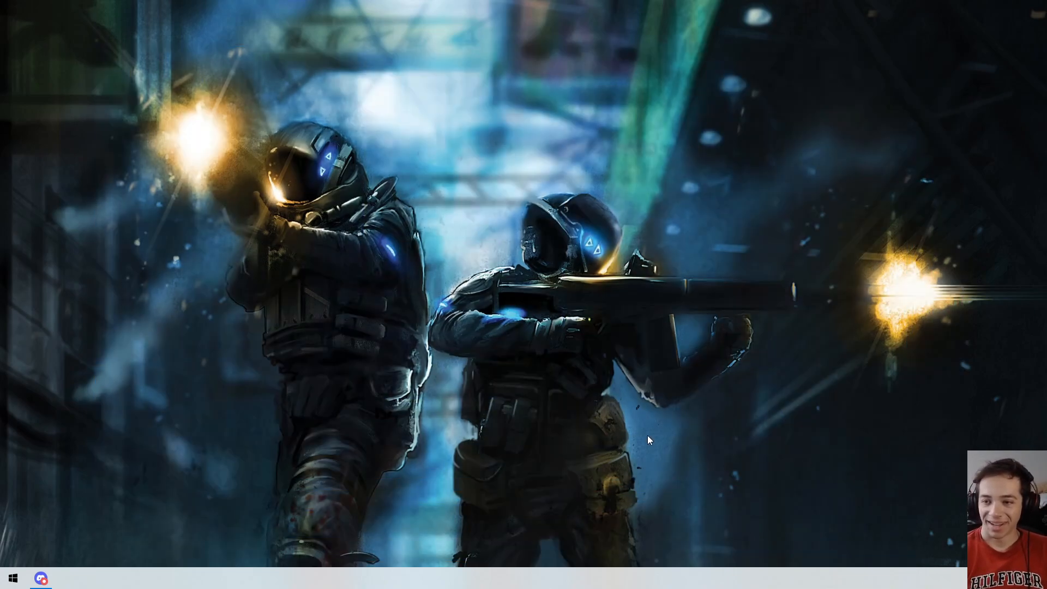
drag(94, 33, 1010, 552)
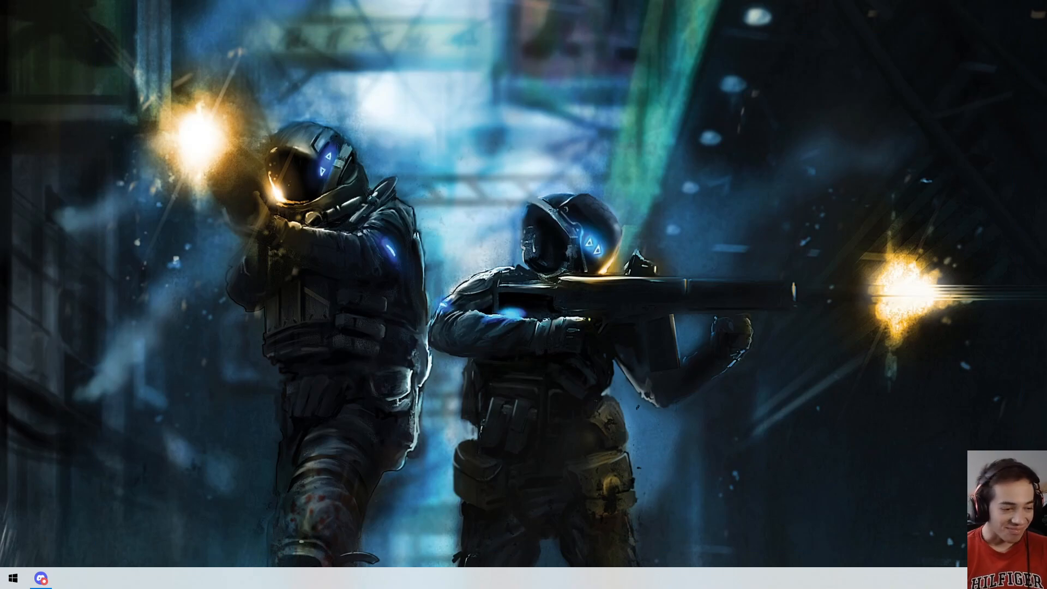
drag(76, 35, 993, 498)
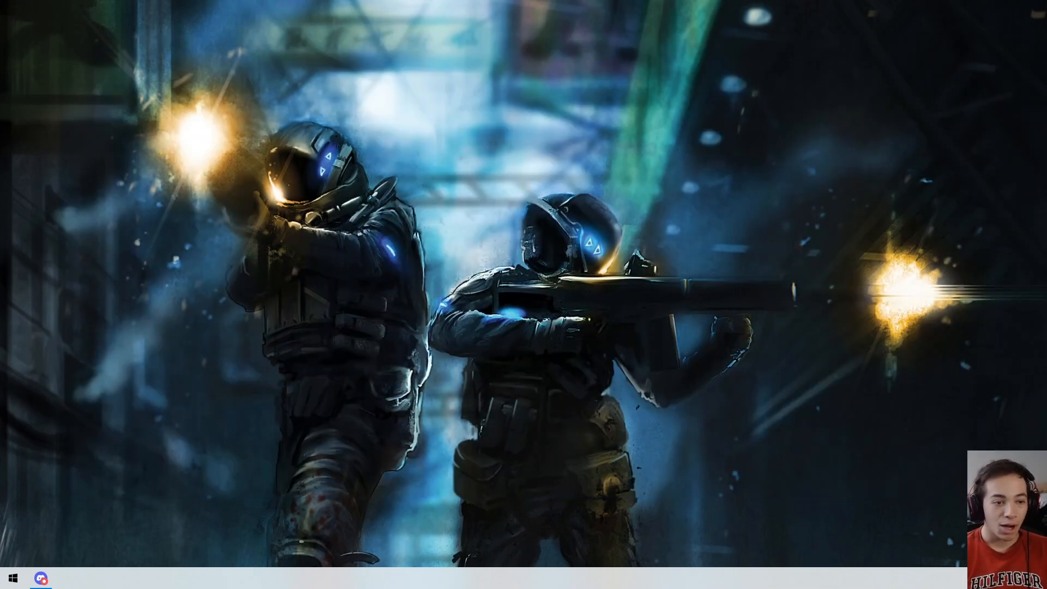
- Switch to Chrome and search Google Images for "blacklight retribution"
click(43, 580)
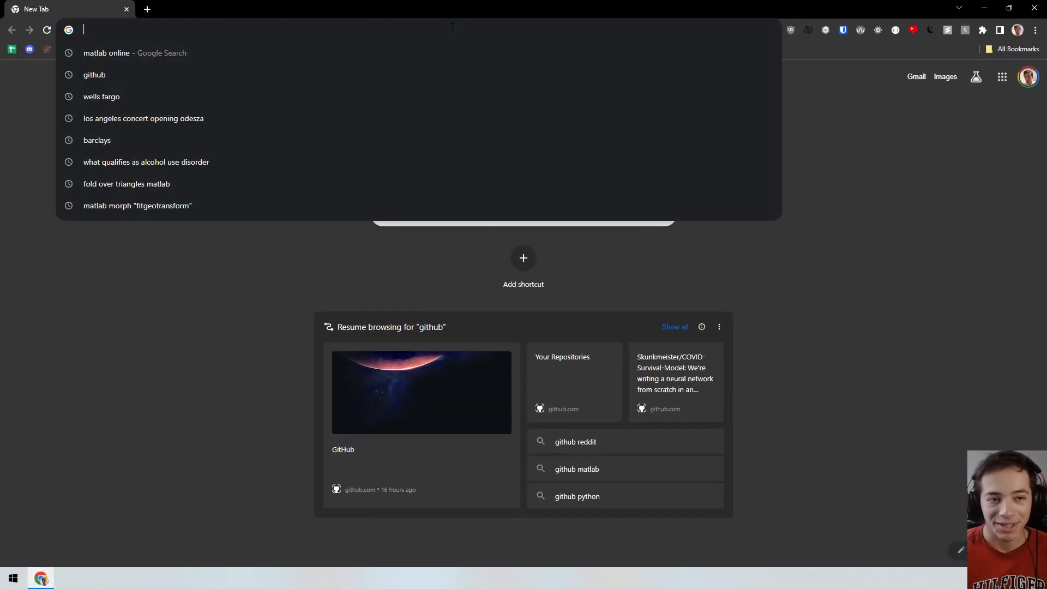
drag(456, 4, 483, 461)
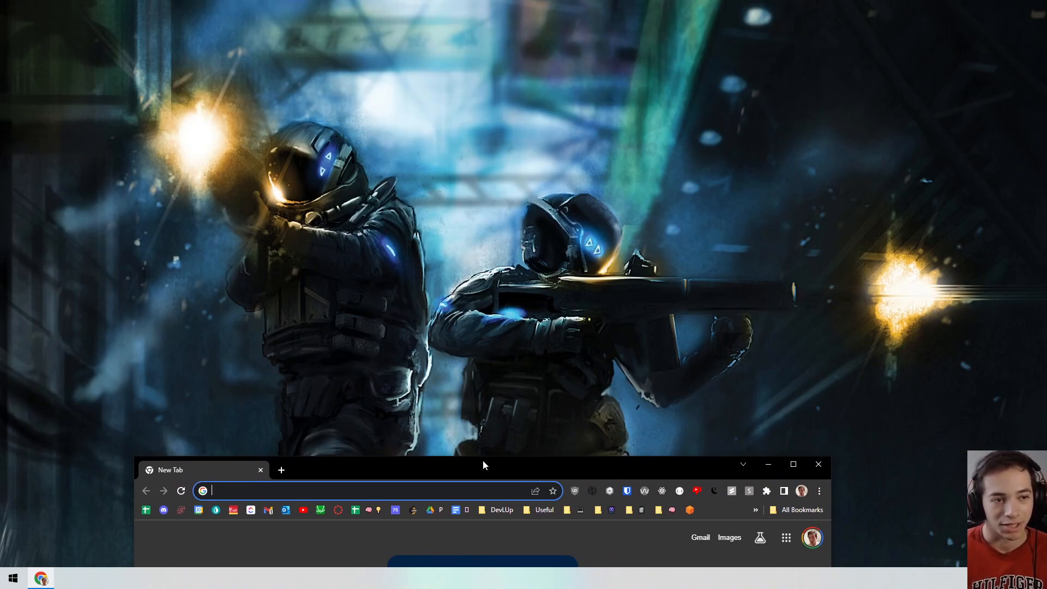
drag(482, 461, 437, 16)
click(390, 25)
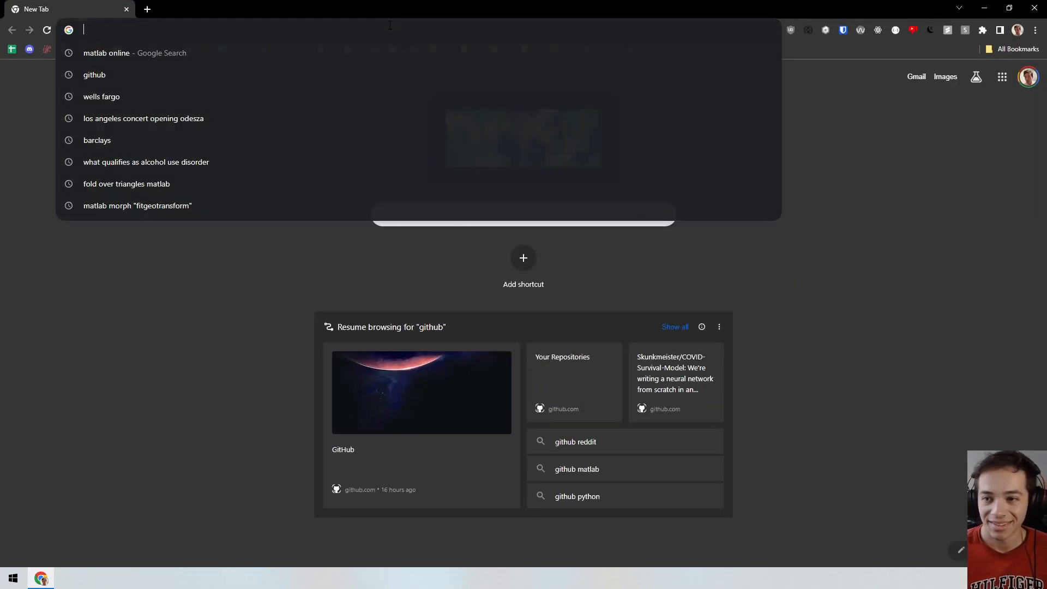
text(blacklig)
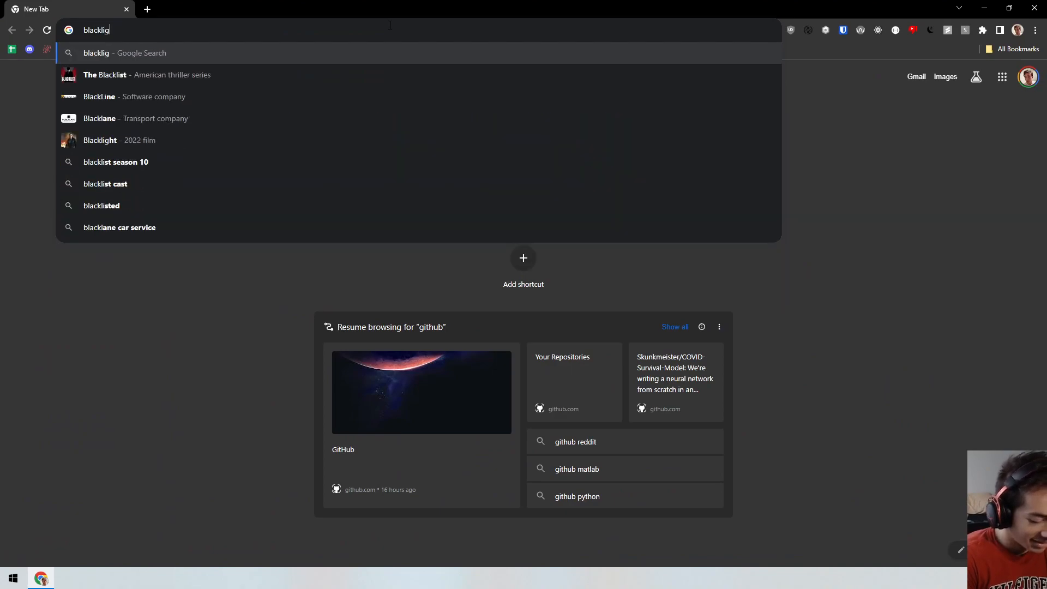
text(ht retir)
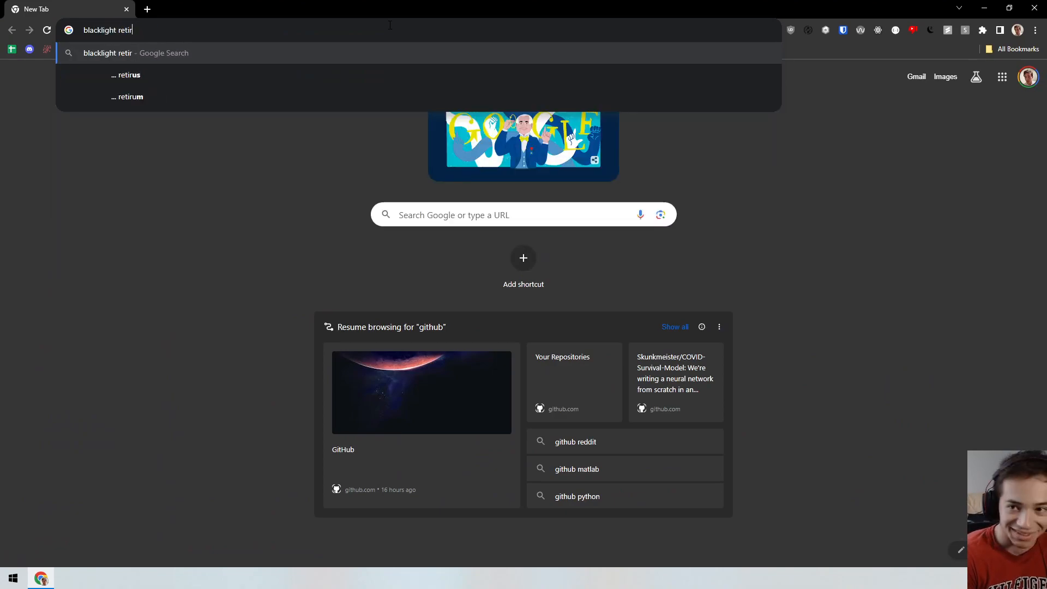
key(BackSpace)
text(bution)
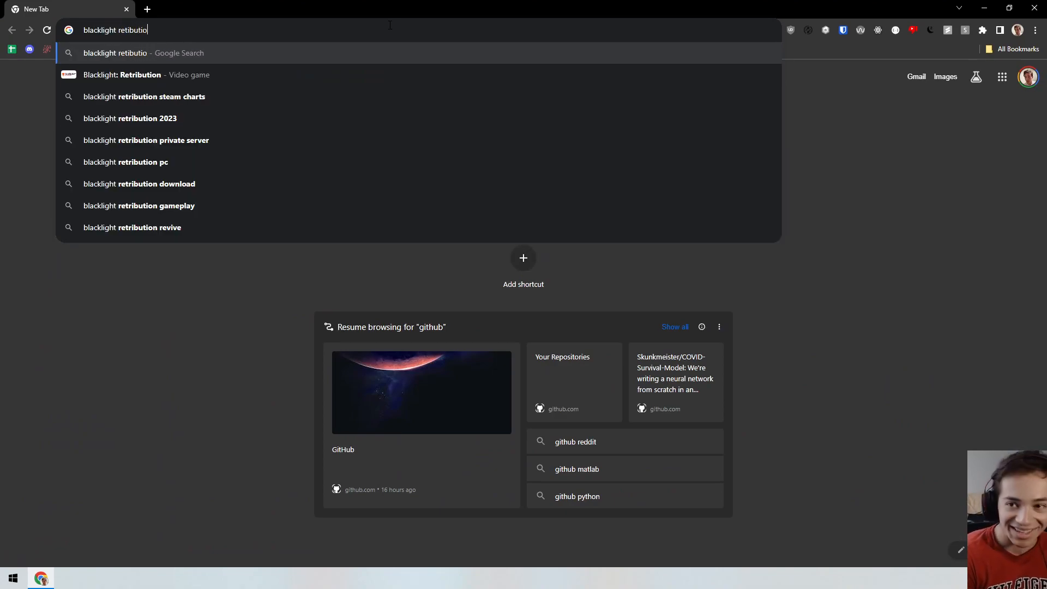
key(Return)
click(146, 135)
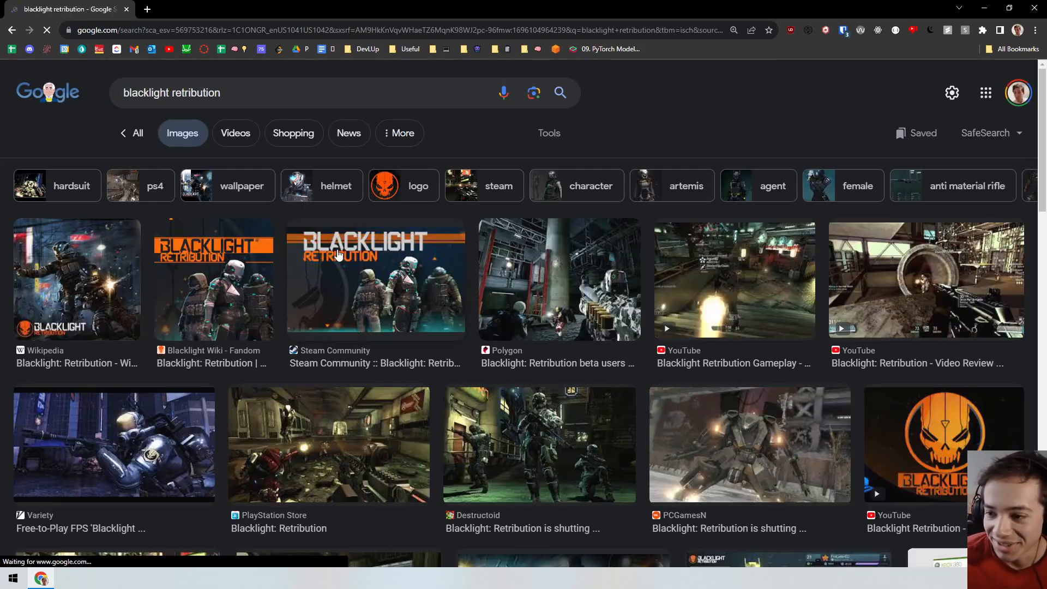
- Find the DeviantArt "Blacklight Agent" fan art among the image results and view it full size in a new tab
click(169, 264)
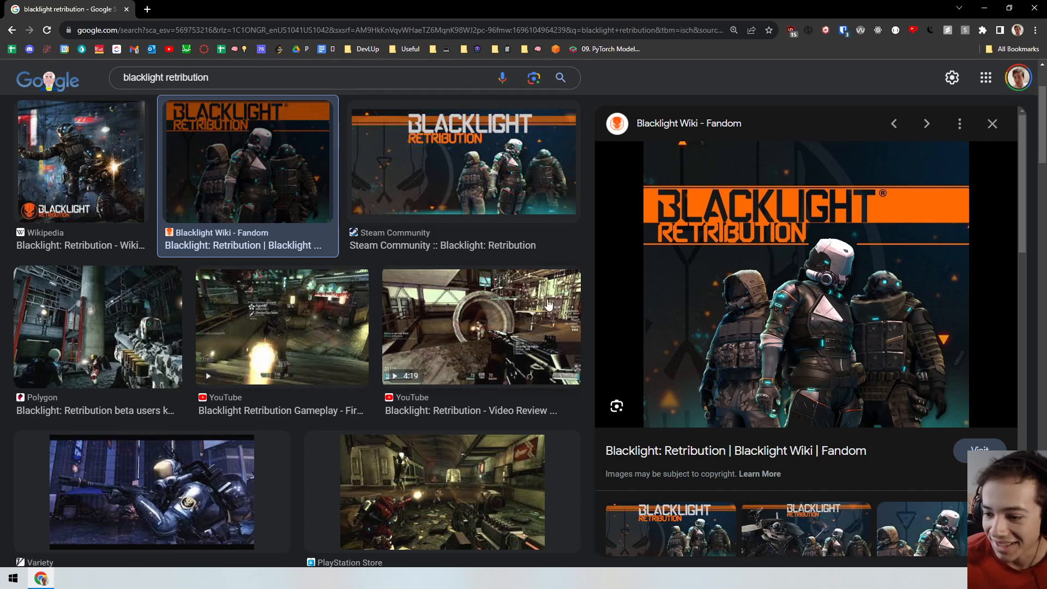
scroll(234, 375, down, 2)
scroll(266, 322, down, 10)
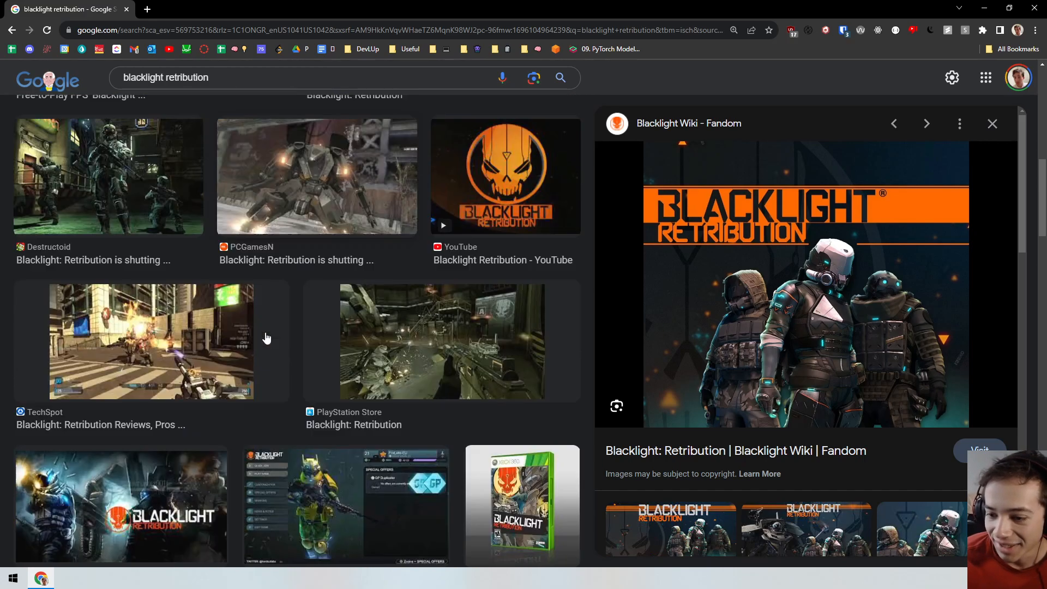
scroll(267, 325, down, 1)
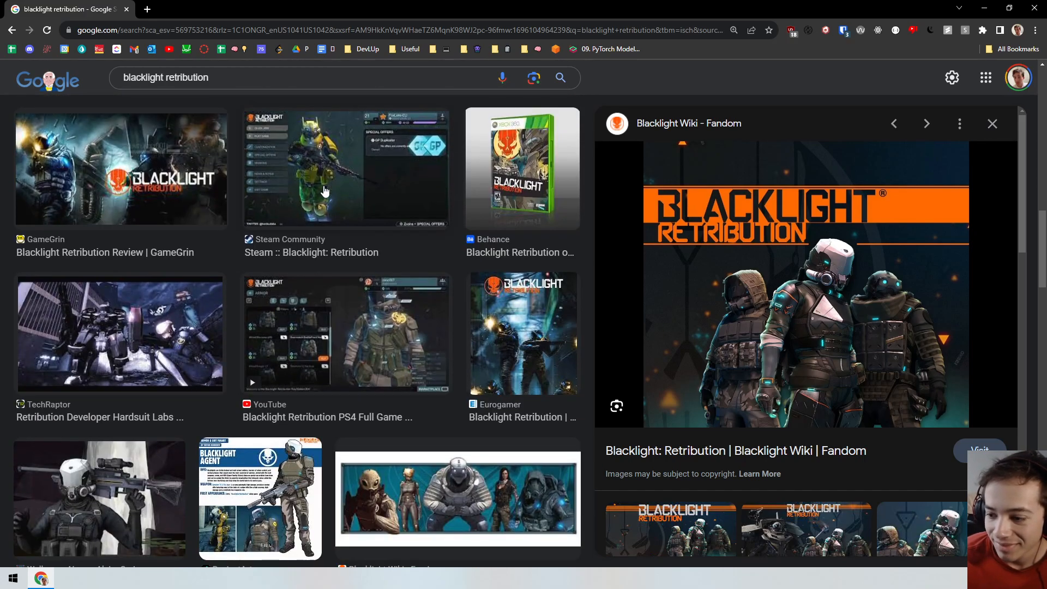
click(239, 472)
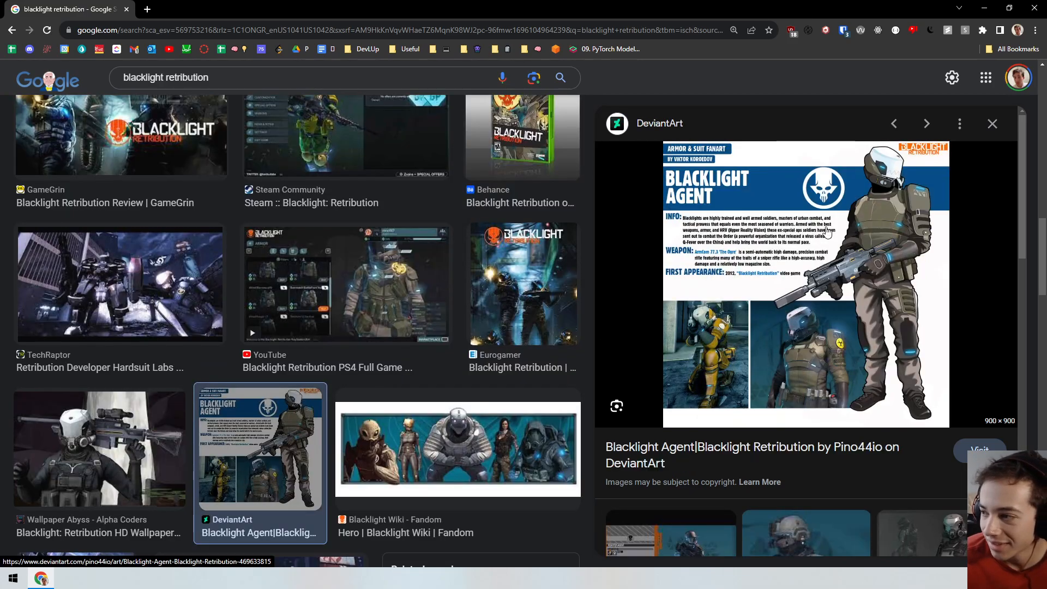
right_click(855, 236)
click(898, 340)
click(199, 10)
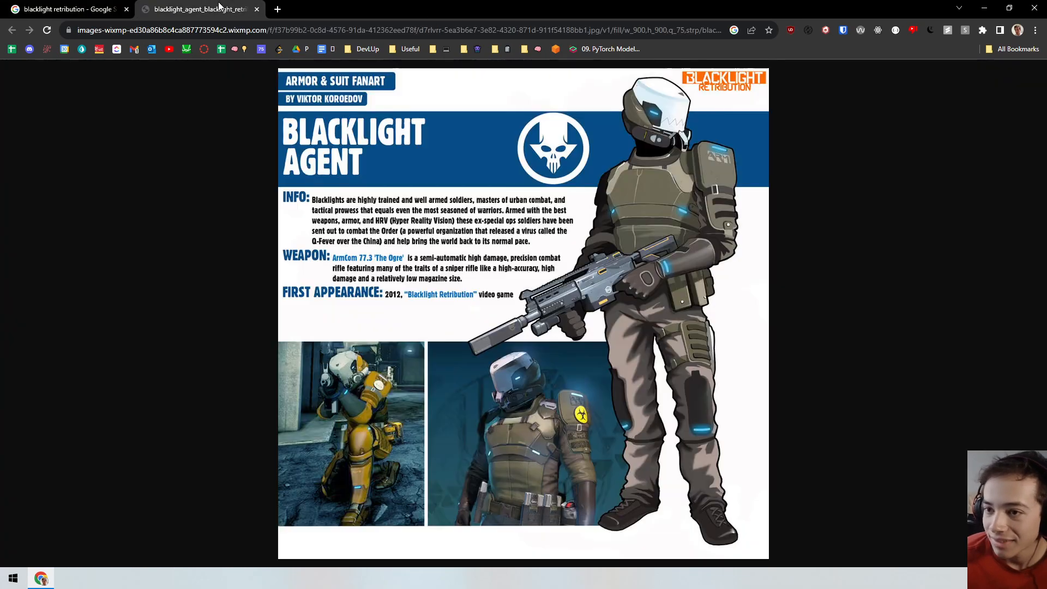
ctrl+scroll(686, 140, up, 2)
- Return to the image results and preview the ConsoleTuner game art and the MMORPG.com Forums customization screenshot
click(68, 9)
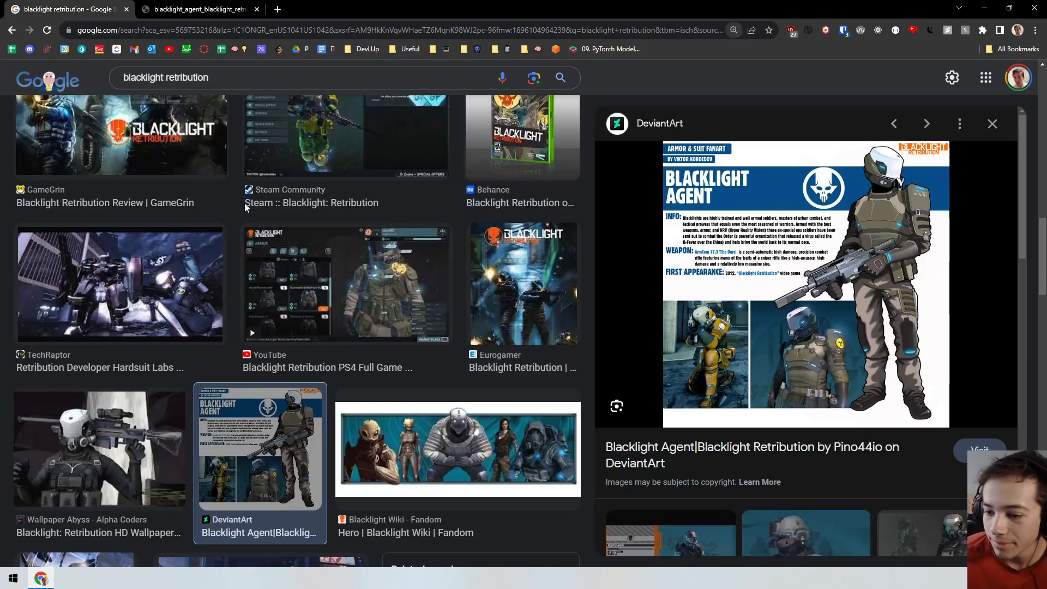
scroll(457, 334, down, 3)
scroll(457, 334, down, 3)
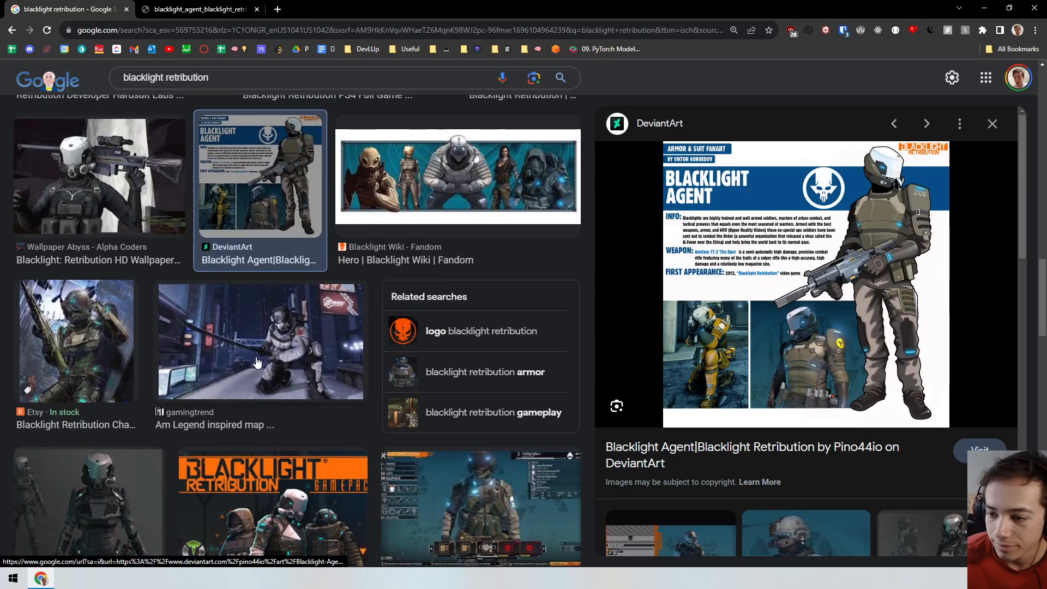
scroll(308, 386, down, 3)
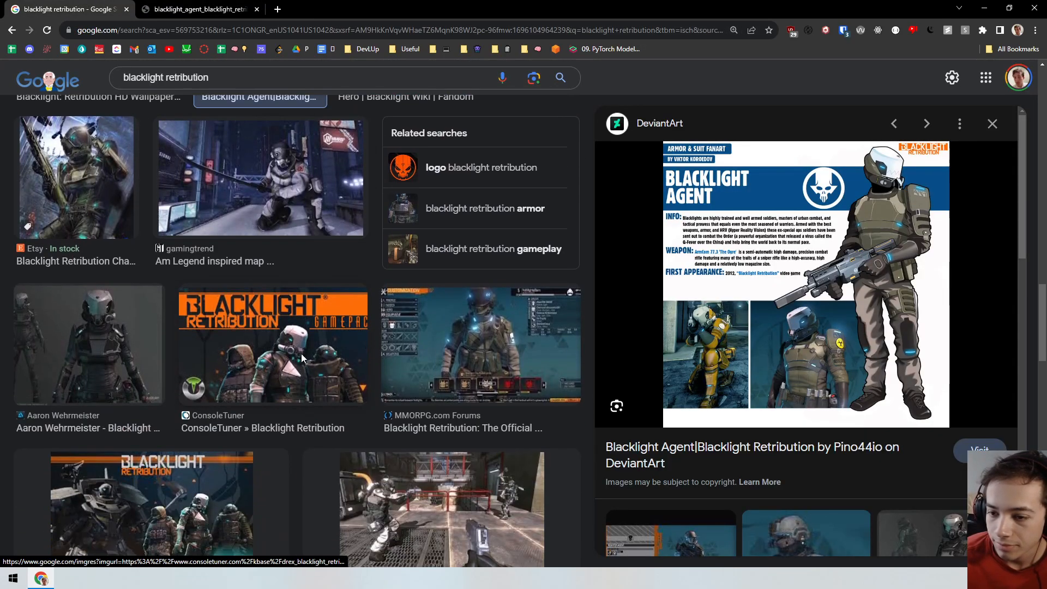
click(308, 386)
click(500, 346)
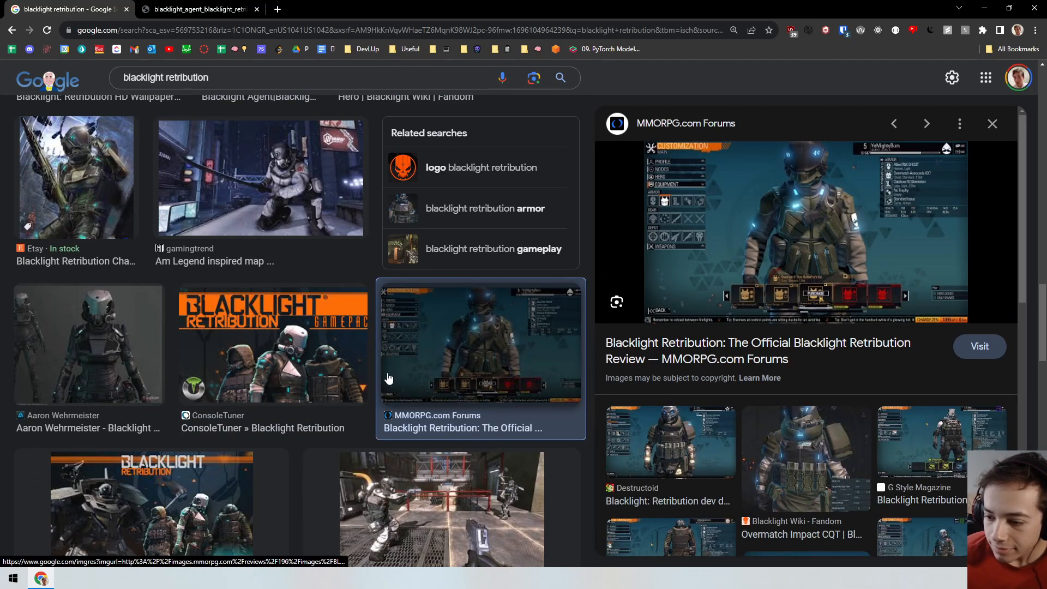
- Look further through the image results for armored soldiers and preview the MMOs.com game review image
scroll(329, 292, down, 5)
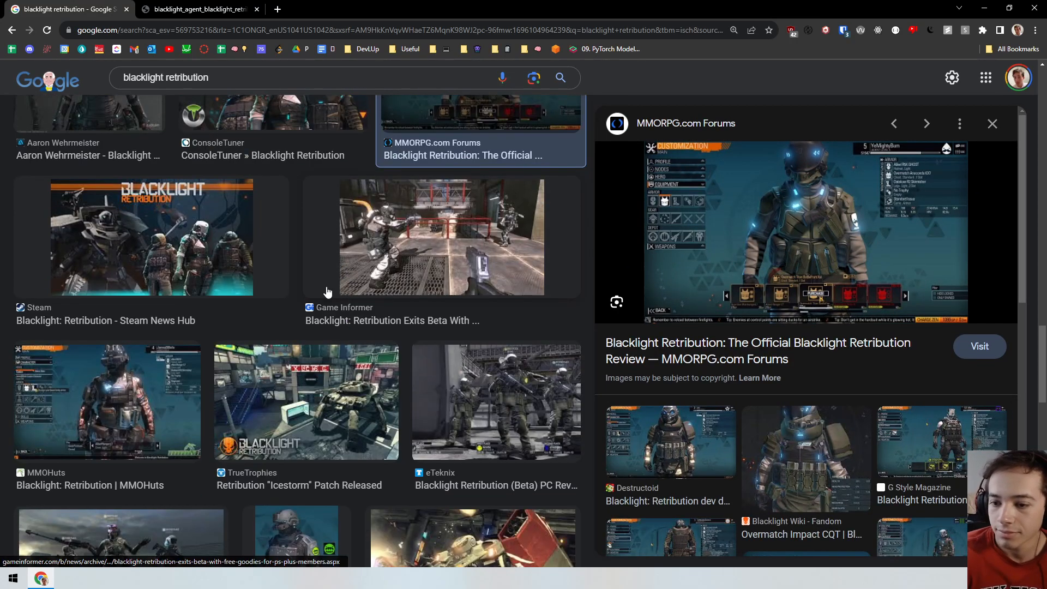
scroll(222, 286, down, 4)
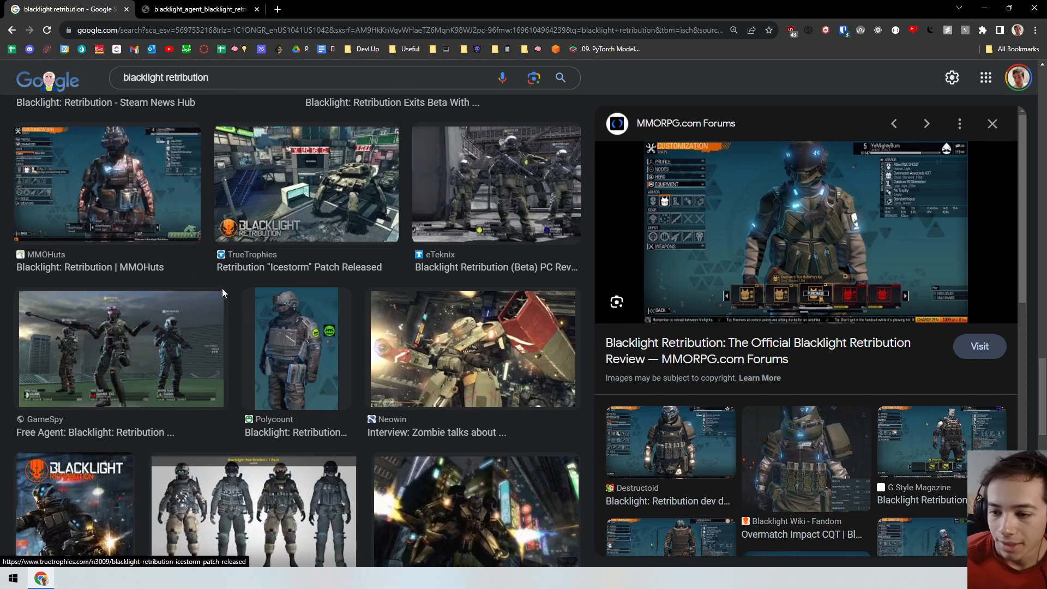
scroll(277, 271, down, 4)
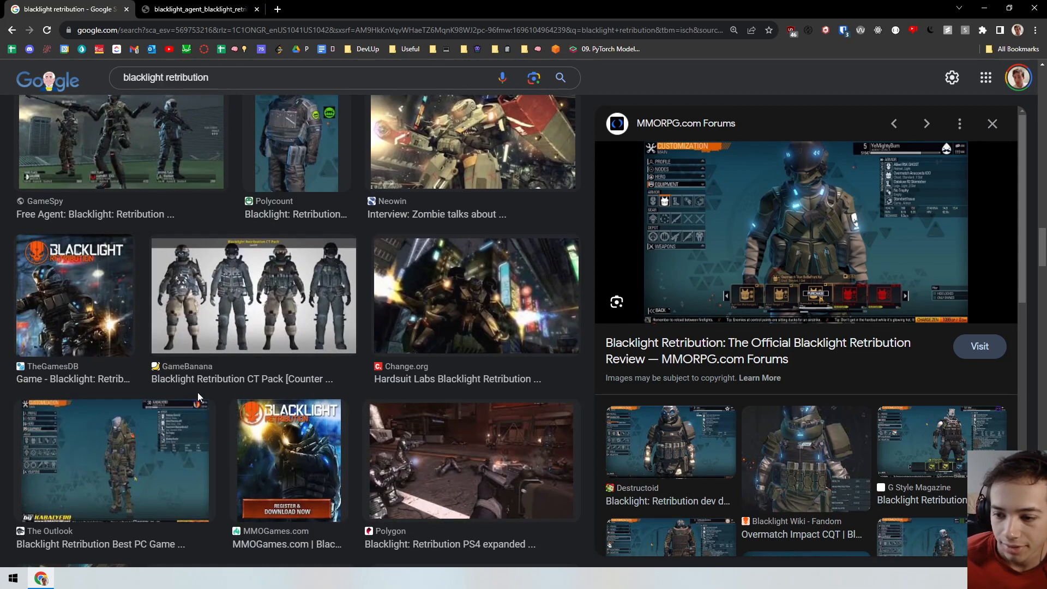
scroll(231, 369, down, 3)
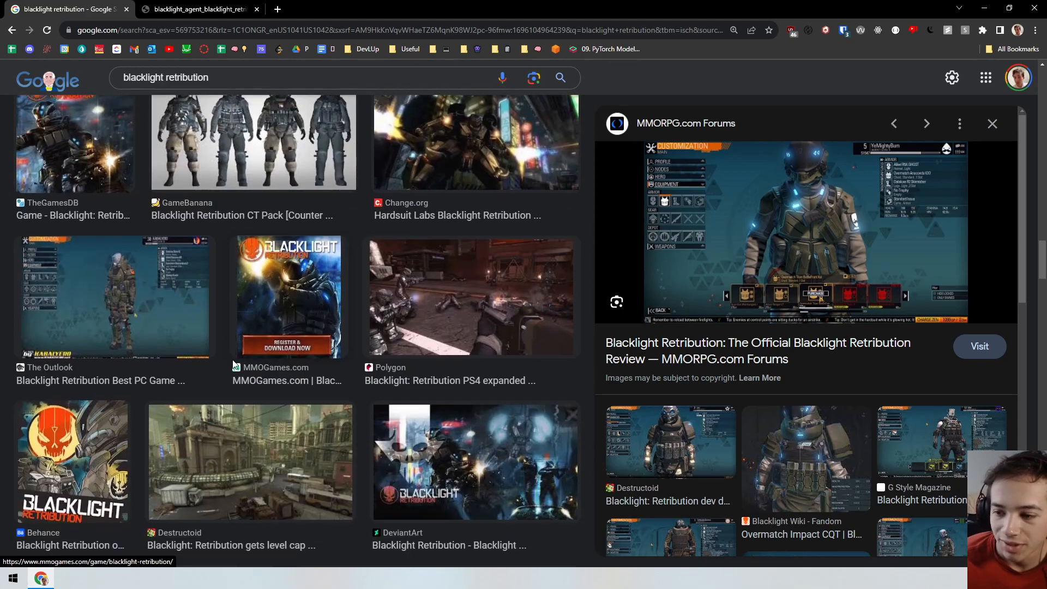
scroll(230, 327, down, 3)
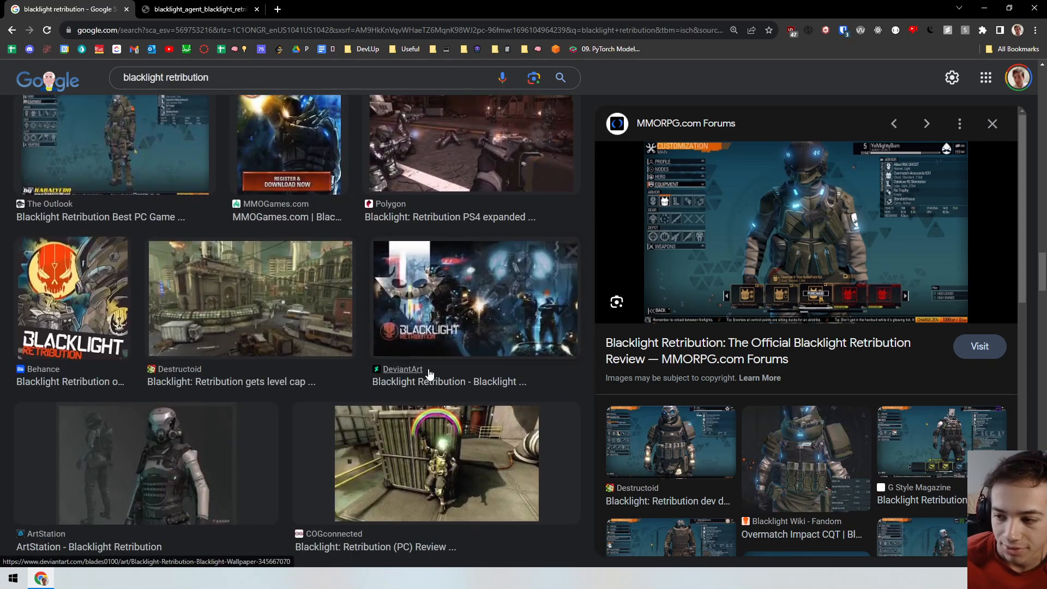
scroll(278, 349, down, 3)
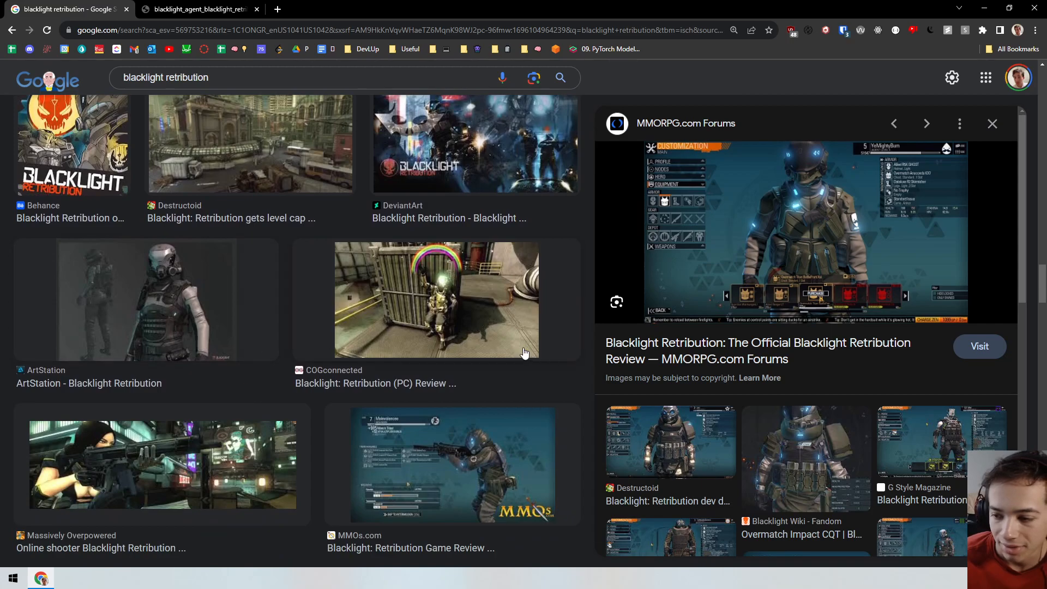
click(488, 428)
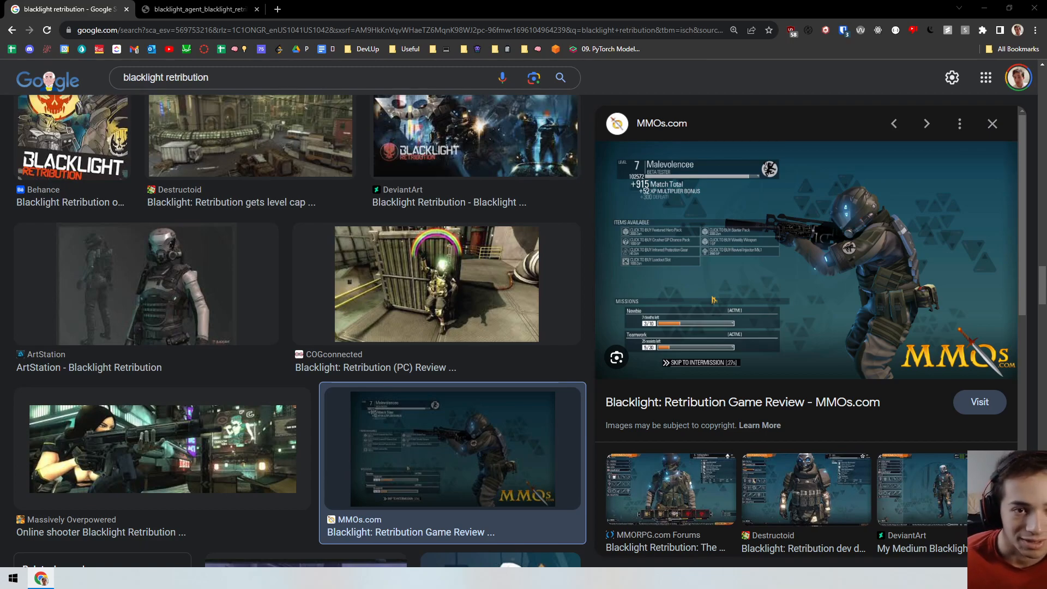
scroll(406, 233, up, 15)
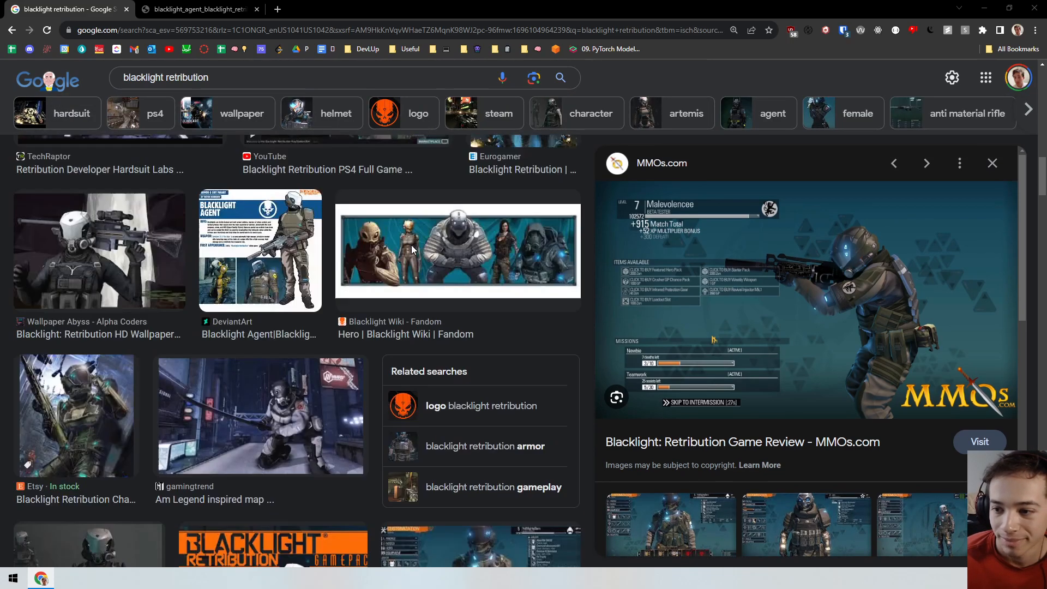
scroll(317, 260, up, 5)
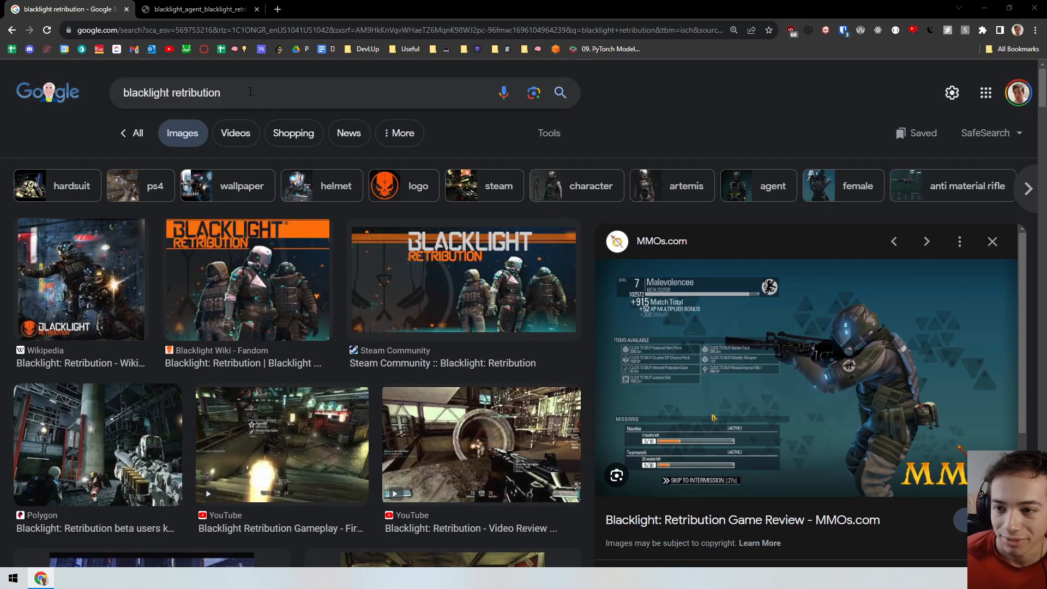
click(255, 91)
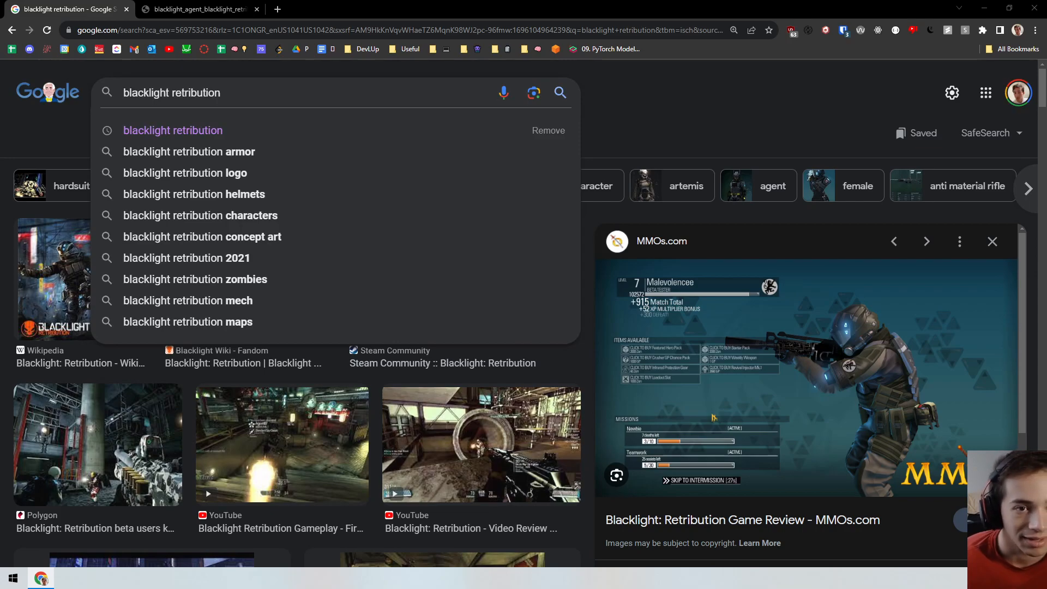
click(762, 136)
click(266, 89)
click(728, 94)
click(351, 86)
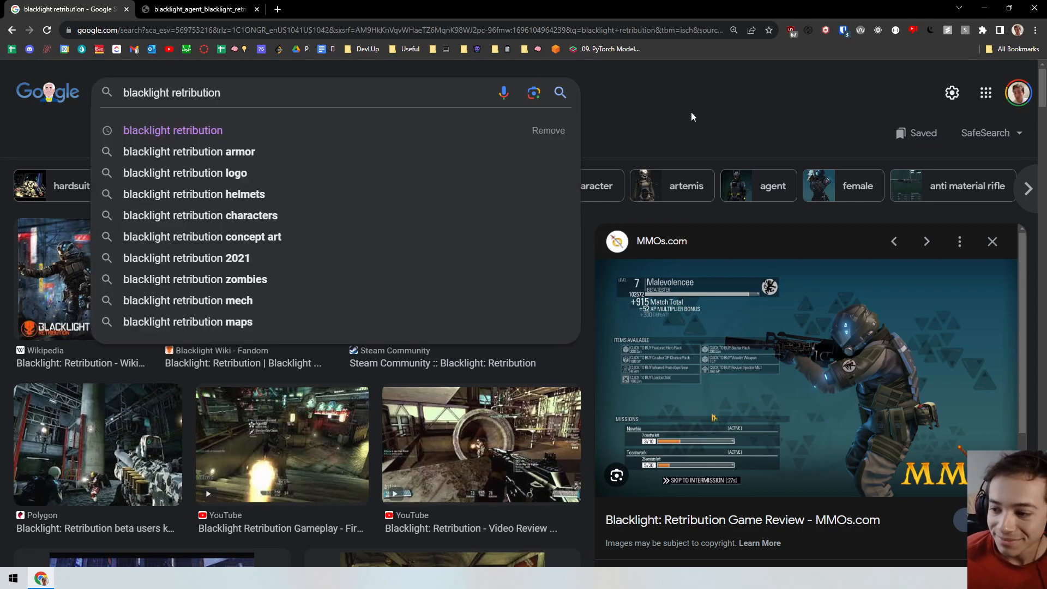
click(725, 104)
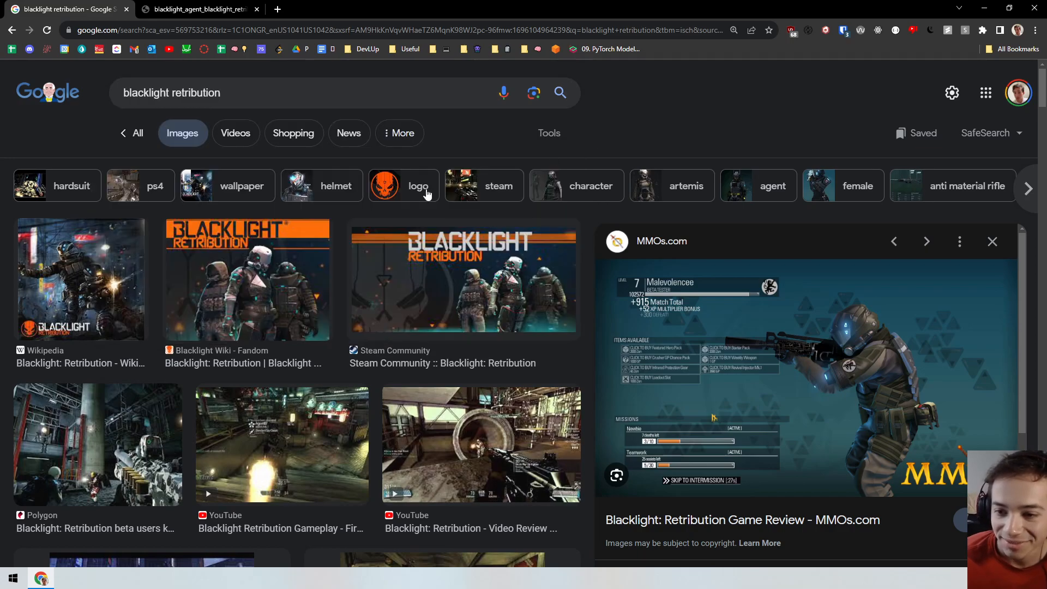
- Preview the Wikipedia cover image and its related Blacklight Wiki artwork, and examine the remaining image results
click(81, 279)
scroll(606, 232, down, 5)
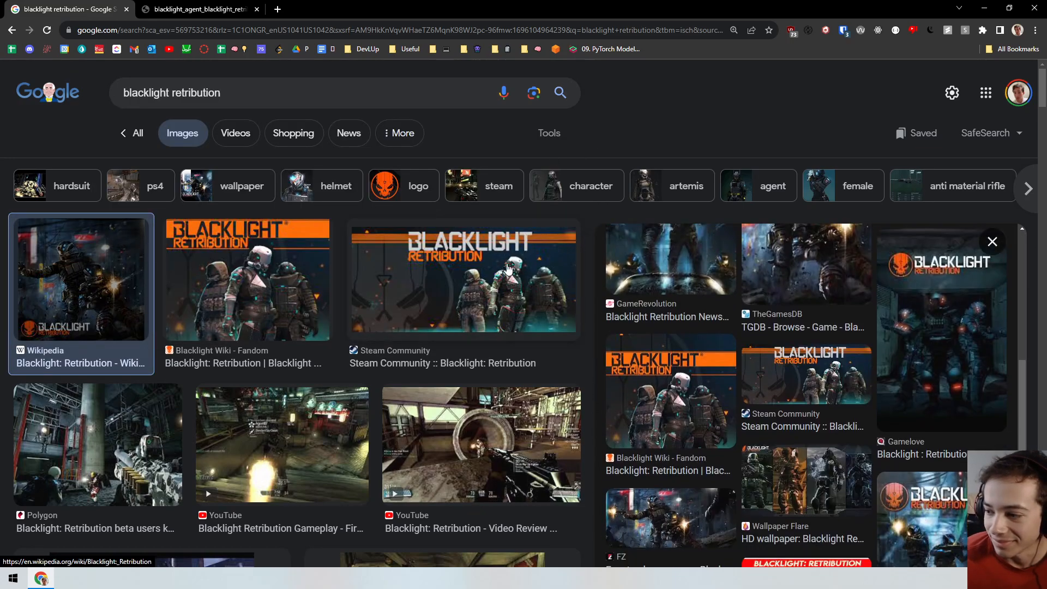
click(698, 394)
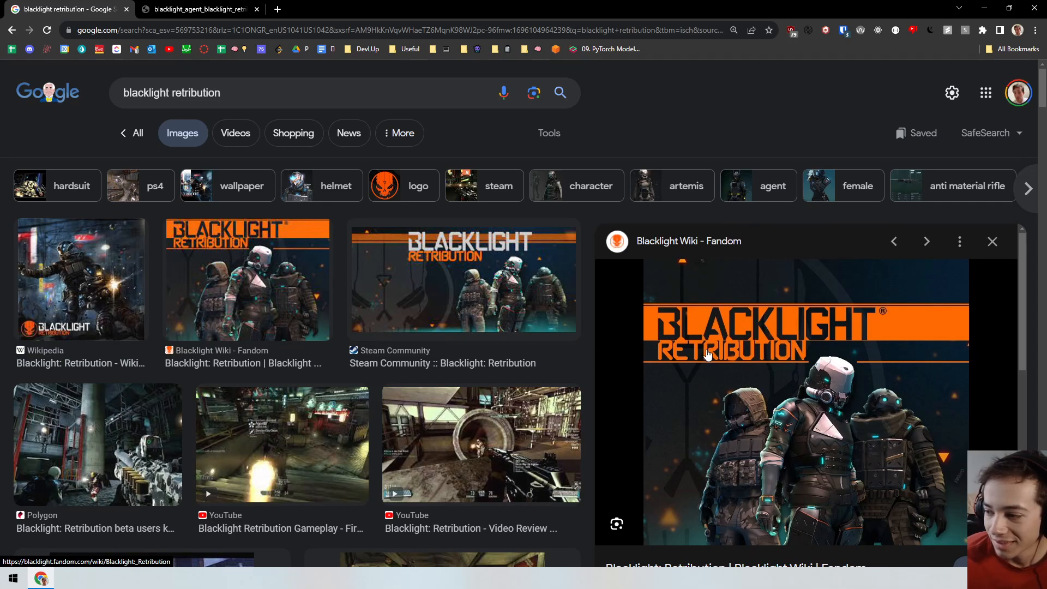
scroll(507, 385, down, 10)
scroll(507, 384, down, 8)
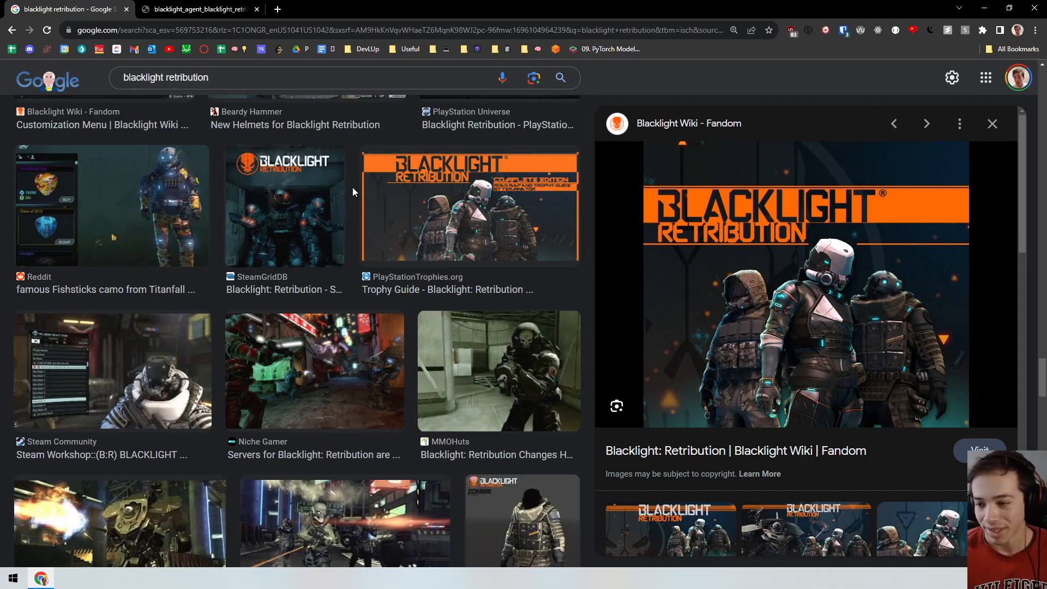
scroll(346, 319, down, 7)
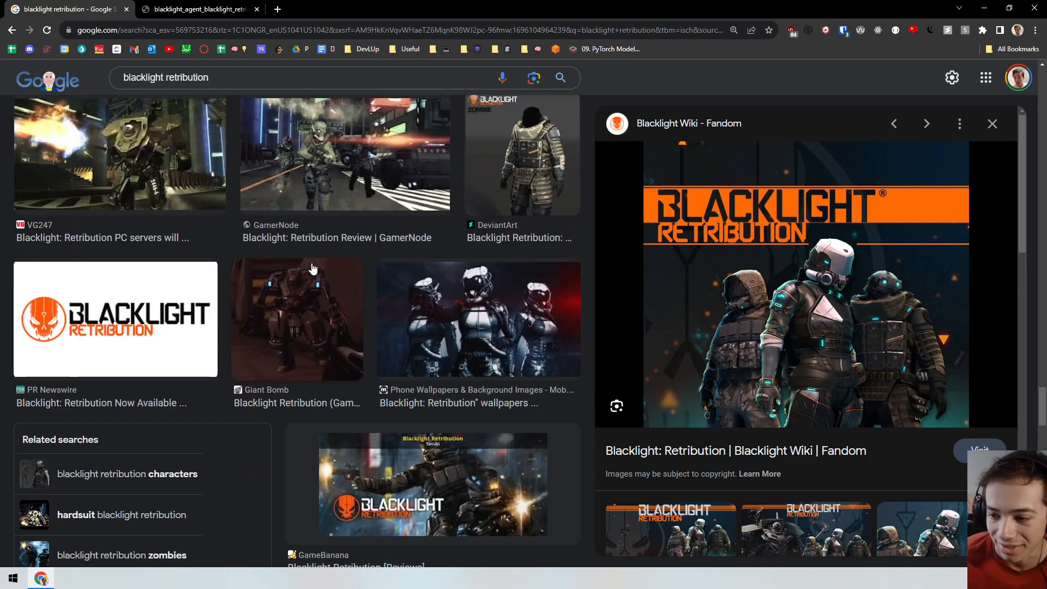
scroll(314, 282, down, 12)
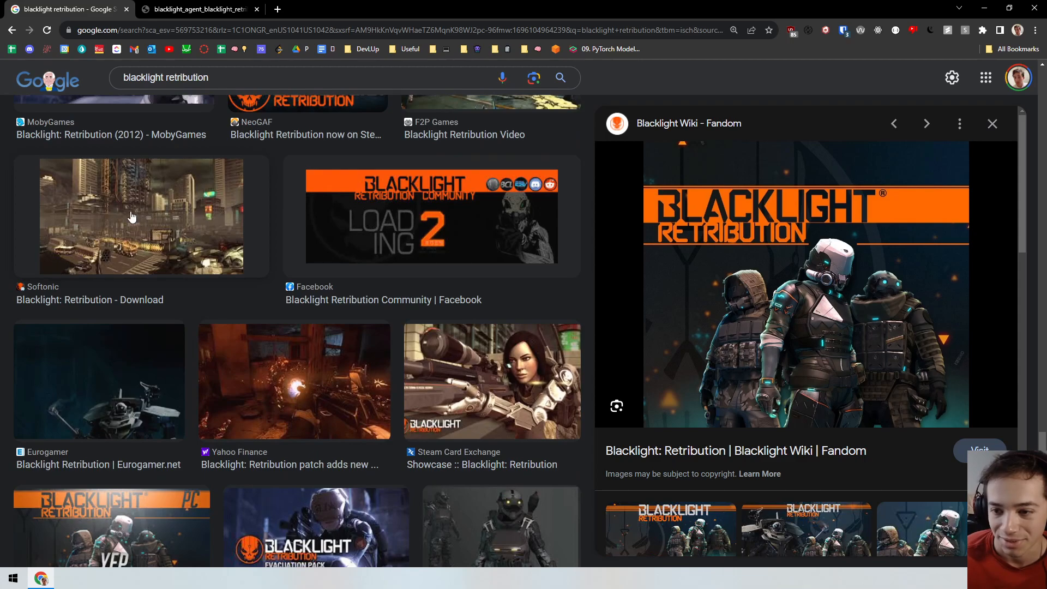
- Preview the Softonic city screenshot, skim further image results, and close them to examine the full-size "Blacklight Agent" fan art
click(132, 218)
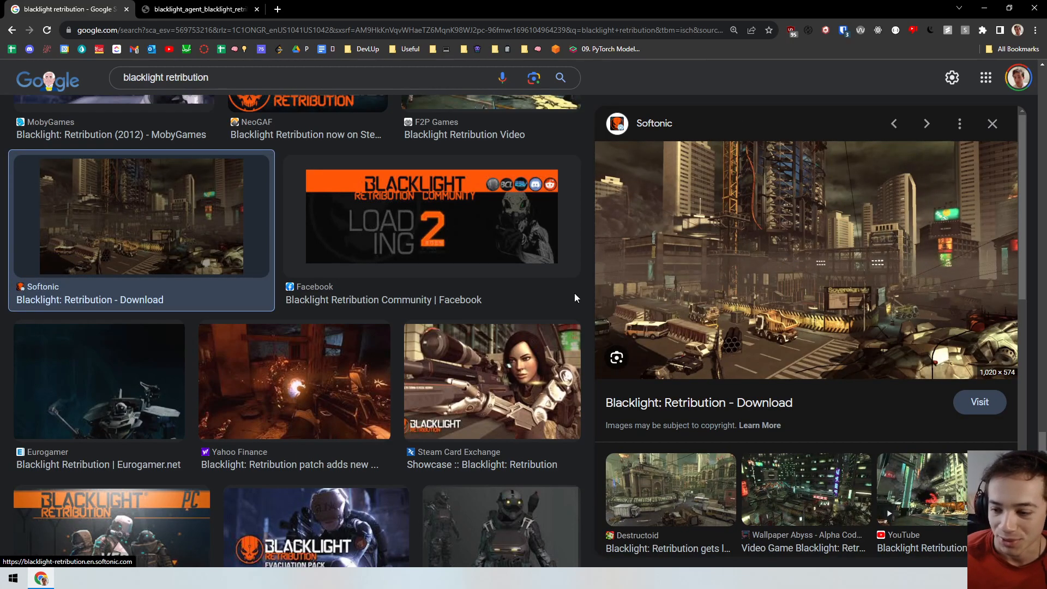
scroll(331, 304, down, 10)
scroll(245, 247, down, 5)
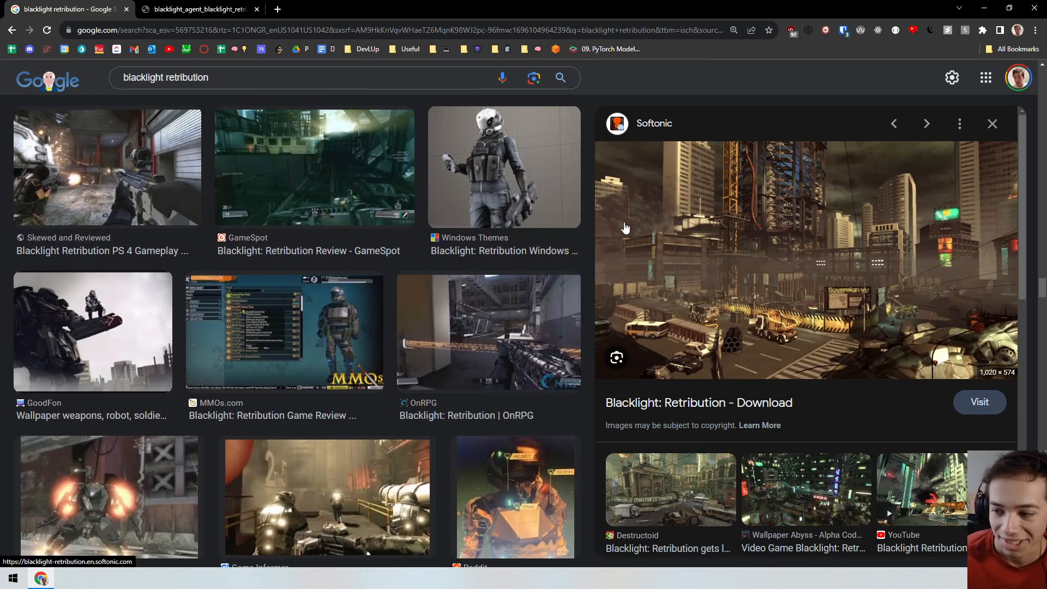
click(85, 10)
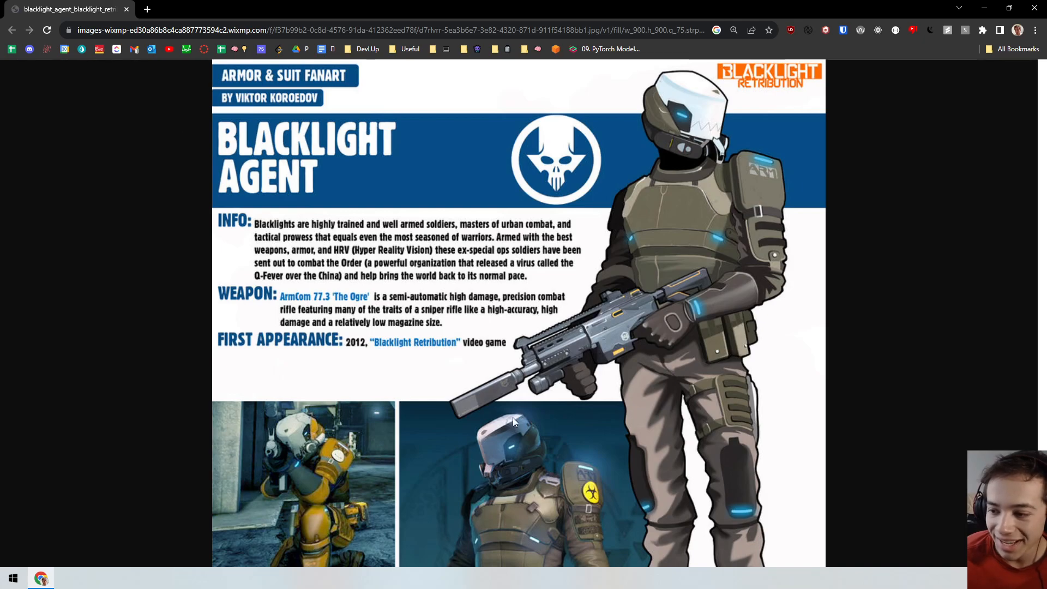
scroll(505, 383, down, 2)
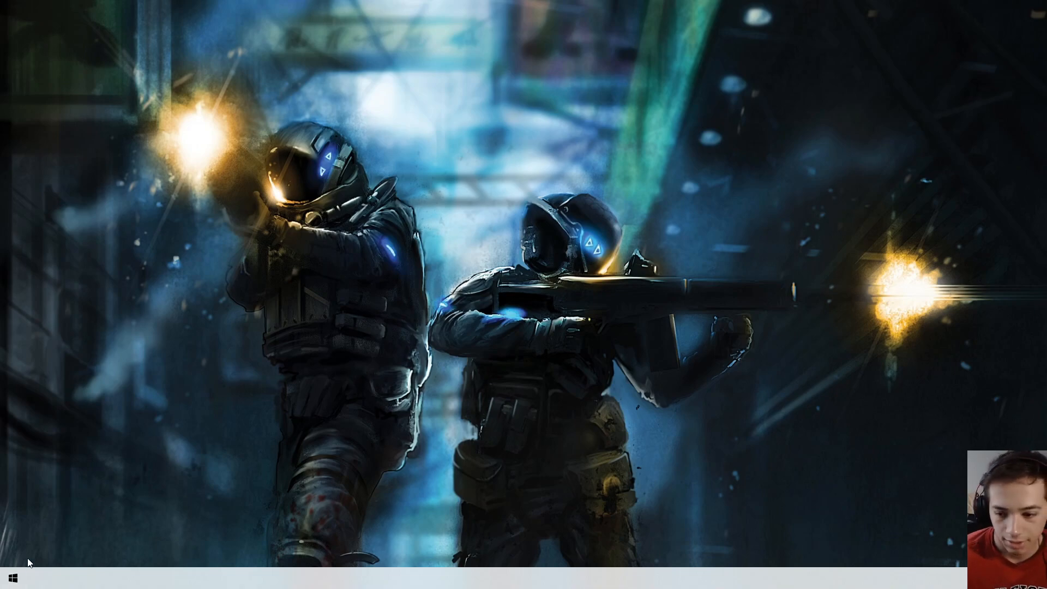
- Open a blank Notepad document and enlarge its text display to 490%
click(13, 577)
text(notepad)
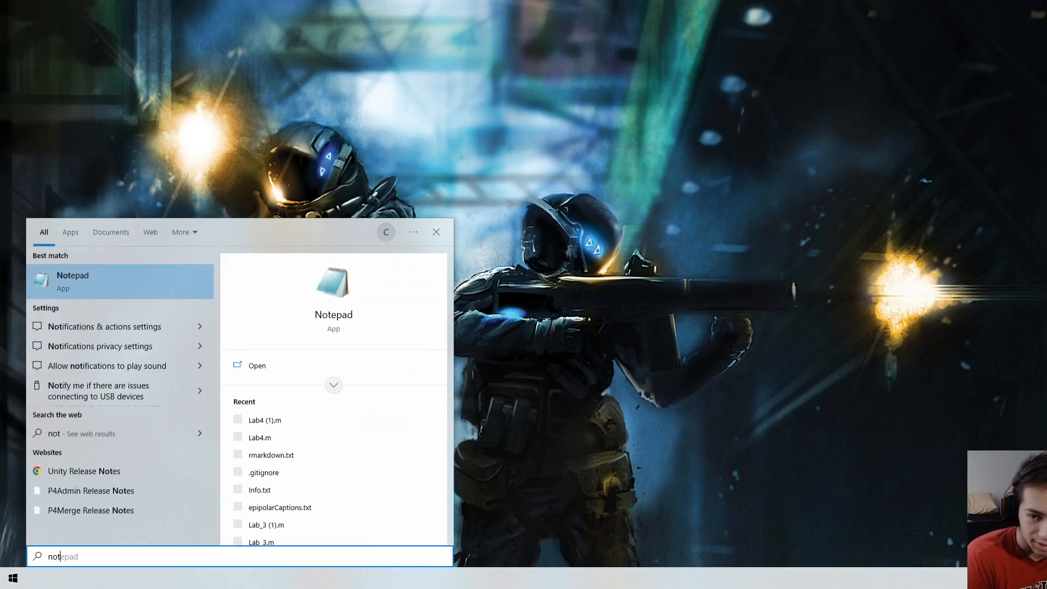
key(Return)
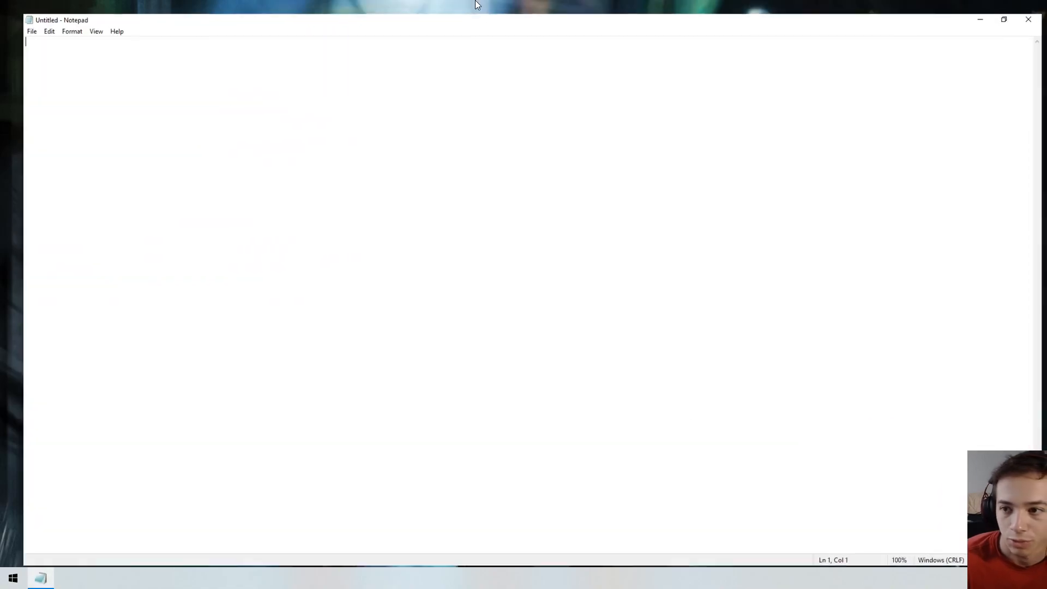
ctrl+scroll(202, 119, up, 17)
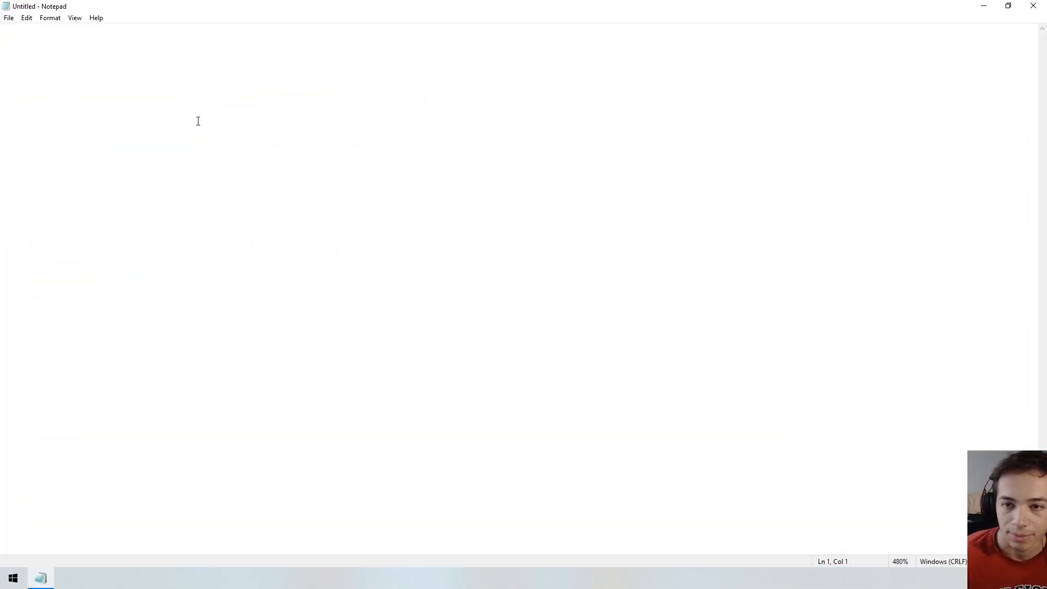
- Write the first plan item as "- 15-20 mins of inspiration/looking into how" and start a new line
text(-)
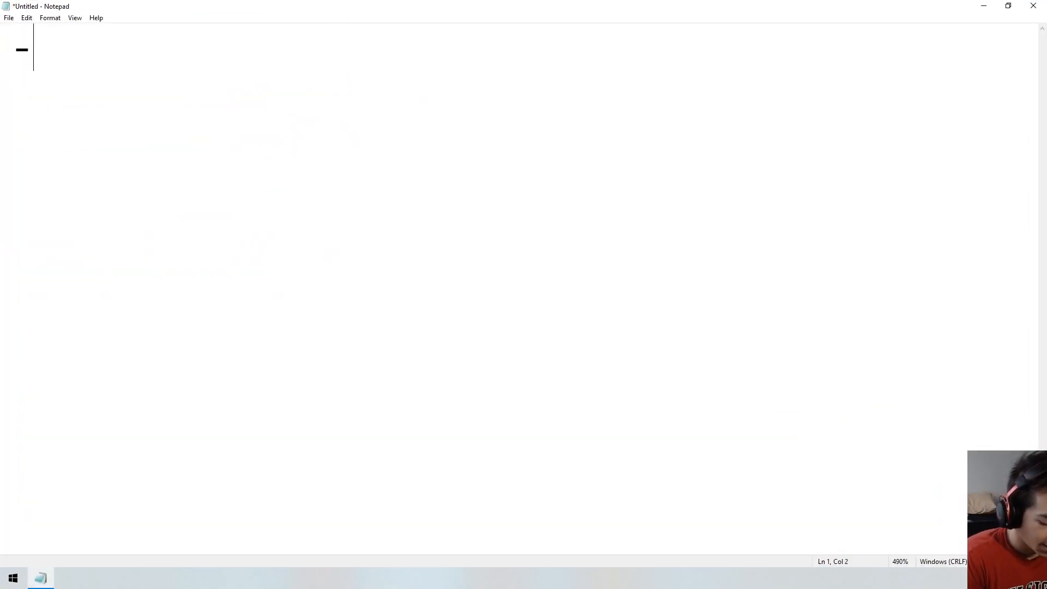
text( 15)
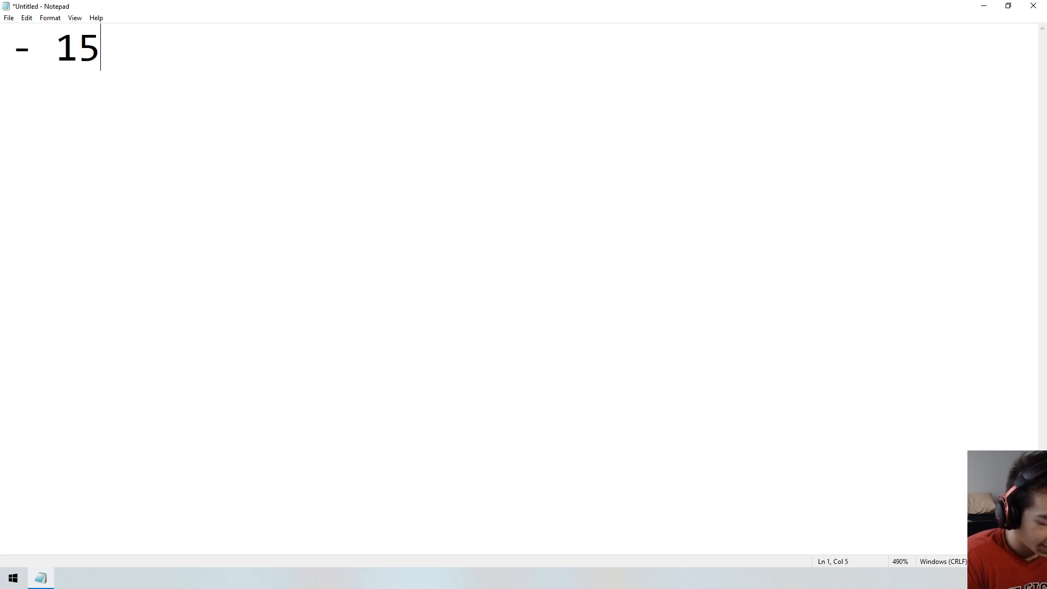
text(-20 mins )
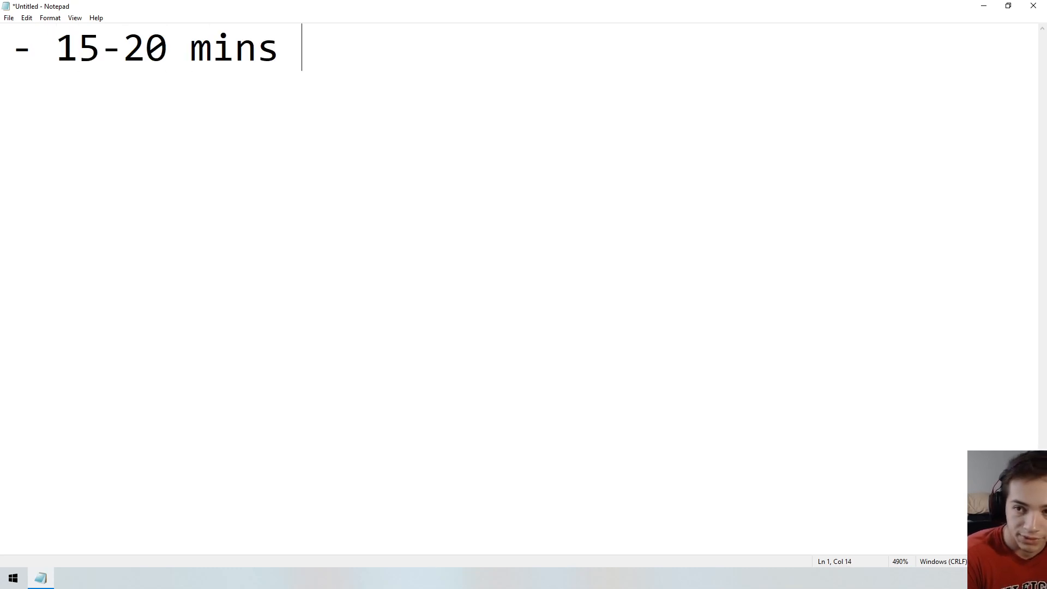
text(of inspiration)
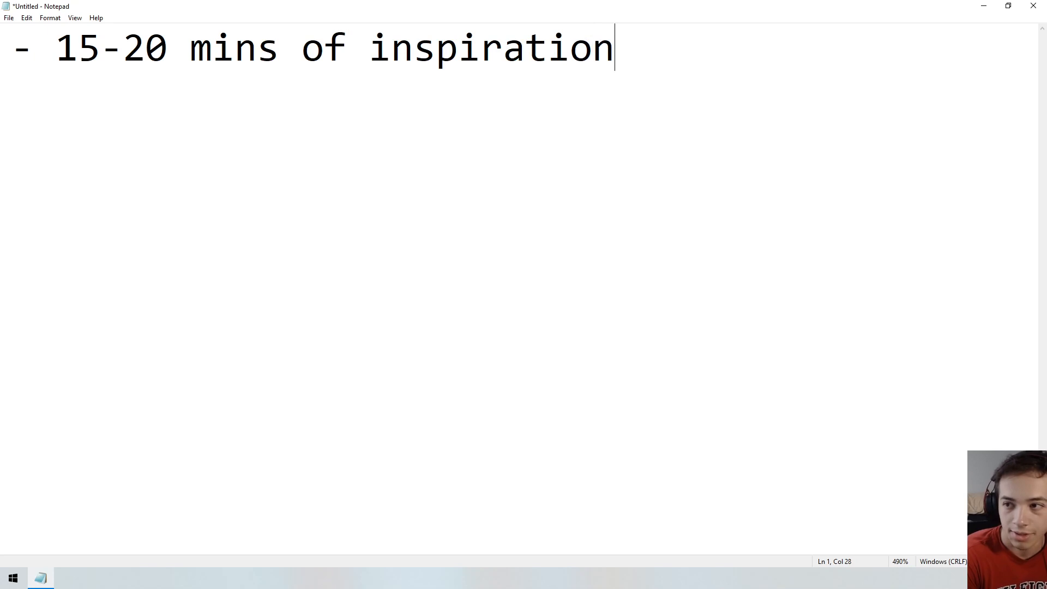
text(/)
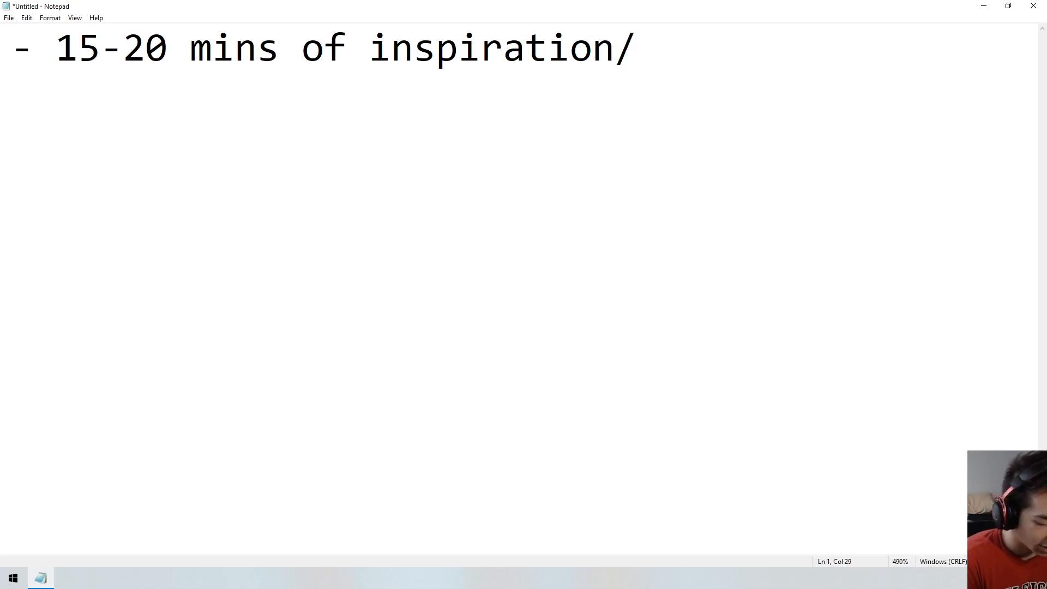
text(looking into)
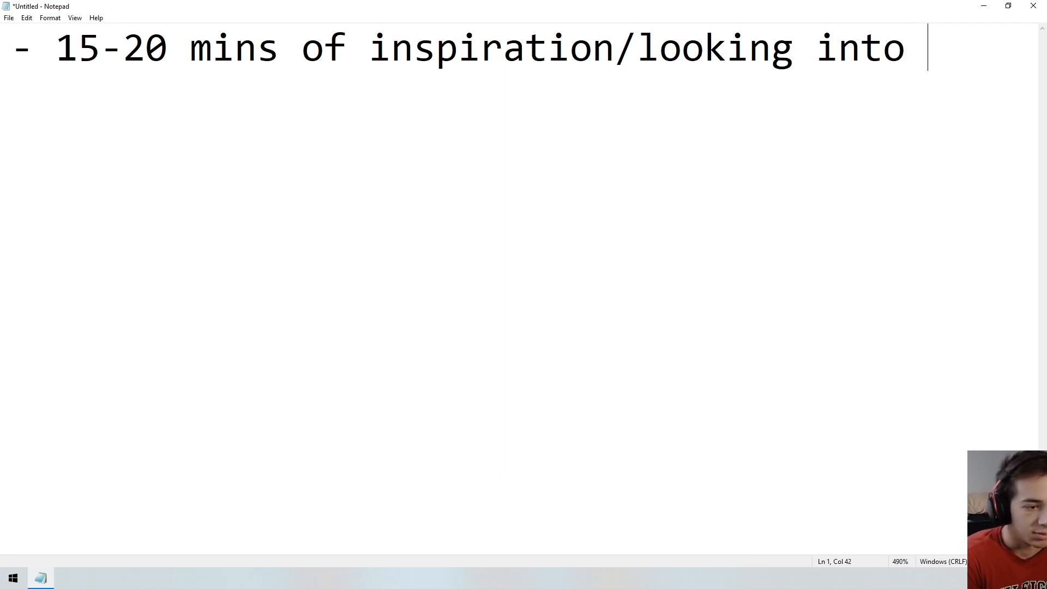
text( how)
key(Return)
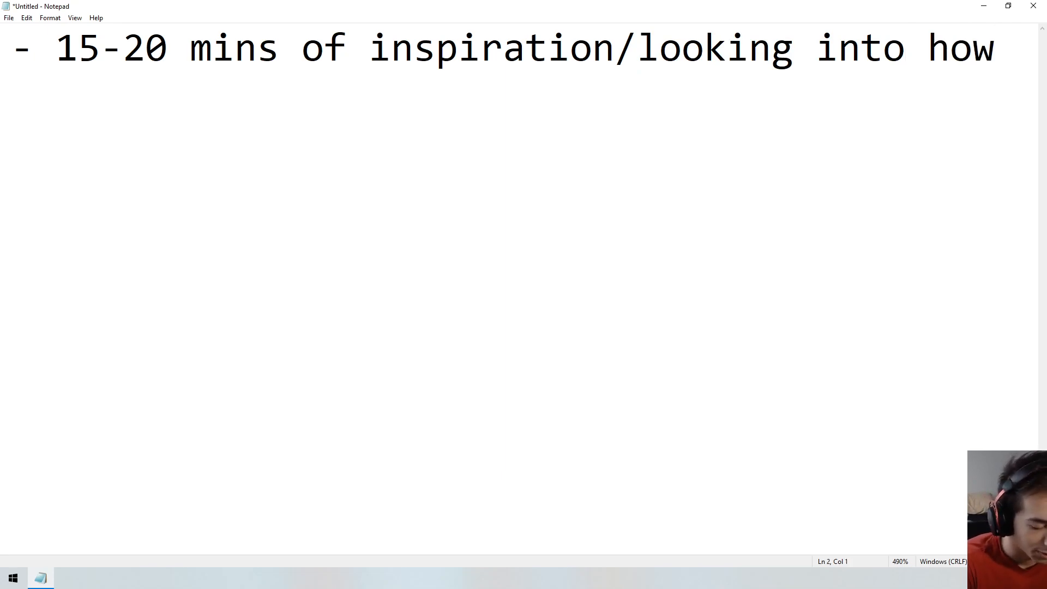
- Add the second plan item "- 20 mins make level design on "paper"" and start a new line
text(-)
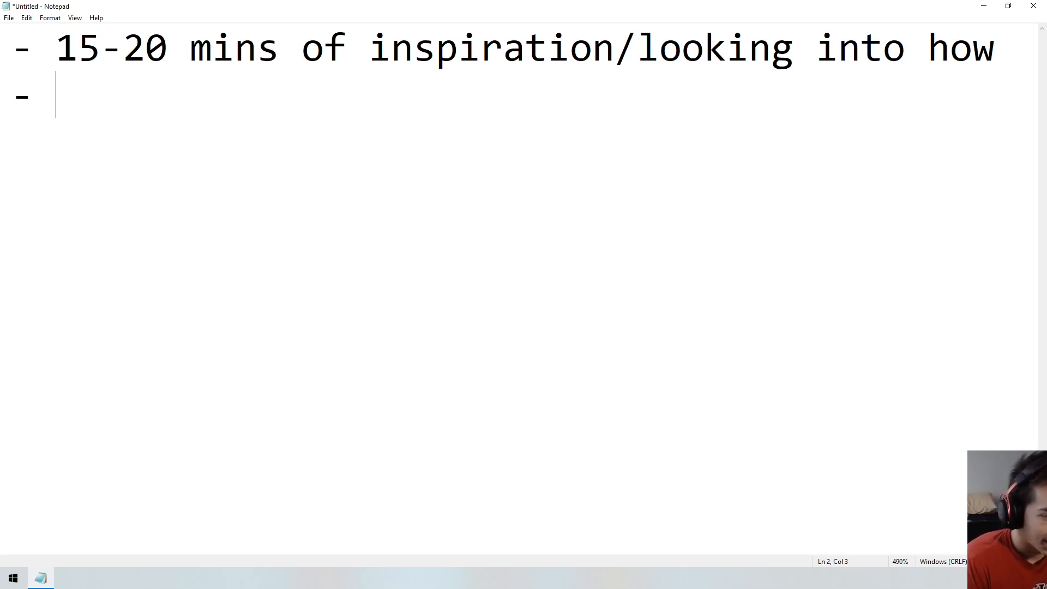
text(20 mins)
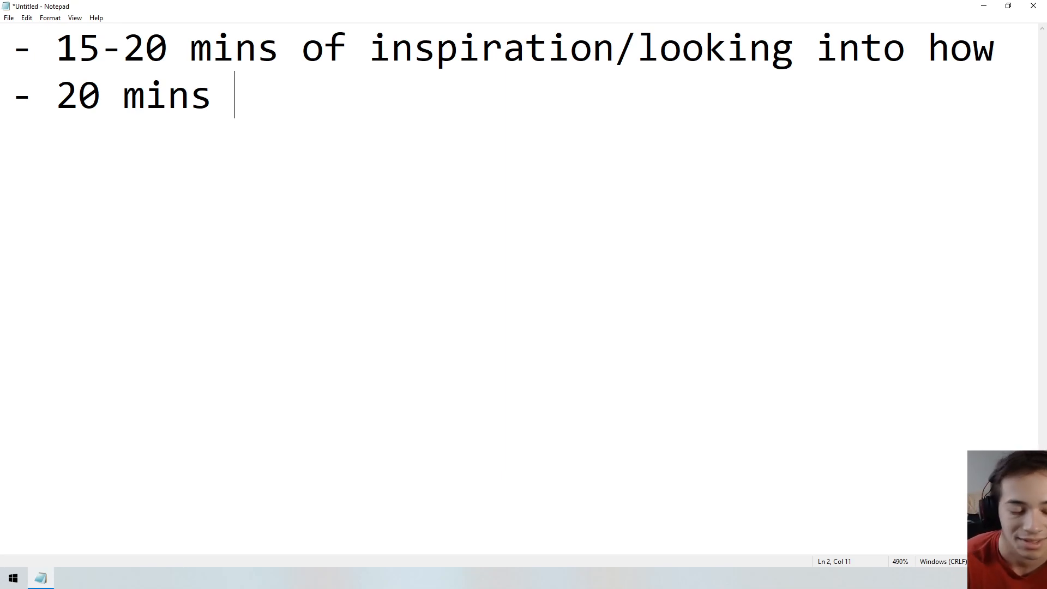
text(ma)
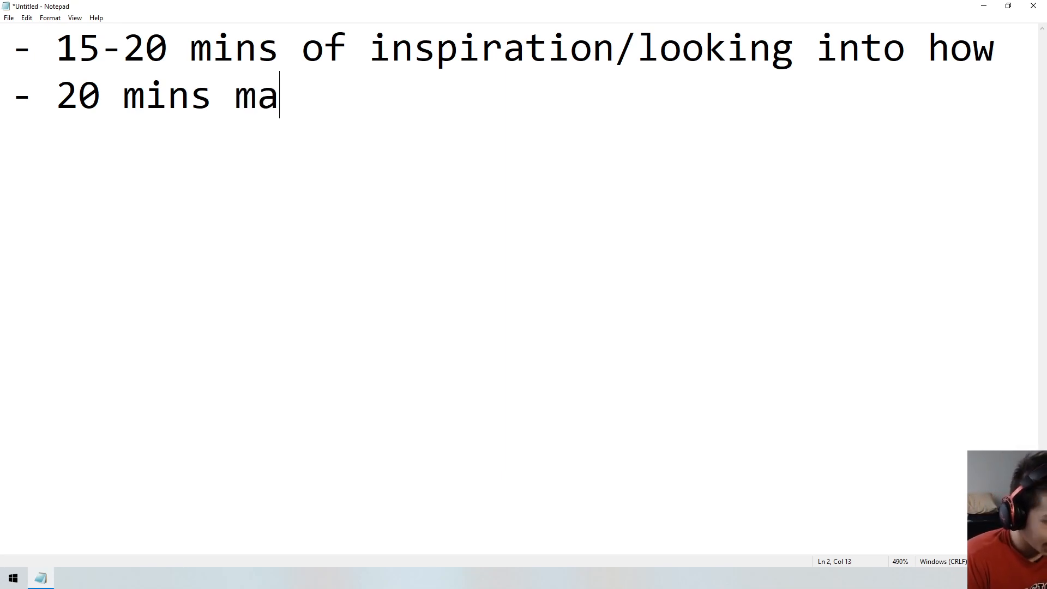
text(ke level des)
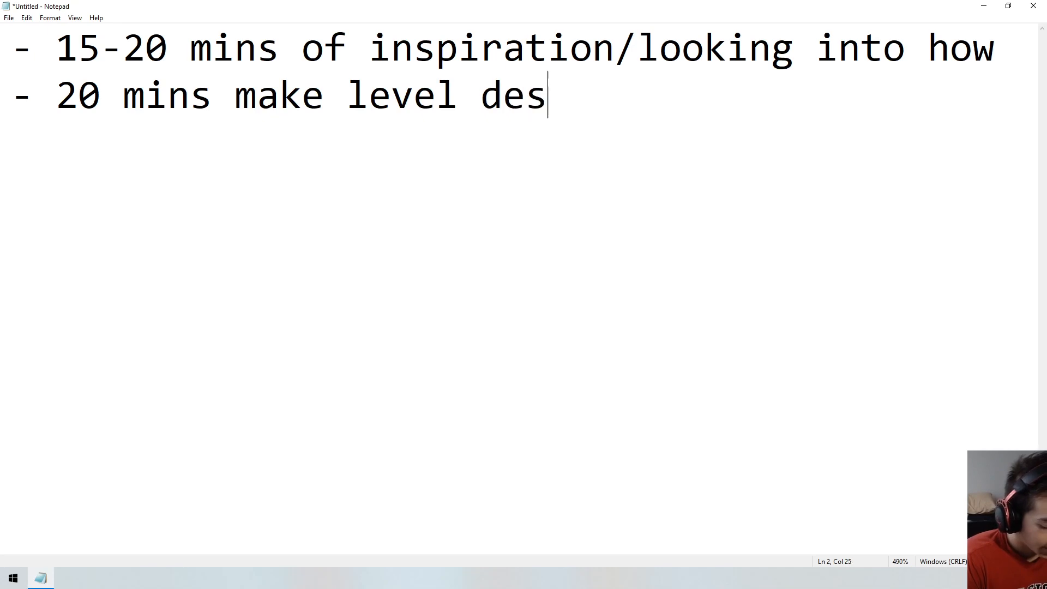
text(ign on "paper")
key(Return)
- Add the third plan item "- explore unreal engine blockout techniques" and start a new line
text(-)
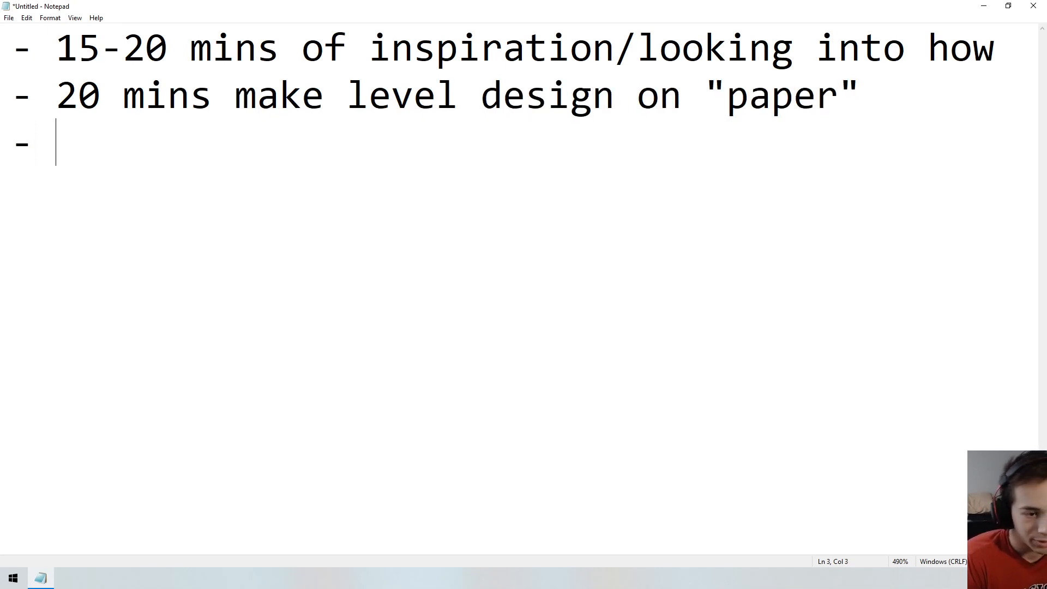
text( explore unre)
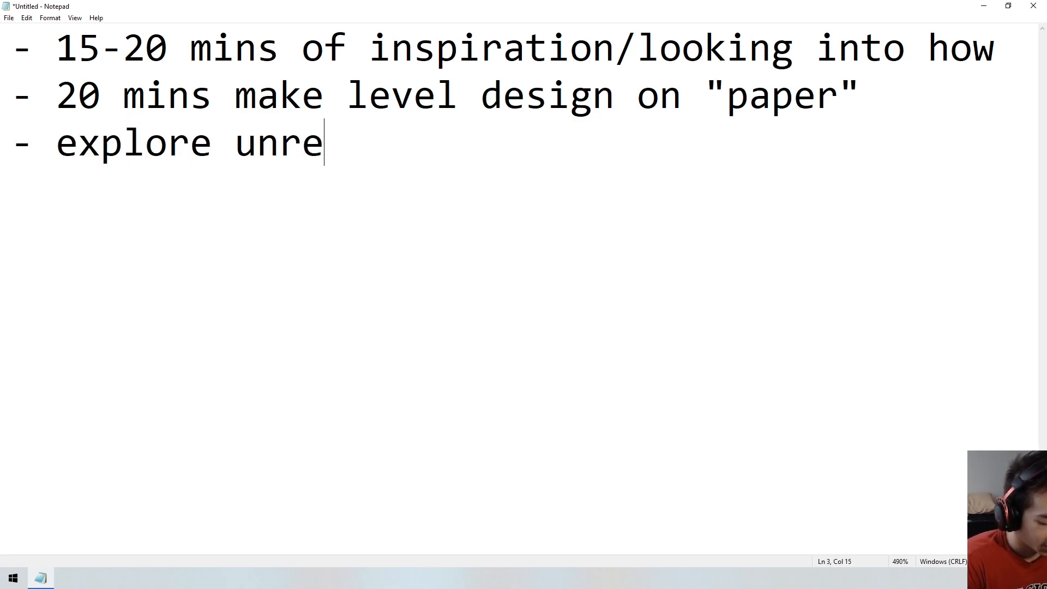
text(al engine blockout techniques)
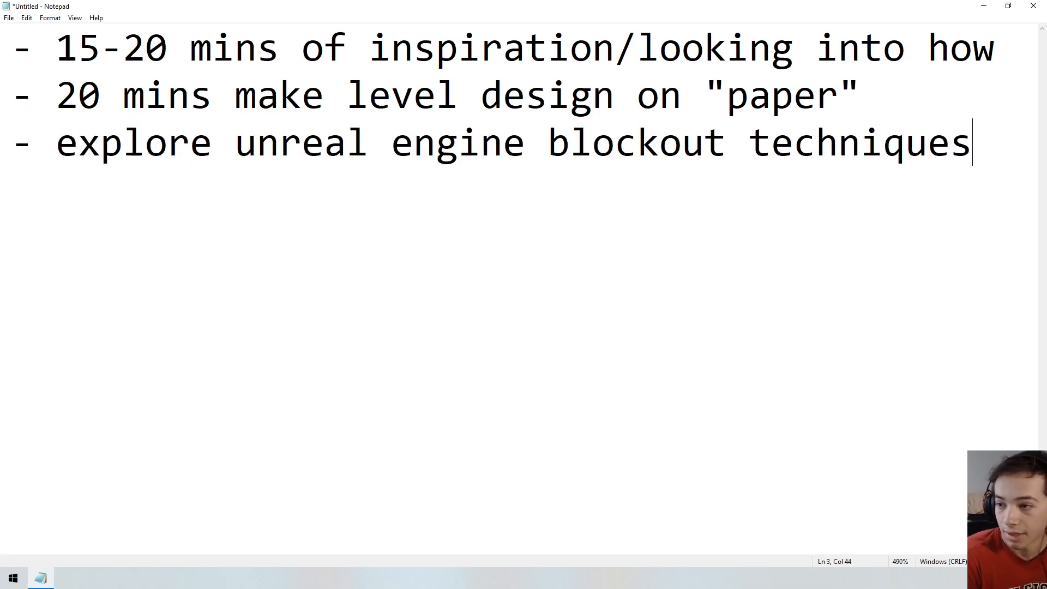
key(Return)
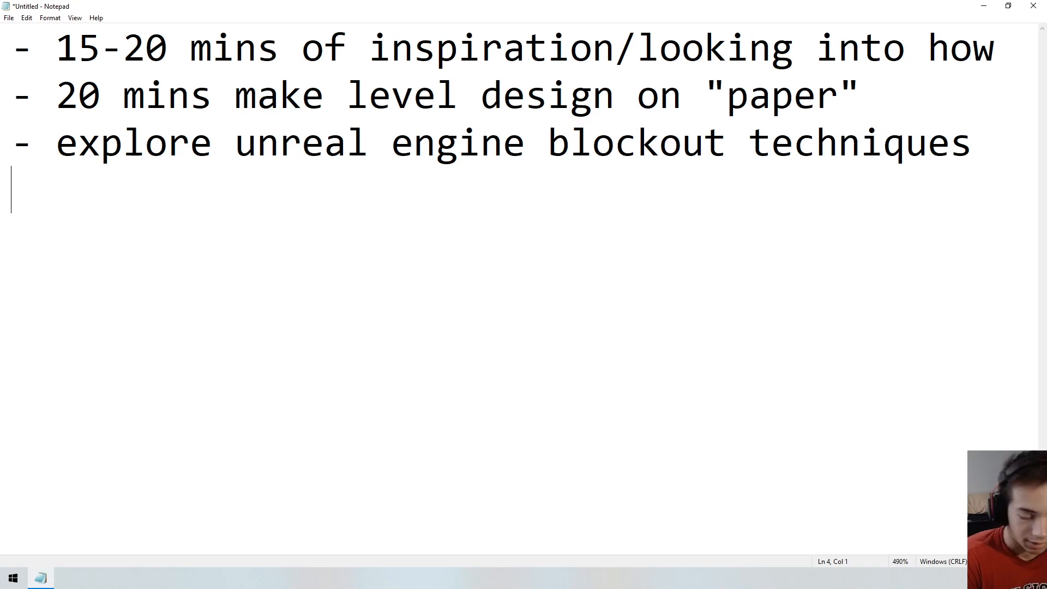
- Add the fourth plan item "- 40 mins of messing in unreal"
text(-)
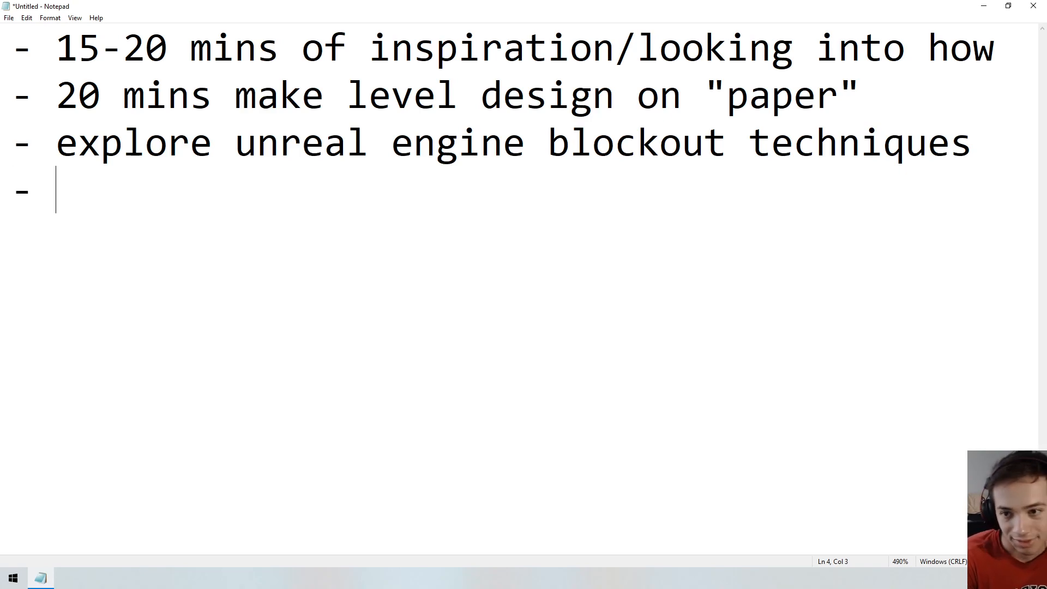
drag(864, 104, 33, 98)
key(ctrl+End)
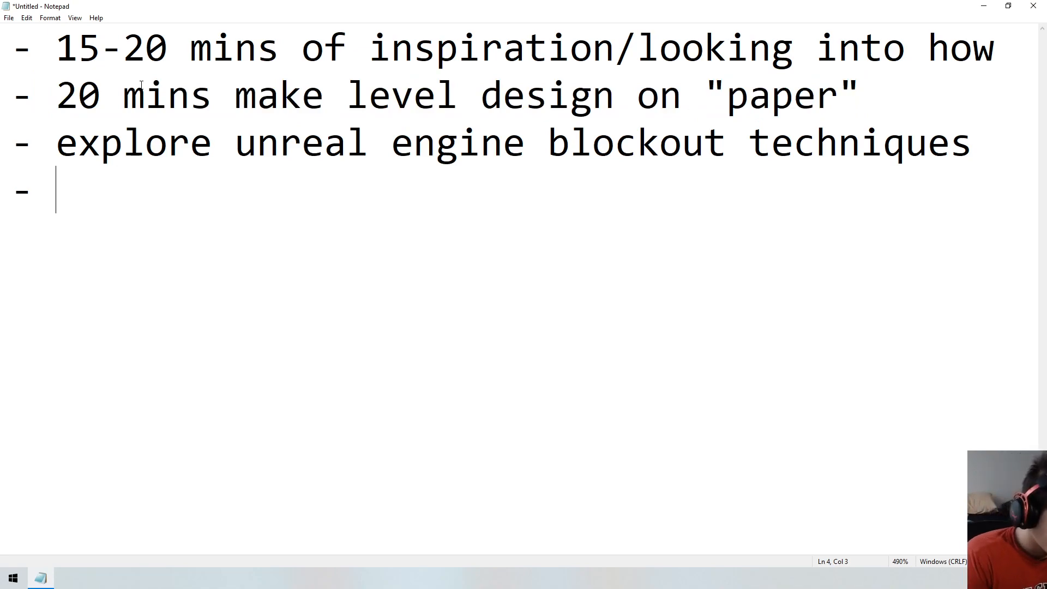
text(40 min)
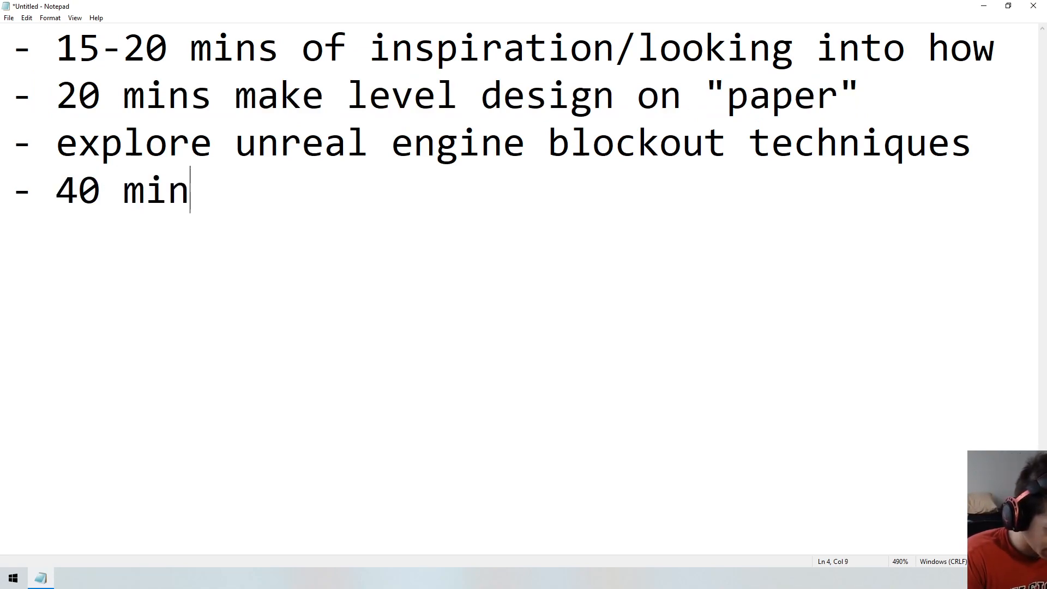
text(s of messing in unreal)
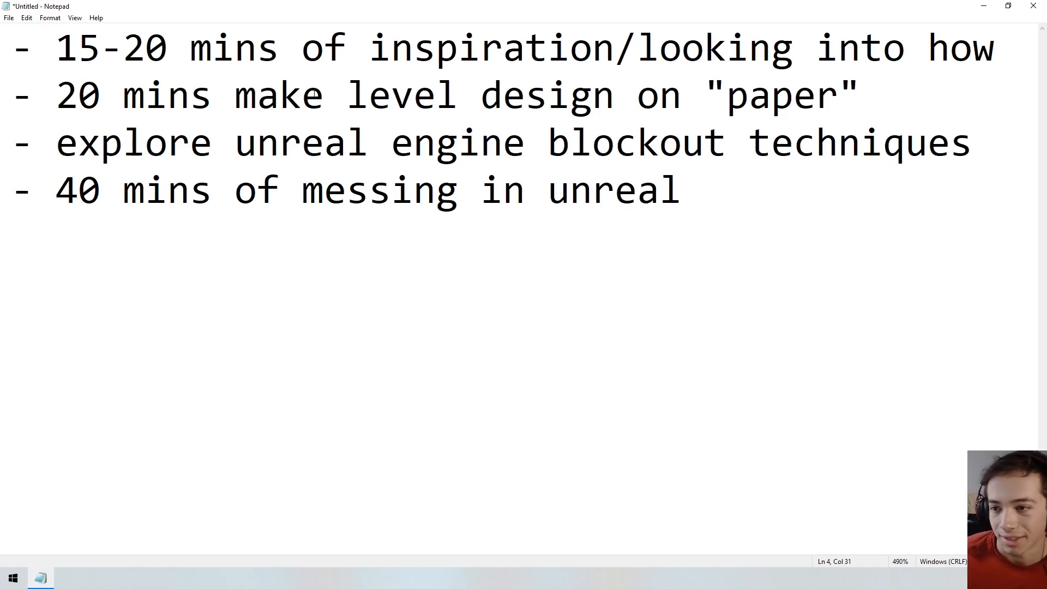
- Insert "30 mins or so to" at the start of the item about exploring unreal engine blockout techniques
click(55, 142)
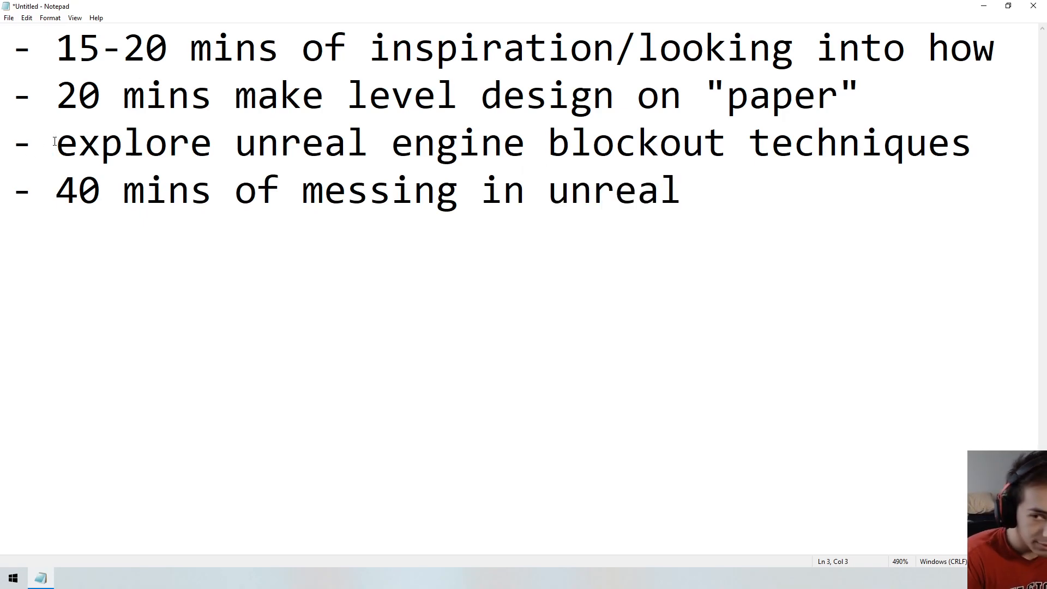
text(30 mins o)
text(r so to)
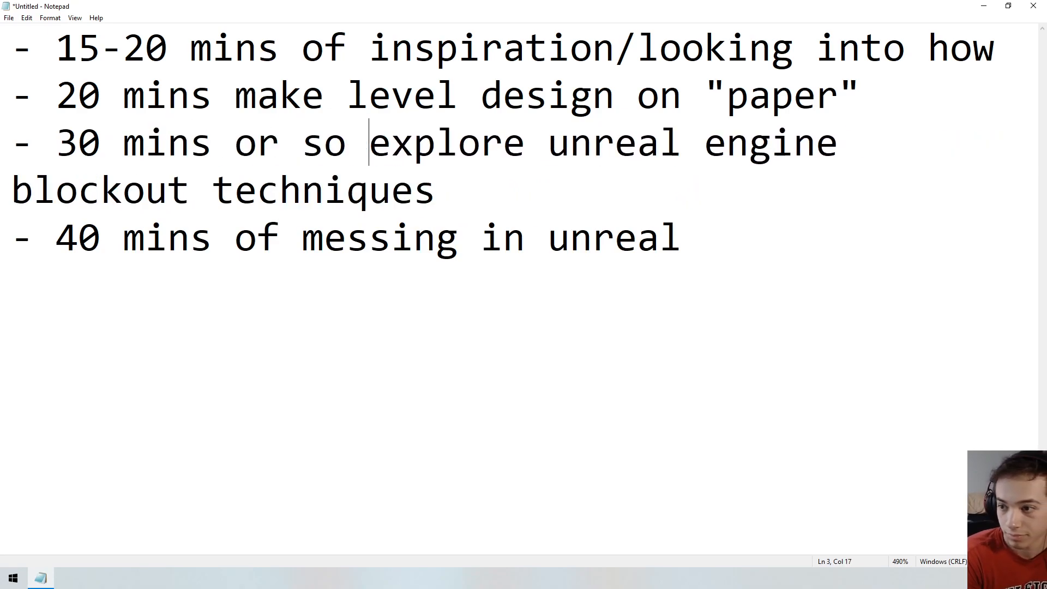
- Review the plan by highlighting the blockout techniques item and the first two items, and clear the selection
drag(436, 190, 11, 142)
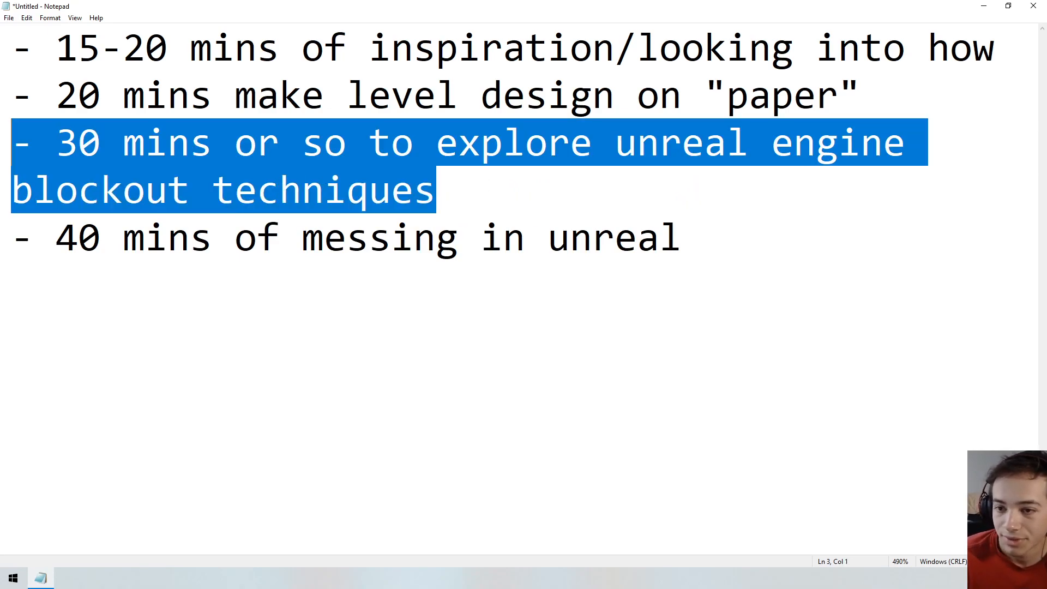
click(324, 96)
drag(860, 96, 8, 49)
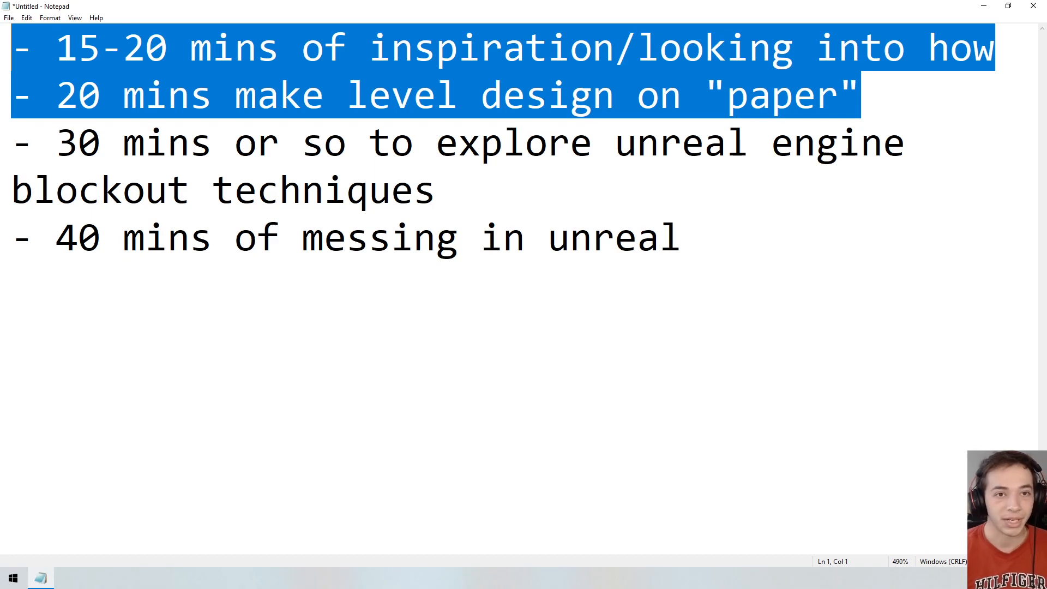
click(218, 306)
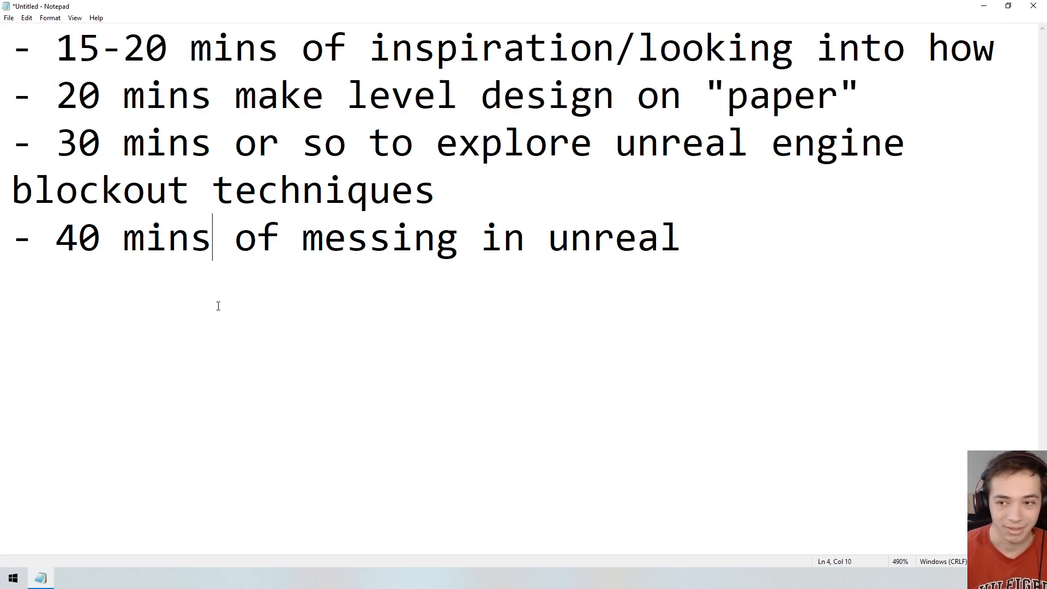
- Reduce the note's text display to 310%, and look at the desktop briefly before returning to the note
ctrl+scroll(221, 273, down, 20)
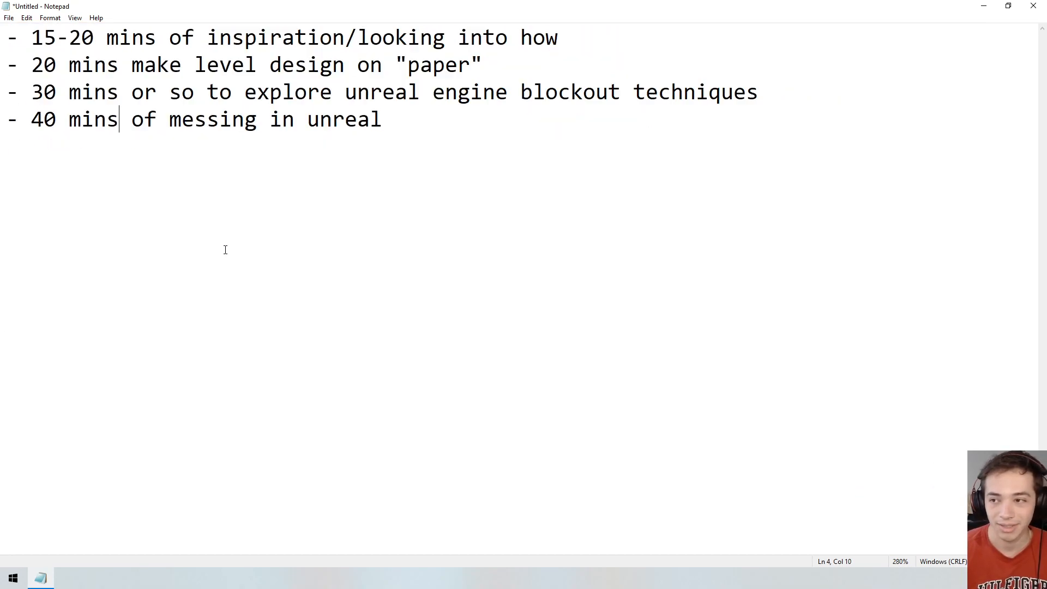
ctrl+scroll(225, 251, up, 3)
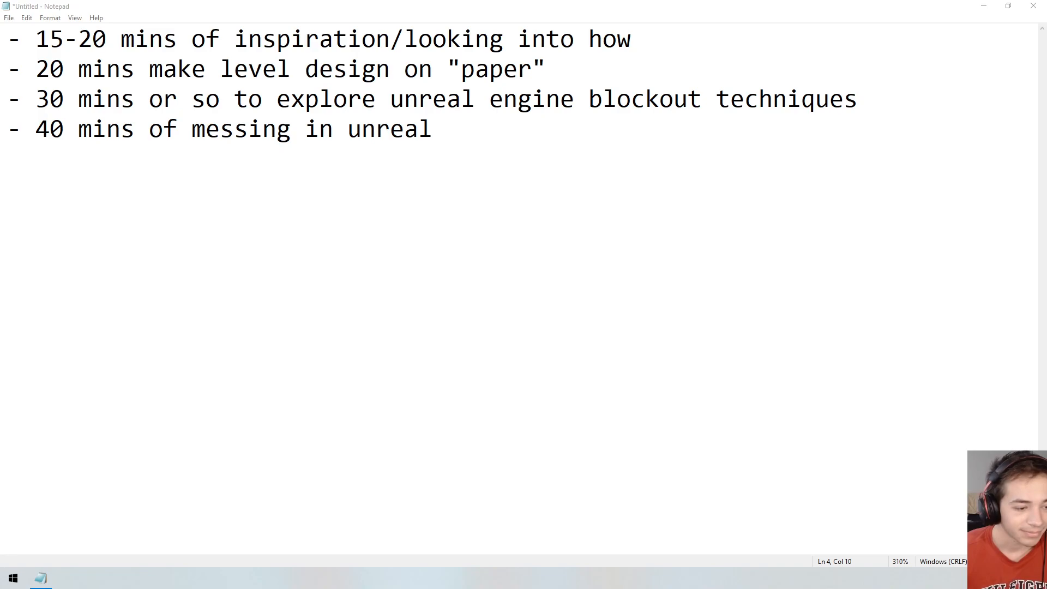
key(super+d)
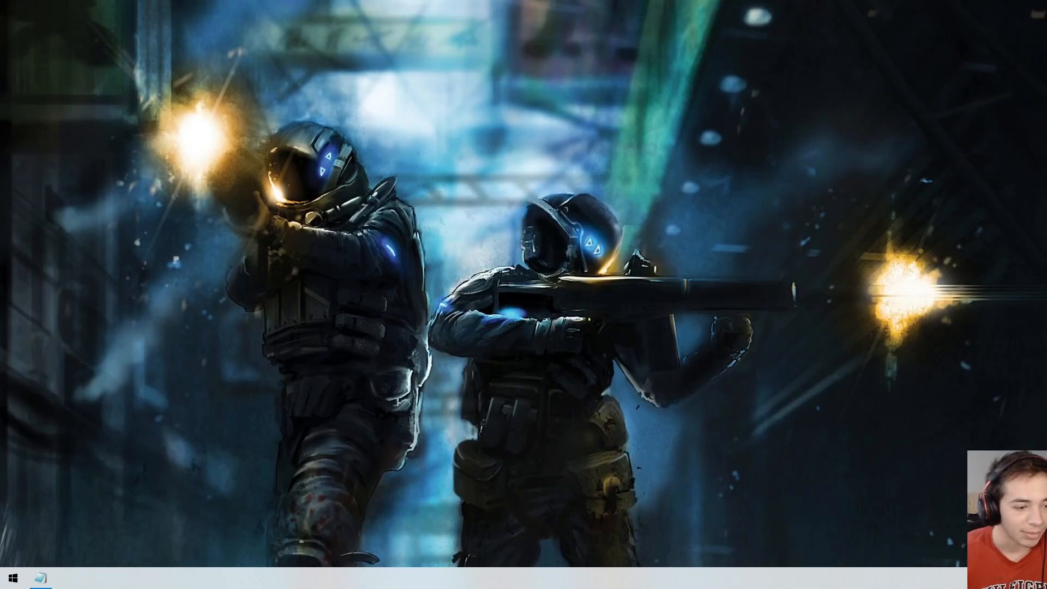
key(super+d)
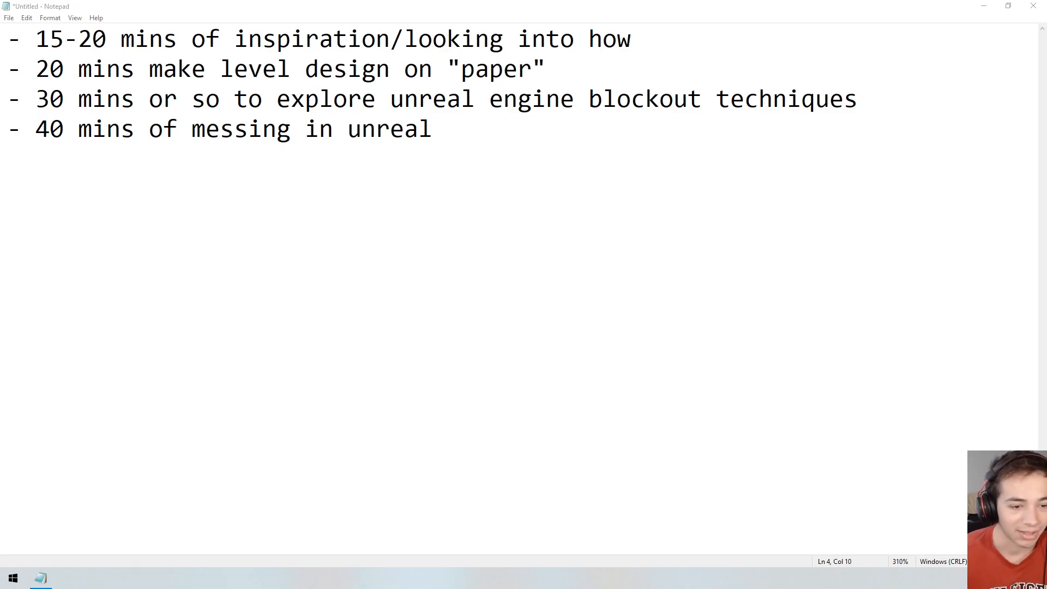
- Switch to Trello in the browser, browse the workspaces, and open the Documentation board of the Super Florida Man workspace
drag(0, 289, 308, 0)
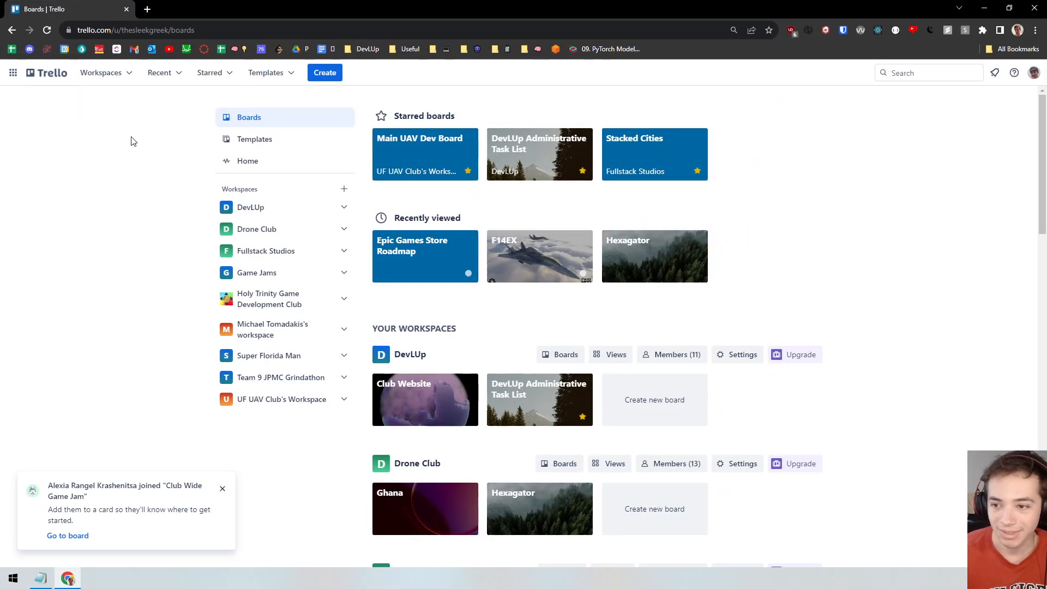
scroll(582, 320, down, 14)
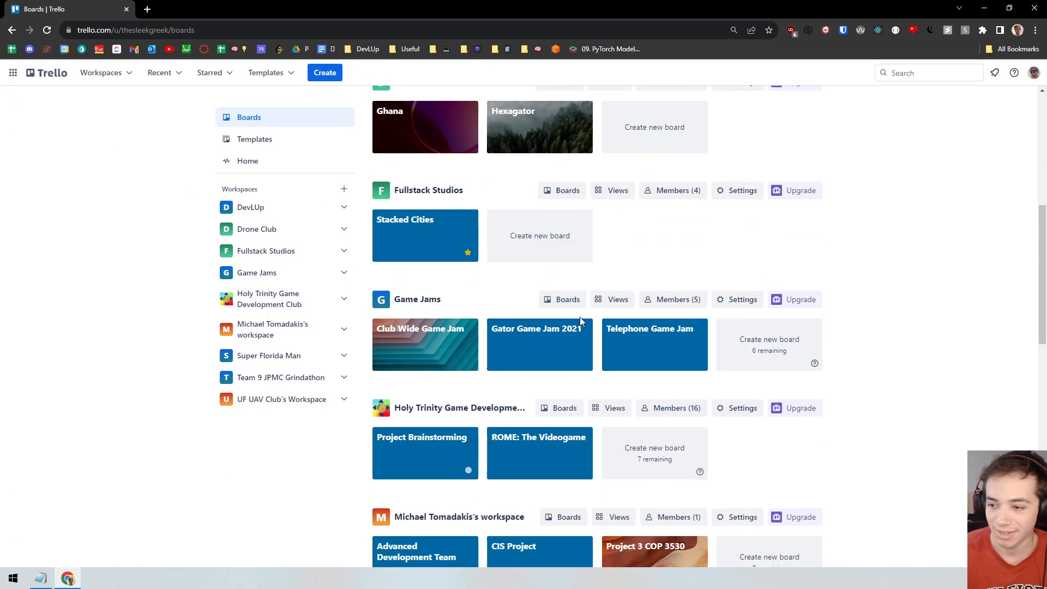
scroll(582, 321, up, 14)
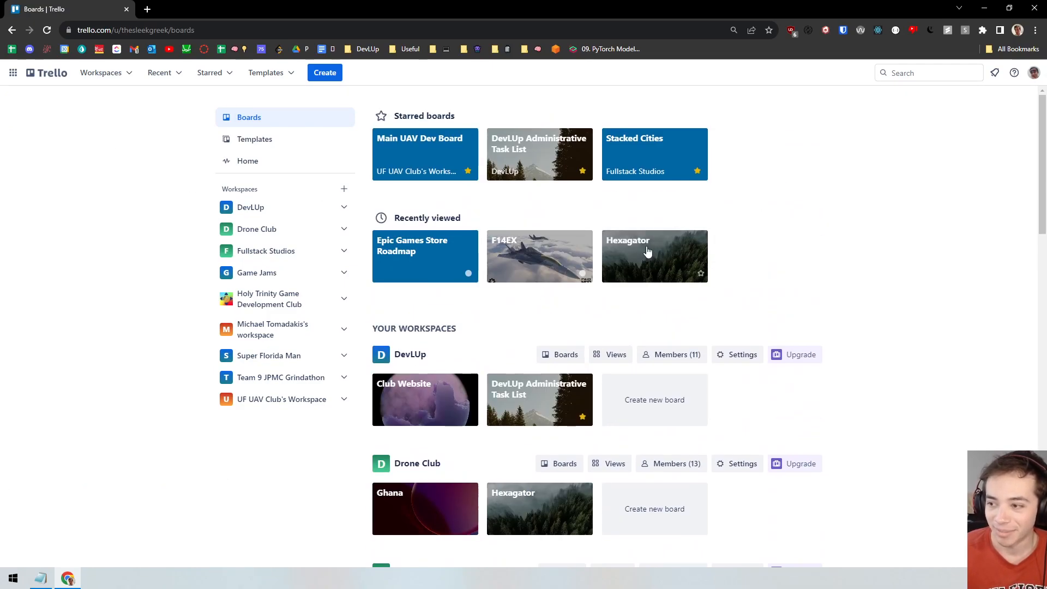
scroll(654, 253, down, 4)
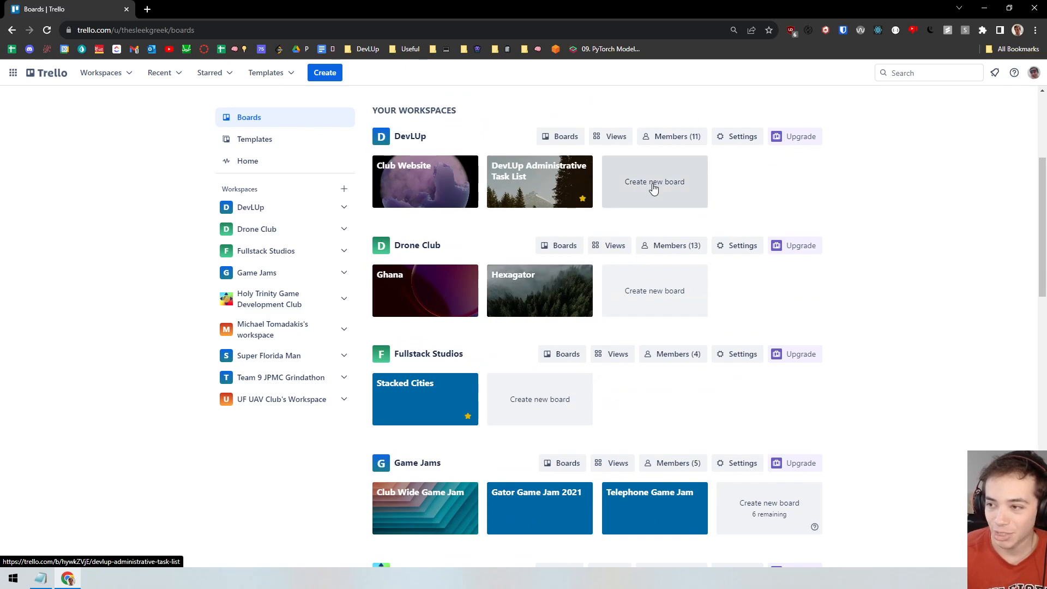
scroll(616, 250, down, 1)
scroll(616, 251, down, 7)
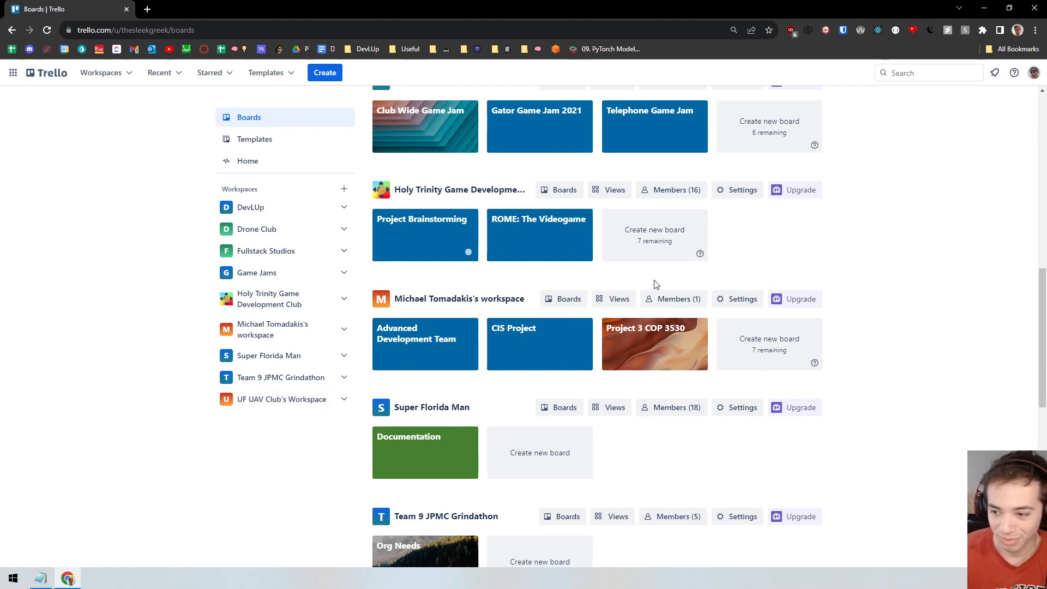
scroll(572, 329, down, 5)
scroll(572, 329, down, 1)
scroll(546, 354, down, 4)
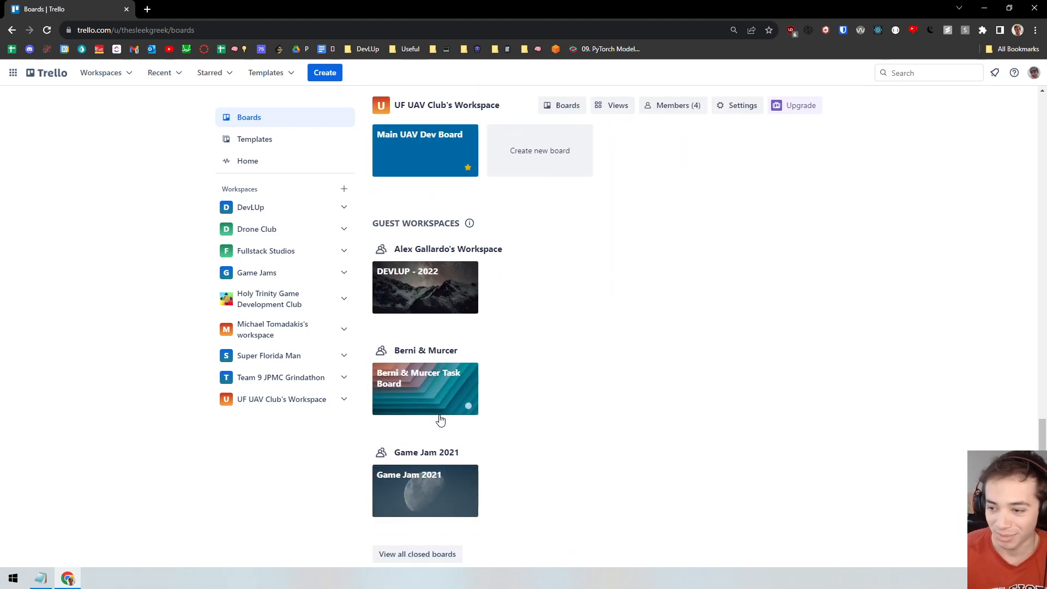
scroll(545, 358, up, 6)
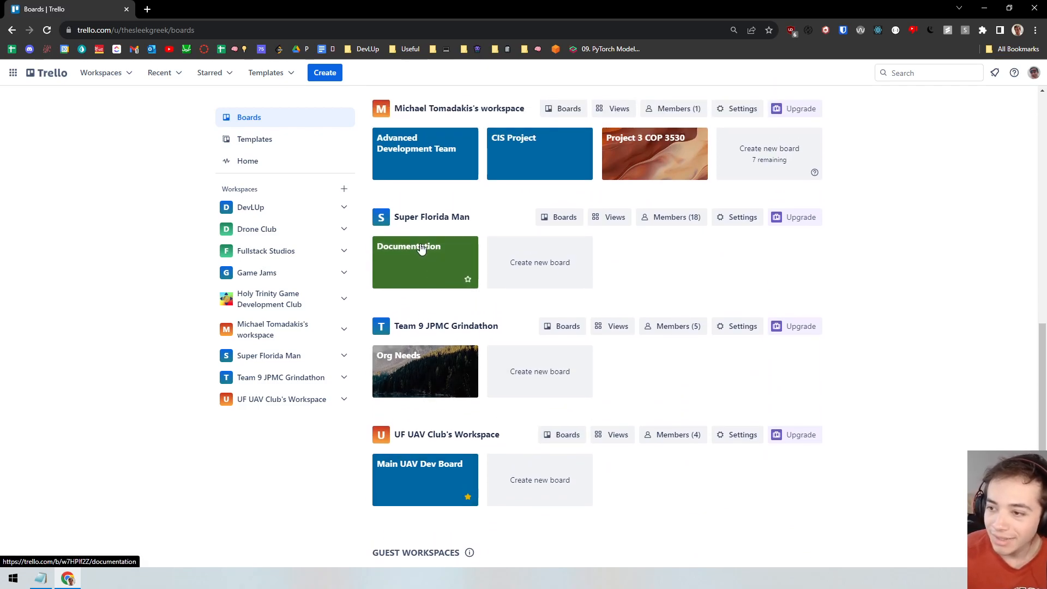
scroll(423, 373, up, 2)
click(423, 373)
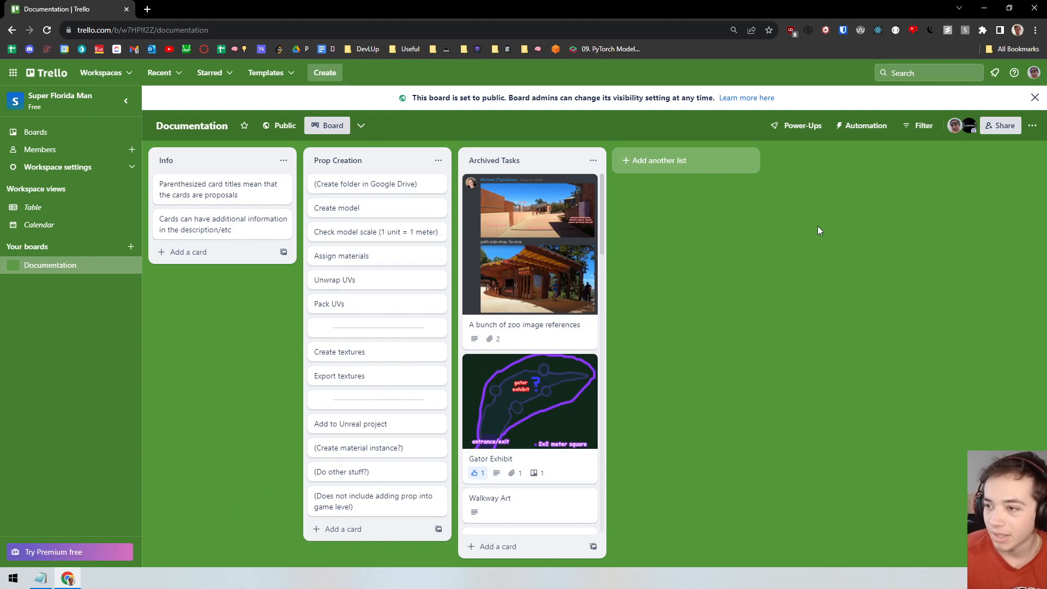
- Look through the Archived Tasks list for level design and concept cards, down to the Map Layout Concept card
scroll(507, 211, down, 15)
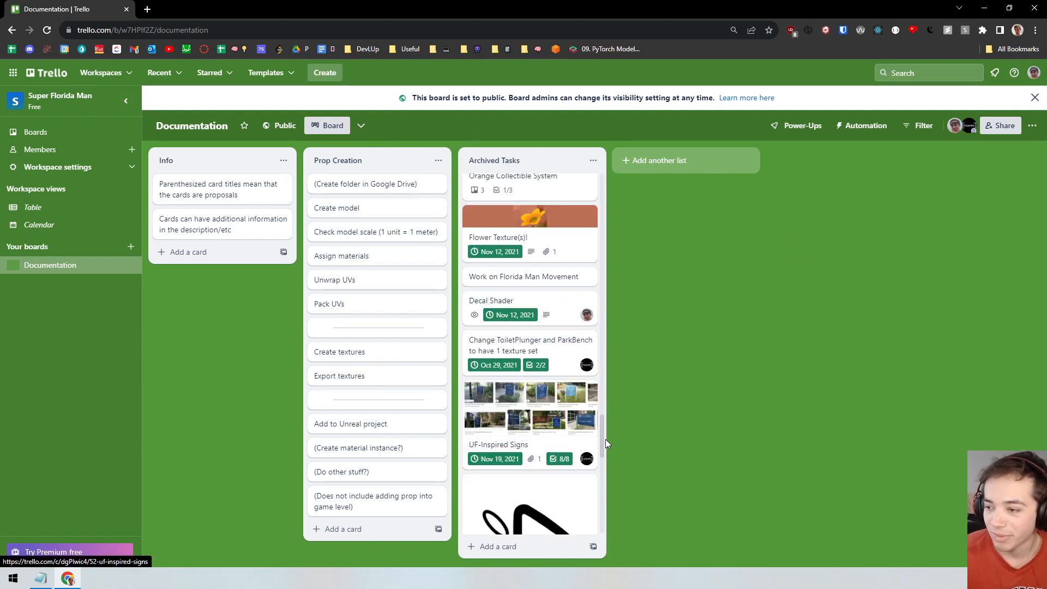
scroll(603, 434, down, 10)
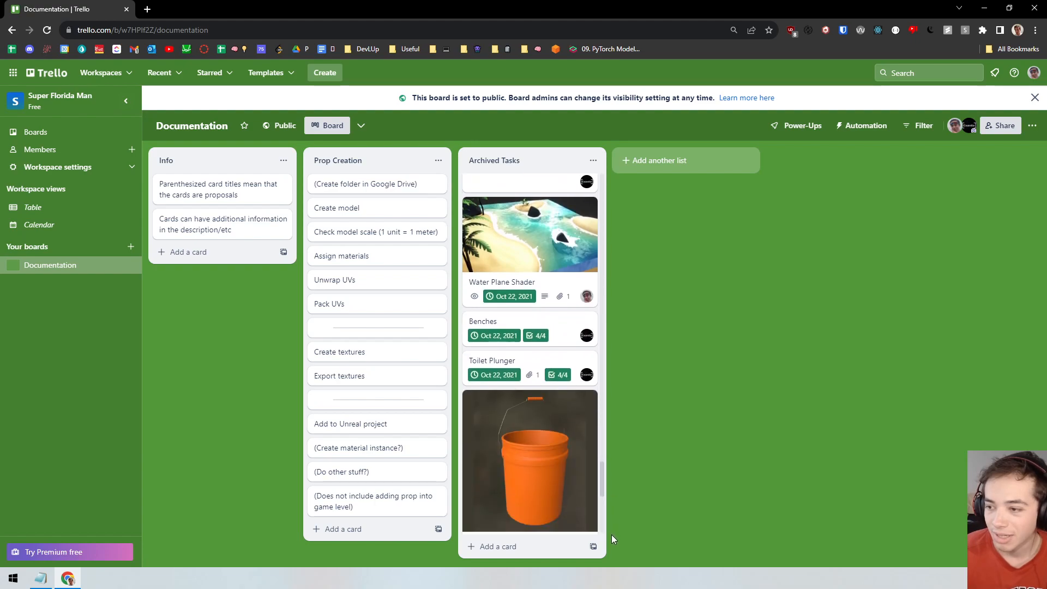
scroll(614, 560, up, 20)
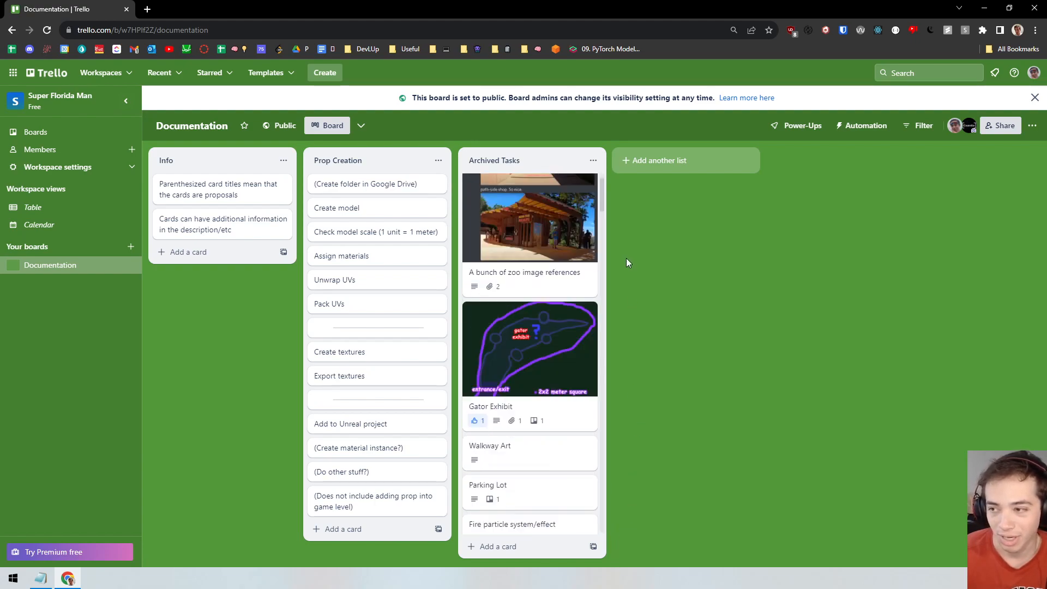
mouse_move(603, 182)
mouse_down()
mouse_move(603, 191)
mouse_move(599, 175)
mouse_up()
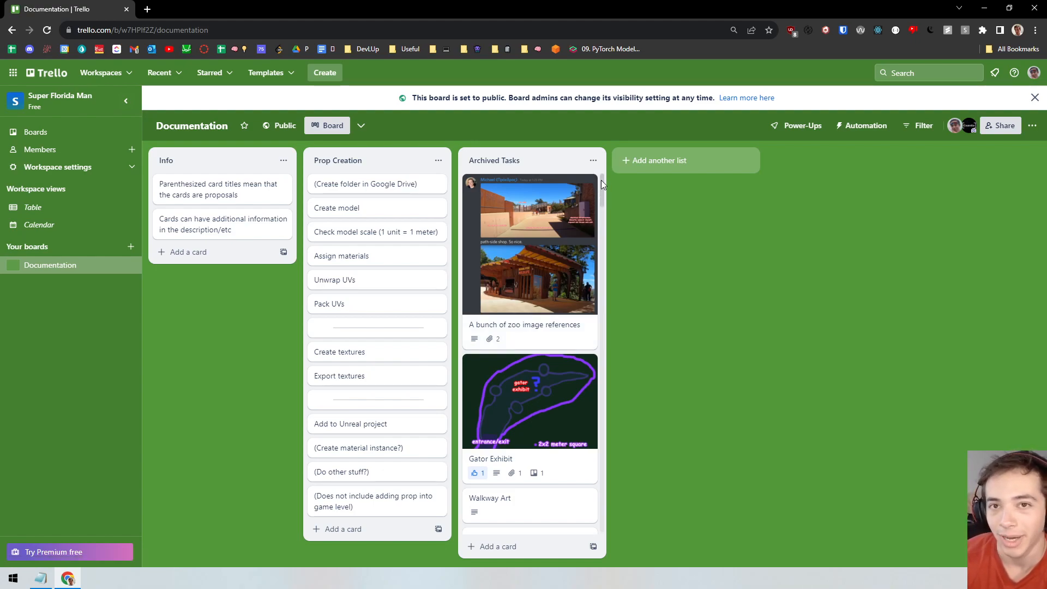
scroll(551, 234, down, 5)
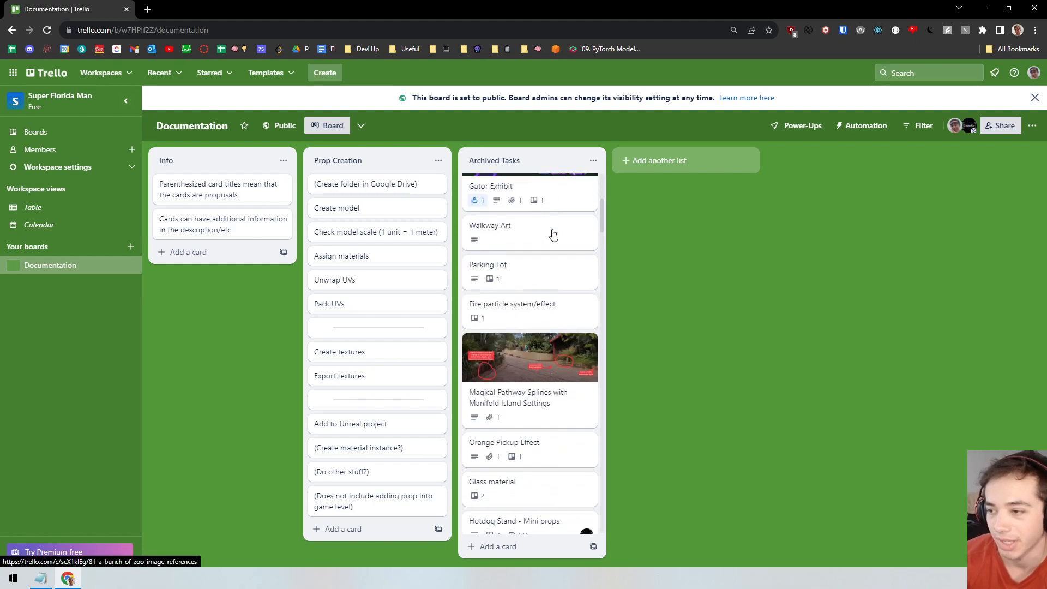
scroll(550, 234, down, 15)
scroll(554, 267, down, 15)
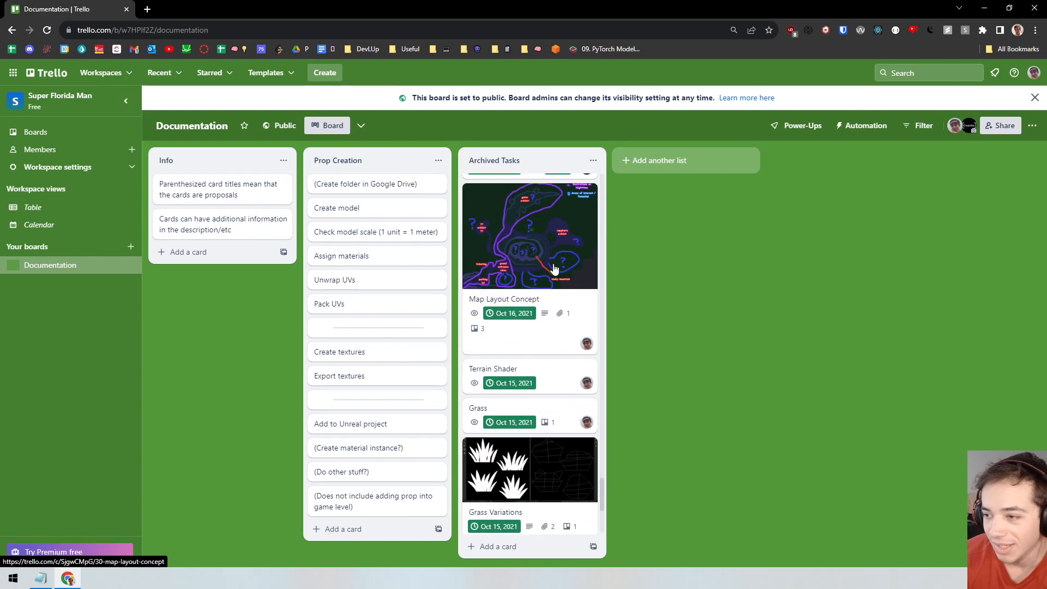
scroll(554, 267, up, 2)
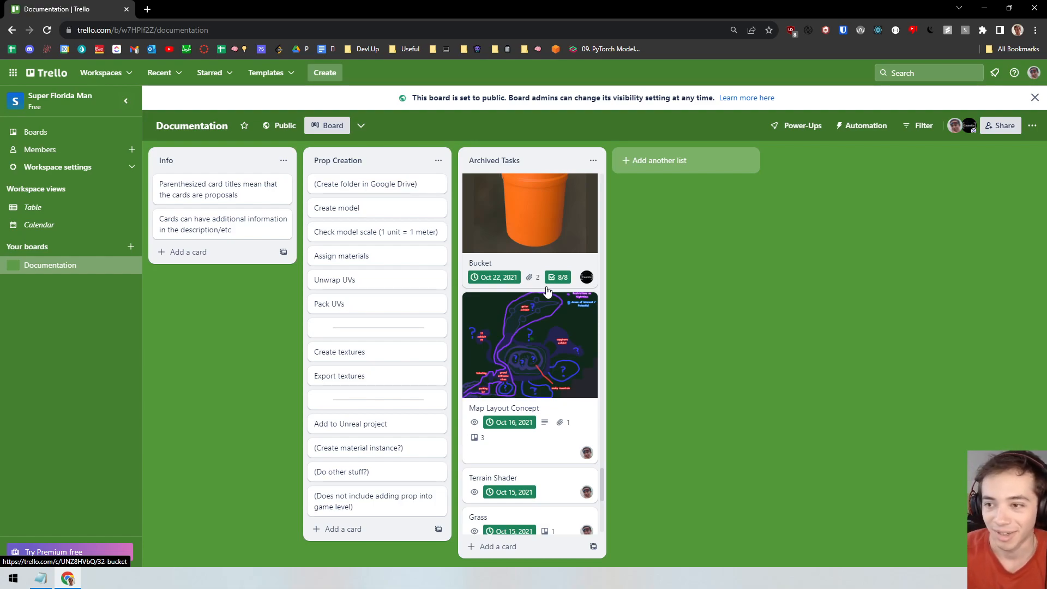
- View the Florida Man Character Concept card's cover image at full size, and close the image and the card
scroll(546, 292, up, 10)
scroll(542, 273, down, 3)
click(541, 245)
click(521, 145)
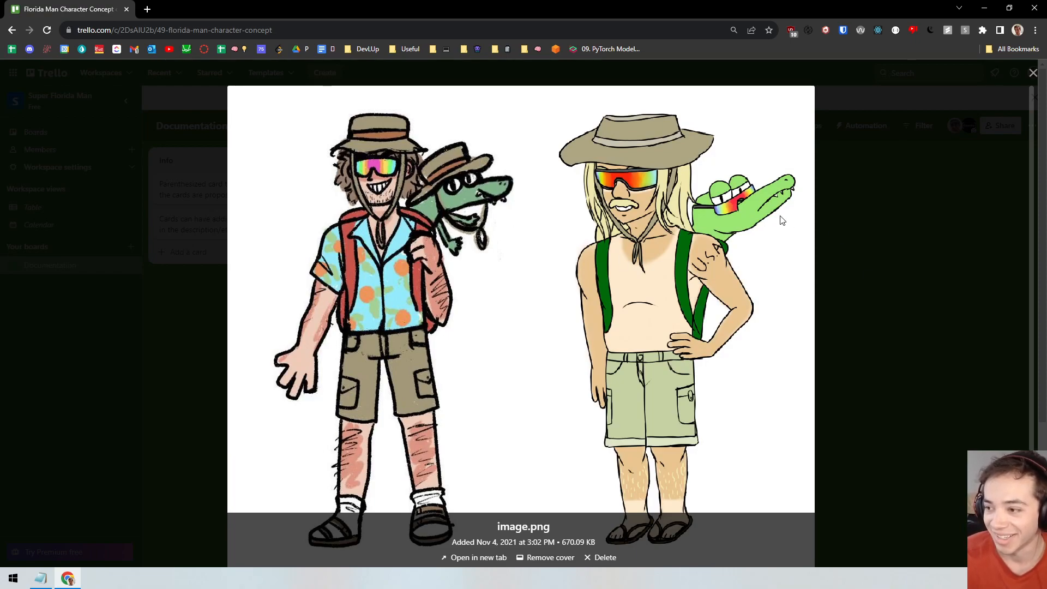
click(903, 243)
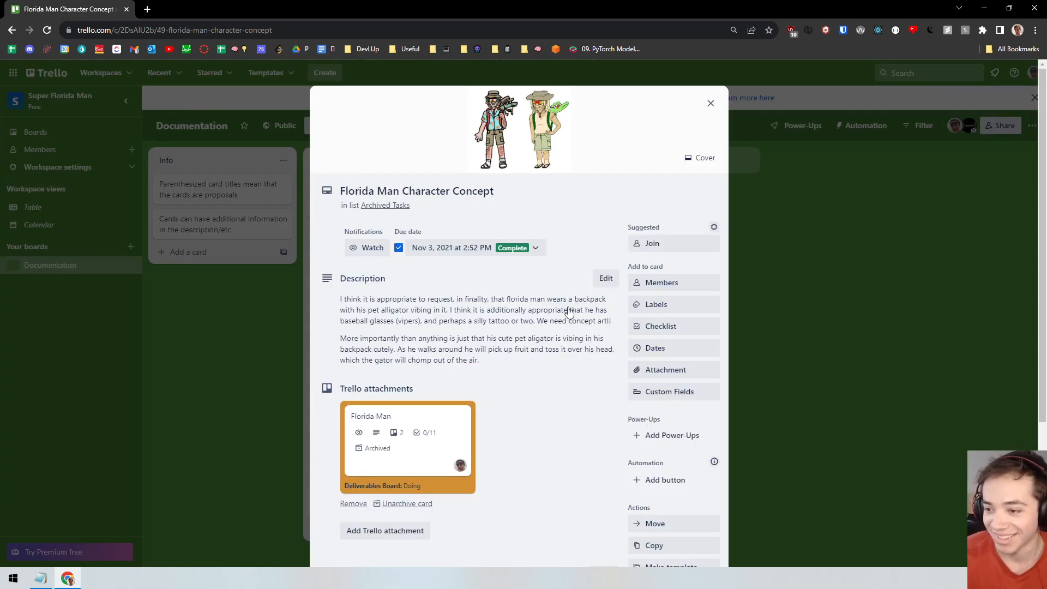
click(729, 297)
- Open the Map Layout Concept card in the Archived Tasks list and view its cover image at full size
scroll(540, 281, down, 15)
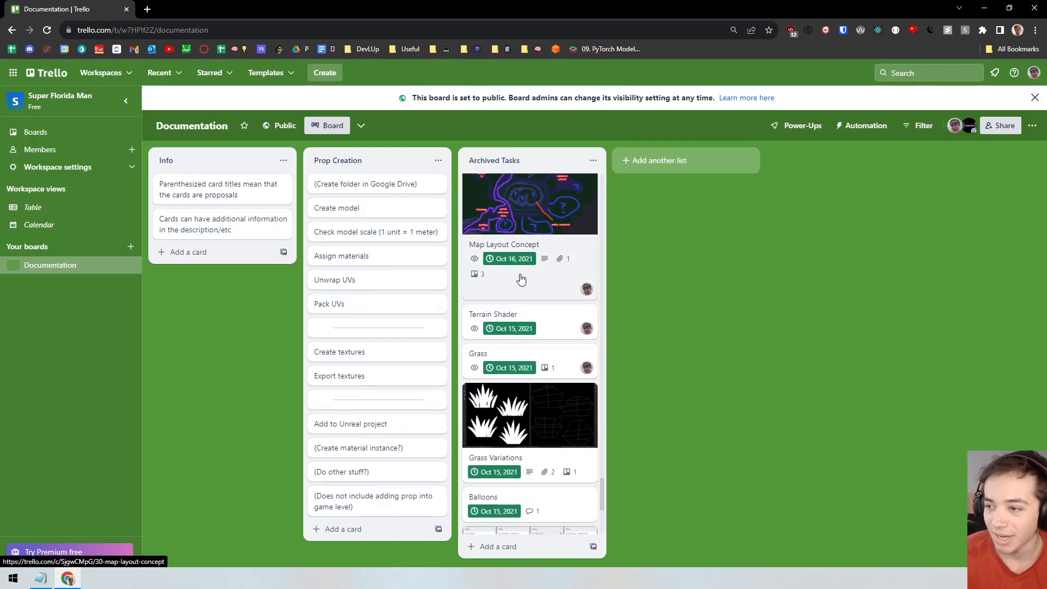
scroll(511, 372, up, 3)
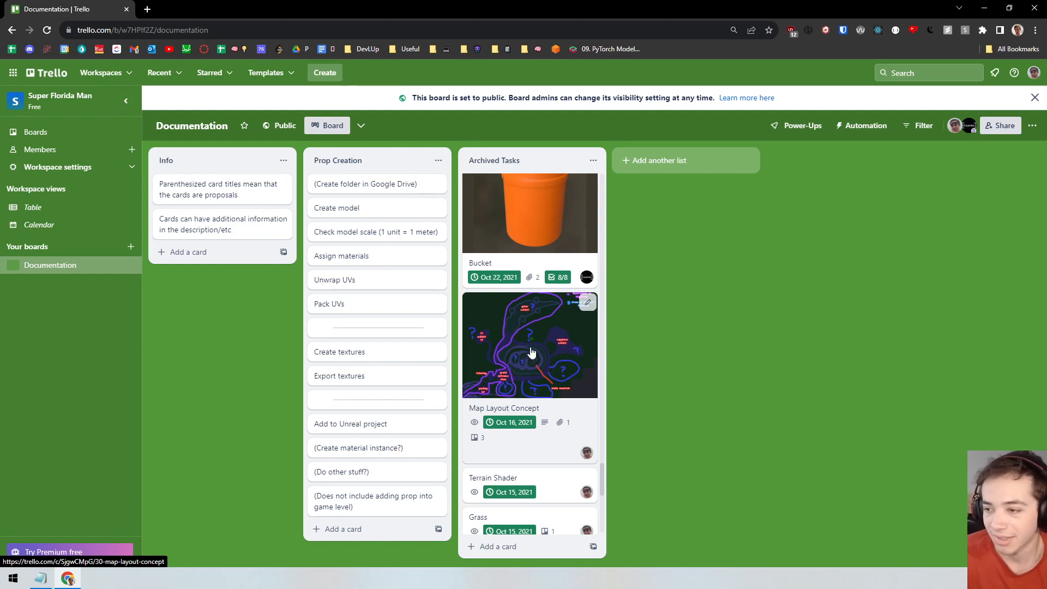
click(525, 353)
click(520, 132)
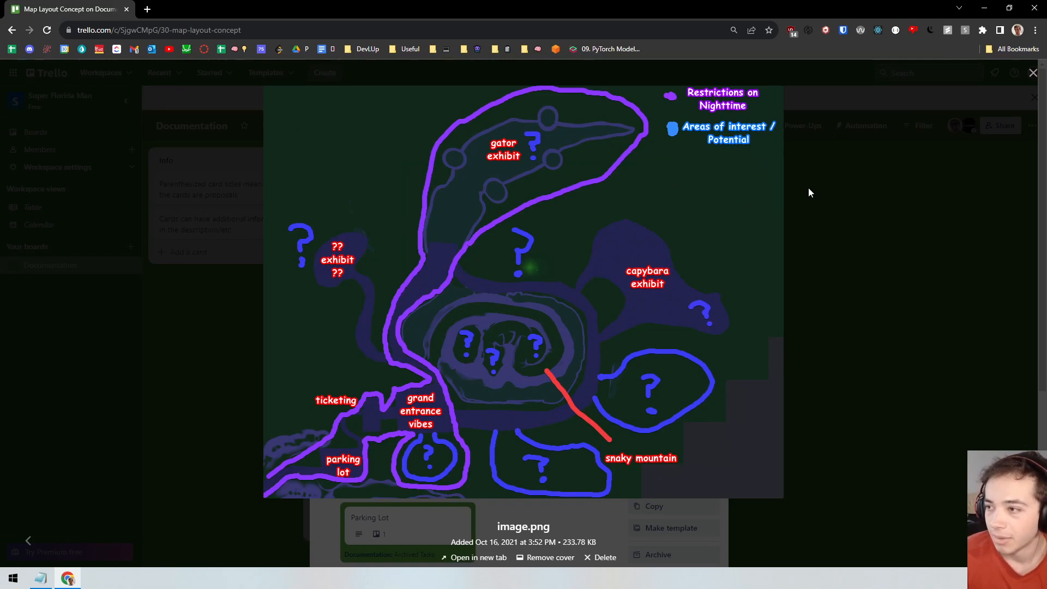
- Open the map layout image in a new browser tab and enlarge it slightly to examine the level layout
right_click(482, 179)
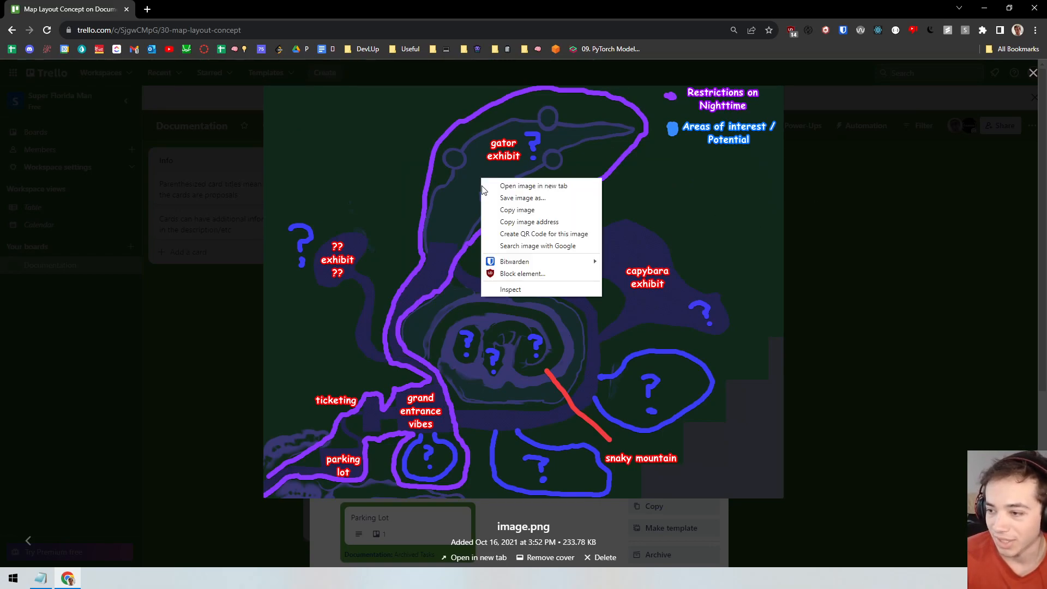
click(532, 187)
key(ctrl+Tab)
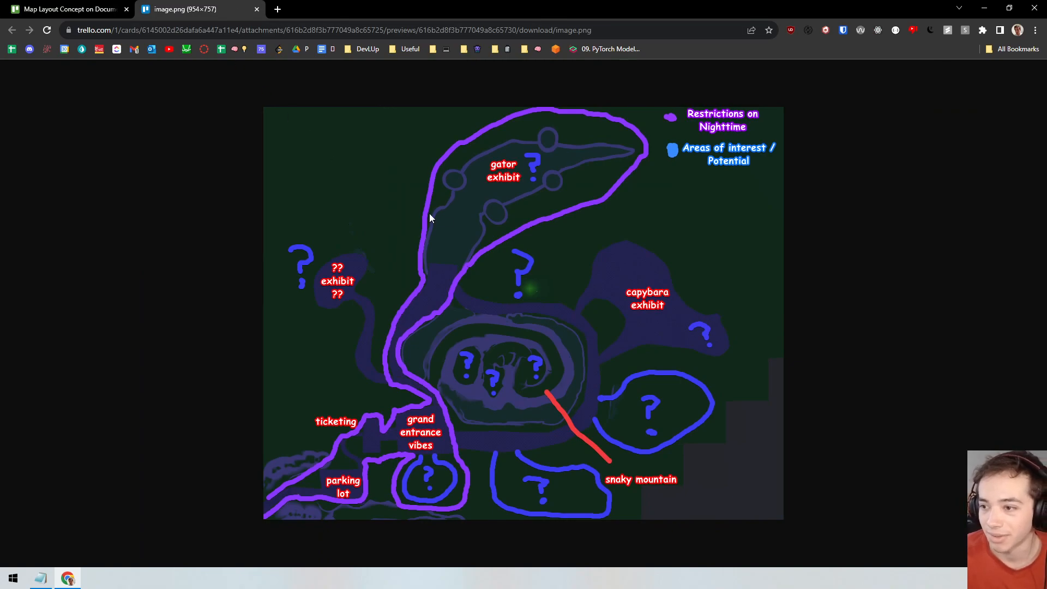
ctrl+scroll(531, 270, up, 1)
ctrl+scroll(525, 271, up, 1)
ctrl+scroll(524, 270, down, 1)
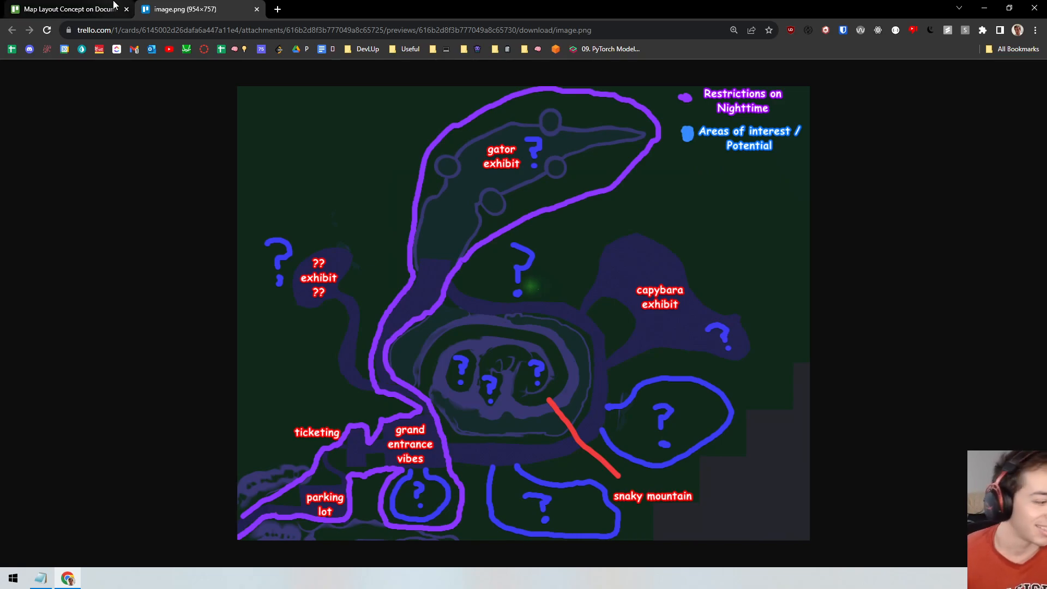
- Return to the Map Layout Concept card, view its layout image again, and close the card to show the board
mouse_move(113, 5)
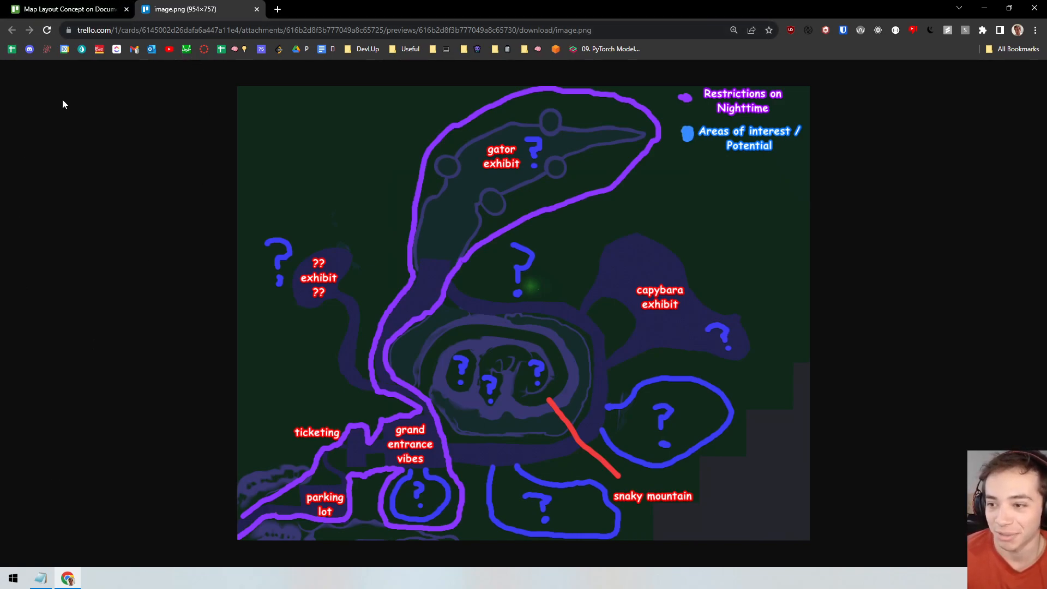
click(57, 9)
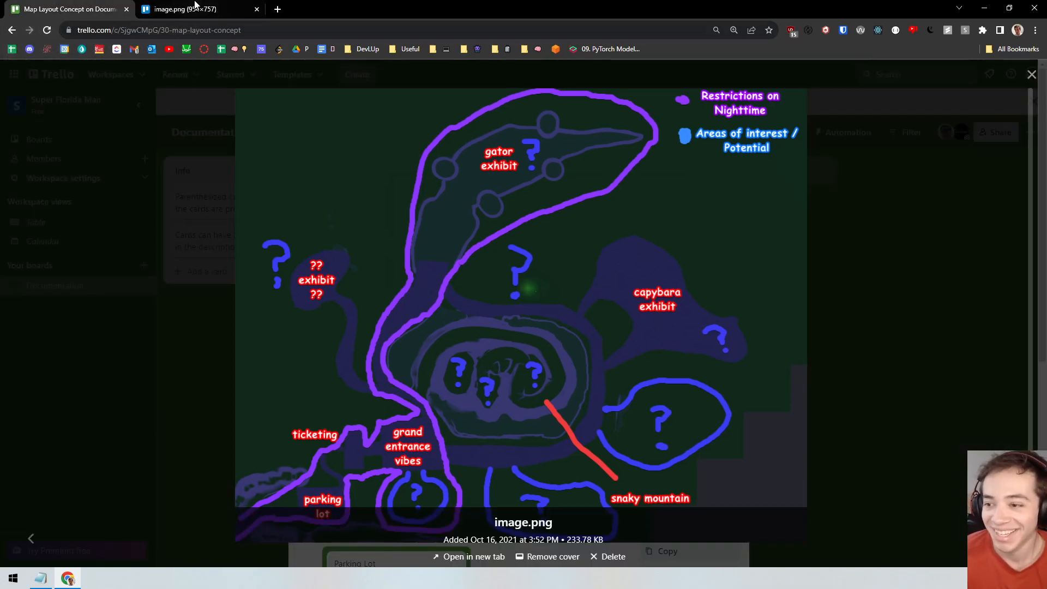
click(146, 309)
click(538, 123)
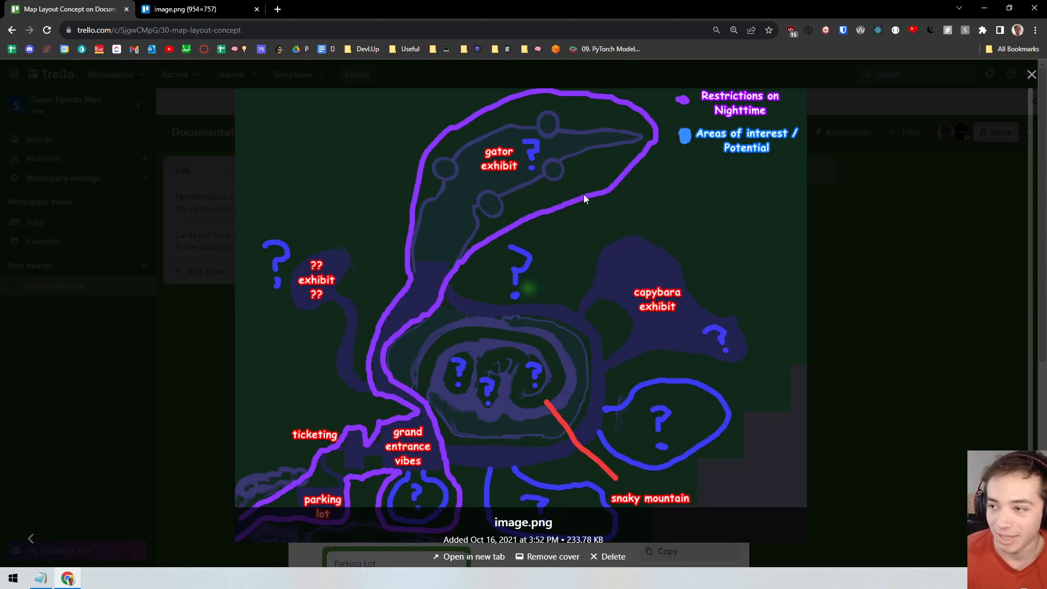
click(214, 308)
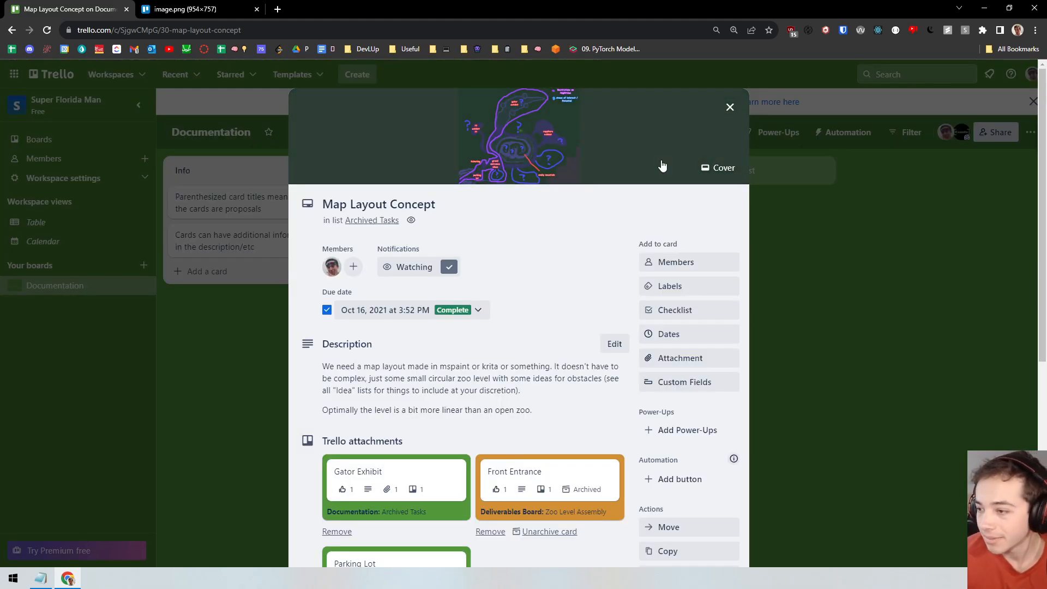
click(509, 114)
click(920, 253)
click(865, 254)
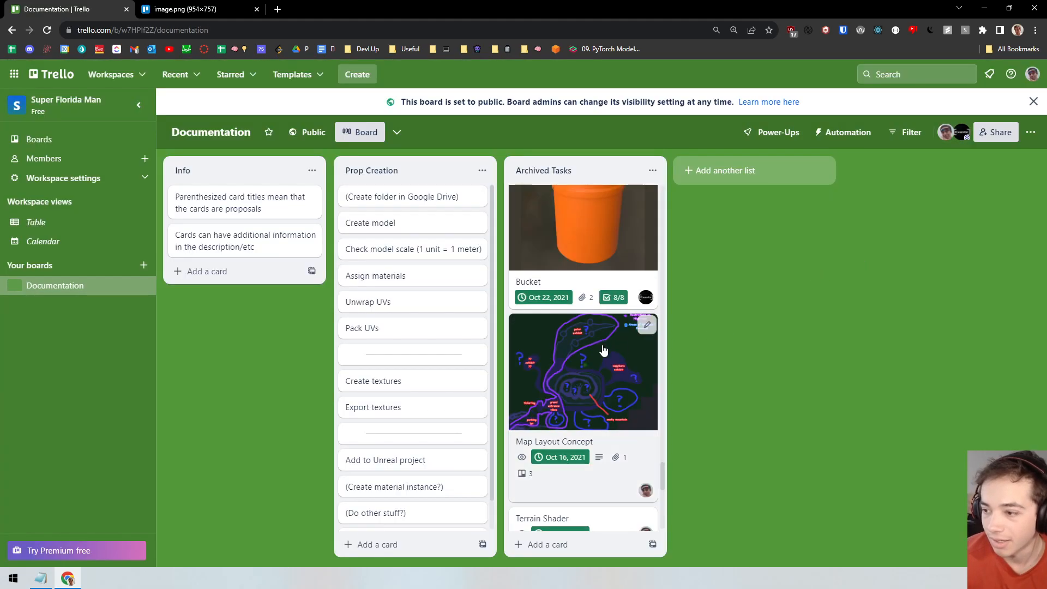
- Check the end of the Archived Tasks list, glance at the map layout image, and go back to the boards overview
scroll(589, 391, down, 15)
scroll(589, 391, down, 1)
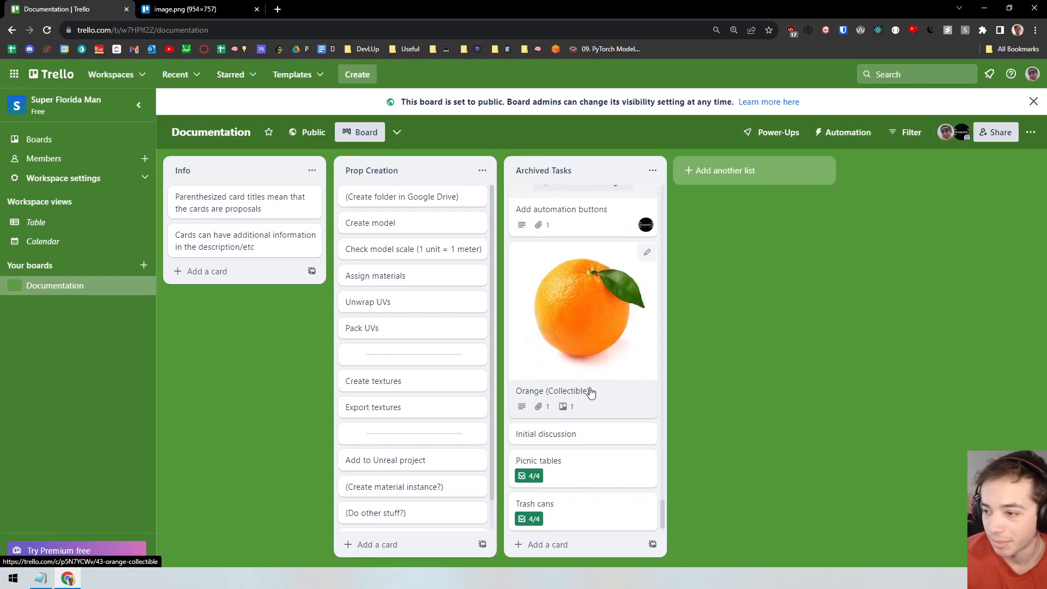
key(alt+Left)
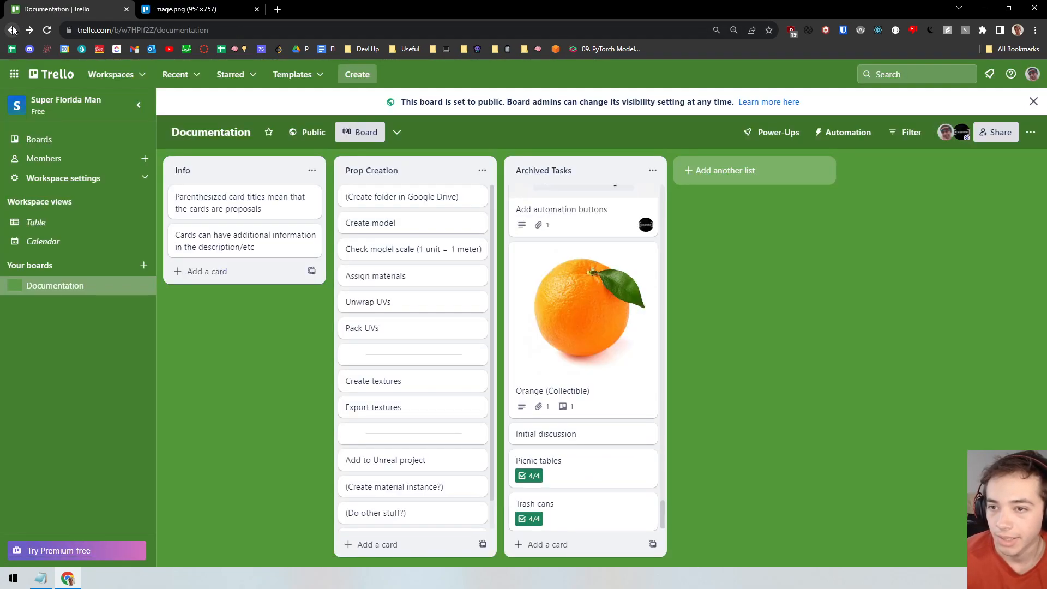
click(12, 29)
click(171, 7)
click(71, 9)
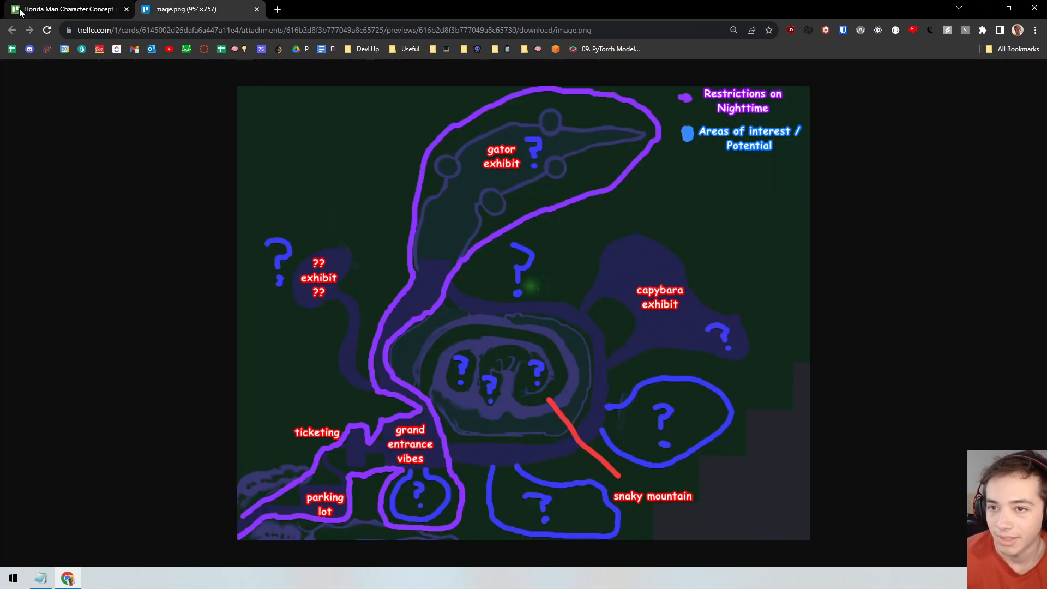
click(12, 29)
click(12, 30)
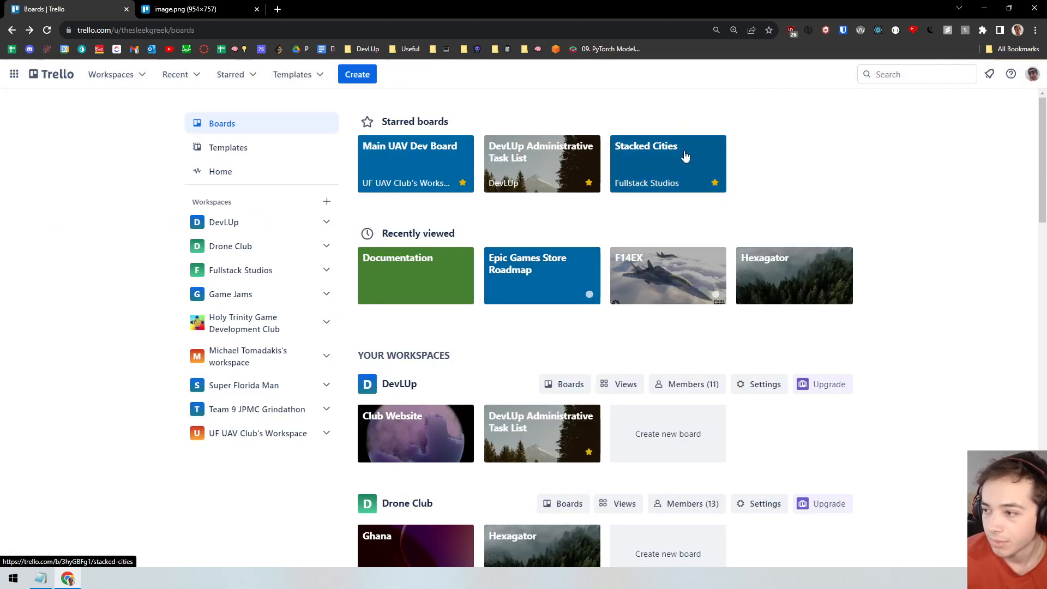
- Find the Game Jam 2021 board among the guest workspaces and open it
scroll(676, 164, down, 5)
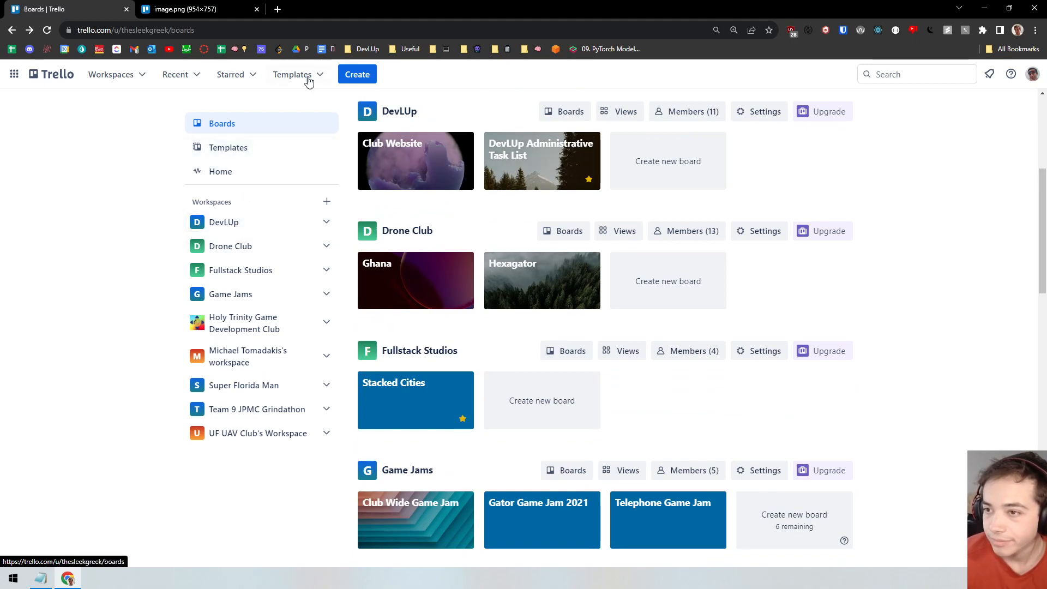
scroll(505, 306, down, 20)
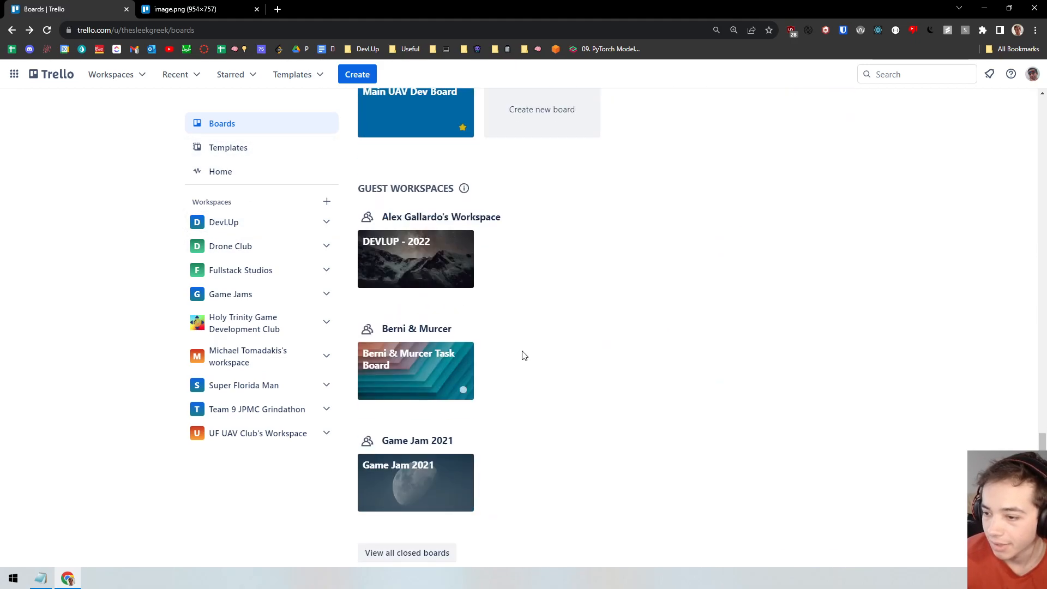
click(429, 485)
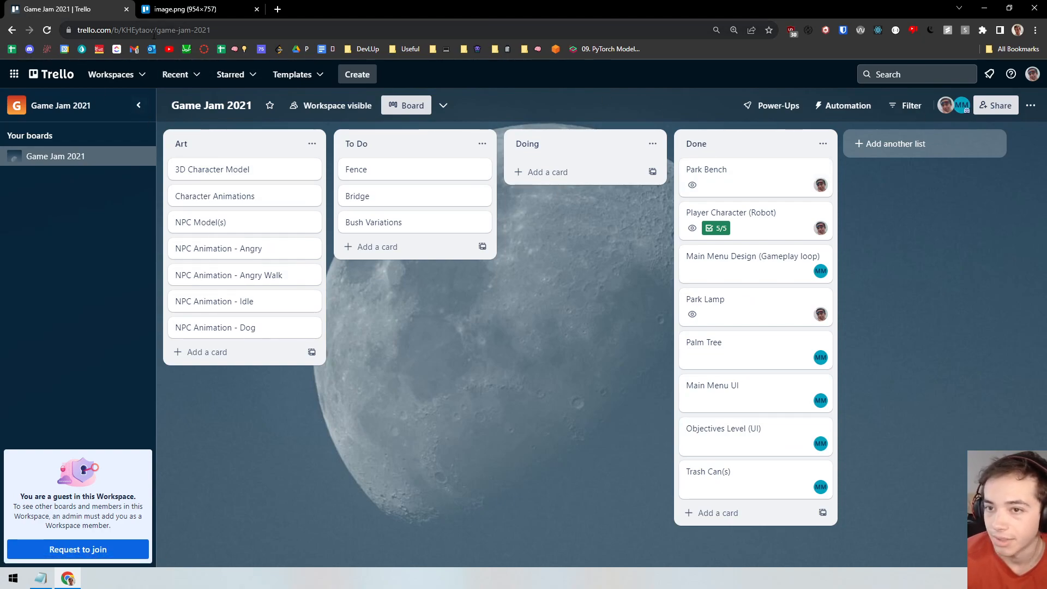
- Return to the boards overview and open the Gator Game Jam 2021 board from the Game Jams workspace
click(12, 30)
scroll(417, 392, down, 10)
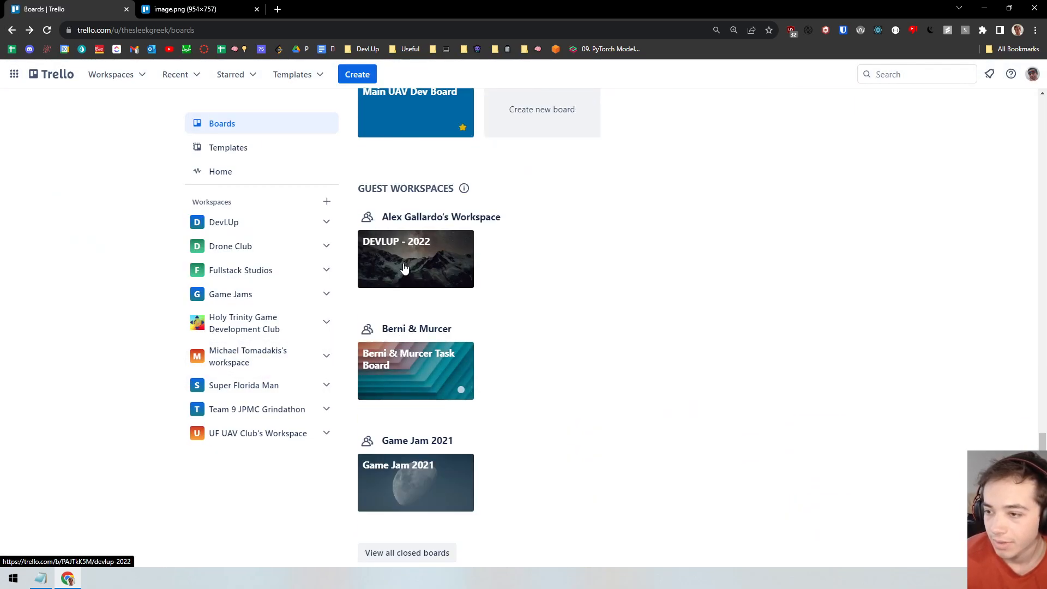
scroll(406, 262, up, 5)
scroll(411, 242, up, 3)
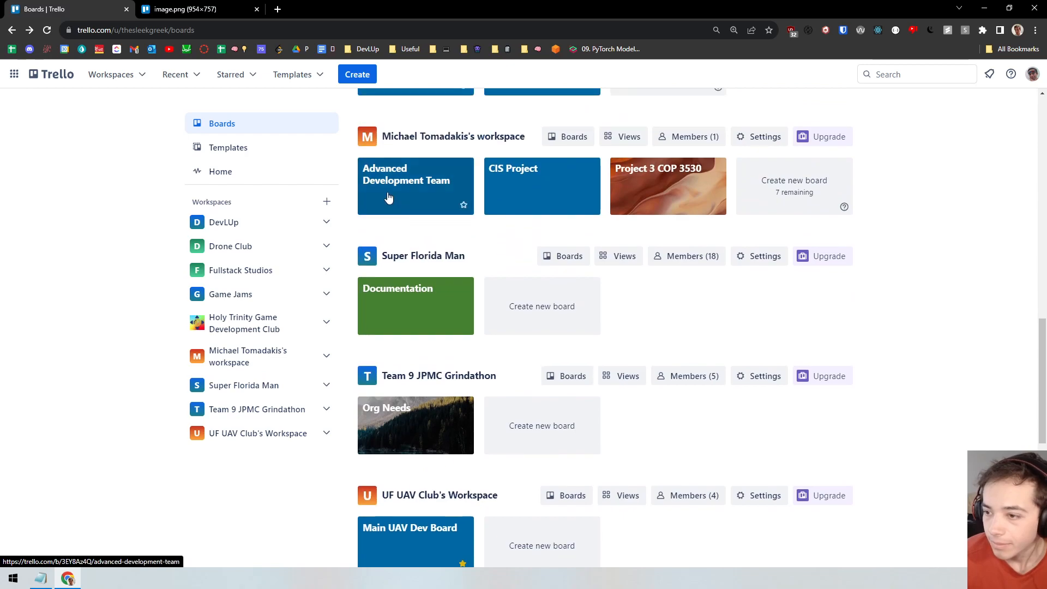
scroll(381, 218, up, 2)
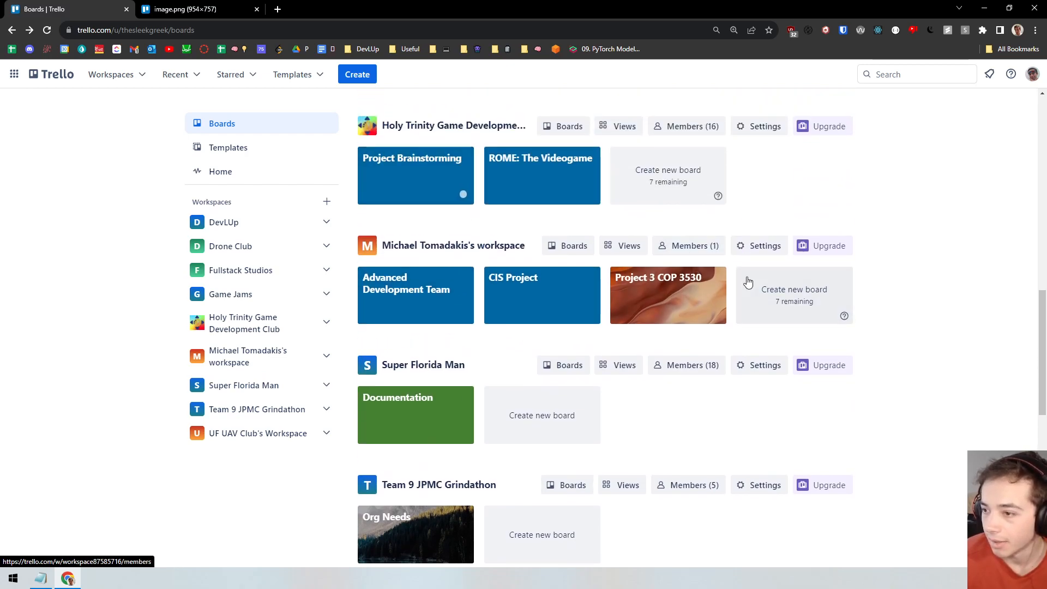
scroll(431, 283, up, 2)
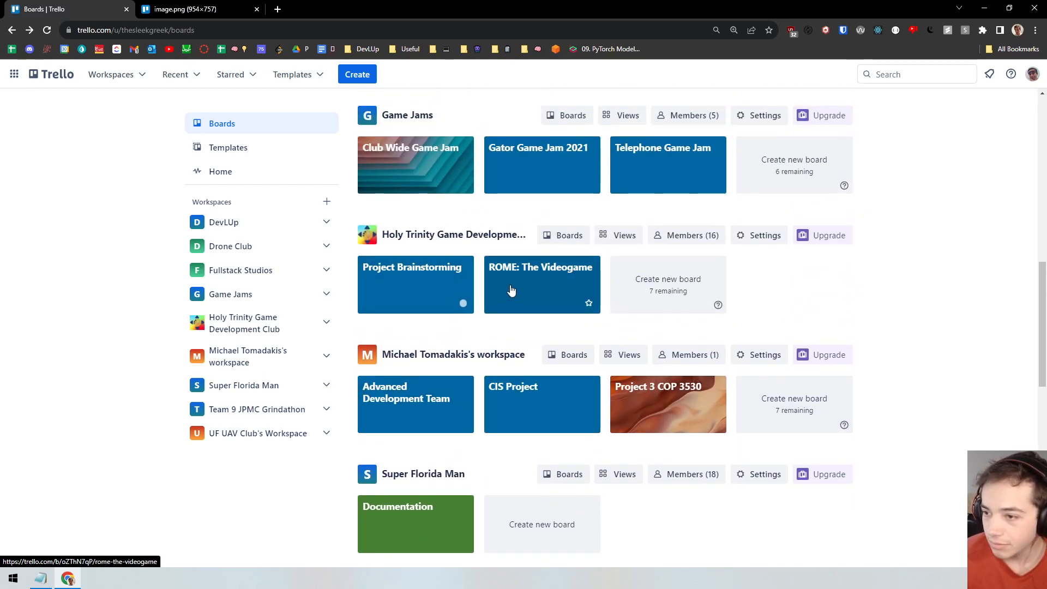
scroll(511, 290, up, 2)
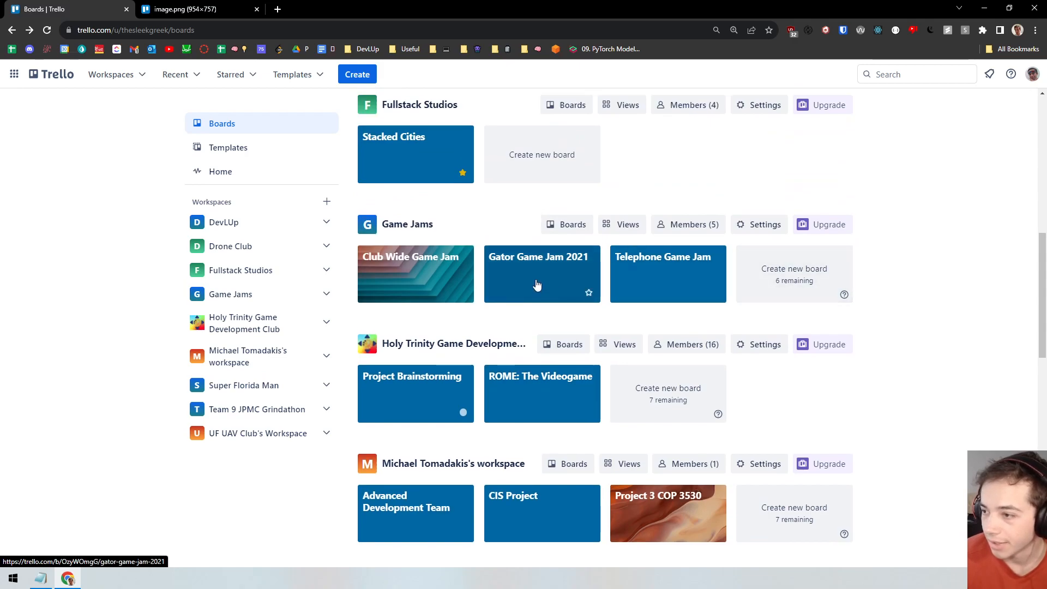
click(537, 284)
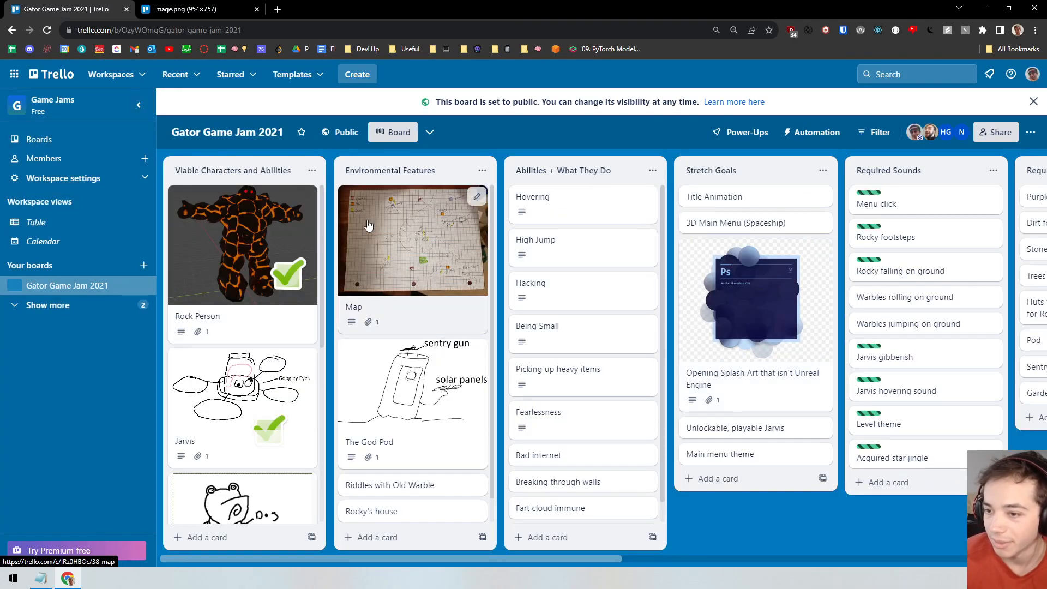
- Open the Map card in the Environmental Features list and view its hand-drawn level map at full size
click(412, 236)
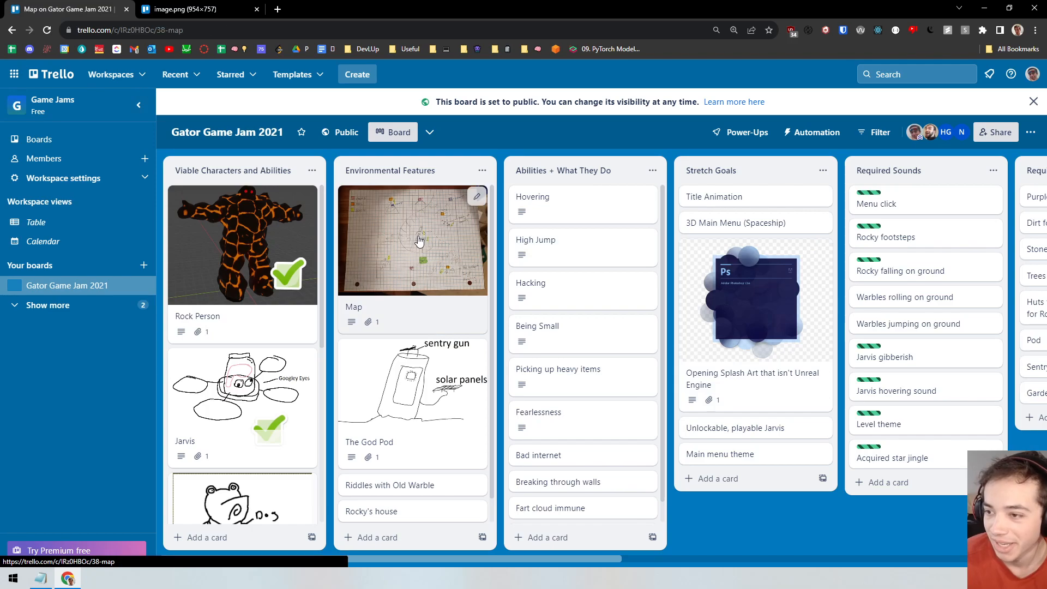
click(548, 130)
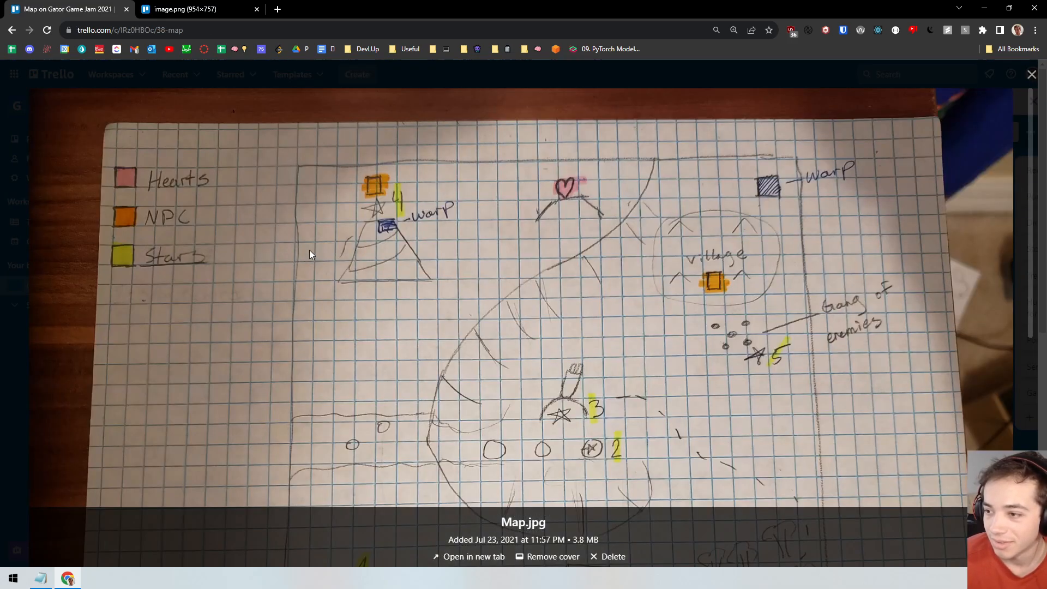
scroll(464, 258, down, 3)
ctrl+scroll(465, 264, down, 1)
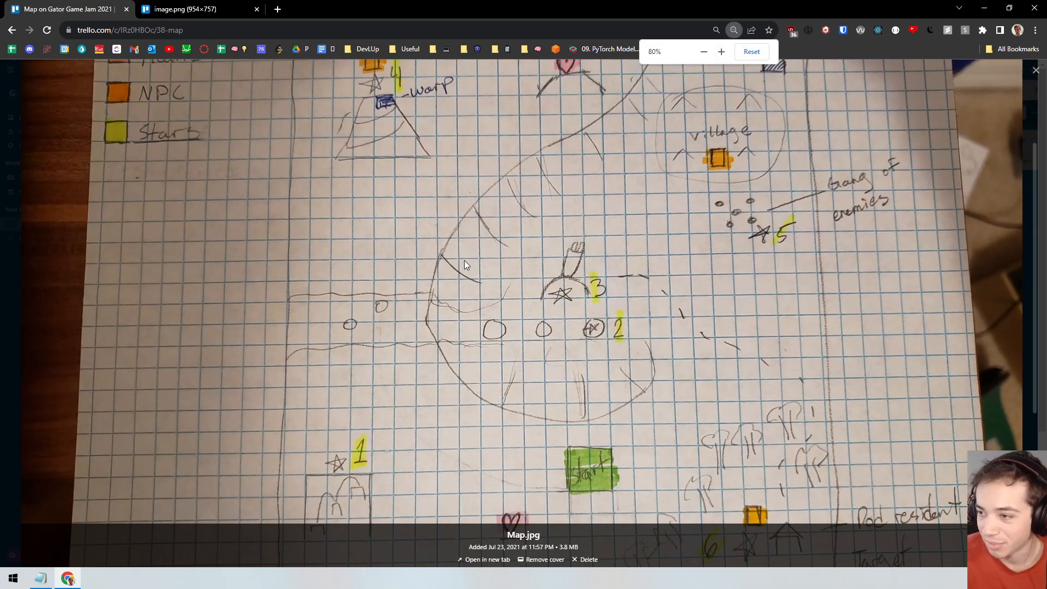
ctrl+scroll(464, 261, up, 1)
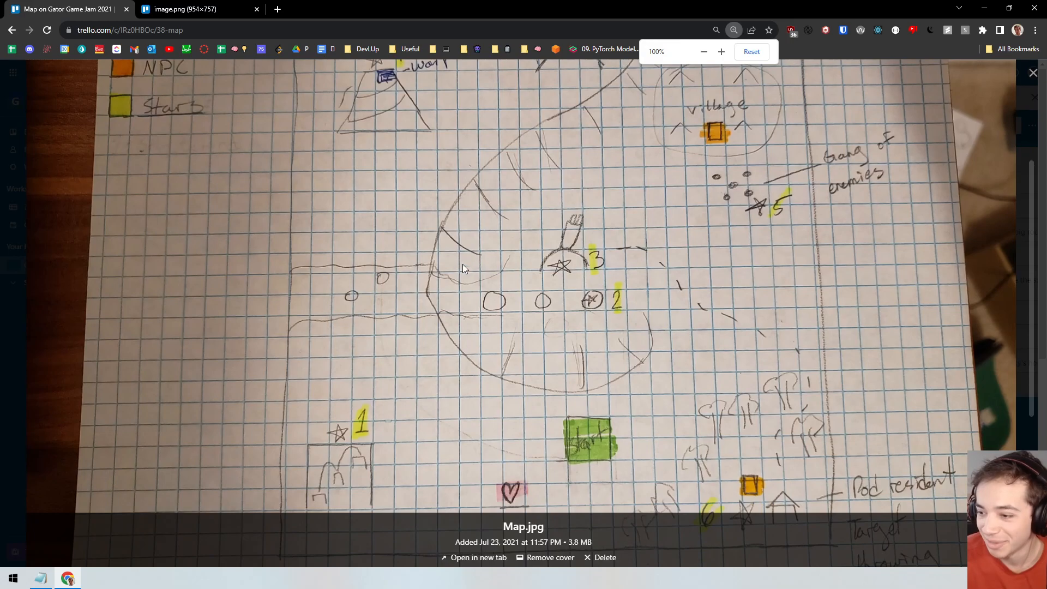
- Open Map.jpg in a new browser tab and examine the drawing's legend, numbered stars, village and start area up close
click(468, 557)
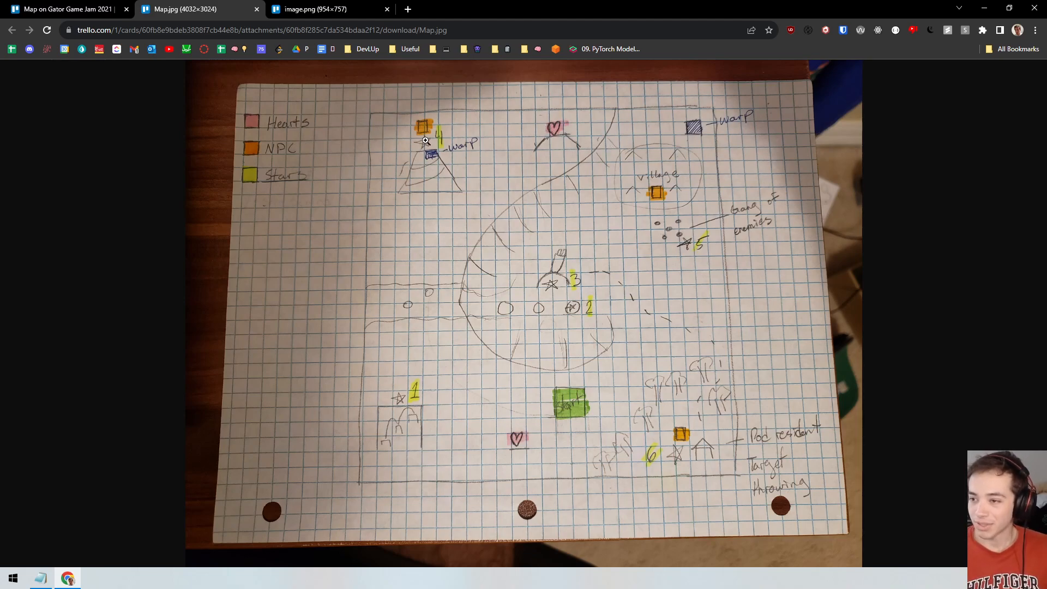
click(440, 153)
ctrl+scroll(515, 248, down, 6)
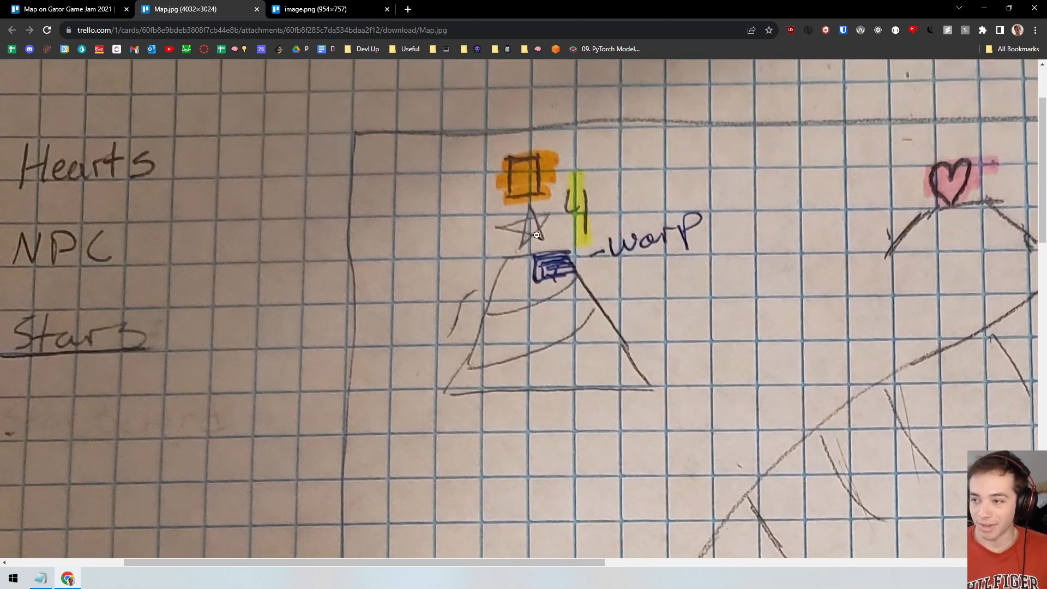
ctrl+scroll(416, 146, up, 2)
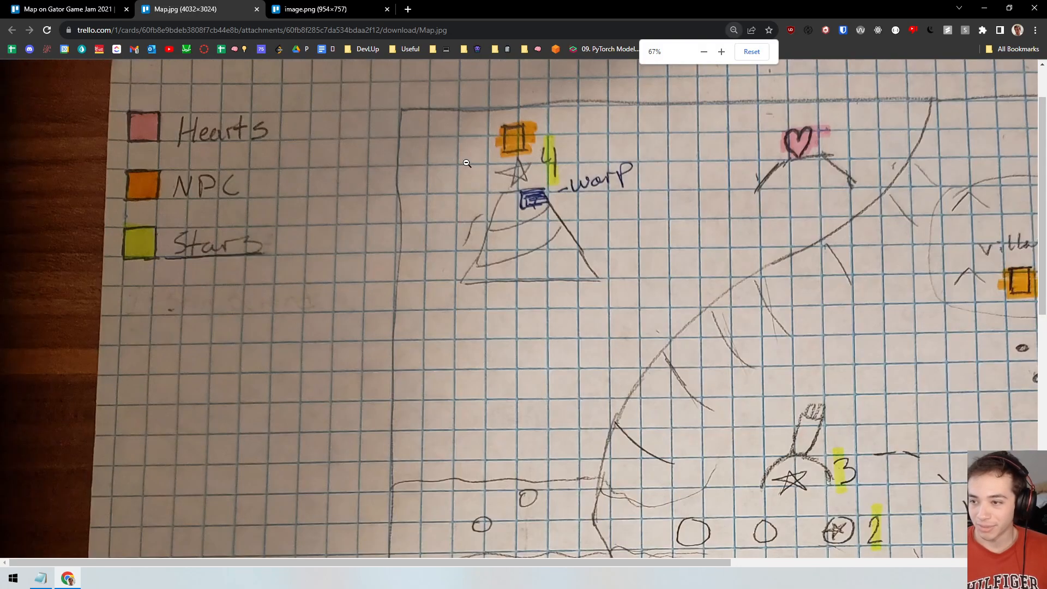
scroll(525, 166, down, 7)
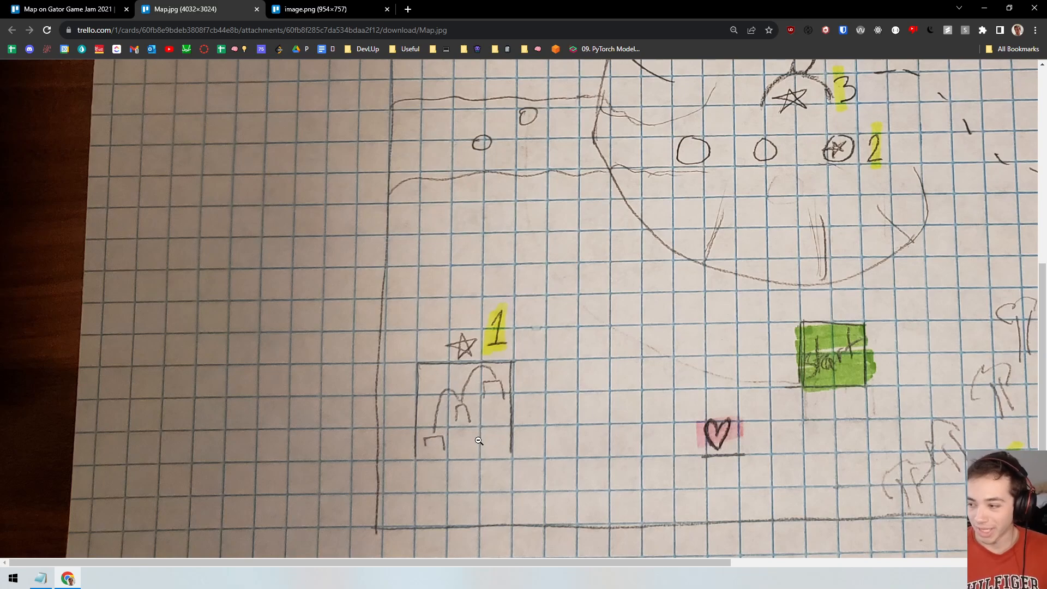
scroll(455, 393, down, 2)
scroll(431, 229, right, 8)
scroll(493, 307, up, 5)
ctrl+scroll(493, 307, down, 1)
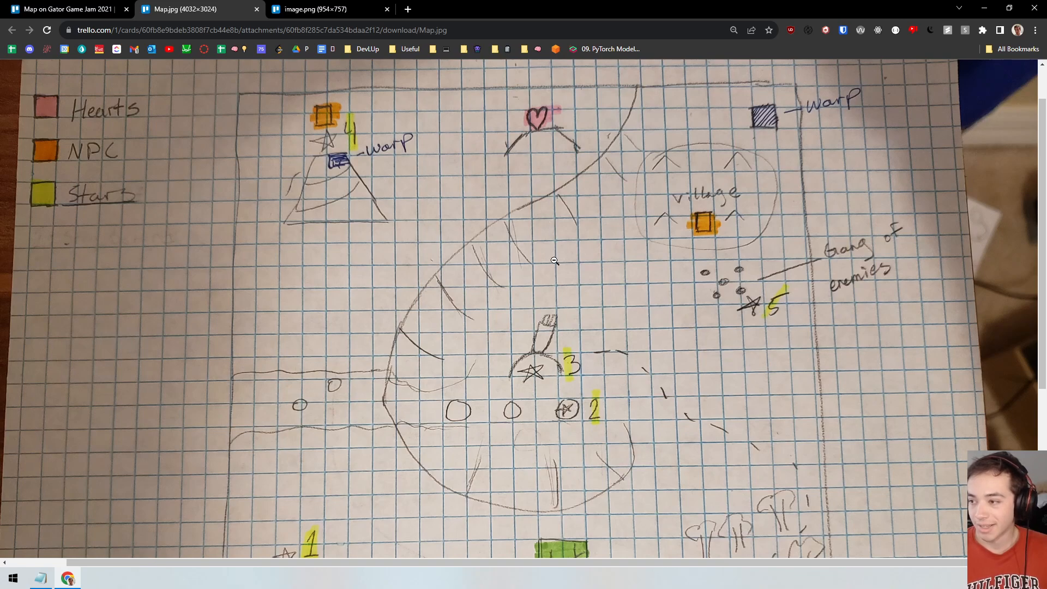
scroll(554, 252, down, 5)
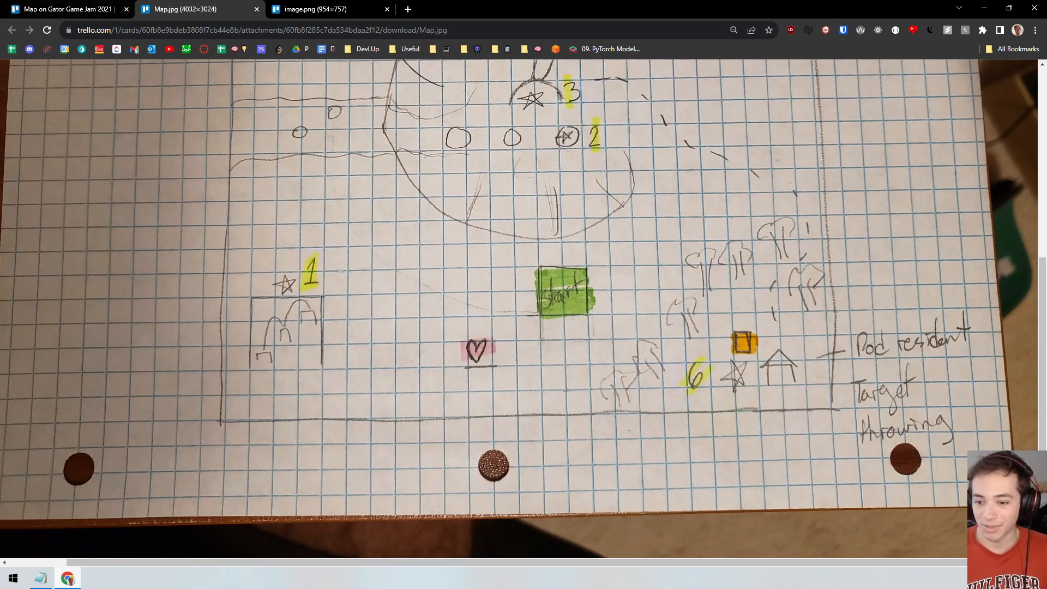
- Return to the Gator Game Jam 2021 tab, close the map image and its card, and enlarge the page display
click(65, 579)
click(66, 578)
click(126, 11)
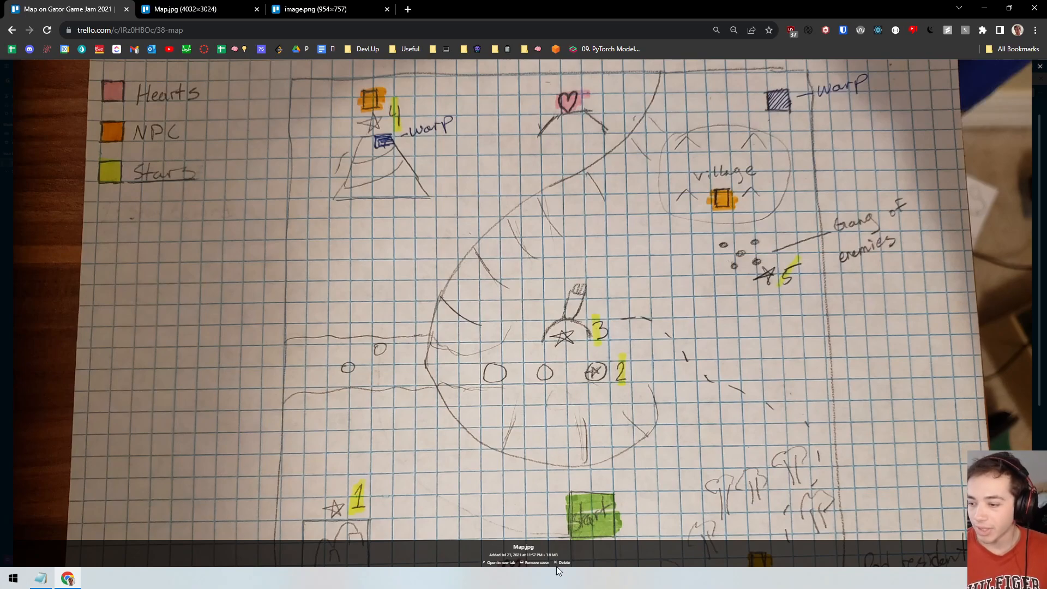
click(1041, 69)
click(662, 193)
ctrl+scroll(665, 233, up, 3)
ctrl+scroll(666, 235, up, 2)
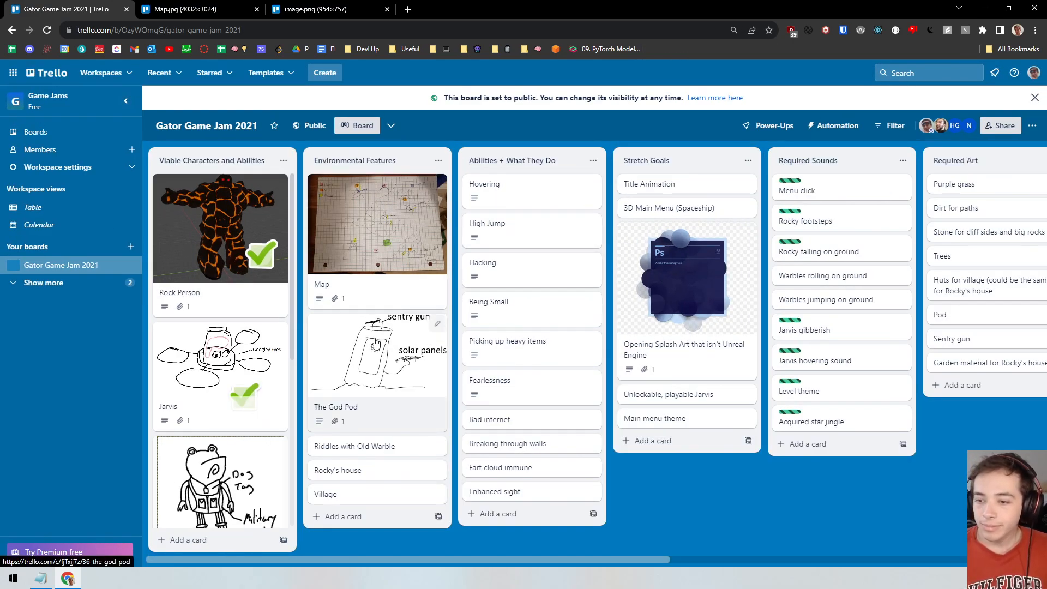
- Look through the cards in the Viable Characters and Abilities list
scroll(231, 354, down, 2)
scroll(230, 354, down, 3)
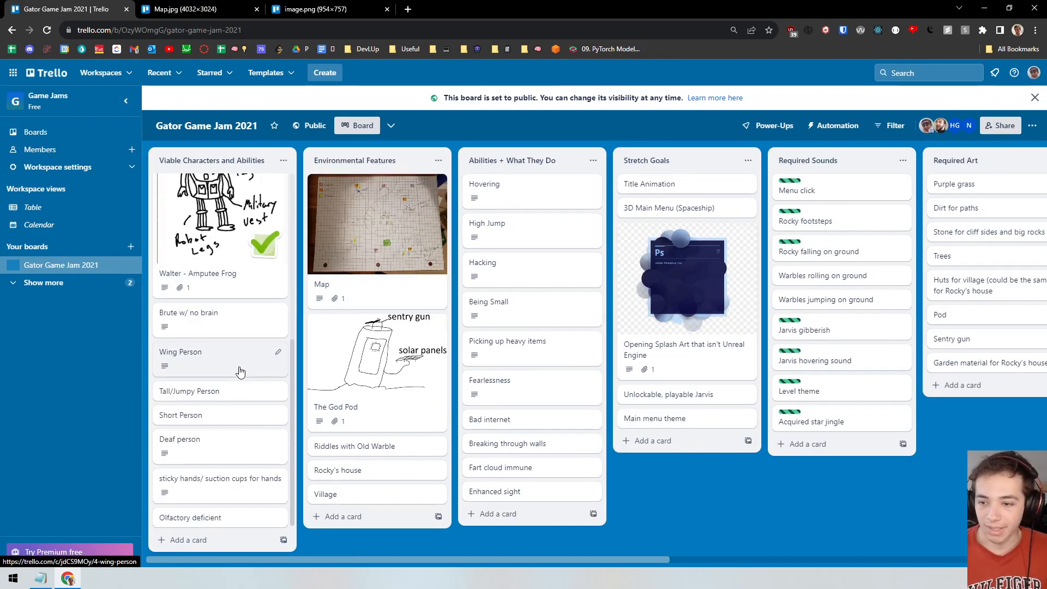
scroll(234, 365, up, 5)
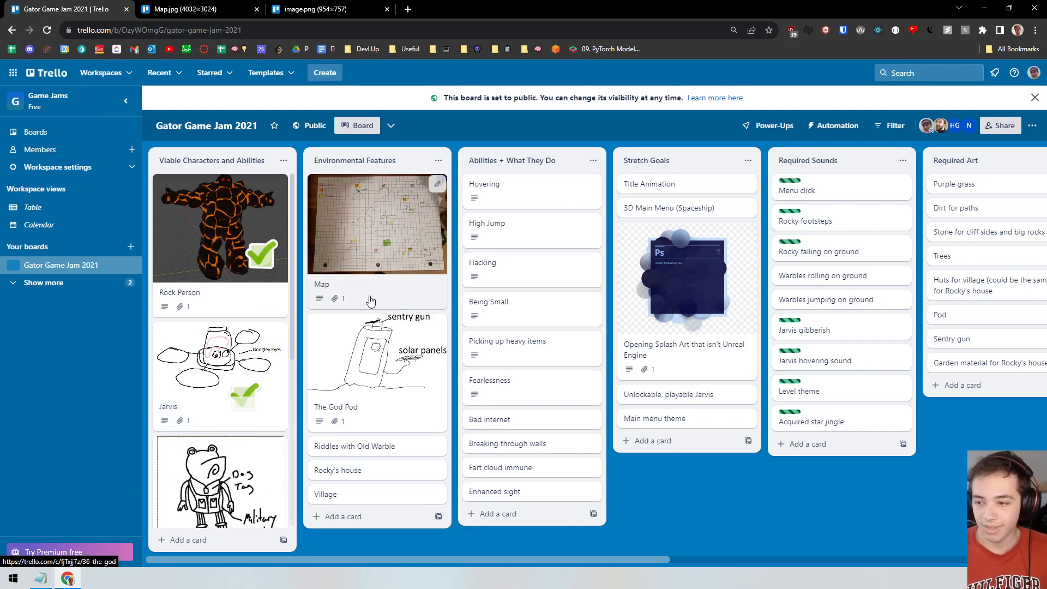
- Reopen the Map card, examine its full-size map image from the legend down to the start area, and close the image
click(361, 220)
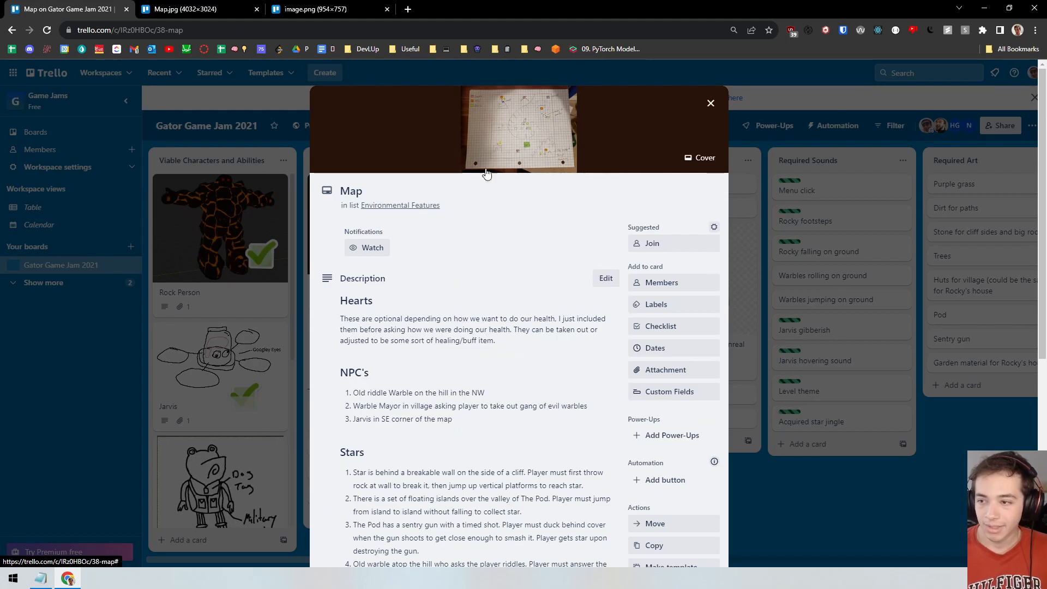
click(496, 146)
scroll(506, 229, down, 6)
scroll(508, 256, up, 6)
scroll(512, 260, down, 6)
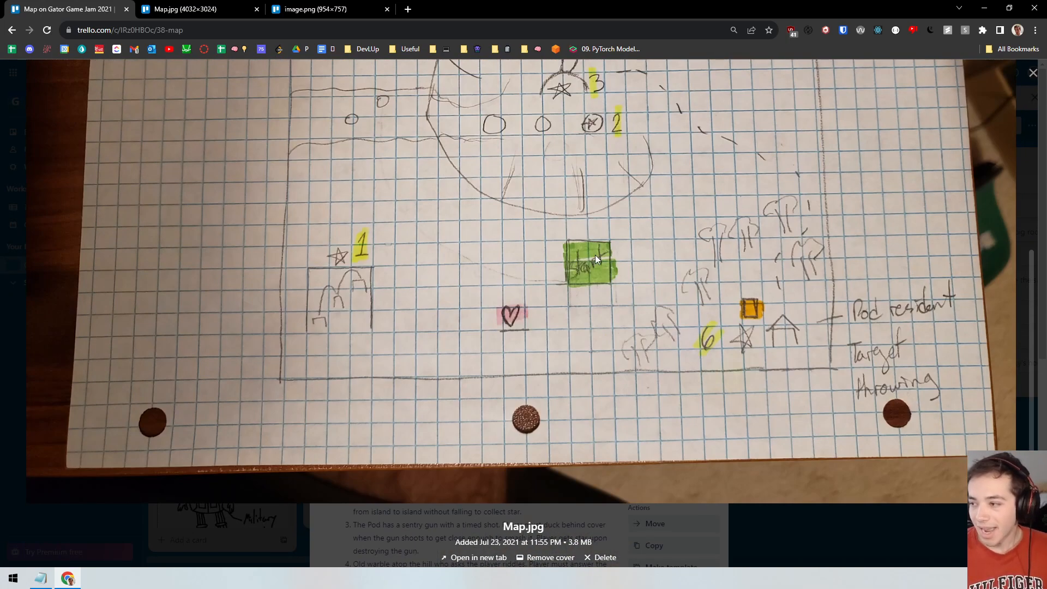
scroll(596, 258, up, 5)
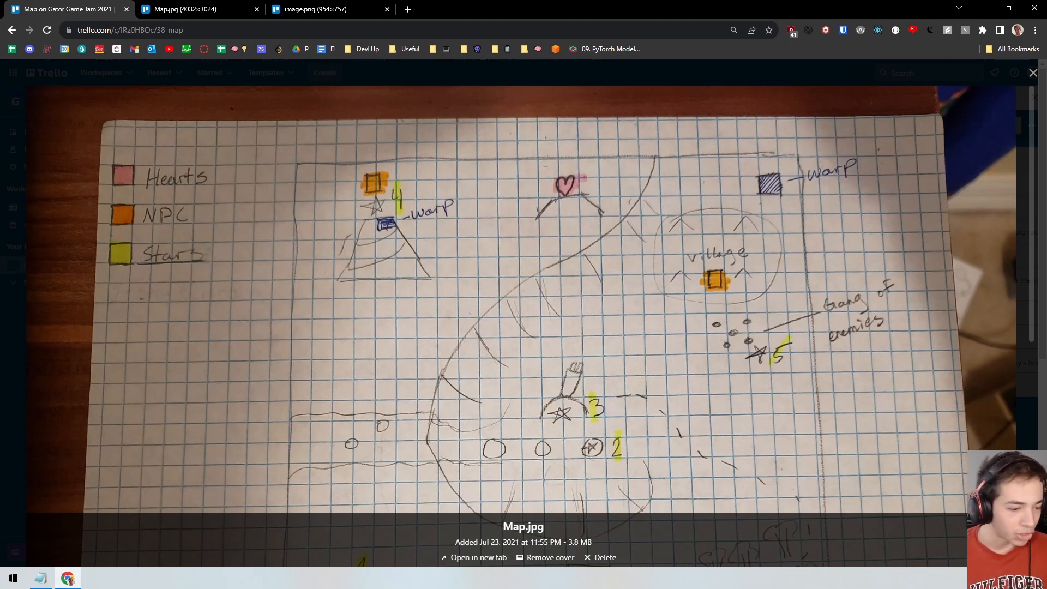
scroll(305, 308, down, 6)
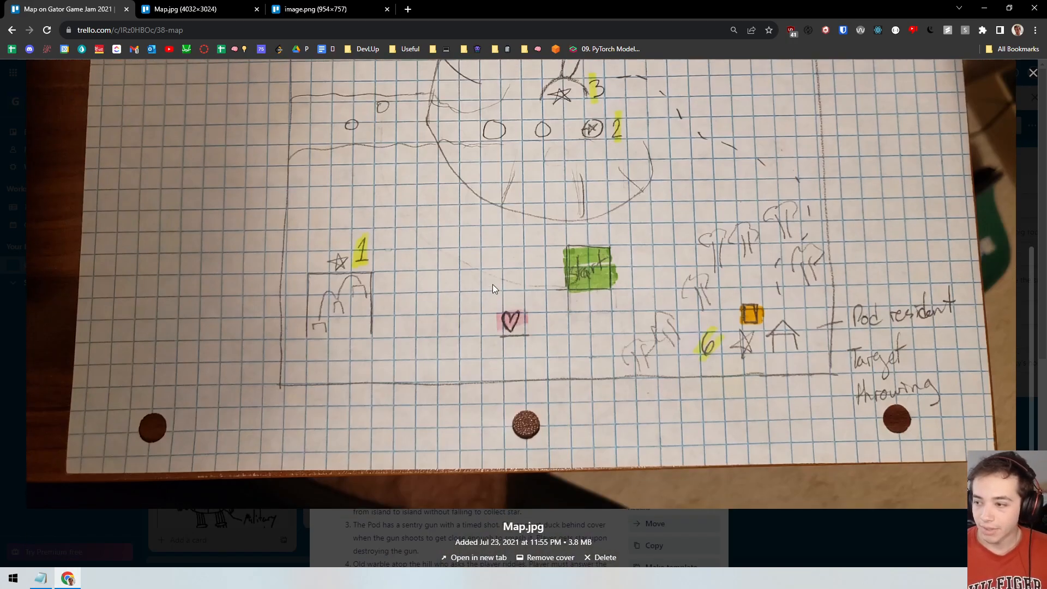
scroll(524, 261, up, 6)
scroll(600, 201, down, 5)
scroll(629, 213, down, 1)
scroll(692, 249, up, 6)
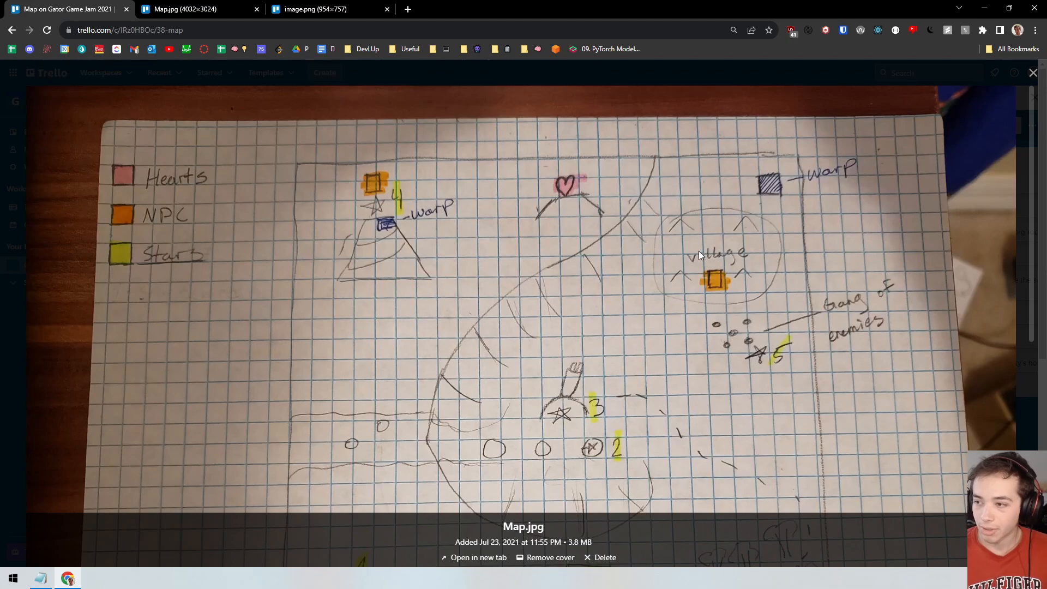
scroll(700, 228, down, 5)
click(822, 70)
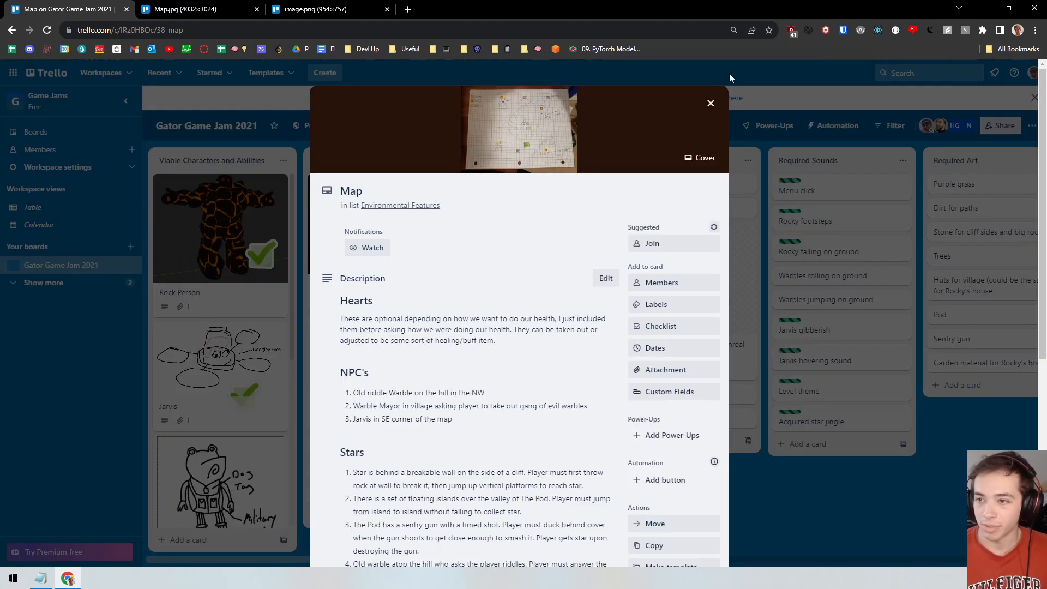
- View the Map card's cover image once more and close the card to show the board
click(528, 128)
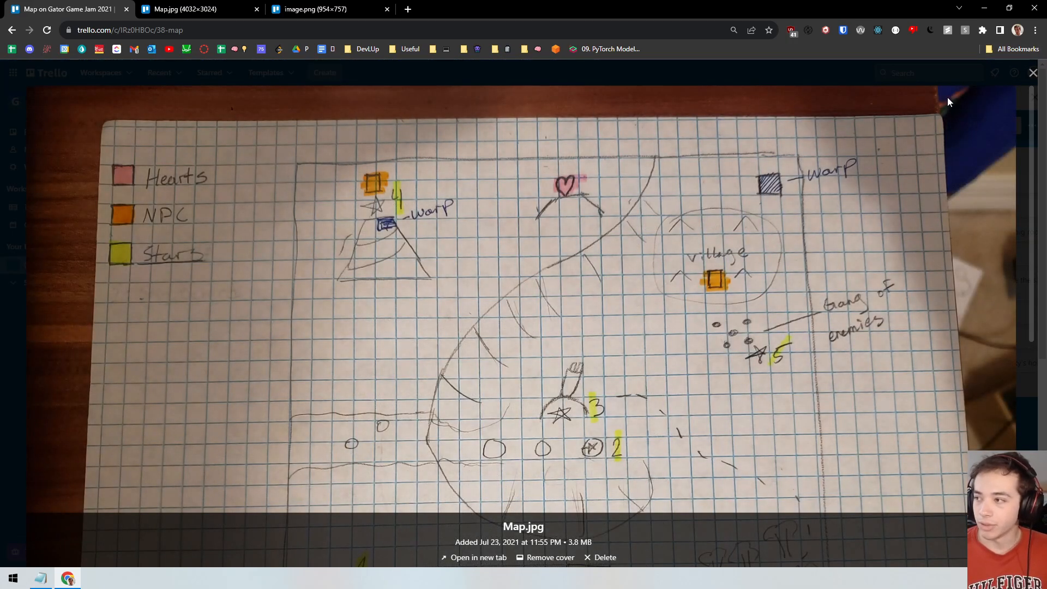
click(1033, 74)
click(770, 83)
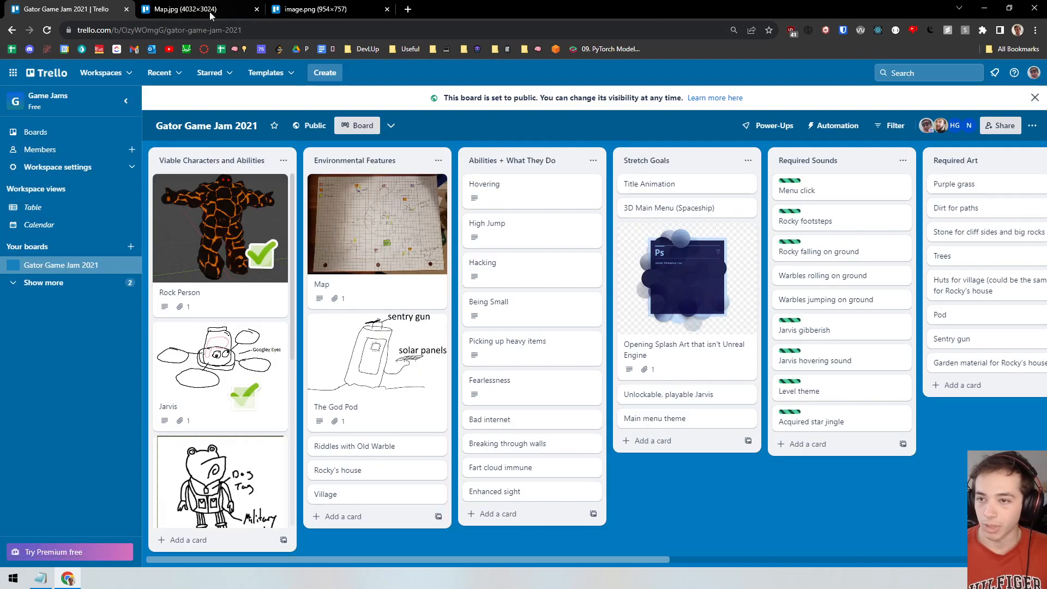
- Glance at the two open map images and open the FullStack Vertical Cities folder of Google Drive in a new browser tab
click(180, 9)
click(342, 9)
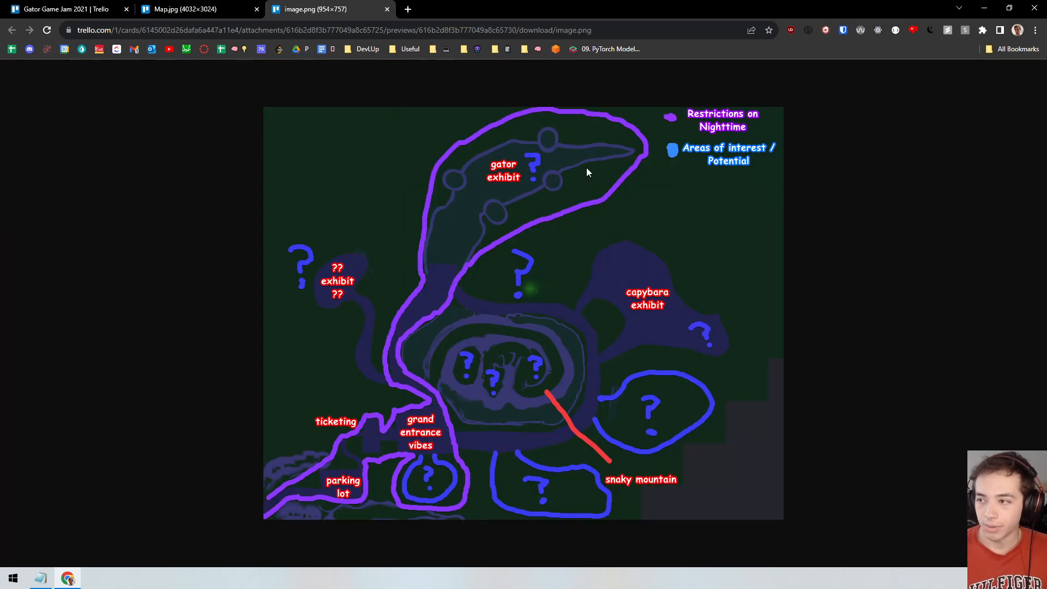
click(406, 7)
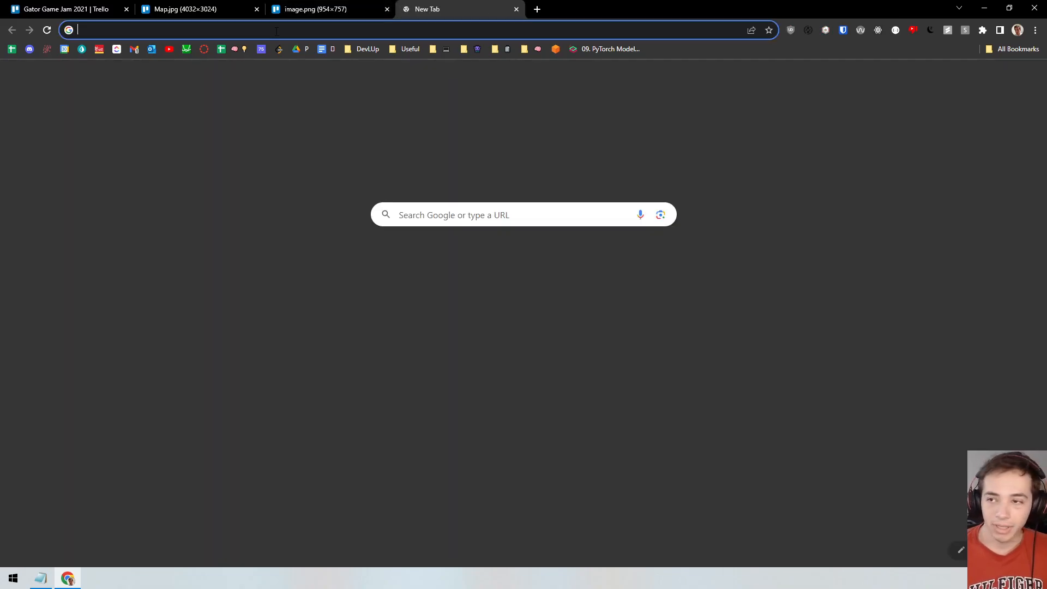
click(276, 30)
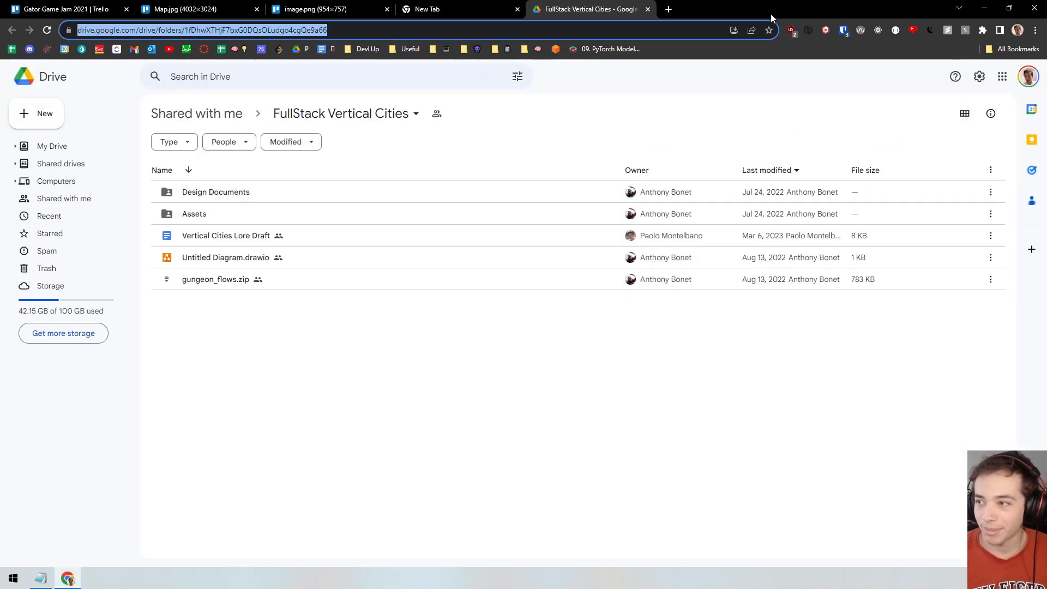
- Open the Stacked Cities Items / Assets / Features List in the Design Documents folder, and return to open the Levels subfolder
click(237, 214)
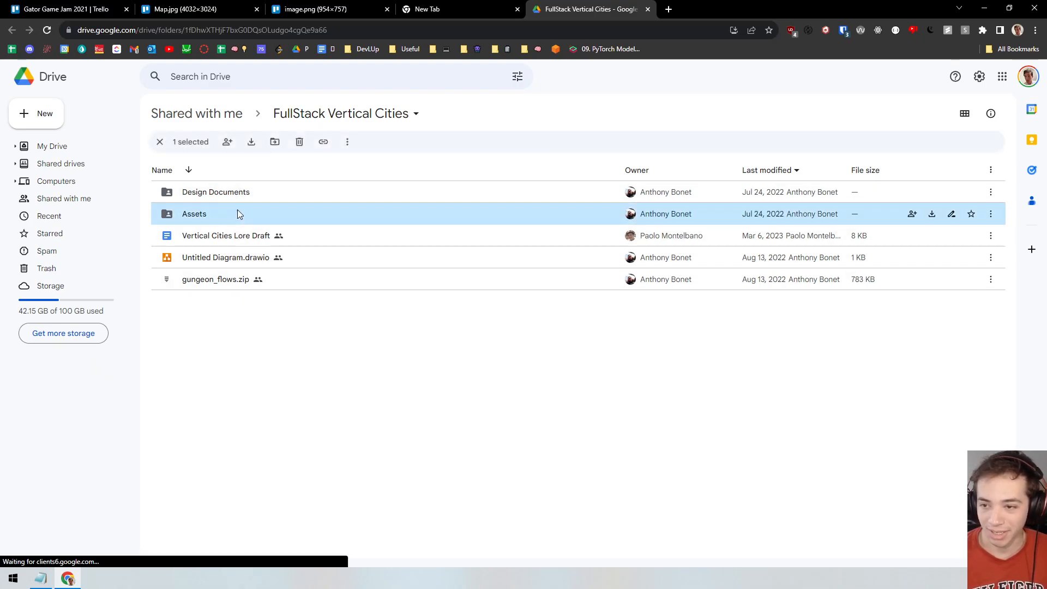
double_click(240, 189)
double_click(215, 257)
click(563, 8)
double_click(195, 193)
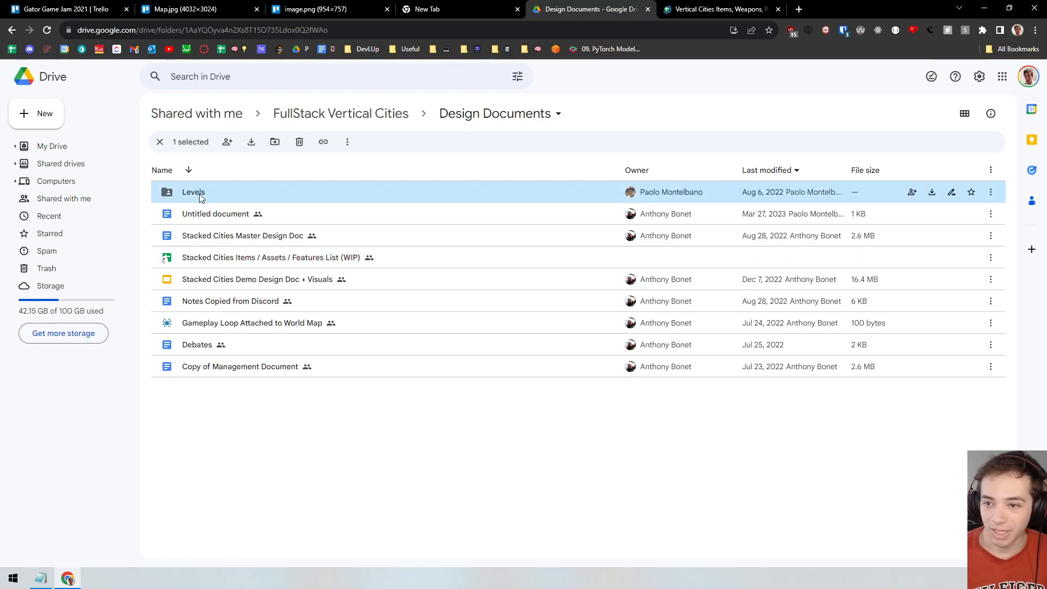
- Open the Levels spreadsheet in its own tab, return to the Levels folder, and open the Tower Theory spreadsheet
double_click(210, 216)
click(523, 6)
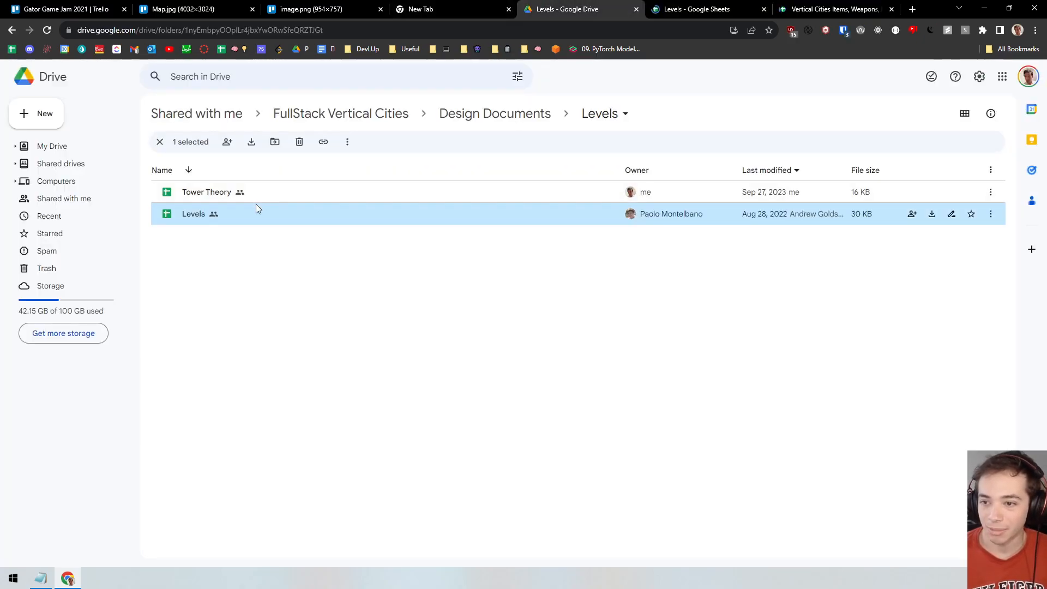
double_click(260, 191)
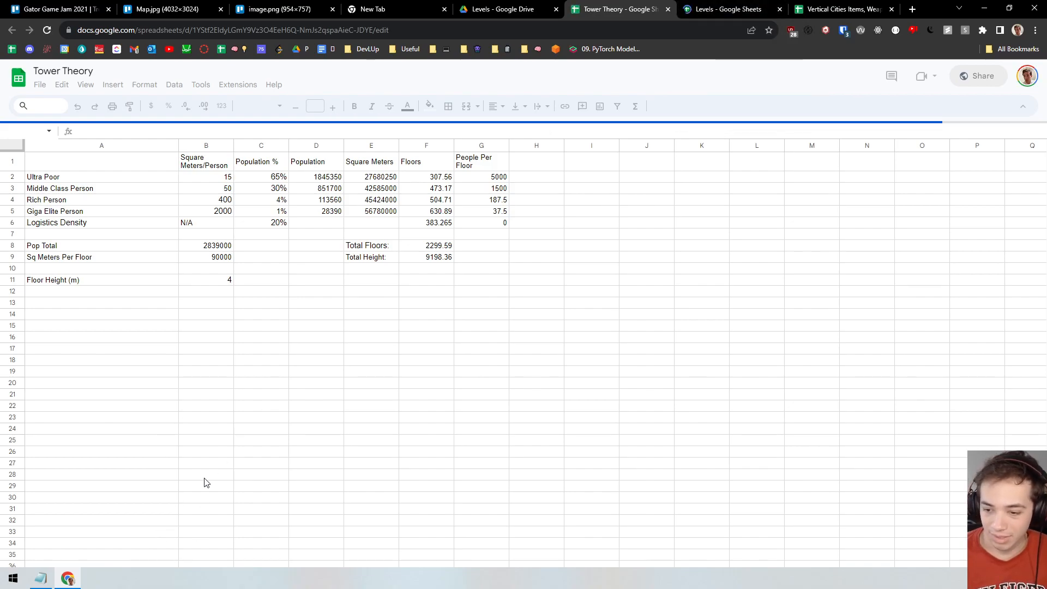
- Open the Template sheet of Tower Theory, set its zoom to 50%, and bring the coloured floor plan into view
click(282, 557)
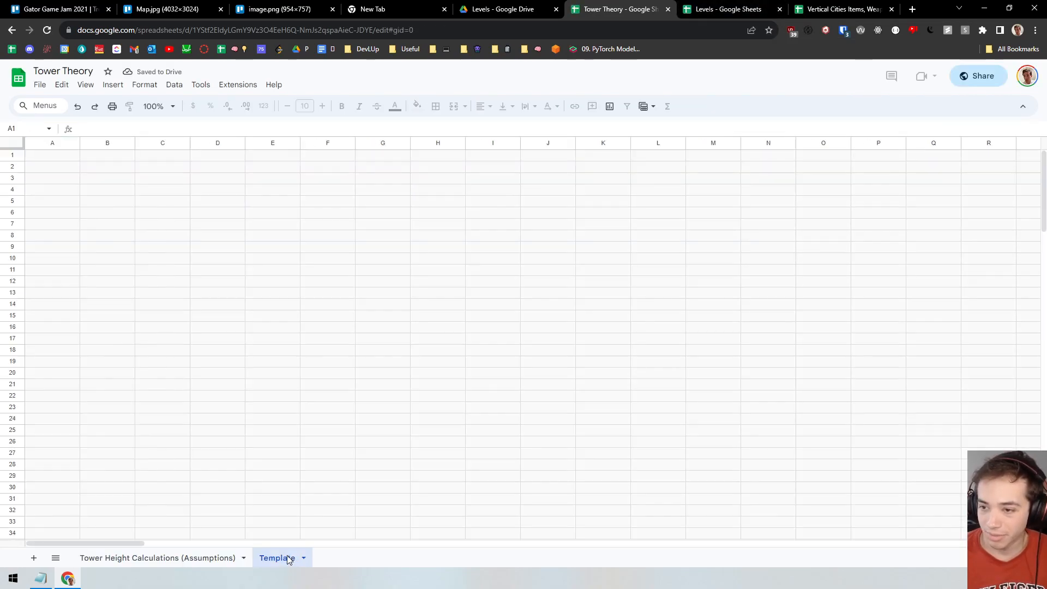
click(407, 291)
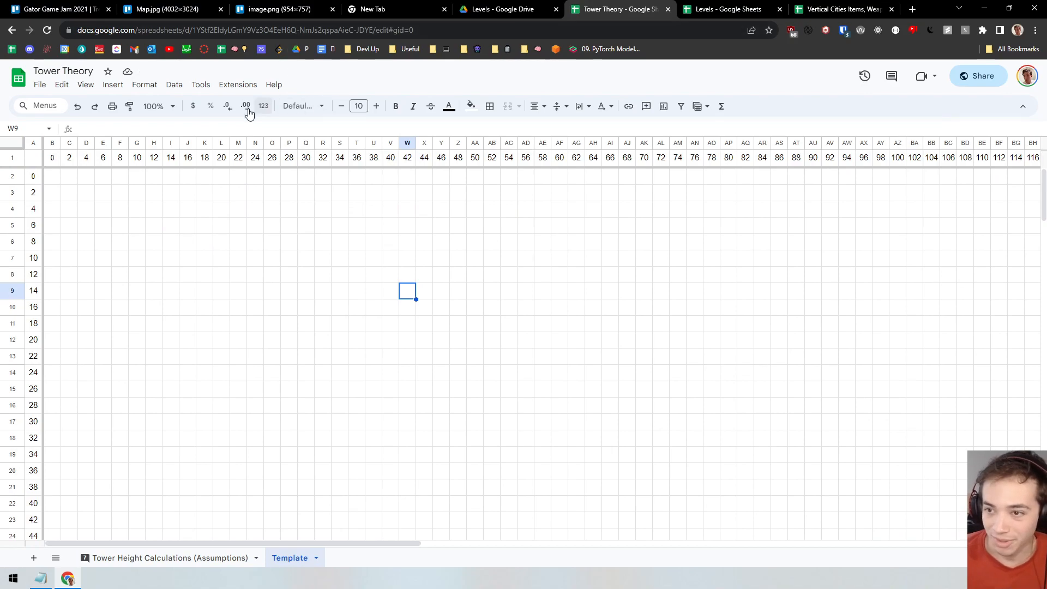
click(169, 109)
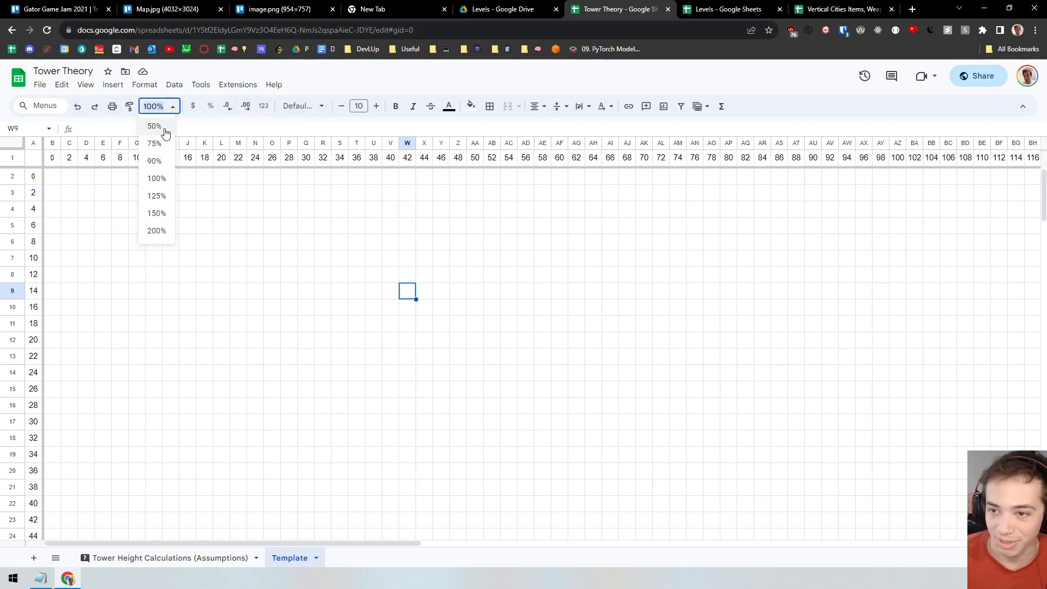
click(164, 126)
scroll(243, 179, down, 10)
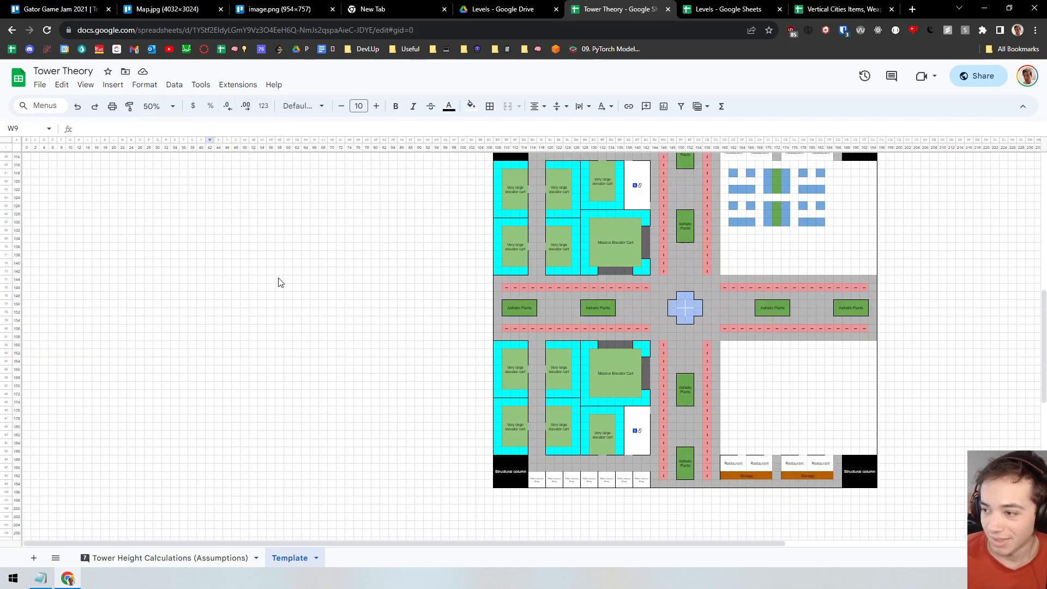
scroll(280, 281, right, 2)
scroll(293, 321, right, 5)
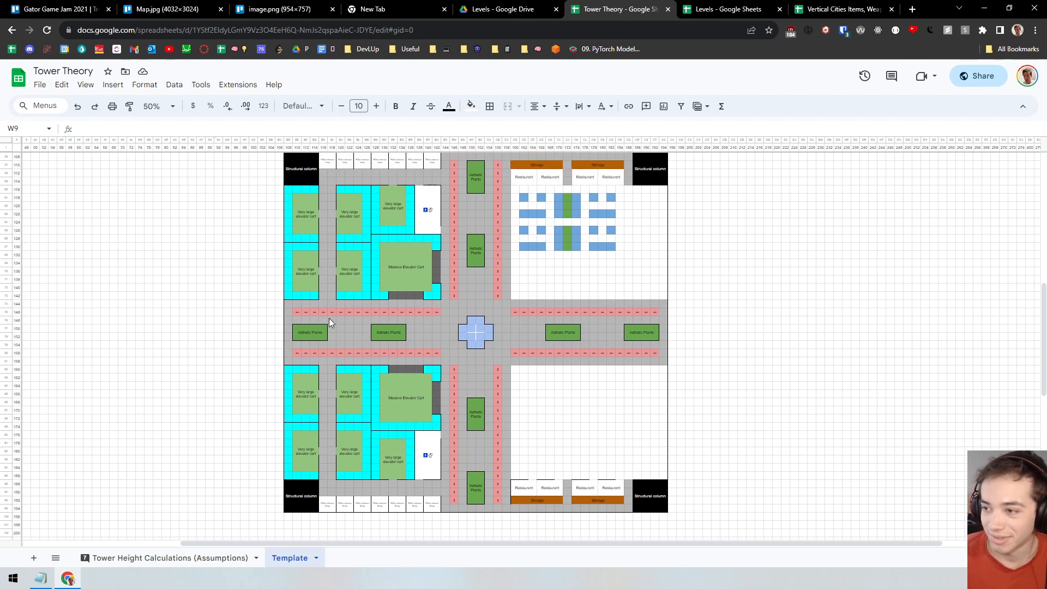
- Set the sheet zoom to 90% and examine the floor plan's elevator, shop and restaurant blocks
click(171, 106)
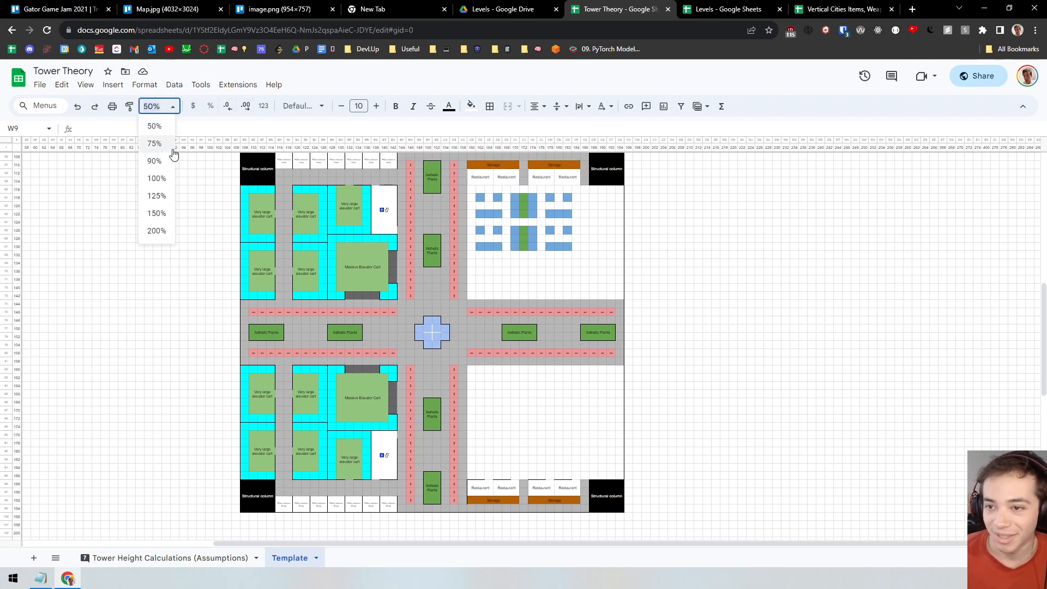
click(158, 158)
scroll(410, 297, up, 3)
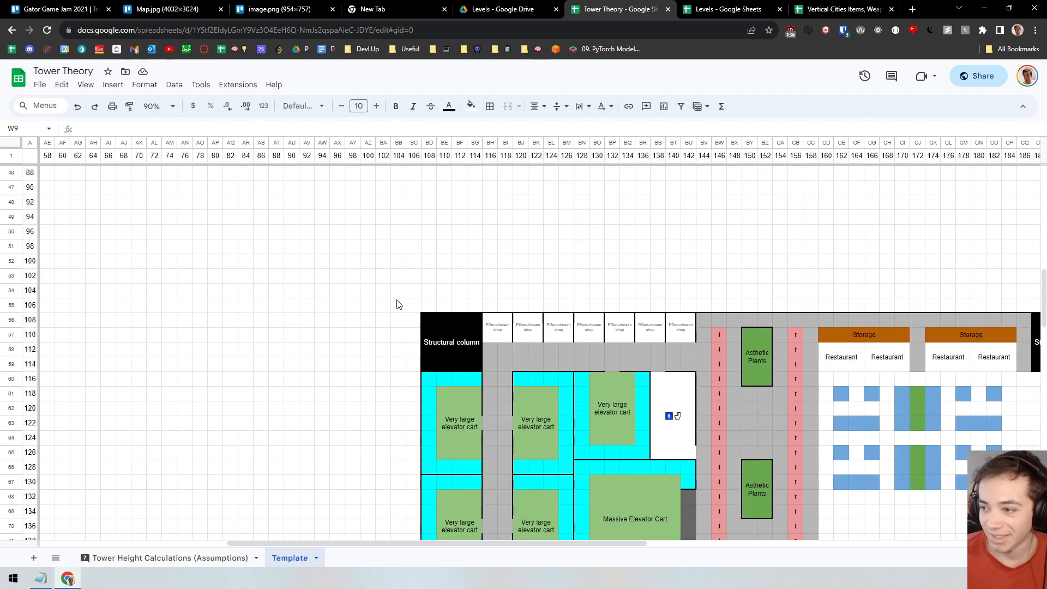
scroll(355, 324, right, 3)
scroll(361, 320, down, 3)
scroll(361, 321, left, 2)
scroll(533, 305, down, 8)
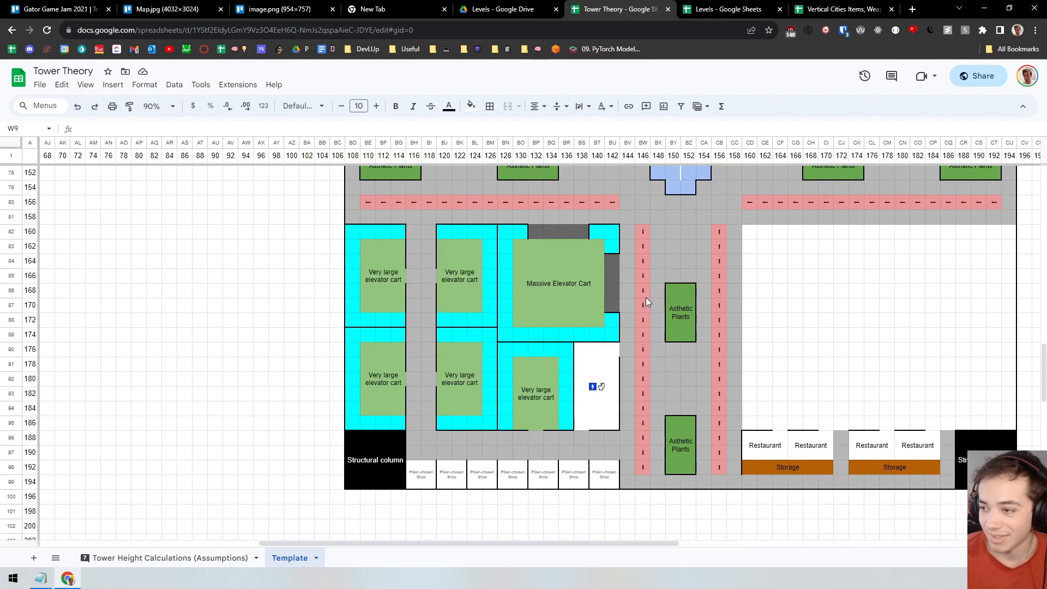
- Select the empty cells AT95:AU105 beside the floor plan and show all comments of the spreadsheet
click(200, 349)
shift+click(207, 497)
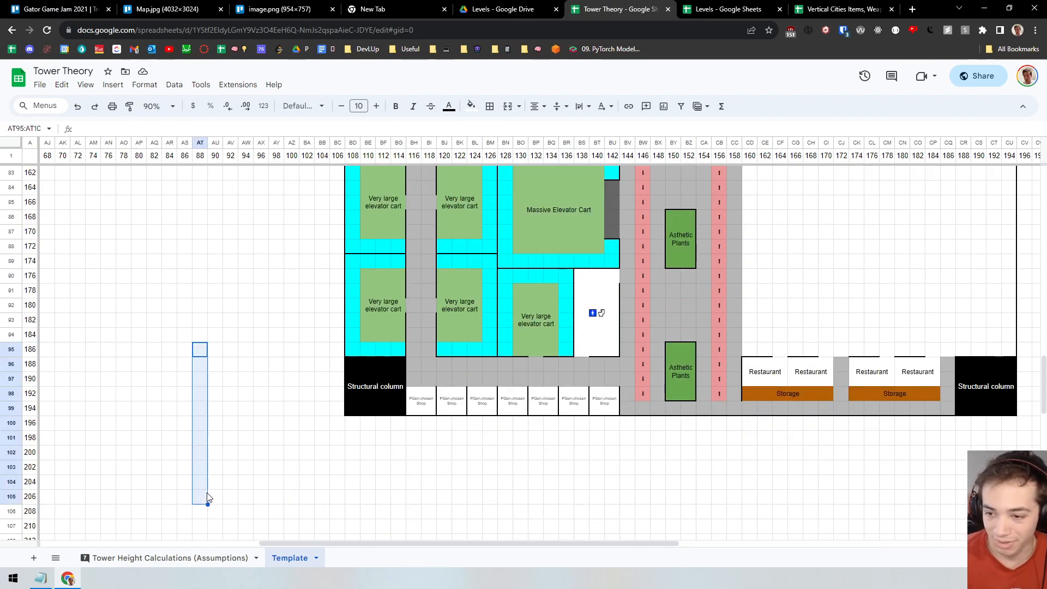
shift+click(218, 495)
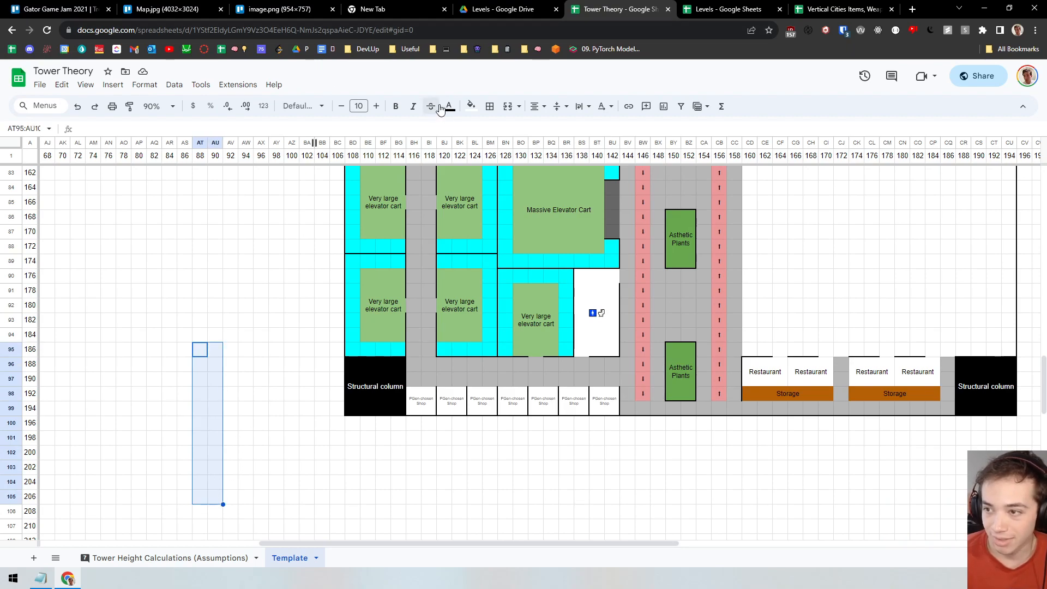
click(892, 76)
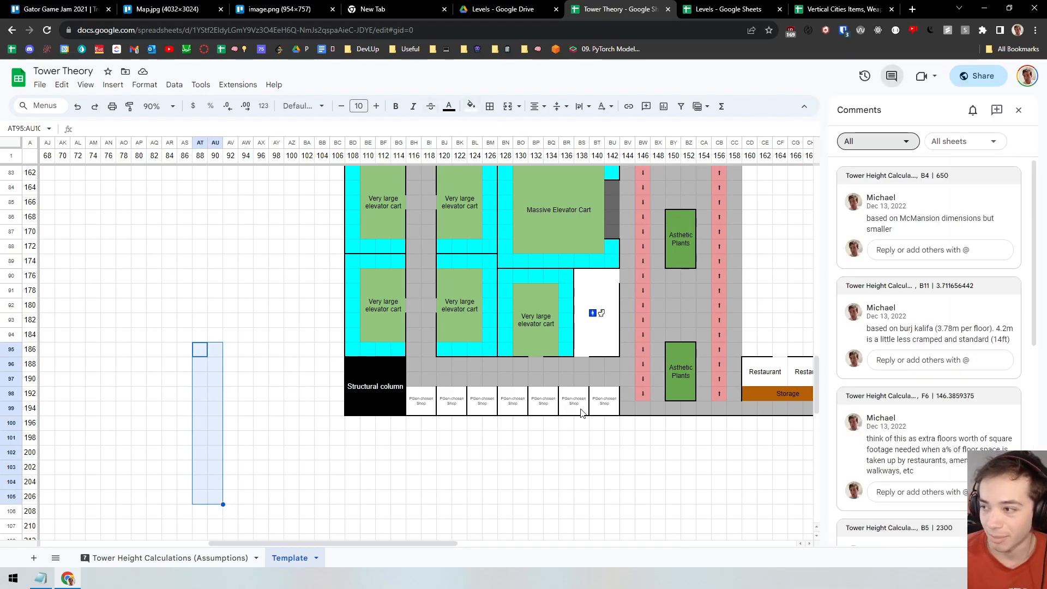
click(996, 110)
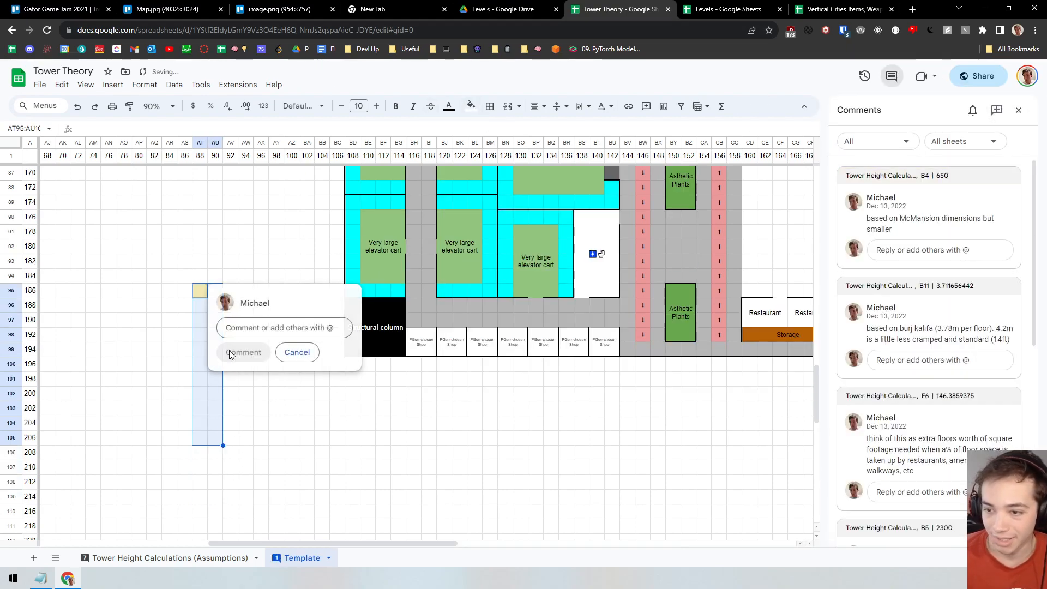
click(298, 353)
scroll(223, 294, up, 3)
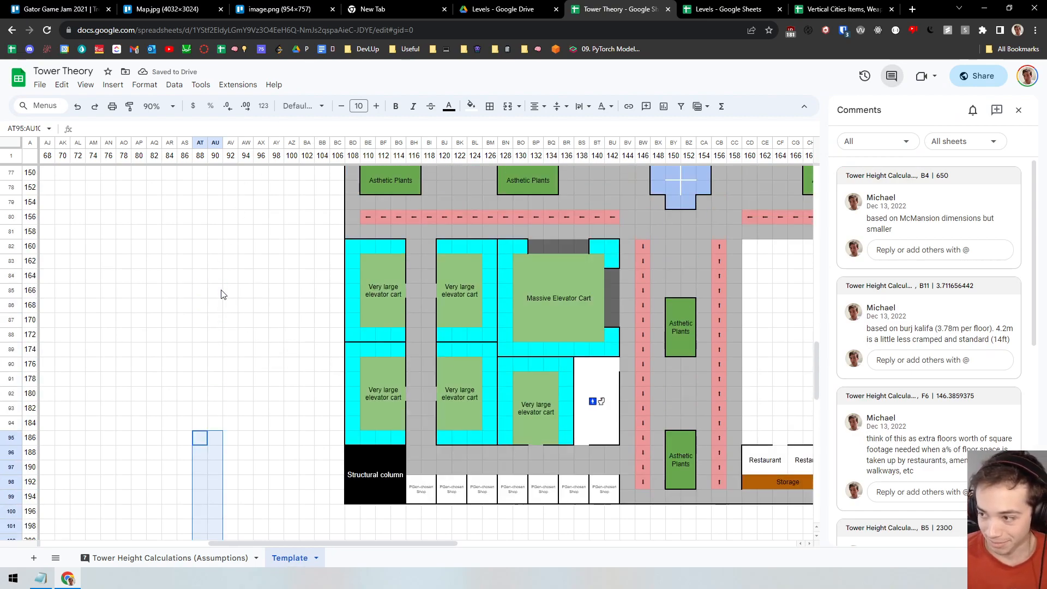
click(231, 263)
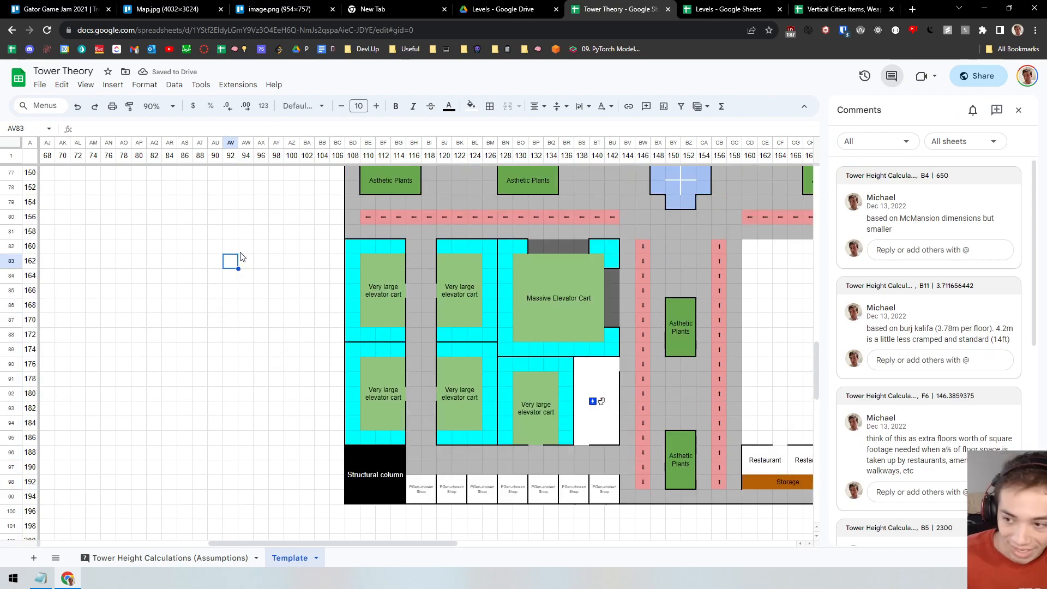
- Look over the central crossroads, the elevator blocks and the restaurant area of the floor plan
scroll(262, 316, up, 3)
shift+scroll(268, 305, right, 3)
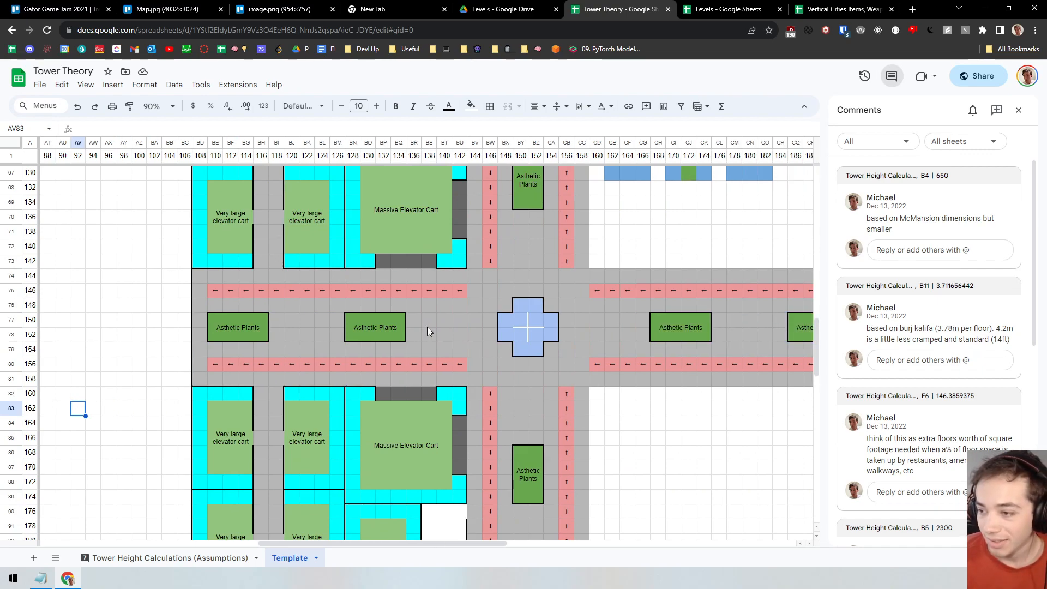
scroll(427, 326, up, 6)
shift+scroll(433, 317, left, 1)
scroll(433, 316, down, 11)
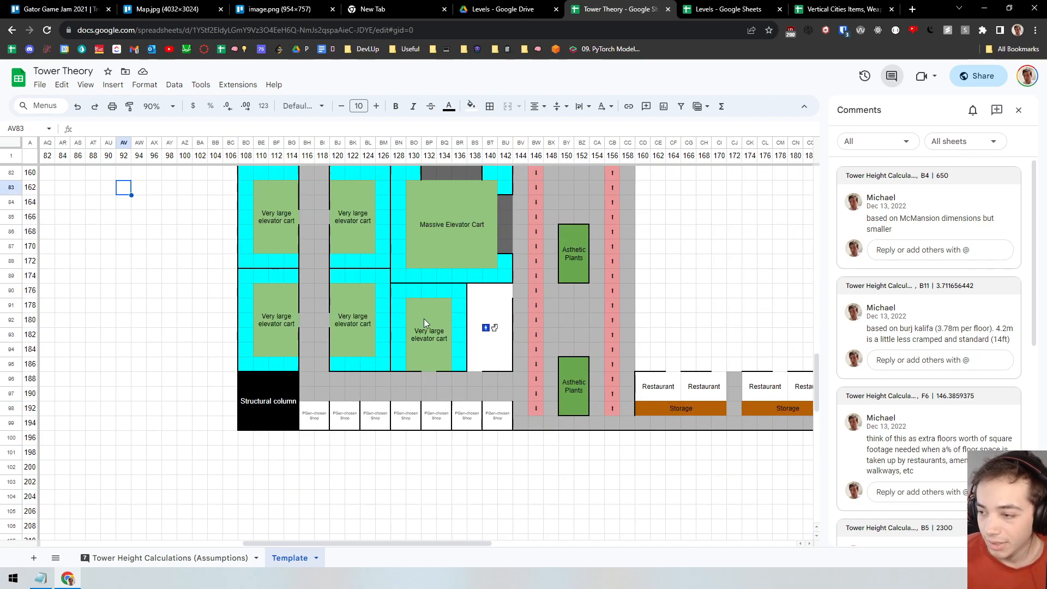
shift+scroll(424, 319, right, 3)
scroll(419, 320, up, 9)
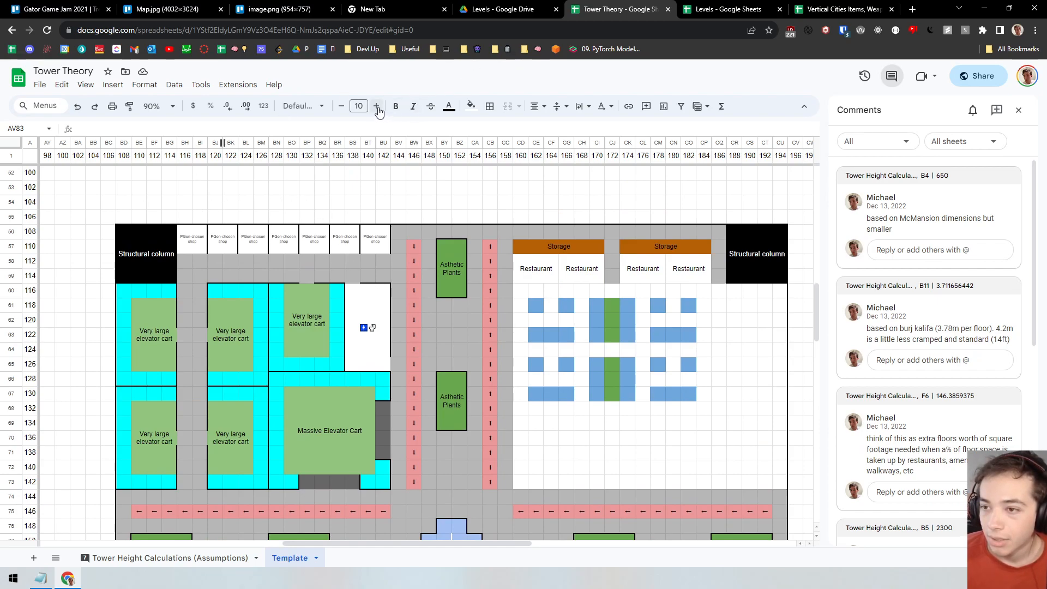
- View the cell border options and border colours, and select the empty range BD53:CU54 above the floor plan
click(490, 107)
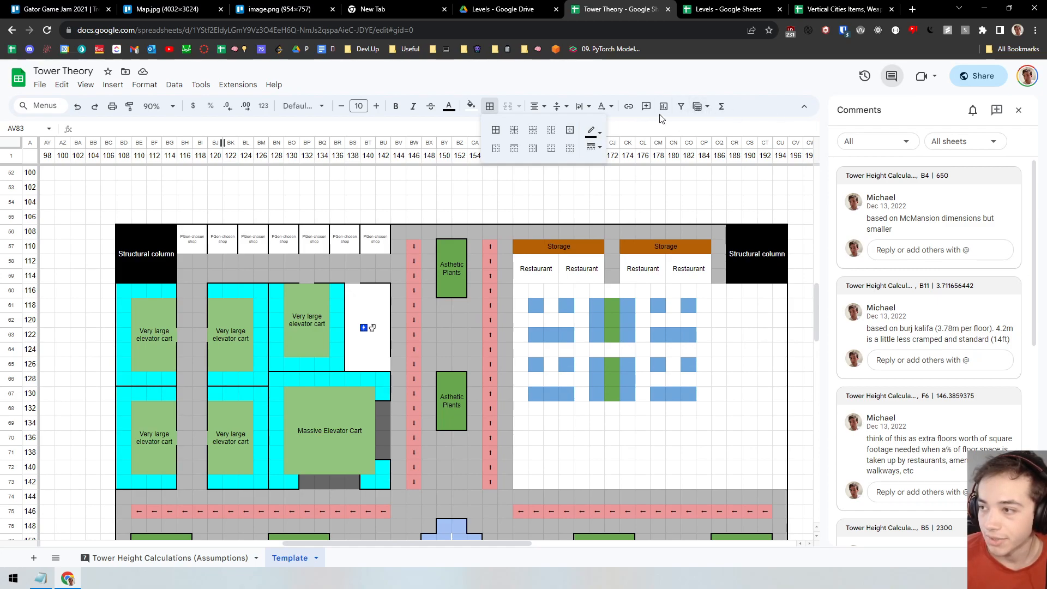
click(593, 132)
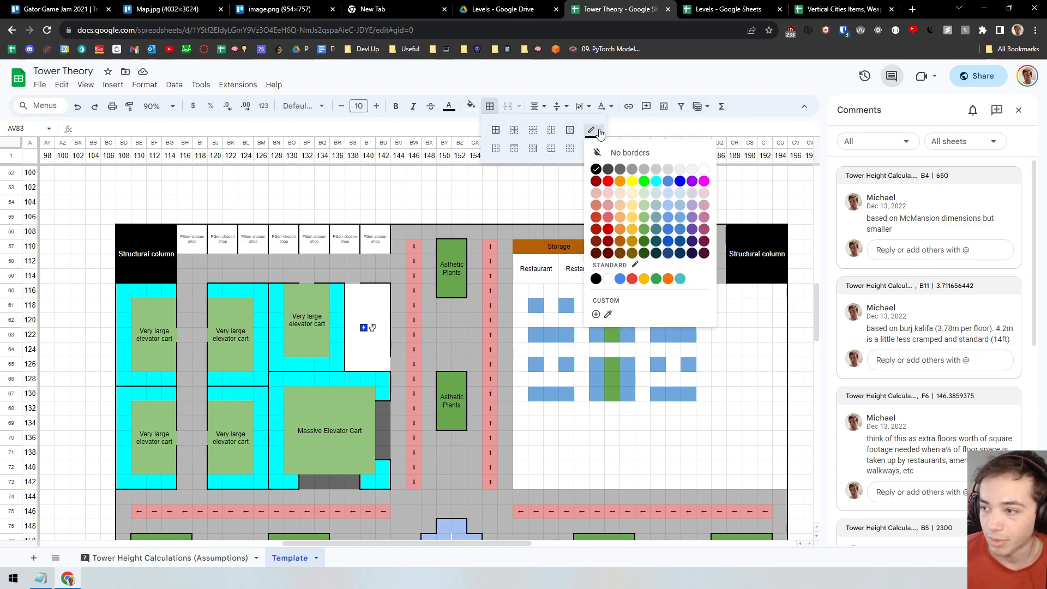
click(593, 130)
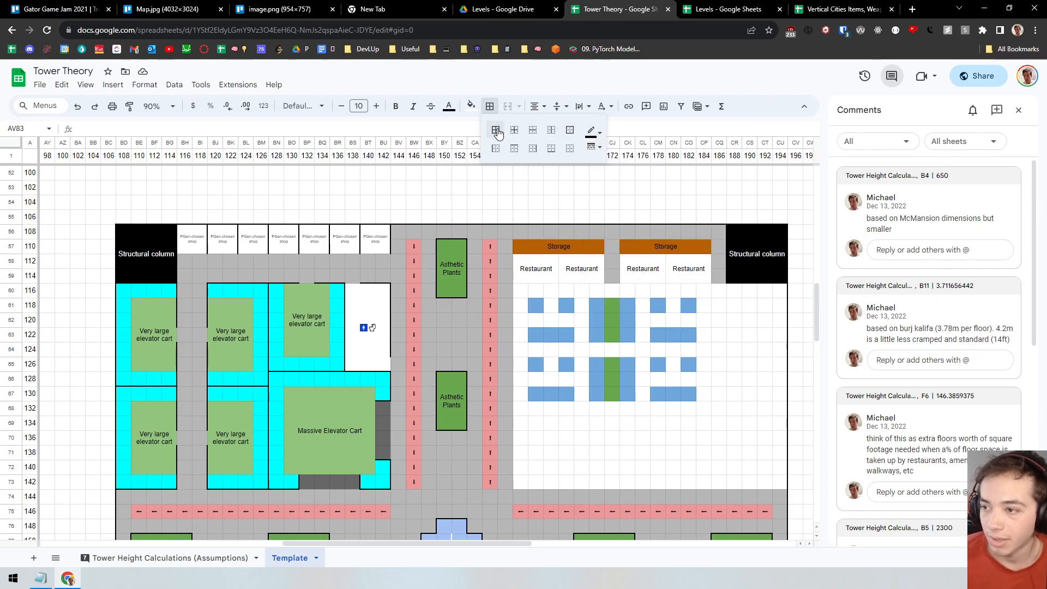
click(122, 188)
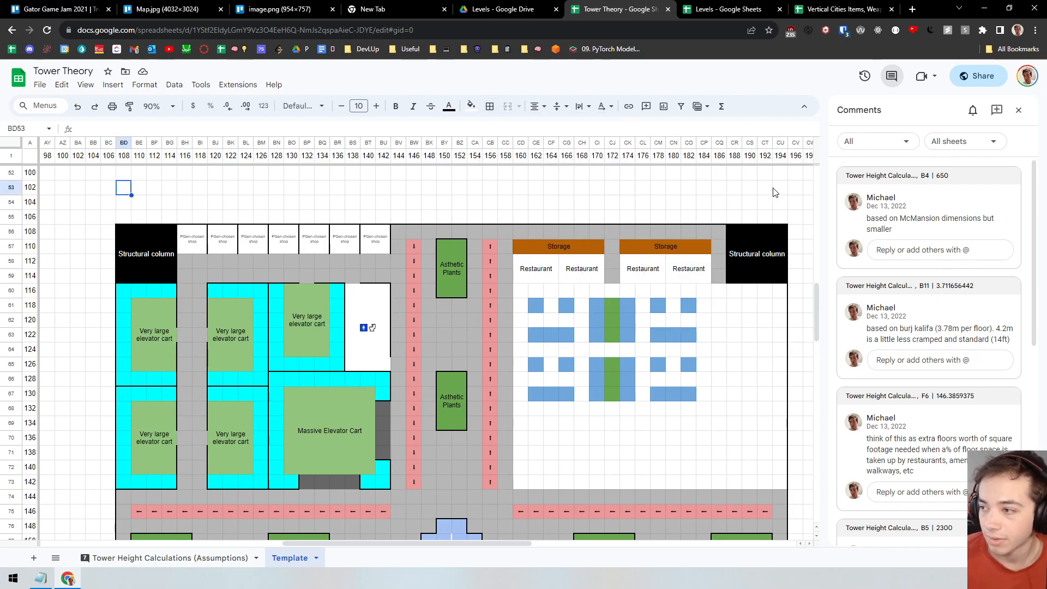
shift+click(780, 203)
scroll(397, 208, down, 2)
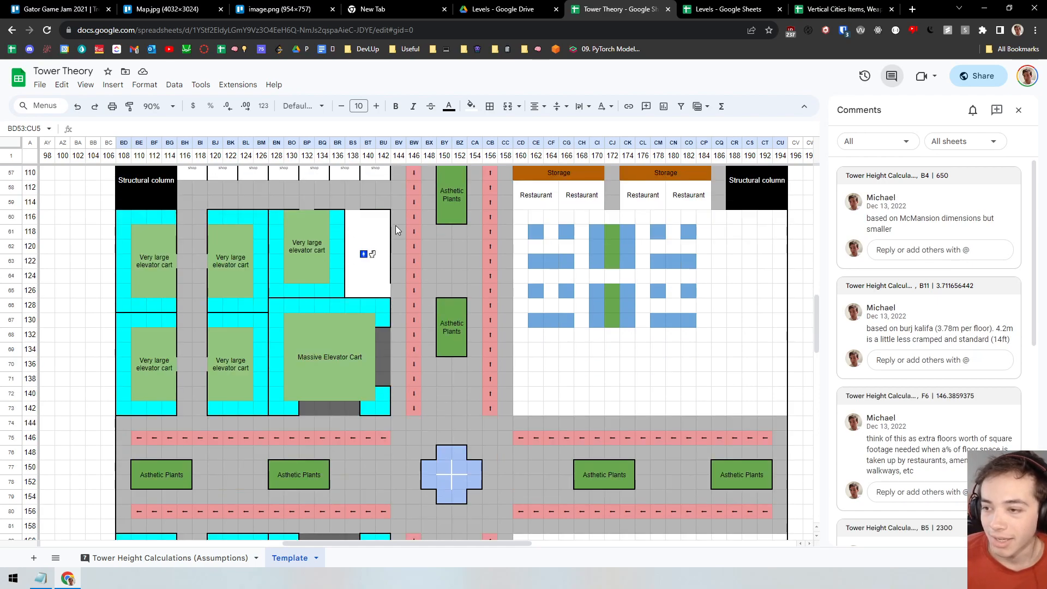
- Zoom the browser page out to 67% and view the lower part of the floor plan with the empty area beneath it
click(398, 319)
key(ctrl+minus)
key(ctrl+minus)
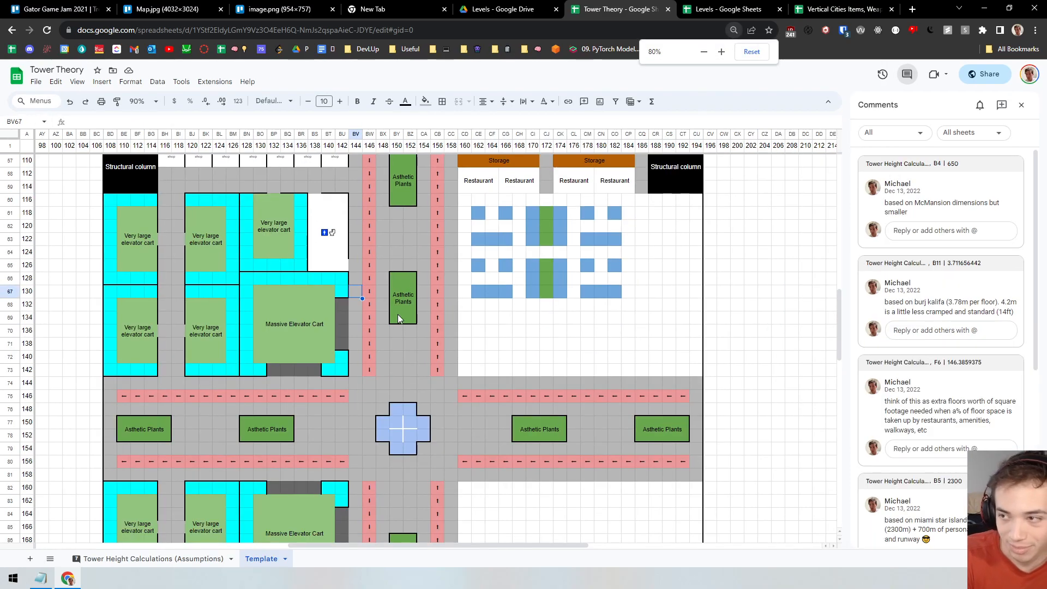
key(ctrl+plus)
scroll(397, 316, down, 5)
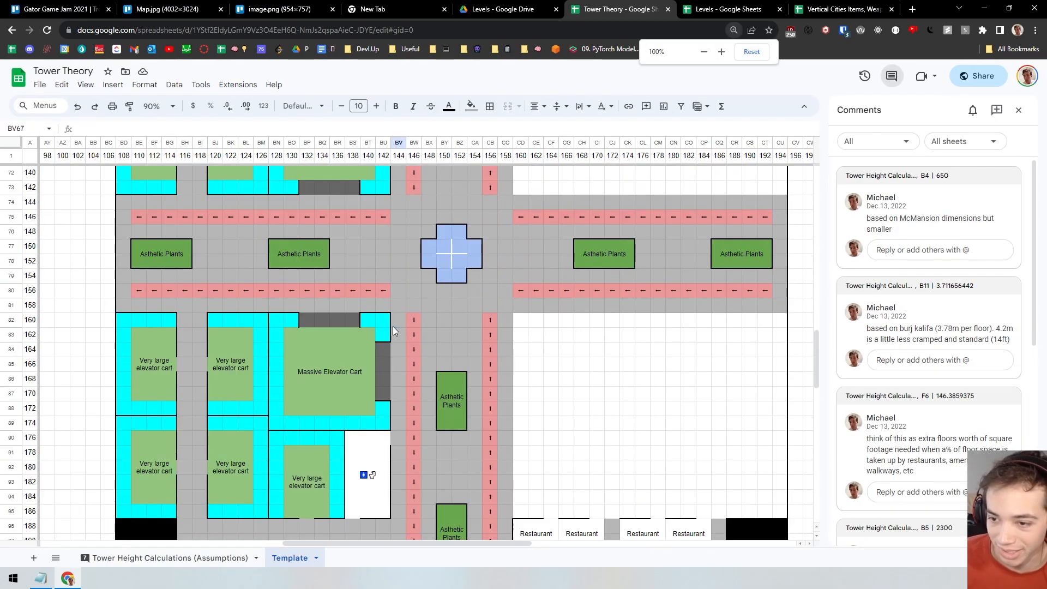
key(ctrl+minus)
key(ctrl+minus)
key(ctrl+minus)
key(ctrl+minus)
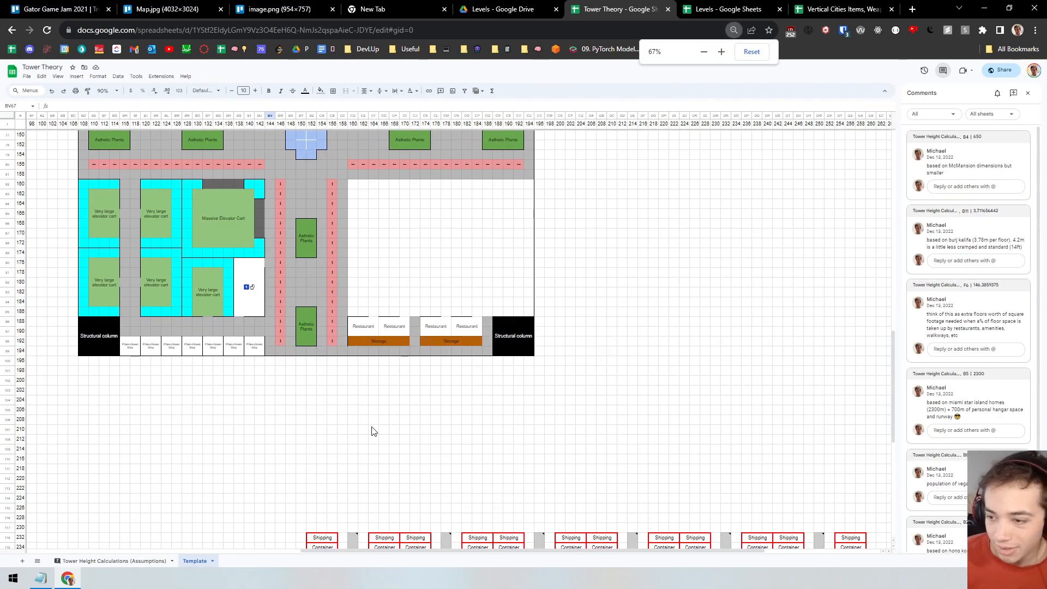
- Try out selecting several separate empty cells below the floor plan, and reduce the selection to a single cell
click(335, 429)
drag(337, 429, 454, 453)
ctrl+click(467, 449)
ctrl+click(457, 439)
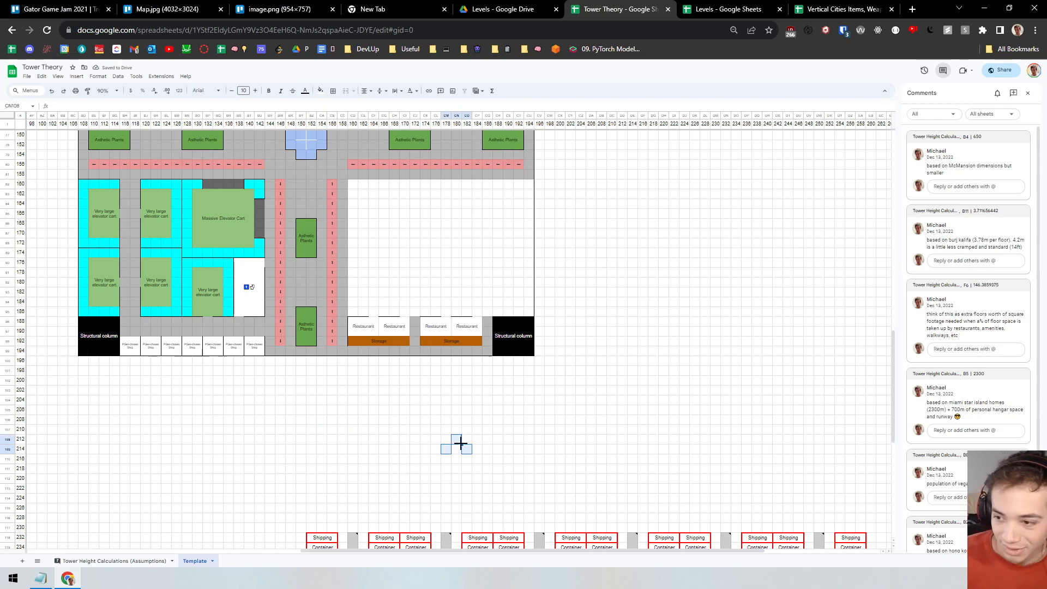
click(247, 432)
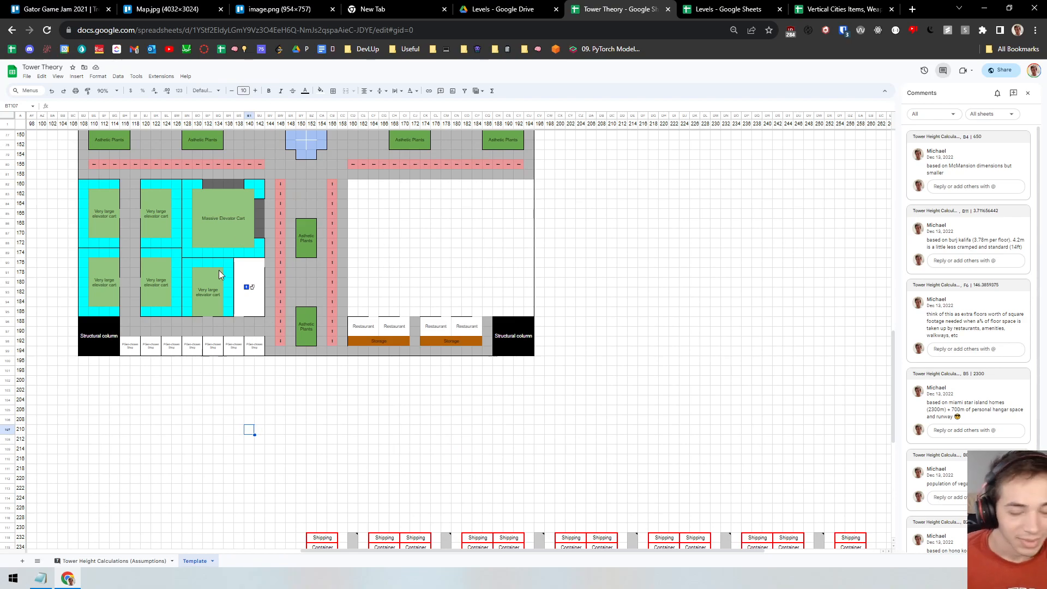
- Examine the whole floor plan from the upper shops and restaurants down to the lower structural columns
scroll(463, 259, up, 5)
scroll(465, 231, down, 3)
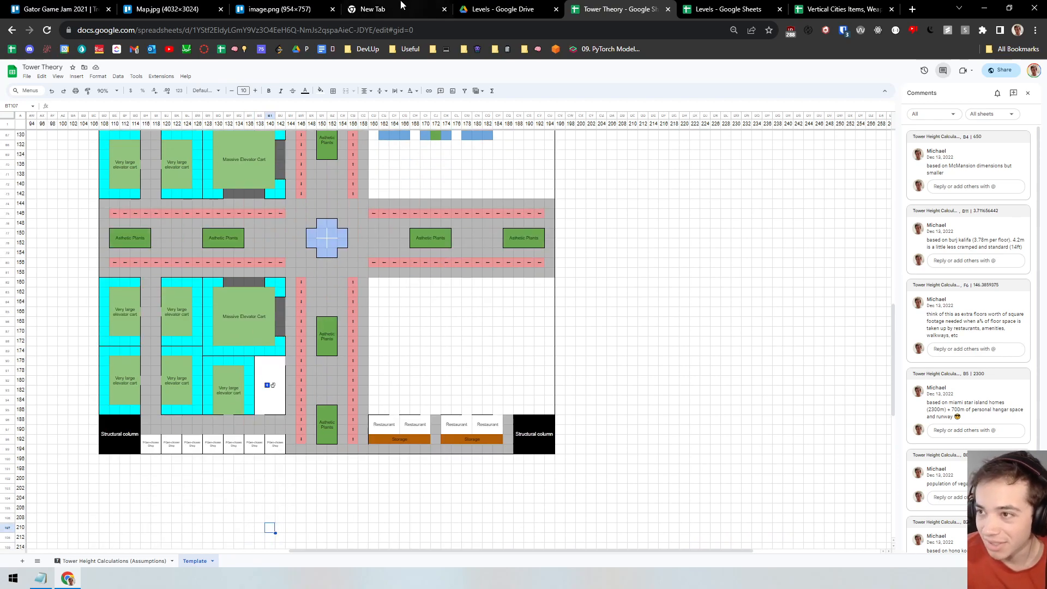
scroll(490, 274, up, 8)
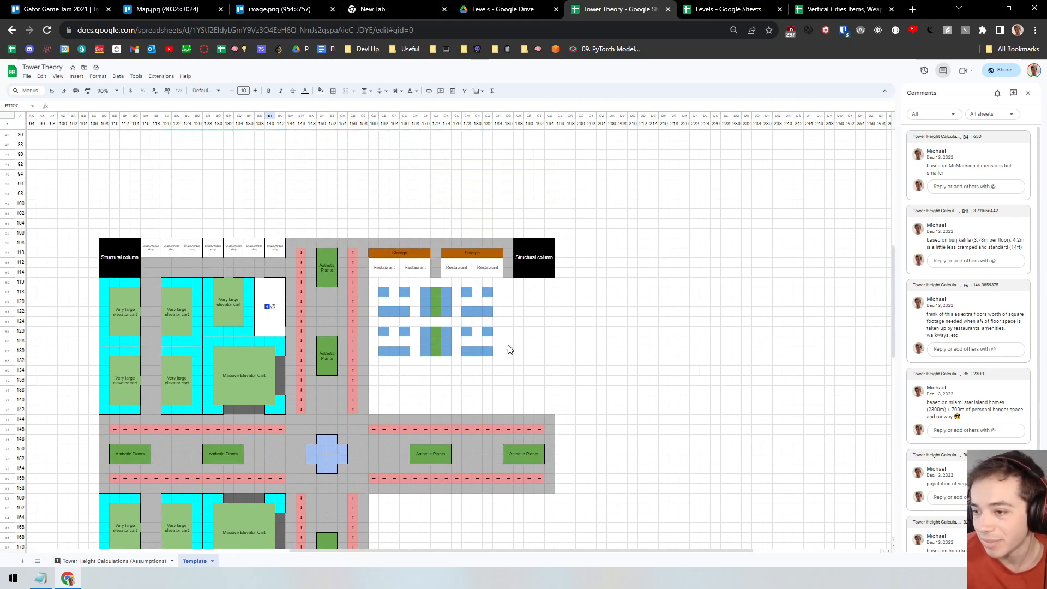
scroll(444, 358, down, 5)
scroll(518, 313, up, 4)
scroll(506, 342, down, 4)
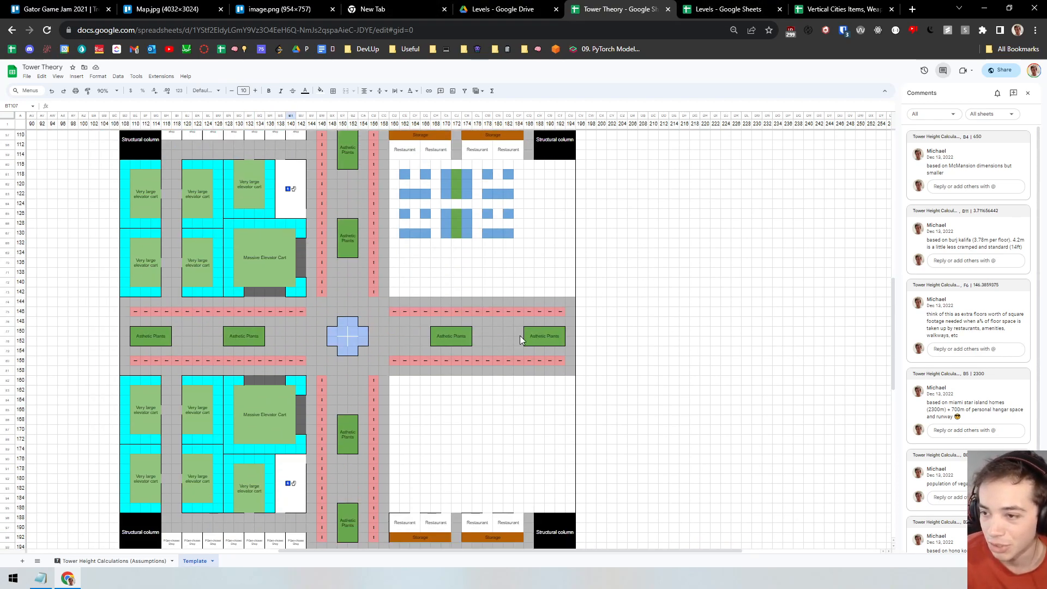
scroll(506, 341, down, 3)
scroll(468, 347, down, 1)
scroll(327, 364, up, 1)
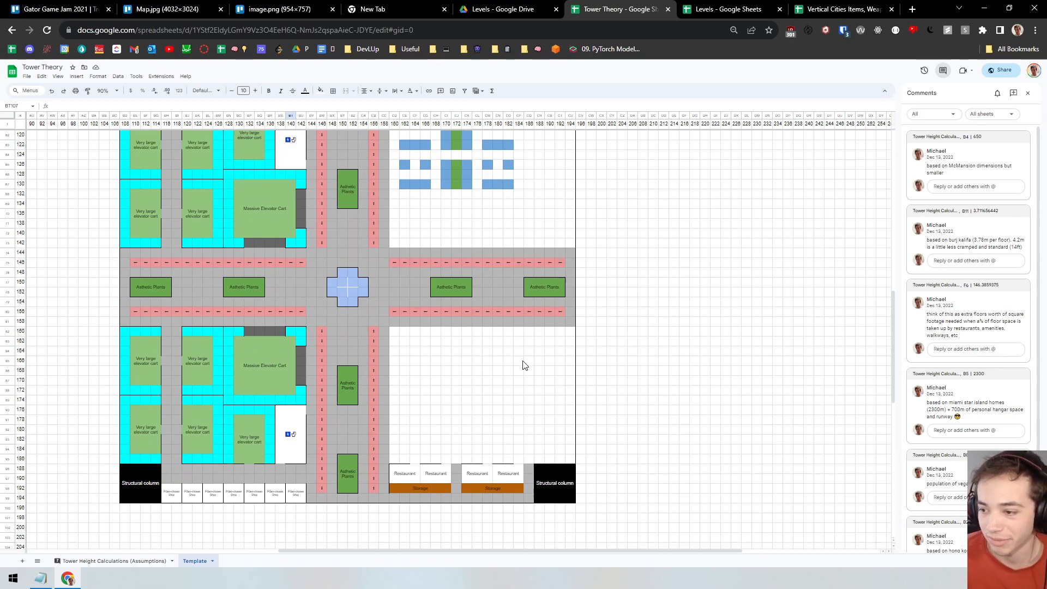
scroll(529, 357, up, 1)
- Switch to the Levels spreadsheet, open its Bathroom sheet, and enlarge the page to 175% to read the key
click(710, 7)
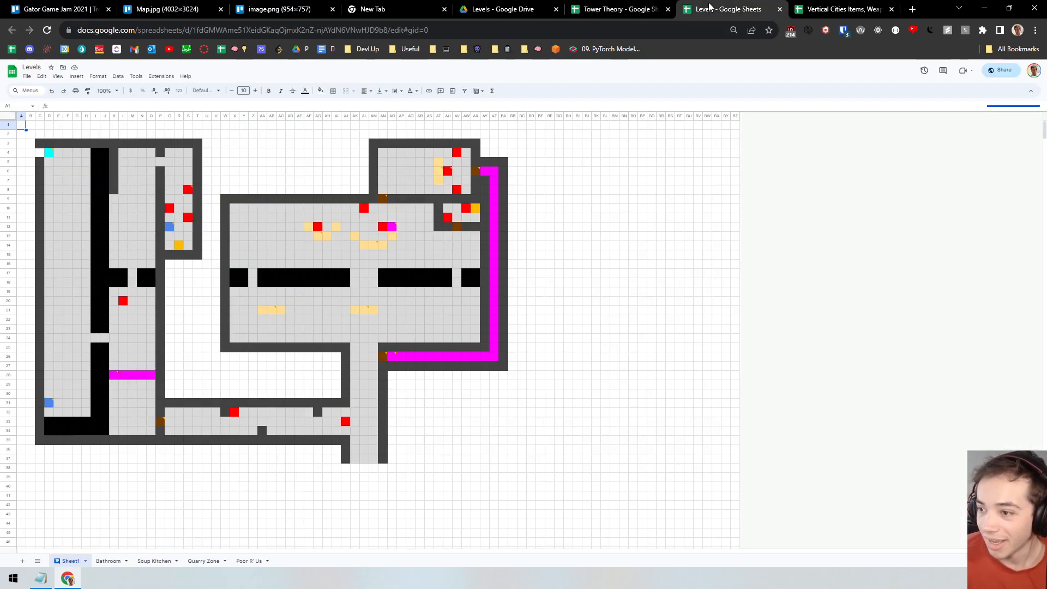
click(112, 561)
click(401, 255)
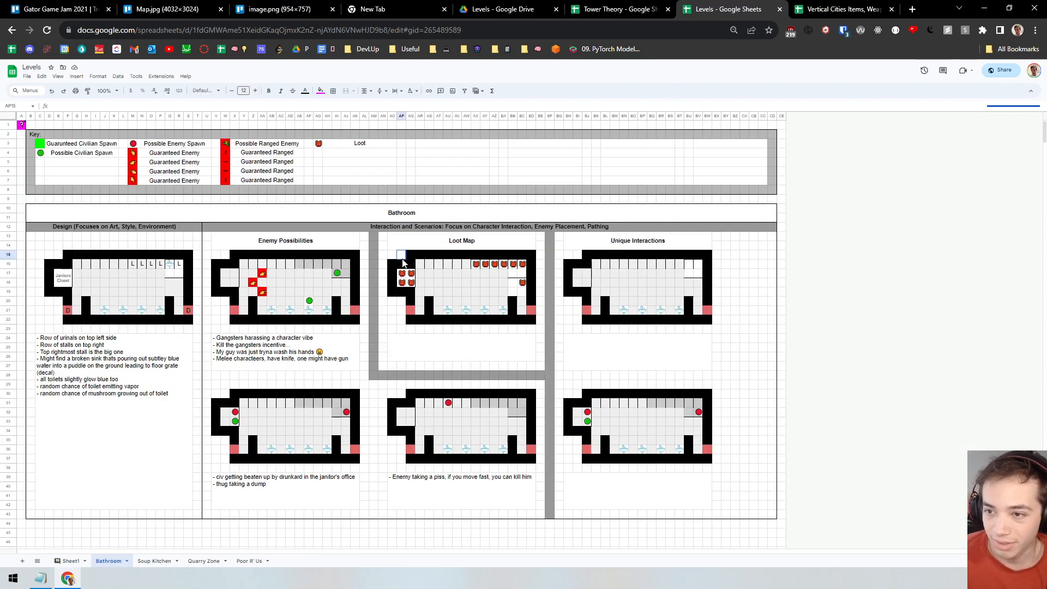
ctrl+scroll(404, 262, up, 5)
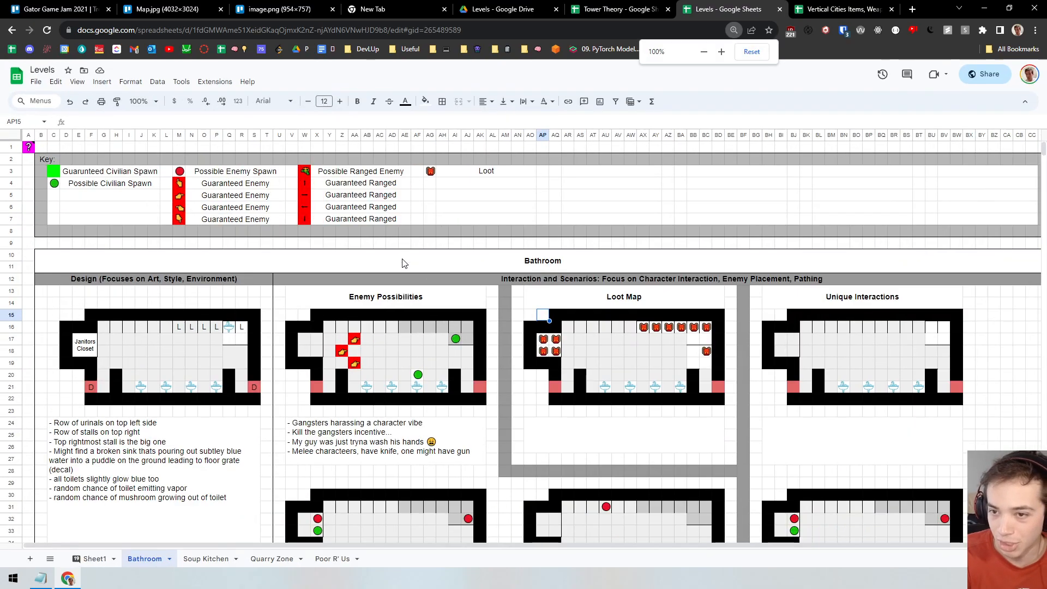
ctrl+scroll(403, 262, up, 1)
ctrl+scroll(398, 261, up, 2)
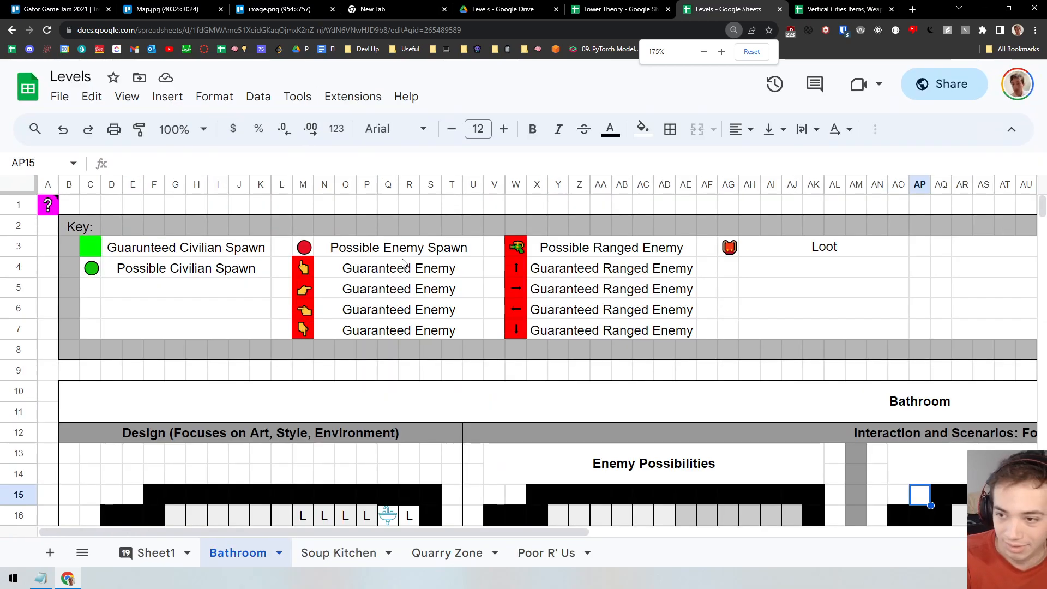
- Set the Bathroom sheet's view to 75% and reduce the browser page zoom until all four layout columns fit
scroll(192, 267, down, 2)
scroll(192, 268, up, 3)
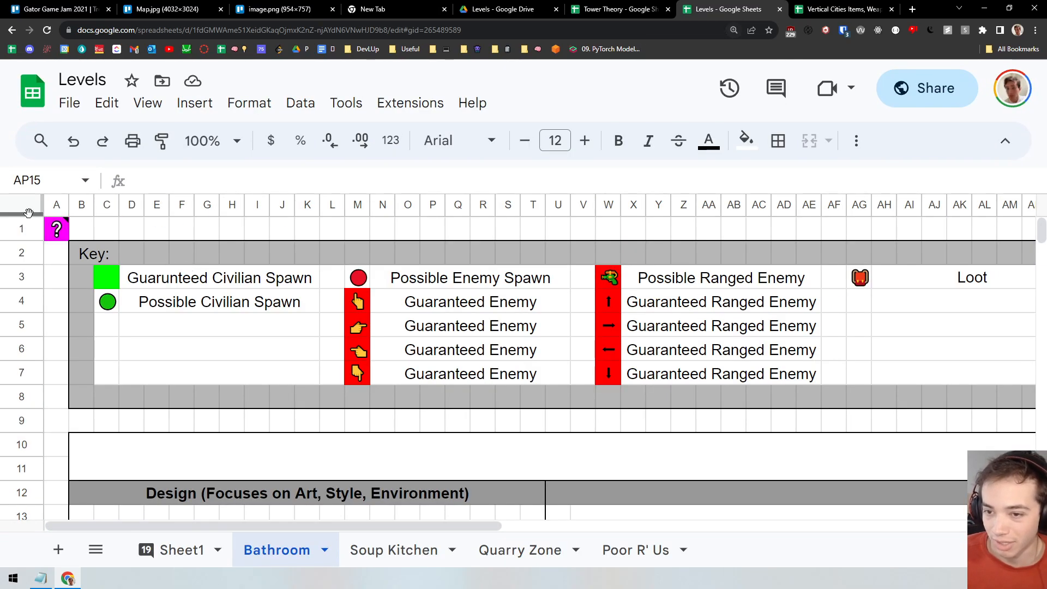
click(57, 229)
triple_click(176, 248)
click(202, 141)
click(208, 204)
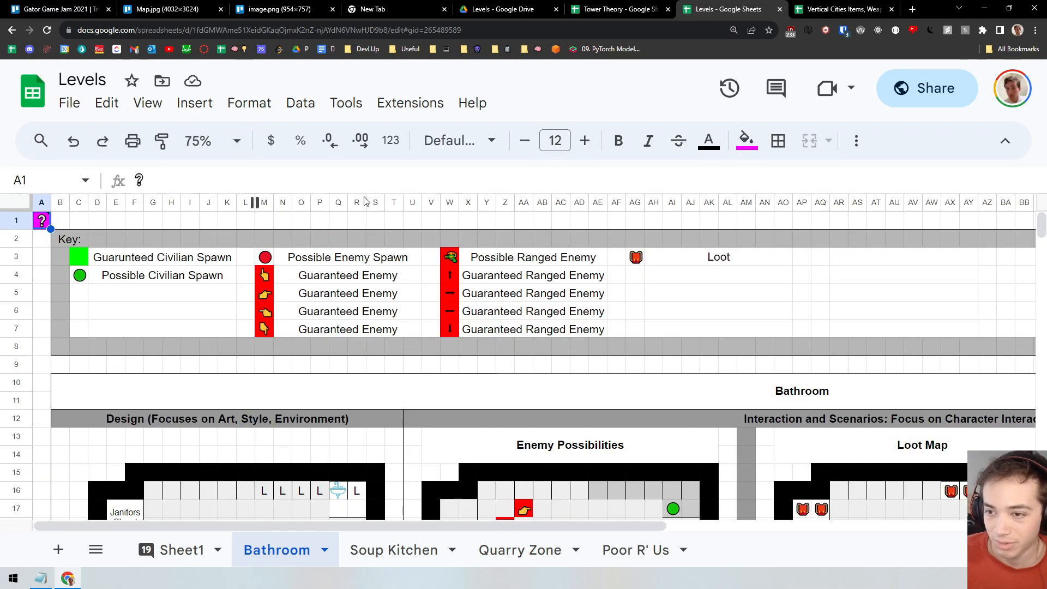
key(ctrl+minus)
key(ctrl+minus)
key(ctrl+minus)
key(ctrl+minus)
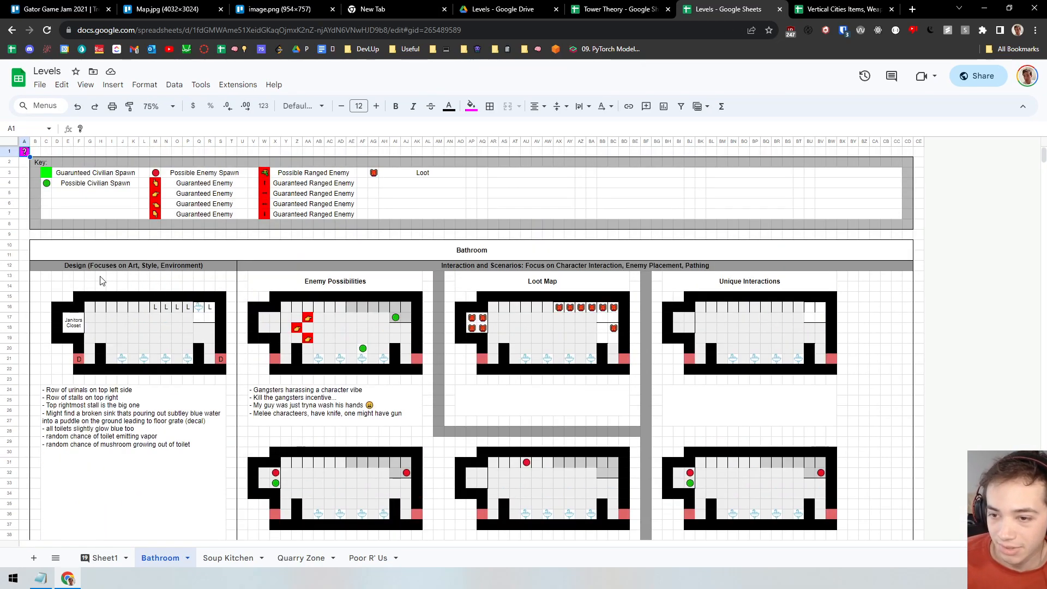
- Examine the Bathroom Design layout by highlighting the whole room, its row of sinks and its row of stalls
click(32, 268)
shift+click(231, 374)
click(206, 307)
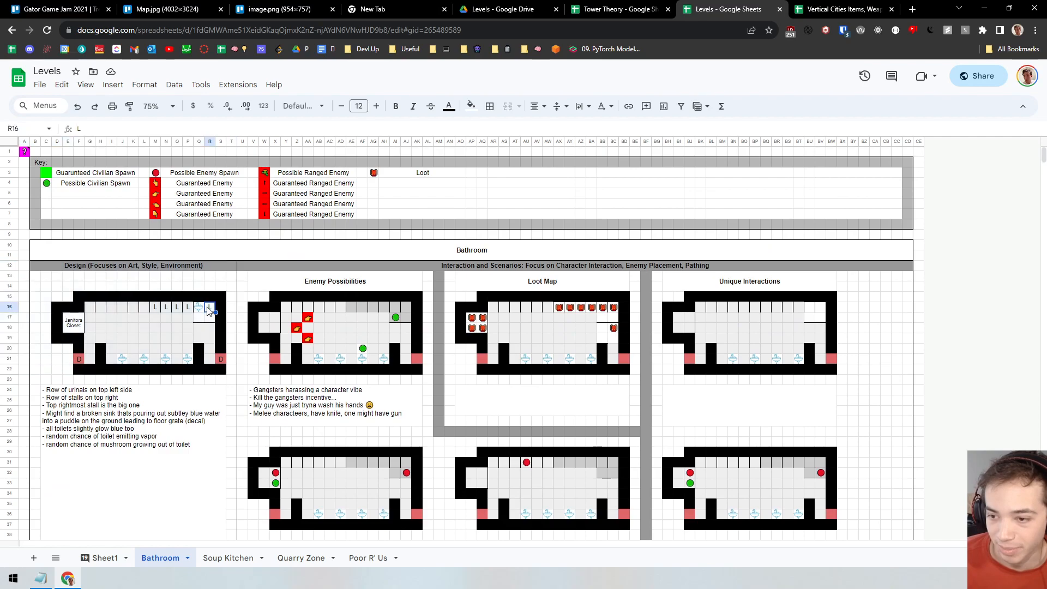
click(224, 298)
shift+click(71, 365)
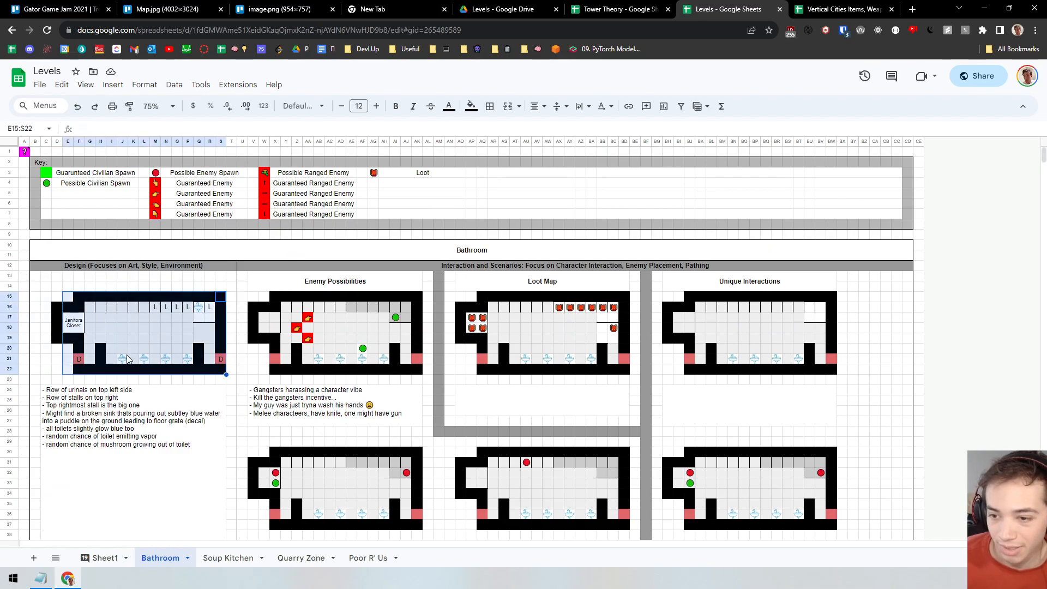
click(123, 359)
shift+click(186, 361)
click(90, 307)
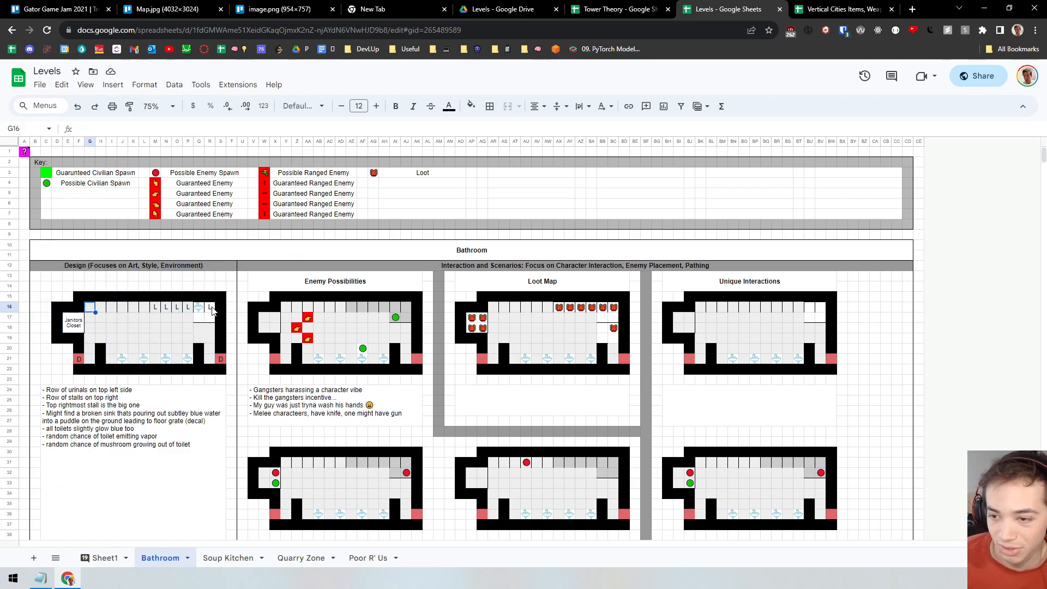
shift+click(210, 307)
- Inspect the first Enemy Possibilities layout by highlighting its enemy and civilian spawns, and view the gangster notes beneath it
click(300, 321)
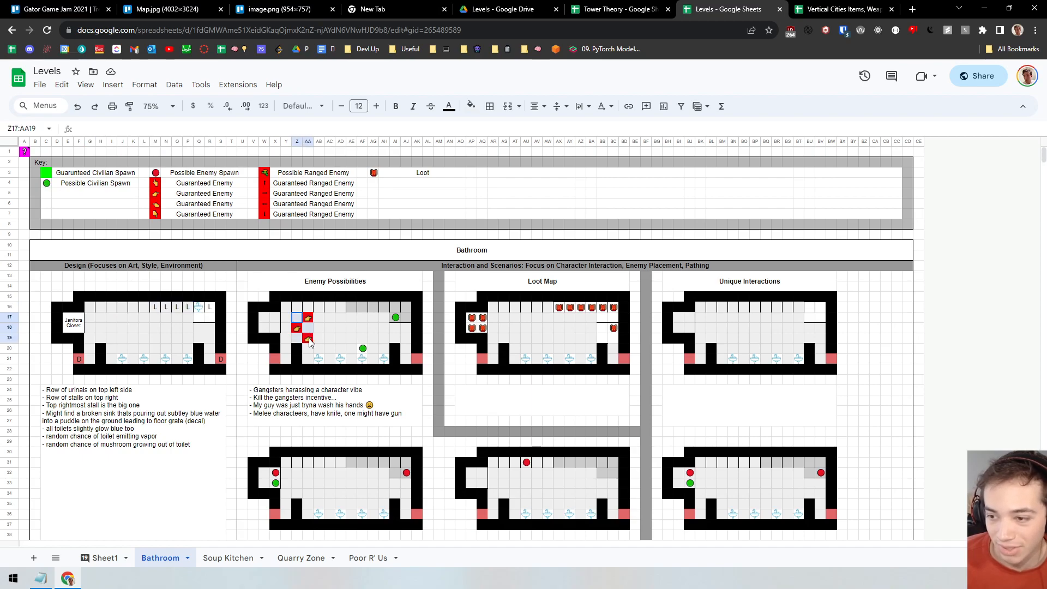
drag(396, 318, 361, 336)
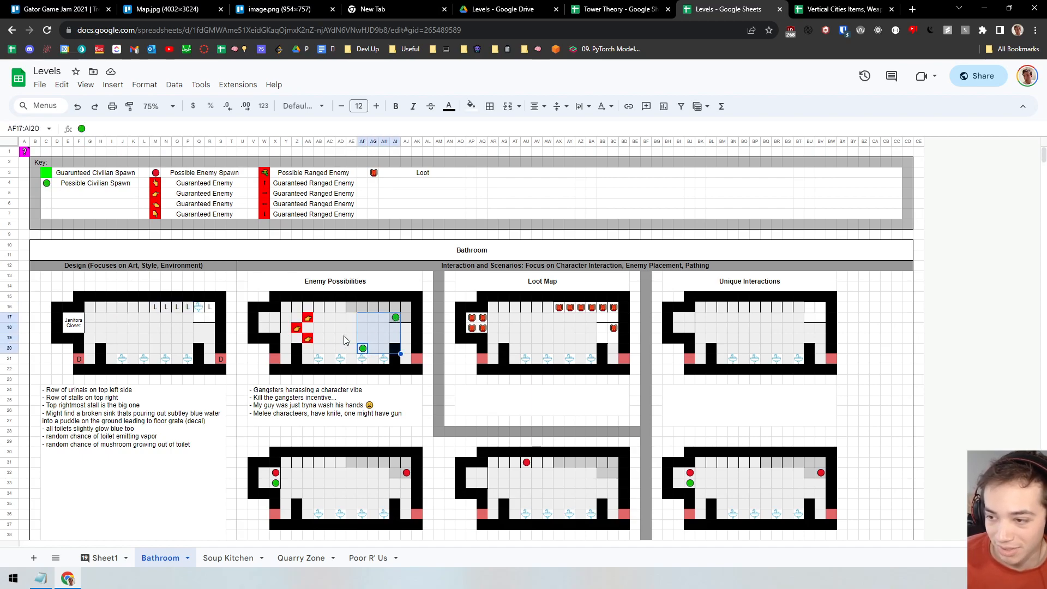
click(301, 336)
scroll(330, 360, down, 2)
click(326, 304)
double_click(417, 313)
drag(396, 310, 229, 282)
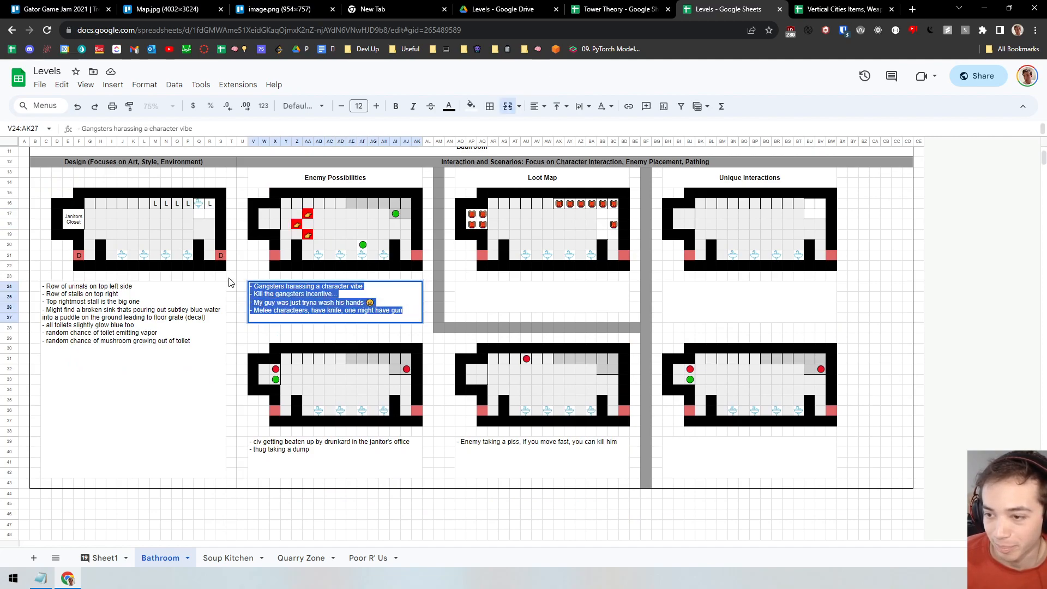
- Review the lower Bathroom scenario notes and the empty notes area under the Loot Map
click(370, 471)
double_click(312, 449)
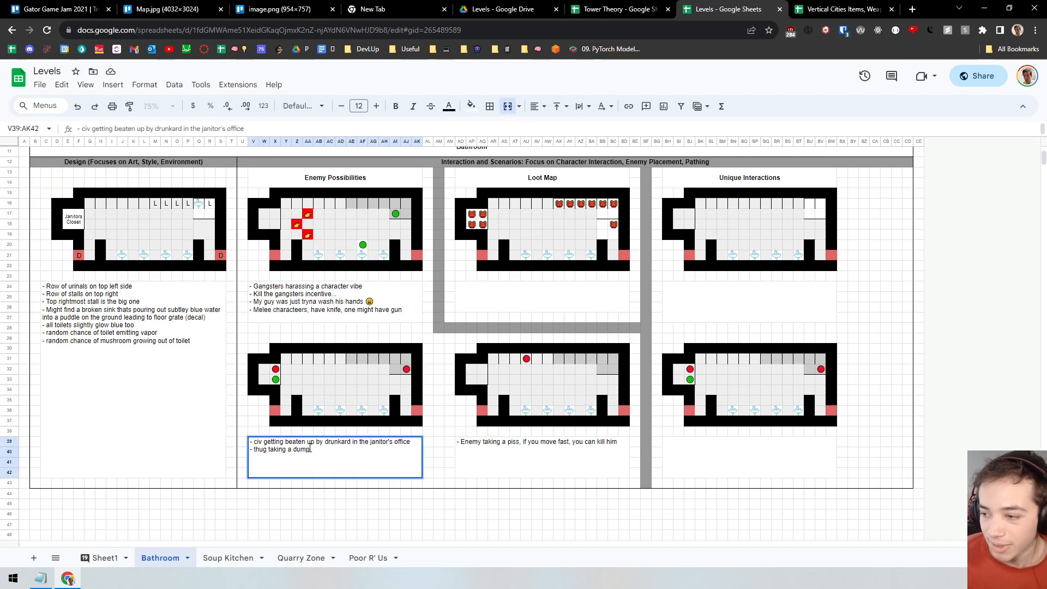
click(618, 308)
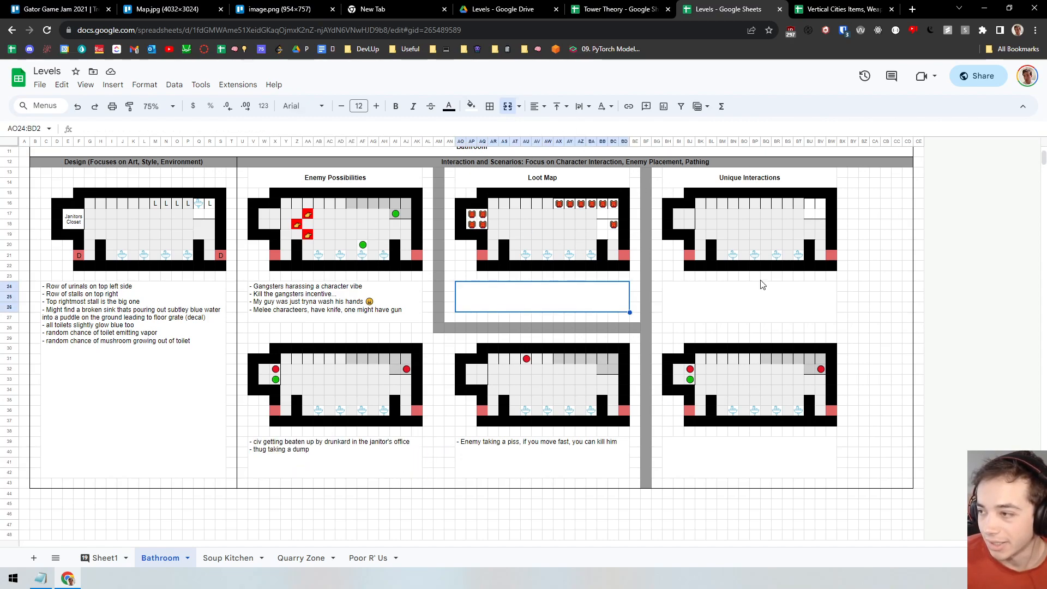
click(561, 466)
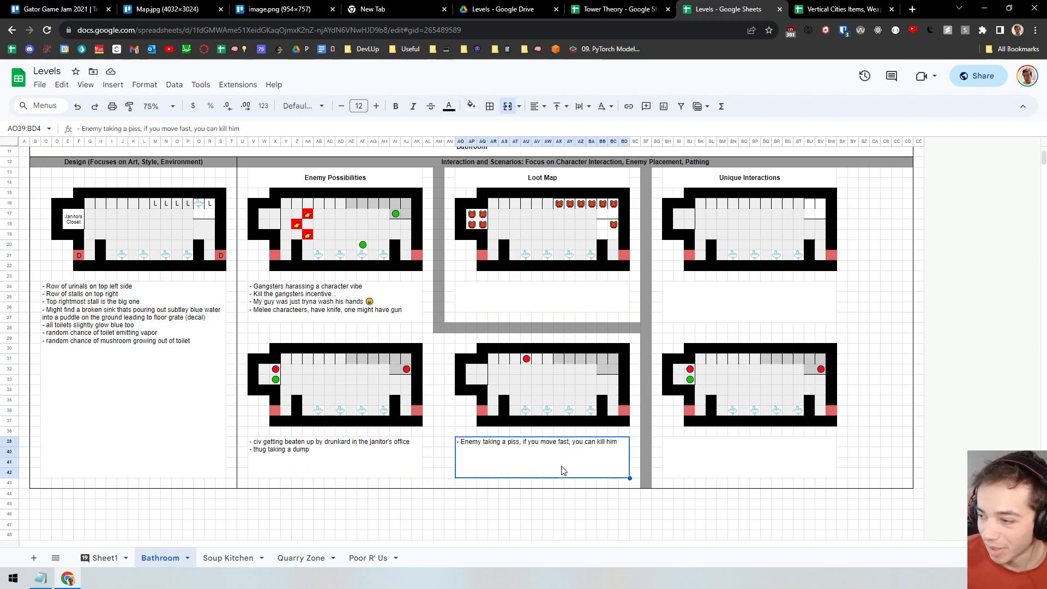
- Open the Soup Kitchen sheet and look over its design, enemy, loot and interaction layouts
click(225, 562)
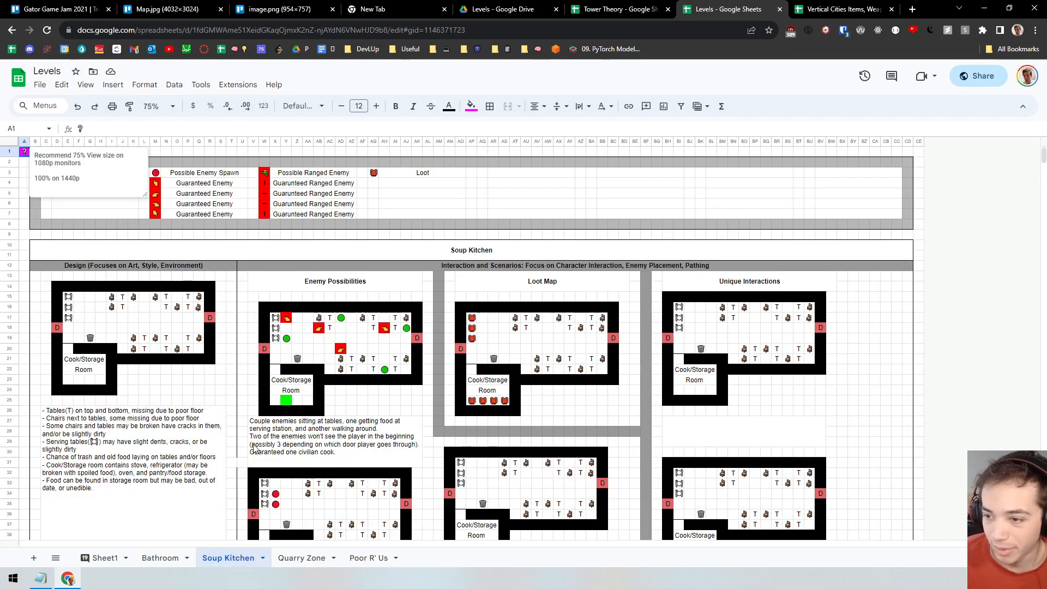
scroll(305, 533, down, 5)
scroll(305, 533, up, 3)
scroll(305, 534, down, 1)
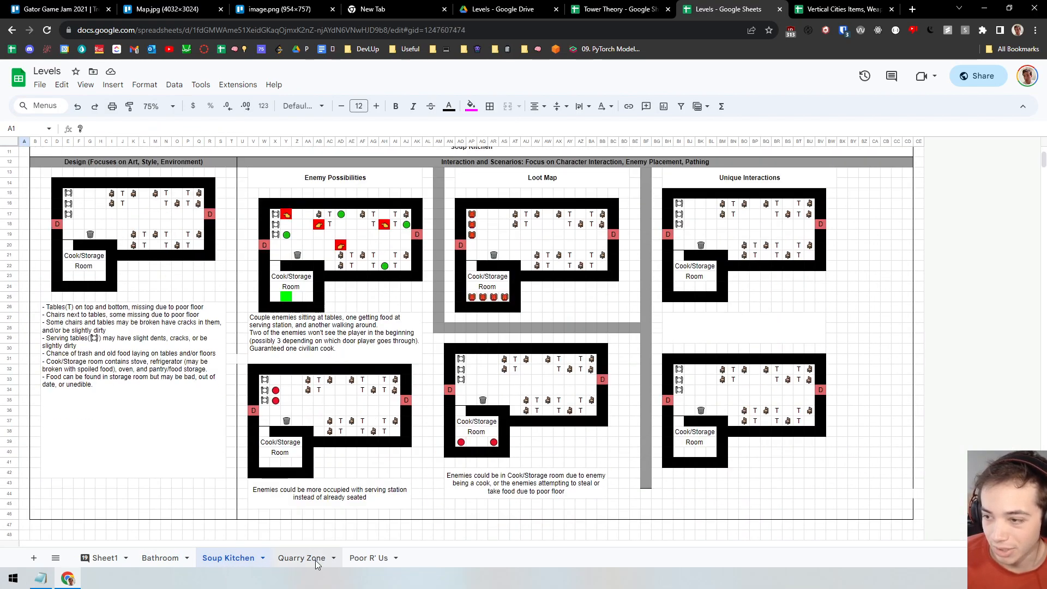
- Open the Quarry Zone sheet, look over its layouts, and highlight the central magma tube area of the Design plan
click(302, 558)
scroll(330, 393, down, 5)
scroll(329, 393, up, 3)
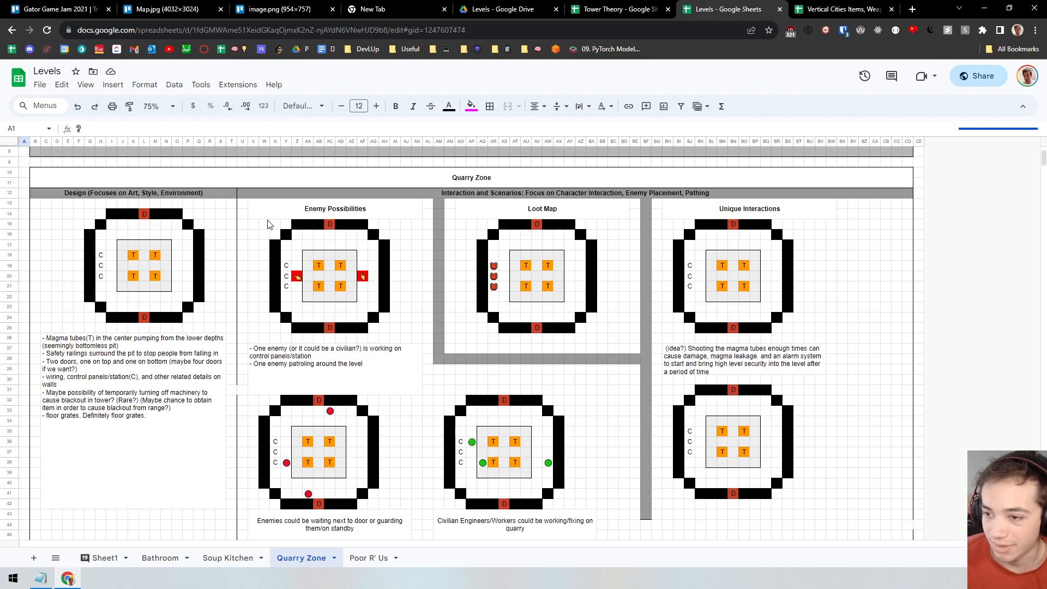
drag(122, 245, 171, 285)
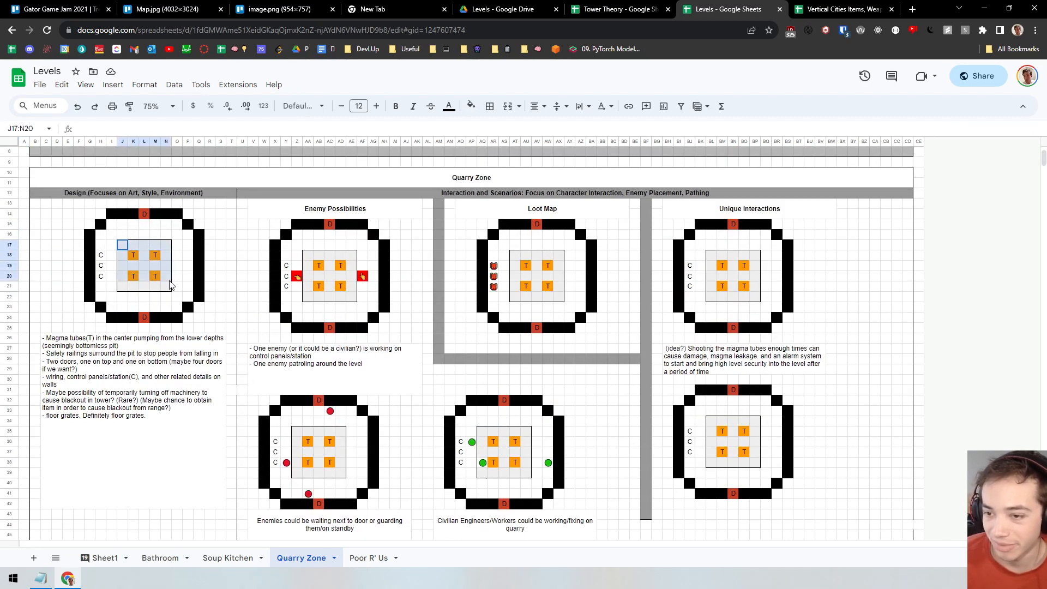
scroll(342, 406, down, 2)
- Open the Poor R' Us sheet and look through its upper and lower store layouts
click(367, 559)
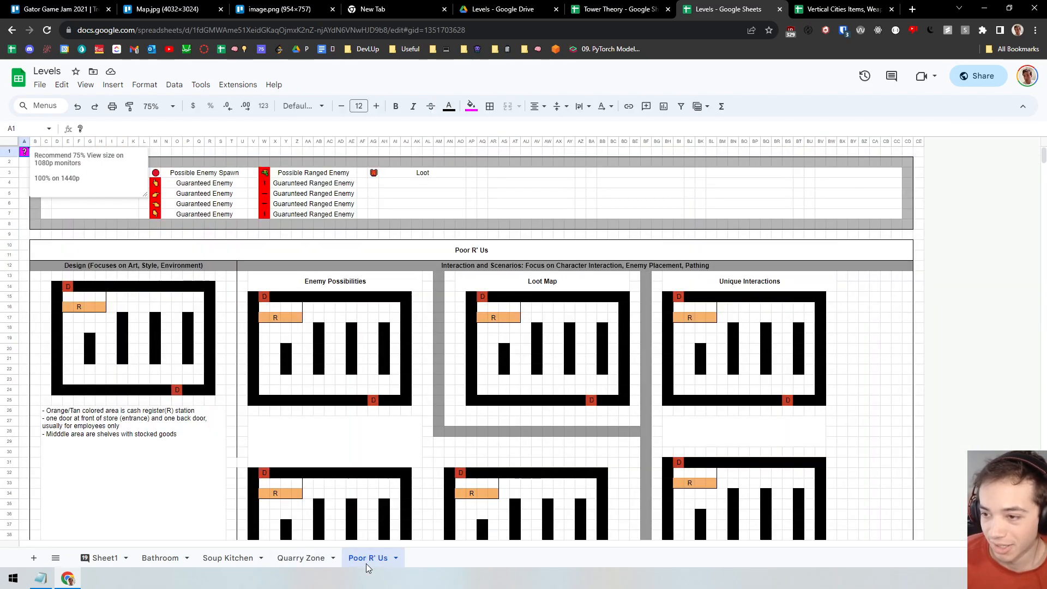
scroll(382, 436, down, 2)
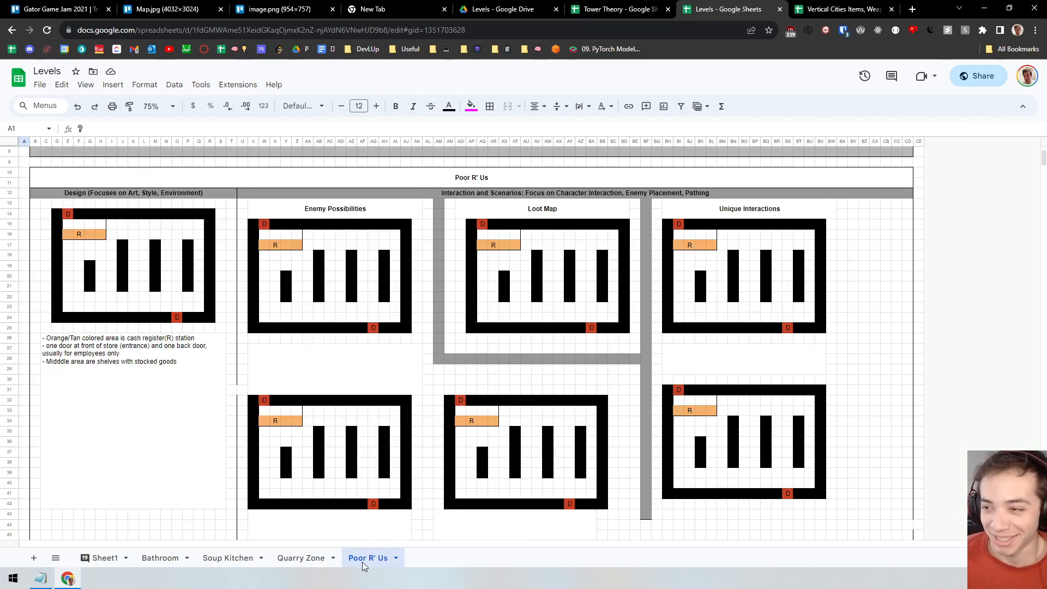
scroll(381, 314, down, 3)
scroll(381, 309, up, 5)
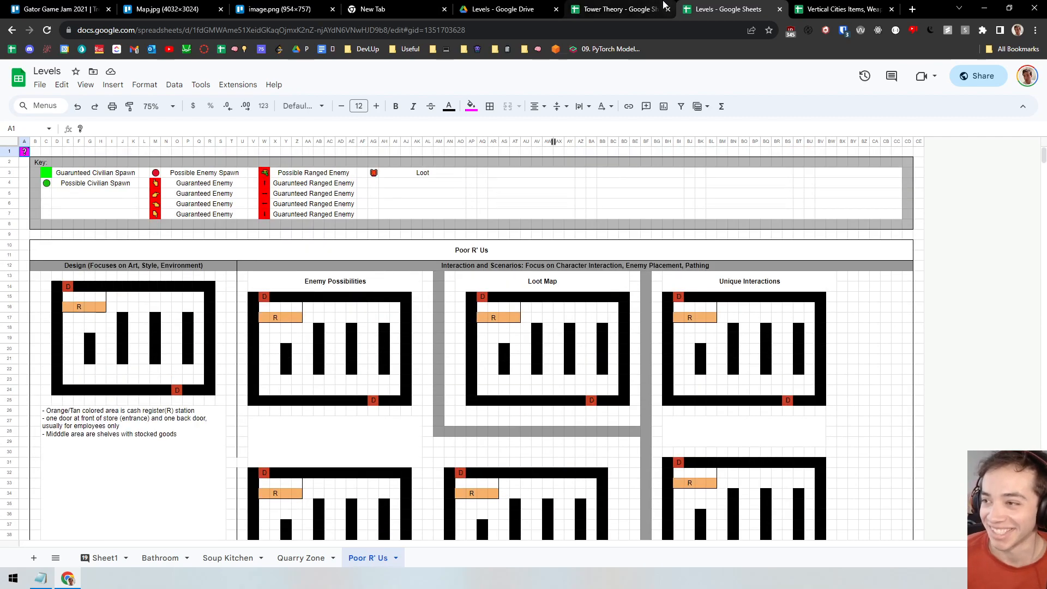
- Glance at the Vertical Cities items spreadsheet, recheck the Poor R' Us layouts, and close both spreadsheets
key(ctrl+Tab)
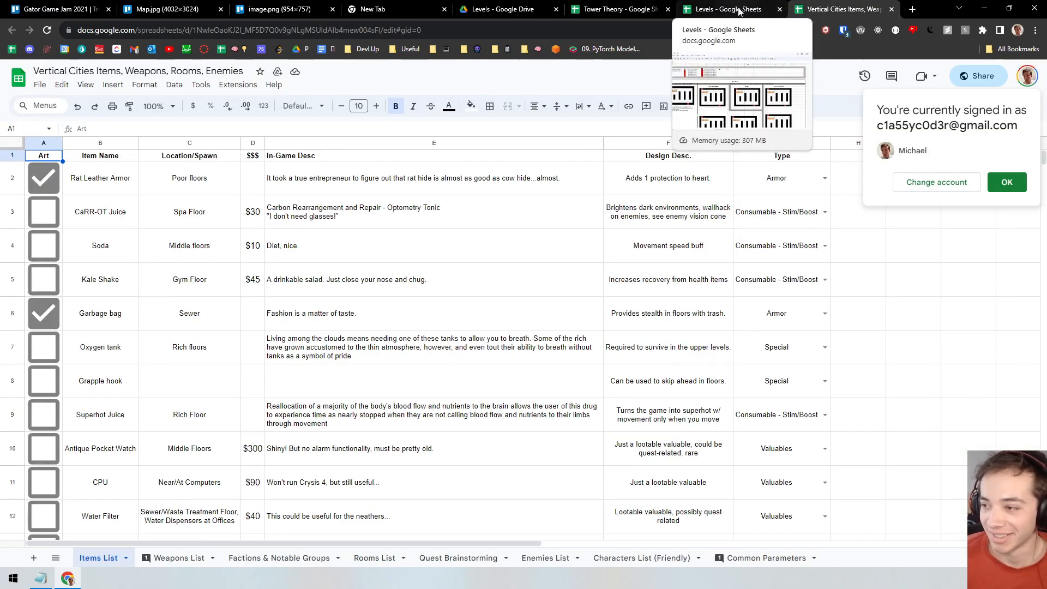
click(734, 9)
scroll(382, 381, down, 3)
scroll(381, 353, up, 3)
scroll(371, 436, down, 3)
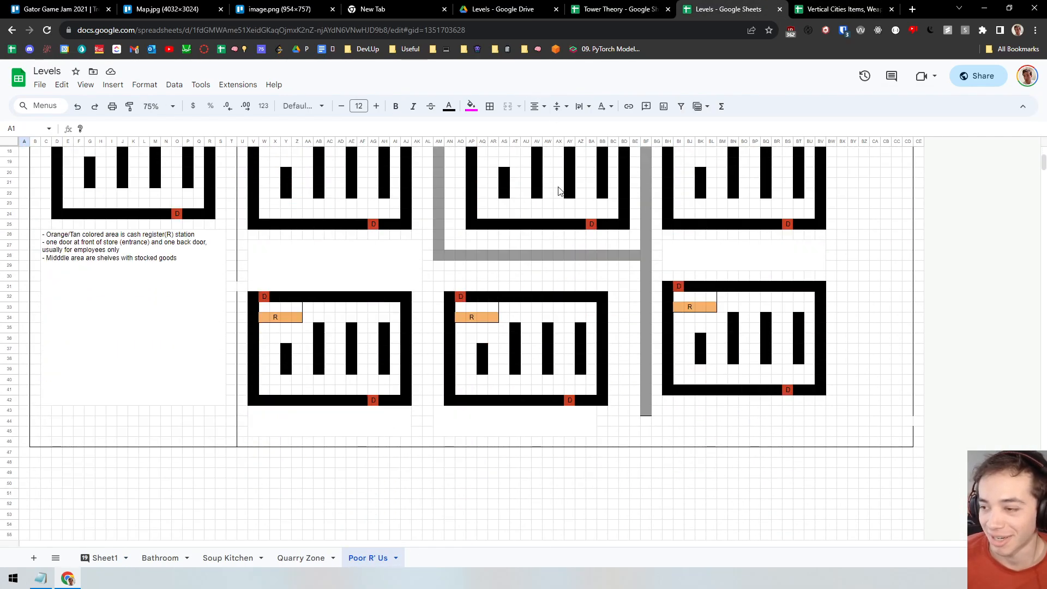
scroll(559, 182, up, 3)
middle_click(748, 5)
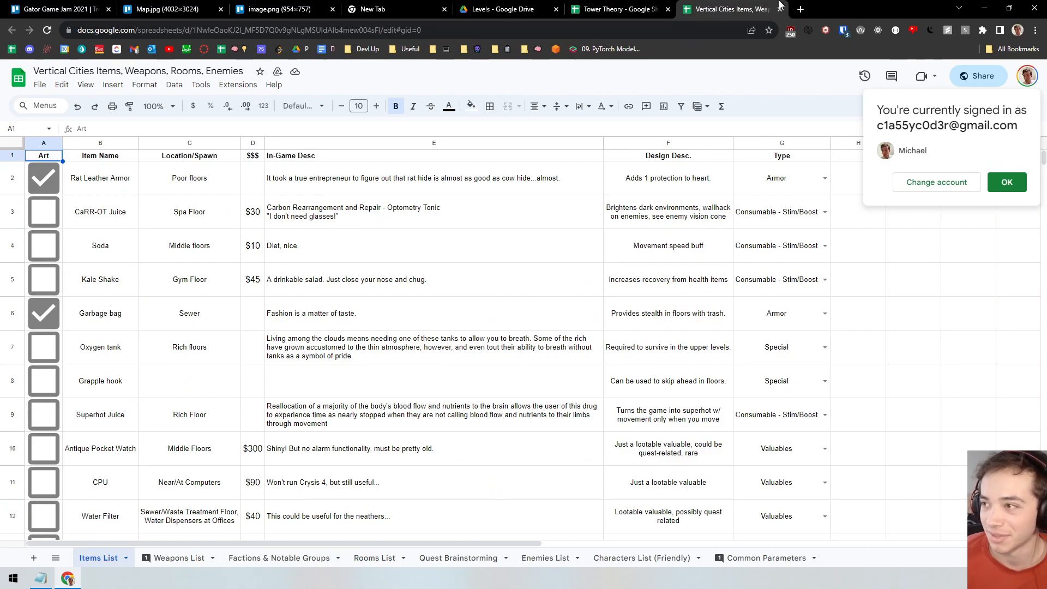
click(780, 10)
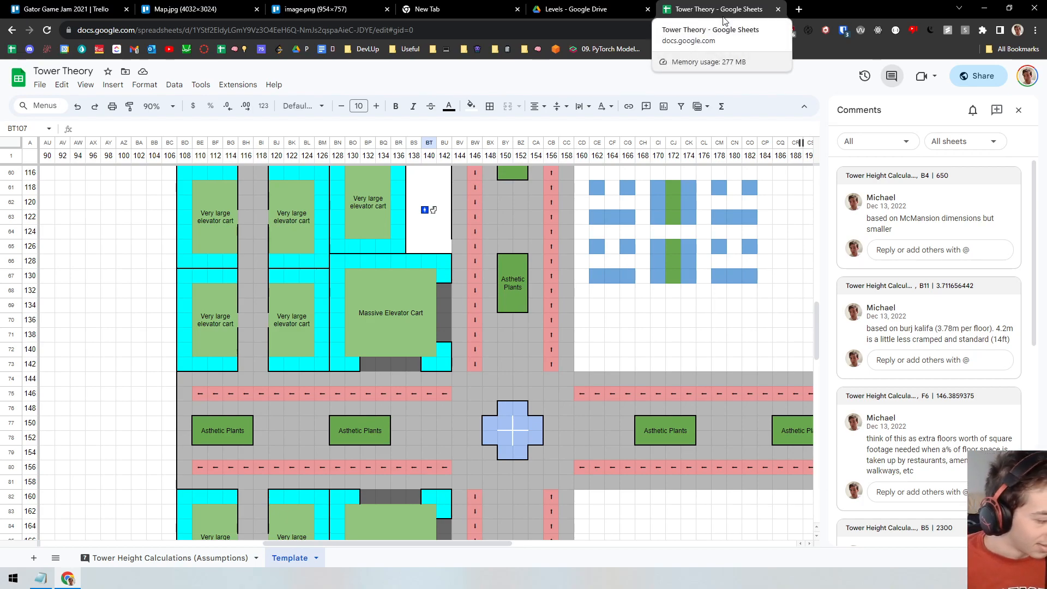
- Set the Tower Theory Template sheet's view to 50% and examine the overall floor plan and the empty grid around it
click(509, 289)
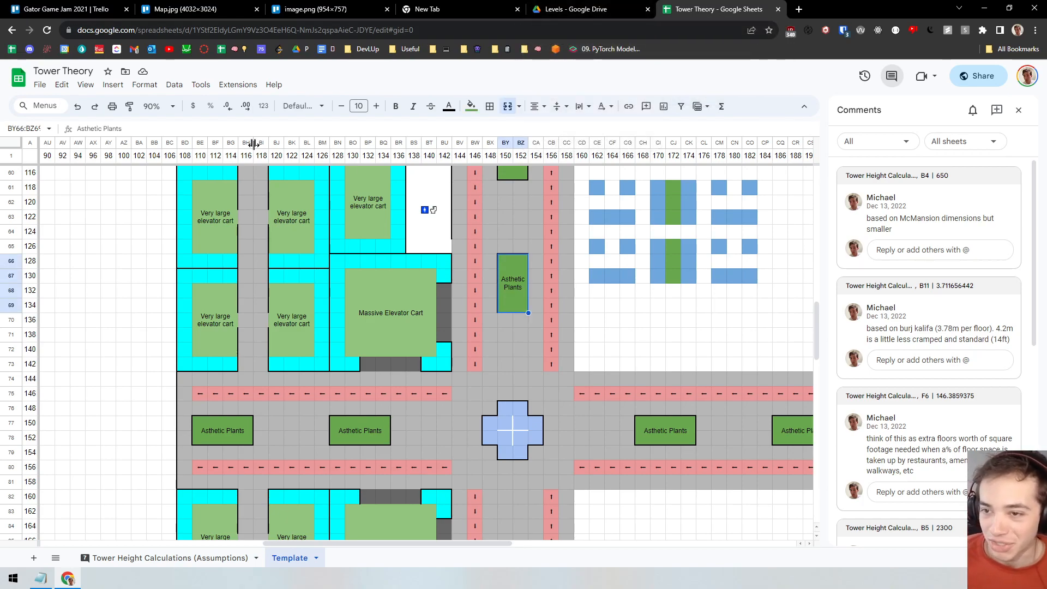
click(163, 106)
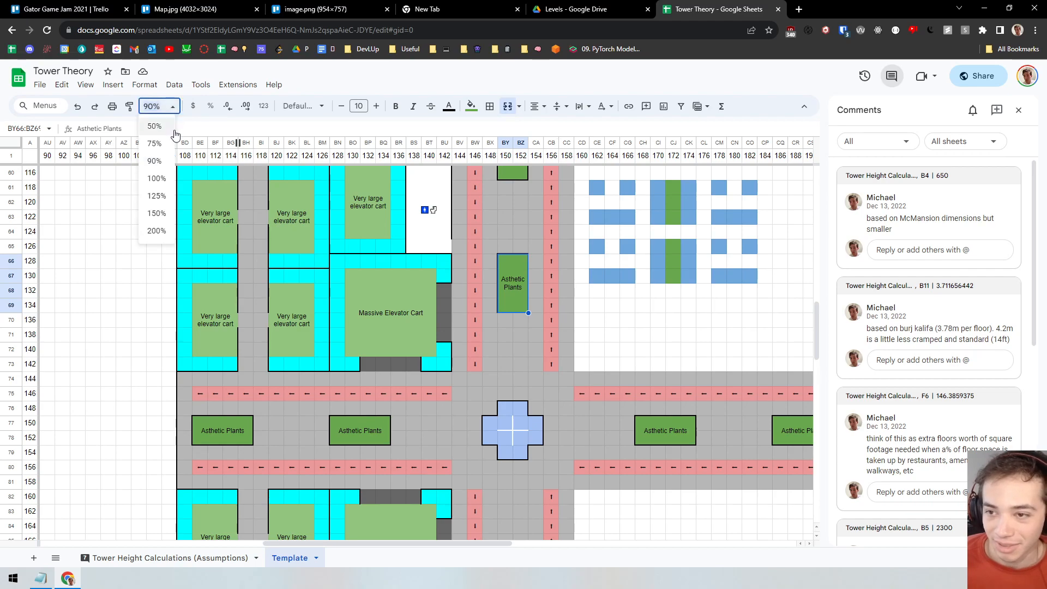
click(161, 127)
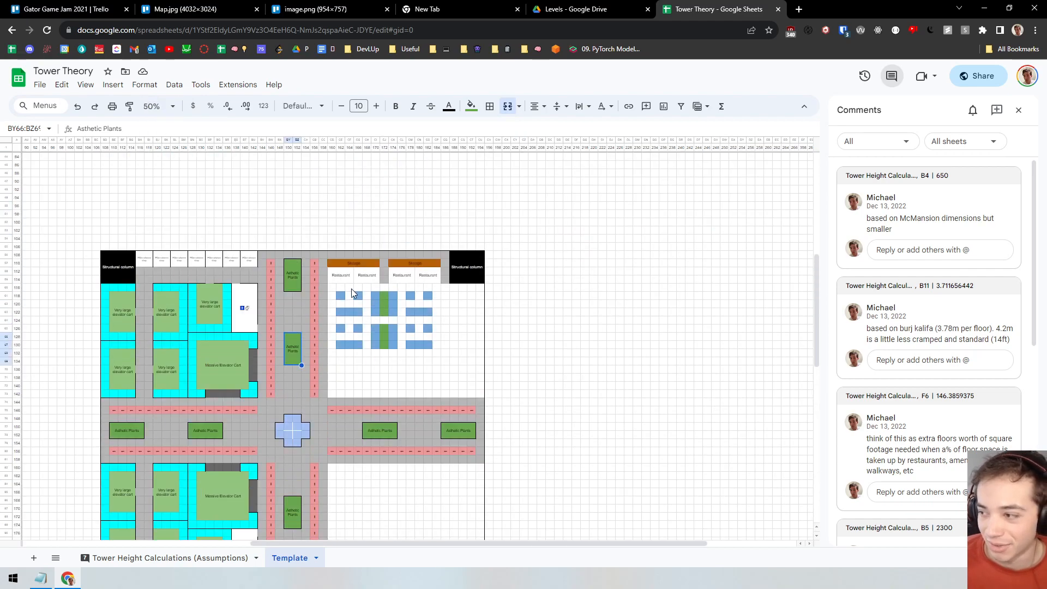
scroll(300, 299, left, 10)
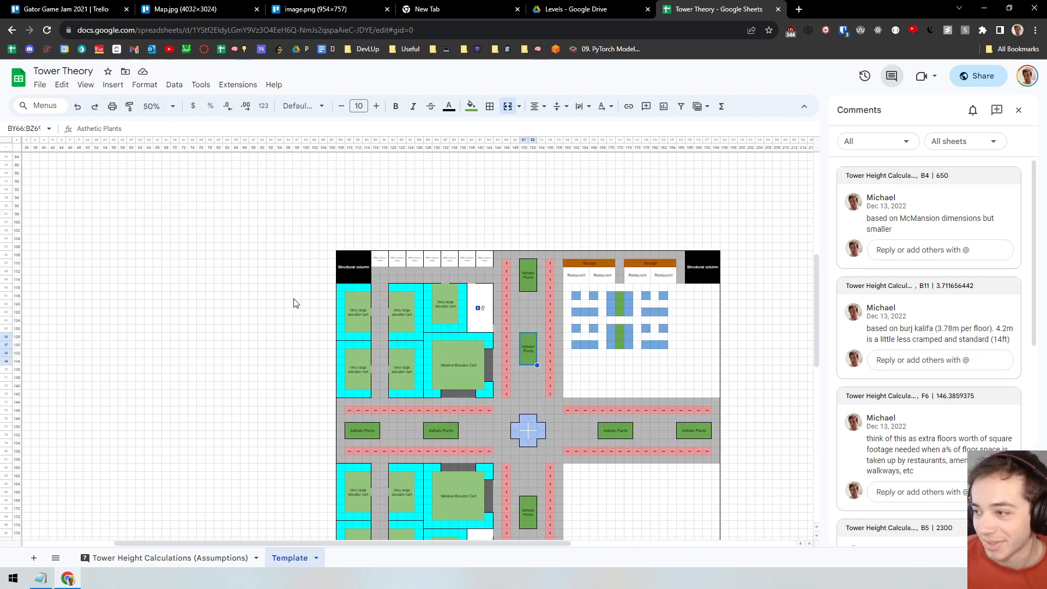
scroll(289, 308, left, 5)
scroll(276, 316, up, 10)
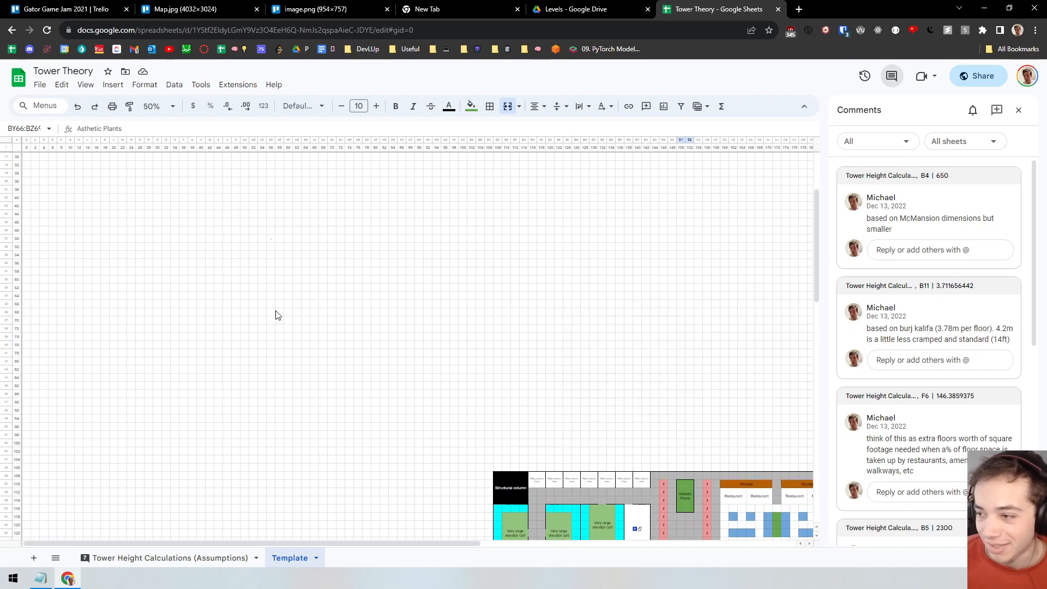
scroll(278, 327, down, 10)
scroll(229, 290, right, 3)
scroll(252, 285, right, 3)
scroll(253, 284, up, 2)
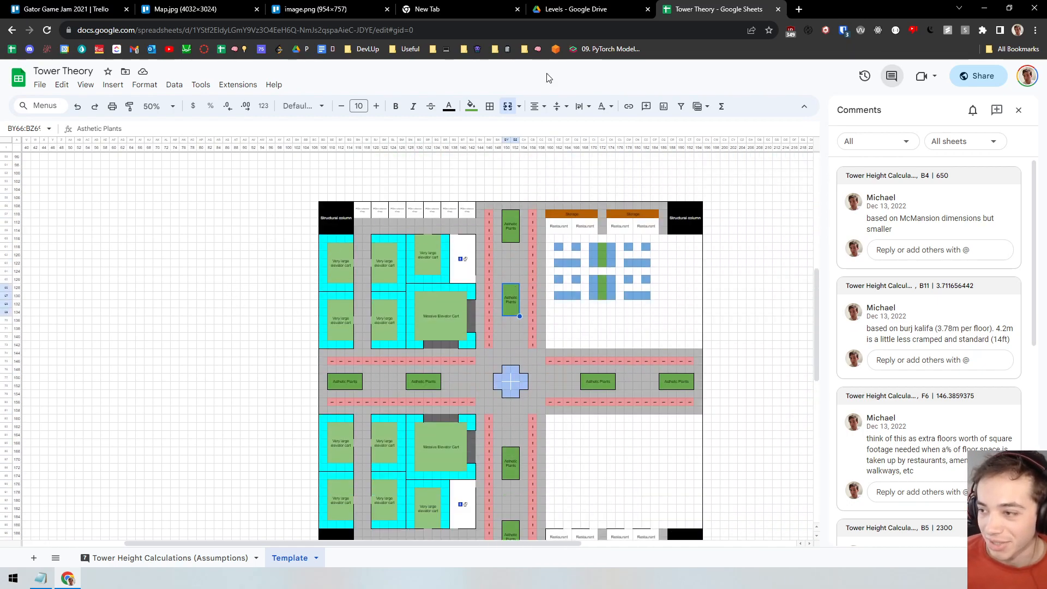
- Close the Tower Theory spreadsheet and the empty new browser page
middle_click(719, 4)
click(458, 7)
middle_click(458, 7)
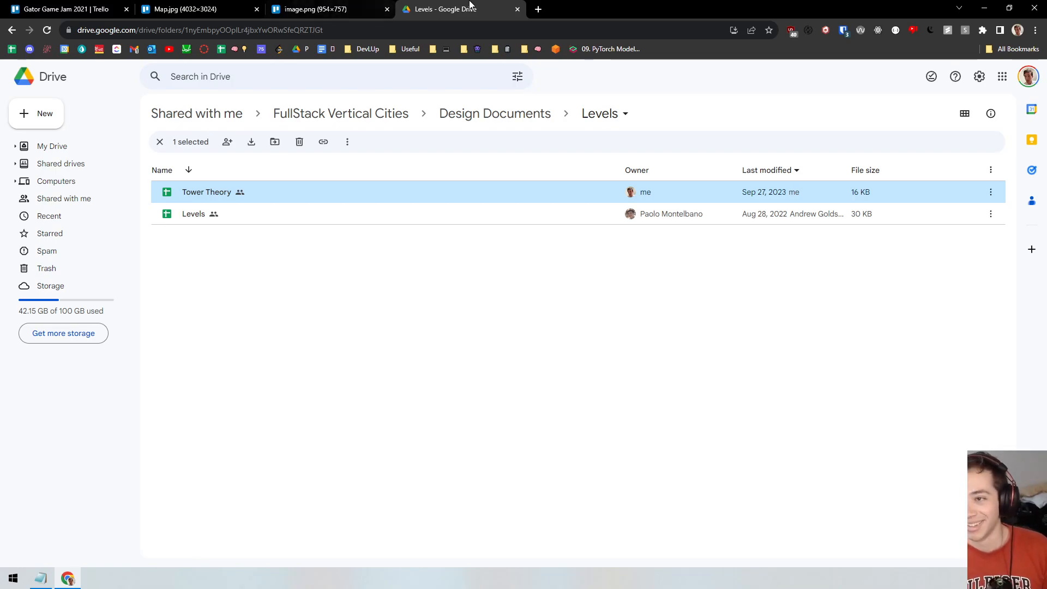
- Return to the Gator Game Jam 2021 Trello board and look through its character list and its lists across to In Progress
click(347, 6)
click(176, 7)
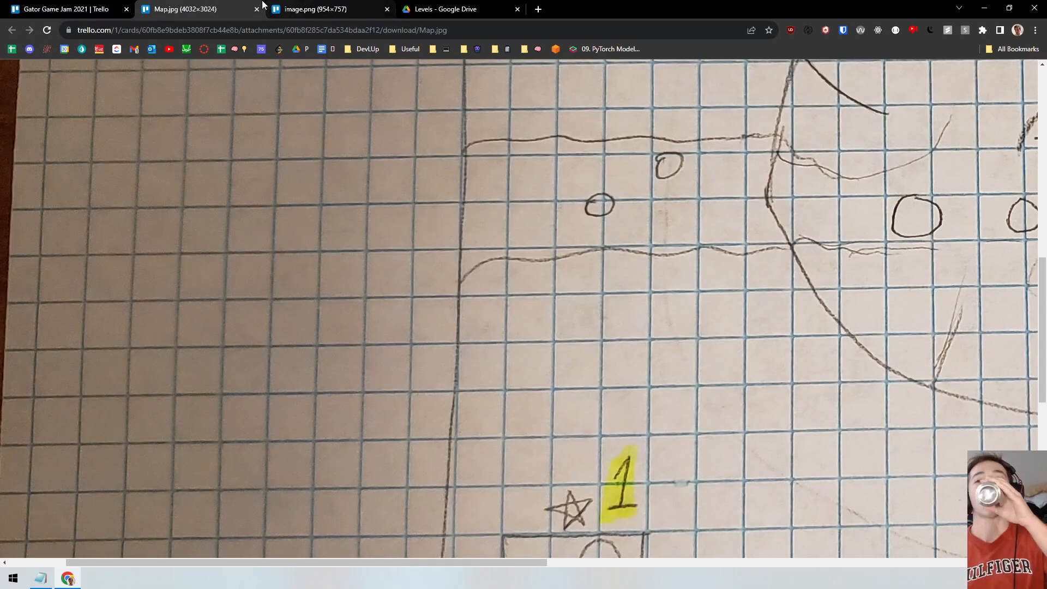
click(106, 10)
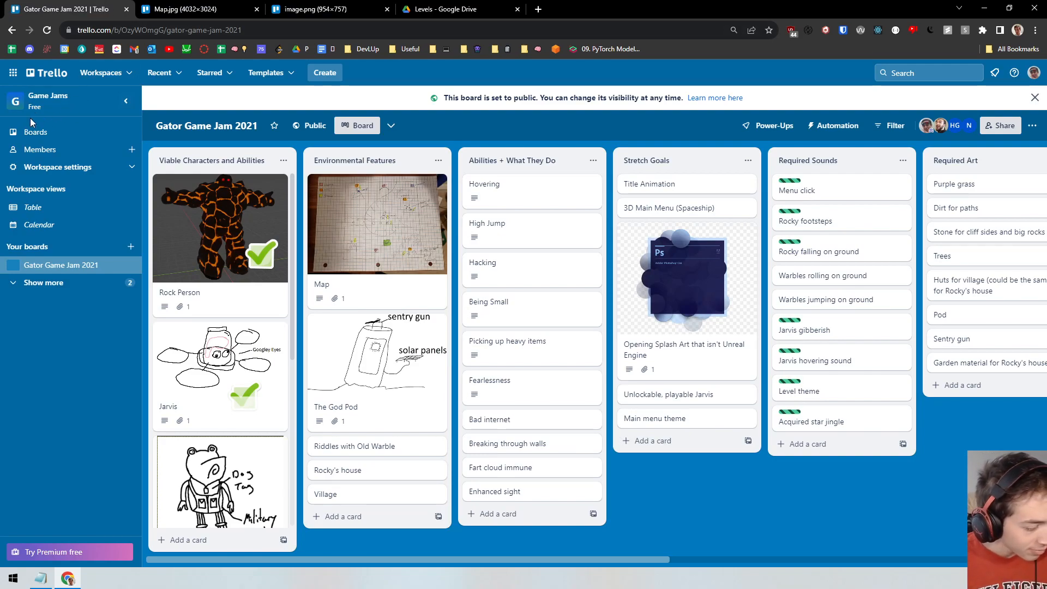
scroll(256, 306, down, 5)
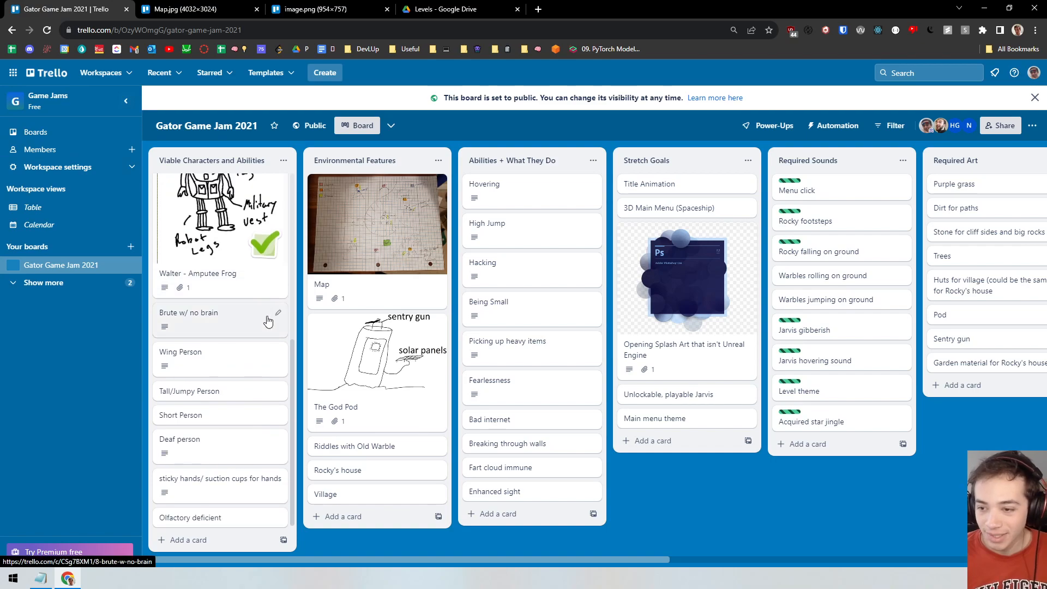
scroll(362, 355, right, 3)
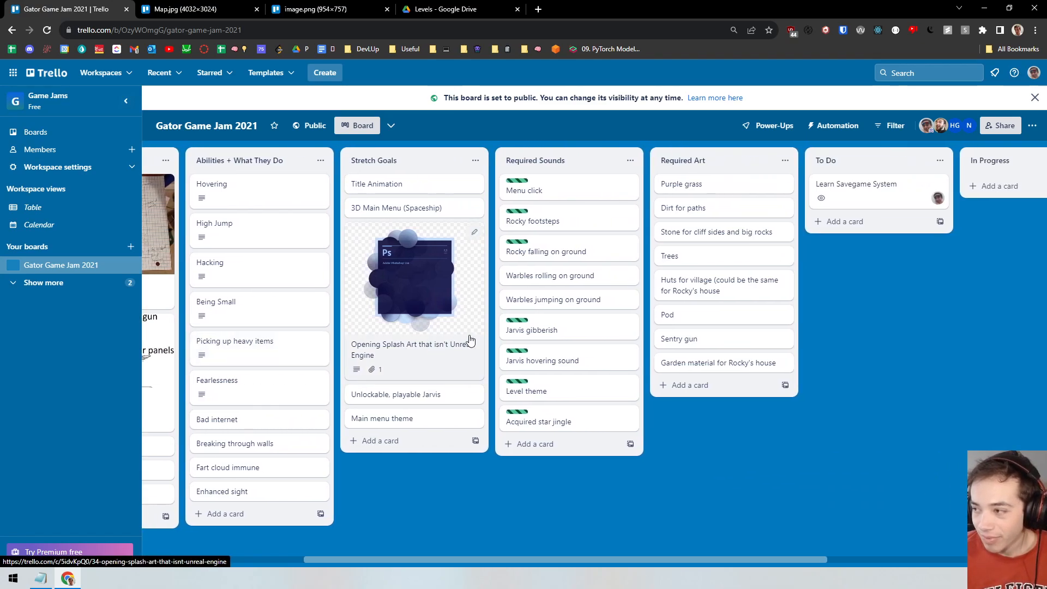
scroll(455, 339, left, 3)
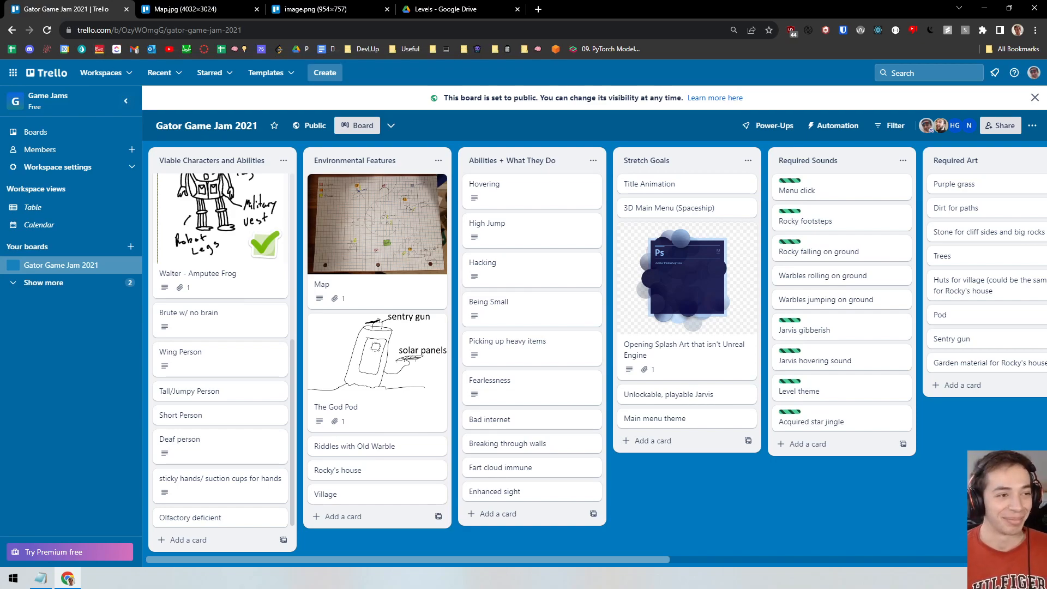
- Close the Gator Game Jam 2021 board, both map images and the Levels Drive folder to return to the Notepad plan
middle_click(54, 3)
middle_click(54, 4)
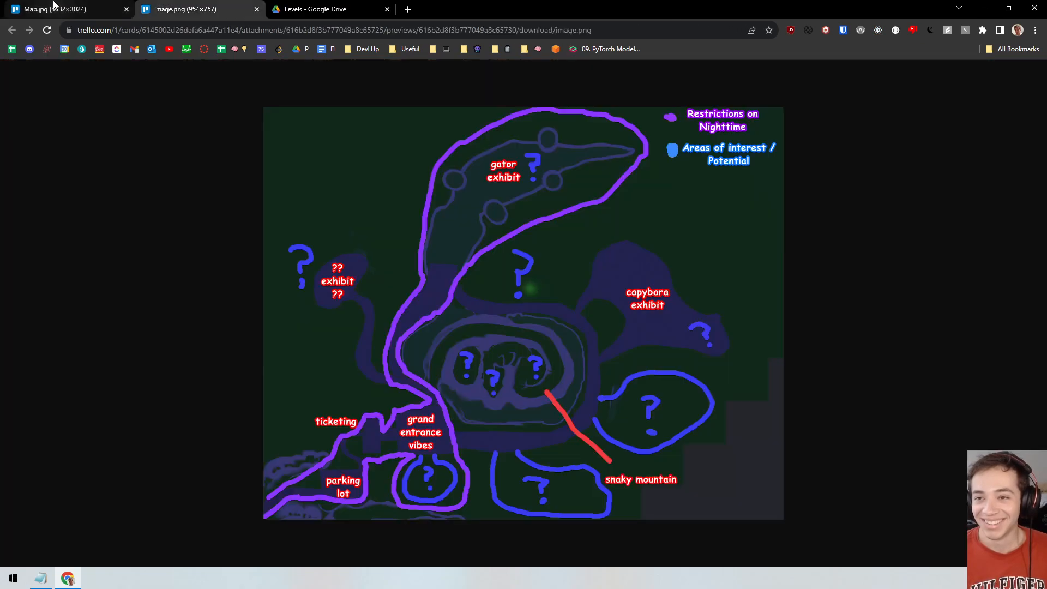
middle_click(70, 5)
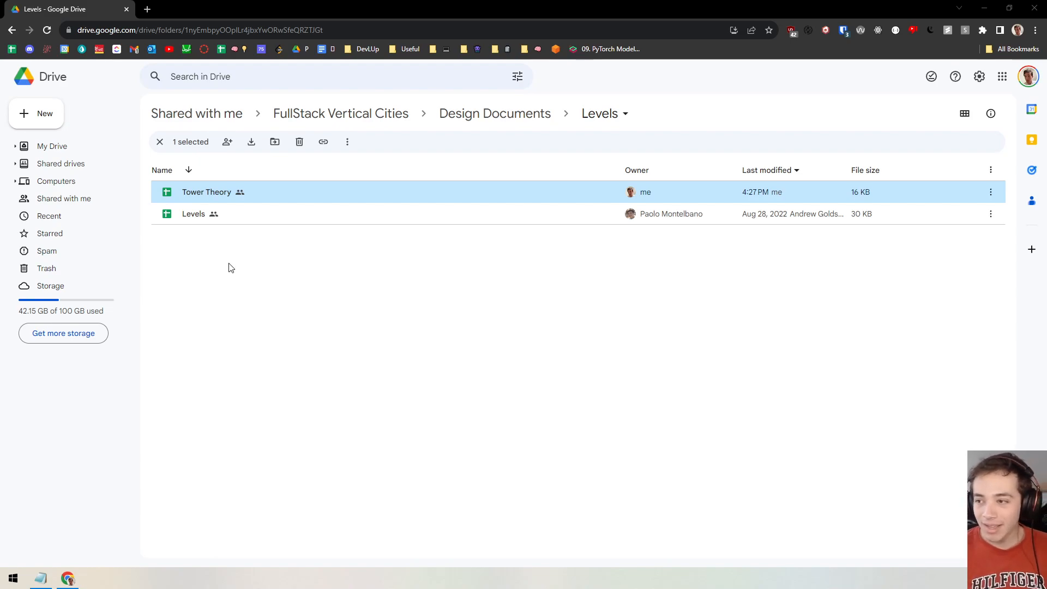
ctrl+click(330, 216)
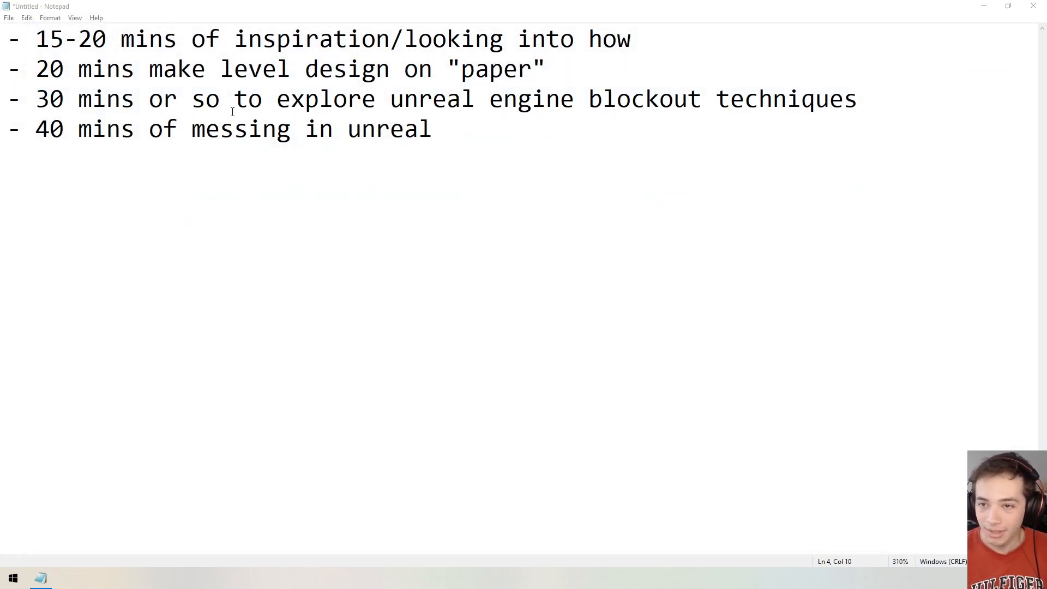
- Insert blank lines and a new empty bullet beneath the "15-20 mins of inspiration/looking into how" line
click(669, 38)
key(Return)
key(Return)
key(Return)
key(Return)
key(Return)
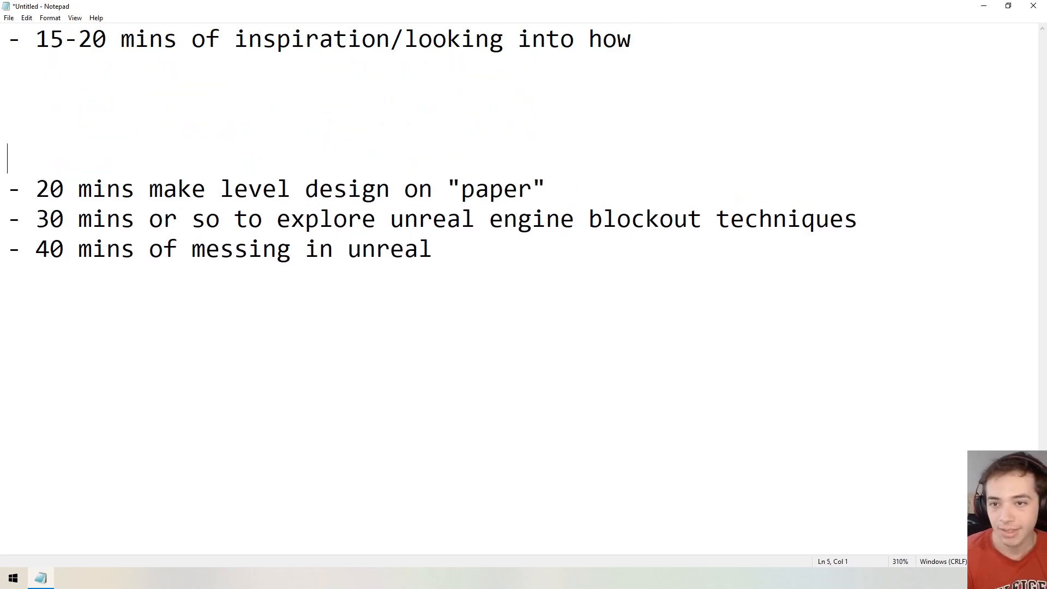
key(Return)
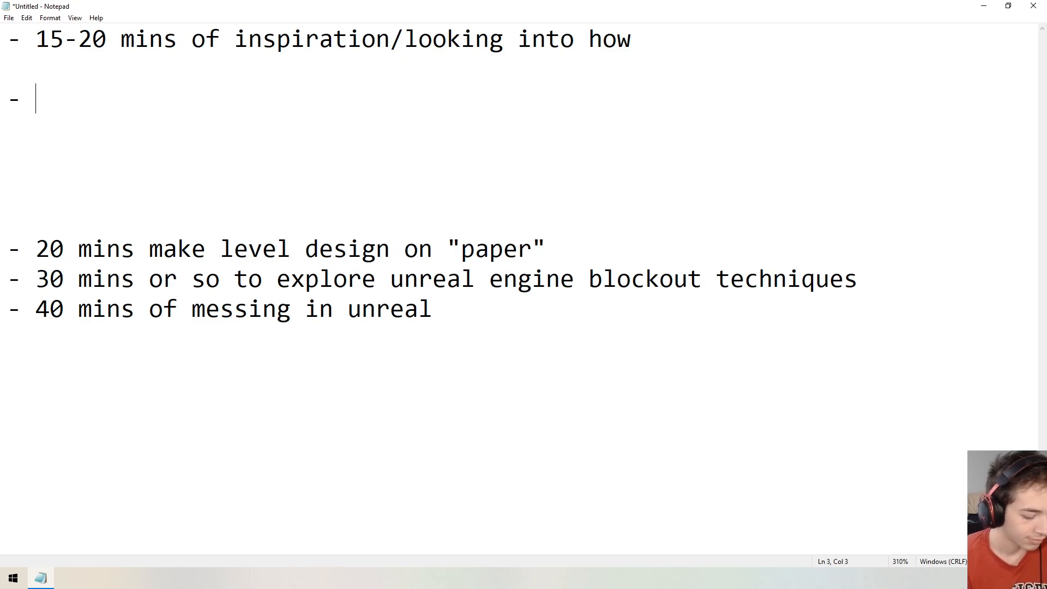
text(S)
key(BackSpace)
text(Slim)
key(BackSpace)
key(BackSpace)
key(BackSpace)
key(BackSpace)
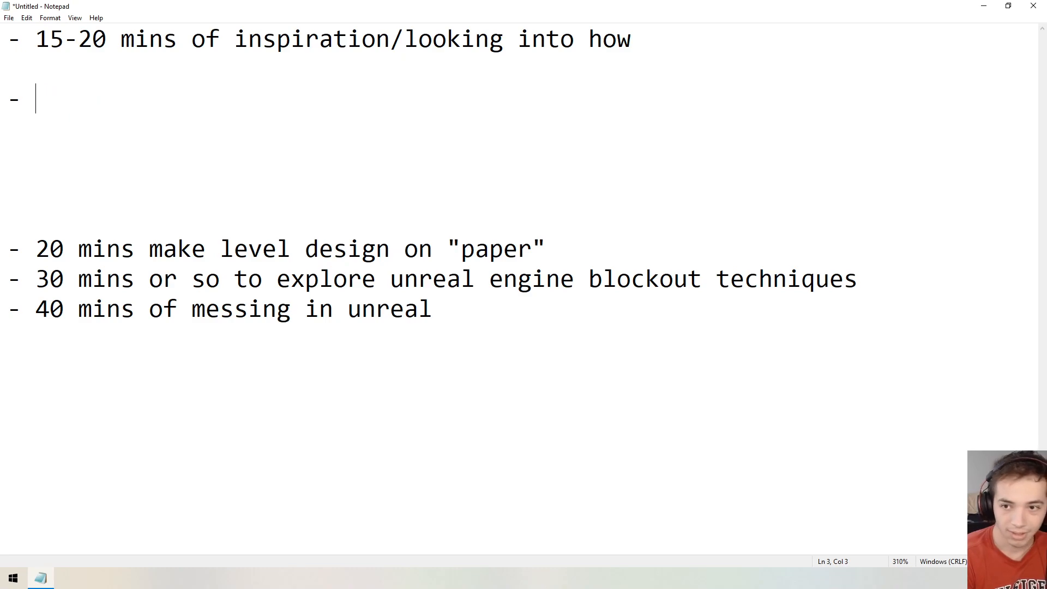
text(S)
key(BackSpace)
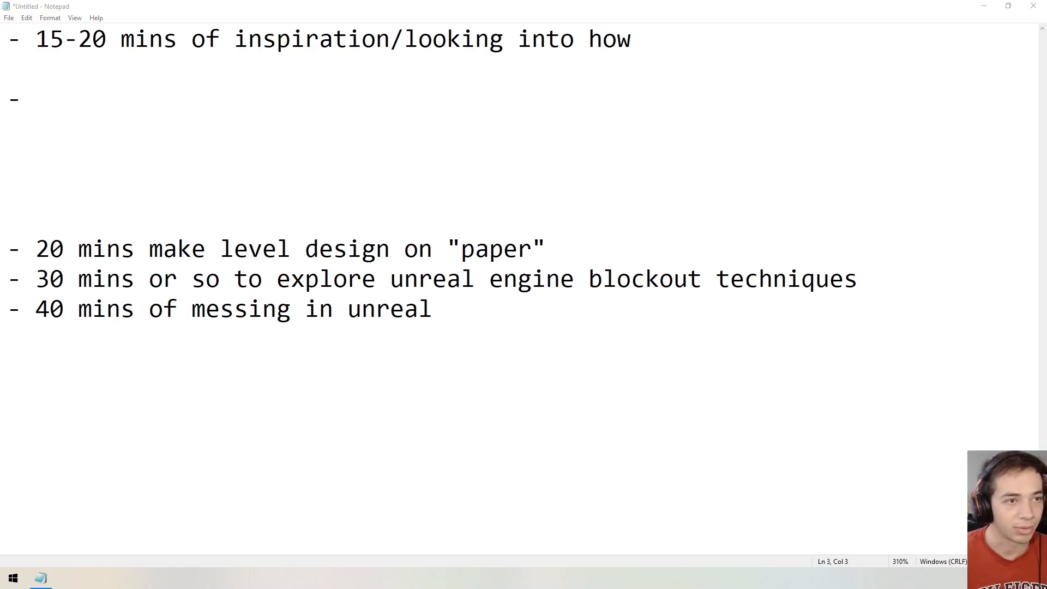
- Open the Let's Make a Game "Game Jam Theme Generator" search result and place the browser side by side with the notes
drag(305, 578, 462, 12)
click(180, 281)
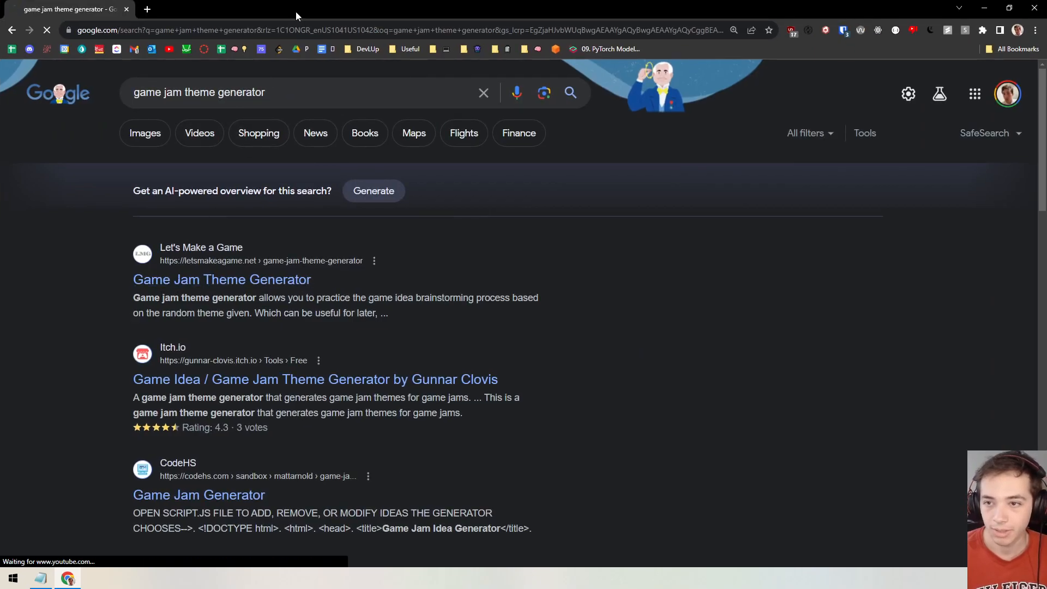
drag(272, 11, 1044, 184)
click(334, 175)
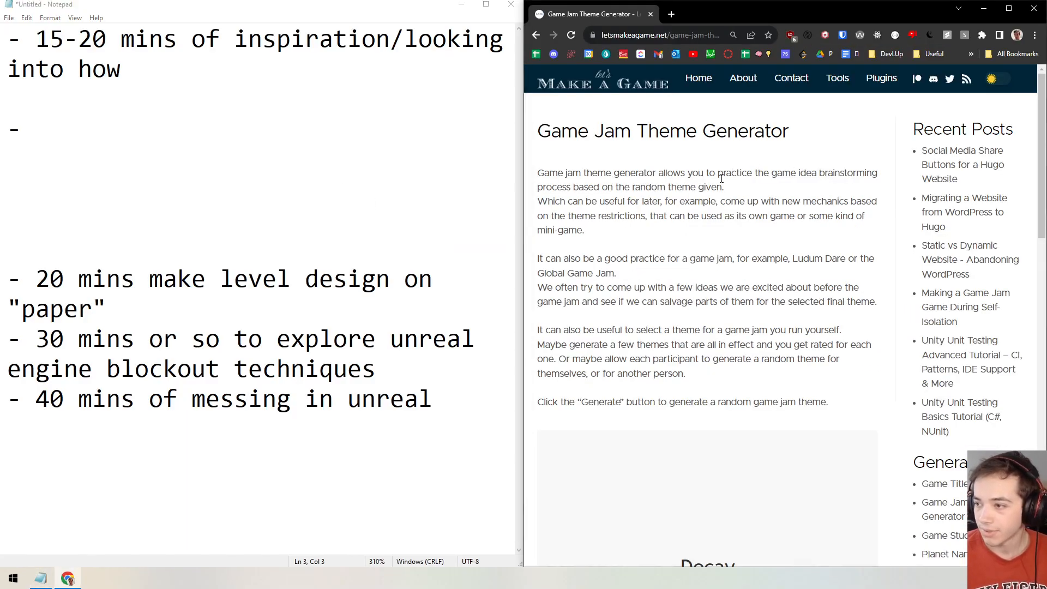
- Generate a random game jam theme and write "A Small World" in the empty bullet of the notes
scroll(697, 272, down, 8)
click(721, 184)
scroll(714, 272, up, 4)
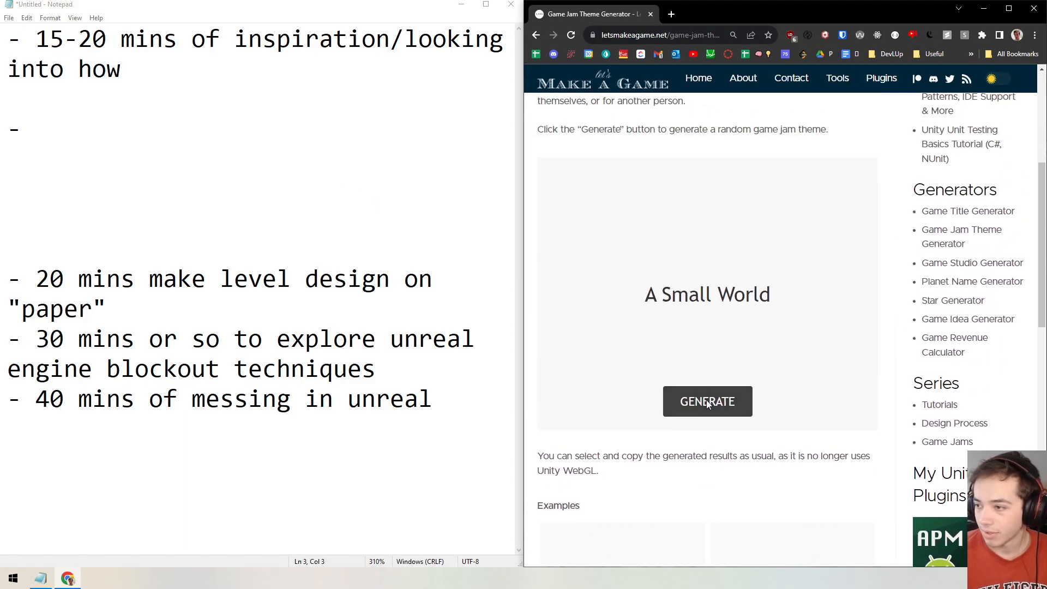
click(109, 124)
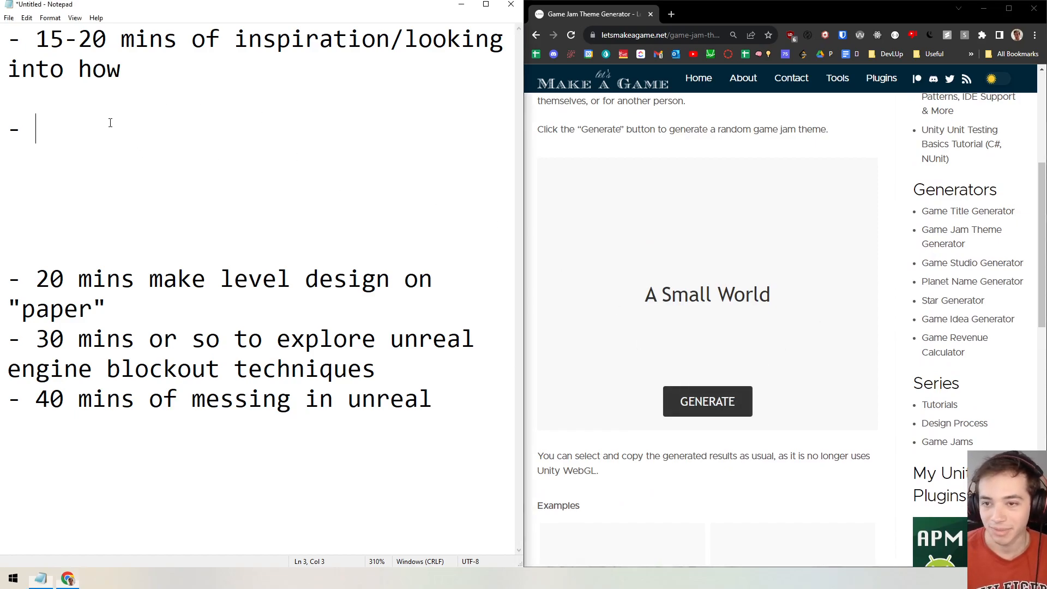
text(A Small World)
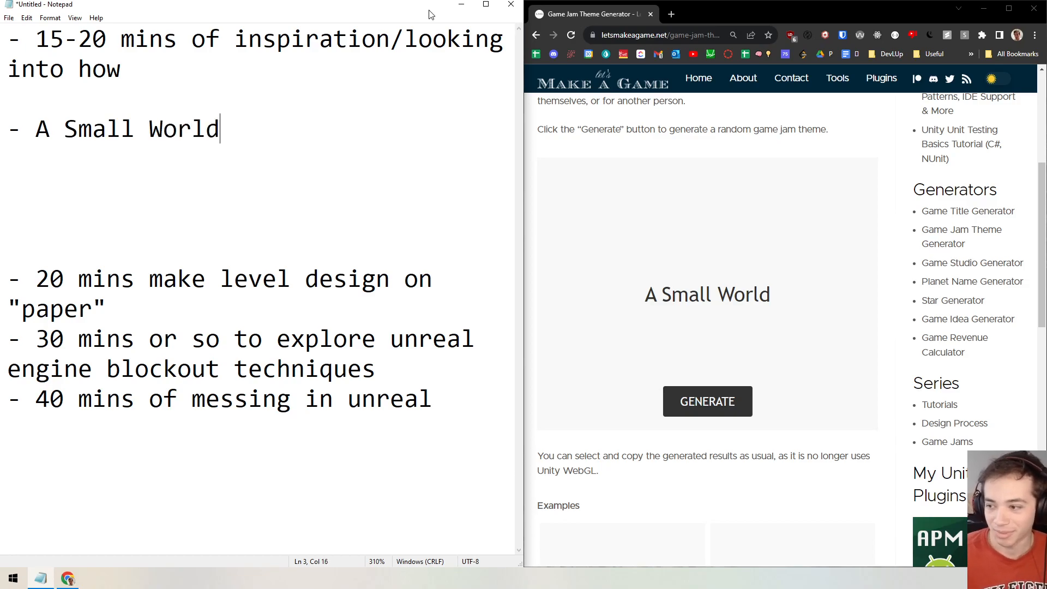
- Generate several more random themes and add the bullet "- Stuck in a loop" under "A Small World"
click(706, 414)
click(706, 413)
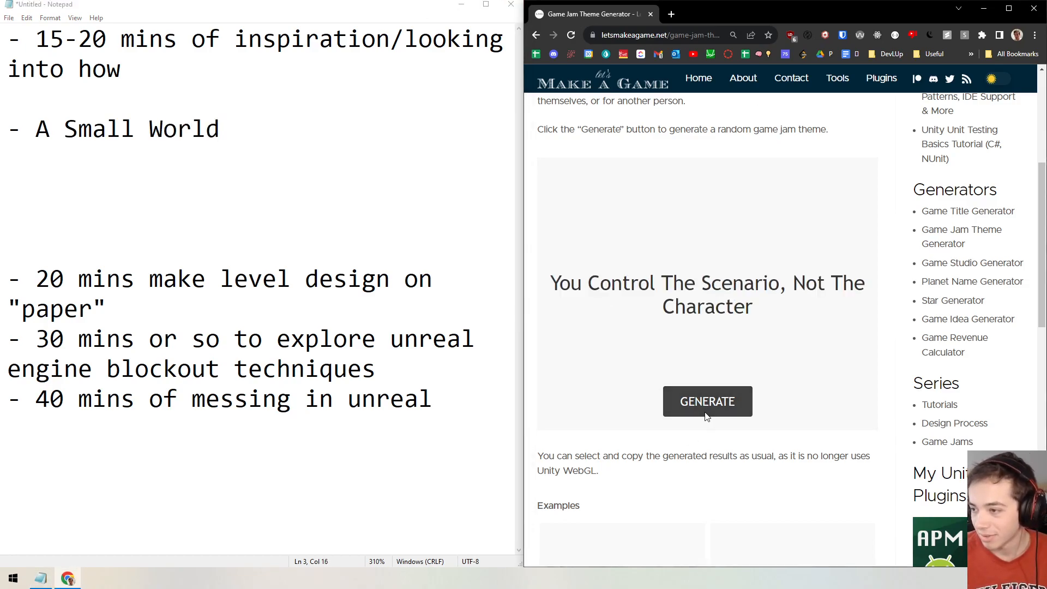
click(693, 415)
click(683, 415)
click(682, 415)
click(682, 415)
click(682, 415)
click(235, 134)
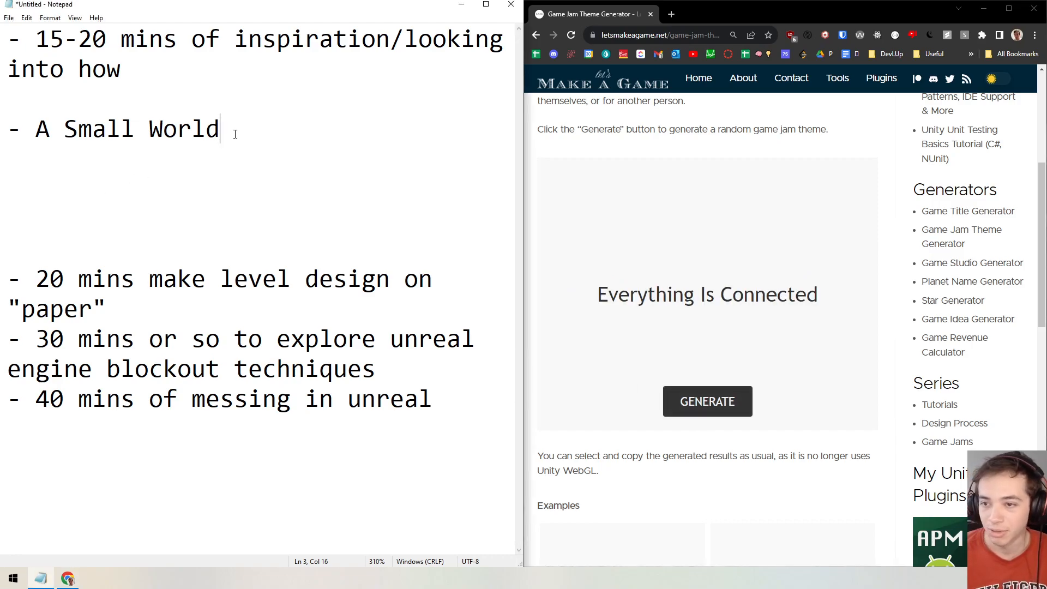
key(Return)
text(- Stuck in a loop)
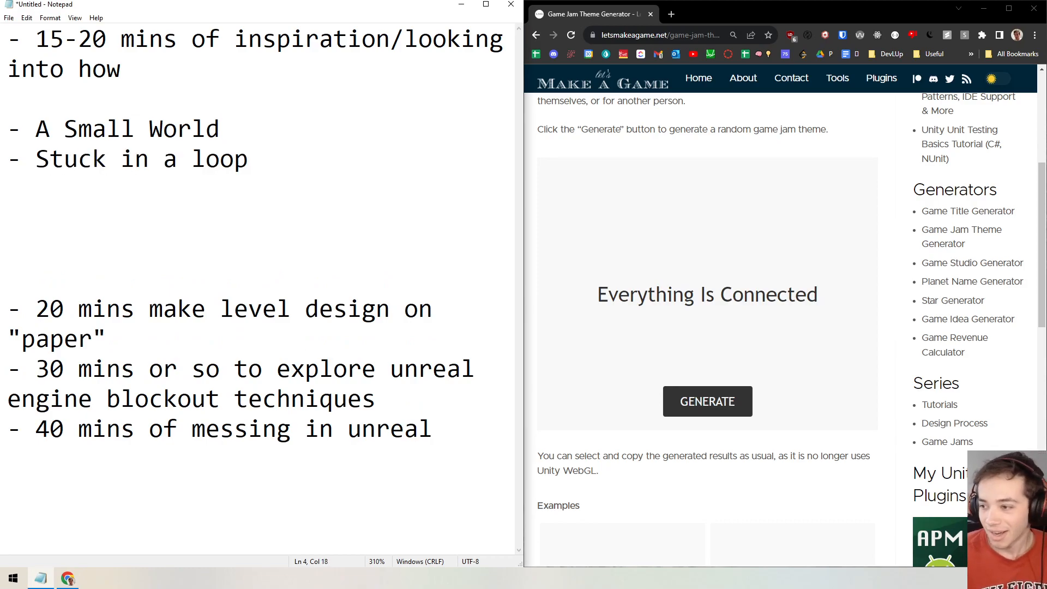
- Generate a few further random themes and compare them with the "Stuck in a loop" idea in the notes
drag(252, 158, 8, 158)
click(675, 403)
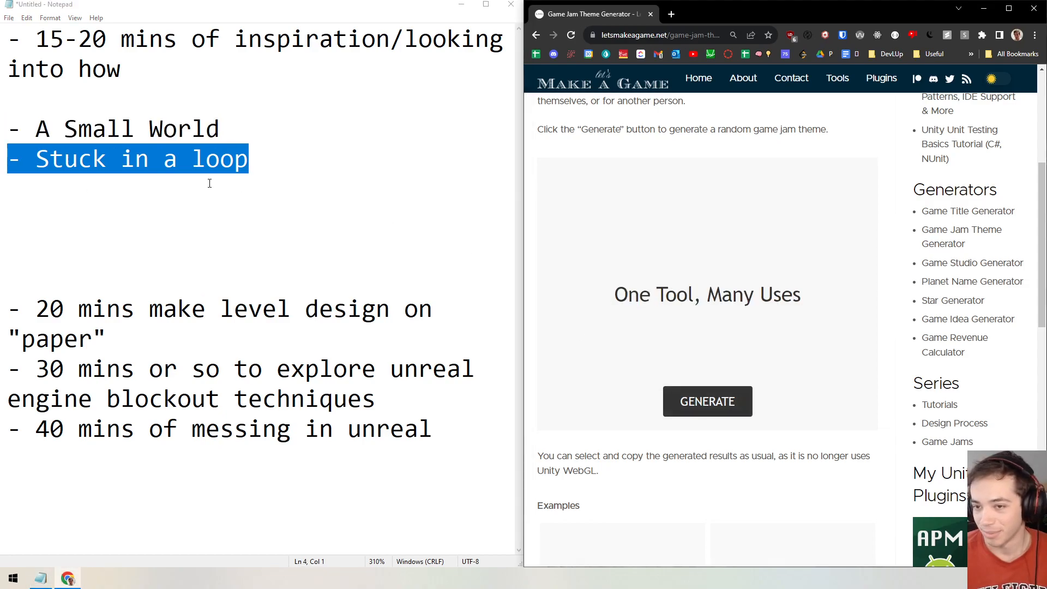
click(708, 406)
click(299, 172)
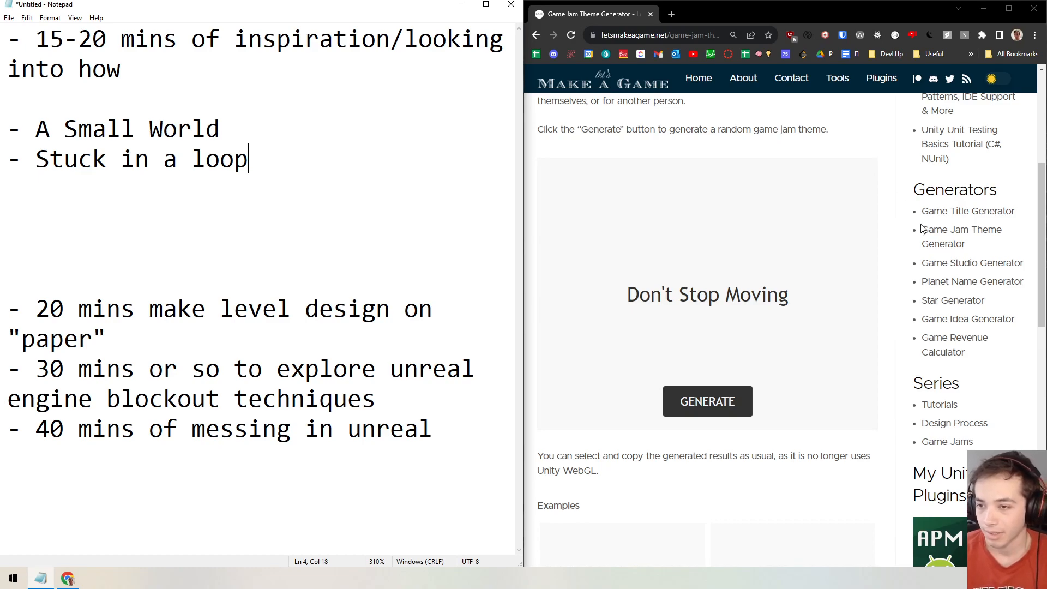
click(733, 397)
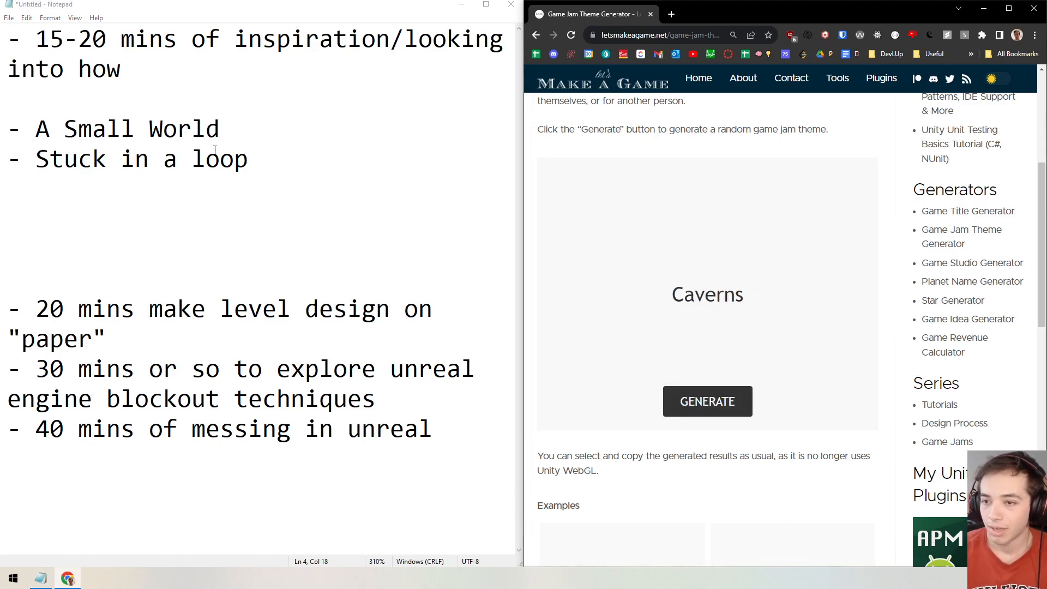
click(243, 163)
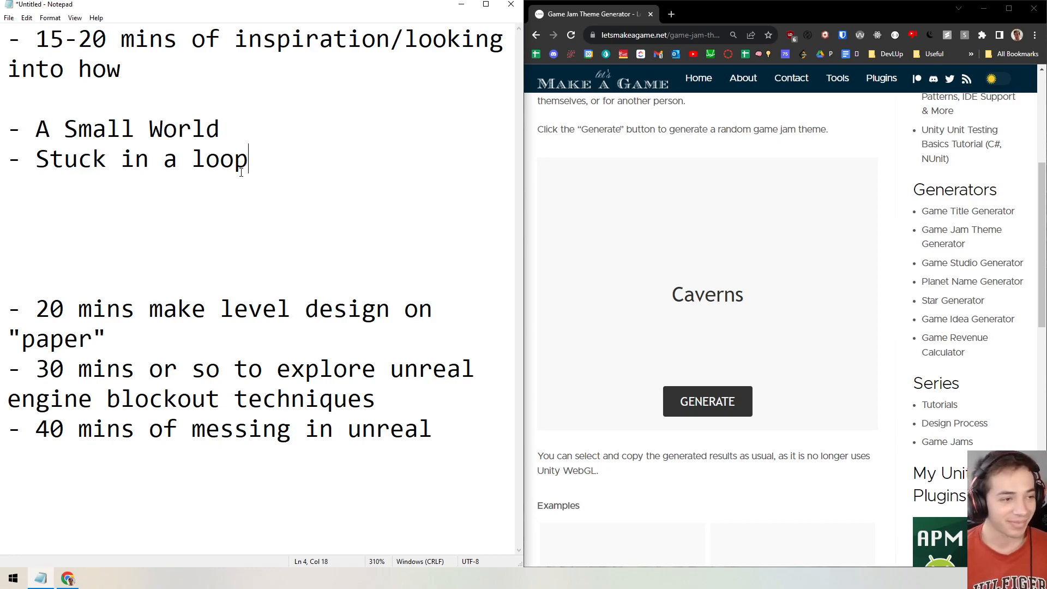
- Generate new random themes and add the bullet "- Everything has a cost" to the theme list
click(707, 405)
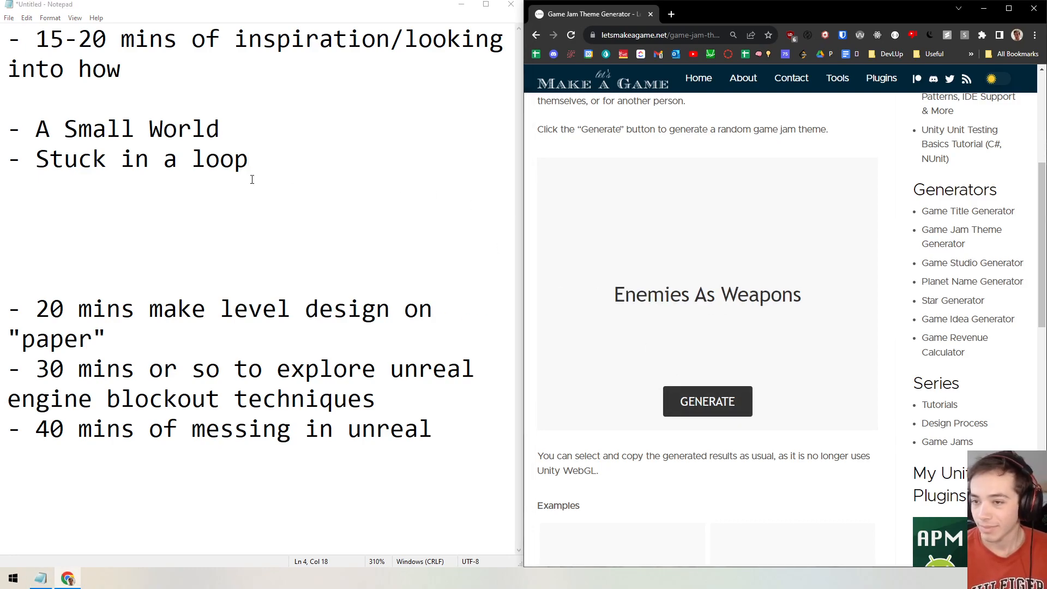
click(727, 404)
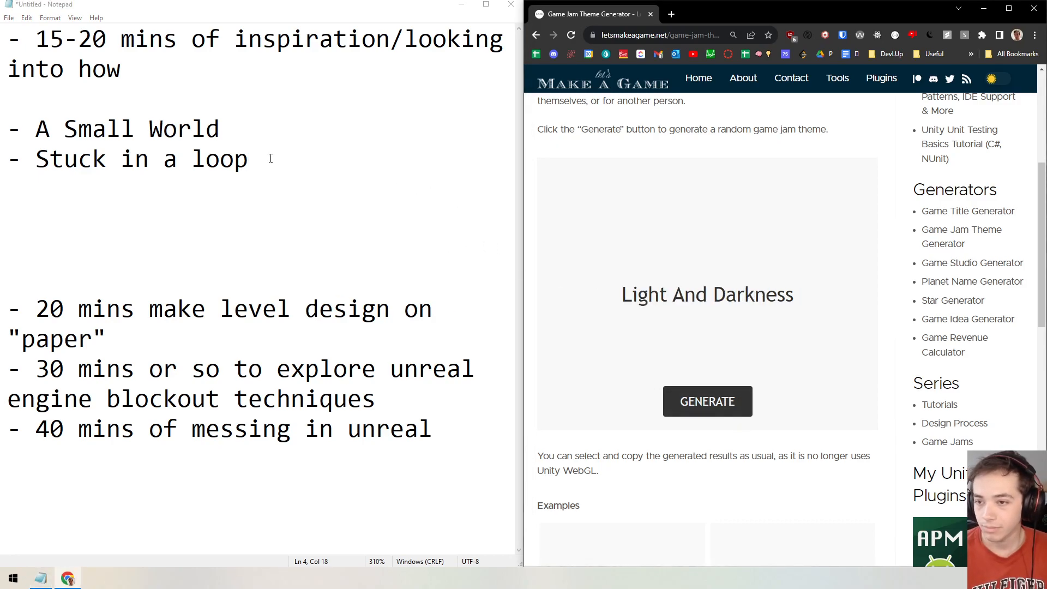
click(728, 404)
click(721, 404)
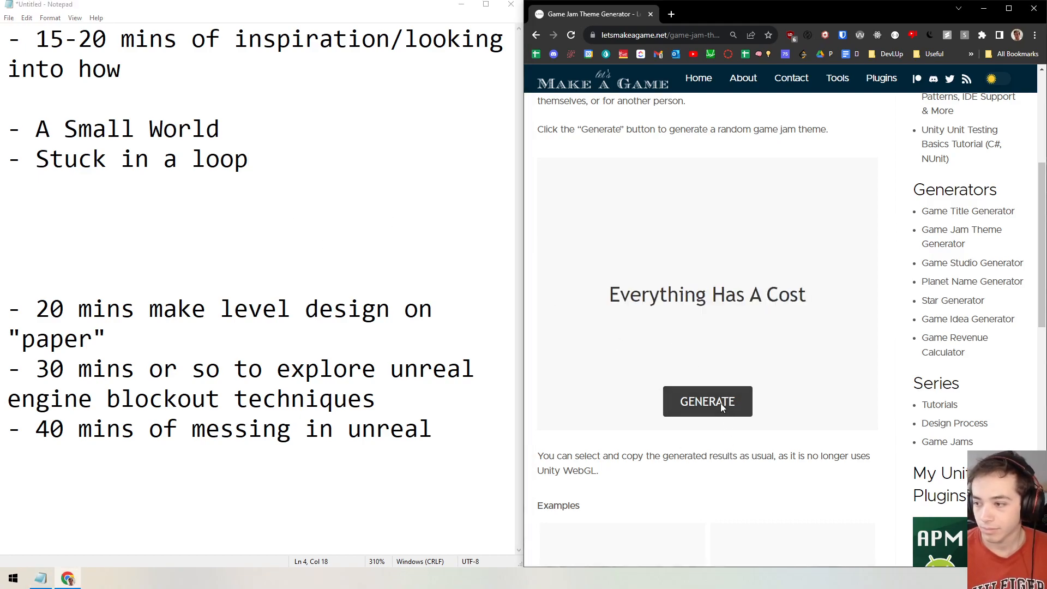
key(alt+Tab)
key(Return)
text(- Everythi)
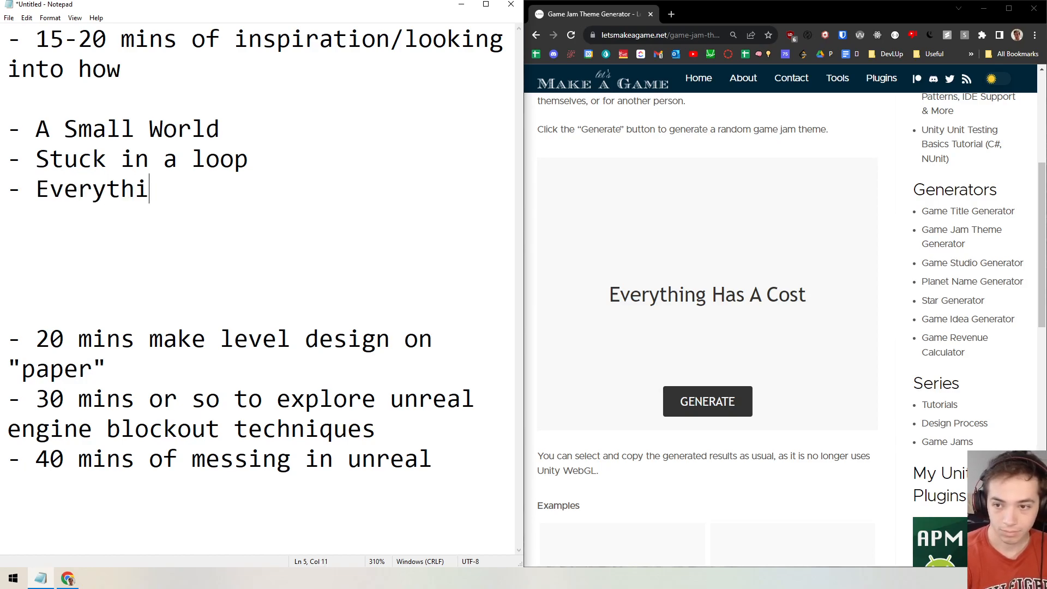
text(ng has a cost)
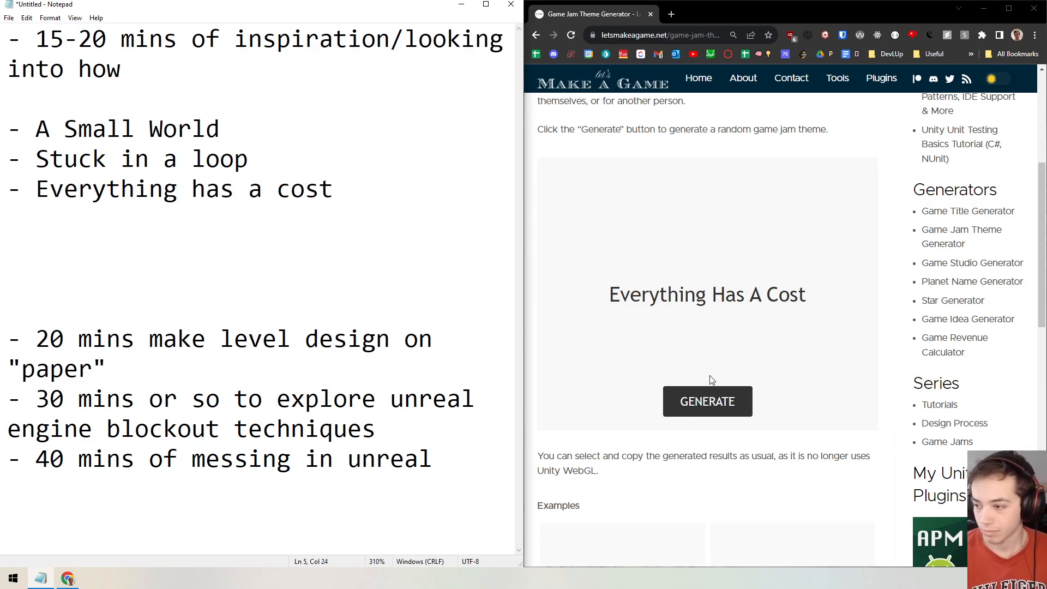
- Generate another random theme and add the bullet "- Mirror" to the theme list
click(711, 408)
click(711, 407)
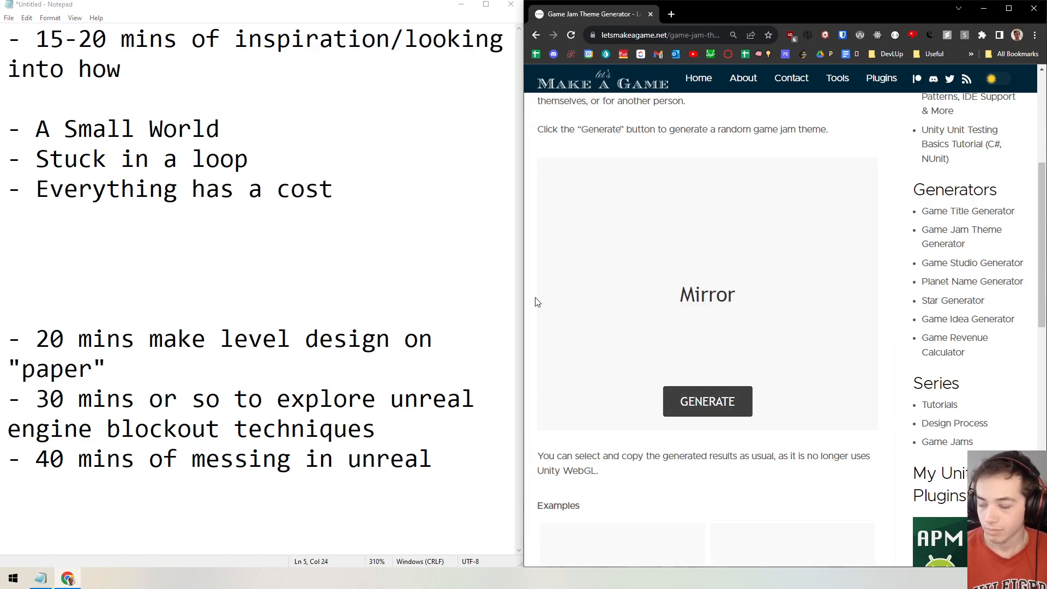
click(40, 578)
key(Return)
text(- Mirror)
- Generate further random themes and add the bullet "- Caverns" to the end of the theme list
click(721, 402)
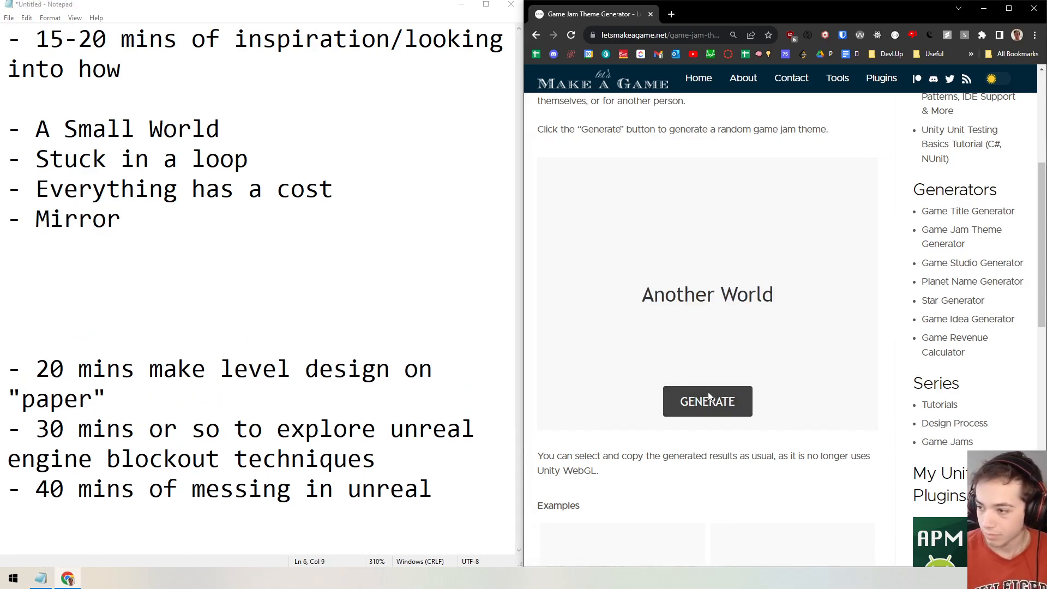
click(688, 402)
click(688, 403)
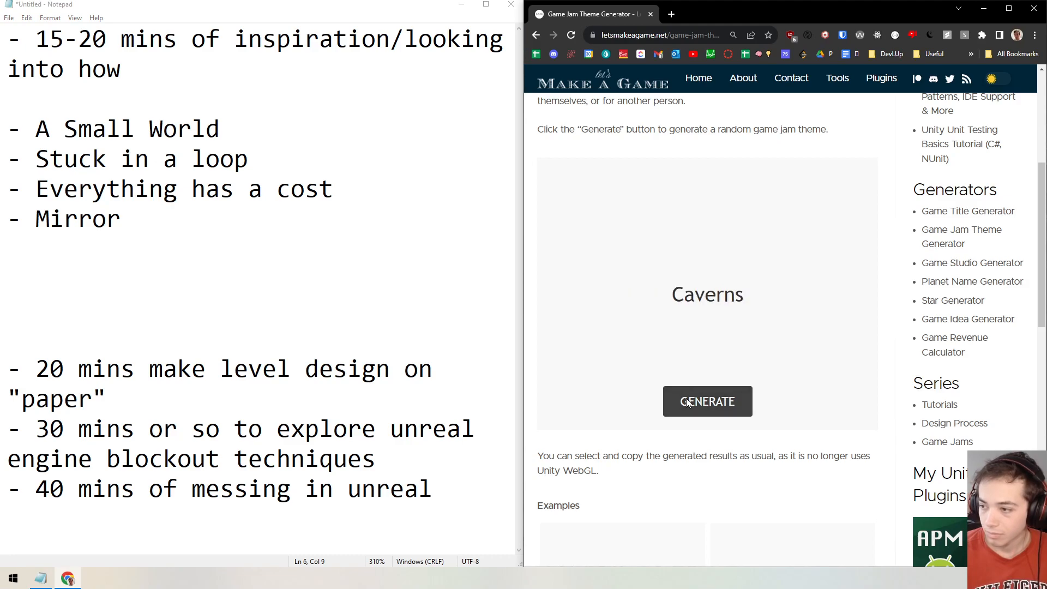
click(215, 227)
click(708, 402)
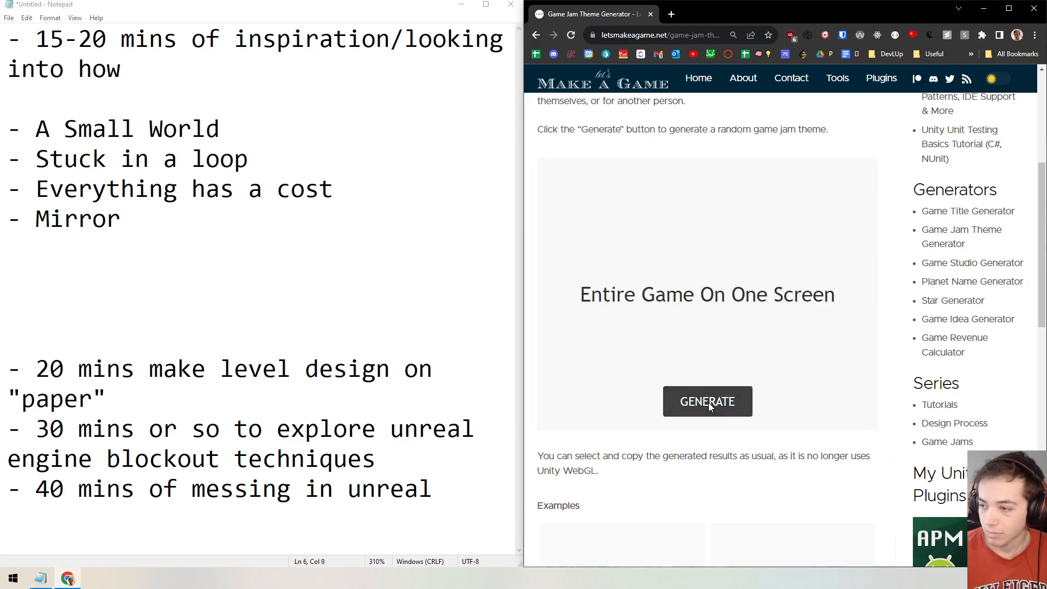
click(202, 215)
key(Return)
text(- Caverns)
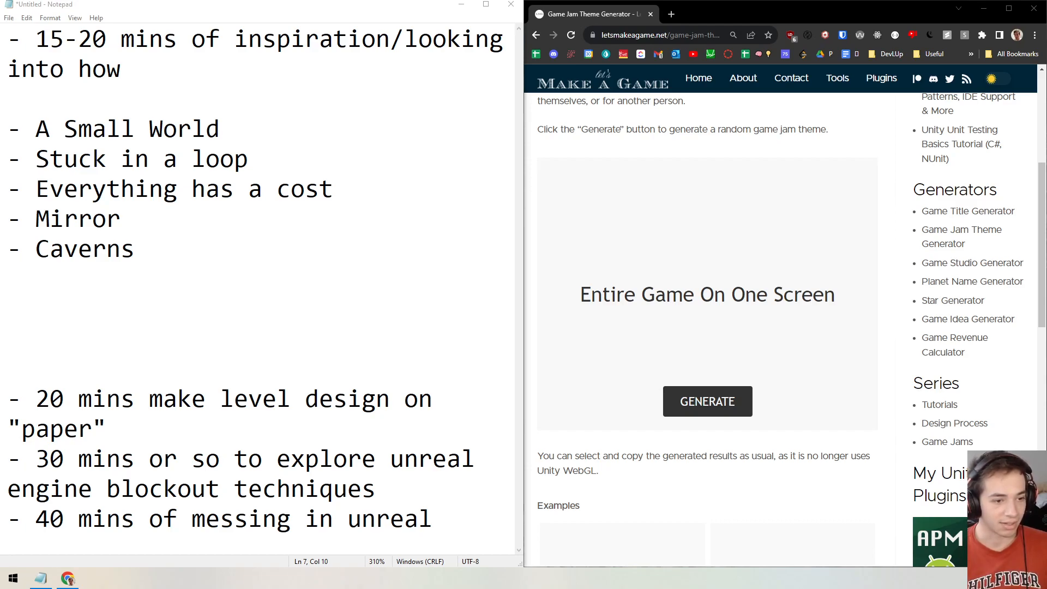
drag(179, 261, 11, 123)
click(222, 234)
drag(183, 248, 10, 128)
click(191, 131)
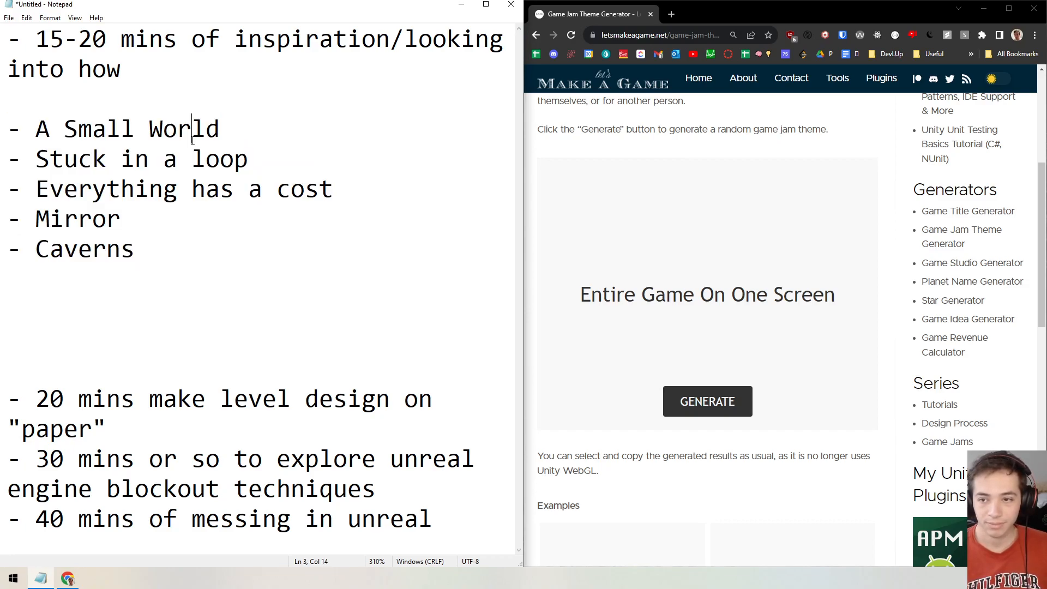
click(230, 133)
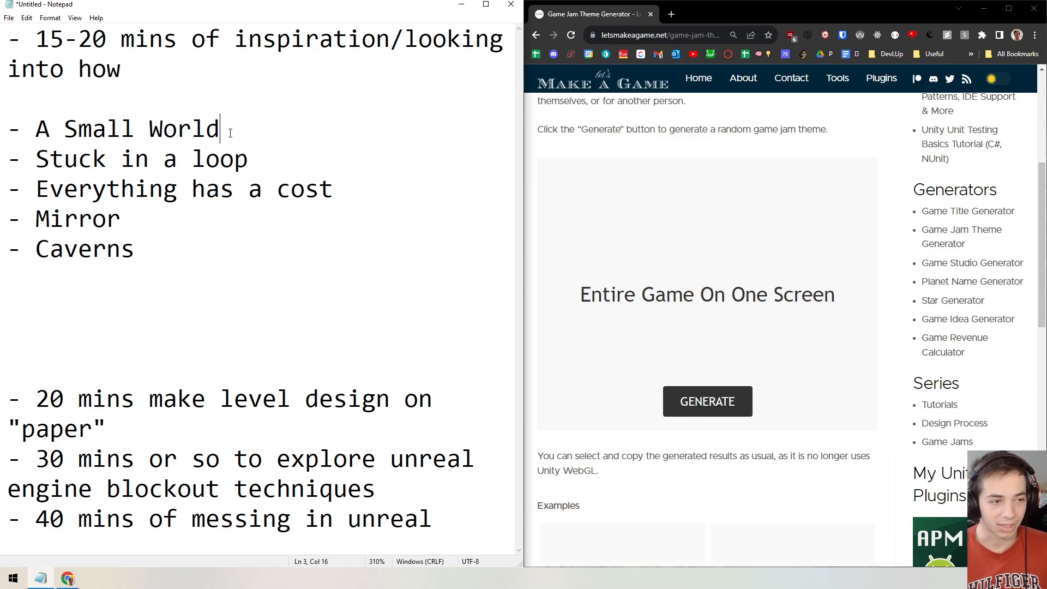
- Delete the four themes below "A Small World" and the surplus blank lines, leaving one empty line before the 20-minute item
drag(164, 248, 8, 158)
key(BackSpace)
key(Down)
key(Down)
key(BackSpace)
key(BackSpace)
key(BackSpace)
click(42, 154)
key(BackSpace)
click(22, 100)
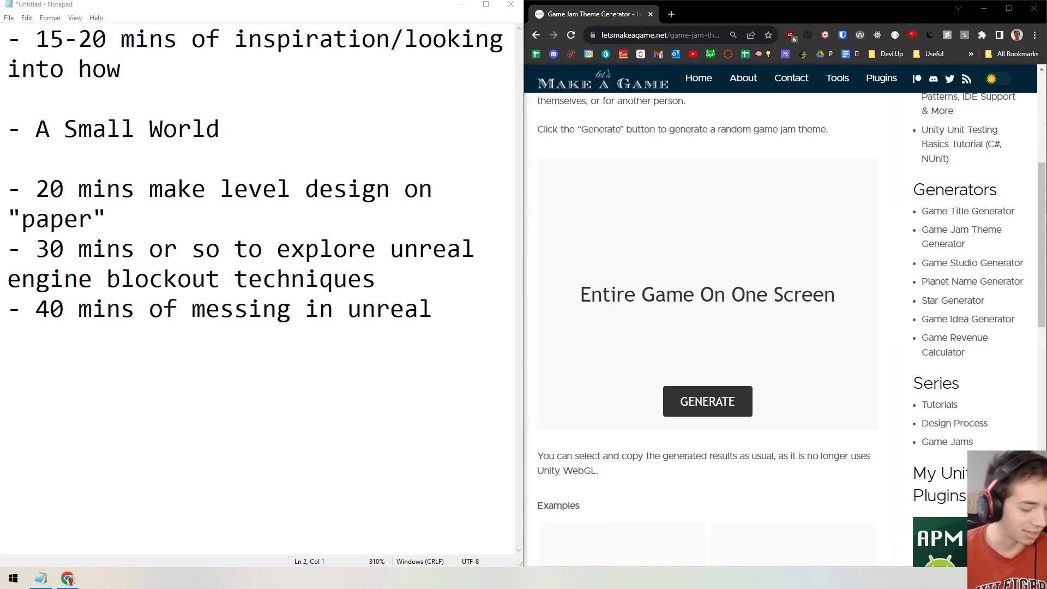
- Select the whole "- A Small World" line in the notes to mark it as the chosen theme
click(229, 129)
click(269, 150)
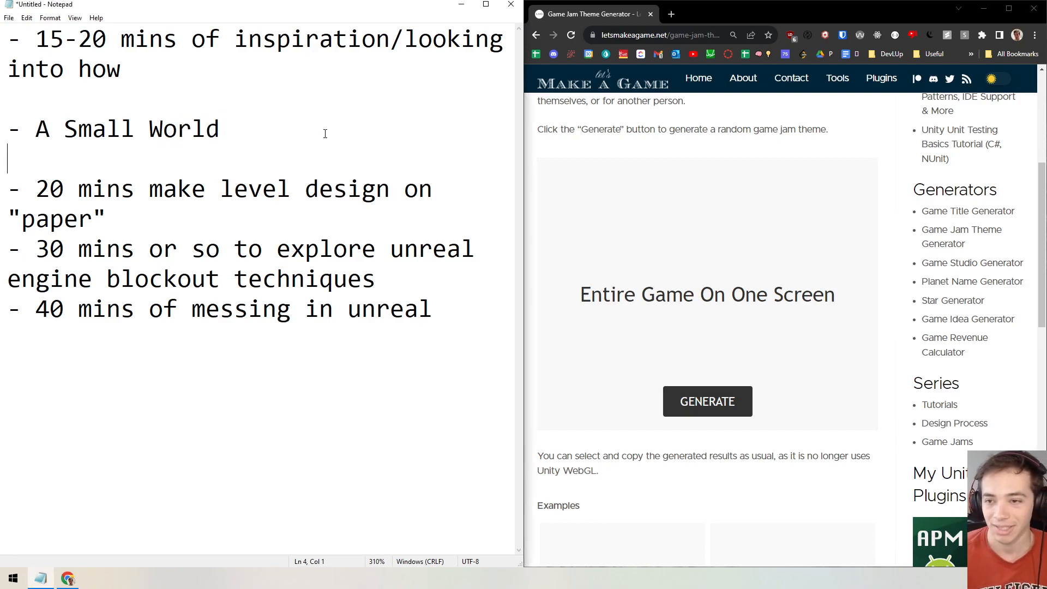
click(304, 110)
drag(221, 129, 12, 133)
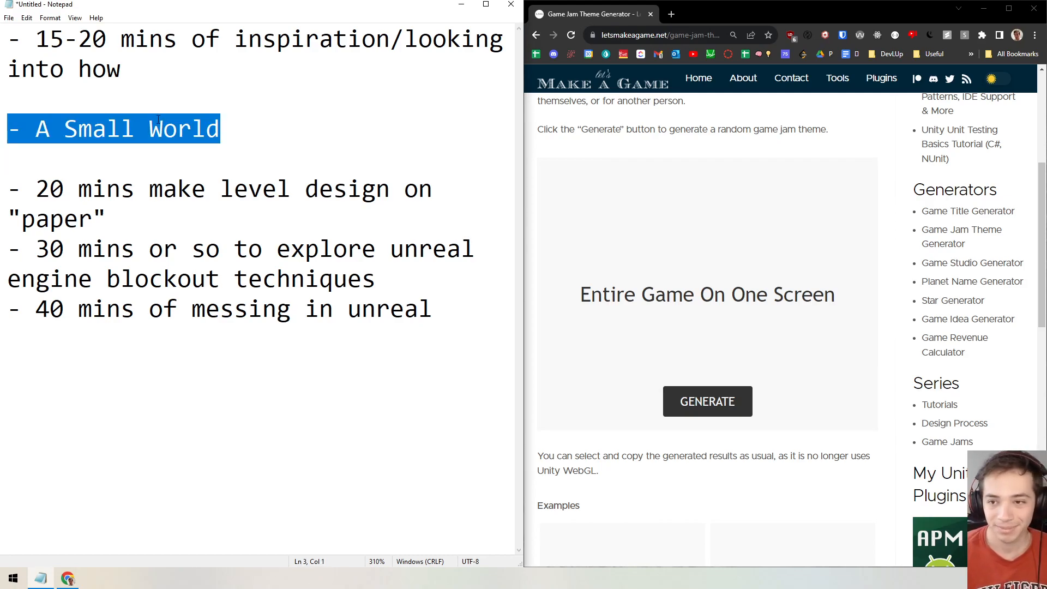
click(221, 129)
drag(221, 130, 3, 128)
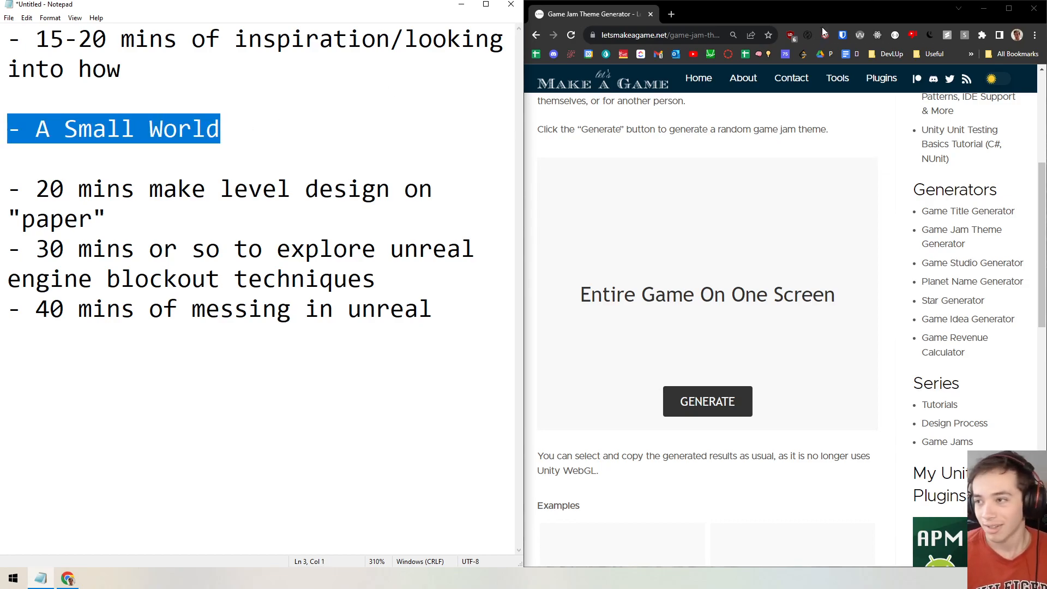
- Open Paint with a blank canvas beside the notes and place a small brush dot on it
click(670, 17)
click(781, 14)
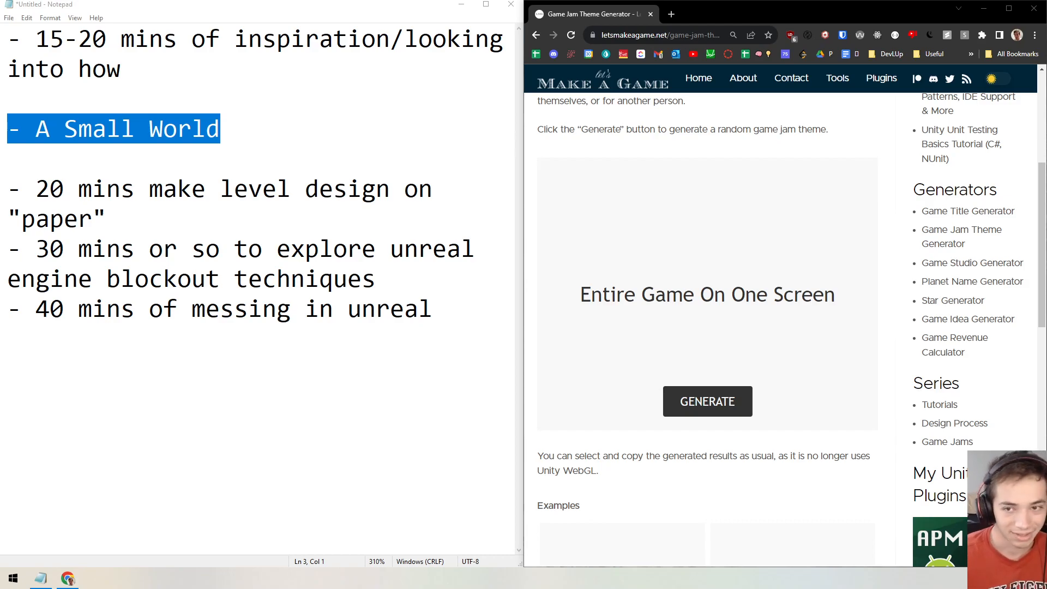
mouse_move(0, 337)
mouse_down()
mouse_move(661, 40)
mouse_move(825, 5)
mouse_move(1045, 114)
mouse_move(1046, 137)
mouse_up()
click(164, 174)
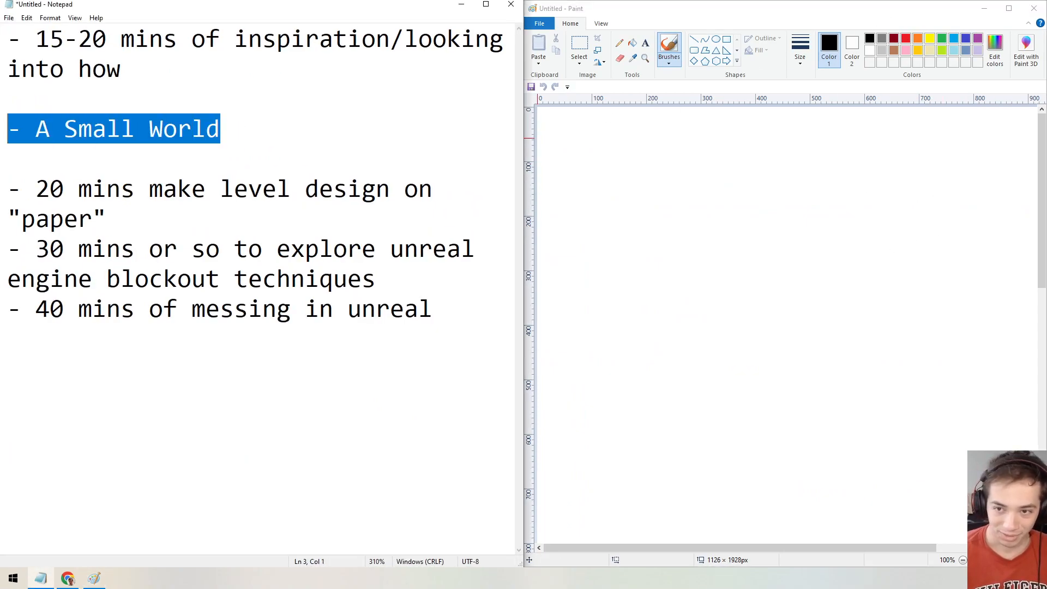
click(699, 218)
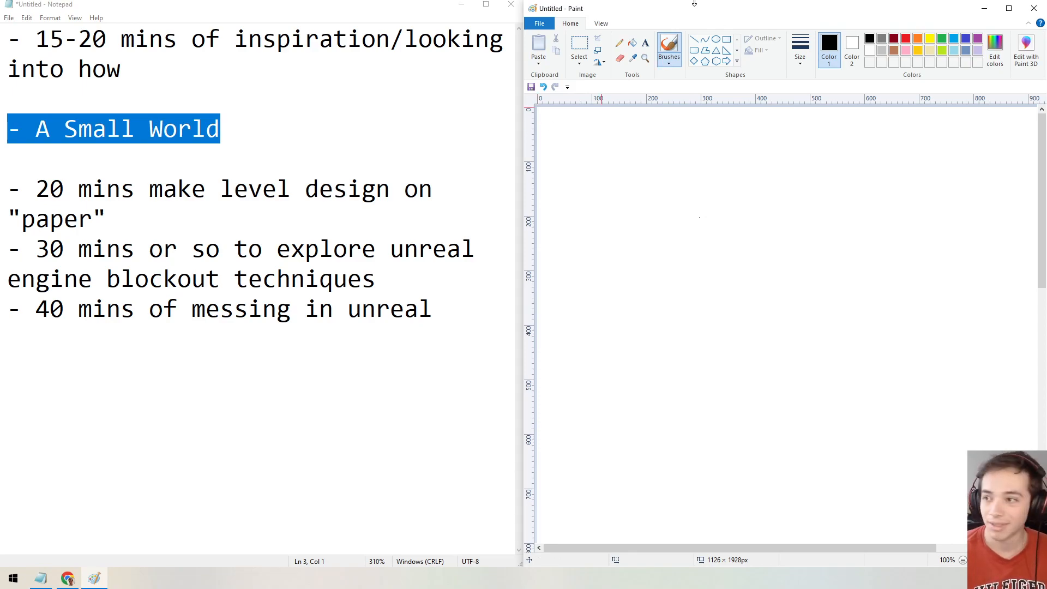
click(562, 402)
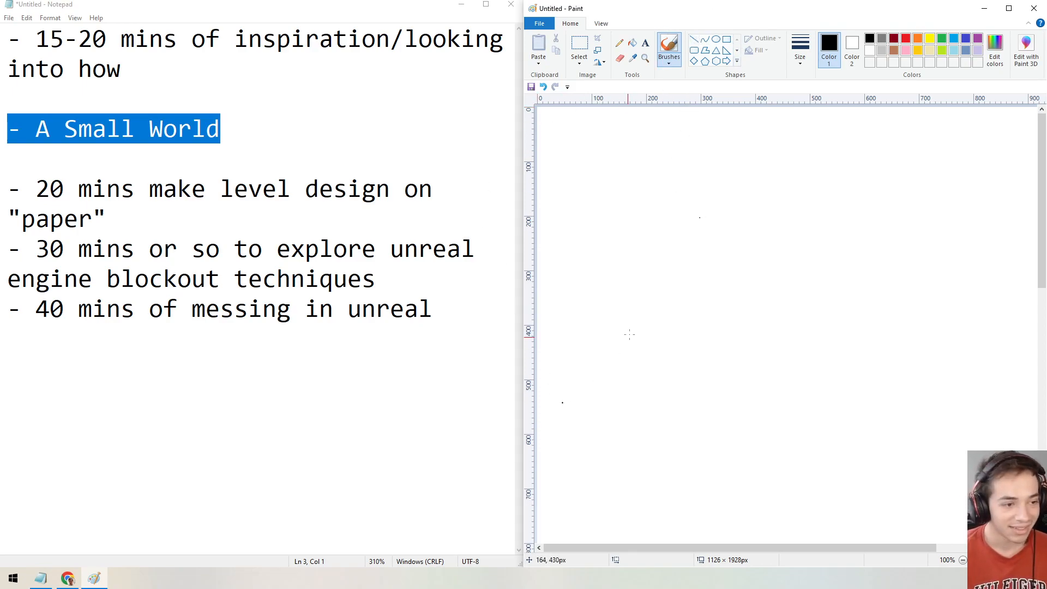
click(645, 43)
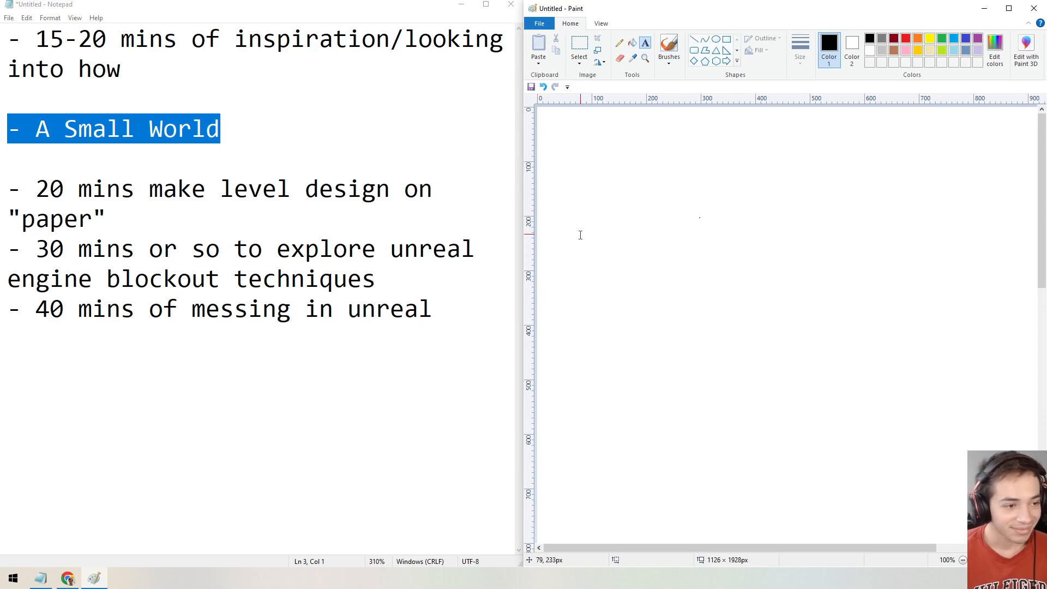
click(669, 46)
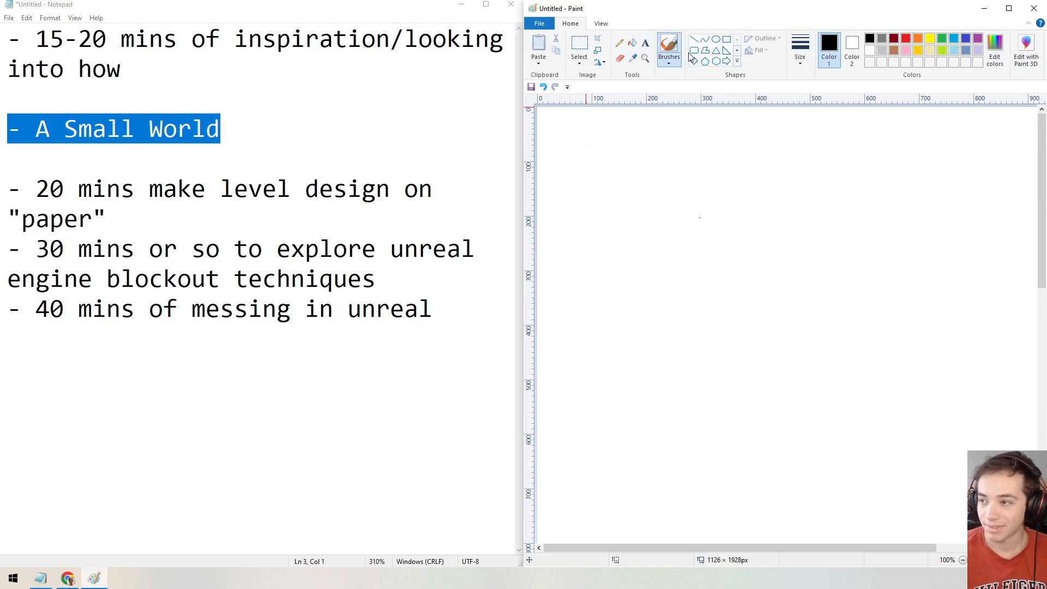
click(727, 39)
- Add a text box about 314 × 73 px near the canvas's upper-left corner with the heading "Paradigms:"
click(646, 43)
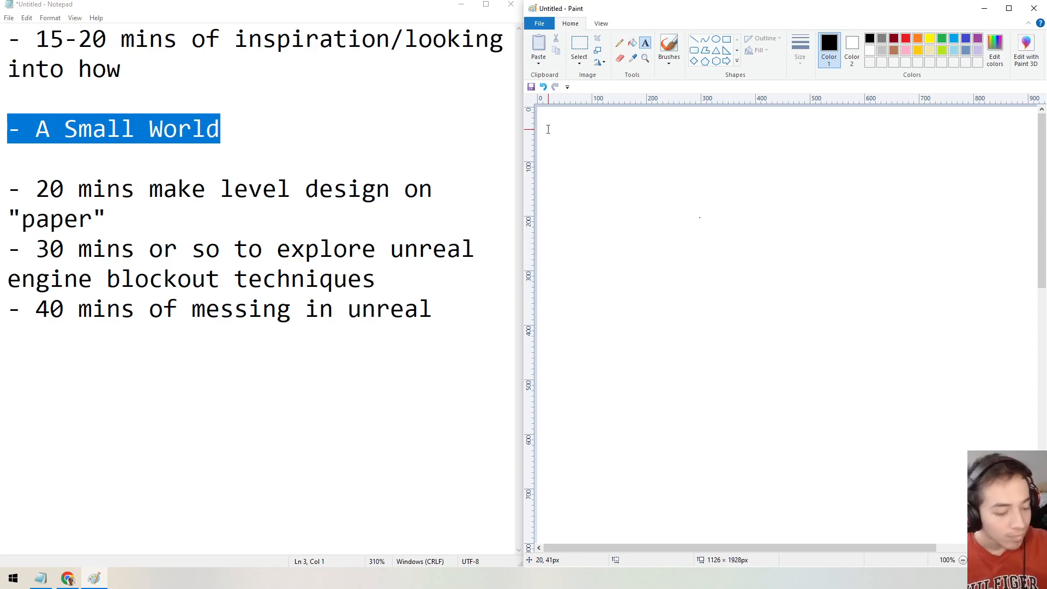
drag(554, 120, 646, 131)
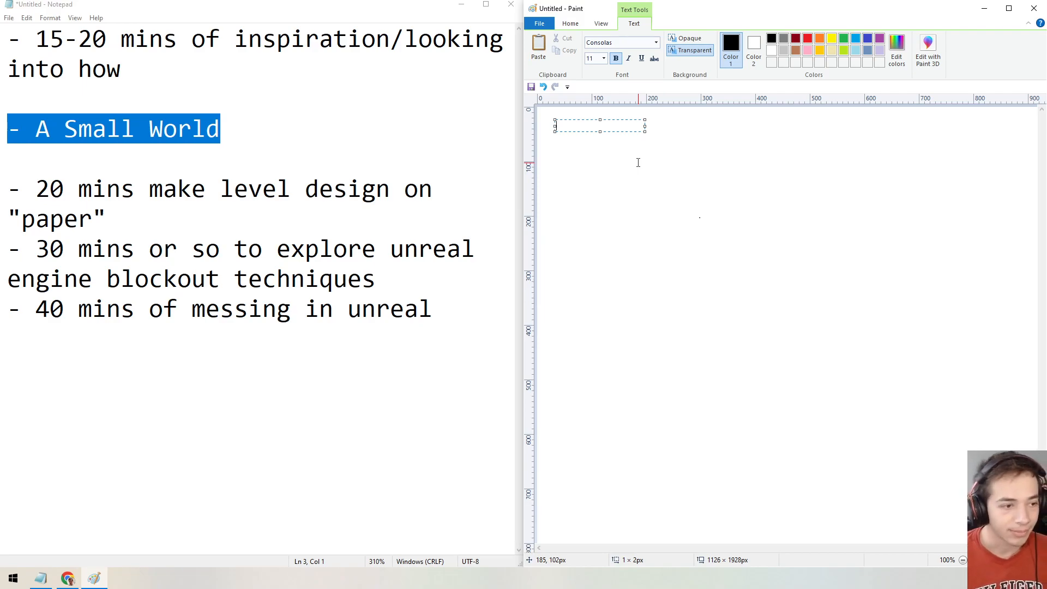
click(642, 128)
drag(643, 129, 722, 156)
text(Paradigms)
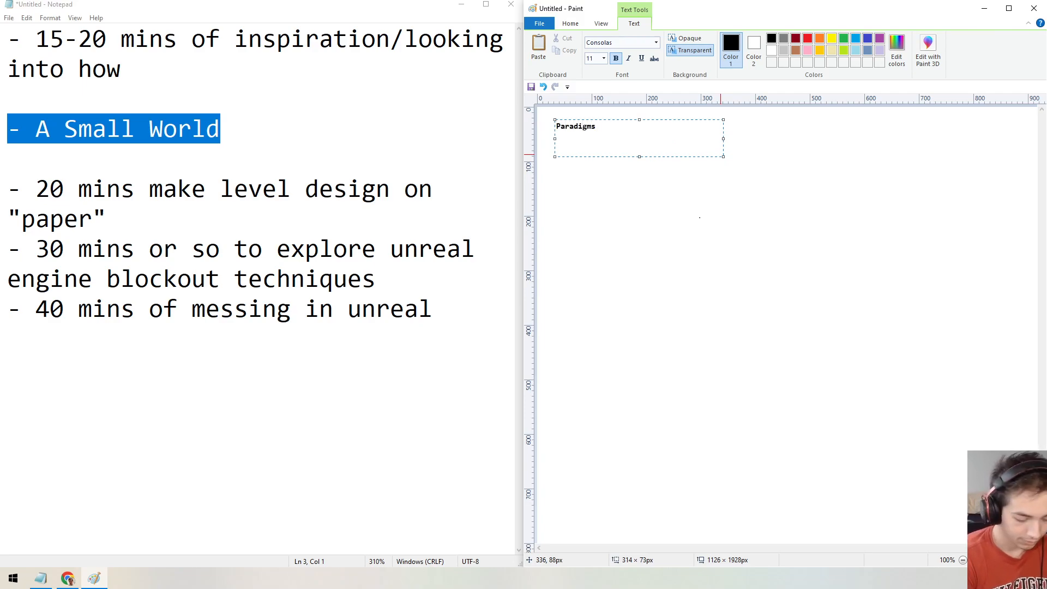
text(:)
key(Return)
- Enlarge the text box to about 872 × 154 px and add a "Literal" heading with the bullet "- The world is small, you are big"
text(Literal -)
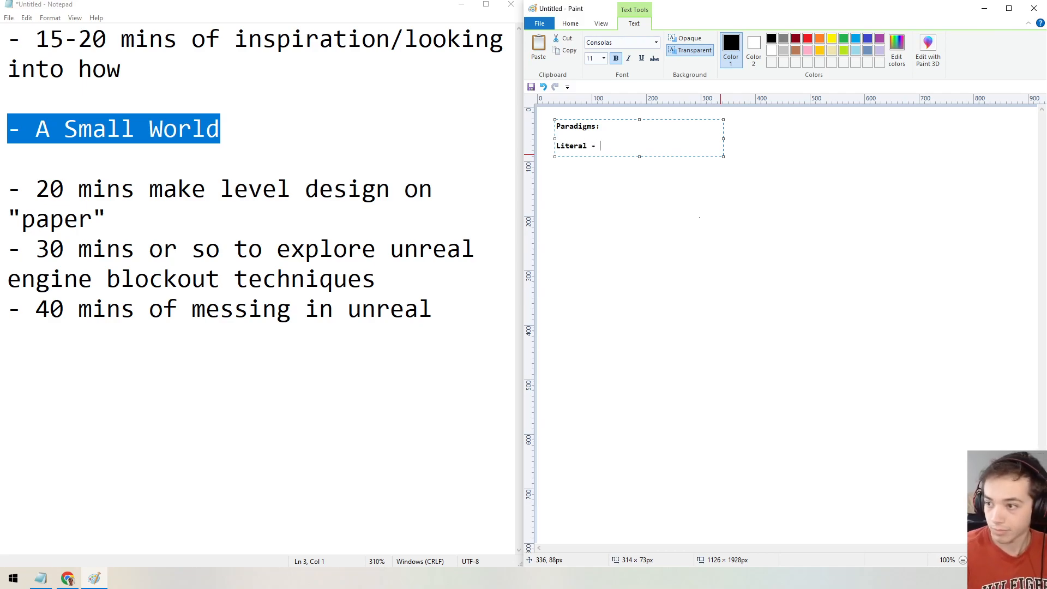
mouse_move(723, 156)
mouse_down()
mouse_move(778, 175)
mouse_move(1028, 200)
mouse_up()
text(- The world is)
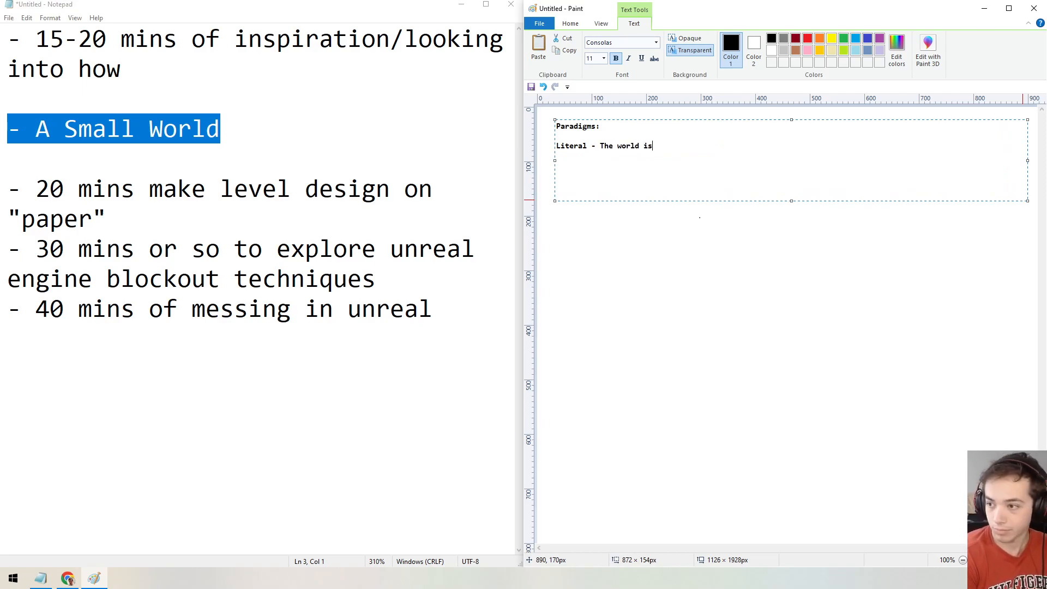
text( small, you are big)
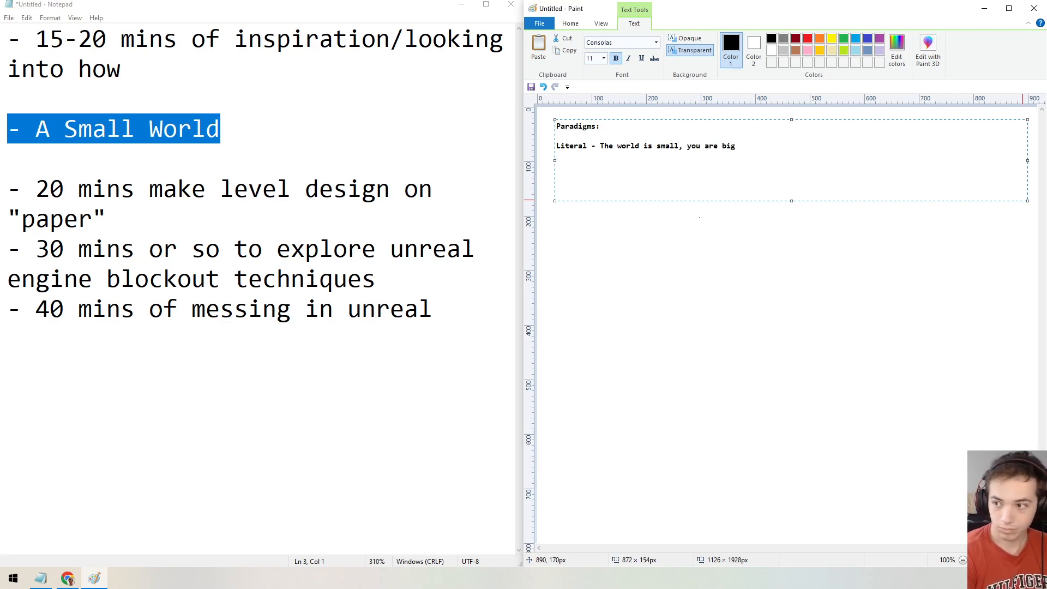
key(Return)
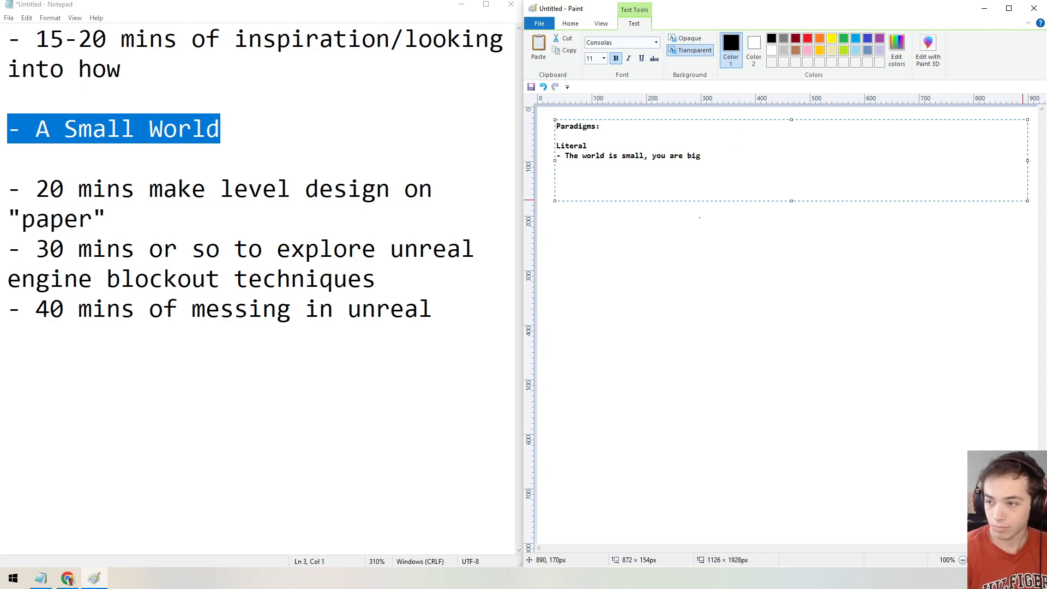
- Add the Literal bullet "- The world is just small, like, we're playing with really tiny elements of life. Ant game, molecule game"
text(- Th)
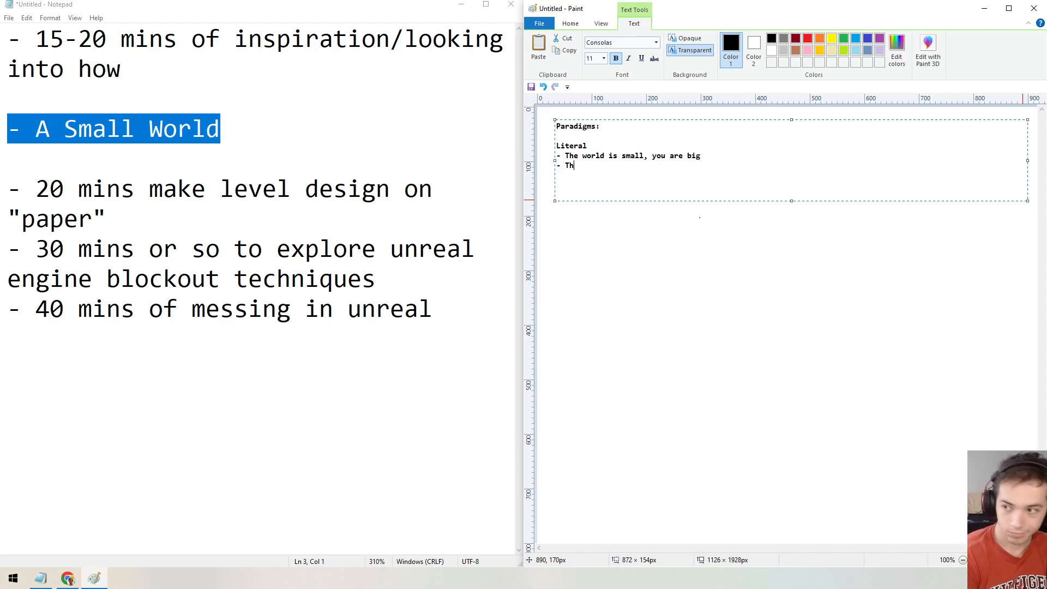
text(e world )
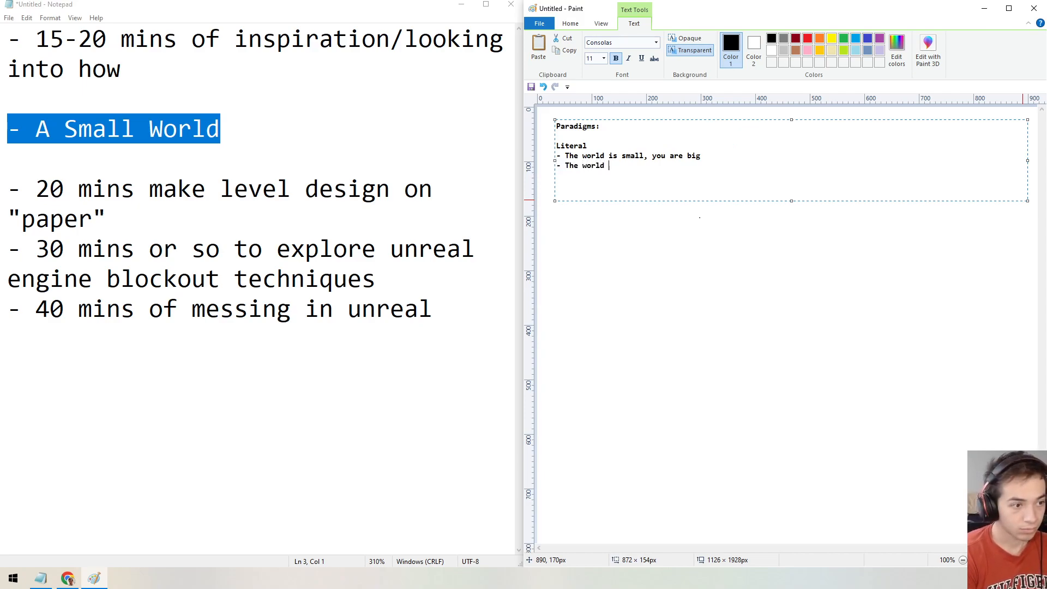
text(is just small, )
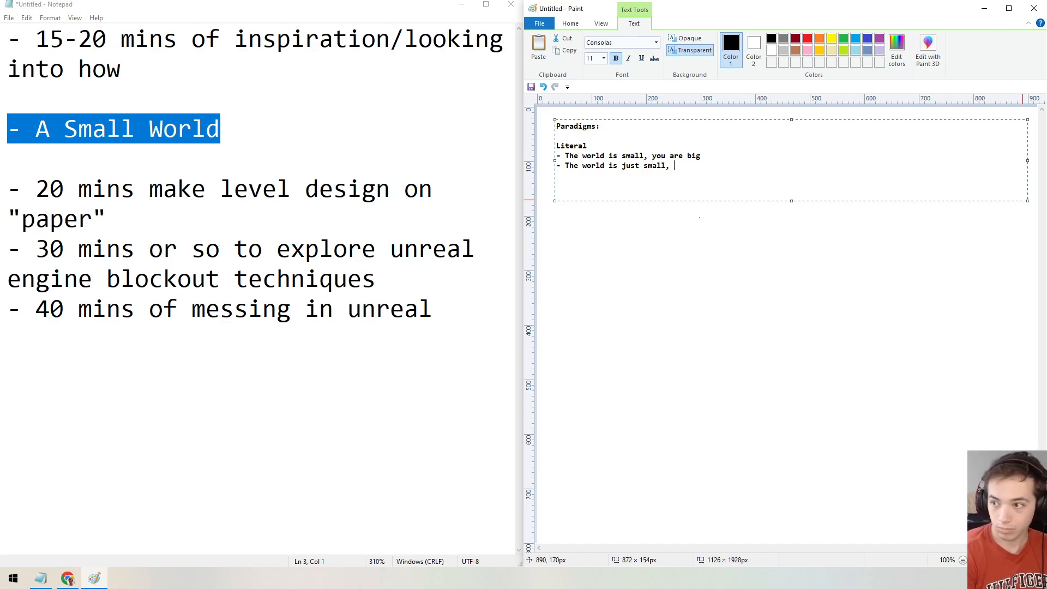
text(like, we're p)
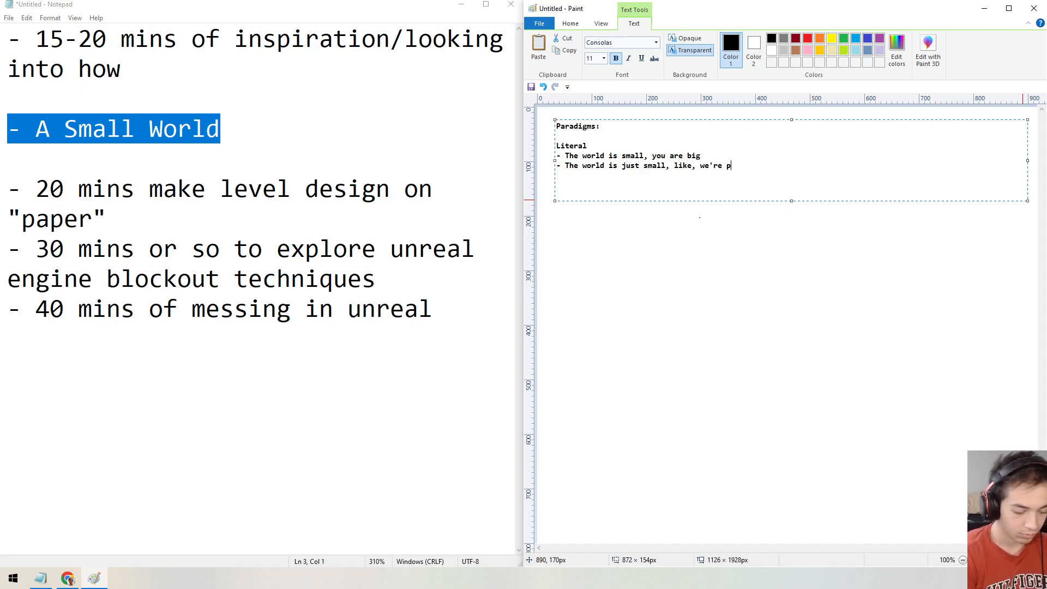
text(laying with reallty)
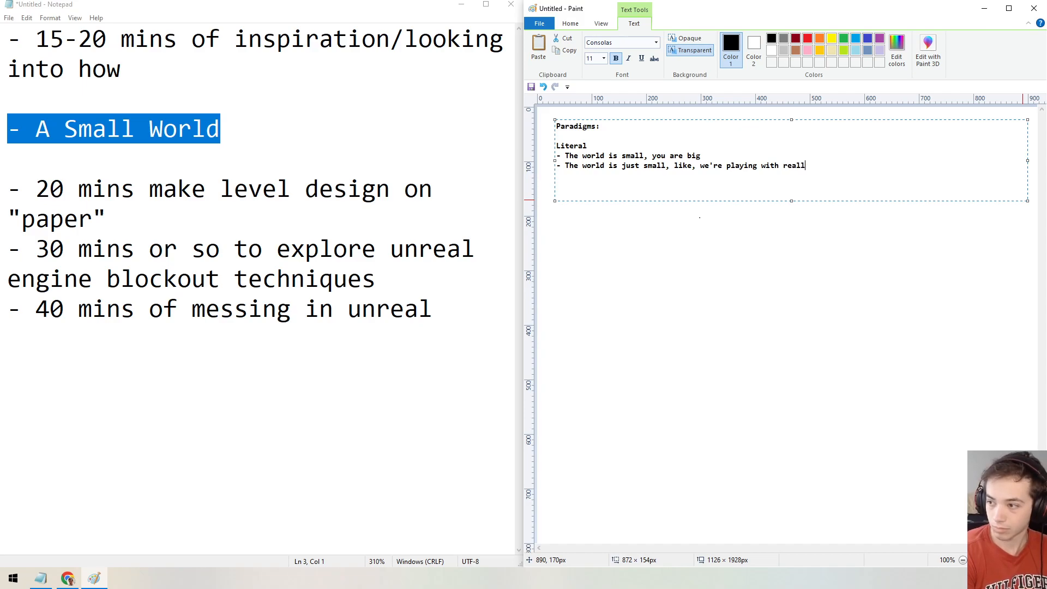
key(BackSpace)
key(BackSpace)
text(y)
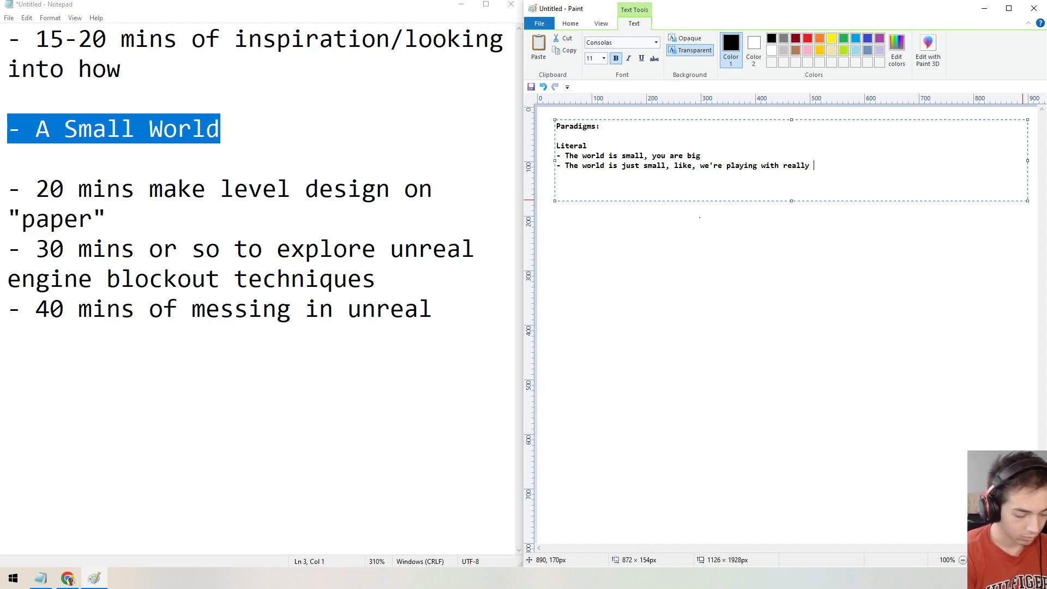
text( tiny e)
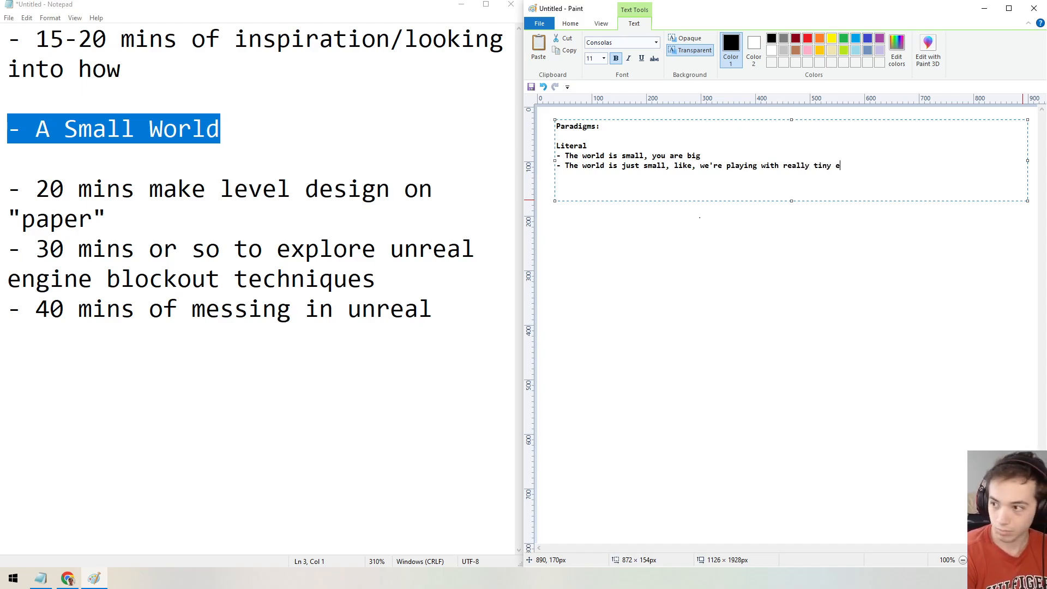
text(lements of lif)
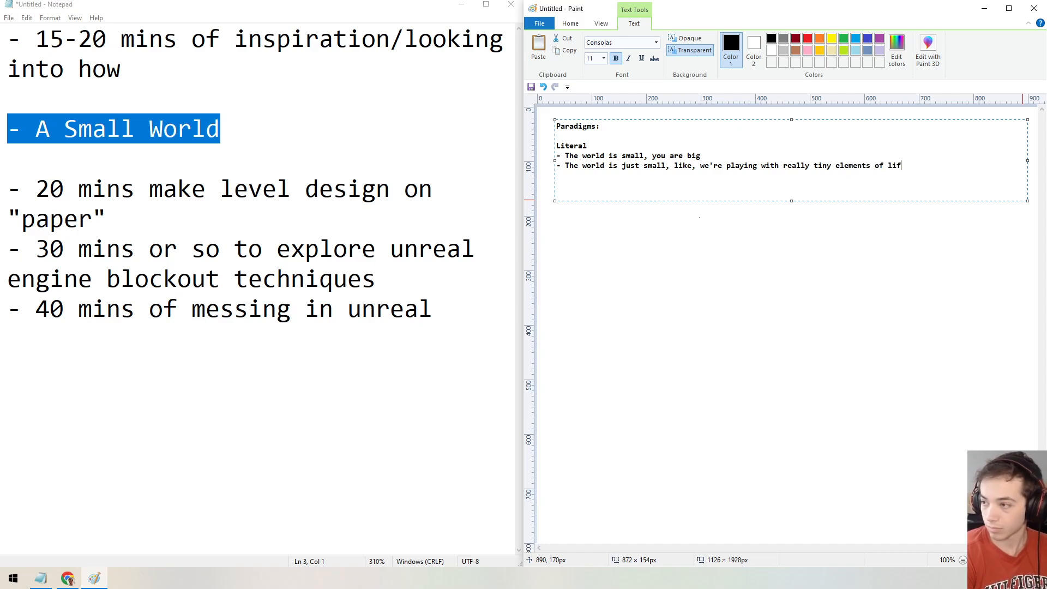
text(e. Ant game, )
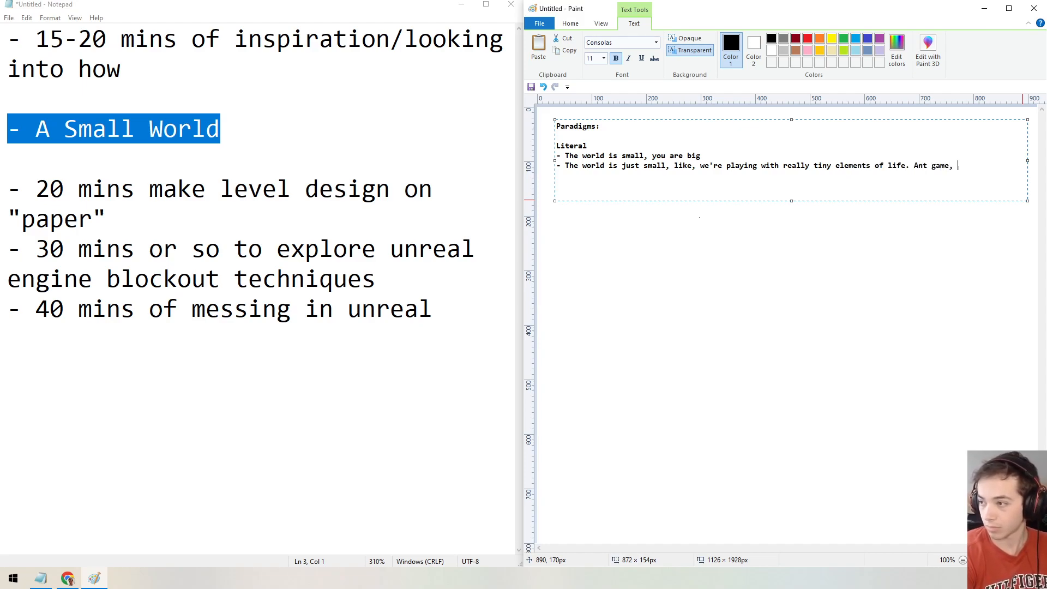
text(molecule game)
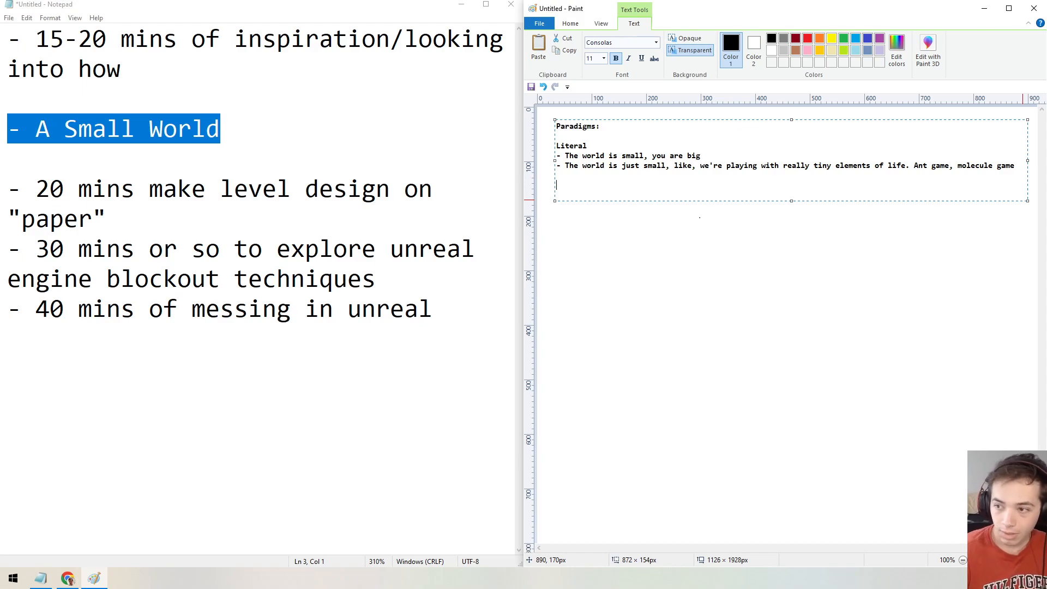
- Extend the text box's height to about 477 px and add the heading "Keep running into people you know" after a blank line
mouse_move(791, 200)
mouse_down()
mouse_move(794, 171)
mouse_move(801, 377)
mouse_up()
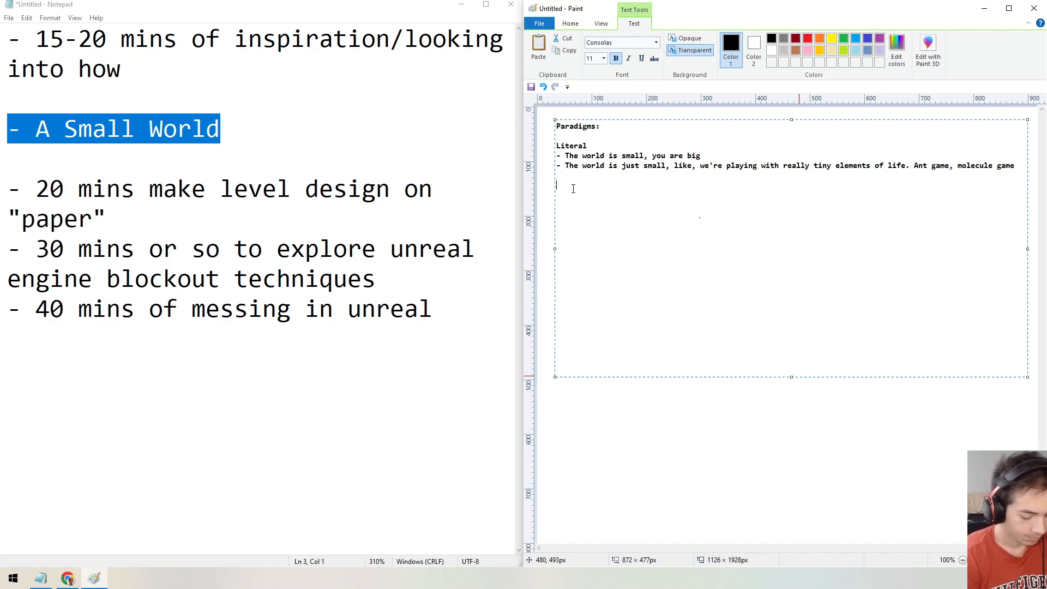
text(I mod)
key(BackSpace)
key(BackSpace)
key(BackSpace)
key(BackSpace)
key(BackSpace)
text(Ke)
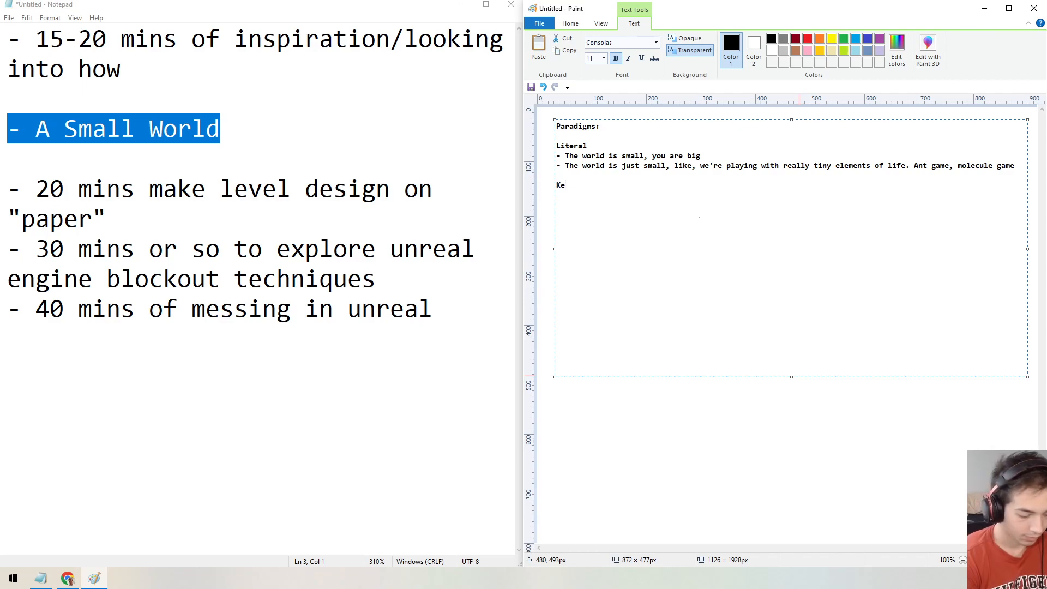
text(ep running into p)
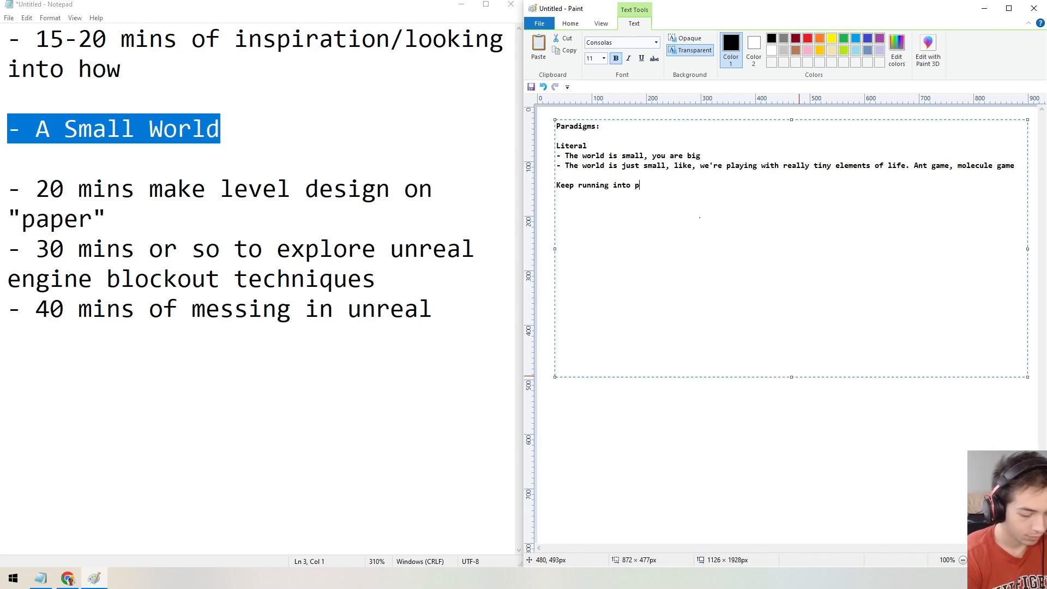
text(eople you know)
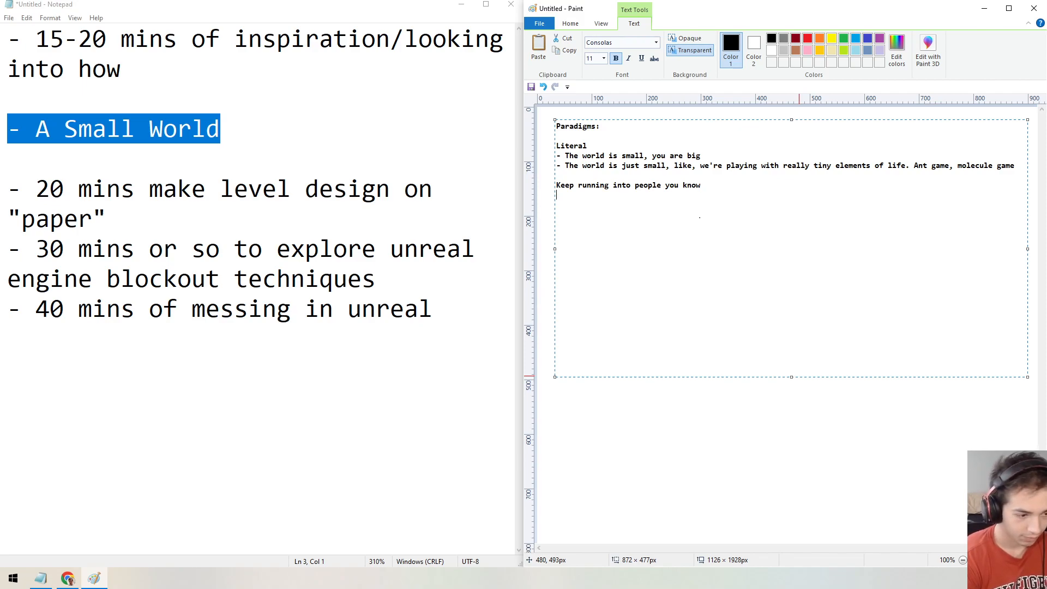
- Add the bullet "- NPCs crawling around everywhere, where's waldo vibes" under the "Keep running into people you know" heading
text( - NPC)
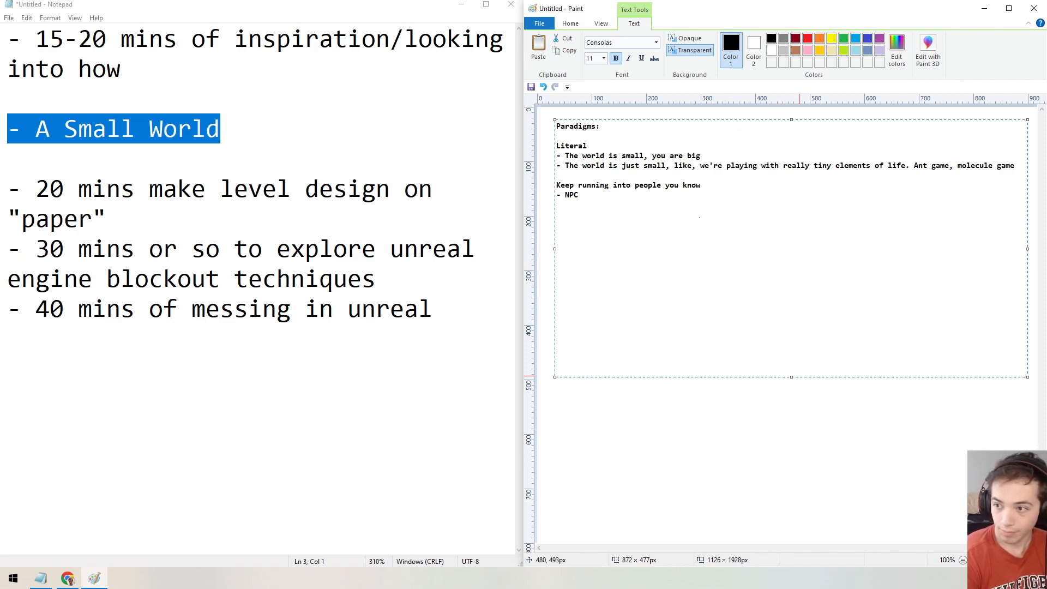
text(s)
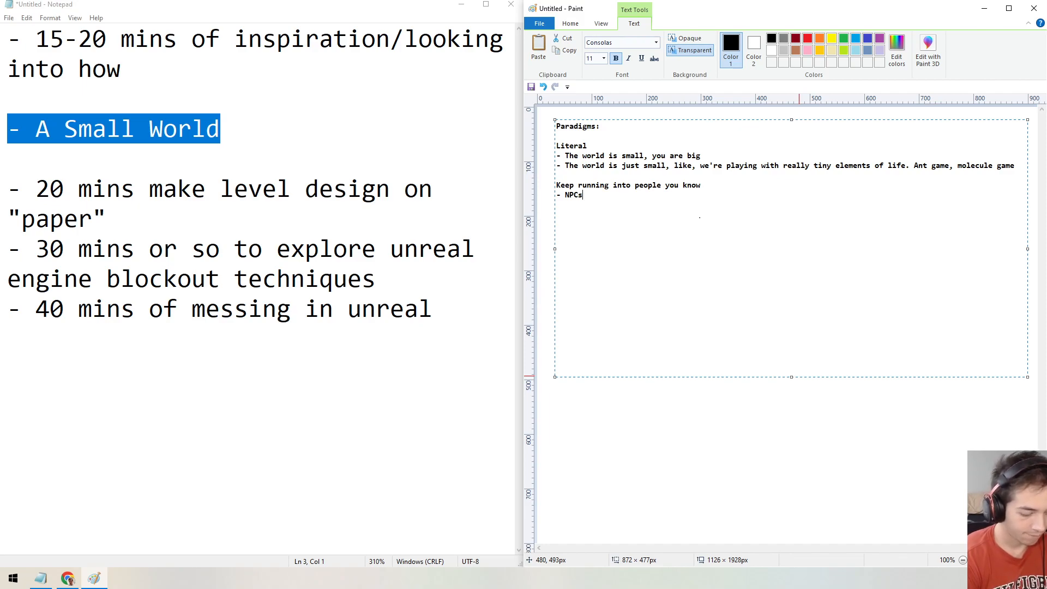
text( crawling a)
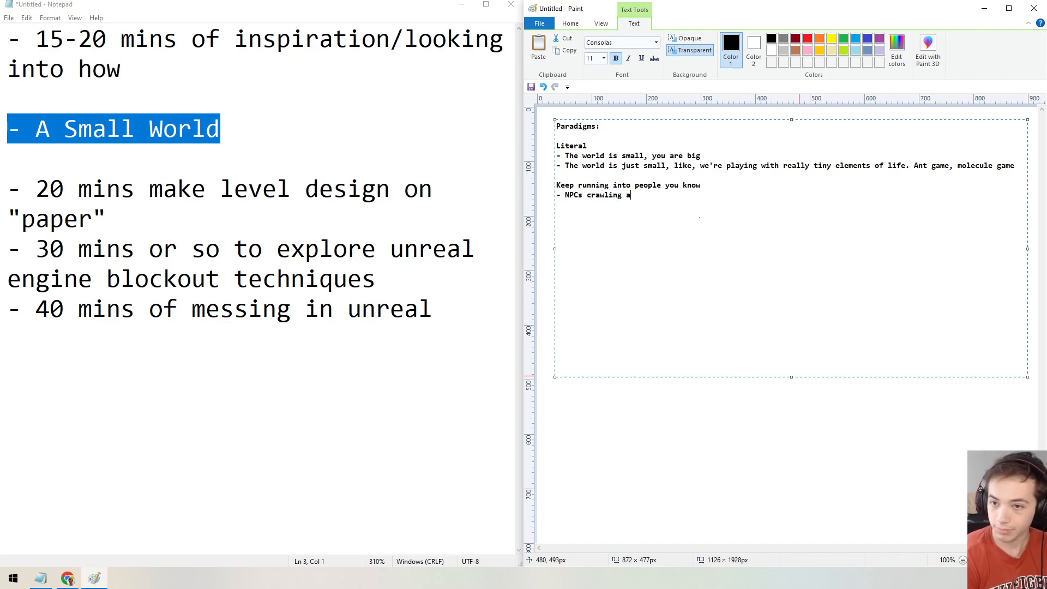
text(round everywhere)
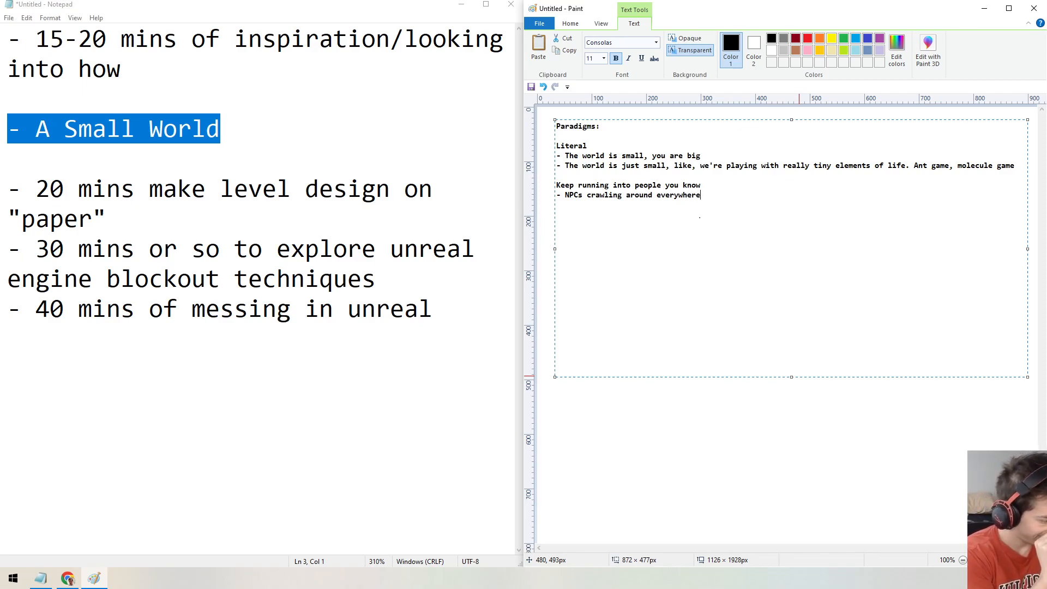
text(, where's waldo )
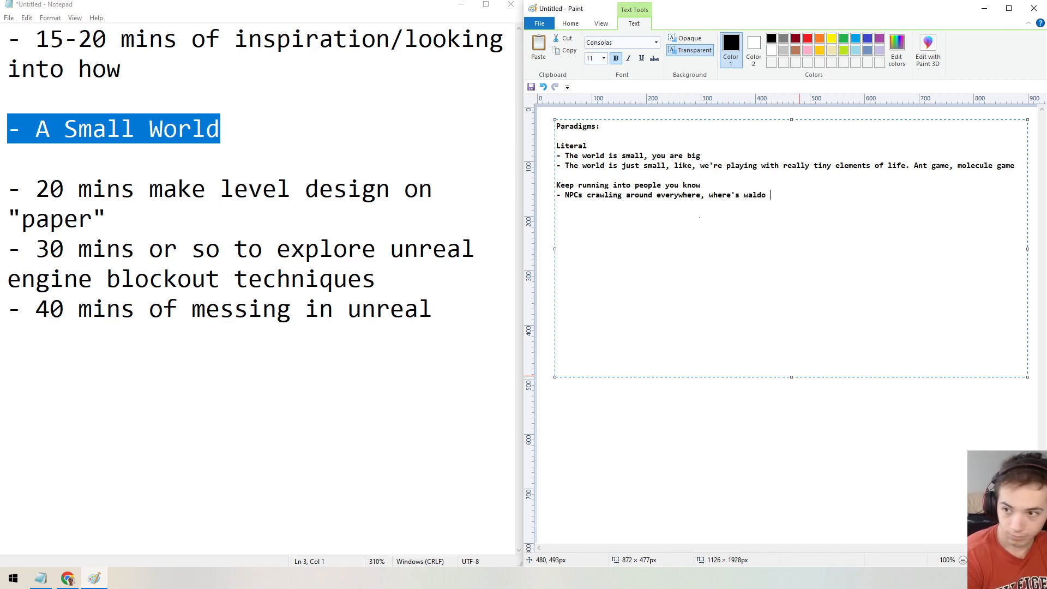
text(vibes)
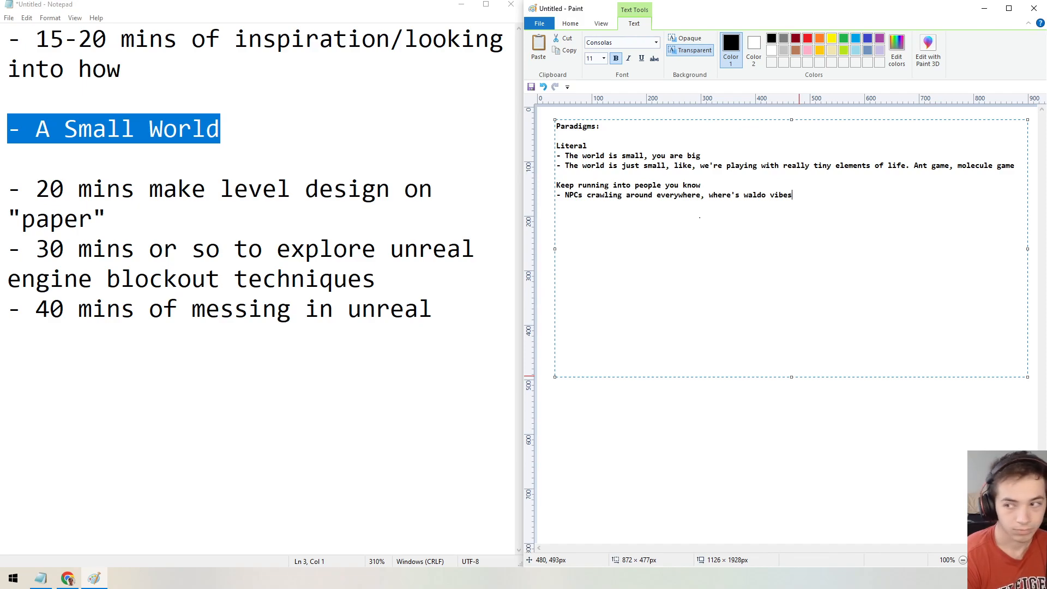
- Add the bullet "- funny parody of linkedin stalking" under the "Keep running into people you know" heading
text(funny parodu o)
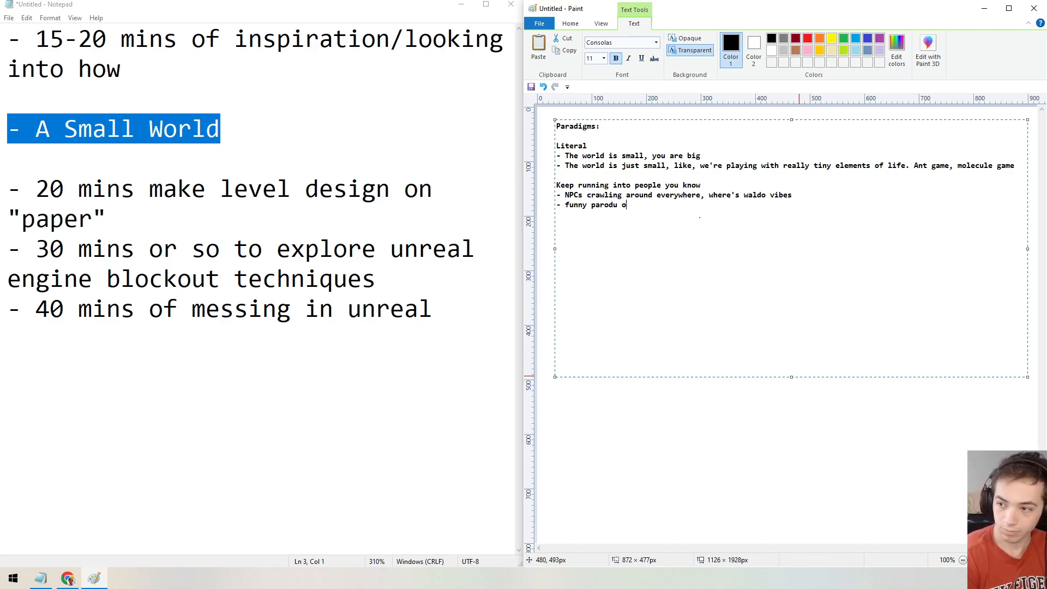
key(BackSpace)
key(BackSpace)
key(BackSpace)
text(y of )
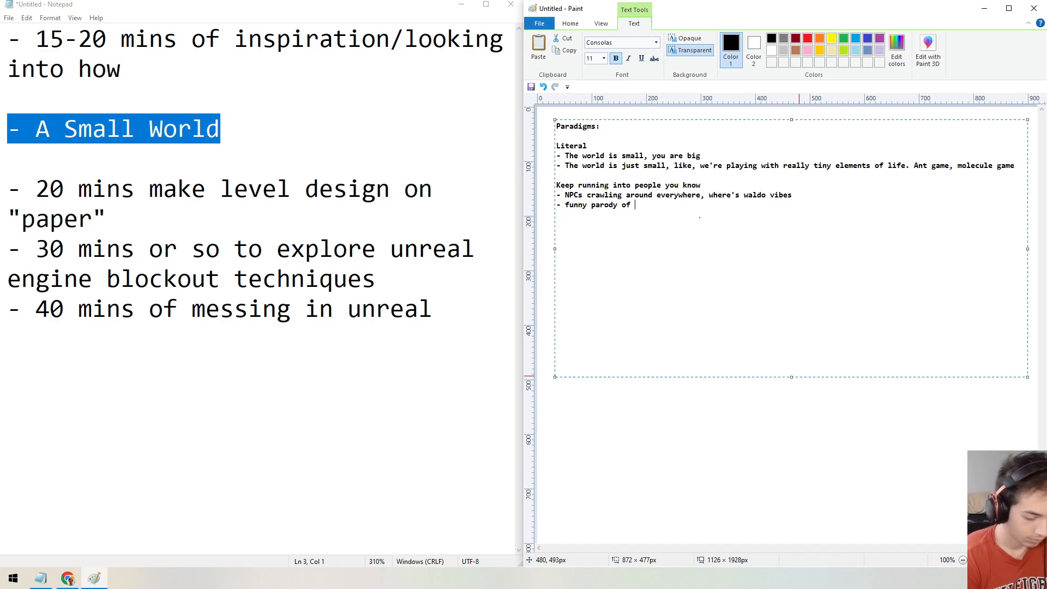
text(linkedin stalking)
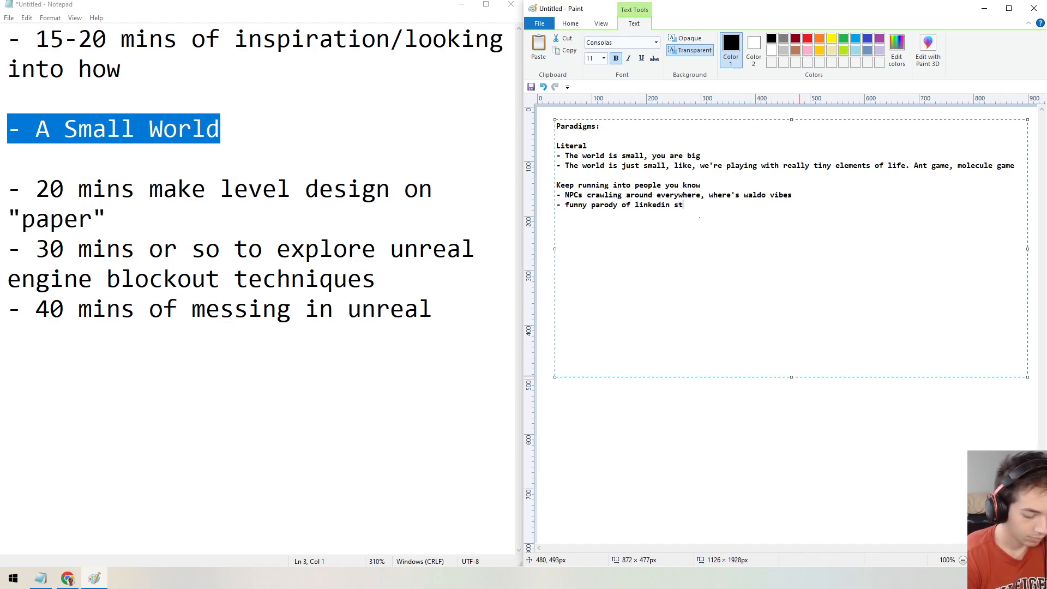
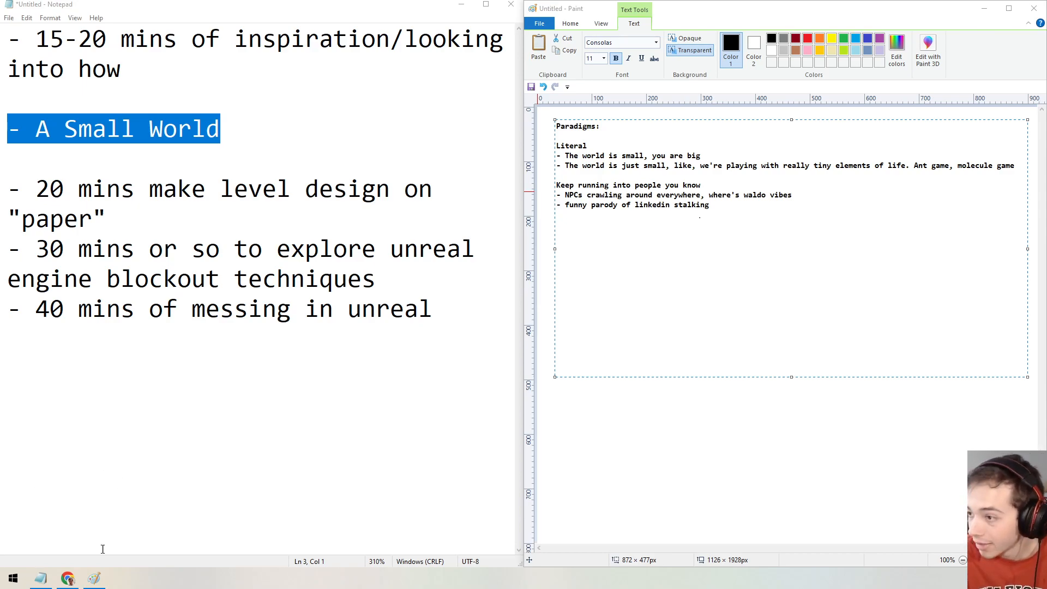
- Add the bullet '- "To view this linkedin member's profile you must expand your connections"' below the linkedin stalking line
click(719, 206)
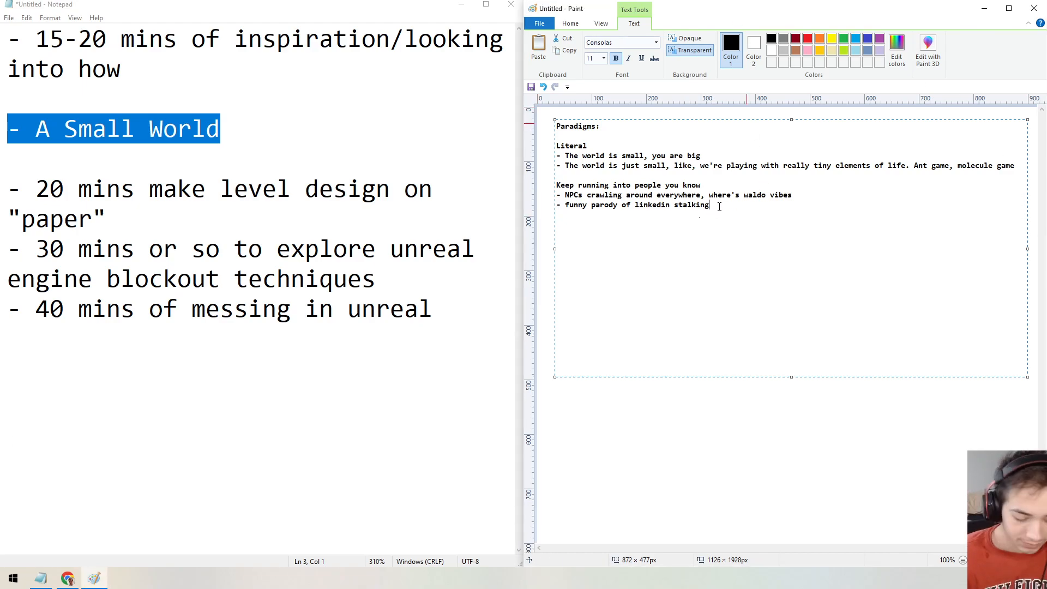
text(- "To view thi)
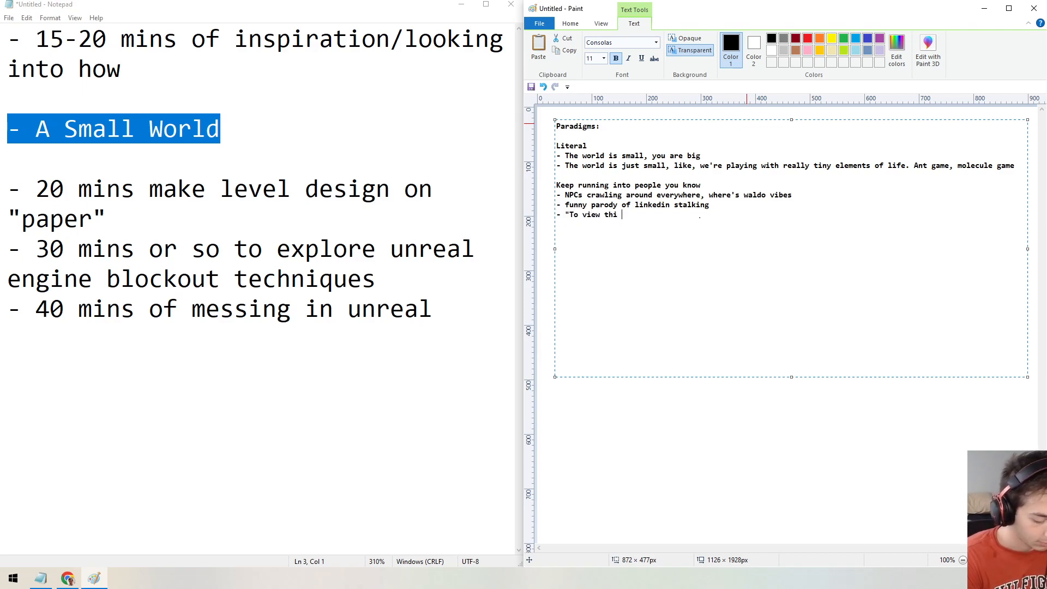
key(BackSpace)
text(s)
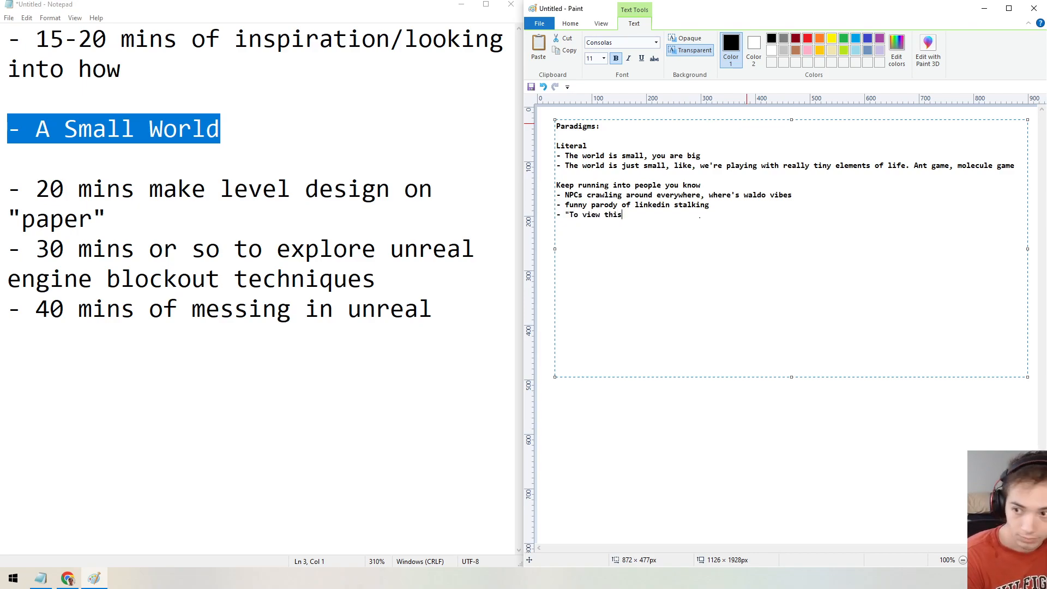
text( linkedin member's profi)
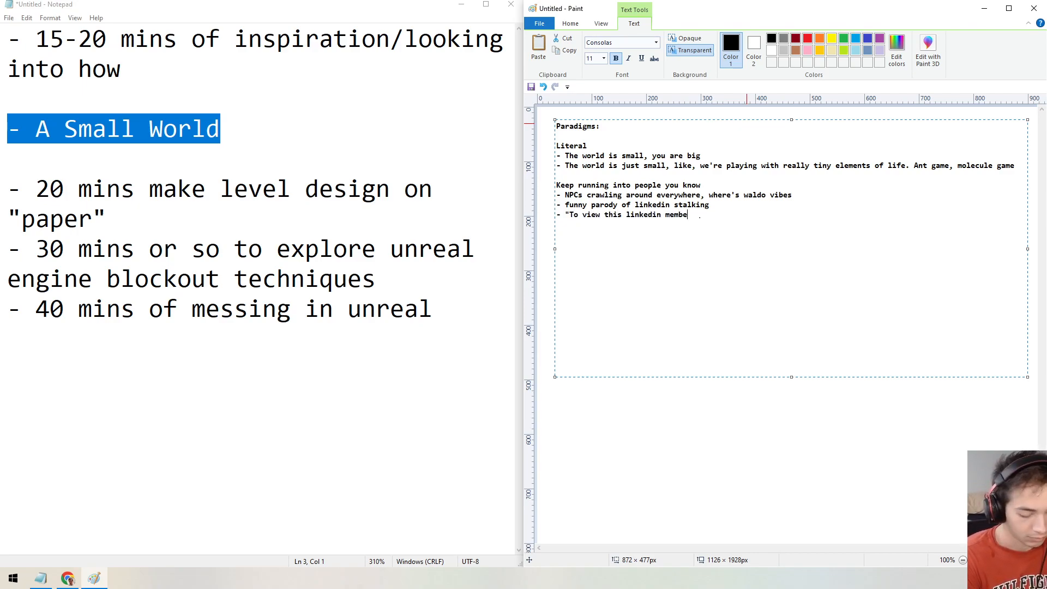
text(must expand your connections)
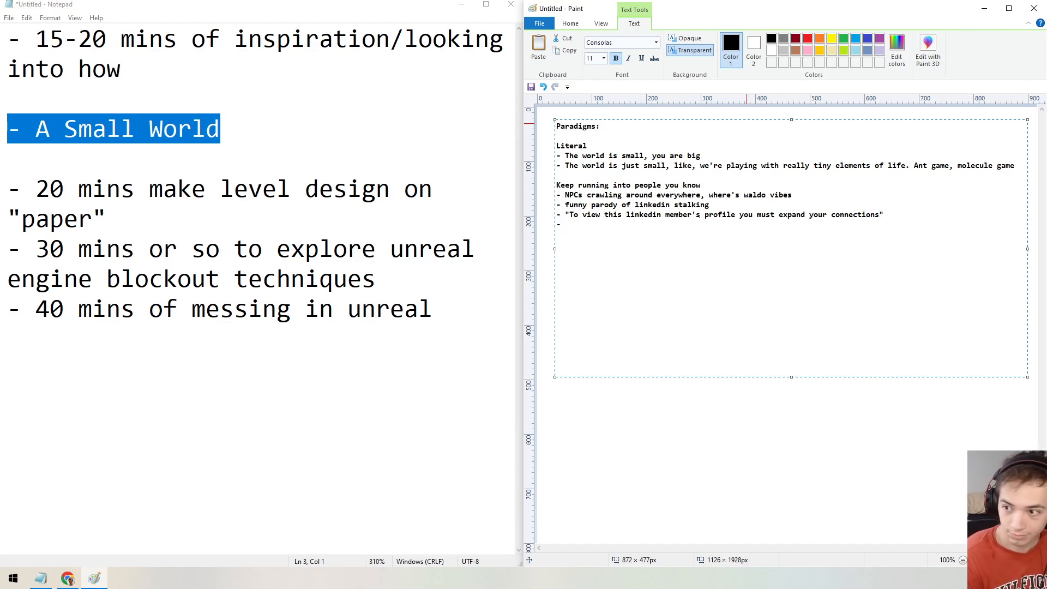
- Add the bullets "- Your goal is to hunt down the person's first connections" and "- You only know their profile photo"
text(Your go)
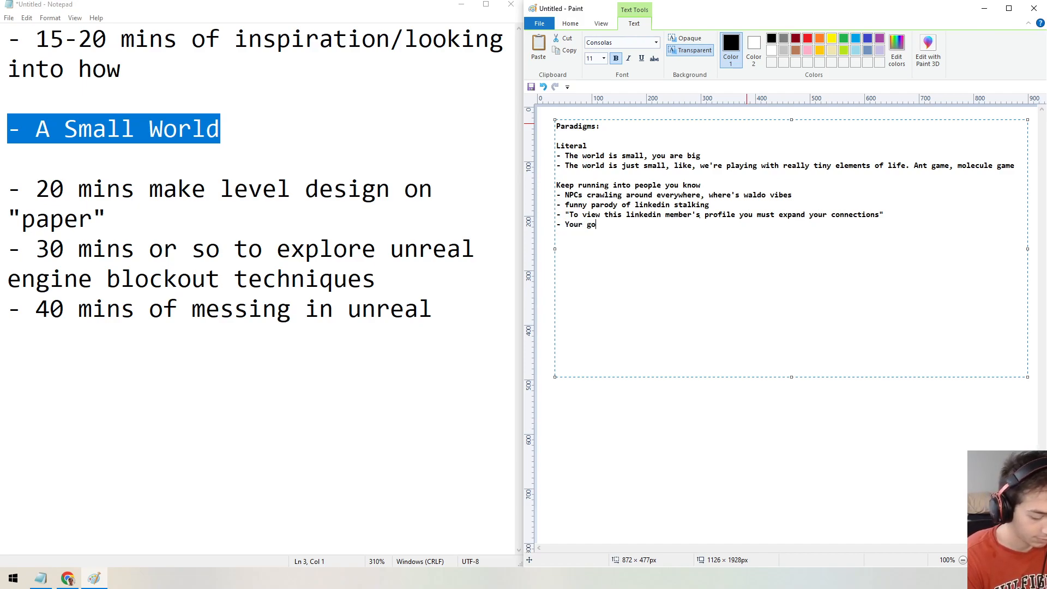
text(al is to hunt d)
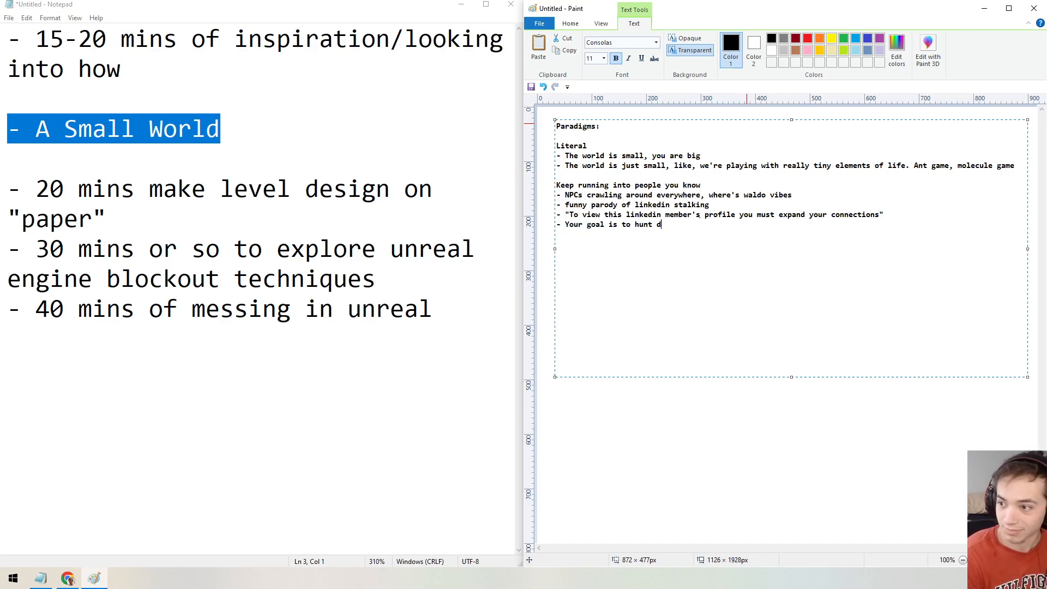
text(own the person's first connections )
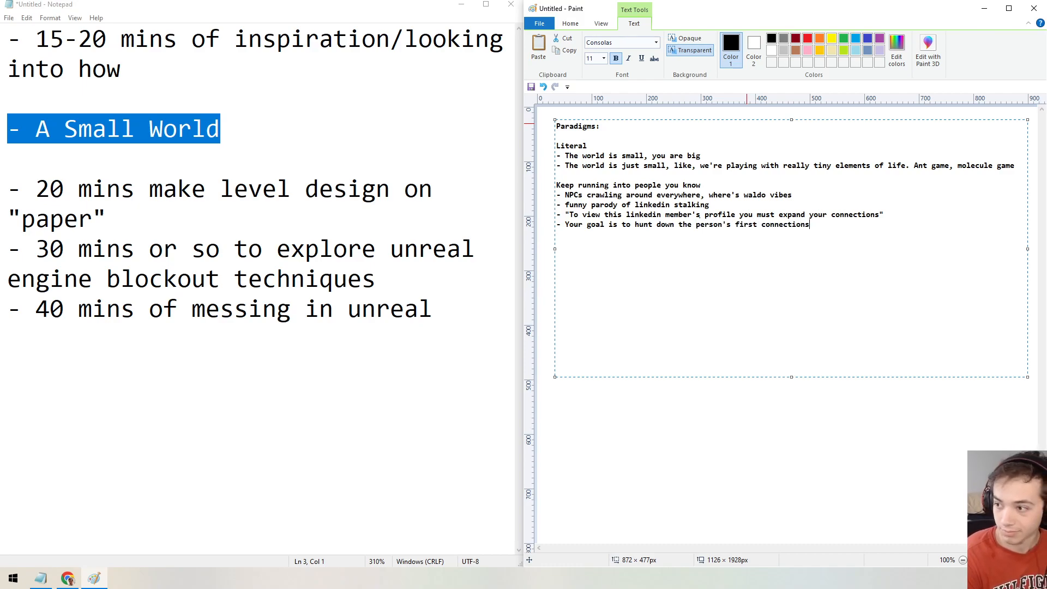
text(- You )
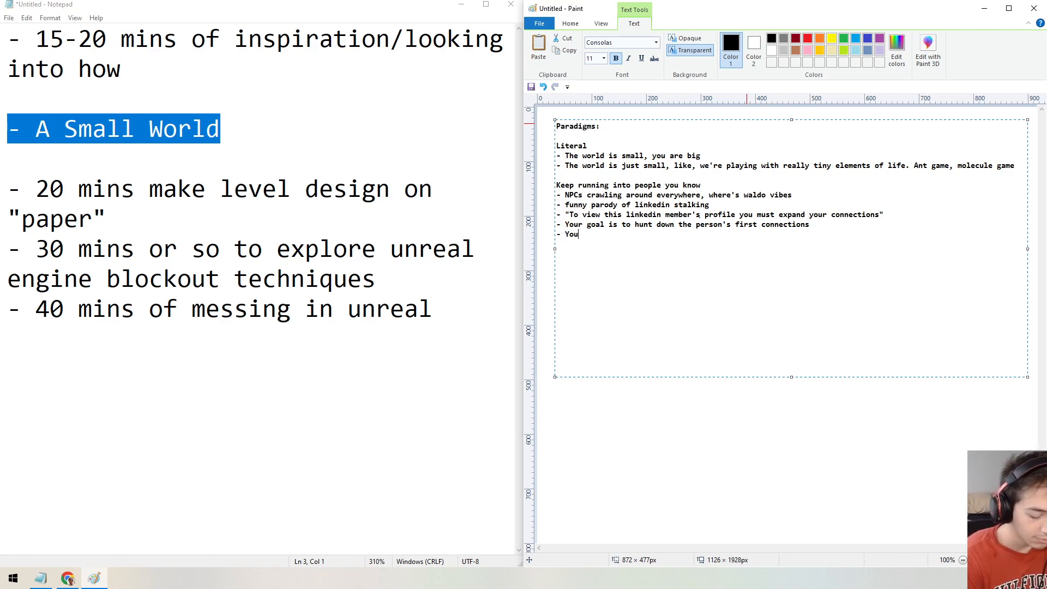
text(only know )
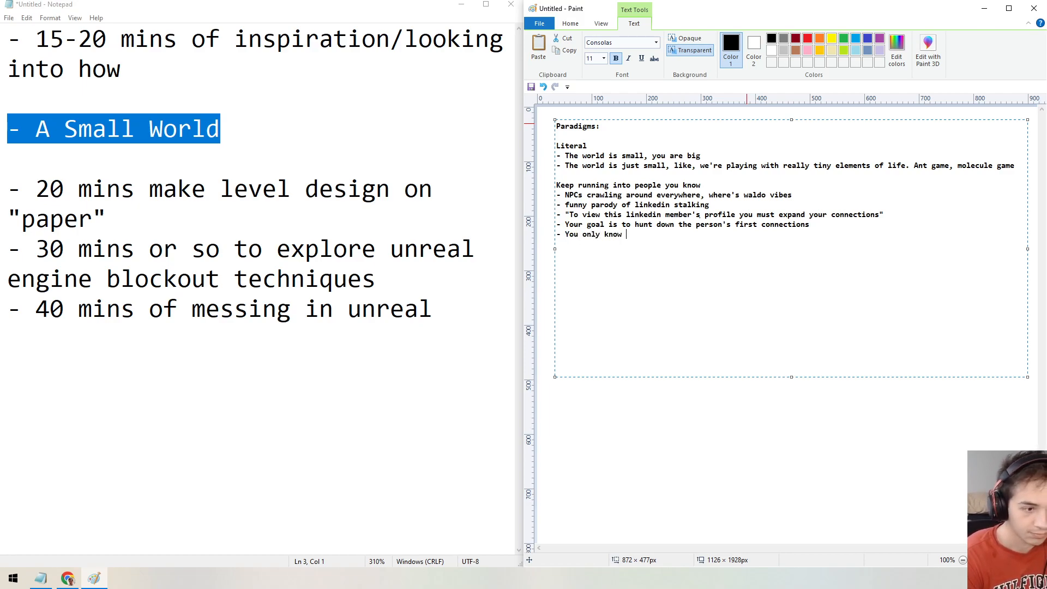
text(their profile photo)
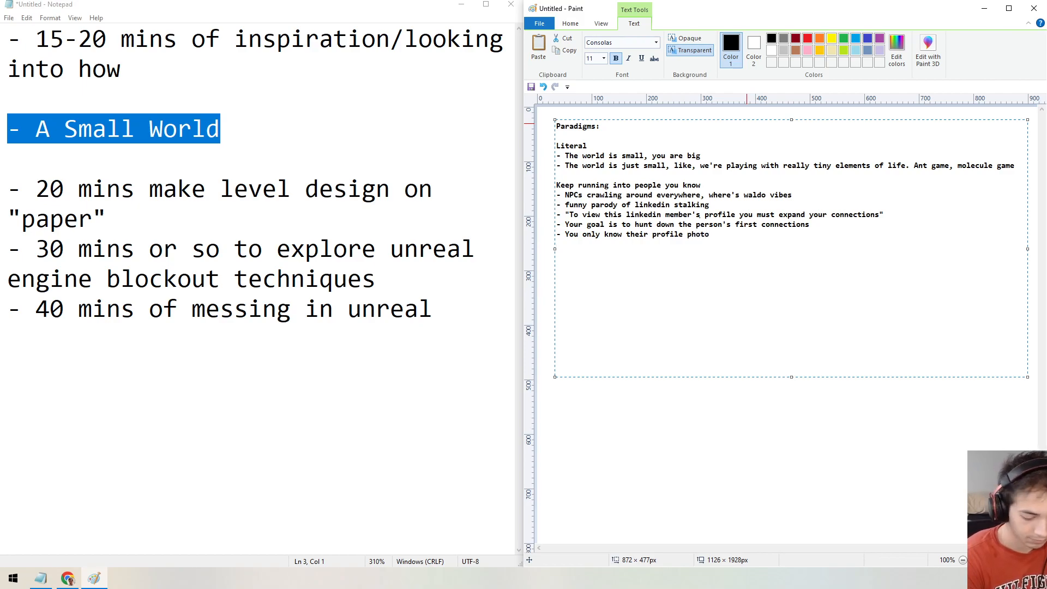
- Add the bullet "- so you hunt down an NPC in a simulated neighborhood, and have to find the NPCs they interact with /"
key(Return)
text(- so)
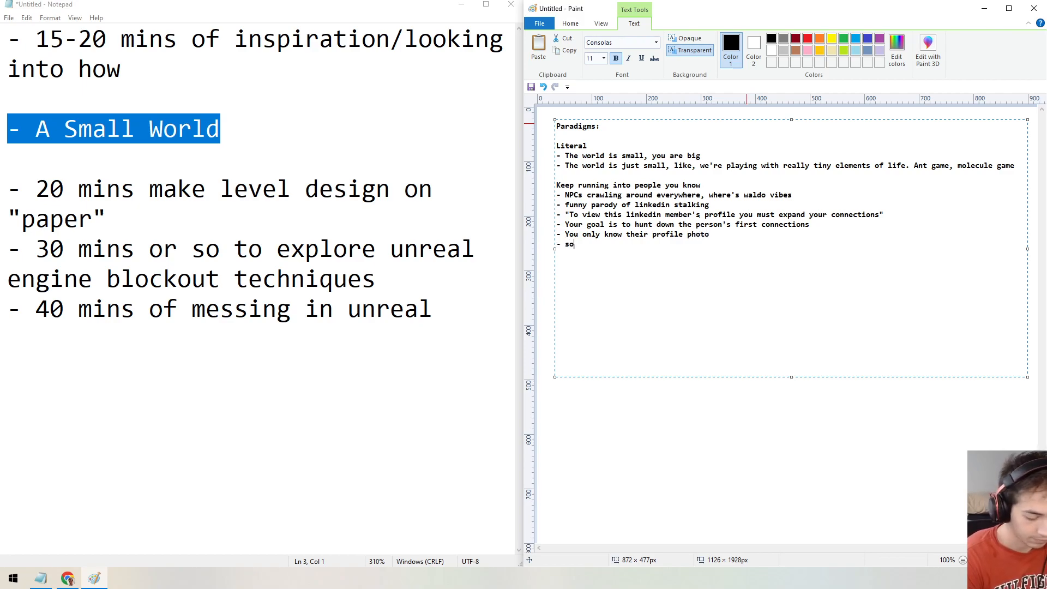
text( you hunt down and)
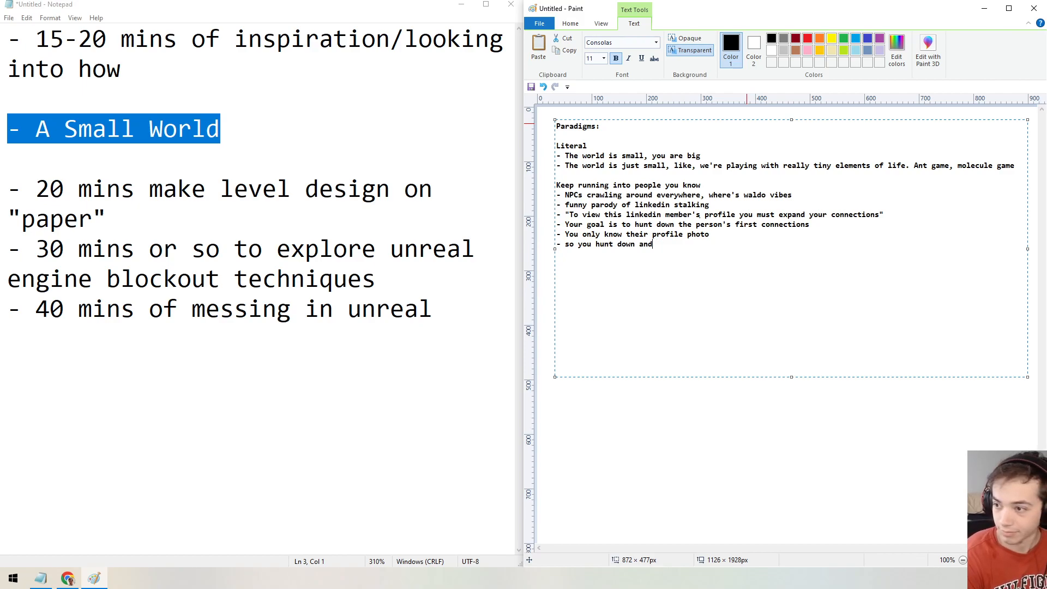
text( NNPC in a simulated neighborhood, and have to find the NPCs they interact with /)
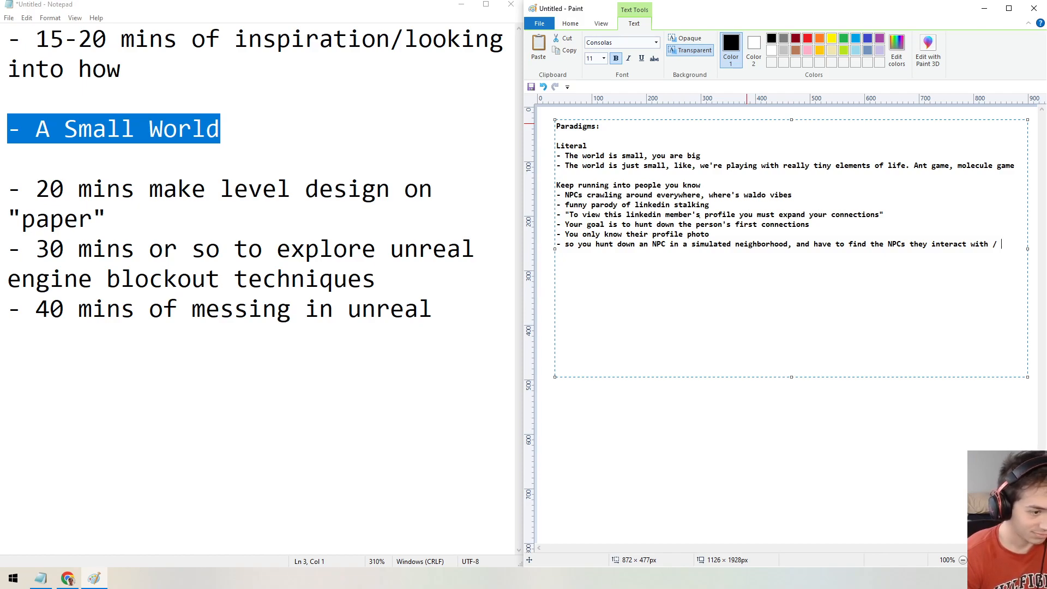
- Continue the simulated neighborhood bullet after the slash with "kidnap them and force them to connect wi"
text(kidn)
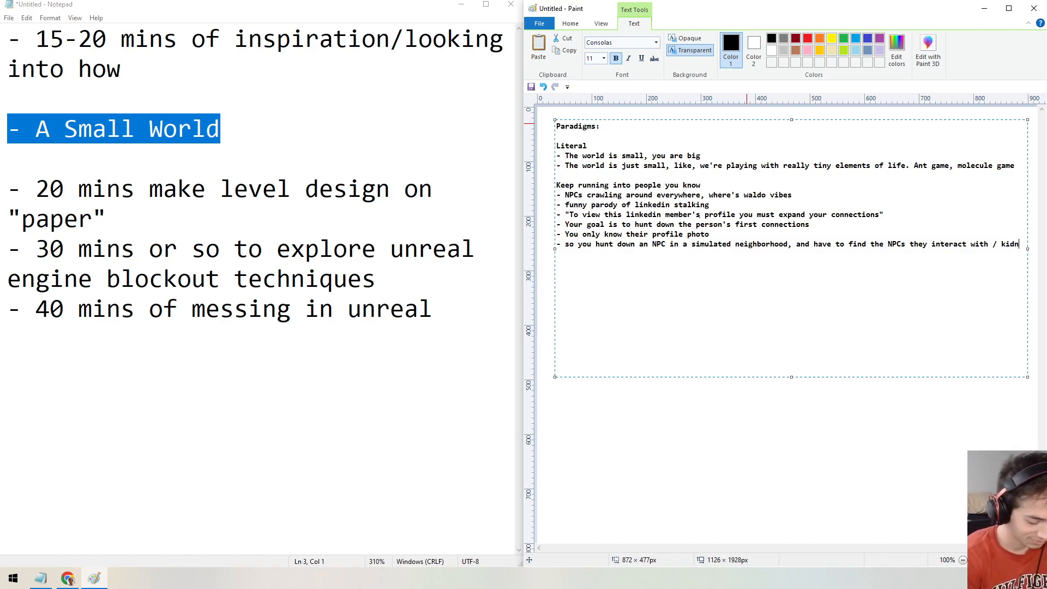
text(ap them and force )
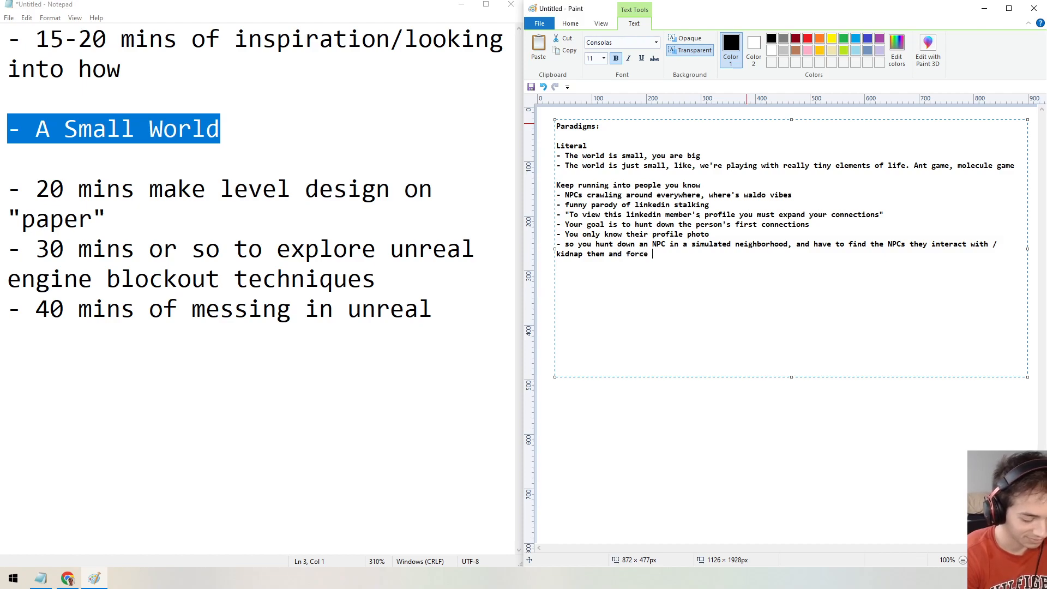
text(them to connect wi)
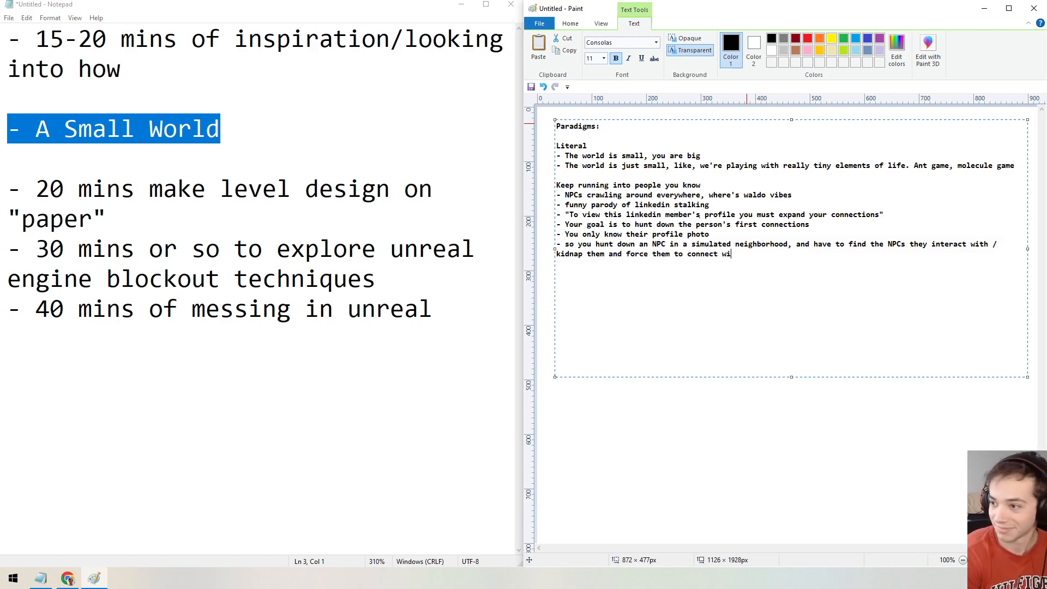
- Finish the kidnapping bullet in the notes so that it ends with "connect with you on linkedin"
text(th you on linkedin)
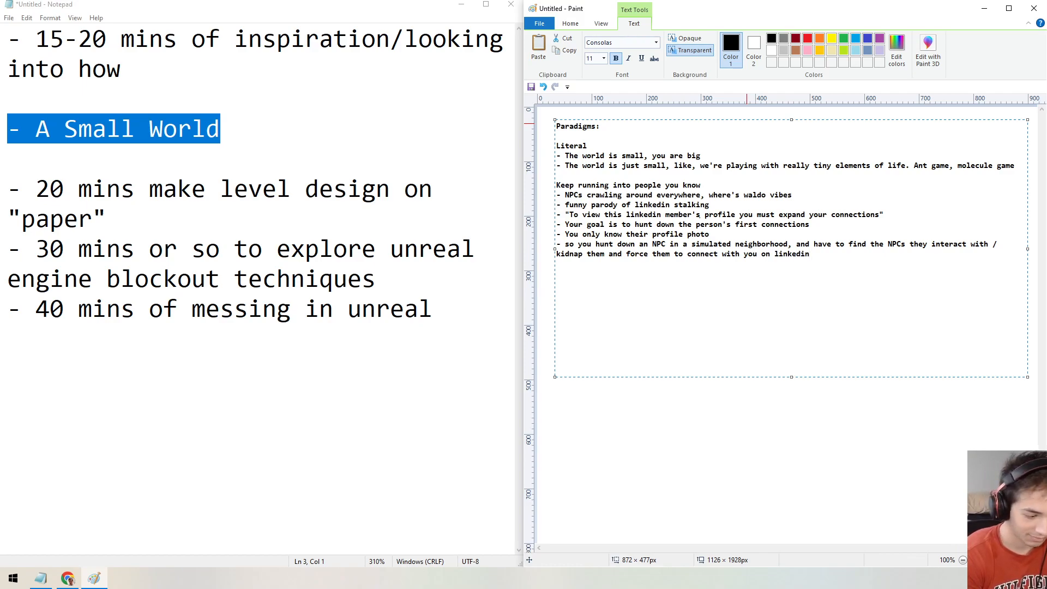
text( - once you do, c)
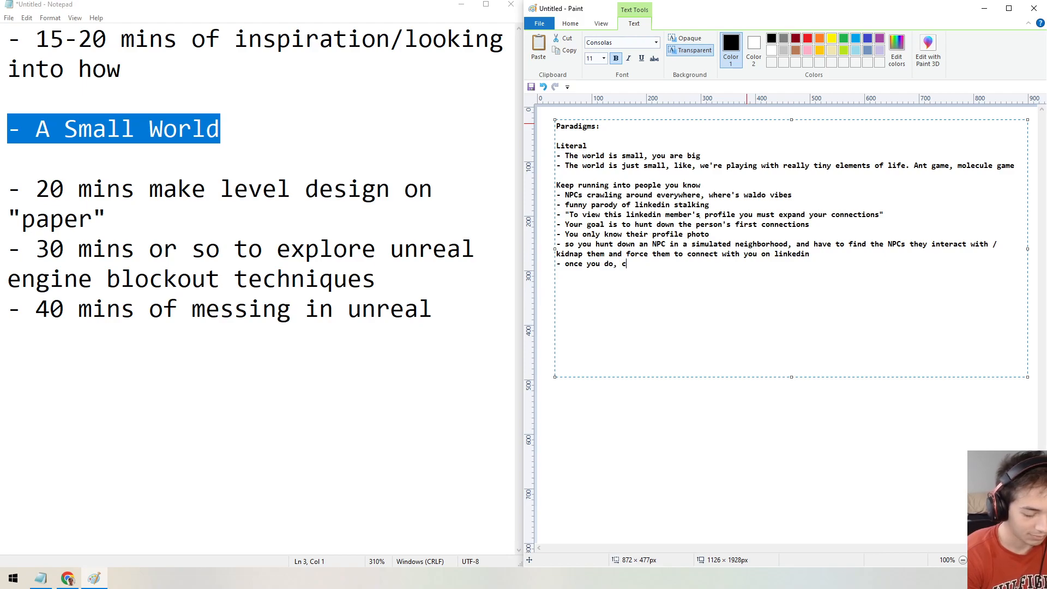
key(BackSpace)
text(you can connect to the guy)
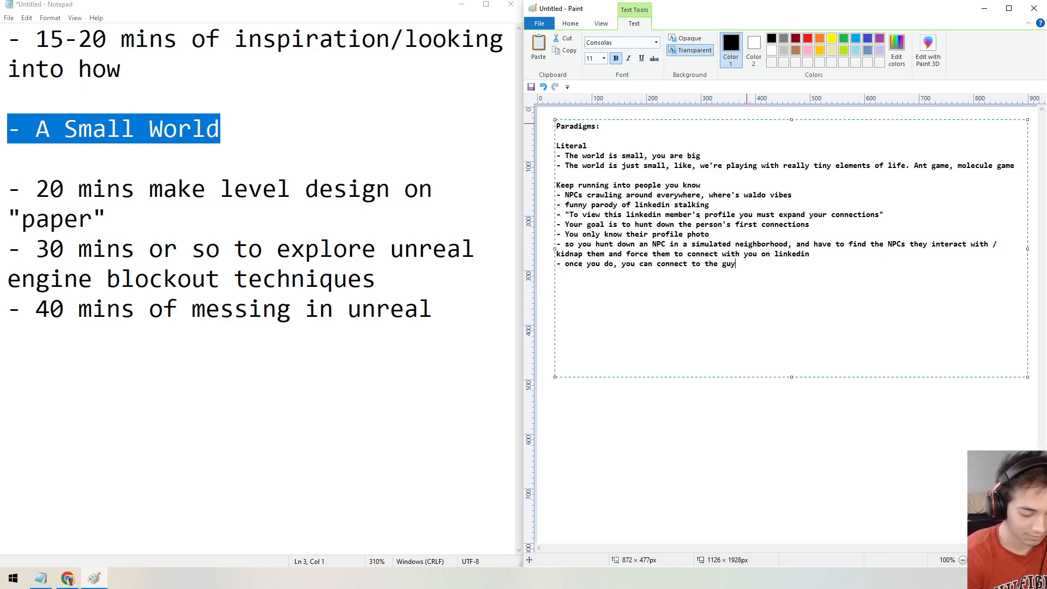
key(BackSpace)
key(BackSpace)
key(BackSpace)
key(BackSpace)
key(BackSpace)
key(BackSpace)
key(BackSpace)
key(BackSpace)
key(BackSpace)
key(BackSpace)
key(BackSpace)
key(BackSpace)
key(BackSpace)
key(BackSpace)
key(BackSpace)
key(BackSpace)
key(BackSpace)
key(BackSpace)
key(BackSpace)
key(BackSpace)
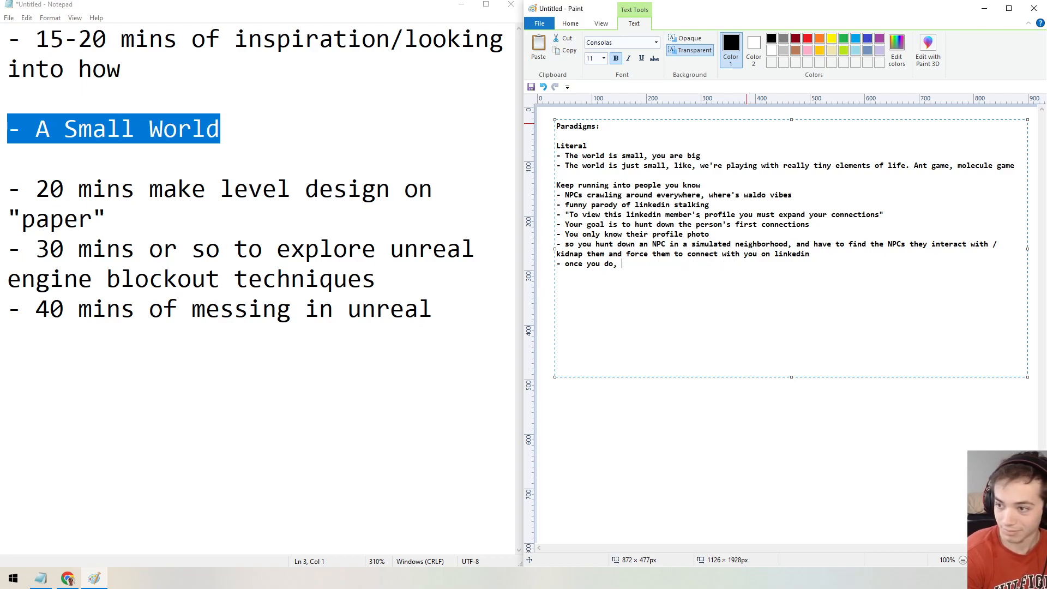
- Add the bullet "when you find their connection, it plays a scene like an Enter the Gungeon boss interaction, with the words "SMALL WORLD, HUH?""
text(when)
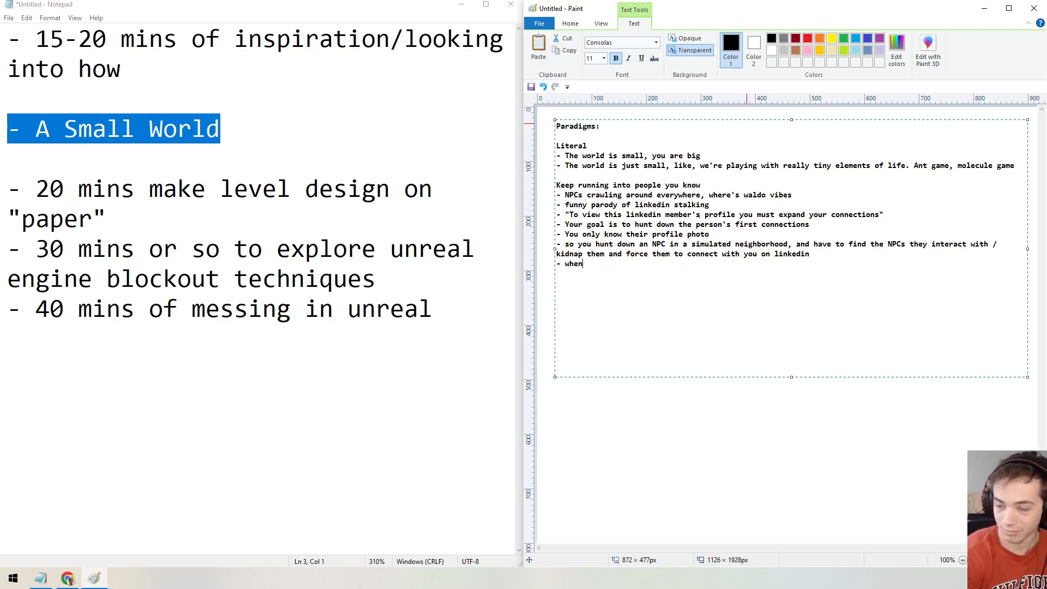
text( you find their conne)
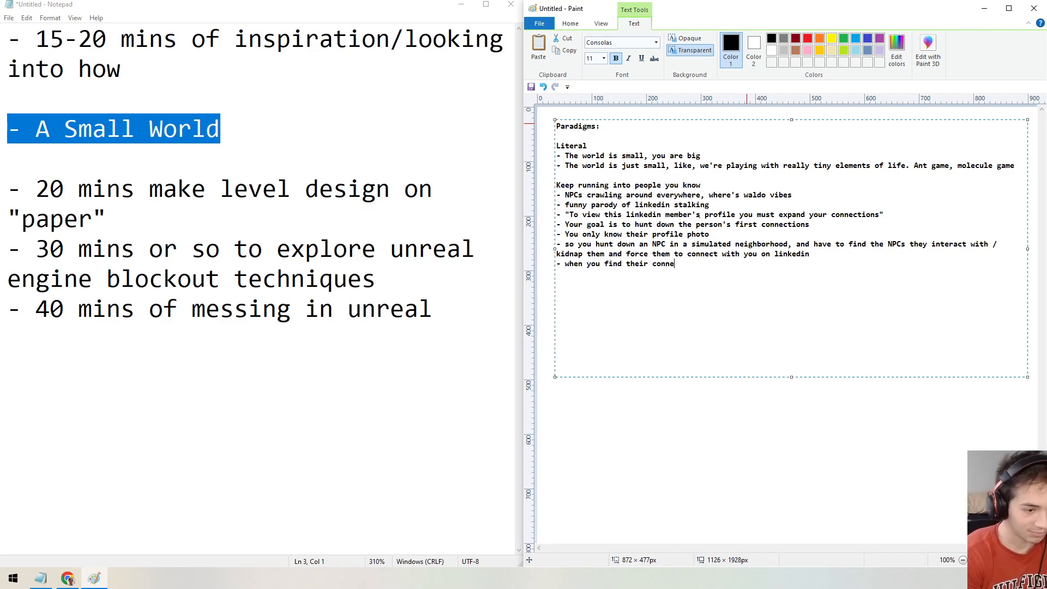
text(ction, it plays a scene like )
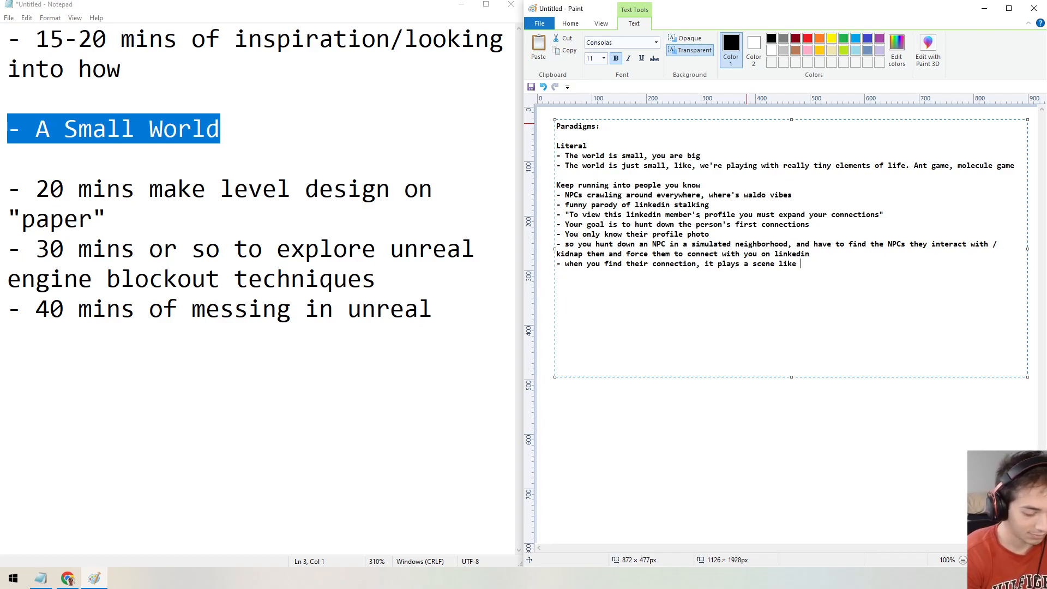
text(an Enter )
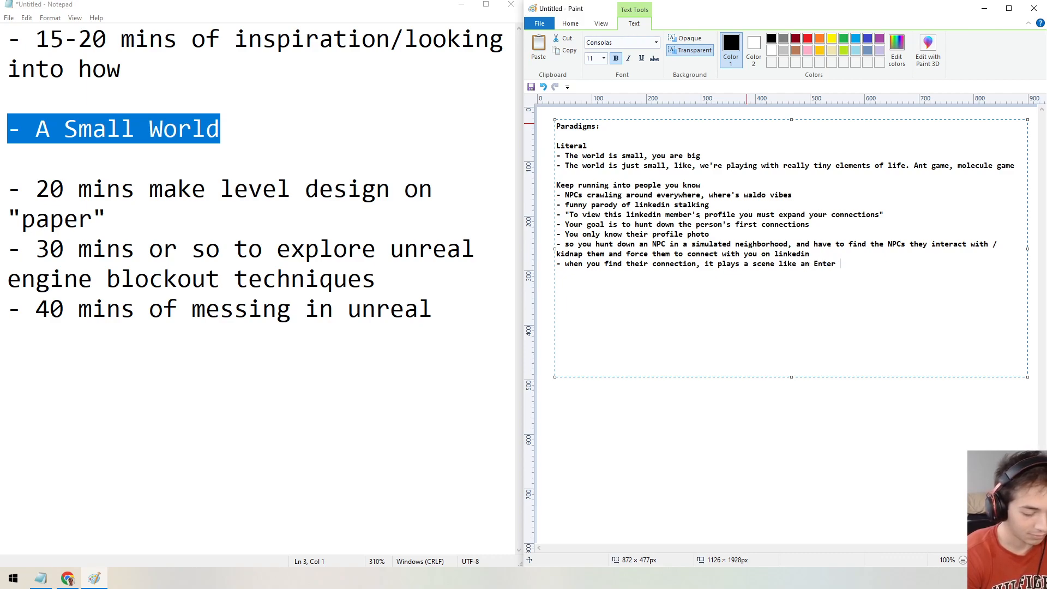
text(the Gungeon boss i)
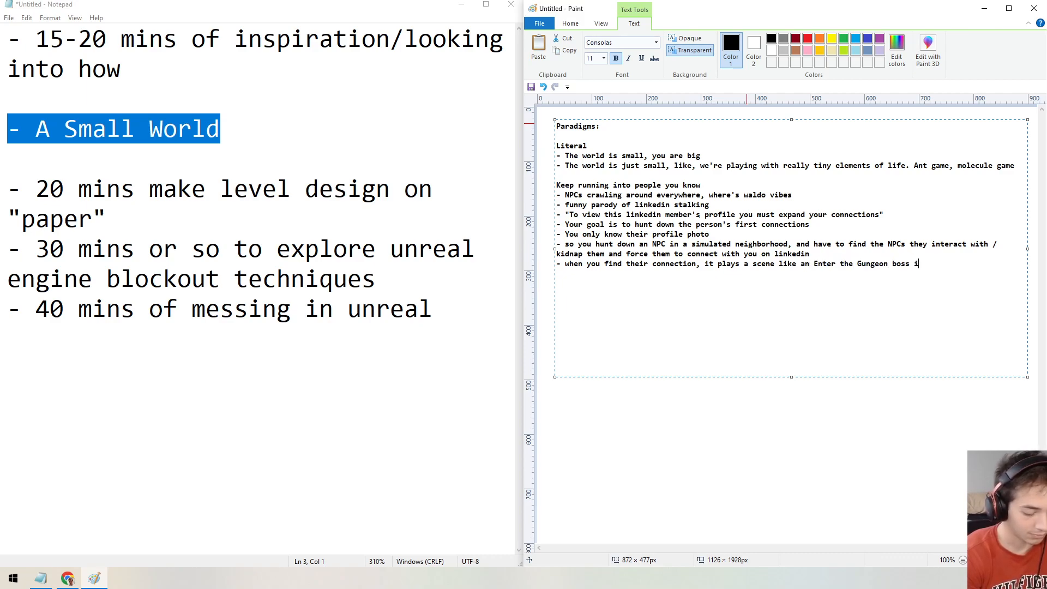
text(nteraction, with the words "SMALL WORLD<)
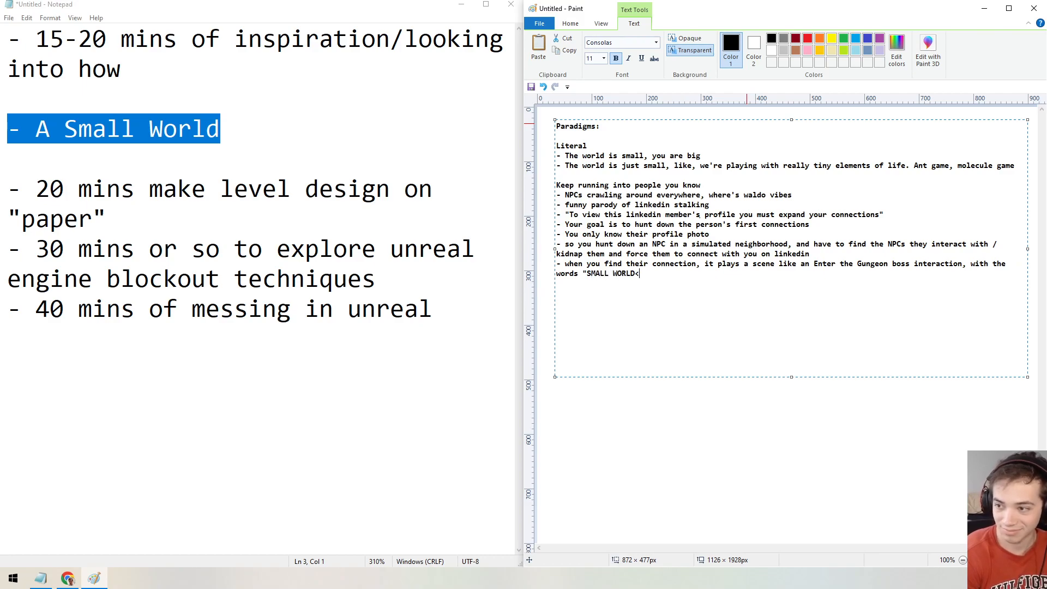
key(BackSpace)
text(, HUH?")
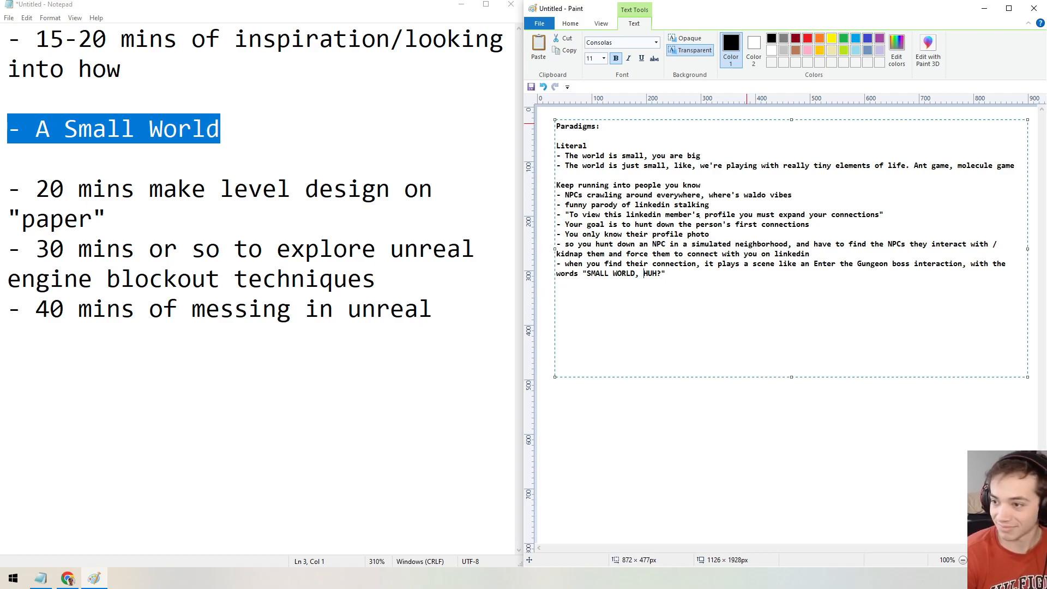
- Insert "oh omg do you know <target>?" before "SMALL WORLD, HUH?" and end the bullet with "like a cartoon or john wick."
text("oh)
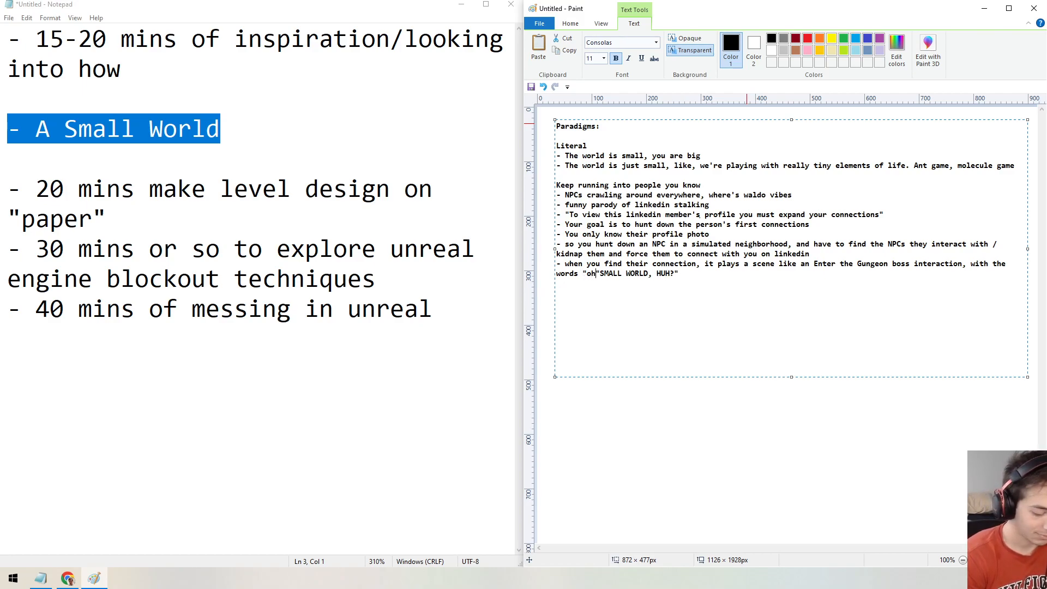
text( omg do yo)
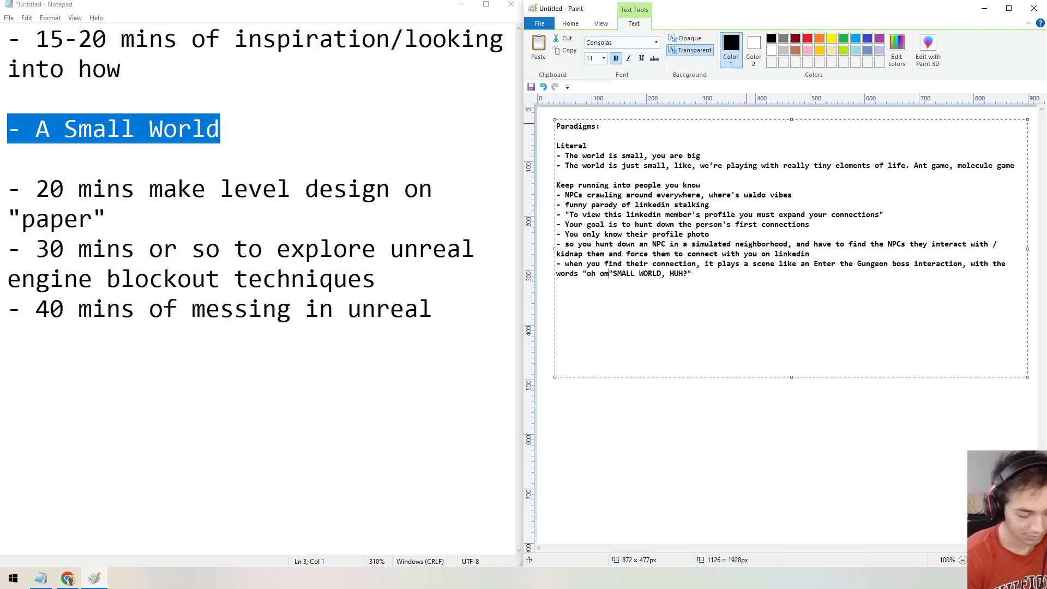
text(u know )
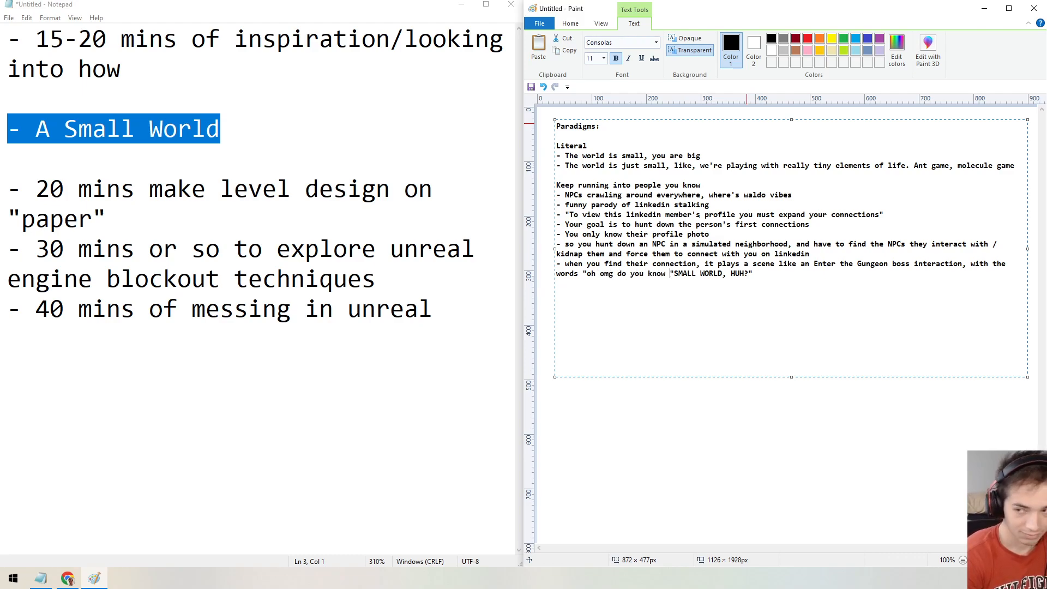
text(<target>?" "SMALL WORLD, HUH?" )
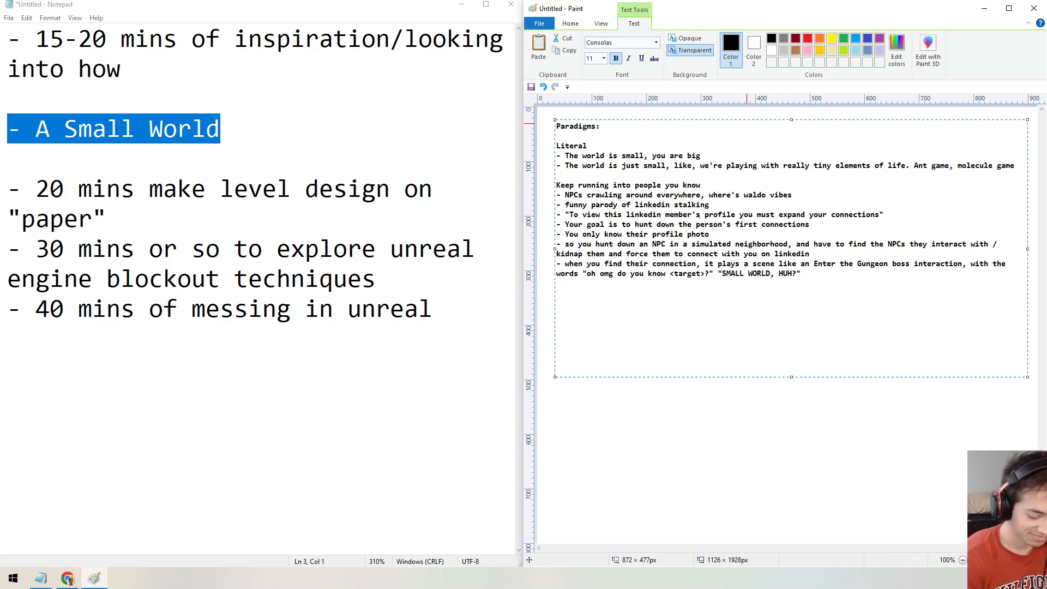
text(like a car)
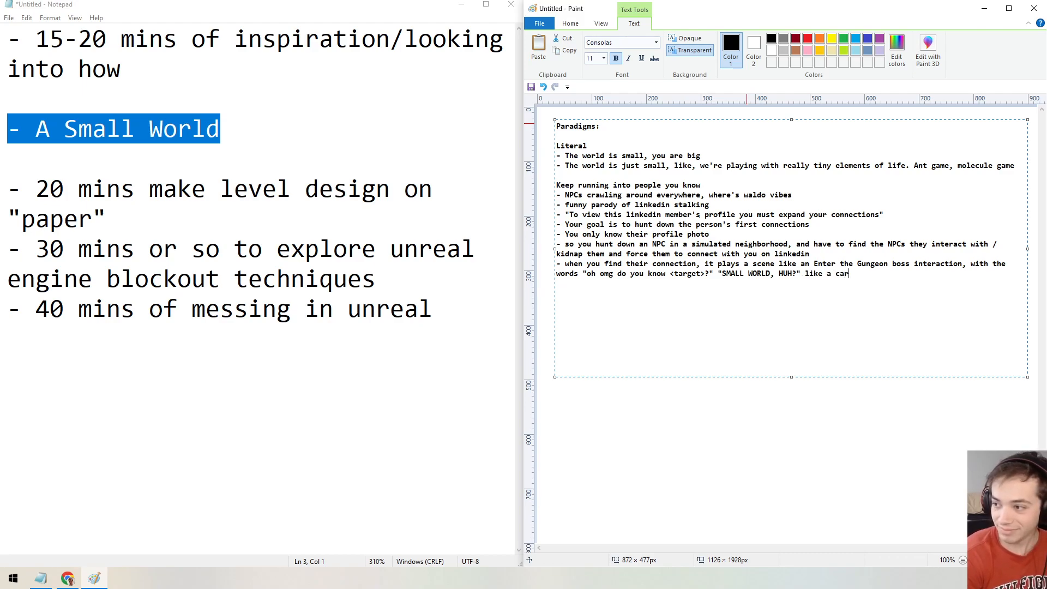
text(toon or john wick.)
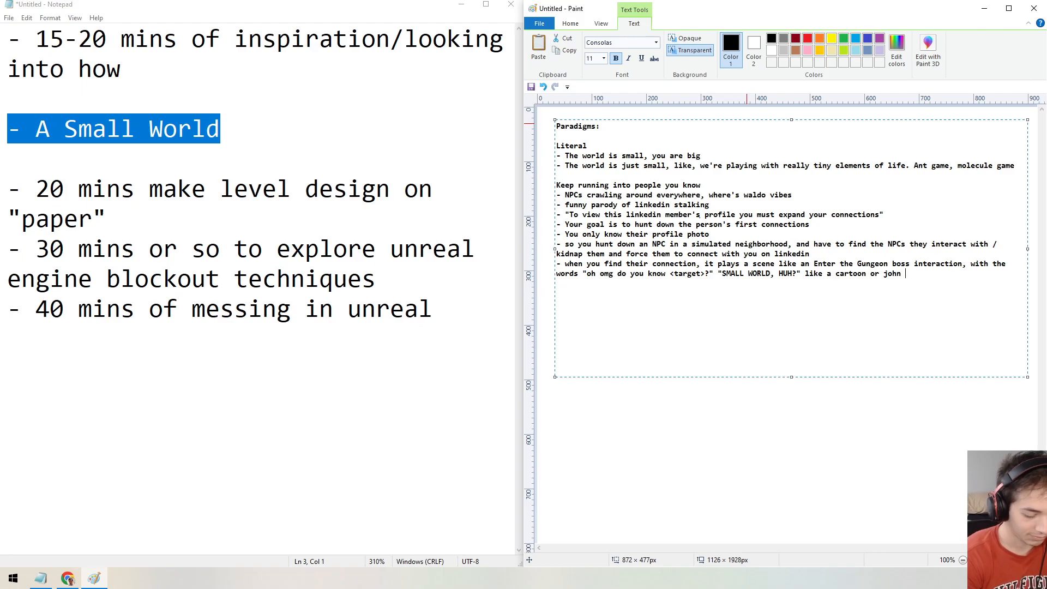
click(827, 416)
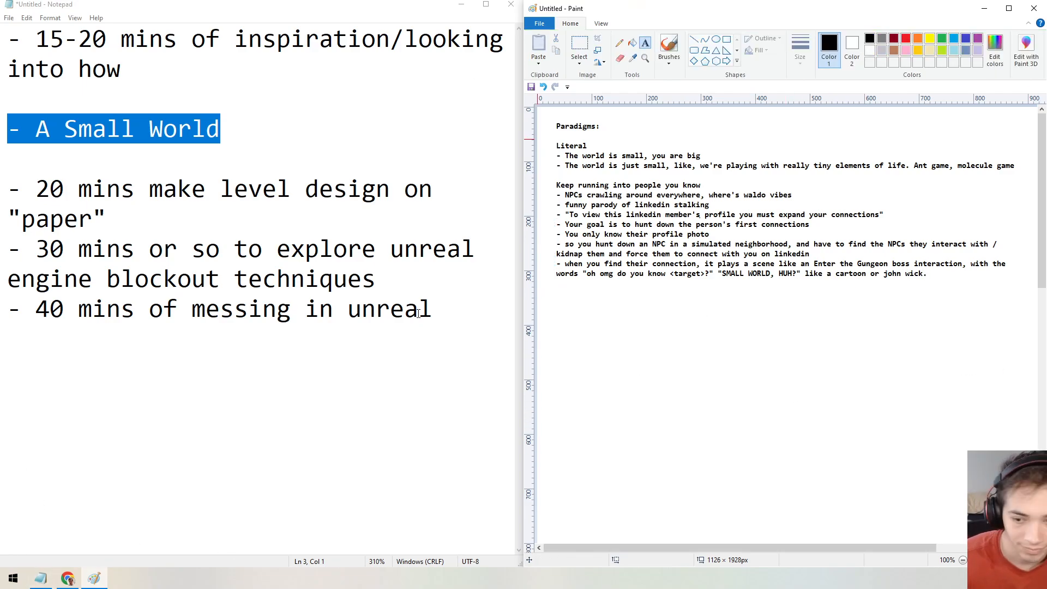
- Switch to Chrome, create a new Google Sheets spreadsheet from Google Drive in a maximized window, and close Drive
click(67, 578)
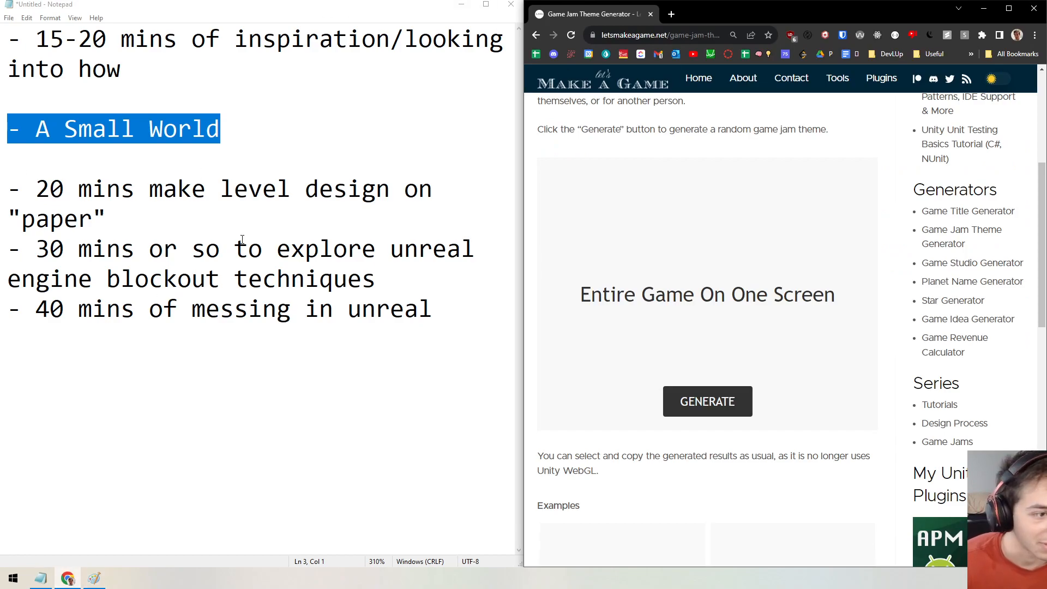
click(671, 13)
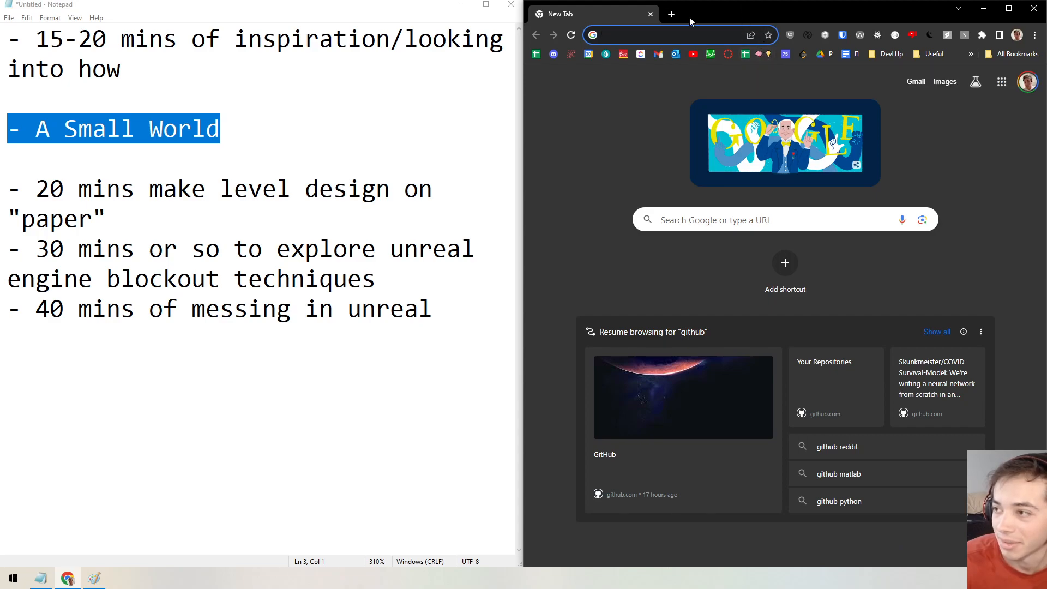
click(820, 54)
mouse_move(751, 15)
mouse_down()
mouse_move(630, 162)
mouse_move(627, 4)
mouse_up()
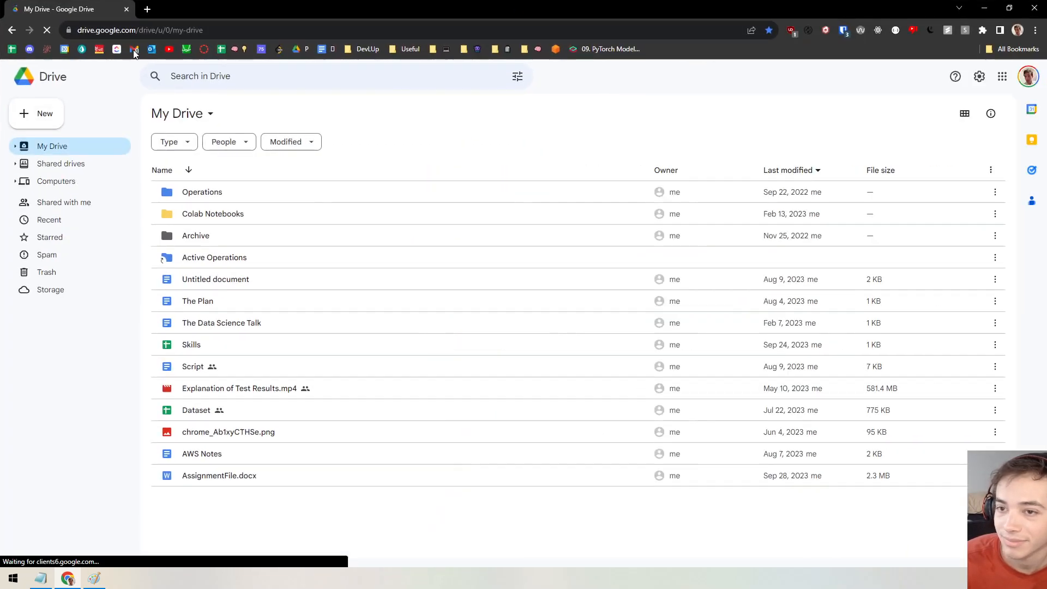
click(35, 109)
click(72, 196)
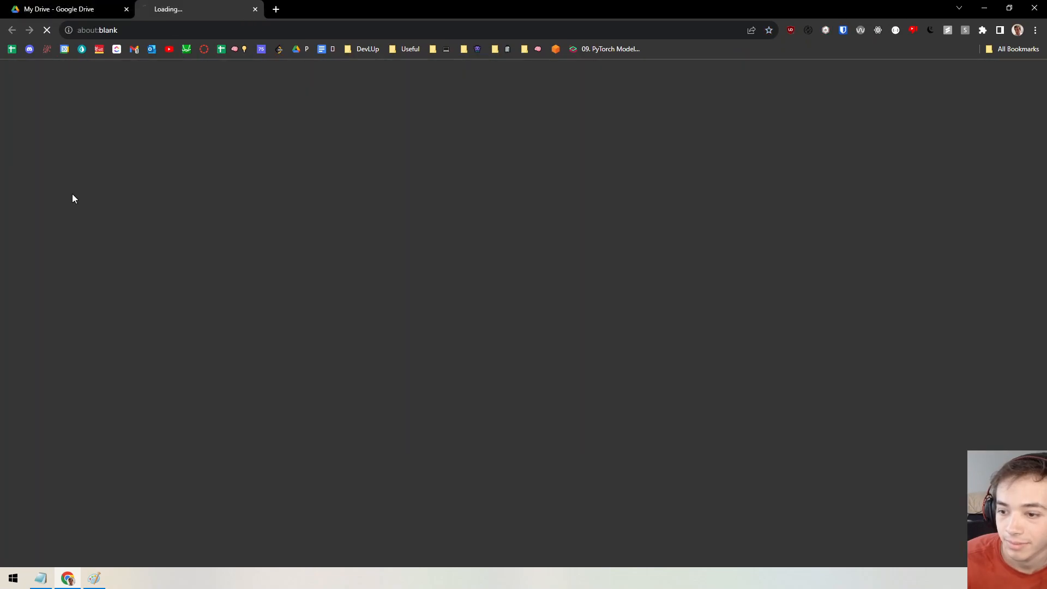
middle_click(54, 6)
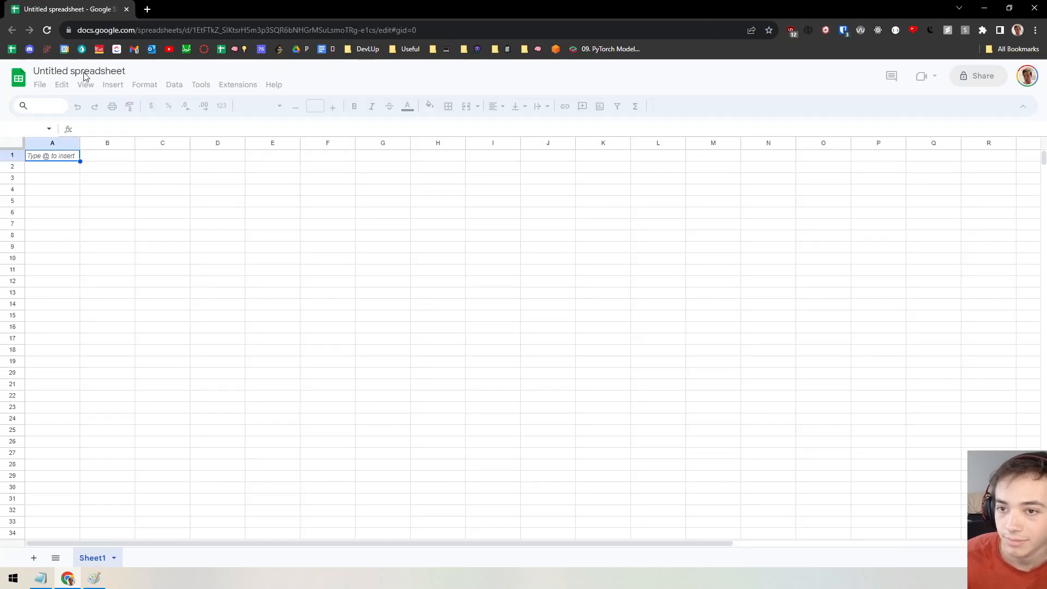
- Rename the untitled spreadsheet as SMALL WORLD
click(46, 71)
text(SMALL WORLD)
key(Return)
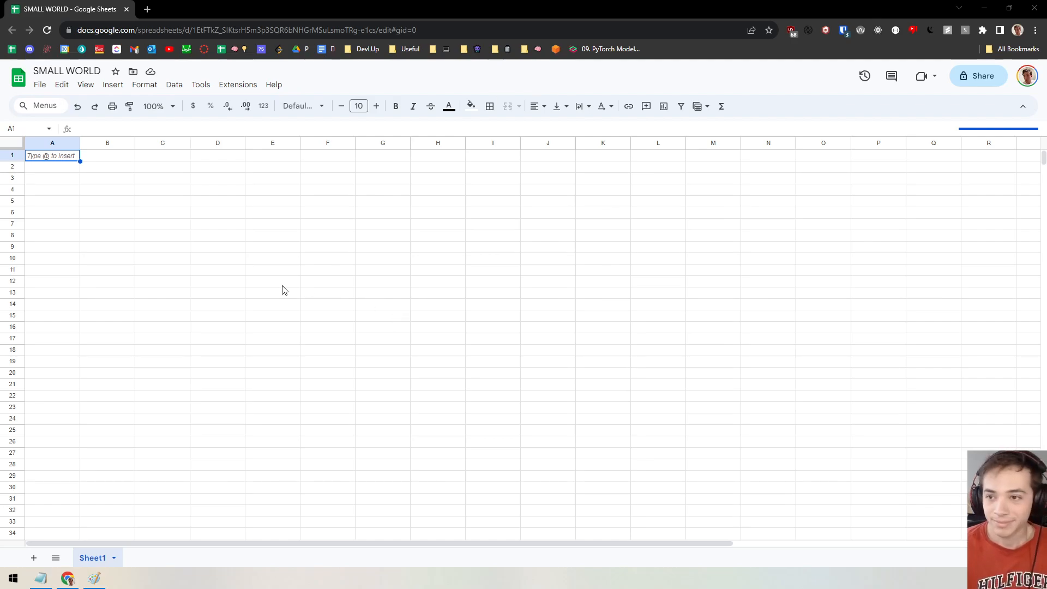
- Switch to Paint in a maximized window and widen the canvas to about 3324 px
click(91, 579)
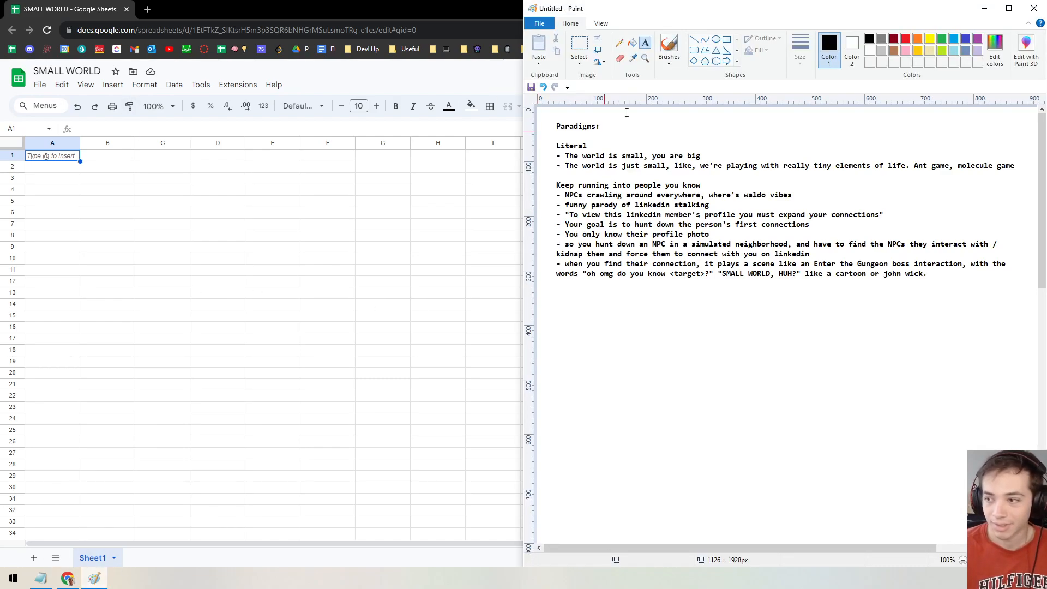
double_click(688, 19)
ctrl+scroll(220, 285, down, 2)
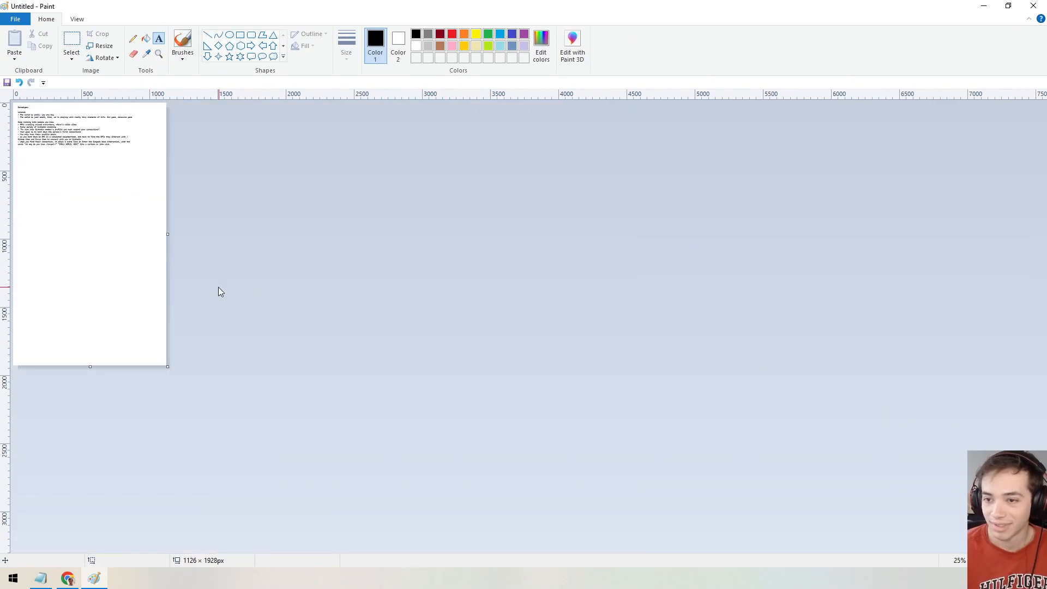
drag(167, 233, 467, 233)
ctrl+scroll(234, 187, up, 1)
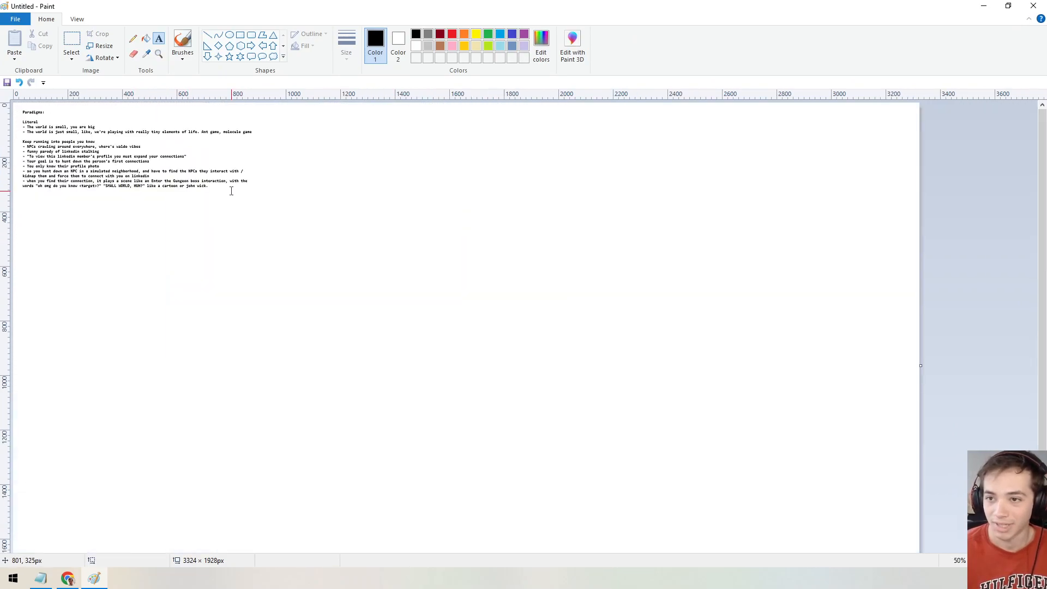
- Draw a black outlined square of about 1235 × 1235 px beside the notes as the level boundary
click(239, 39)
scroll(382, 201, down, 1)
scroll(320, 210, up, 1)
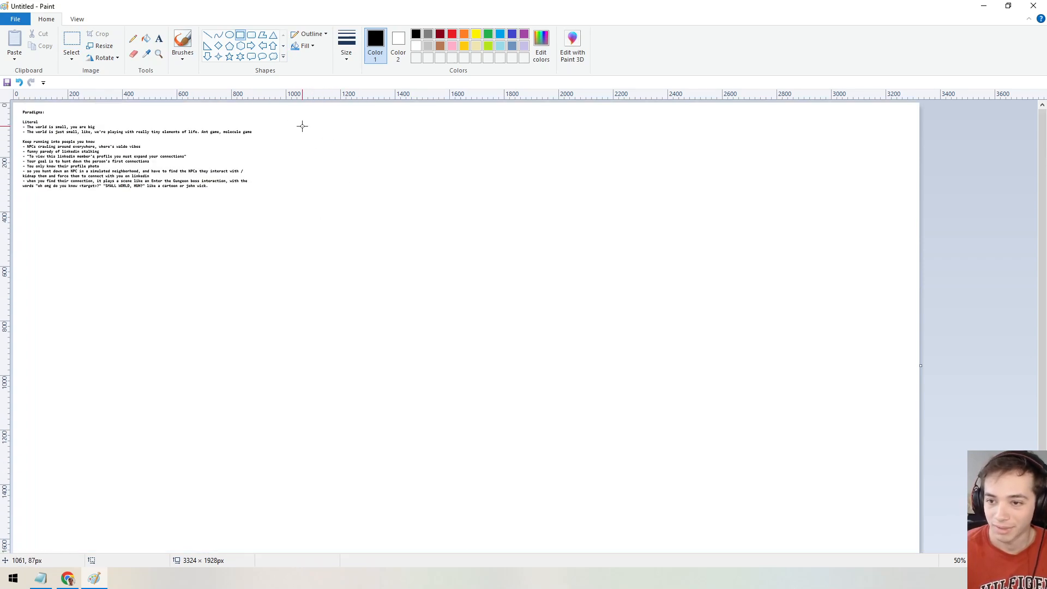
shift+drag(289, 118, 816, 453)
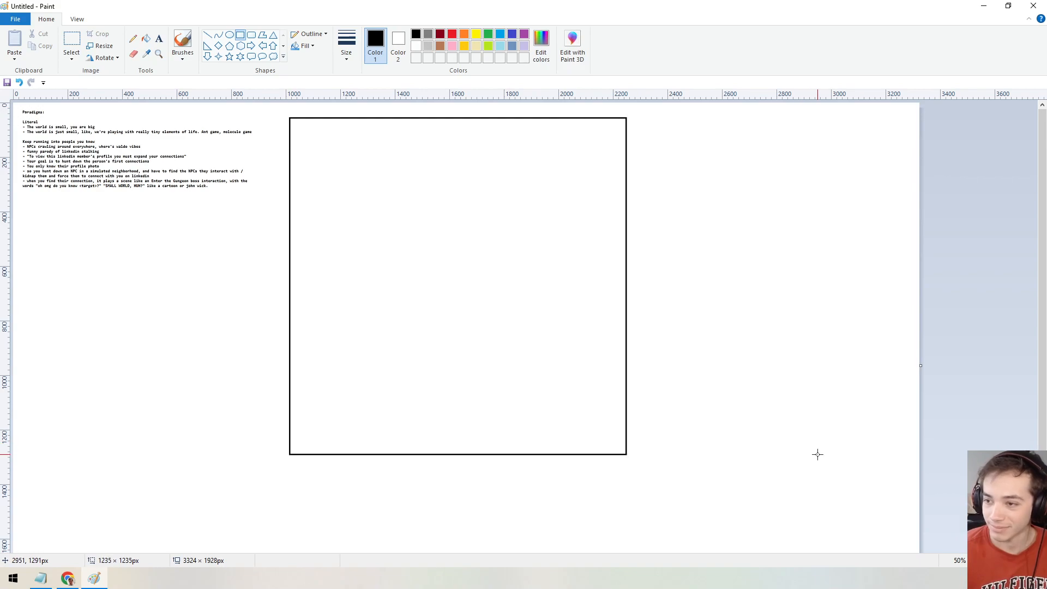
- Draw two nested green ellipses in the square's upper-left corner, about 271 × 133 px inside and about 383 × 223 px outside
ctrl+scroll(407, 253, up, 1)
ctrl+scroll(438, 246, down, 1)
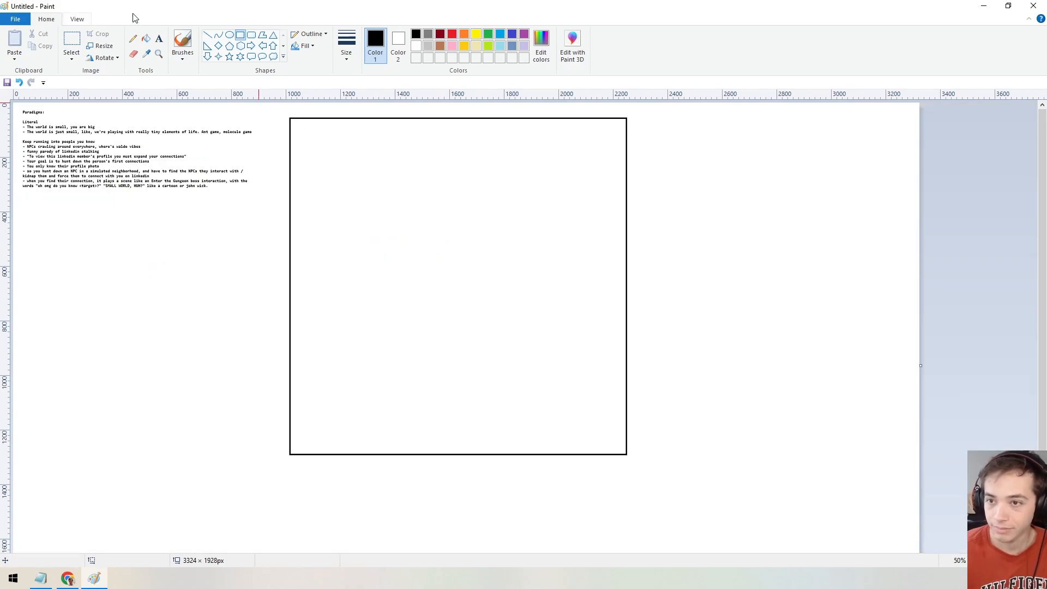
click(230, 35)
click(488, 34)
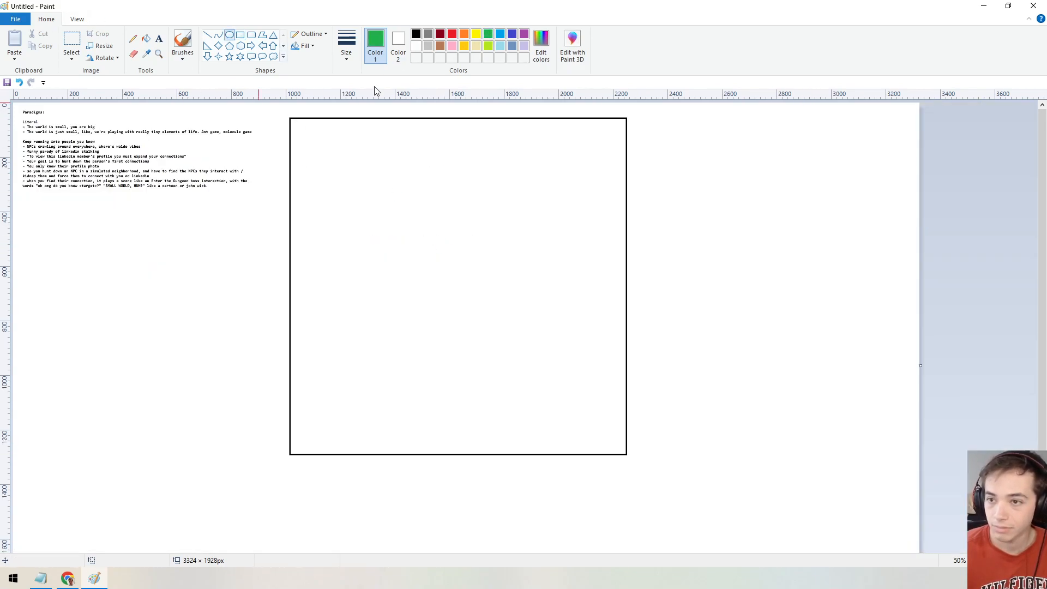
mouse_move(315, 140)
mouse_down()
mouse_move(329, 154)
mouse_move(374, 156)
mouse_move(371, 168)
mouse_move(390, 177)
mouse_up()
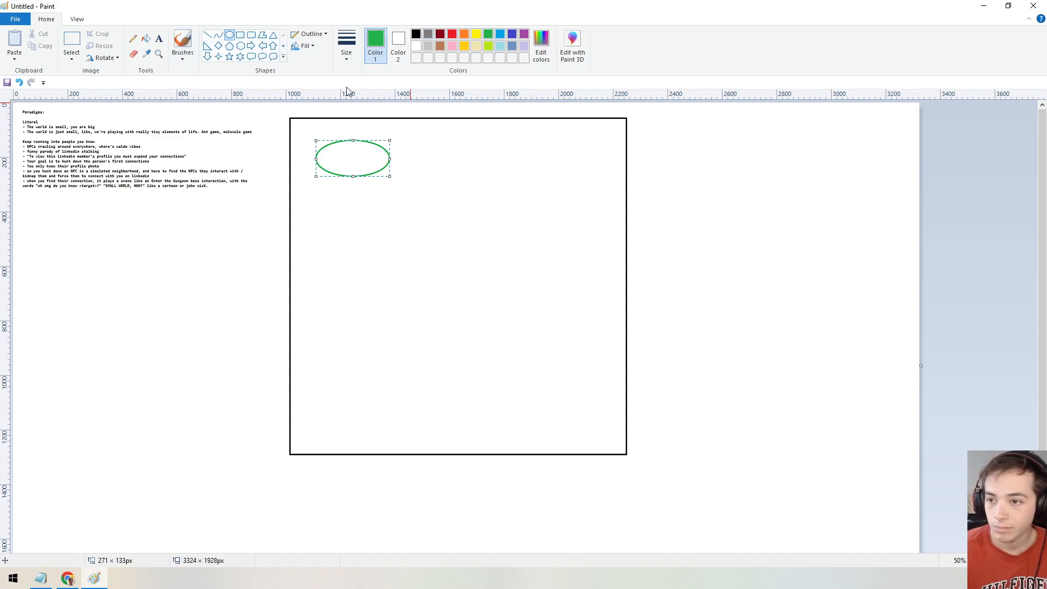
drag(303, 129, 407, 189)
- Fill the inner ellipse with light blue and the ring around it with green
click(146, 38)
click(500, 34)
click(362, 154)
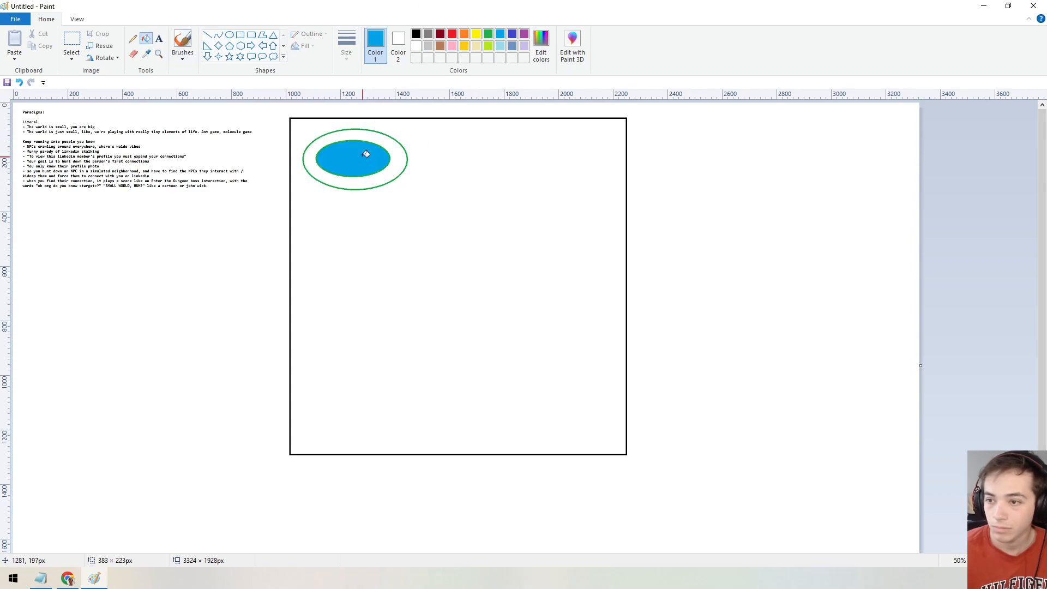
click(489, 35)
click(398, 144)
- Add a green text label "park" just above the filled ellipses
click(159, 38)
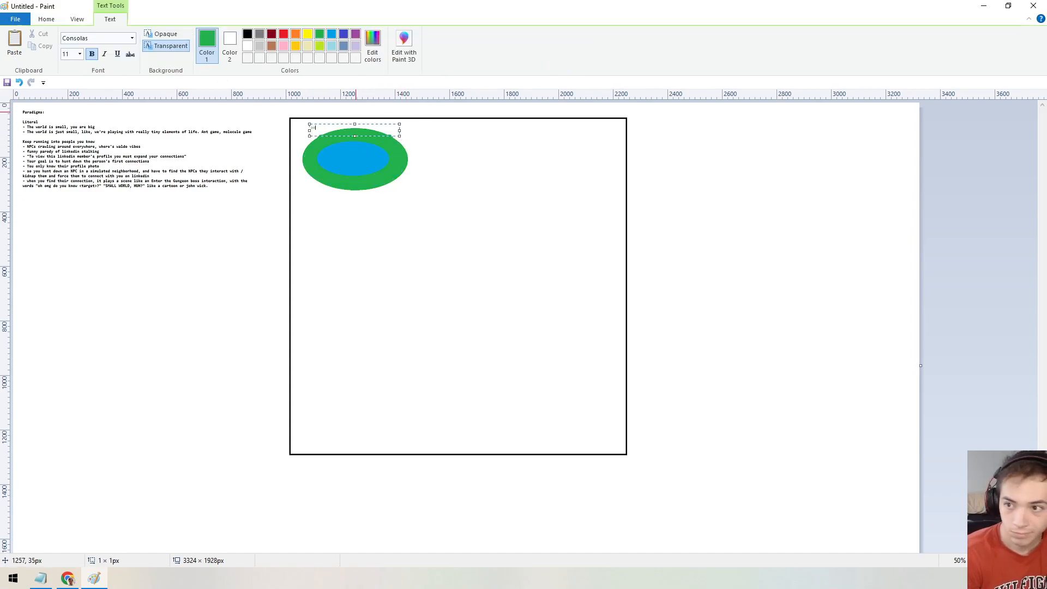
click(355, 111)
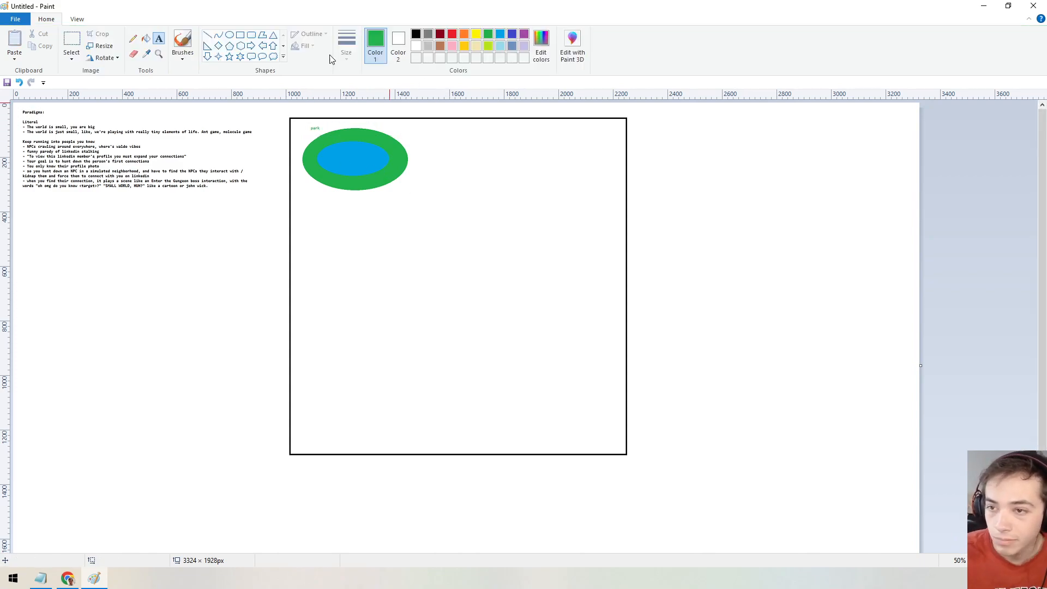
- Draw a rectangular parking lot with short stall marks along both long sides below the park, using the thickest black brush
click(207, 33)
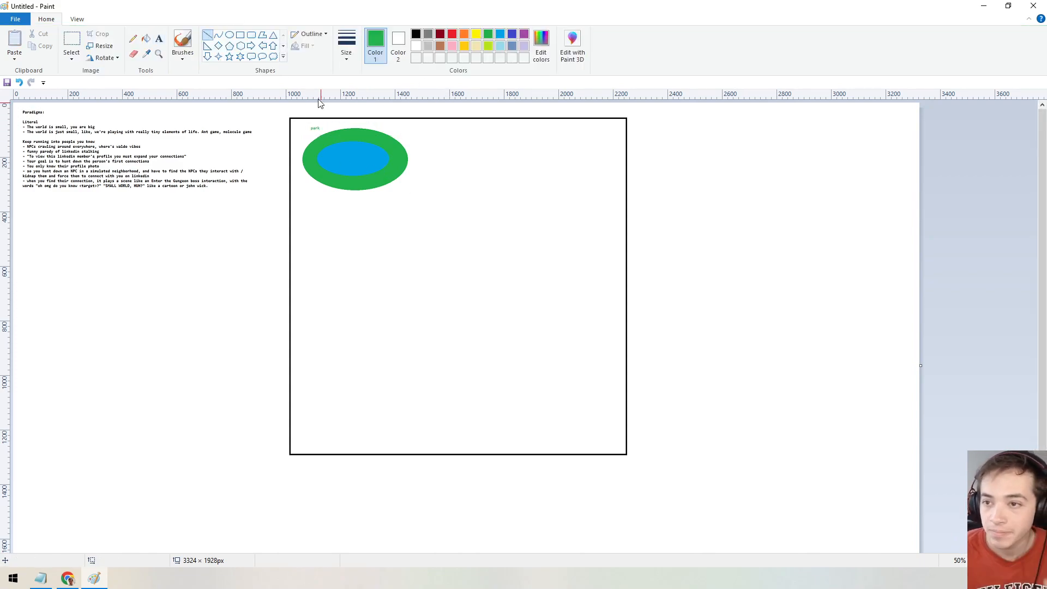
click(159, 39)
click(183, 44)
click(416, 34)
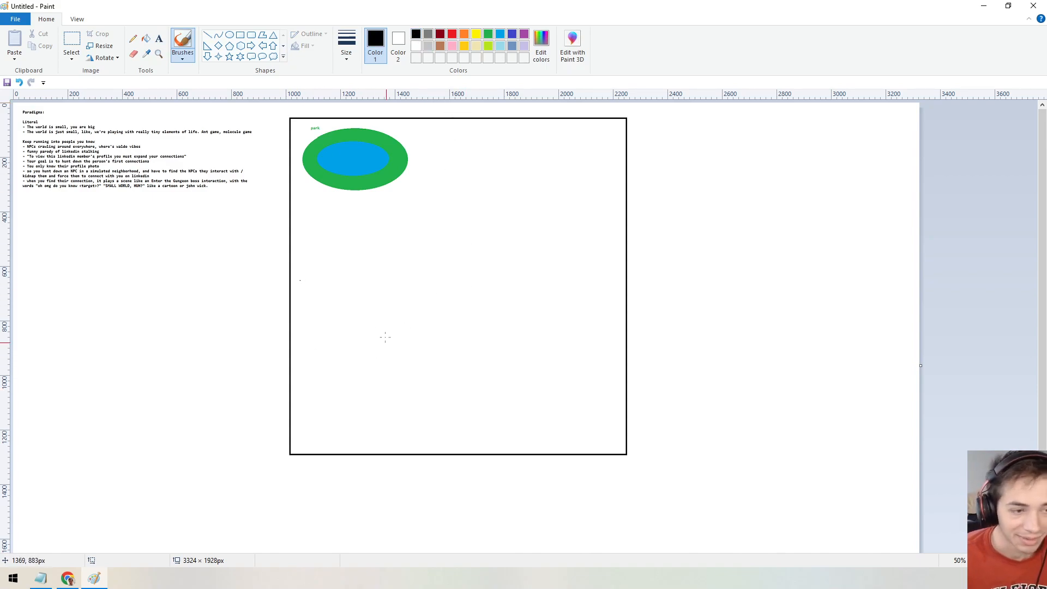
click(183, 56)
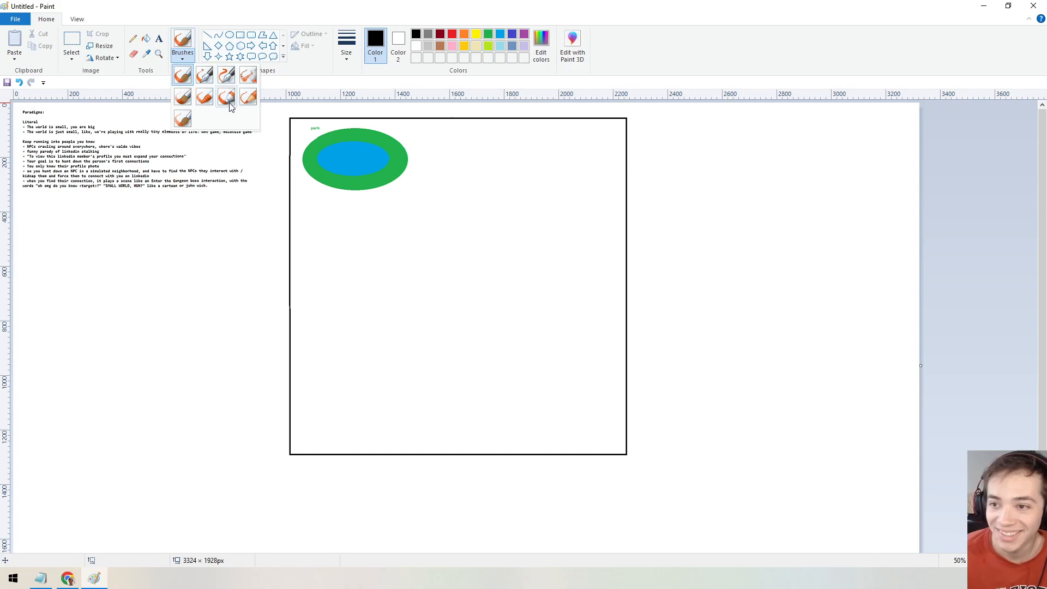
click(188, 79)
click(346, 46)
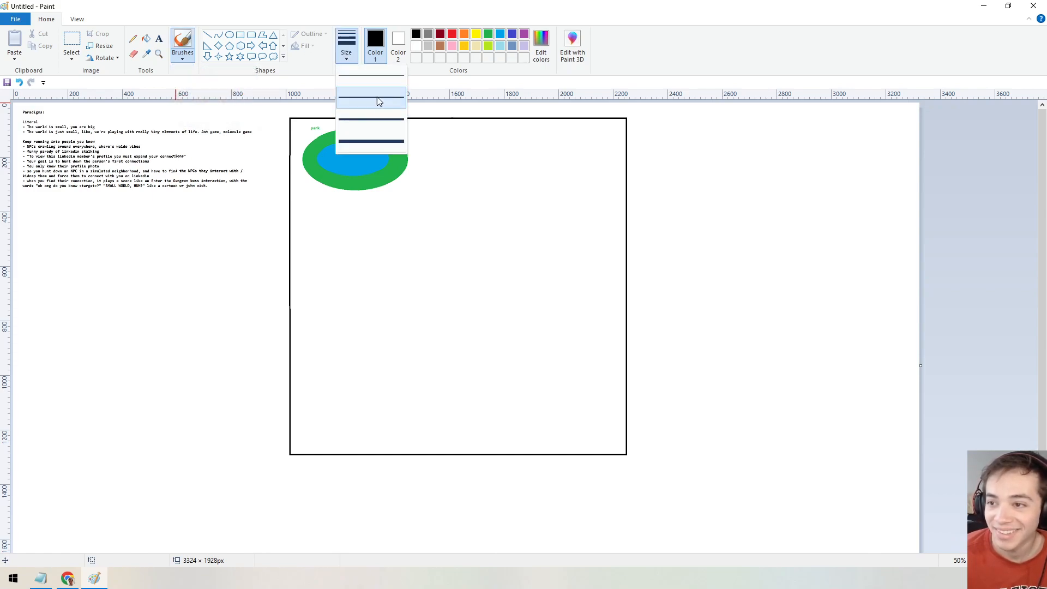
click(382, 141)
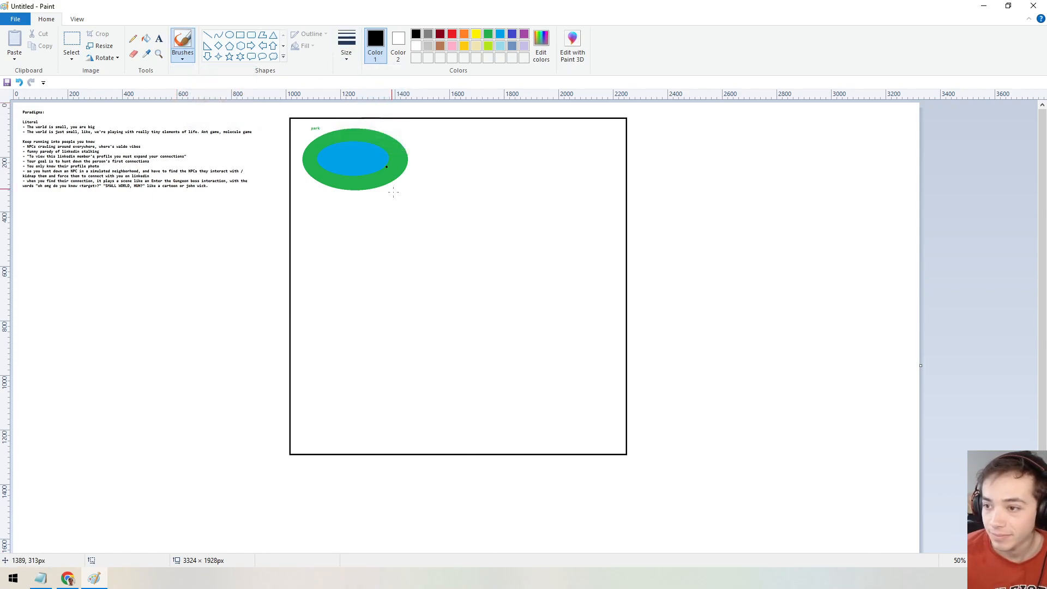
drag(403, 180, 406, 181)
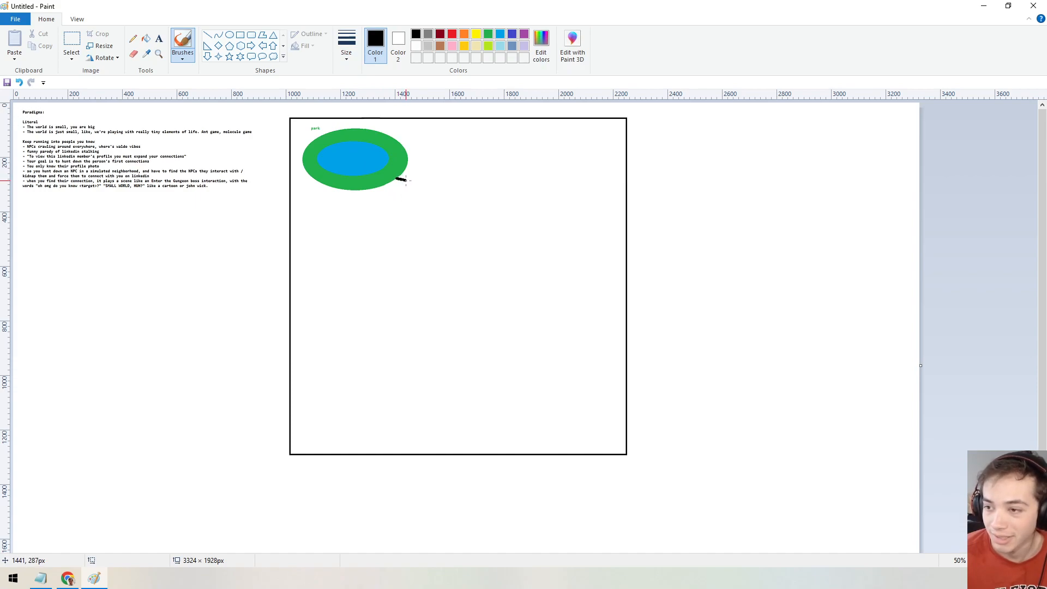
key(ctrl+z)
mouse_move(317, 198)
mouse_down()
mouse_move(406, 202)
mouse_move(405, 220)
mouse_move(386, 231)
mouse_move(316, 229)
mouse_move(314, 196)
mouse_move(326, 208)
mouse_move(390, 211)
mouse_move(347, 219)
mouse_move(390, 219)
mouse_up()
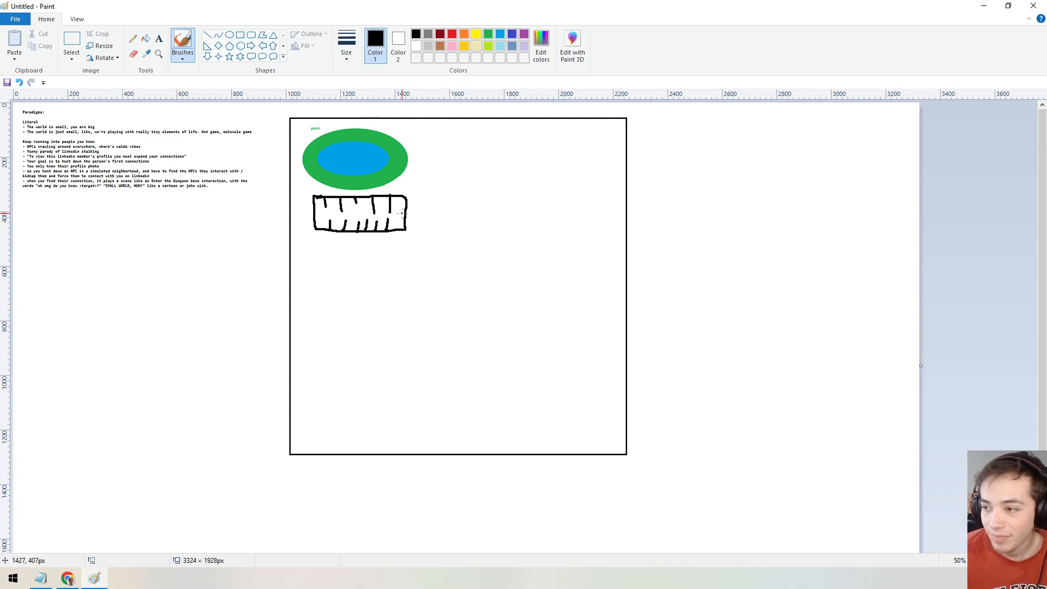
- Draw a road line from the parking lot to the map's upper-right area, and sketch a large lot there with two stall rows and adjoining buildings
mouse_move(403, 213)
mouse_down()
mouse_move(414, 213)
mouse_move(409, 258)
mouse_move(420, 276)
mouse_up()
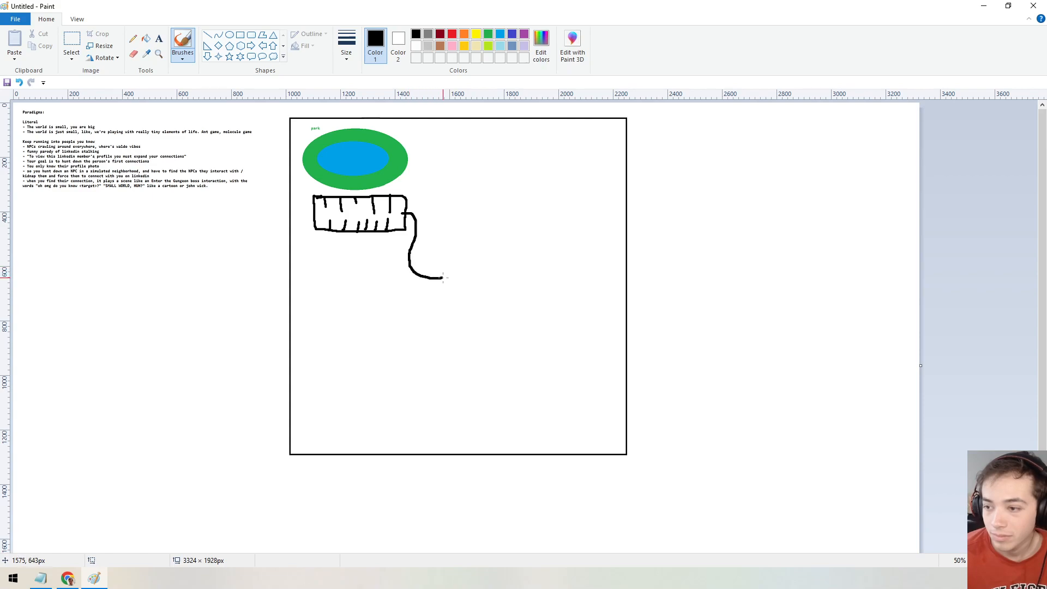
drag(495, 276, 540, 273)
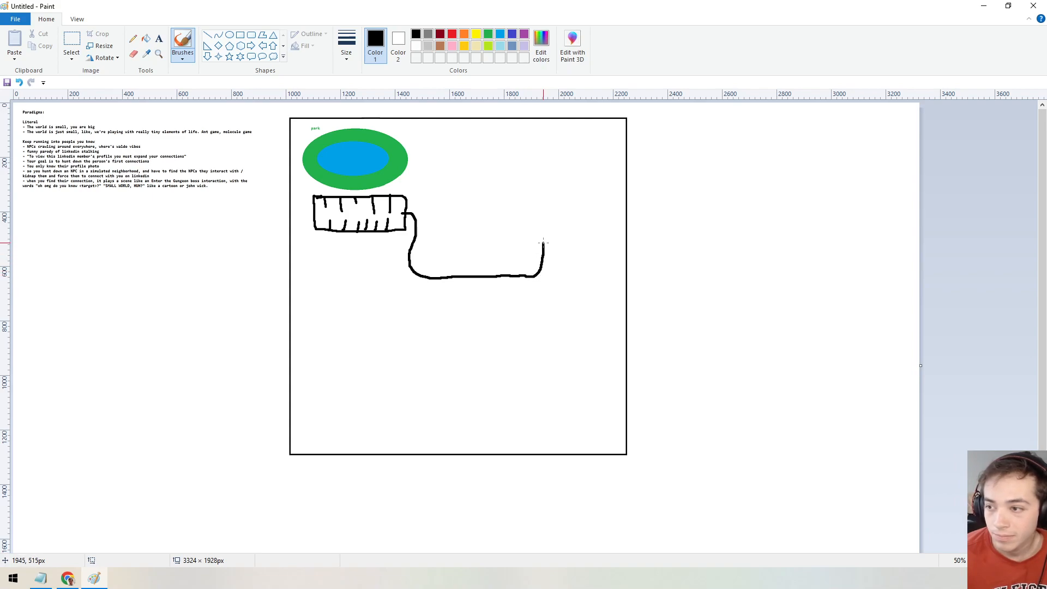
mouse_move(493, 164)
mouse_down()
mouse_move(496, 214)
mouse_move(572, 228)
mouse_move(610, 224)
mouse_move(606, 156)
mouse_move(493, 157)
mouse_move(525, 215)
mouse_up()
drag(572, 166, 569, 219)
mouse_move(509, 169)
mouse_down()
mouse_move(537, 169)
mouse_move(544, 211)
mouse_up()
mouse_move(561, 174)
mouse_down()
mouse_move(579, 172)
mouse_move(575, 217)
mouse_up()
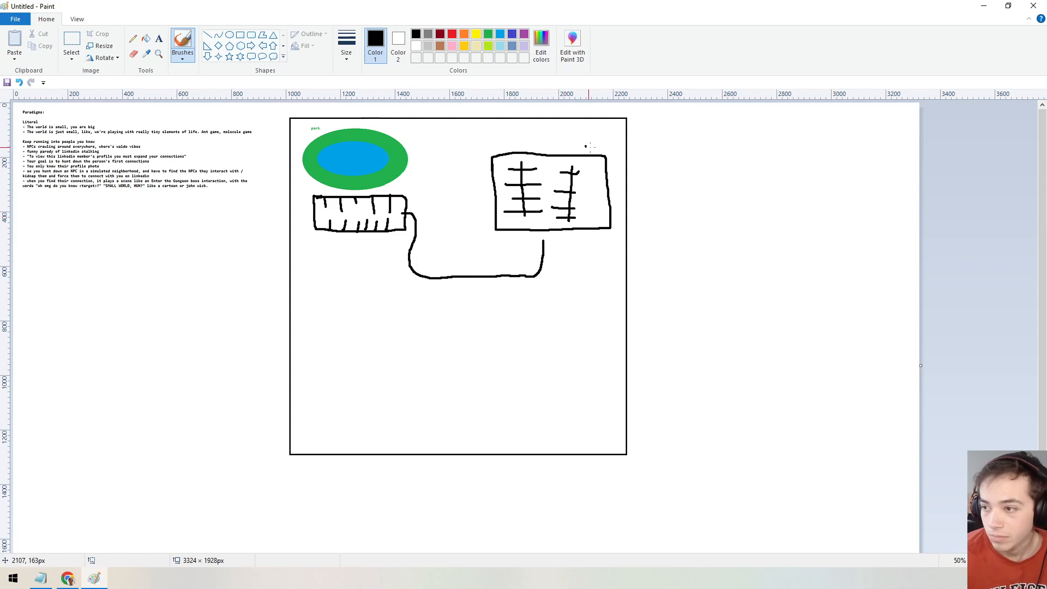
mouse_move(606, 157)
mouse_down()
mouse_move(606, 134)
mouse_move(579, 133)
mouse_move(575, 158)
mouse_move(535, 135)
mouse_move(535, 155)
mouse_move(512, 137)
mouse_move(480, 141)
mouse_move(464, 191)
mouse_move(496, 195)
mouse_move(472, 221)
mouse_move(498, 223)
mouse_up()
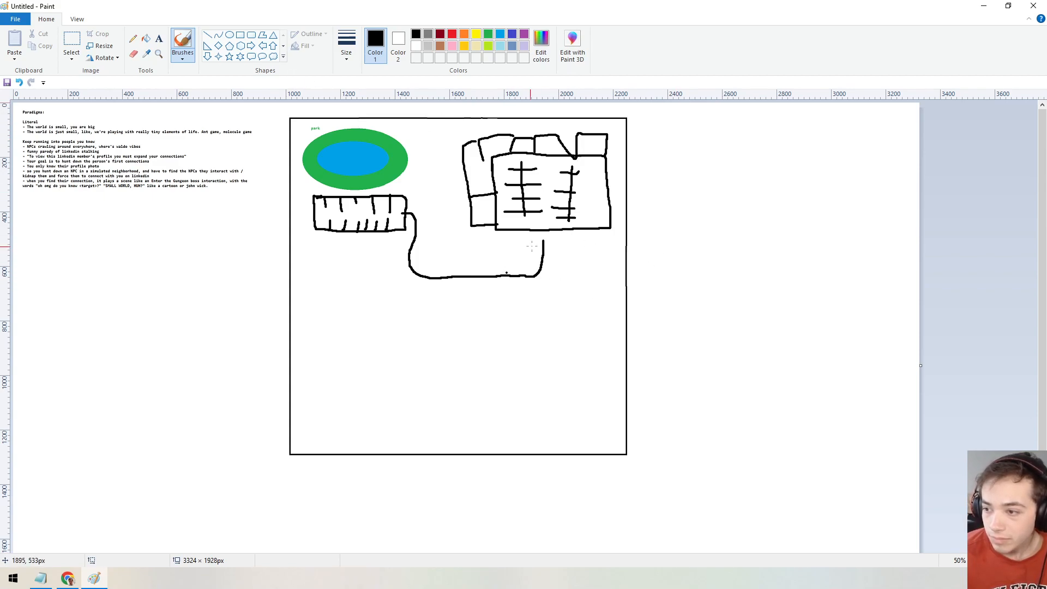
- Complete the road's second edge with a downward branch, and draw streets with three rows of three houses in the map's lower-right area
mouse_move(543, 243)
mouse_down()
mouse_move(543, 227)
mouse_move(557, 270)
mouse_move(491, 292)
mouse_move(486, 316)
mouse_move(405, 288)
mouse_move(404, 229)
mouse_up()
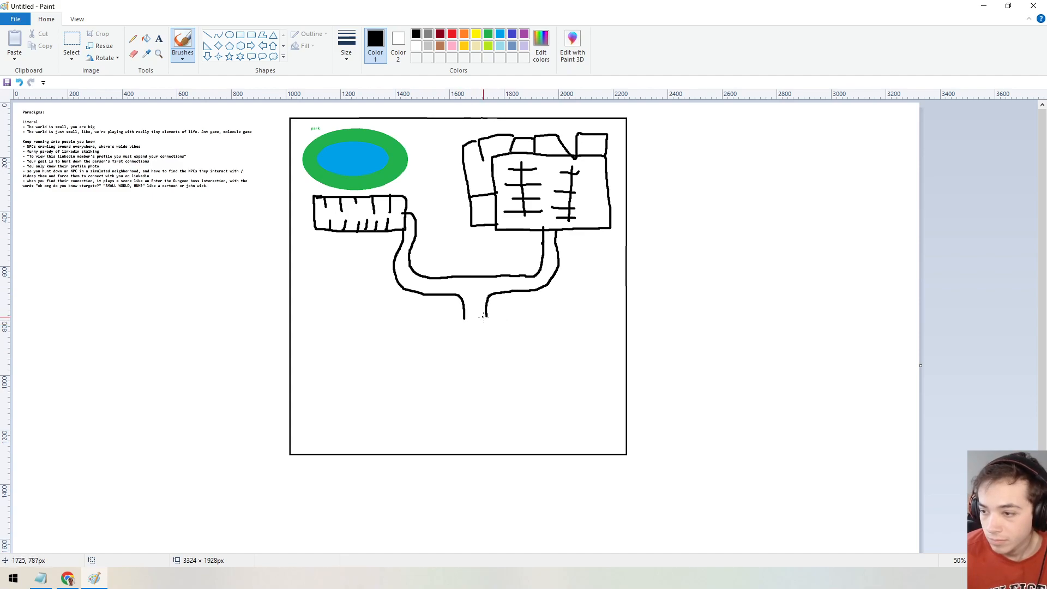
mouse_move(485, 323)
mouse_down()
mouse_move(514, 323)
mouse_move(512, 339)
mouse_move(612, 340)
mouse_up()
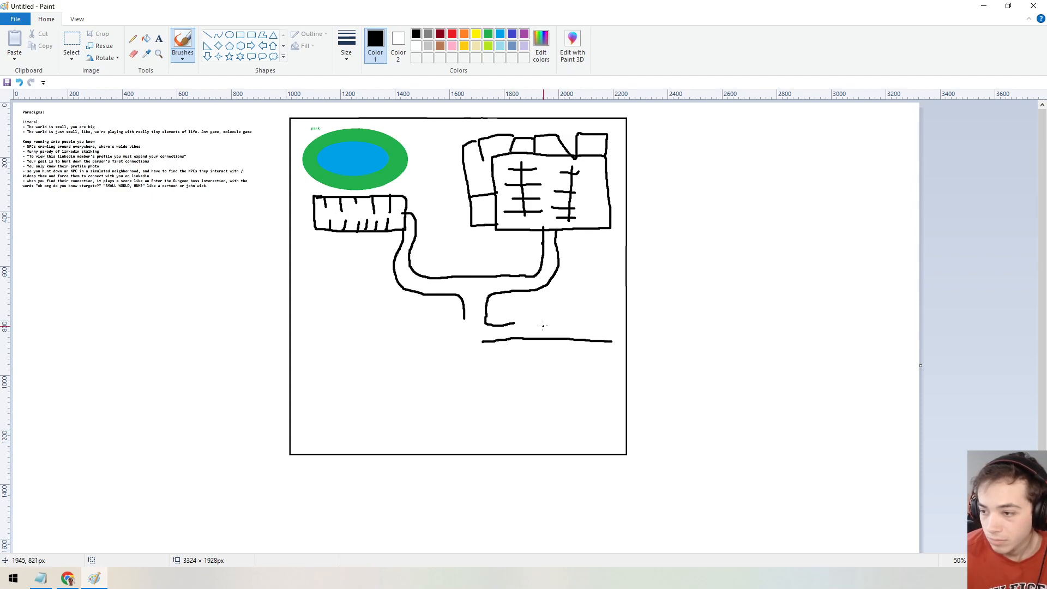
drag(515, 324, 572, 326)
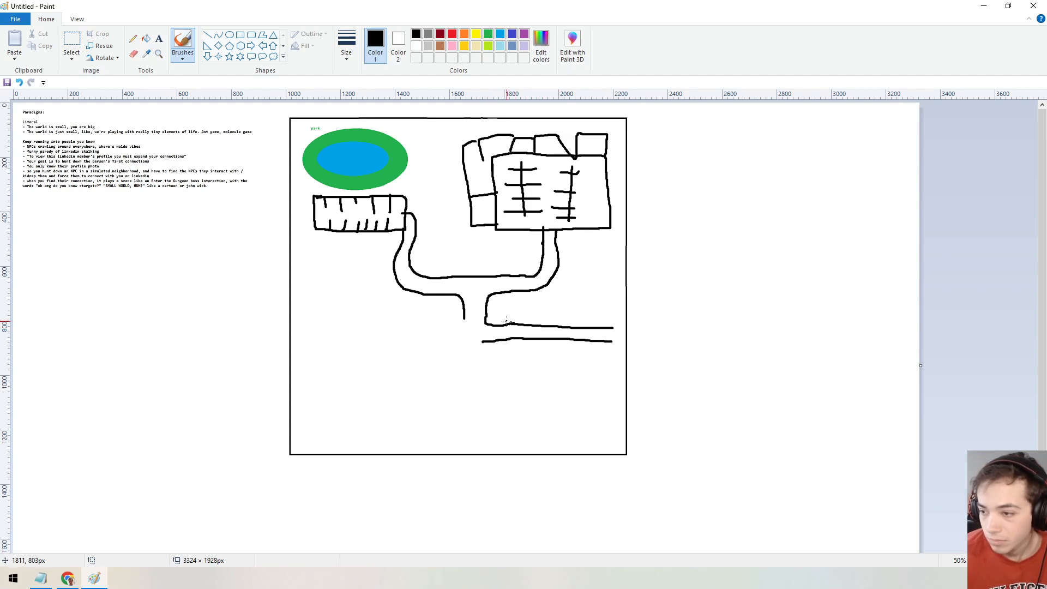
mouse_move(507, 323)
mouse_down()
mouse_move(508, 309)
mouse_move(568, 303)
mouse_move(573, 326)
mouse_move(607, 296)
mouse_move(611, 327)
mouse_up()
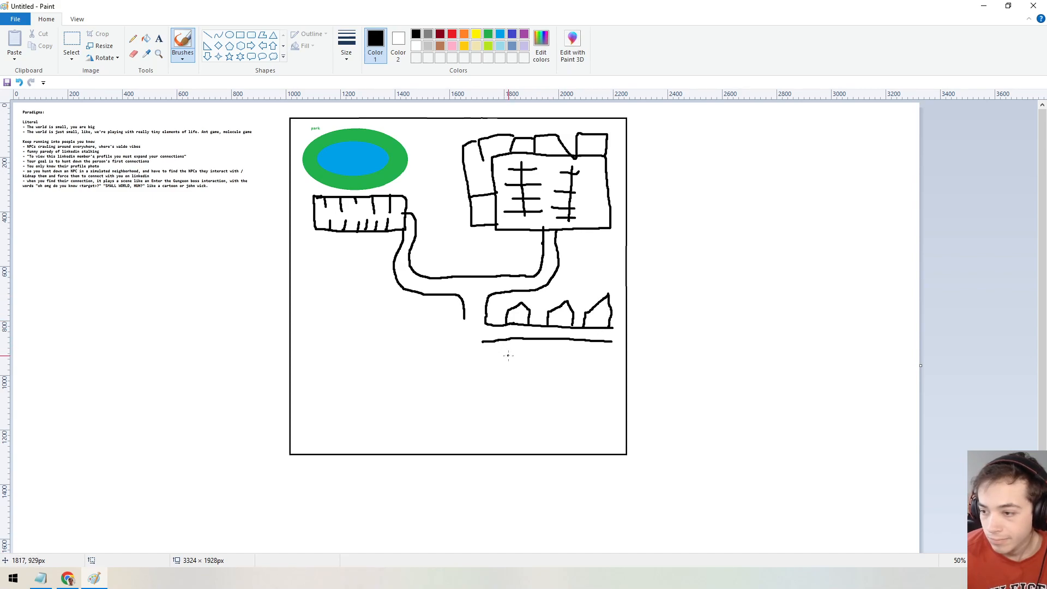
mouse_move(511, 350)
mouse_down()
mouse_move(520, 343)
mouse_move(532, 367)
mouse_move(556, 347)
mouse_move(569, 366)
mouse_move(586, 347)
mouse_move(610, 364)
mouse_up()
mouse_move(486, 343)
mouse_down()
mouse_move(478, 350)
mouse_move(494, 392)
mouse_move(617, 391)
mouse_move(555, 408)
mouse_move(490, 409)
mouse_move(485, 445)
mouse_move(513, 413)
mouse_move(557, 414)
mouse_move(553, 440)
mouse_move(584, 414)
mouse_move(590, 442)
mouse_up()
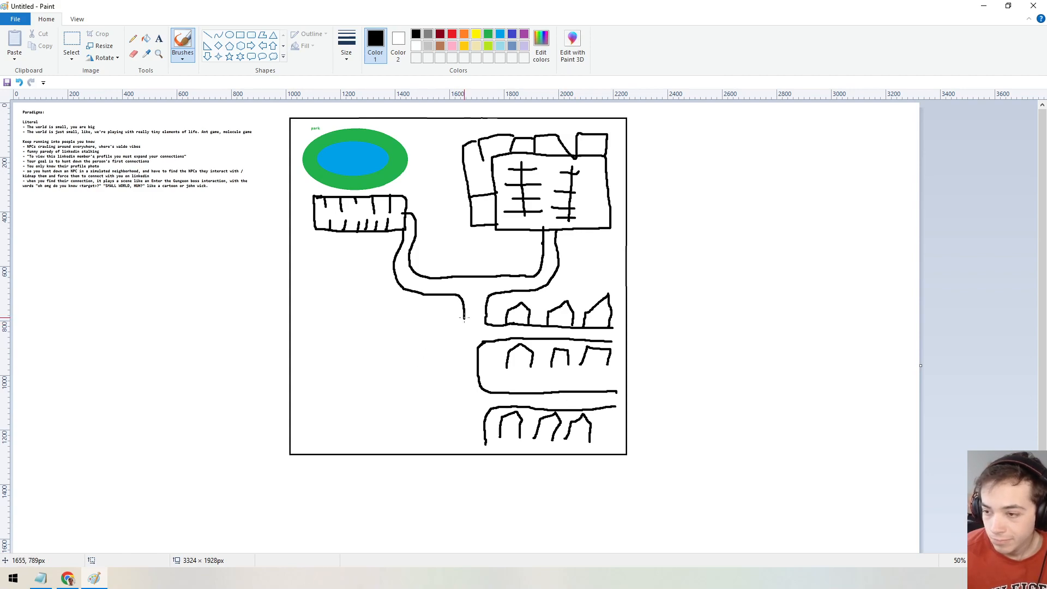
- Extend the road through the map's lower-left area, adding a waterfront with umbrellas and four tall buildings along the side street
mouse_move(465, 319)
mouse_down()
mouse_move(463, 355)
mouse_move(347, 359)
mouse_move(440, 374)
mouse_move(450, 386)
mouse_move(467, 448)
mouse_move(443, 433)
mouse_move(445, 447)
mouse_move(414, 412)
mouse_move(371, 411)
mouse_move(329, 434)
mouse_move(354, 443)
mouse_move(366, 432)
mouse_move(347, 436)
mouse_move(398, 436)
mouse_move(389, 424)
mouse_move(372, 450)
mouse_move(440, 450)
mouse_move(419, 431)
mouse_move(410, 444)
mouse_move(429, 431)
mouse_move(431, 446)
mouse_move(418, 445)
mouse_up()
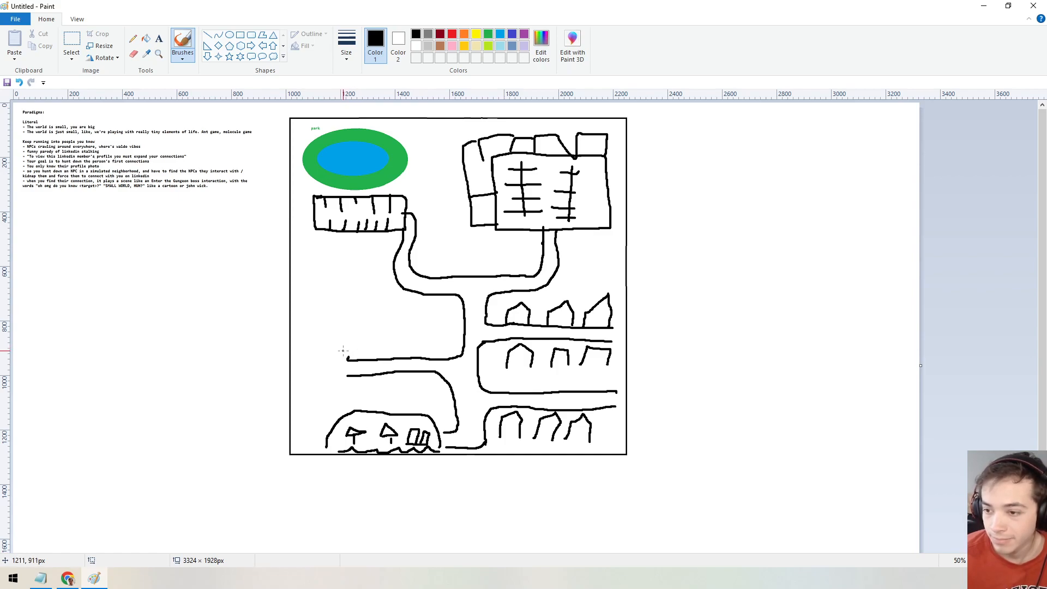
mouse_move(343, 350)
mouse_down()
mouse_move(344, 275)
mouse_move(322, 273)
mouse_move(324, 360)
mouse_move(347, 308)
mouse_move(364, 308)
mouse_move(365, 352)
mouse_move(387, 294)
mouse_move(397, 352)
mouse_up()
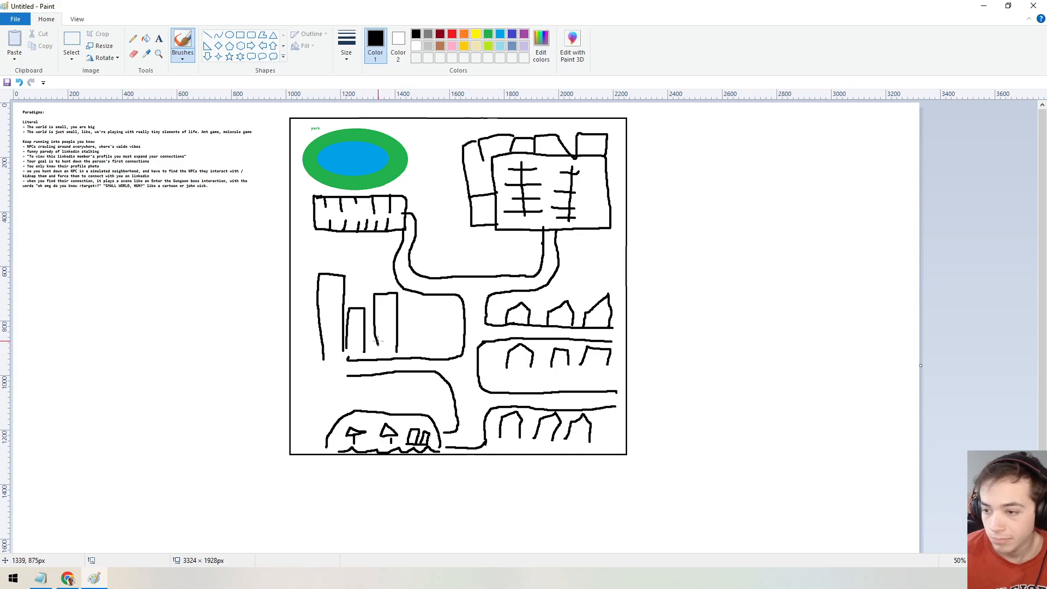
mouse_move(301, 363)
mouse_down()
mouse_move(300, 326)
mouse_move(314, 326)
mouse_up()
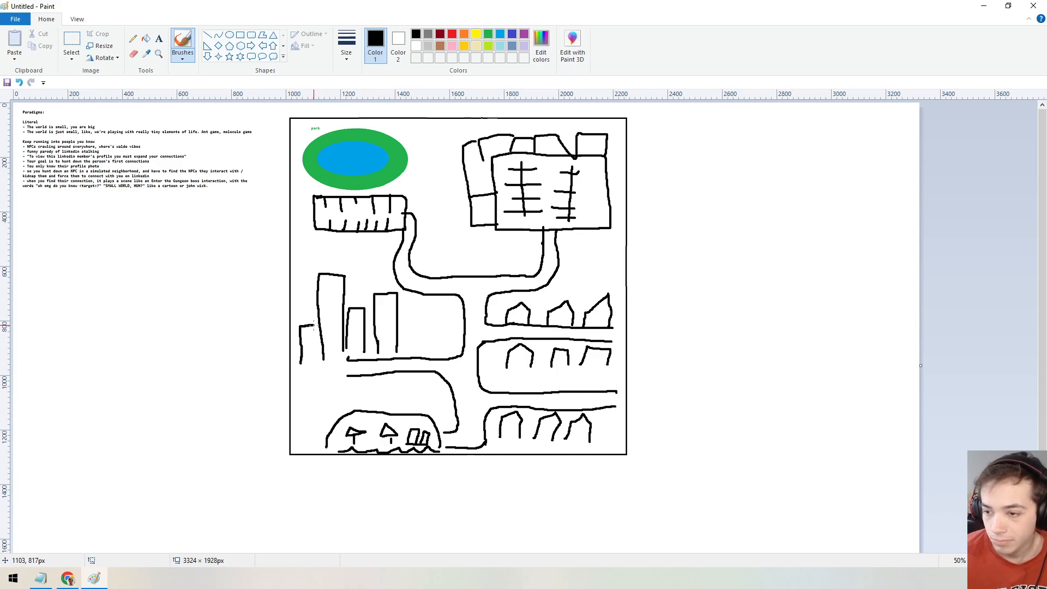
mouse_move(349, 357)
mouse_down()
mouse_move(301, 360)
mouse_move(320, 375)
mouse_move(300, 373)
mouse_move(307, 364)
mouse_up()
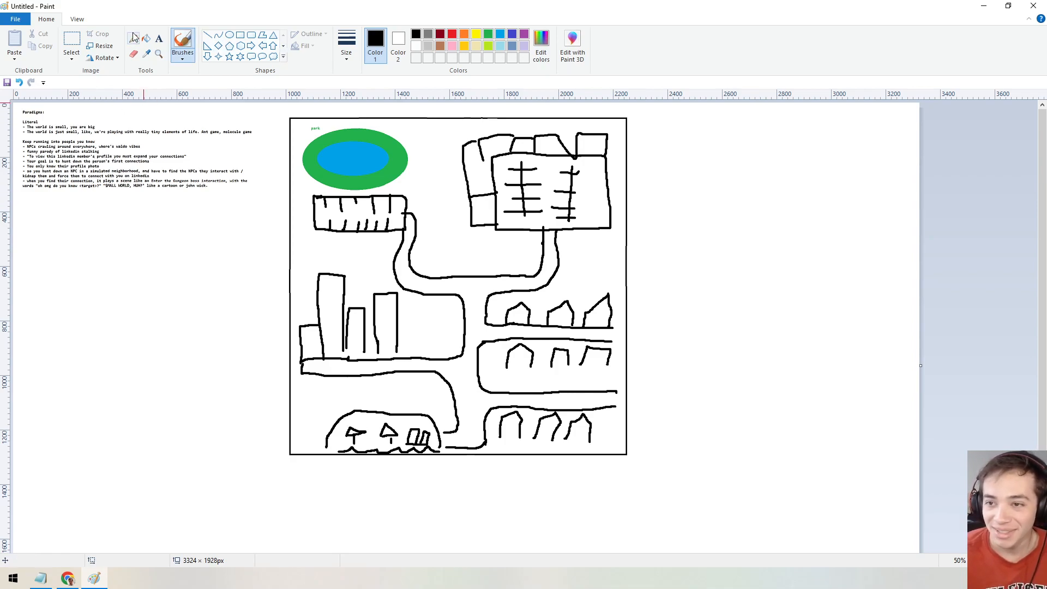
click(71, 44)
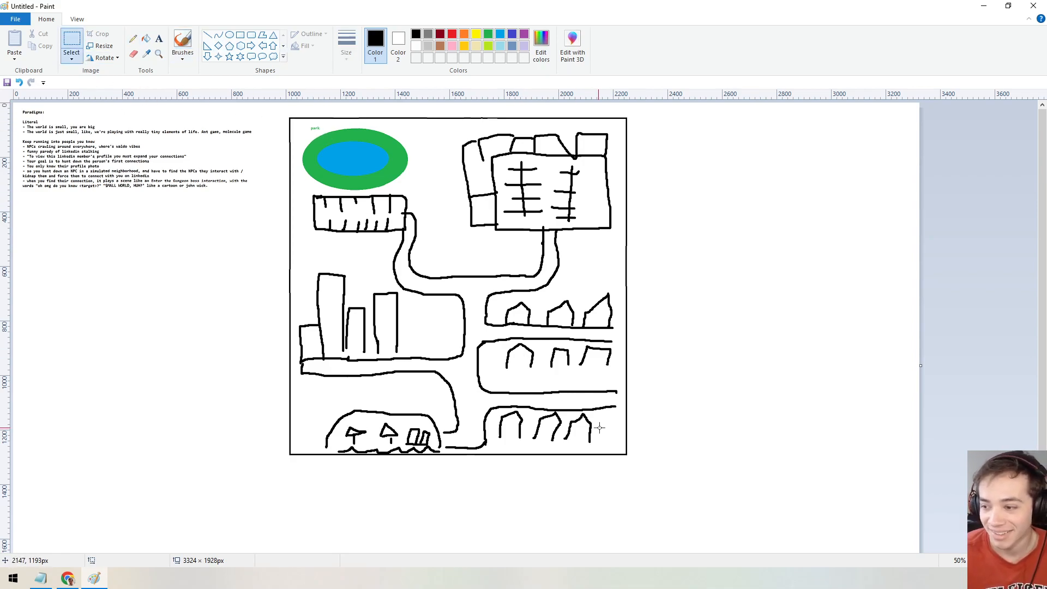
drag(624, 453, 16, 108)
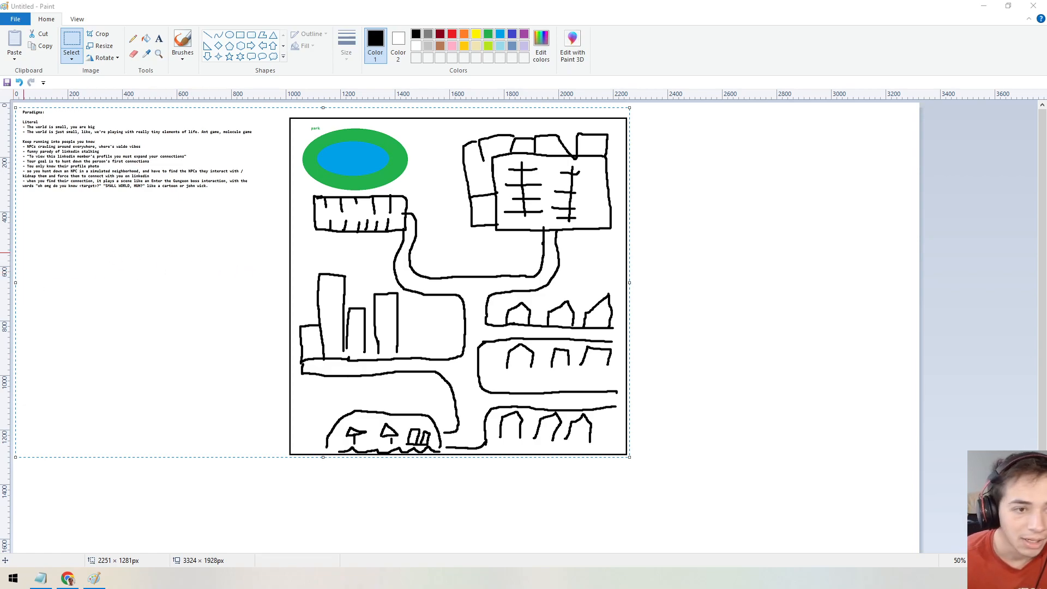
click(122, 342)
- Paste the copied village image, shrink it to about 910 × 494 px and place it directly below the notes
click(671, 330)
key(ctrl+v)
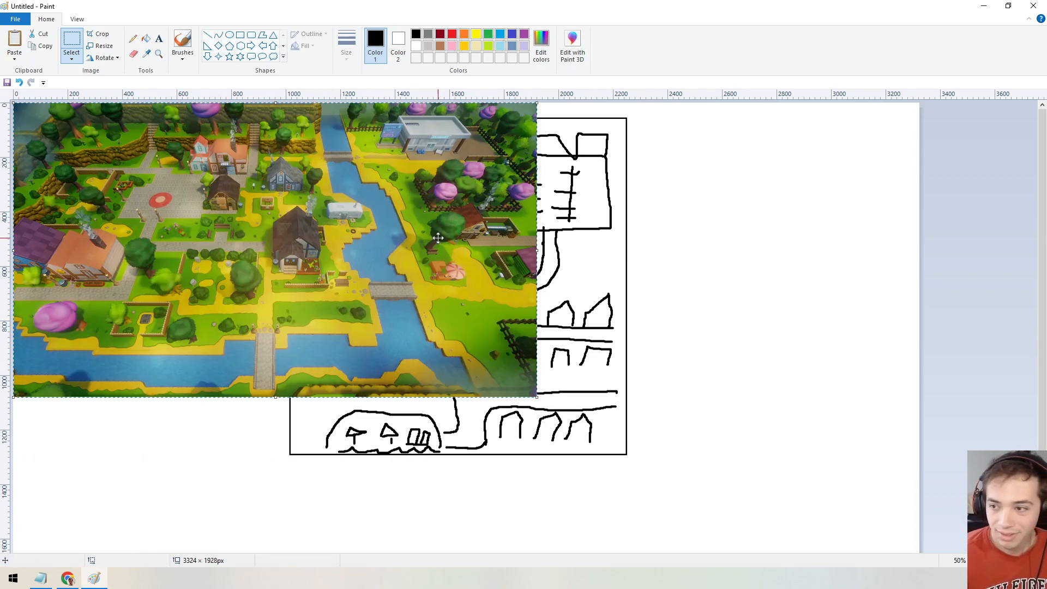
mouse_move(365, 201)
mouse_down()
mouse_move(419, 340)
mouse_move(368, 313)
mouse_move(378, 299)
mouse_up()
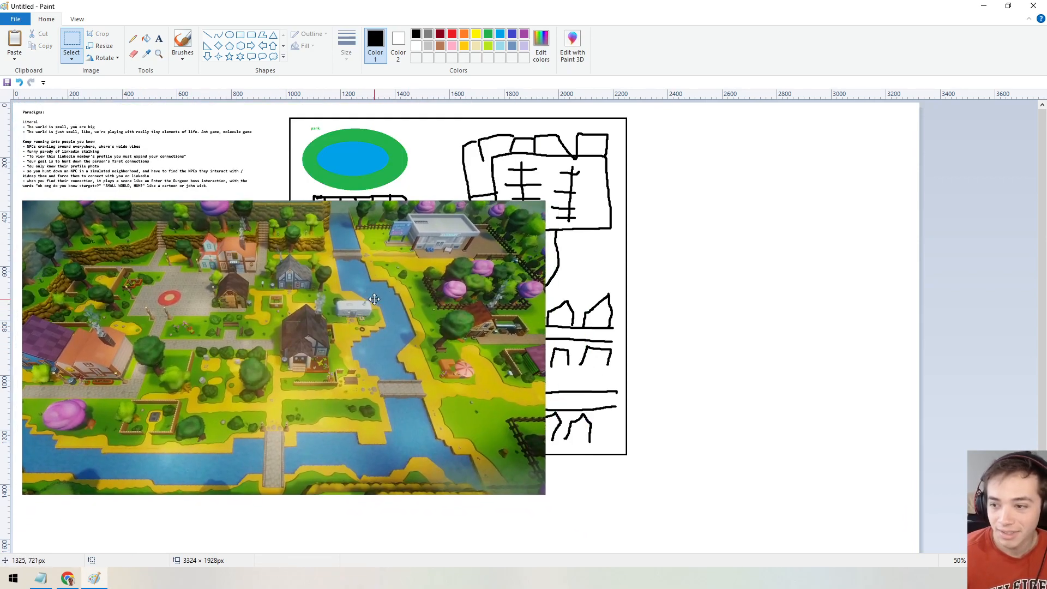
drag(299, 384, 271, 336)
drag(181, 254, 184, 254)
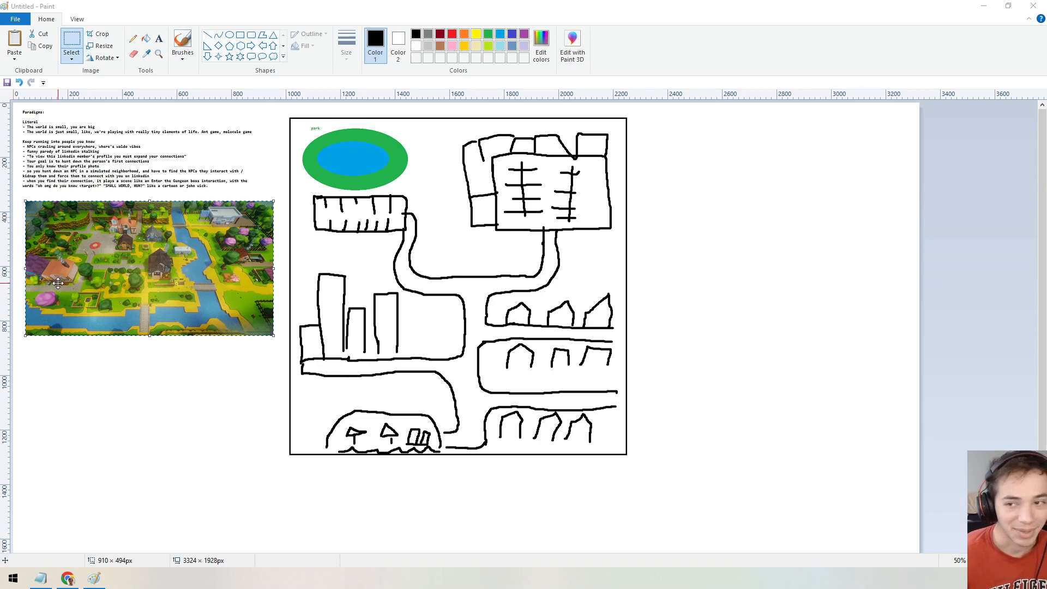
click(367, 209)
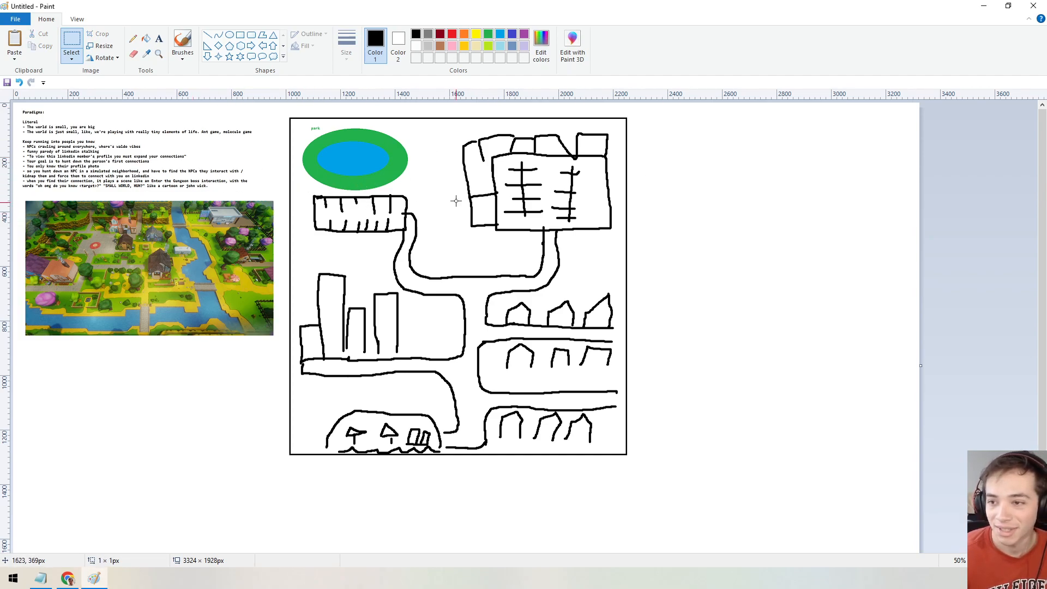
- Frame the whole level map to look over its layout
drag(283, 114, 644, 457)
click(773, 287)
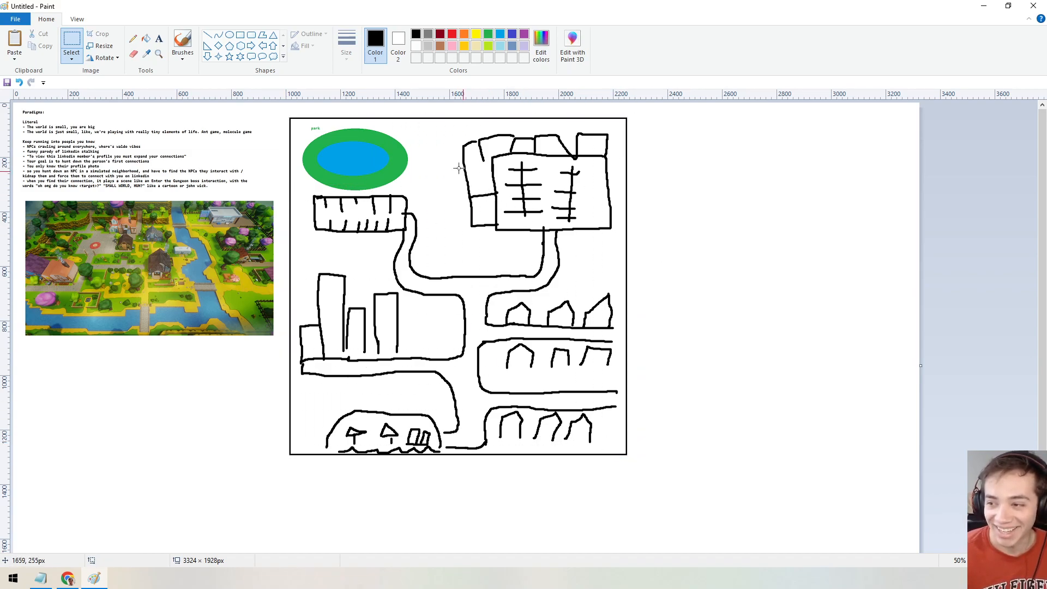
- Review the "Paradigms:" heading and the two "Literal" notes, marking each line with a temporary selection
ctrl+scroll(221, 185, up, 3)
ctrl+scroll(202, 196, down, 3)
ctrl+scroll(32, 123, up, 2)
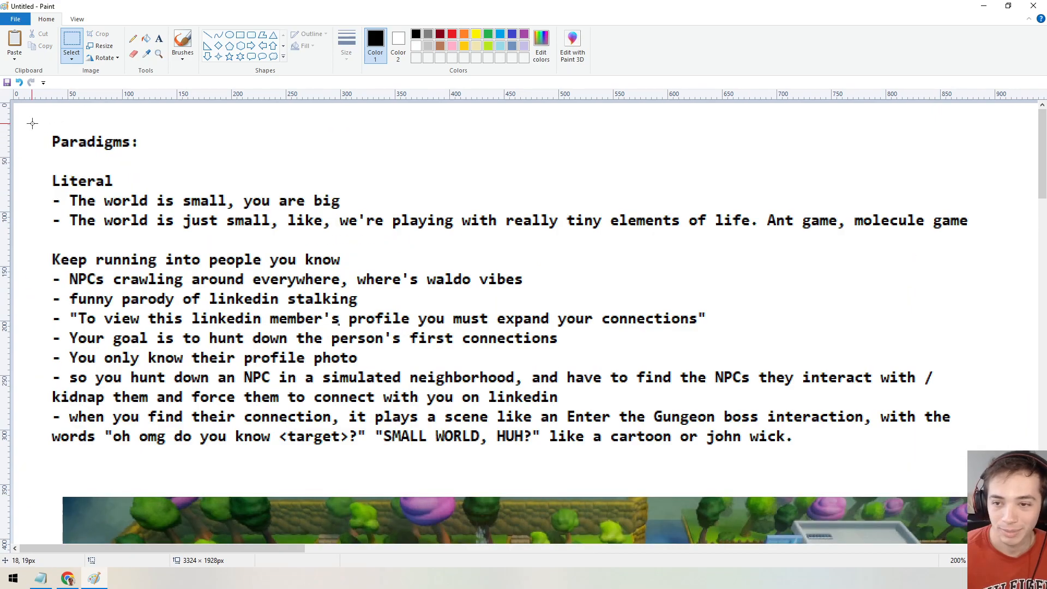
ctrl+scroll(31, 127, down, 1)
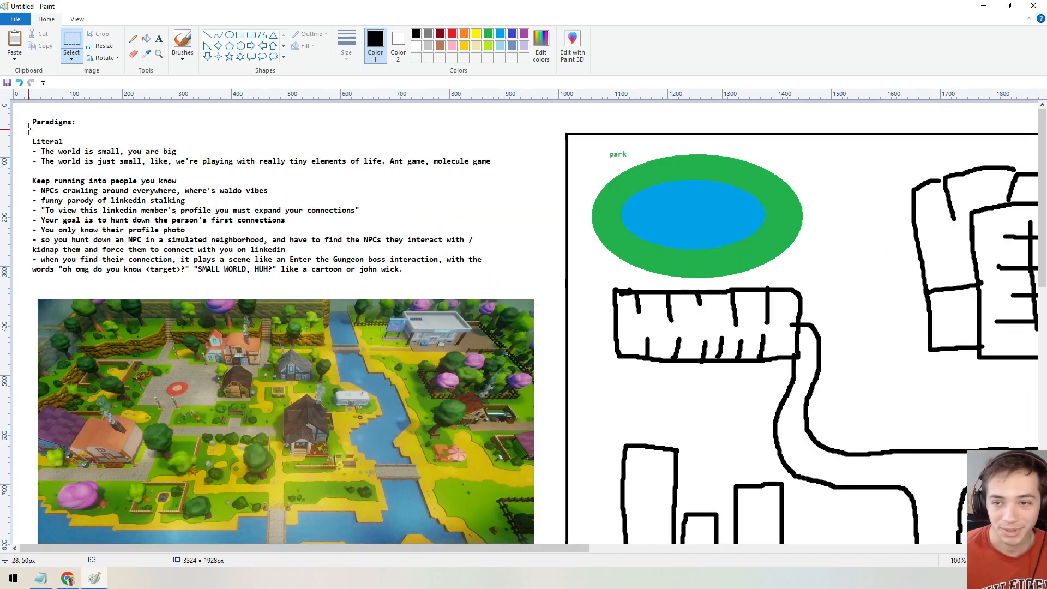
drag(26, 113, 83, 130)
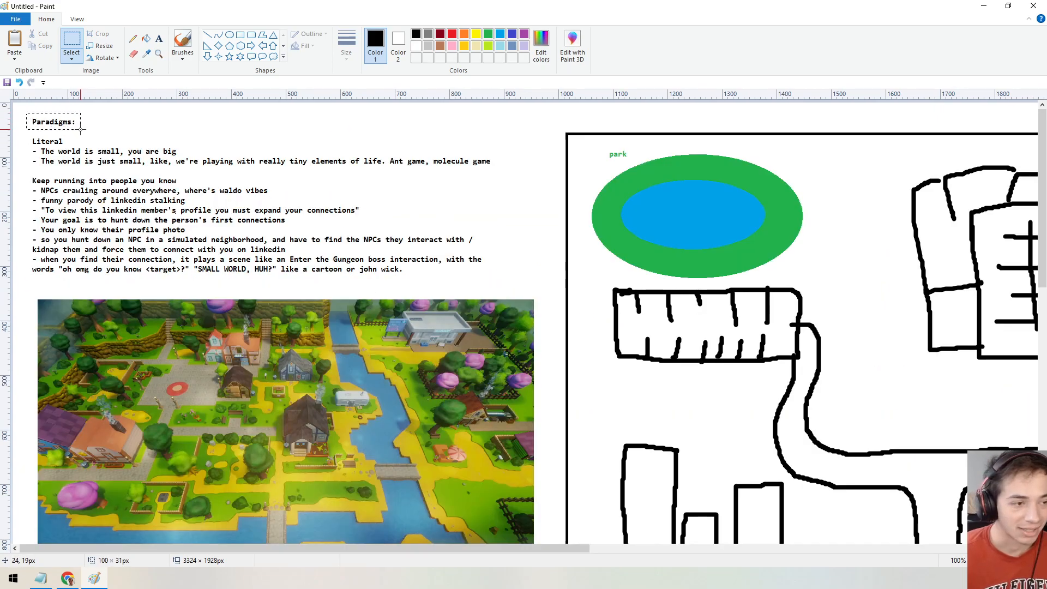
drag(85, 130, 85, 130)
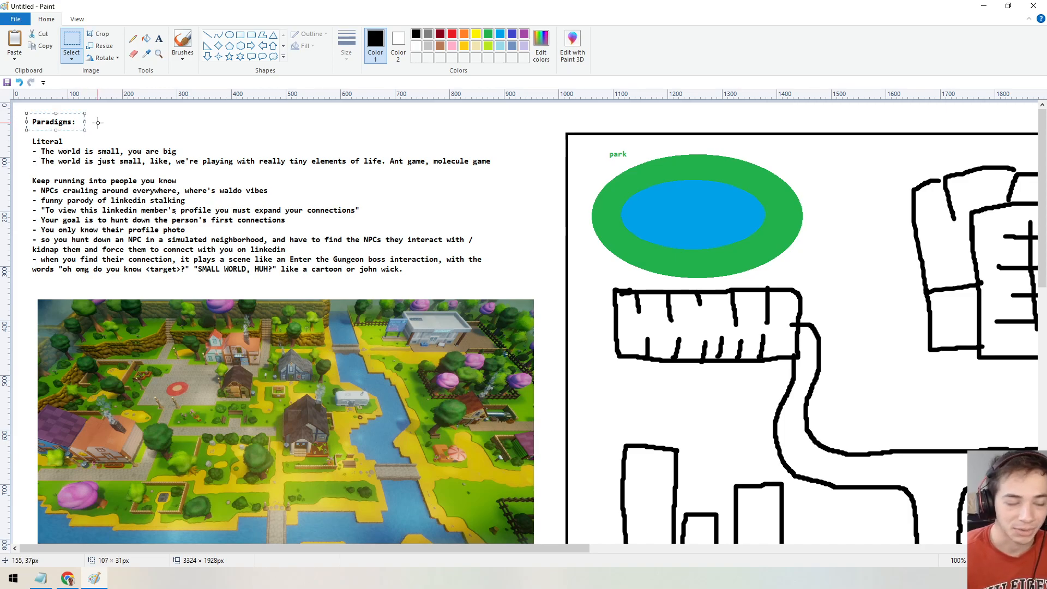
drag(26, 133, 72, 147)
drag(185, 142, 29, 156)
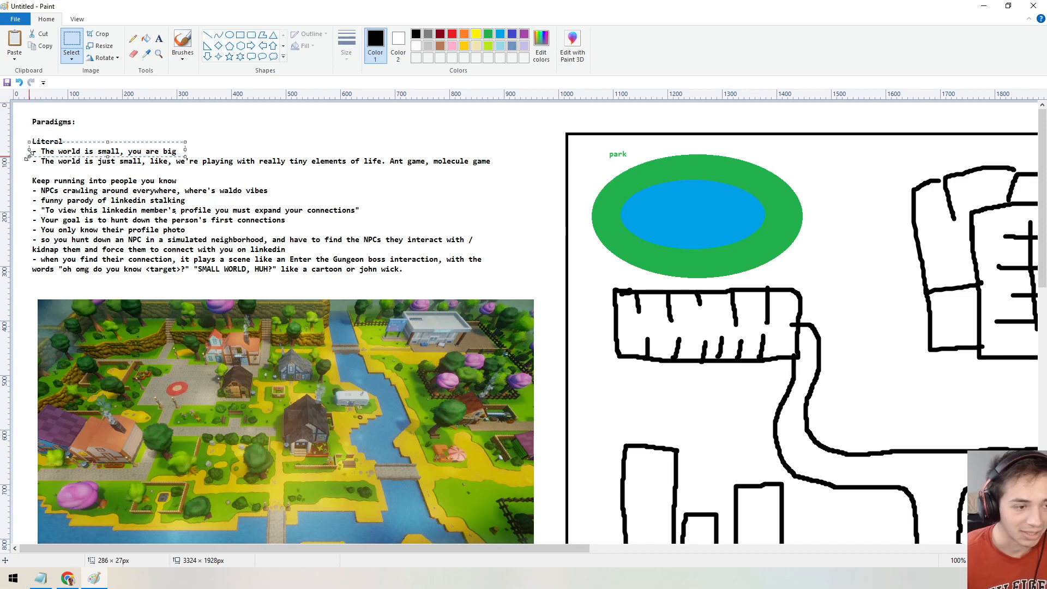
click(155, 130)
drag(37, 153, 496, 167)
click(395, 155)
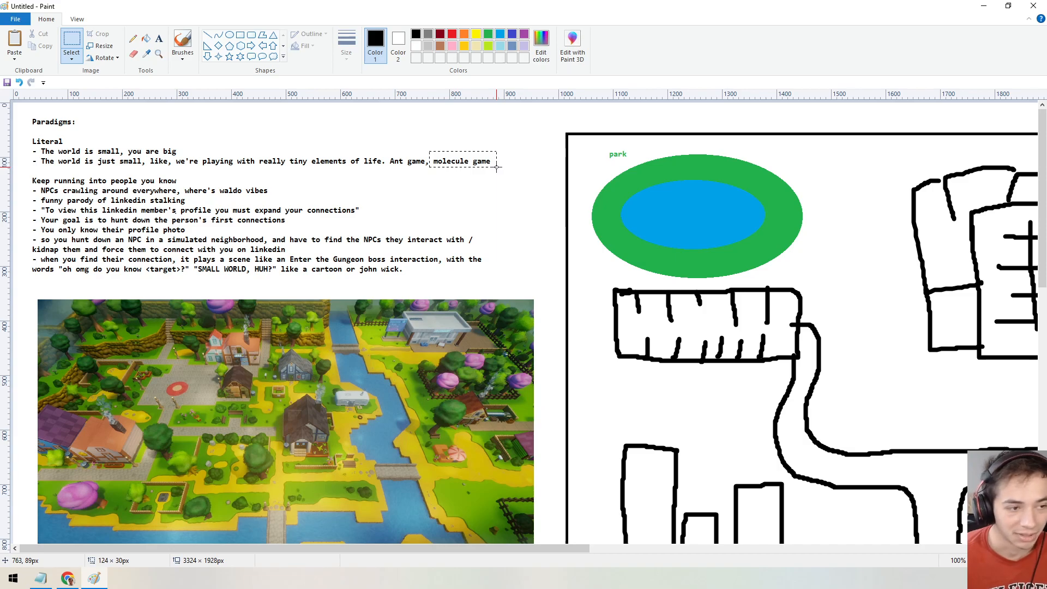
click(480, 121)
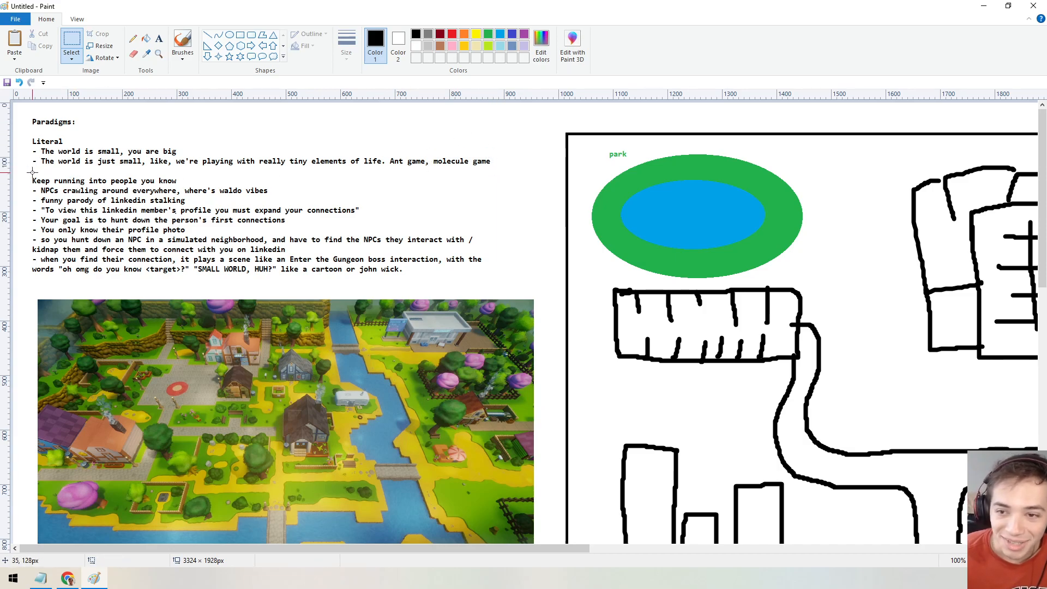
- Review the "Keep running into people you know" heading and its note about NPCs crawling around everywhere, marking each line with a selection
drag(26, 172, 182, 185)
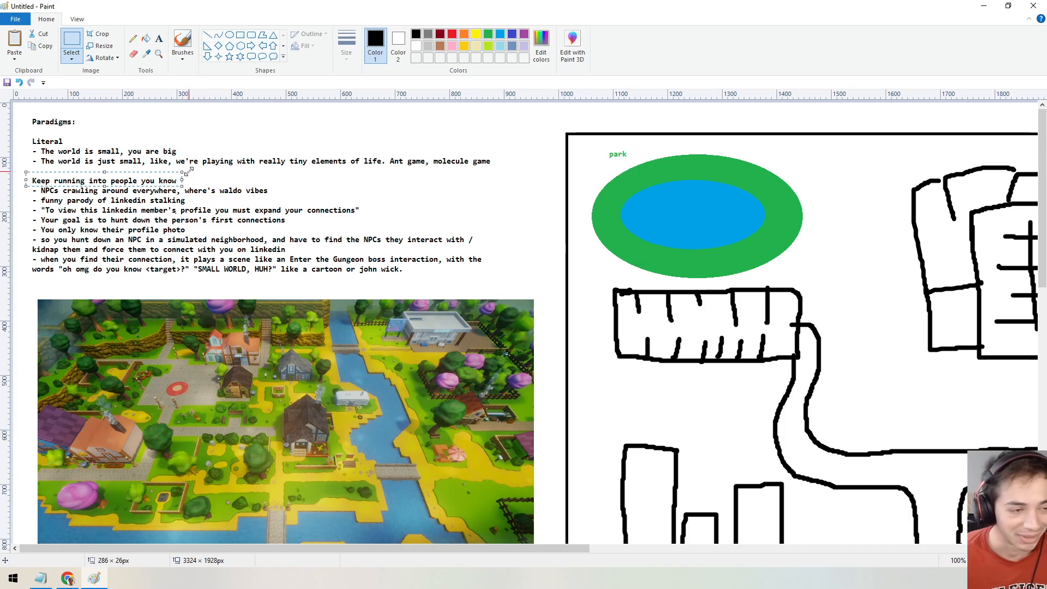
click(193, 180)
mouse_move(178, 172)
mouse_down()
mouse_move(109, 185)
mouse_move(19, 181)
mouse_move(179, 181)
mouse_move(186, 190)
mouse_up()
click(189, 167)
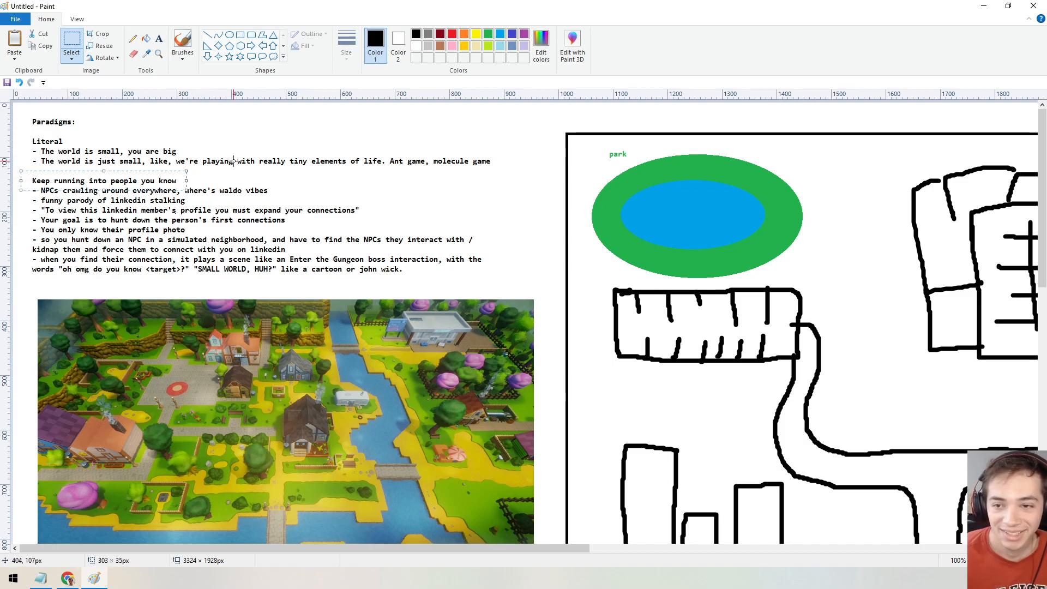
drag(29, 186, 273, 198)
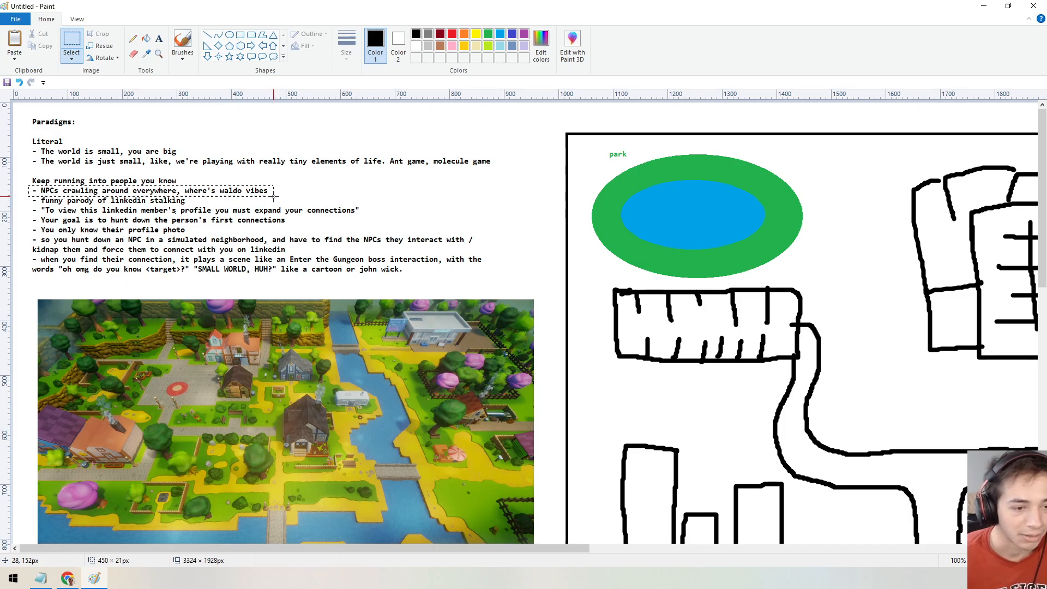
drag(185, 185, 287, 196)
click(257, 178)
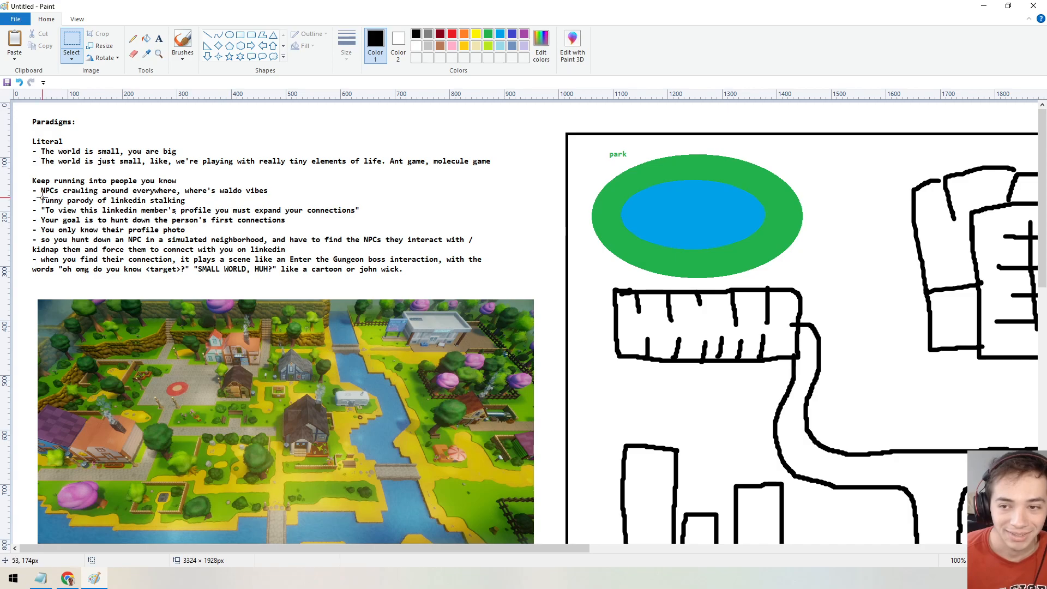
- Review the notes on the LinkedIn stalking parody and the "expand your connections" quote, marking each with a temporary selection
drag(27, 195, 198, 207)
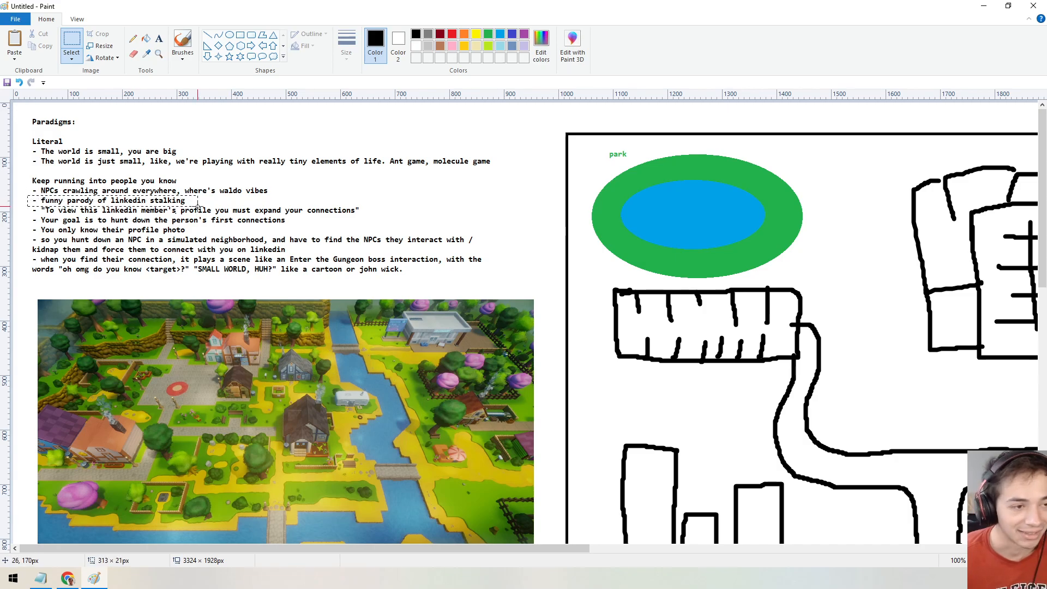
click(223, 176)
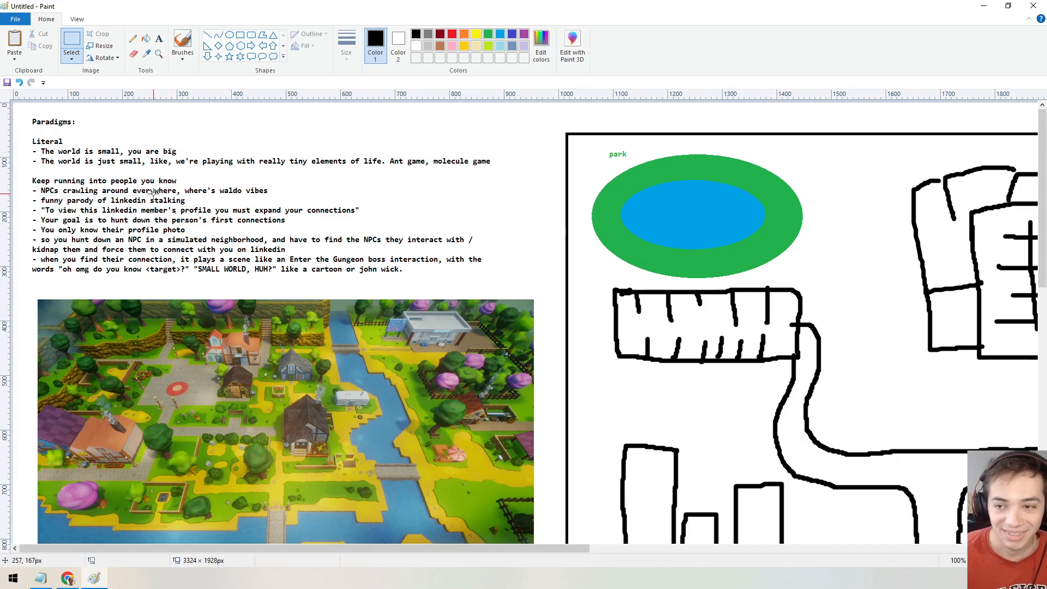
drag(36, 203, 375, 213)
click(386, 189)
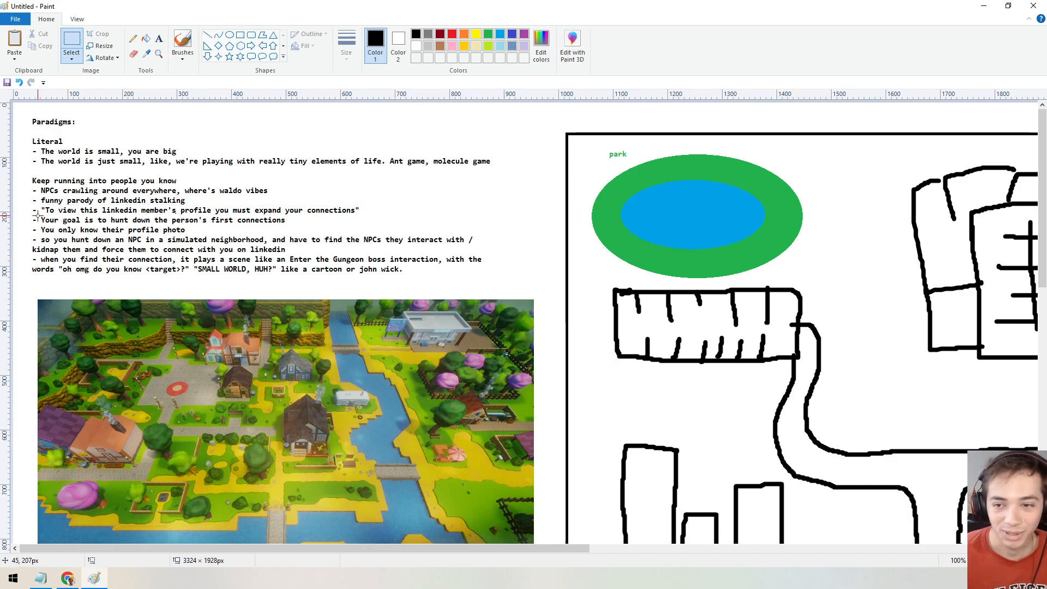
- Review the notes on hunting first connections, knowing only the profile photo and finding interacting NPCs, marking the lines with selections
drag(36, 216, 294, 226)
ctrl+scroll(322, 219, down, 1)
ctrl+scroll(215, 192, up, 1)
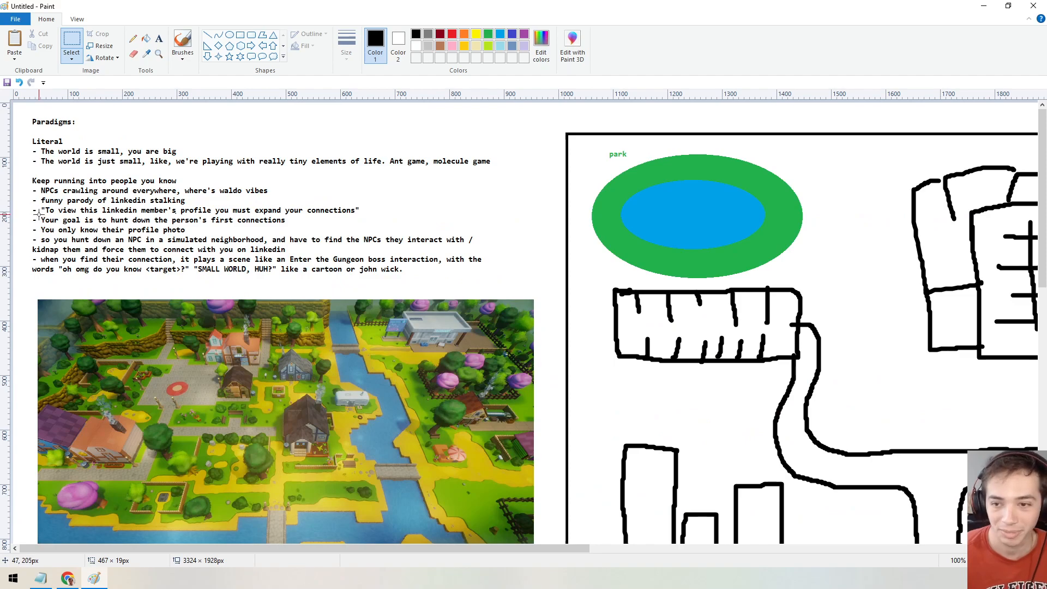
drag(40, 225, 189, 235)
click(198, 229)
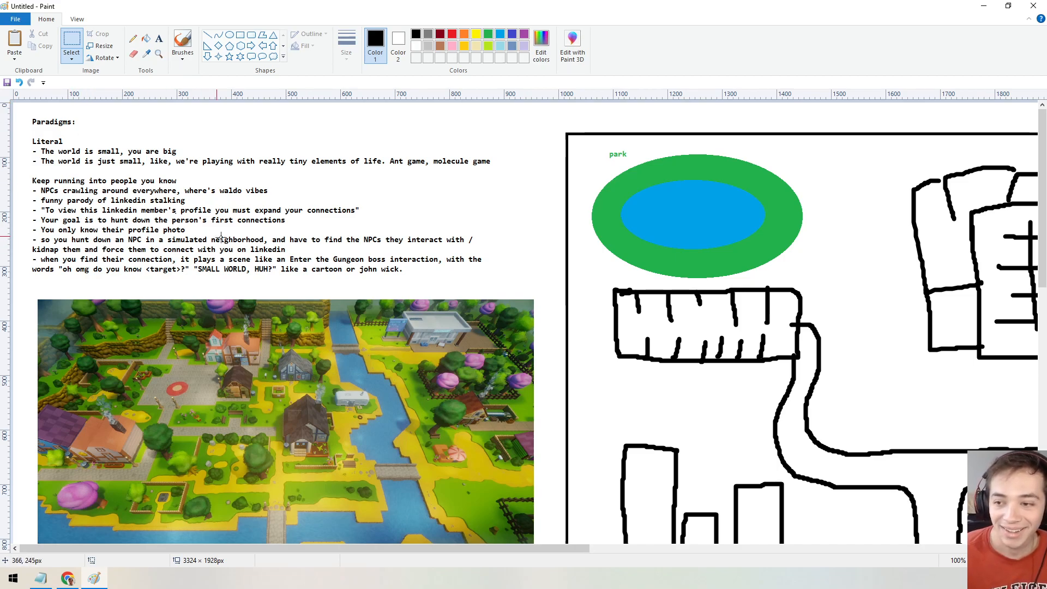
drag(275, 234, 479, 246)
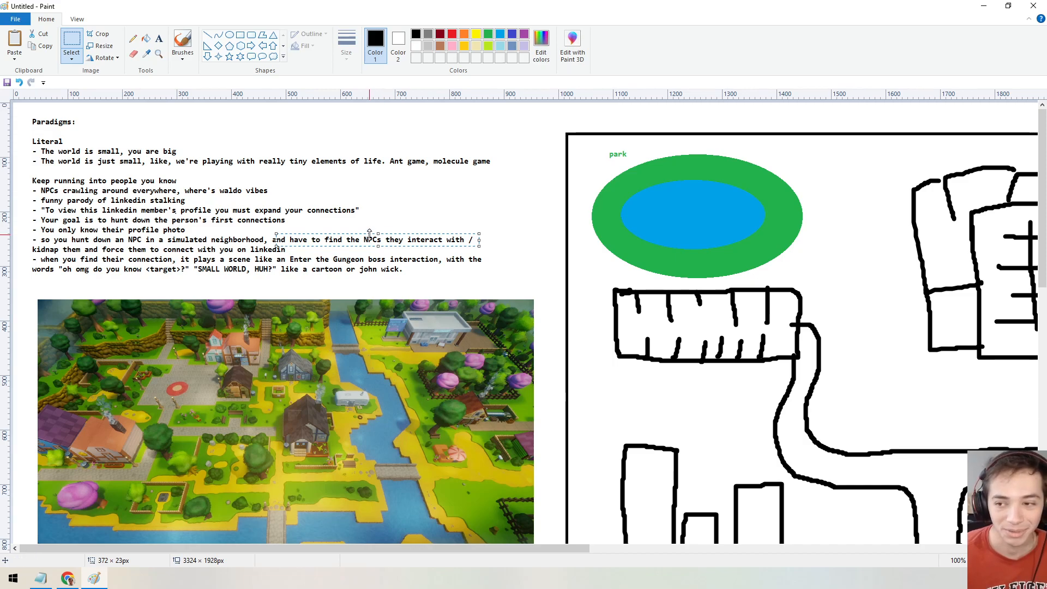
click(289, 218)
- Look over the whole level map and compare it with the written notes
ctrl+scroll(294, 218, down, 2)
ctrl+scroll(300, 261, up, 2)
ctrl+scroll(756, 344, down, 1)
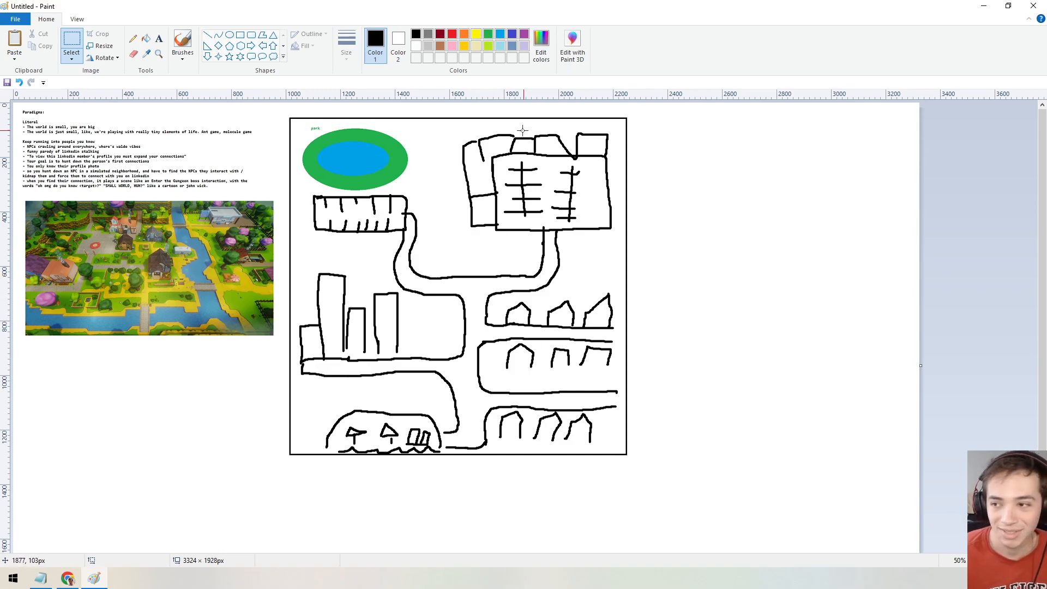
ctrl+scroll(418, 180, up, 1)
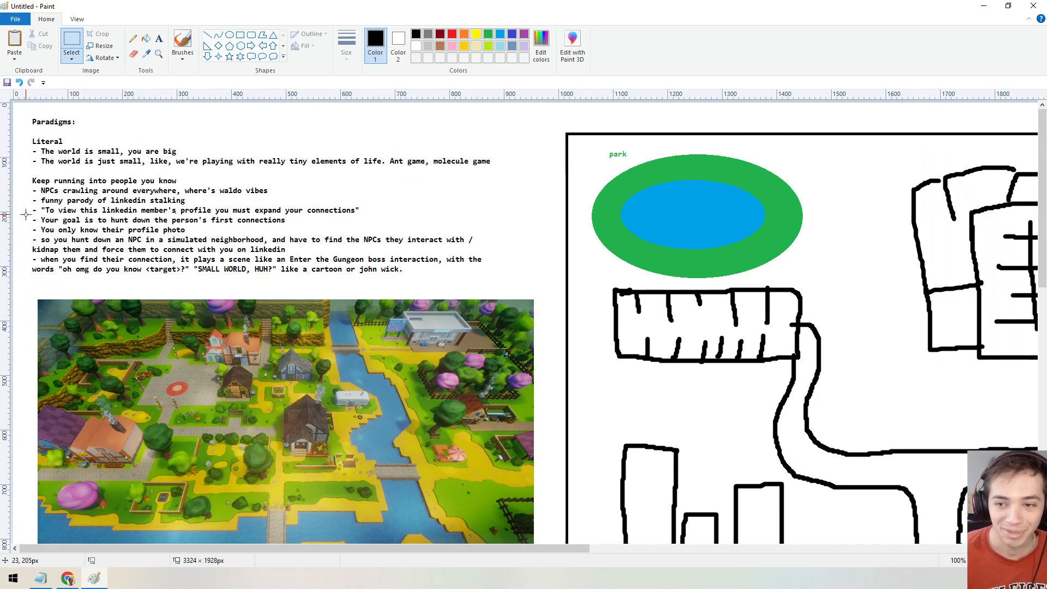
ctrl+scroll(490, 213, down, 1)
ctrl+scroll(442, 203, up, 1)
ctrl+scroll(295, 216, up, 1)
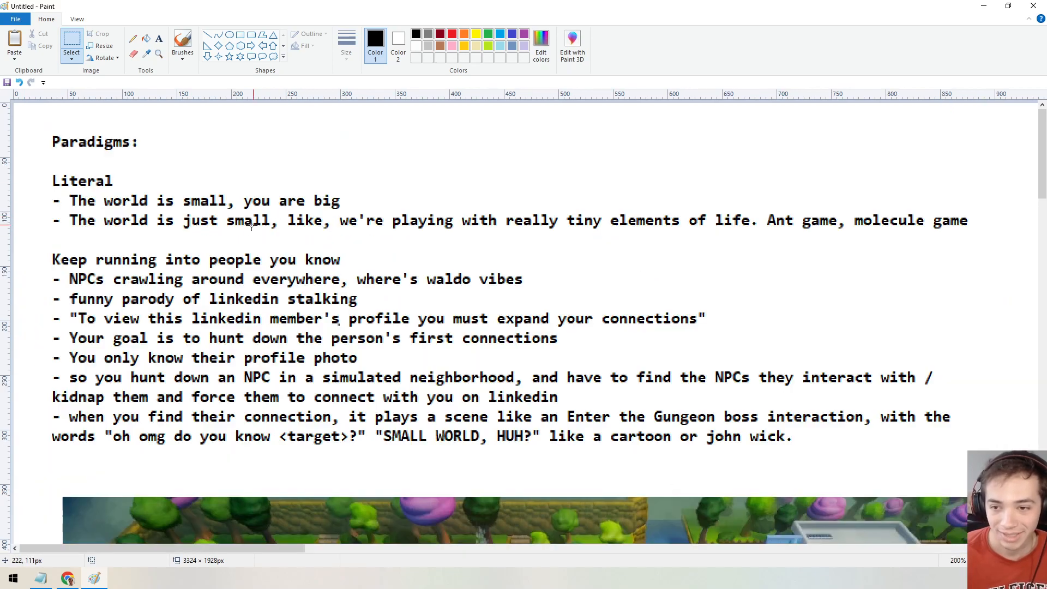
- Review the last two notes, on hunting an NPC in a simulated neighborhood and the Enter the Gungeon boss scene, marking them with selections
scroll(85, 354, down, 2)
ctrl+scroll(62, 281, down, 1)
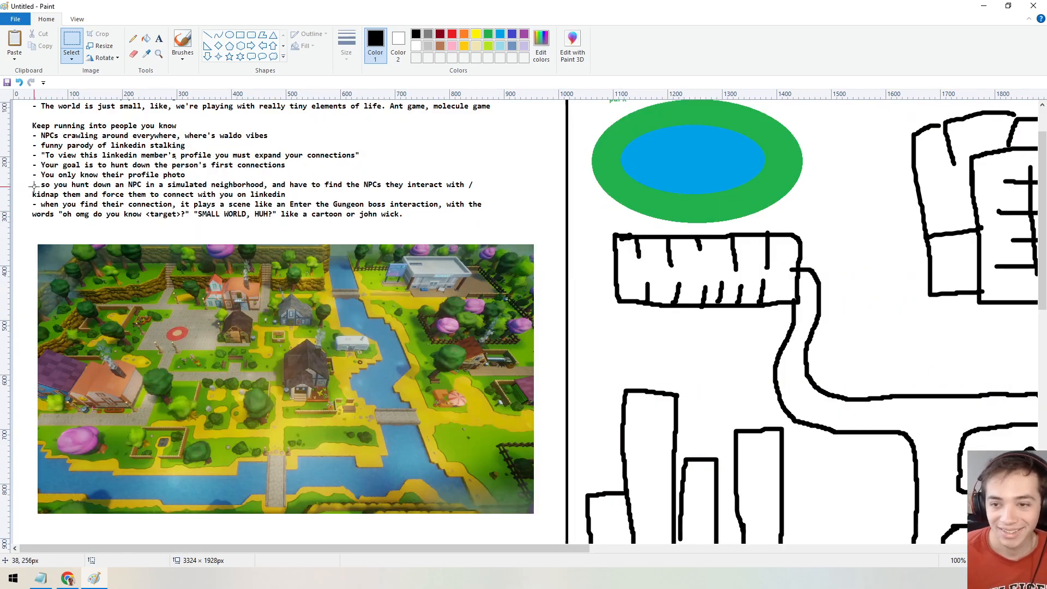
drag(24, 178, 488, 200)
click(475, 157)
mouse_move(27, 199)
mouse_down()
mouse_move(192, 211)
mouse_move(176, 211)
mouse_move(465, 208)
mouse_up()
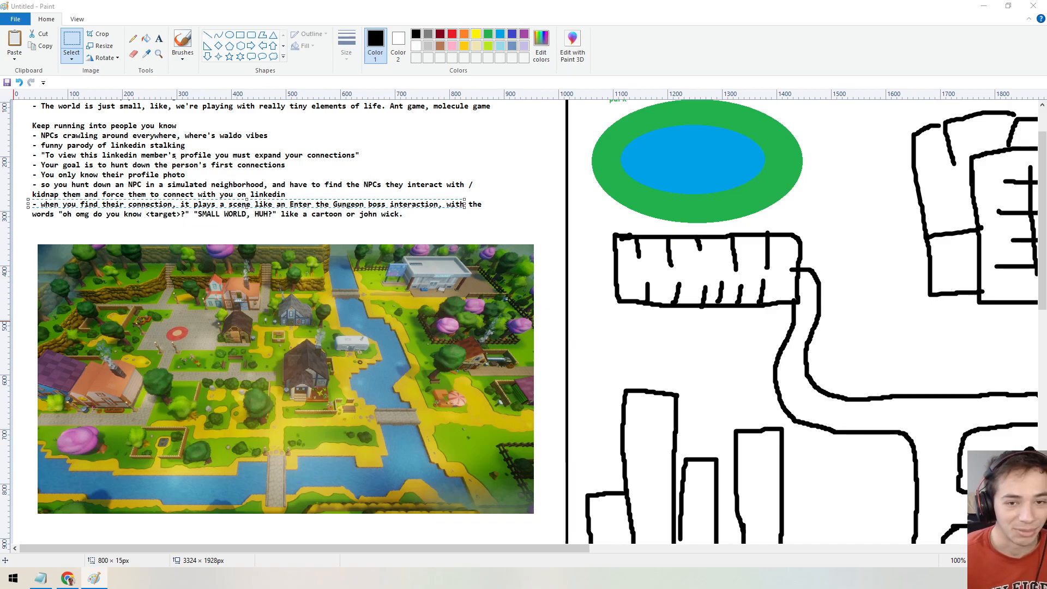
scroll(195, 311, down, 6)
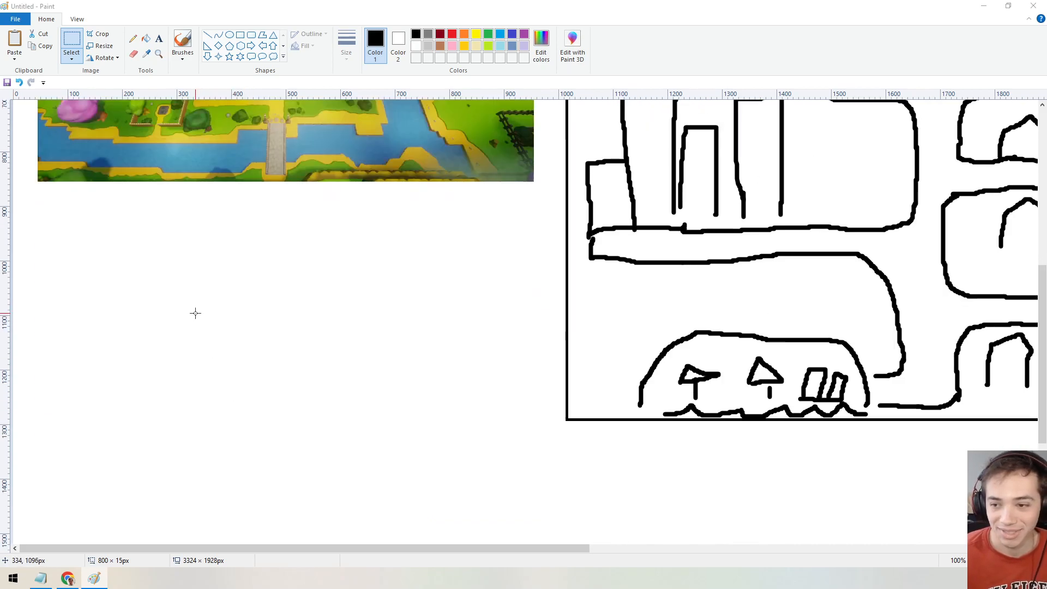
key(ctrl+v)
mouse_move(355, 358)
mouse_down()
mouse_move(344, 387)
mouse_move(343, 367)
mouse_up()
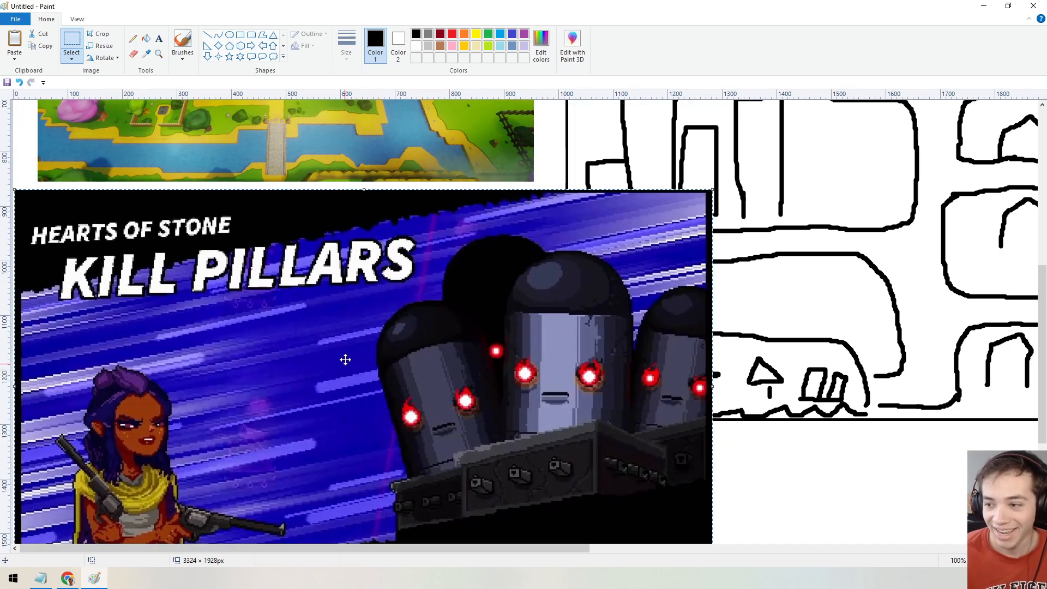
ctrl+scroll(343, 367, down, 1)
key(ctrl+z)
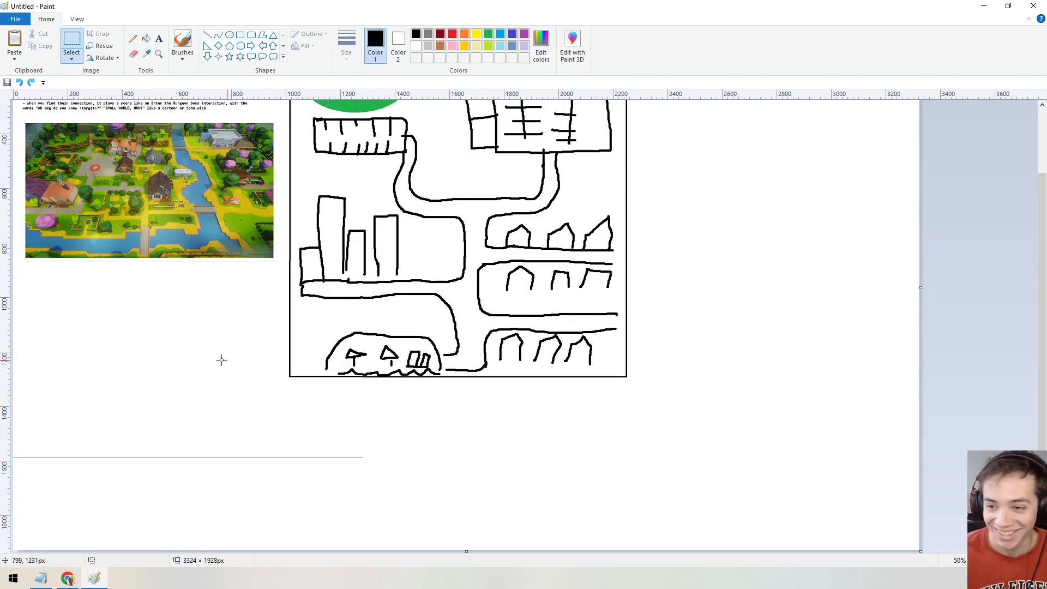
- Paste the copied "Kill Pillars" image, shrink it to about 922 × 488 px and place it directly below the village image
key(ctrl+v)
drag(211, 191, 261, 496)
drag(313, 426, 277, 399)
ctrl+scroll(198, 254, up, 1)
scroll(171, 222, up, 2)
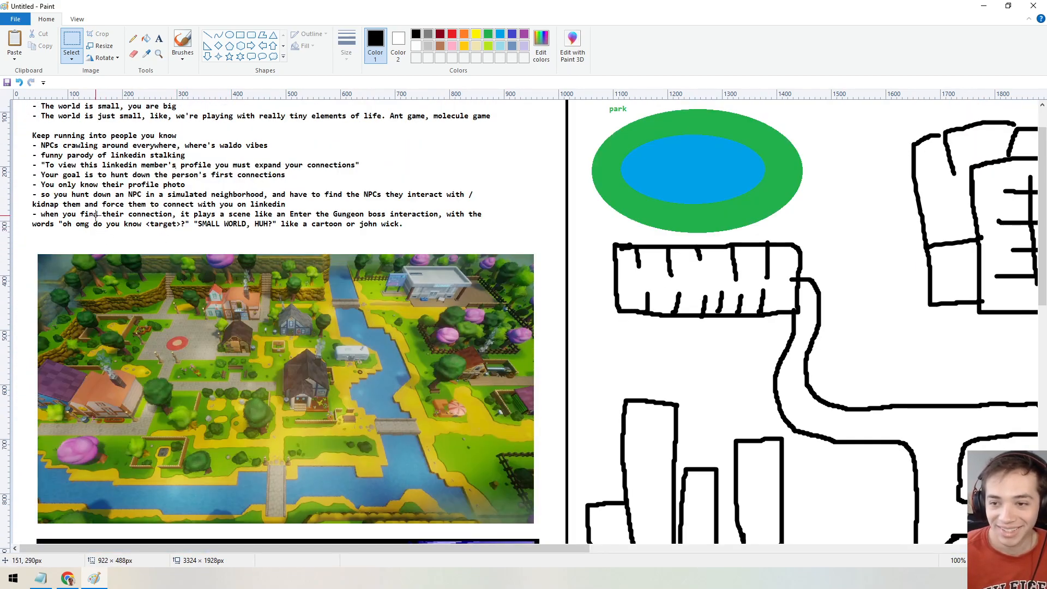
- Compare the "SMALL WORLD, HUH?" dialogue note with the "Kill Pillars" image, marking both with temporary selections
drag(58, 218, 279, 230)
scroll(279, 229, down, 8)
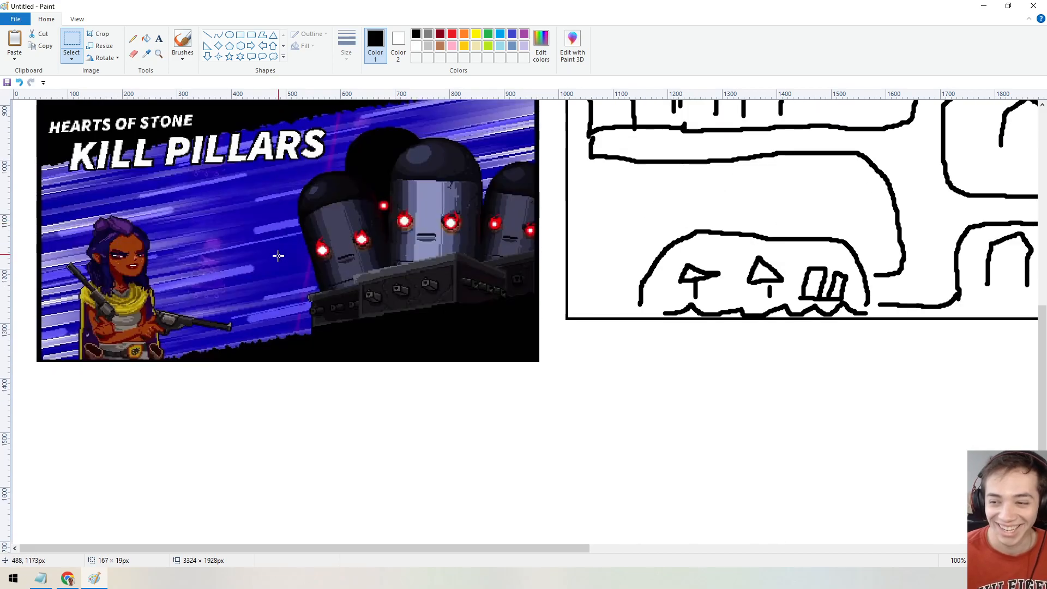
drag(40, 110, 533, 351)
scroll(420, 292, up, 2)
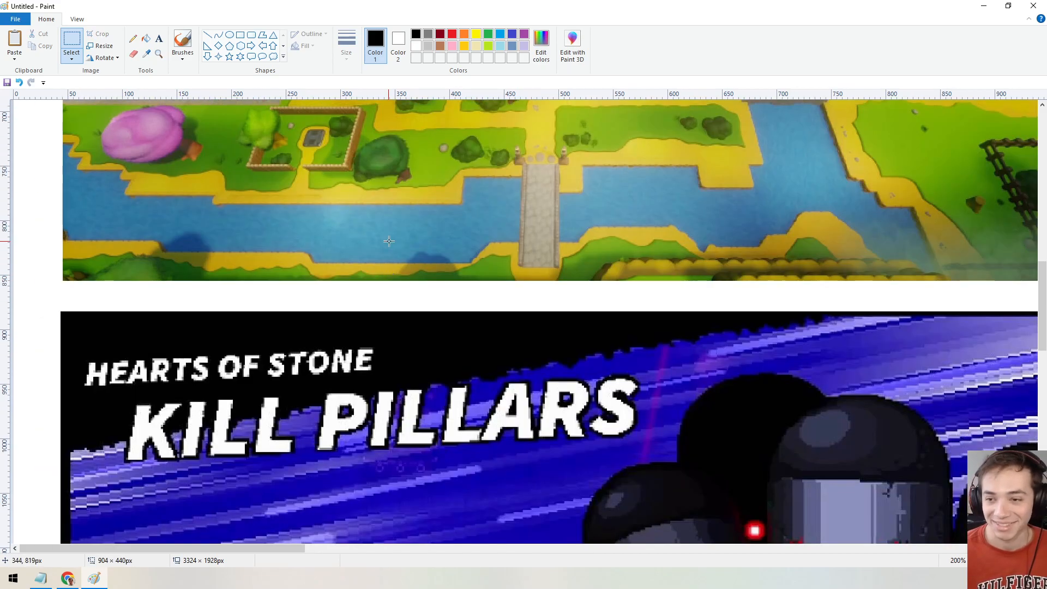
scroll(85, 174, up, 6)
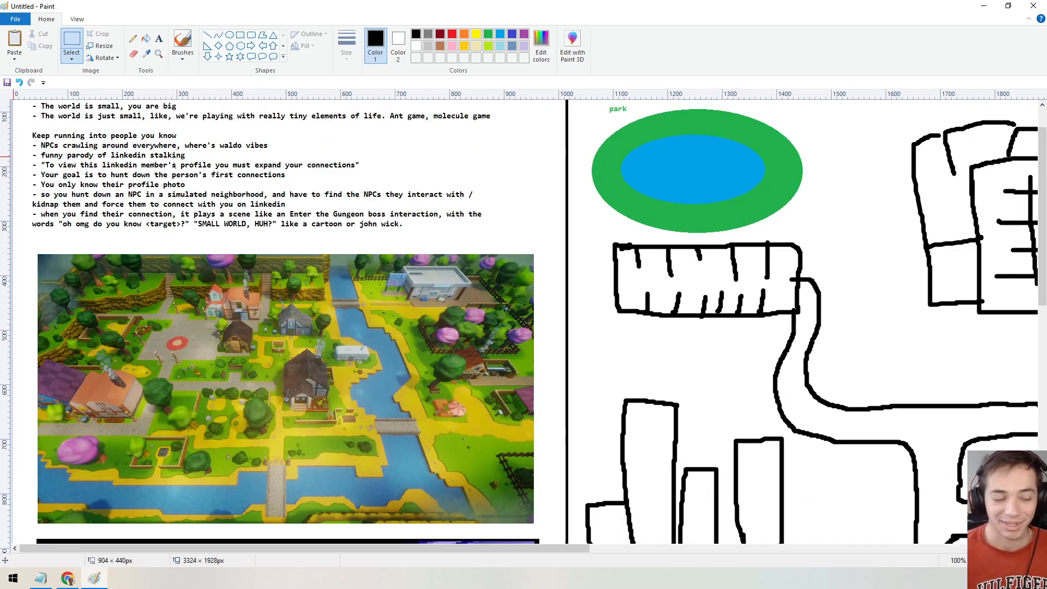
- Frame the notes, reference images and level map together, and outline the whole level map with a selection
ctrl+scroll(189, 224, down, 2)
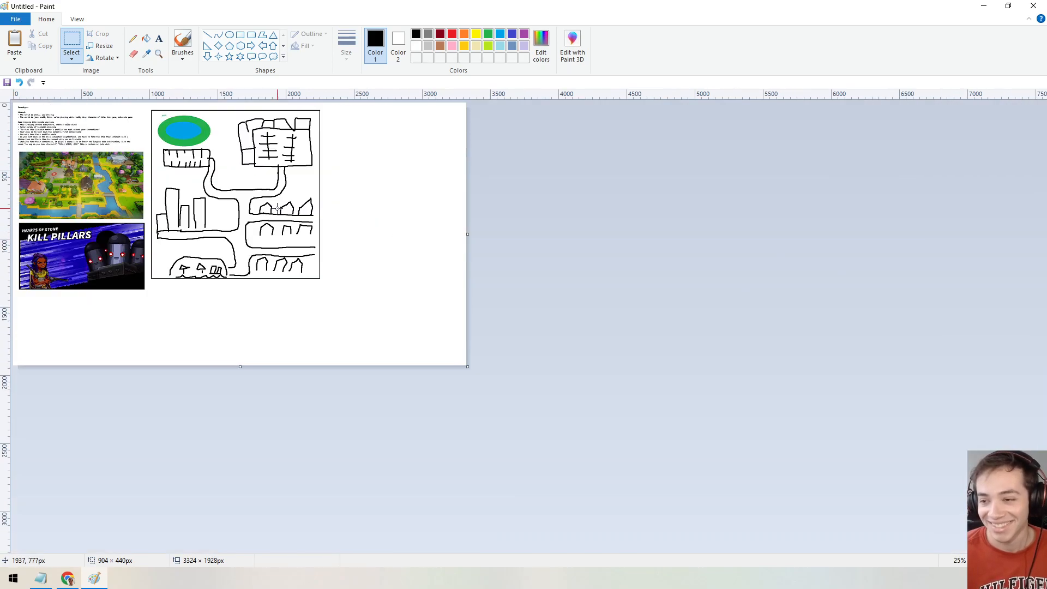
ctrl+scroll(189, 223, up, 1)
ctrl+scroll(404, 240, up, 1)
ctrl+scroll(498, 218, down, 1)
scroll(497, 218, up, 2)
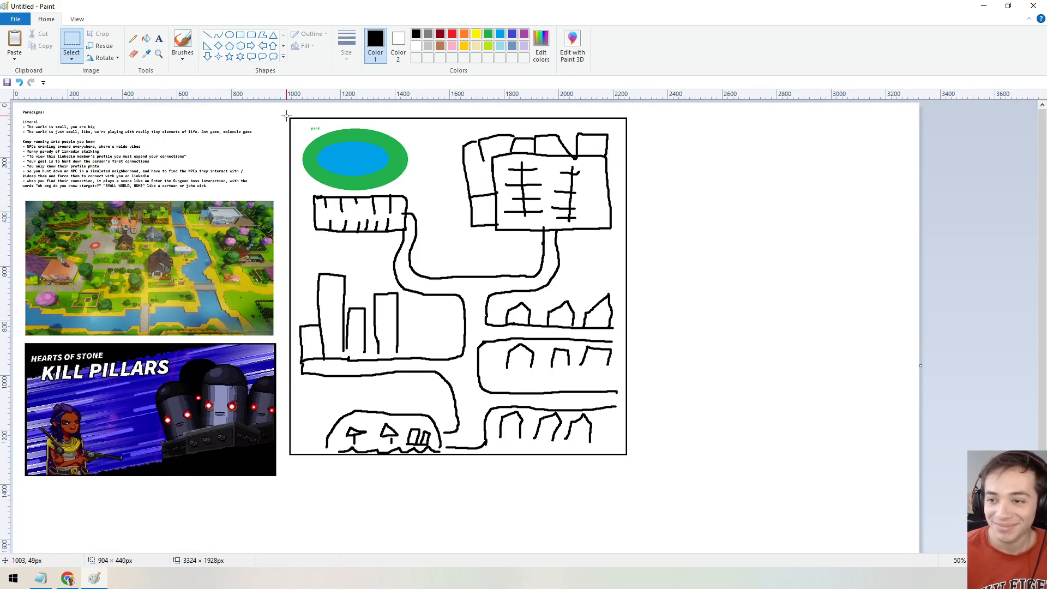
mouse_move(287, 116)
mouse_down()
mouse_move(492, 279)
mouse_move(605, 440)
mouse_move(628, 457)
mouse_up()
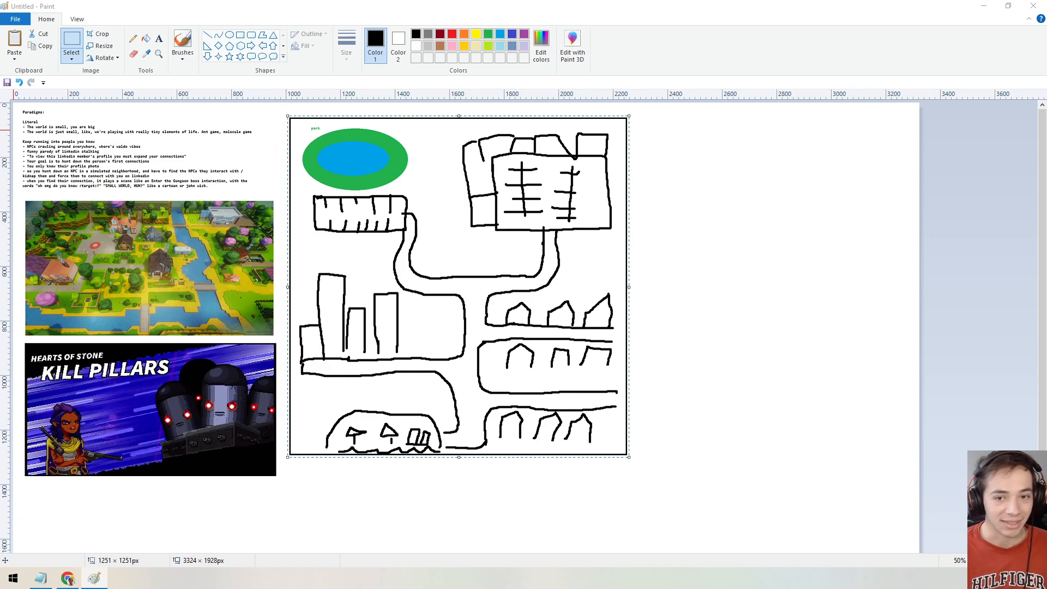
- Switch to the browser, look at the Steam game screenshot of the park dance scene and close its tab
key(alt+Tab)
mouse_move(568, 56)
mouse_down()
mouse_move(432, 44)
mouse_move(443, 16)
mouse_move(426, 64)
mouse_up()
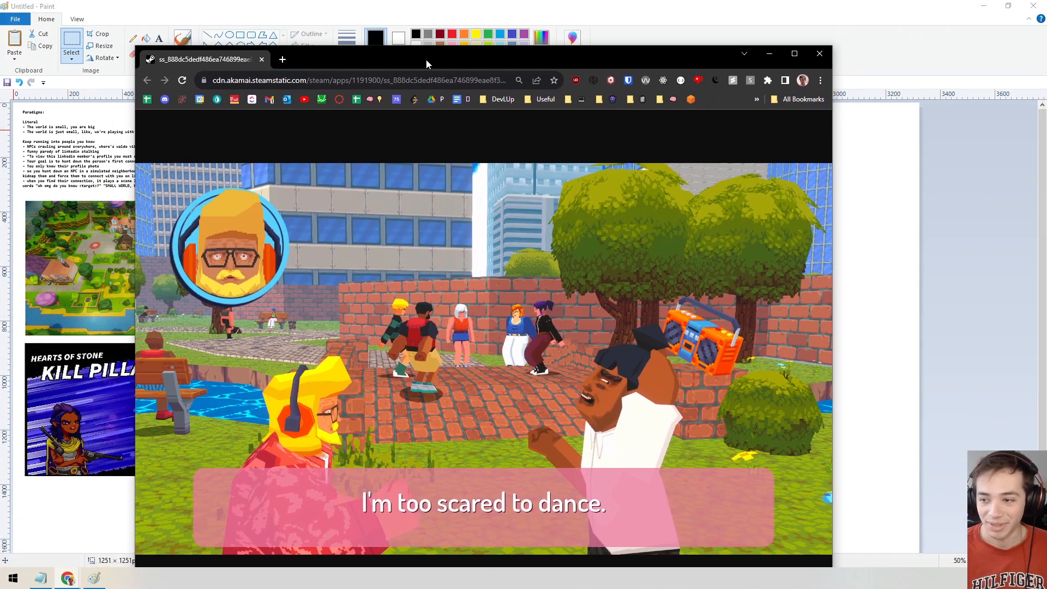
click(261, 58)
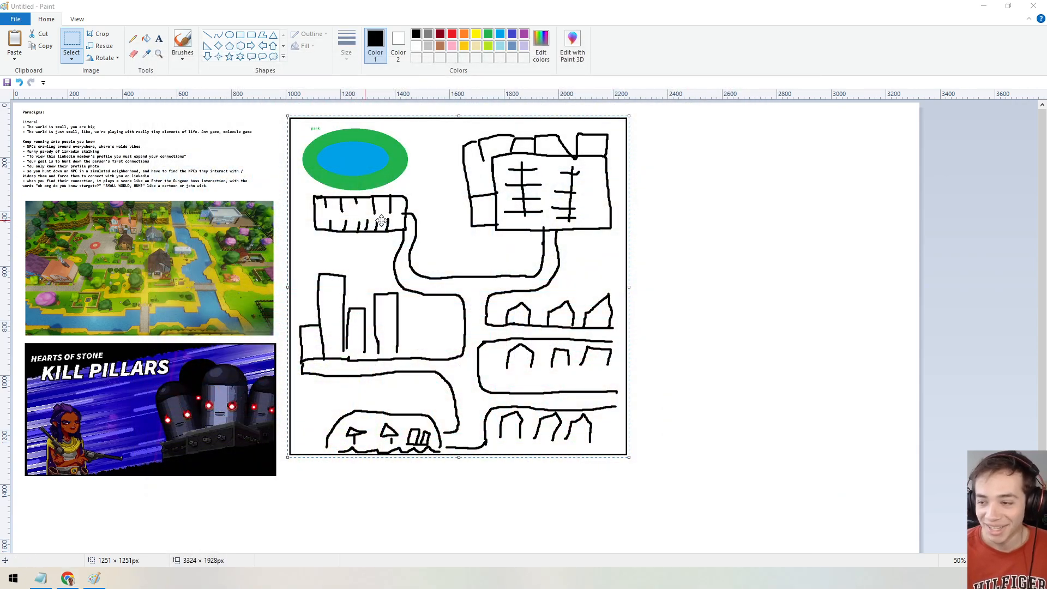
- Outline the level map again with a fresh selection, and clear the selection
click(730, 212)
mouse_move(286, 113)
mouse_down()
mouse_move(316, 120)
mouse_move(638, 456)
mouse_up()
click(747, 307)
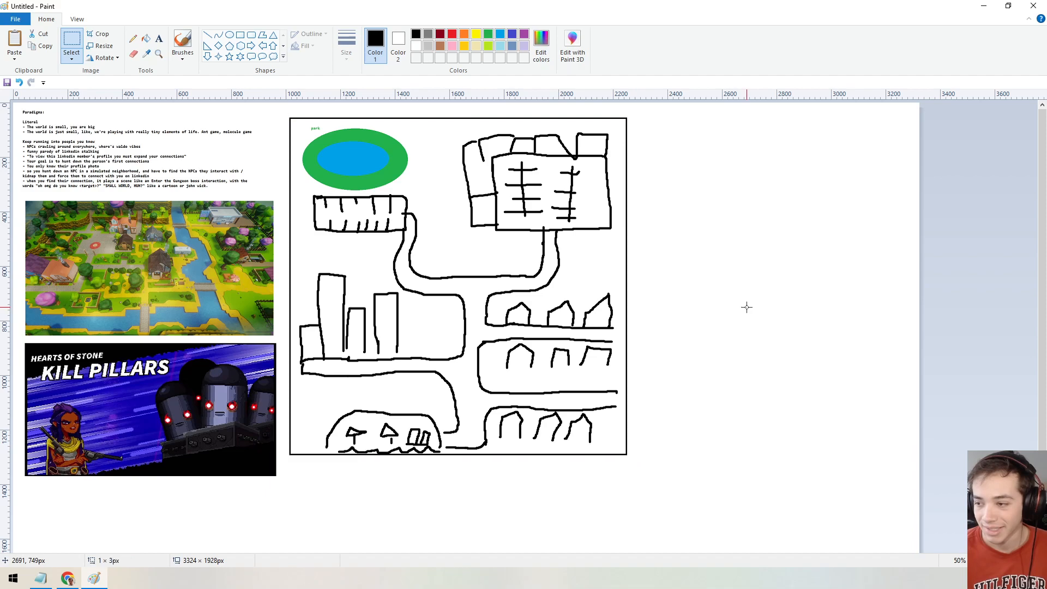
- Mark the level map's areas one after another with temporary selections: houses, stall row, city buildings, beach, park and the large complex
drag(495, 293, 620, 455)
click(626, 432)
drag(306, 193, 569, 238)
click(296, 271)
drag(286, 267, 416, 379)
click(311, 394)
drag(311, 394, 456, 473)
drag(295, 121, 448, 216)
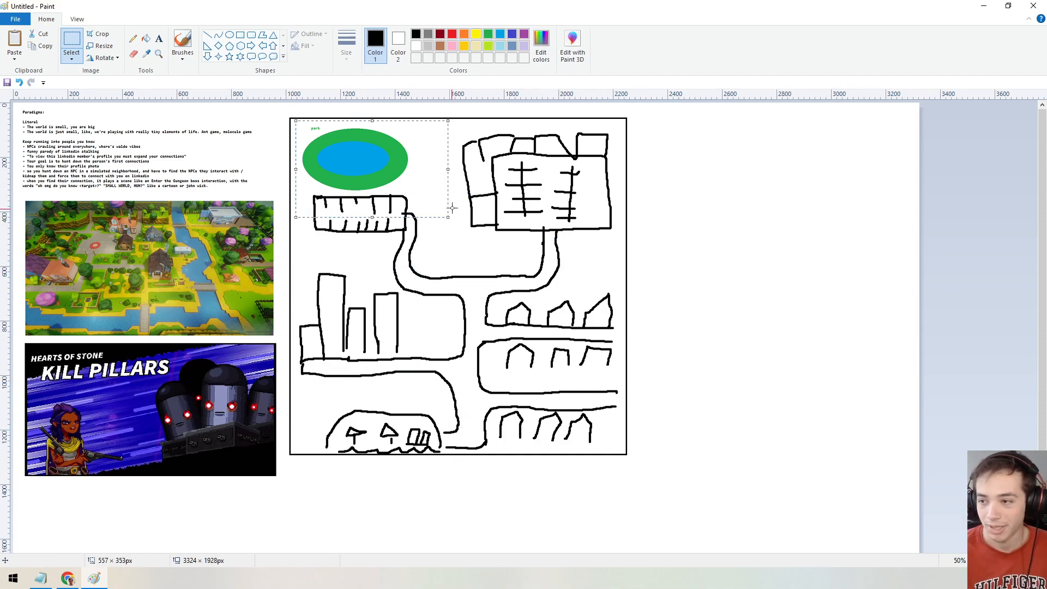
drag(458, 118, 625, 242)
click(648, 183)
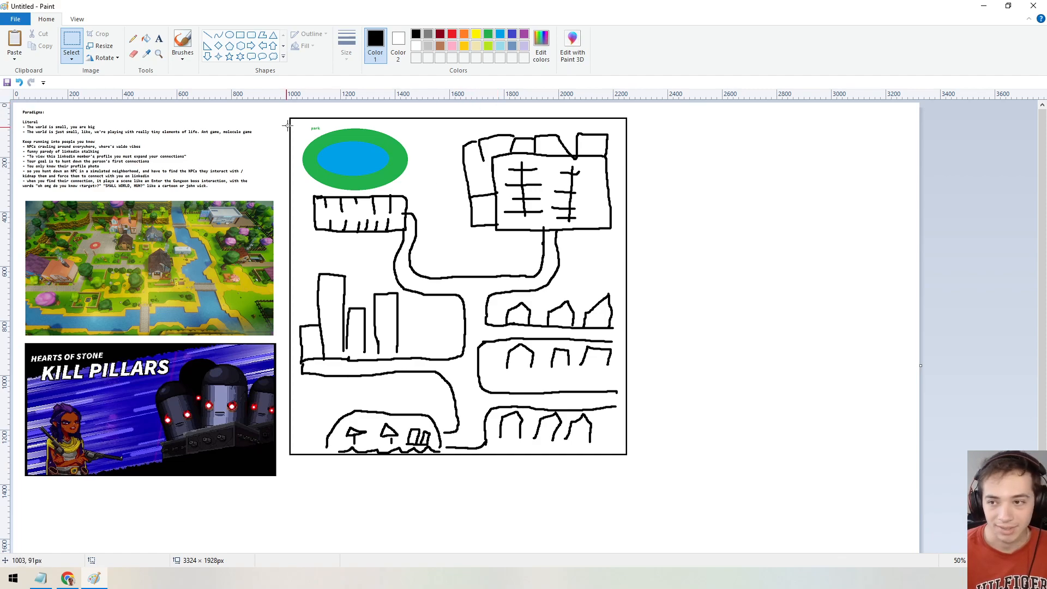
- Outline the whole level map twice with a selection, clearing it each time
drag(290, 119, 625, 453)
click(691, 282)
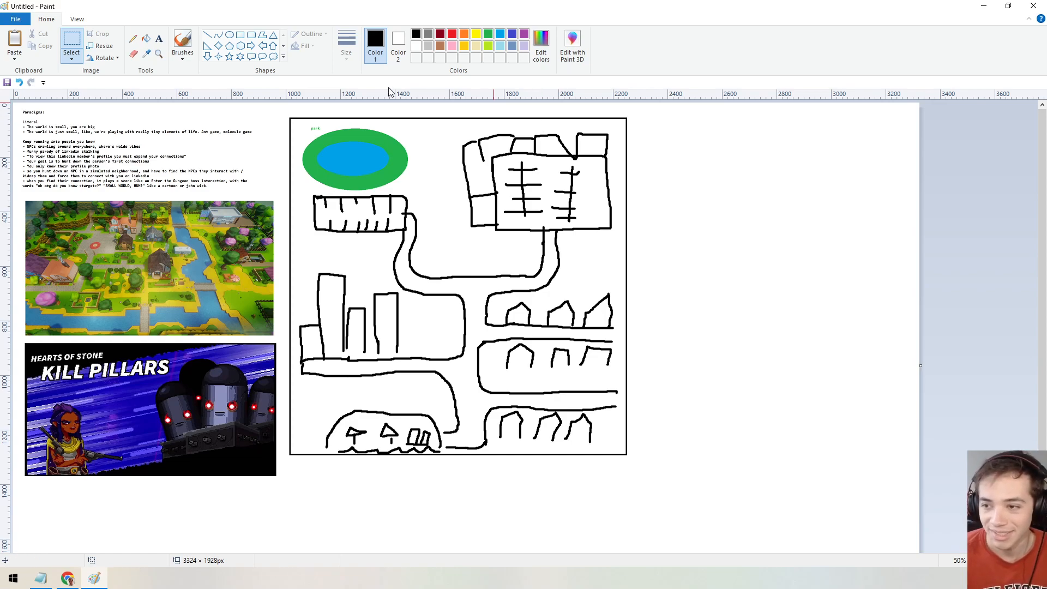
mouse_move(293, 120)
mouse_down()
mouse_move(552, 311)
mouse_move(625, 453)
mouse_up()
click(691, 362)
- Magnify the notes, mark the "Literal" line about tiny elements of life with a selection, and clear it at the overview
ctrl+scroll(106, 106, up, 2)
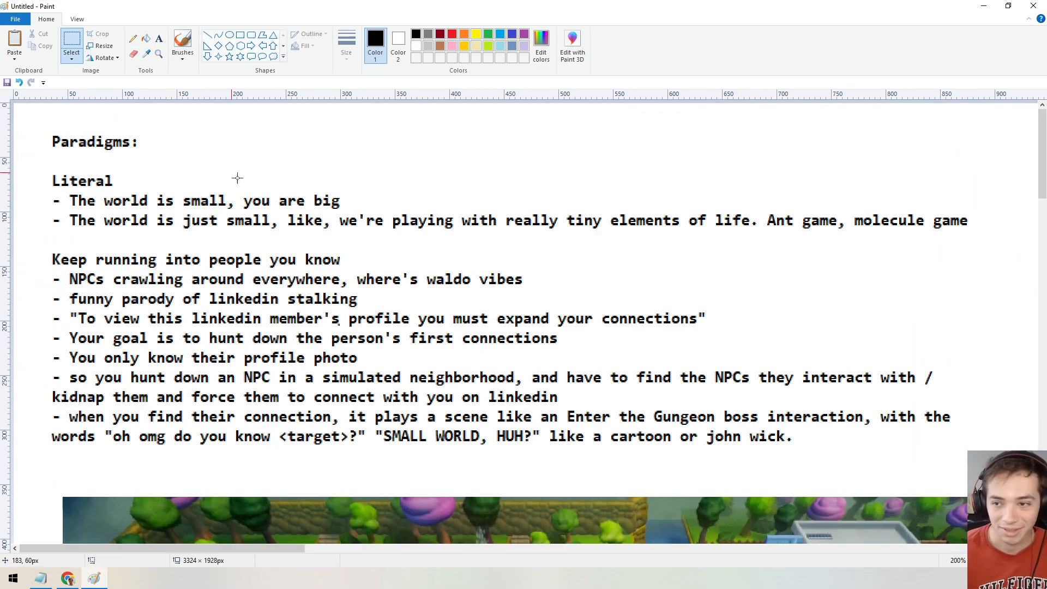
drag(346, 199, 970, 236)
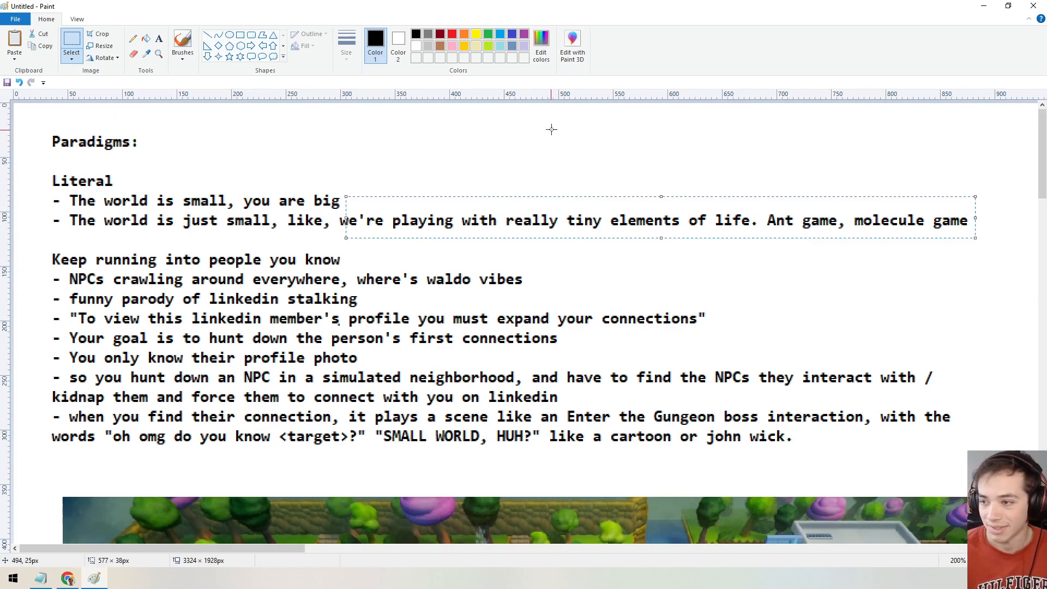
ctrl+scroll(554, 129, down, 2)
click(683, 141)
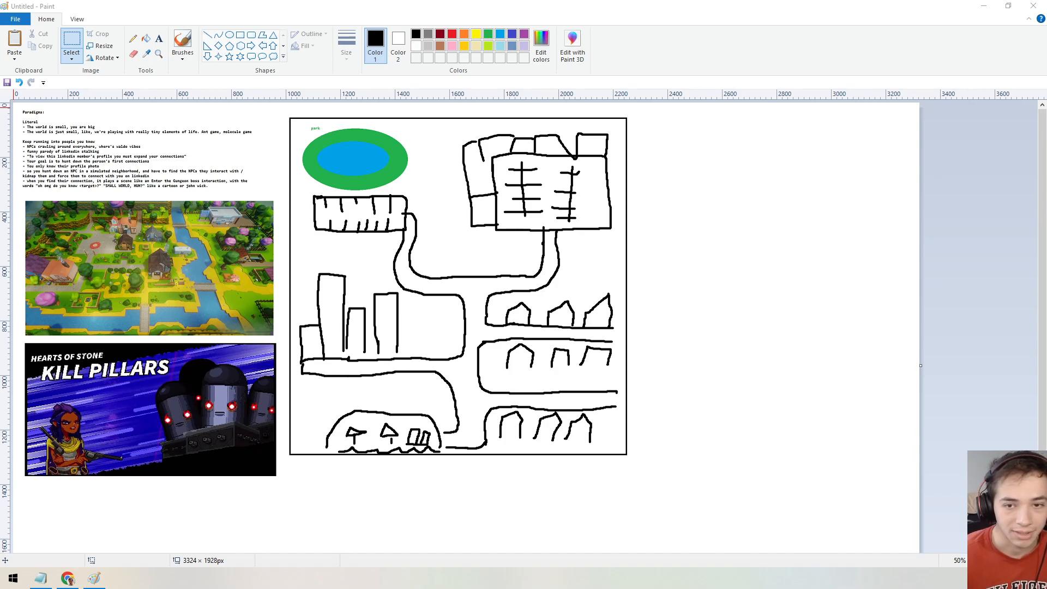
- Switch to the browser and examine the crowds and kiosks in the Steam screenshot of the plaza up close
drag(1046, 7, 594, 2)
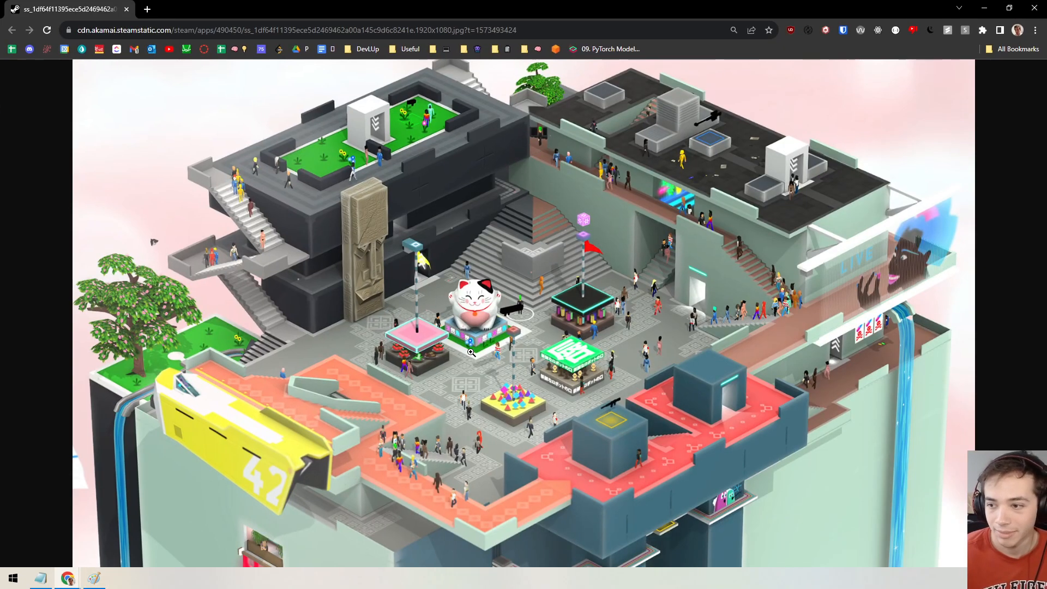
click(584, 319)
ctrl+scroll(766, 366, up, 3)
middle_click(489, 234)
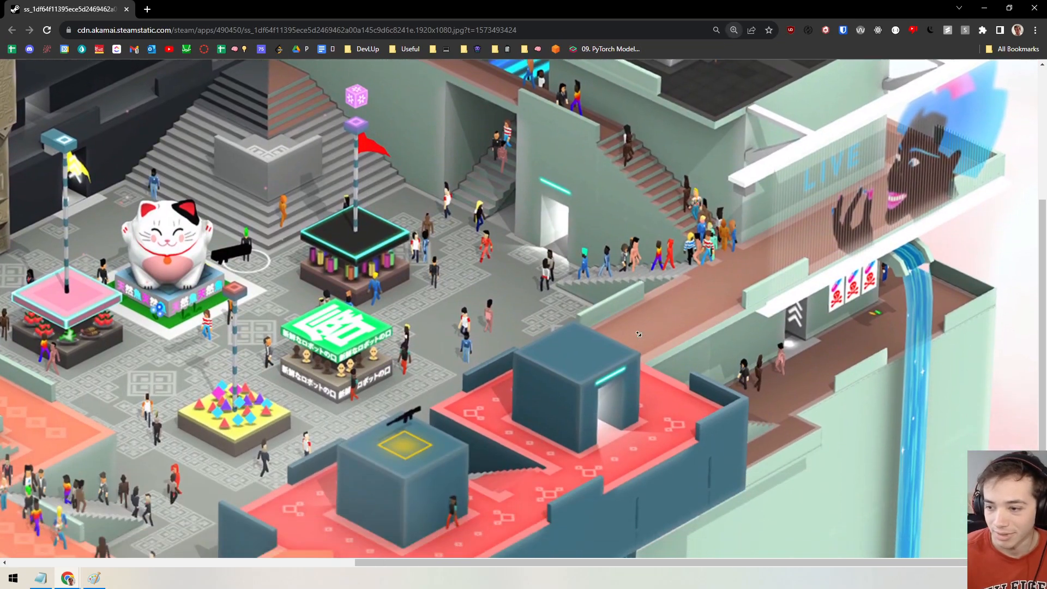
middle_click(687, 201)
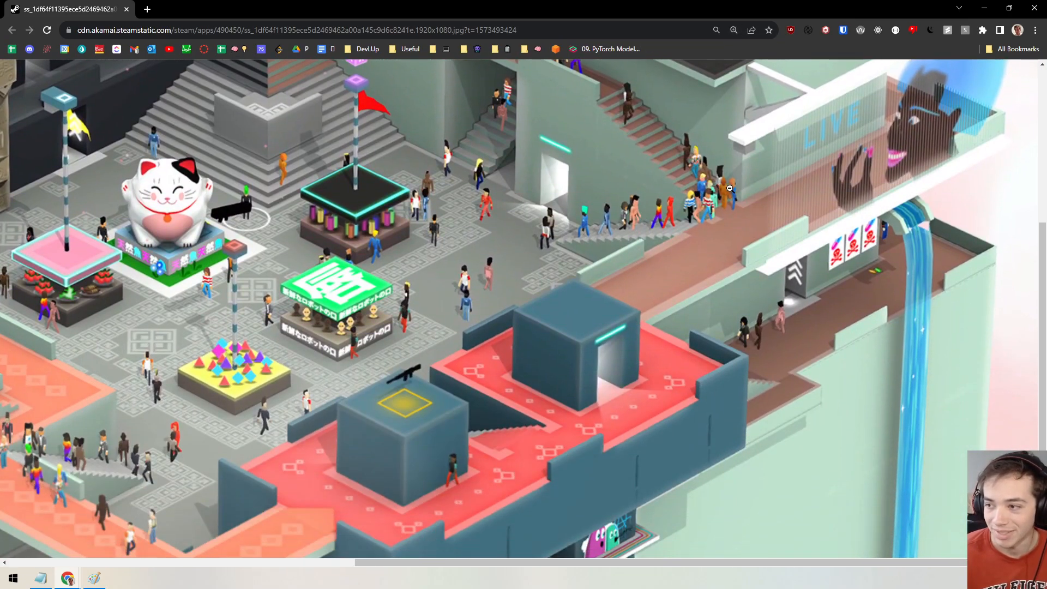
ctrl+scroll(476, 321, up, 5)
middle_drag(632, 407, 654, 420)
middle_drag(404, 310, 670, 288)
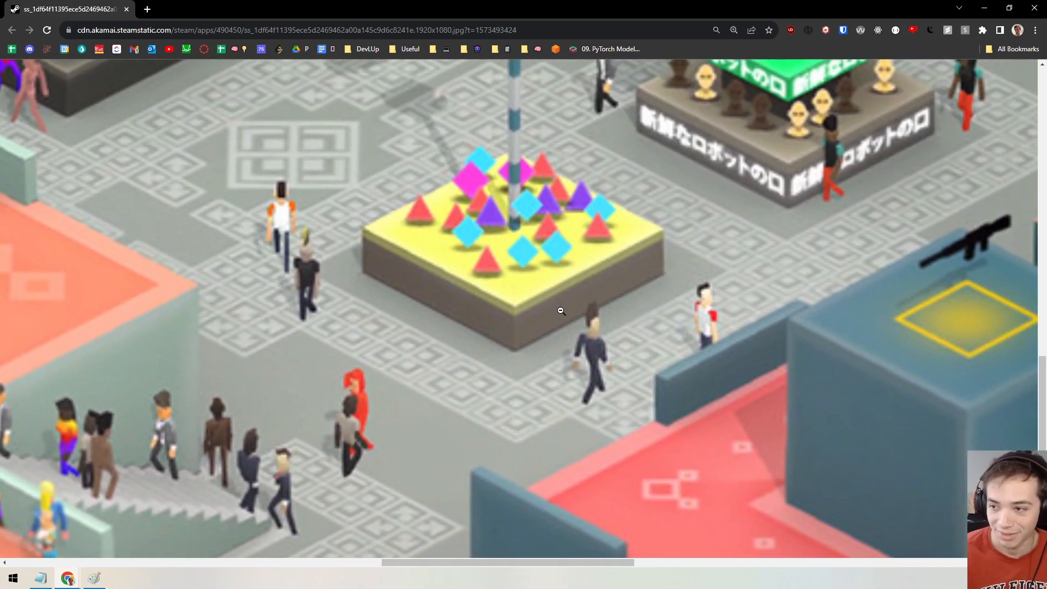
- Look over the rest of the plaza screenshot, including the yellow vehicle and stairways, and close its tab
ctrl+scroll(572, 334, down, 5)
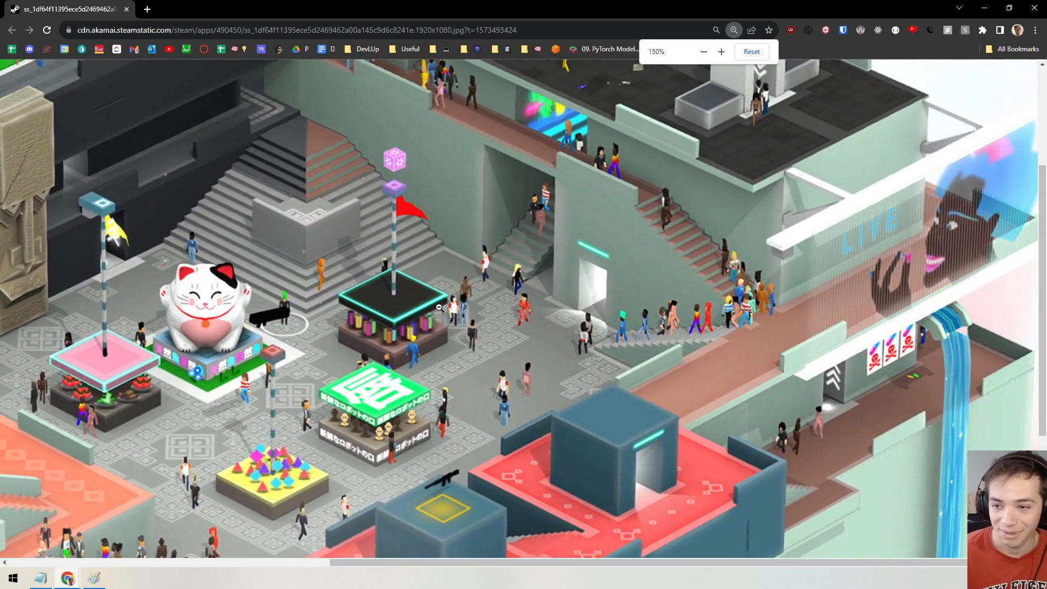
middle_drag(439, 307, 420, 191)
middle_drag(553, 186, 494, 312)
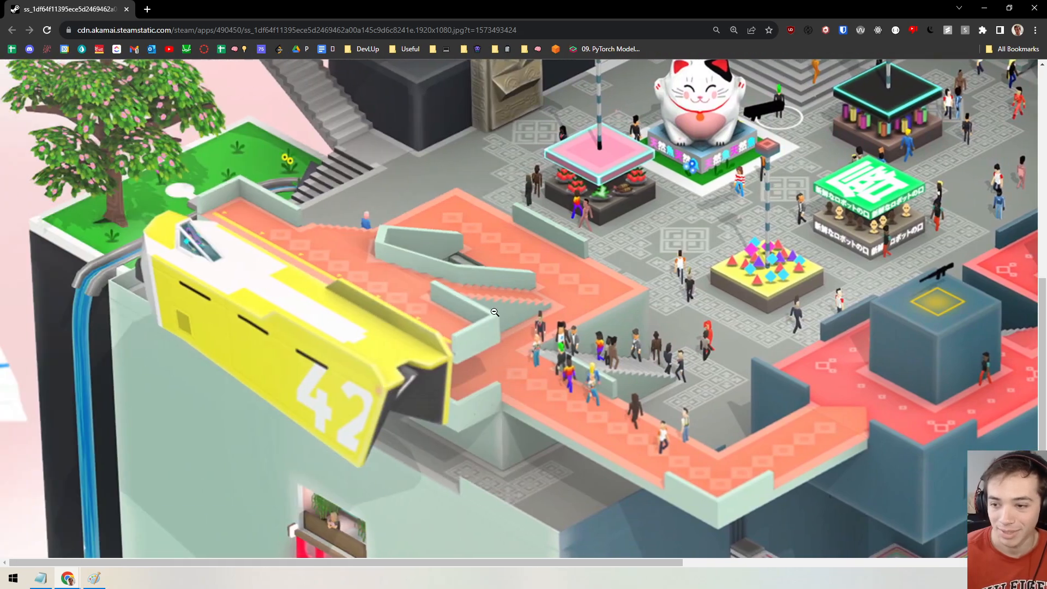
scroll(495, 312, up, 4)
scroll(444, 240, down, 2)
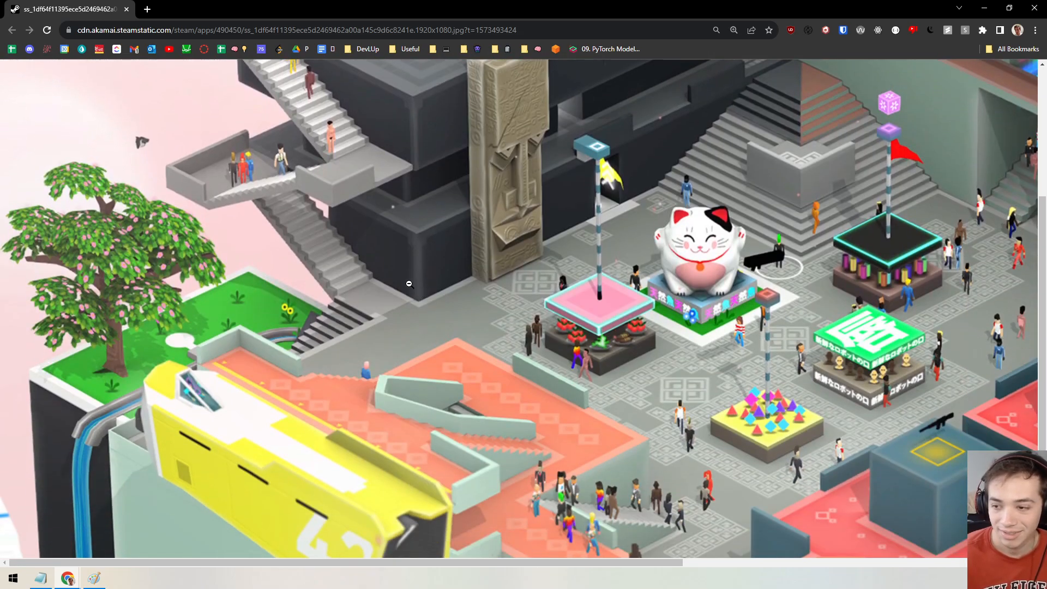
ctrl+scroll(410, 285, down, 4)
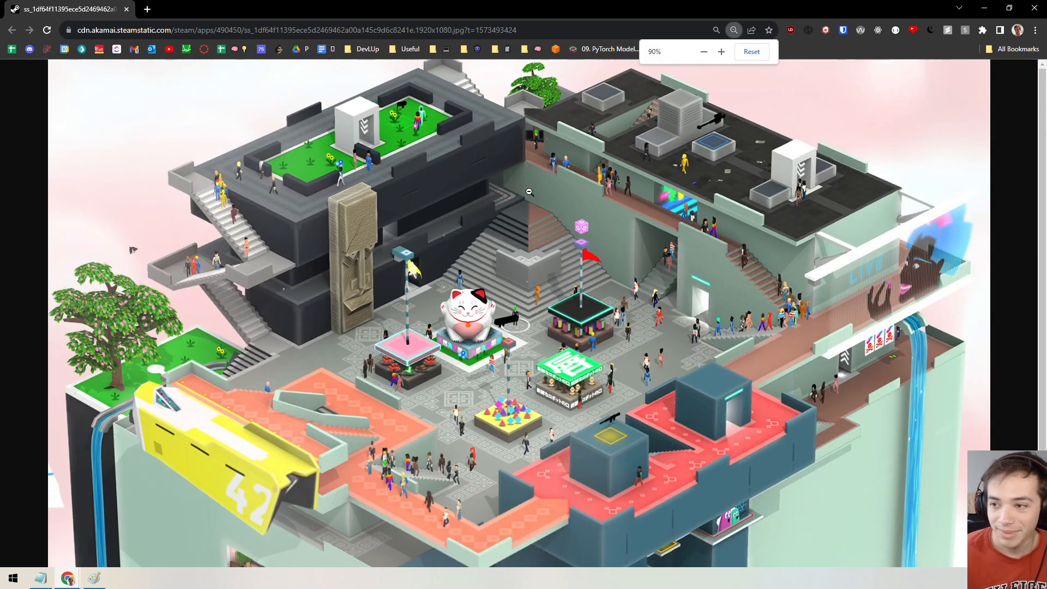
middle_click(114, 4)
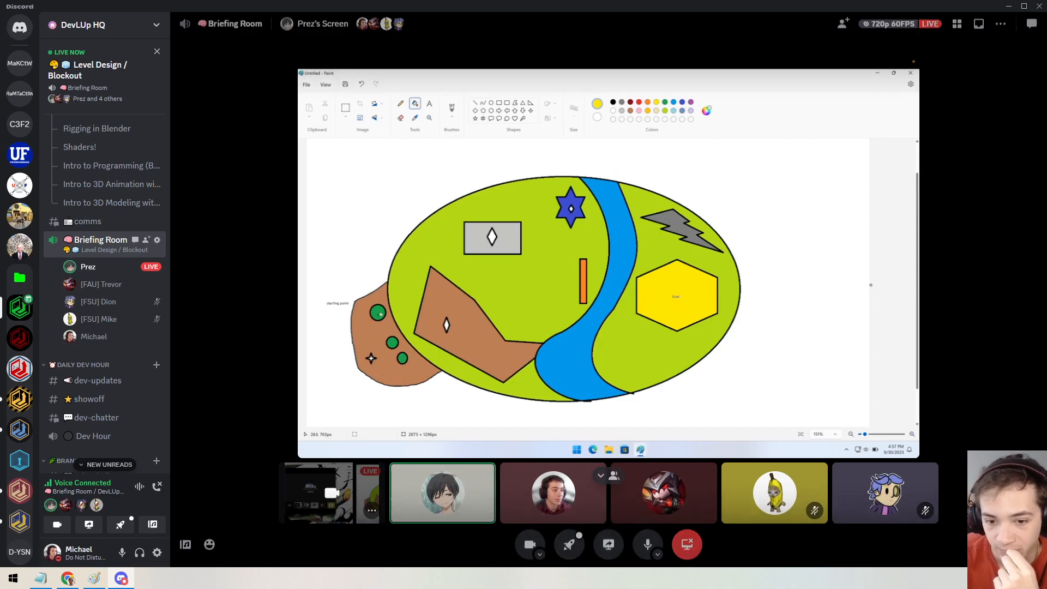
- In the Discord call, close the ended stream, watch the other participant's shared screen in full screen, and hide the participant tiles
mouse_move(638, 338)
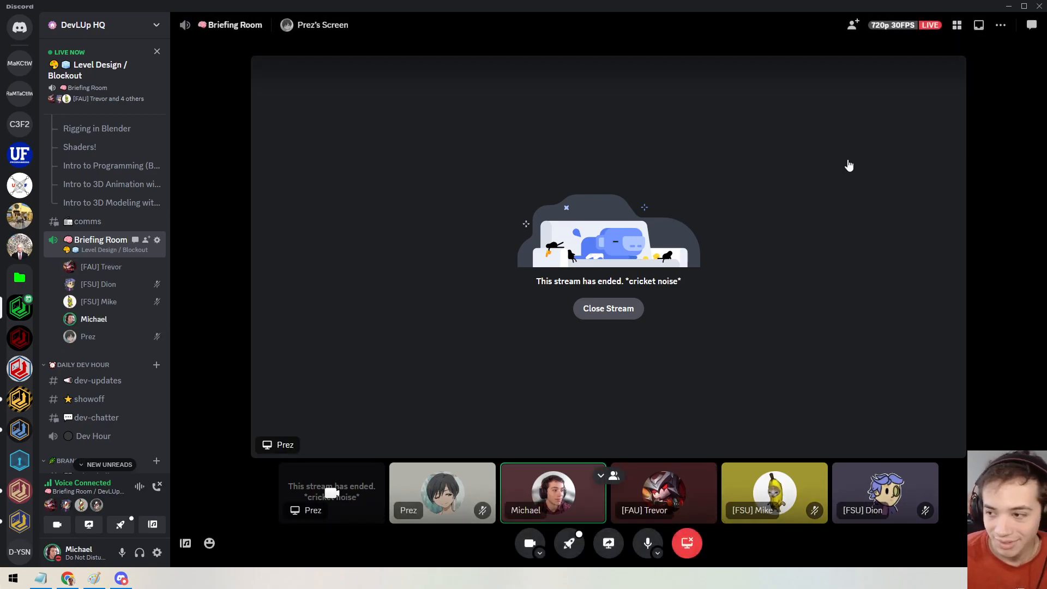
click(622, 307)
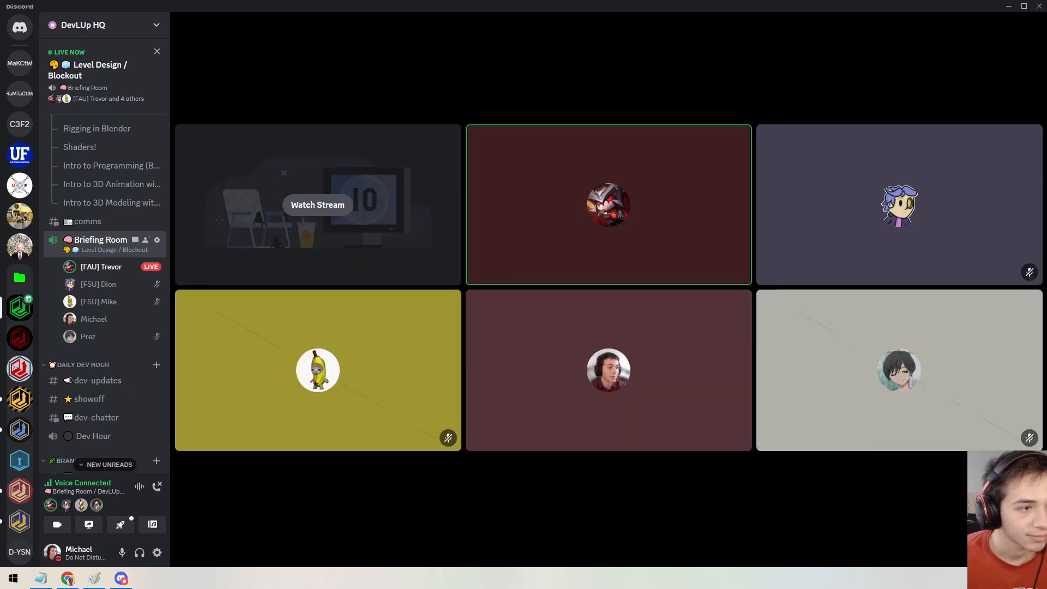
click(318, 205)
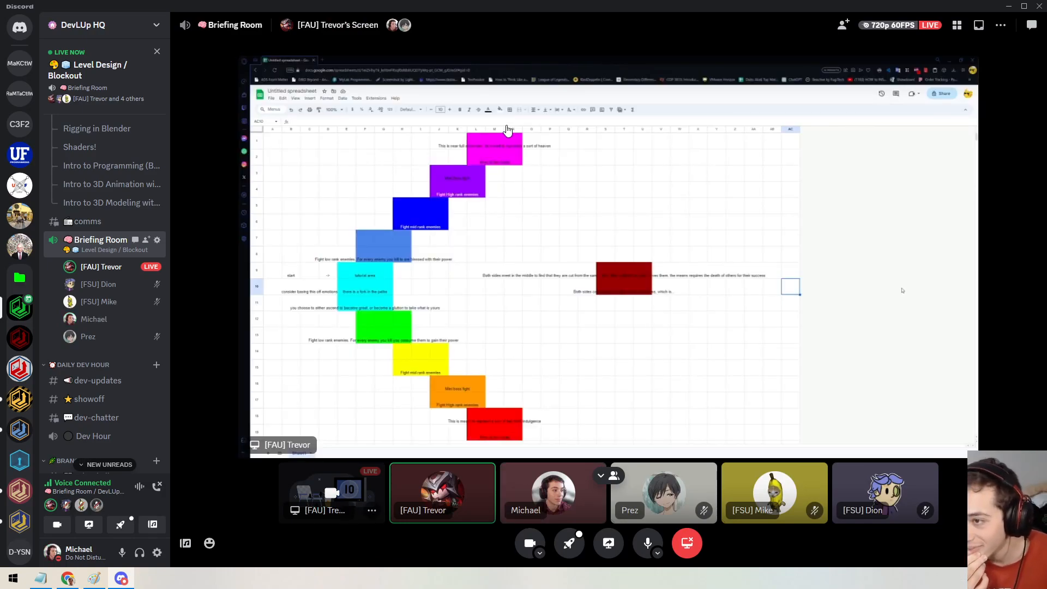
click(682, 208)
click(339, 240)
double_click(902, 291)
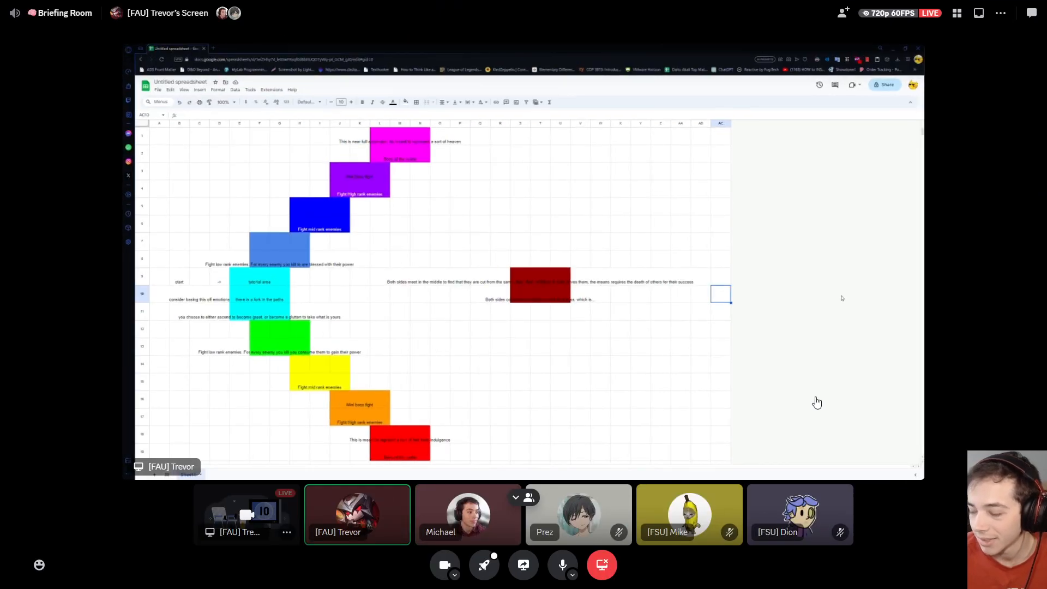
click(511, 503)
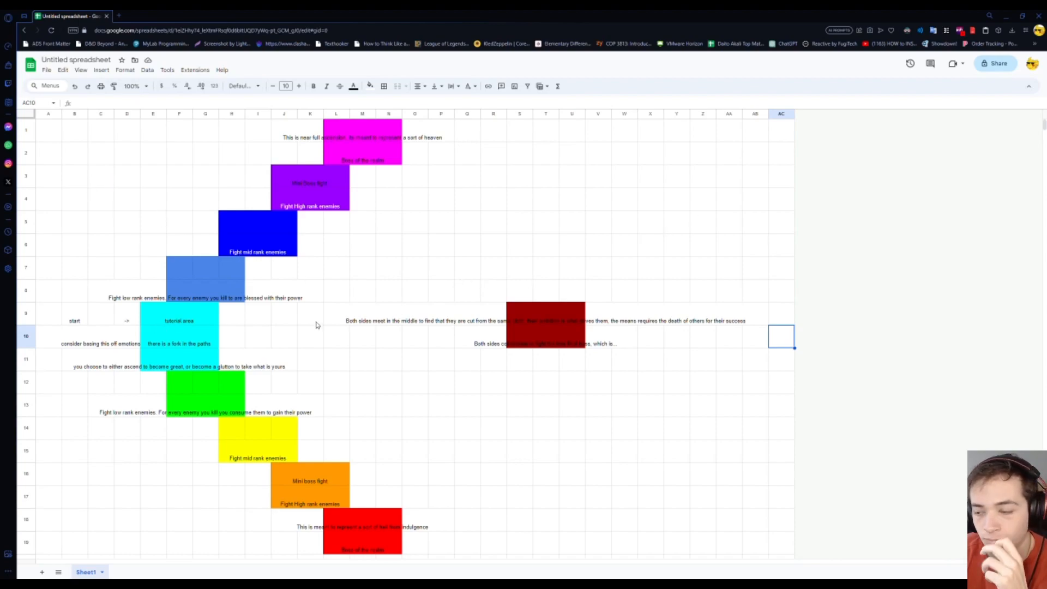
- Follow the shared spreadsheet's level plan from the cyan tutorial area along the ascending route to the dark red meeting block
click(208, 322)
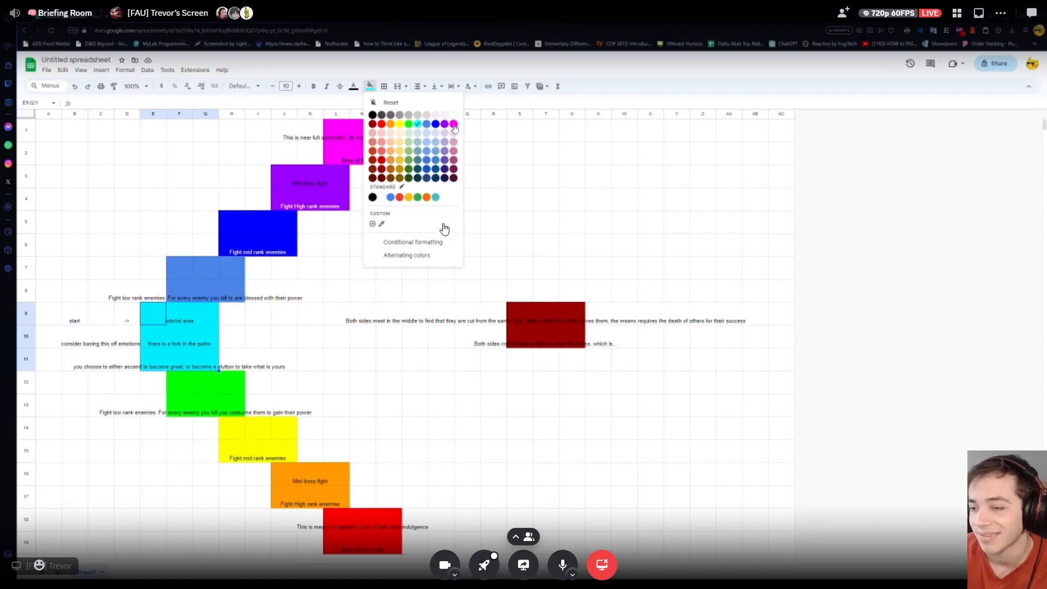
click(199, 364)
drag(221, 283, 229, 272)
click(280, 221)
click(231, 359)
click(320, 178)
click(371, 139)
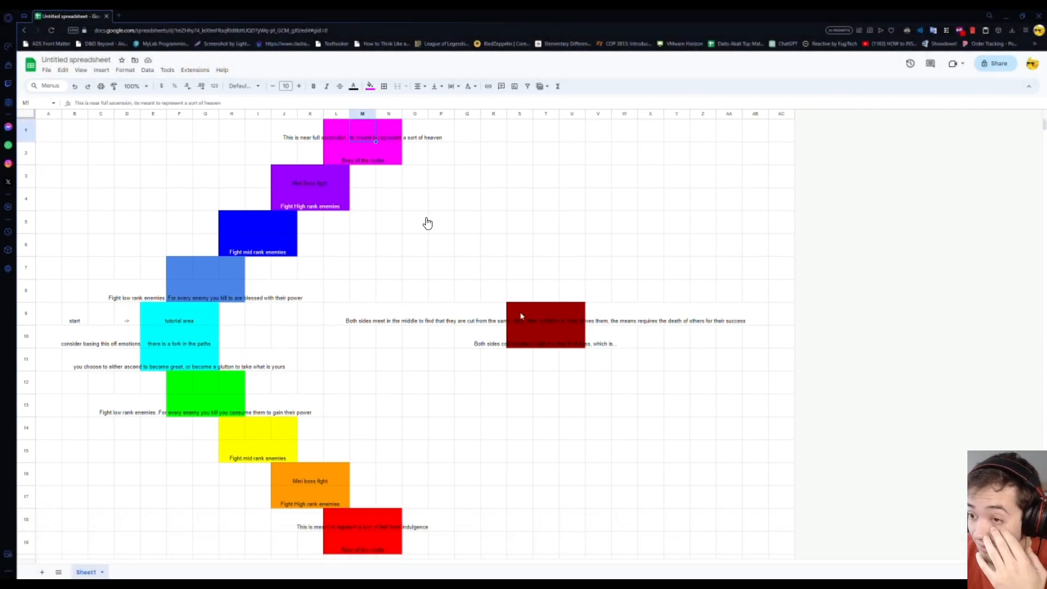
click(522, 315)
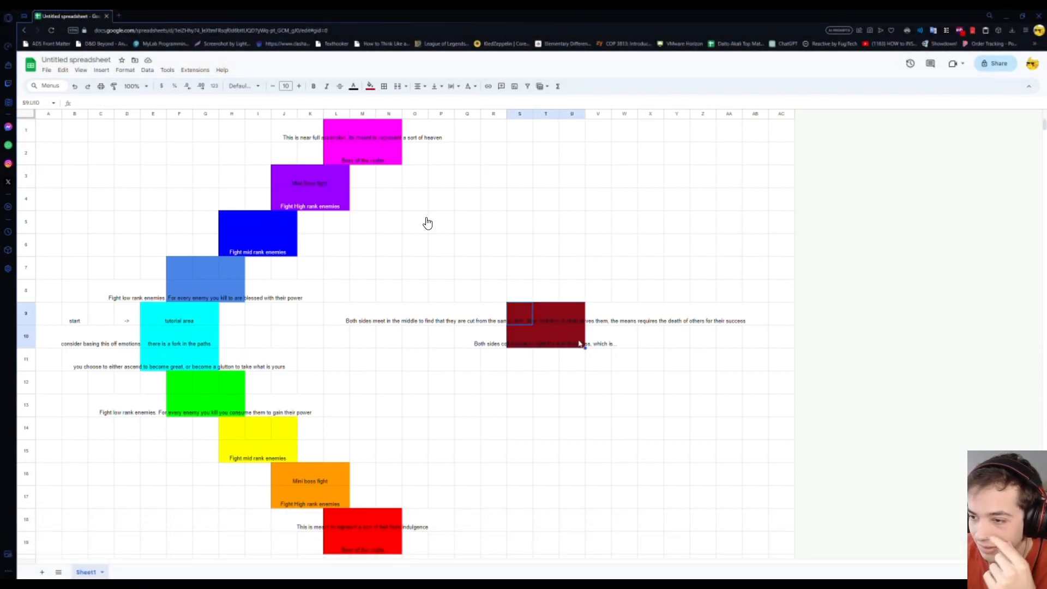
click(544, 384)
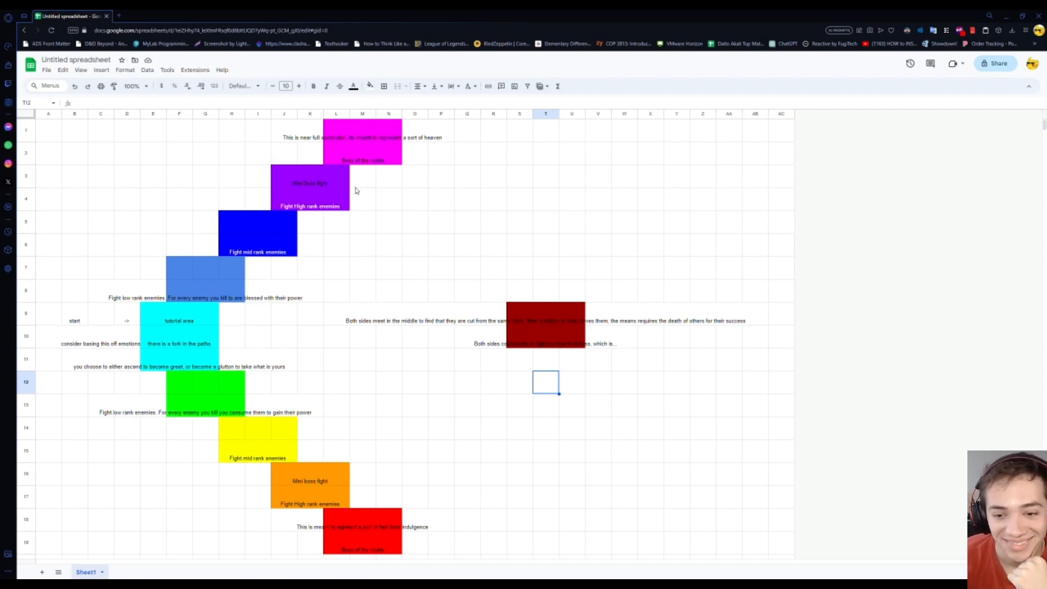
- Compare the magenta heaven-like boss block with the red indulgence boss block in the shared level plan
drag(393, 163, 336, 131)
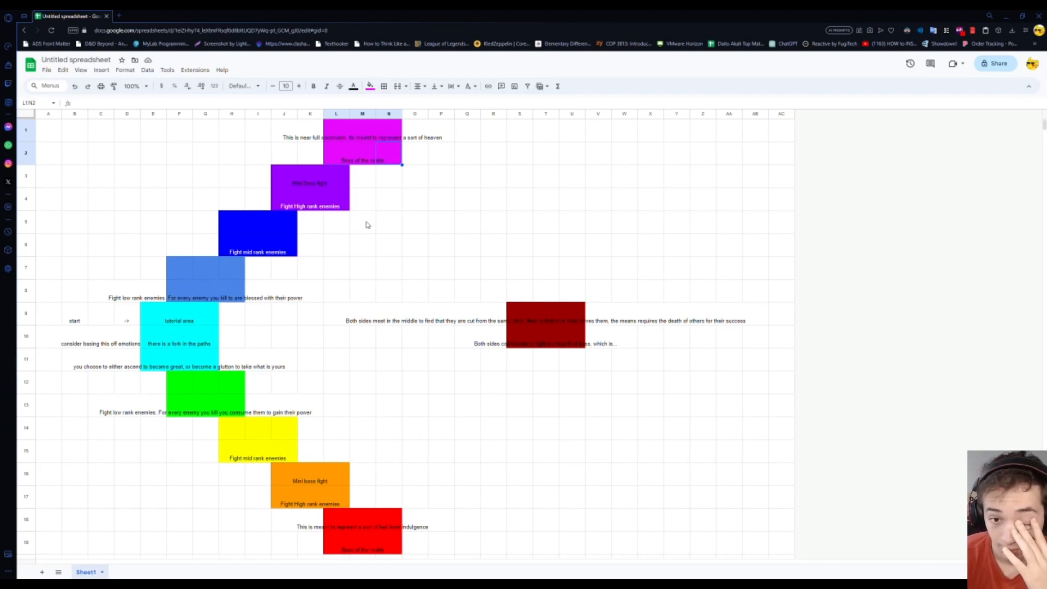
click(366, 248)
click(348, 231)
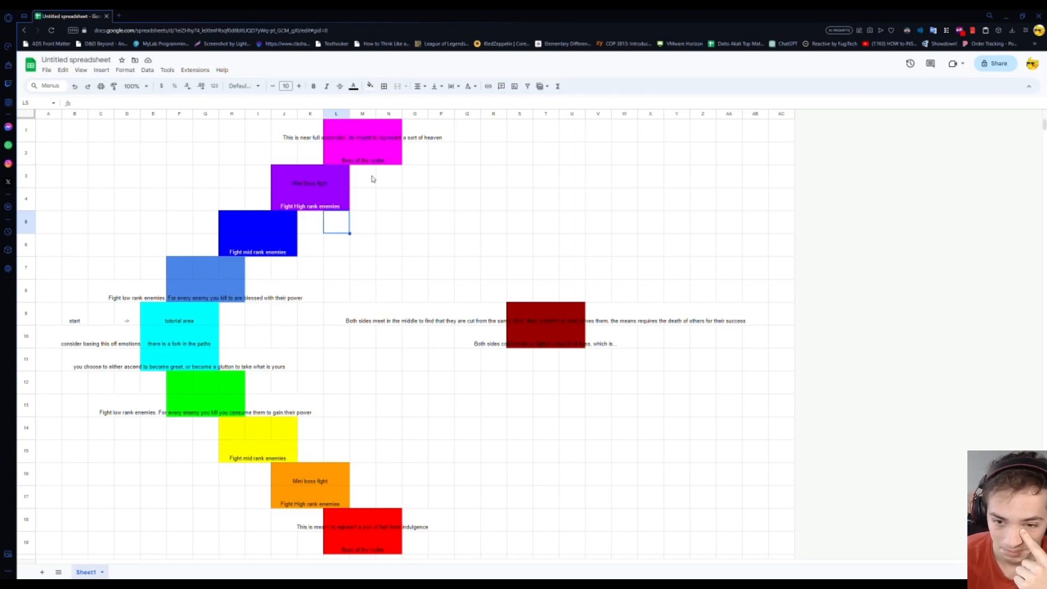
click(335, 156)
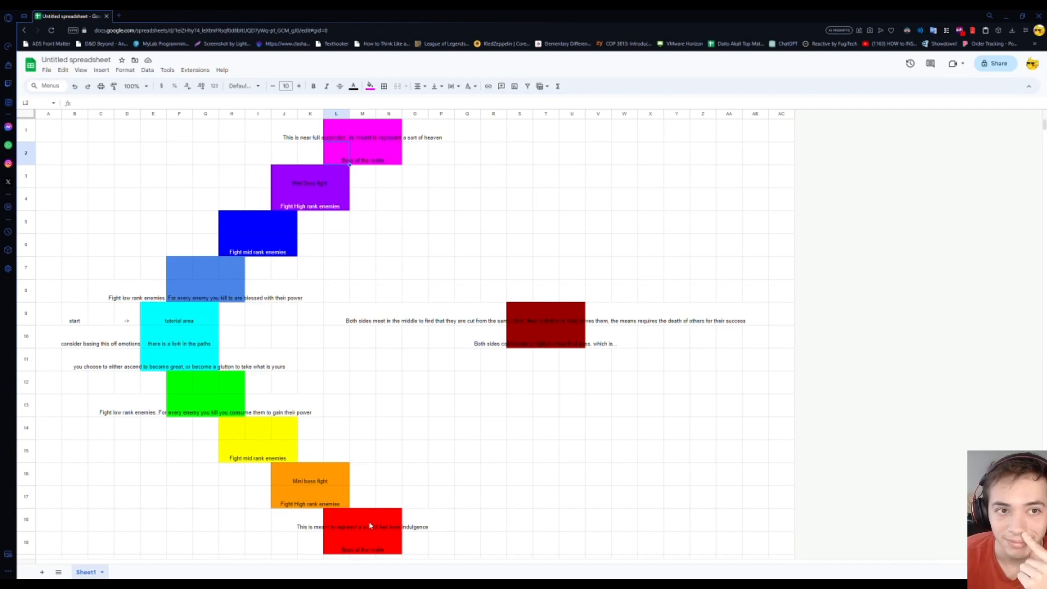
click(349, 540)
click(428, 475)
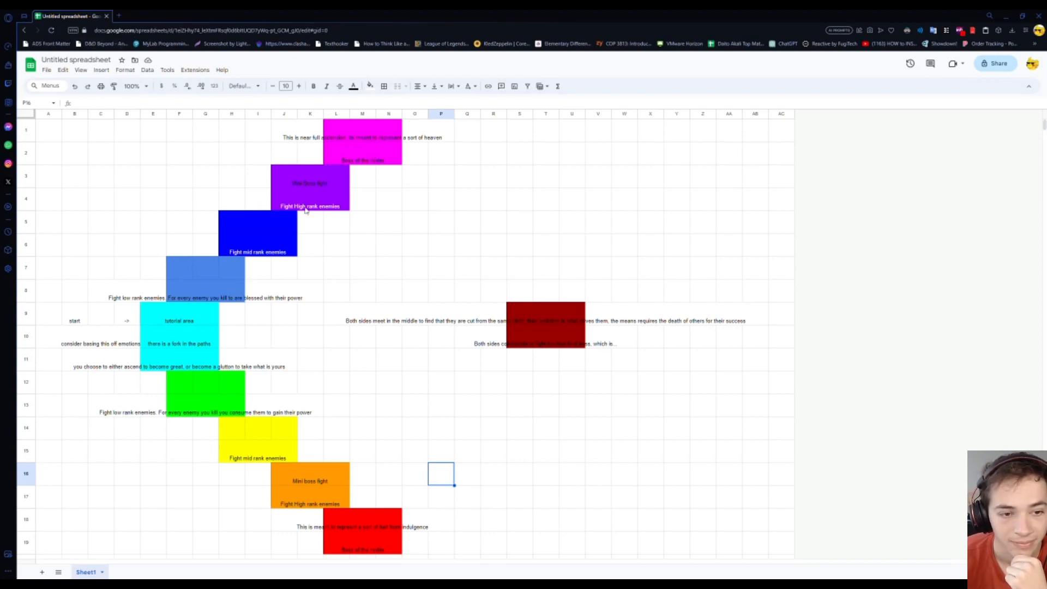
- Examine the dark red block where both sides meet, and review the whole shared level plan with a wide cell selection
drag(473, 293, 583, 346)
drag(517, 316, 579, 341)
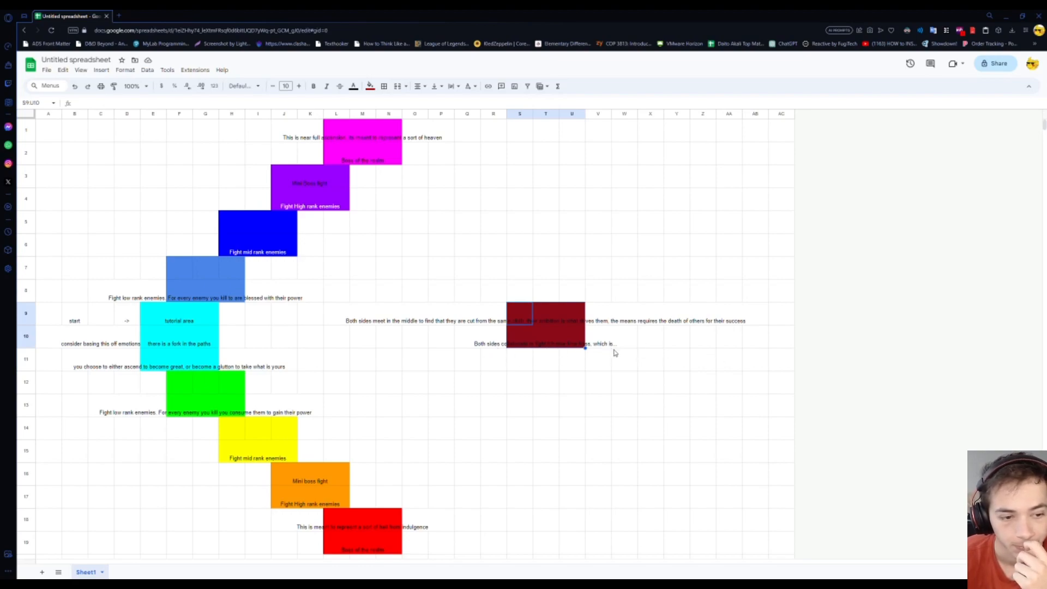
click(532, 312)
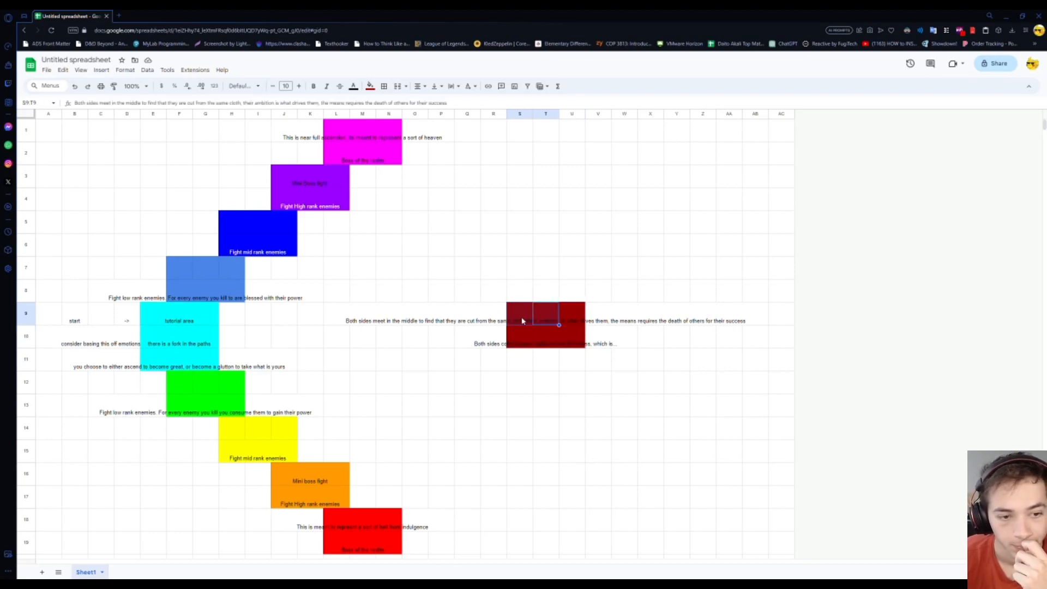
drag(514, 291, 579, 341)
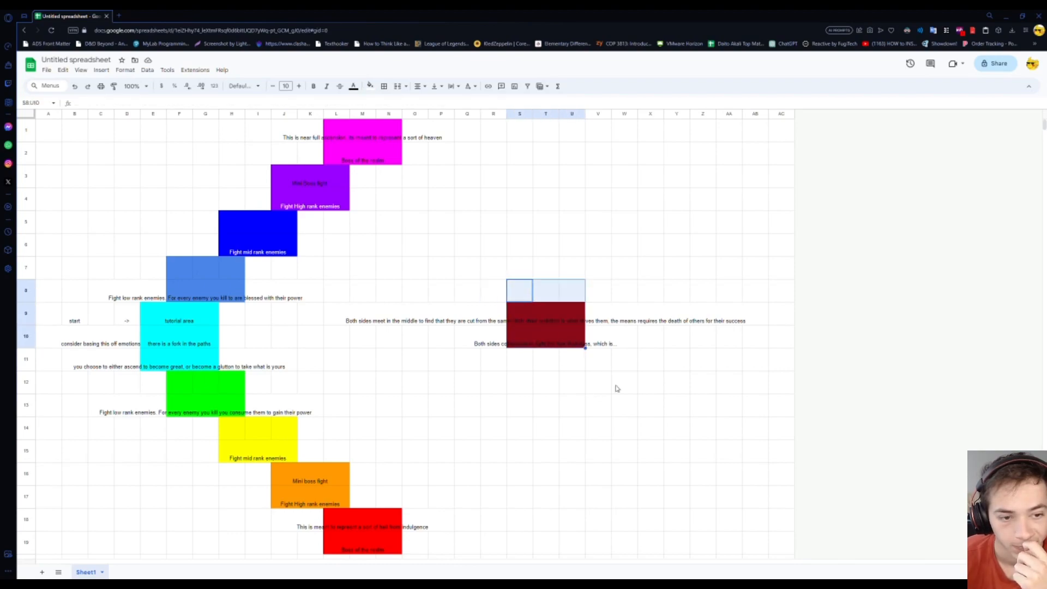
click(672, 388)
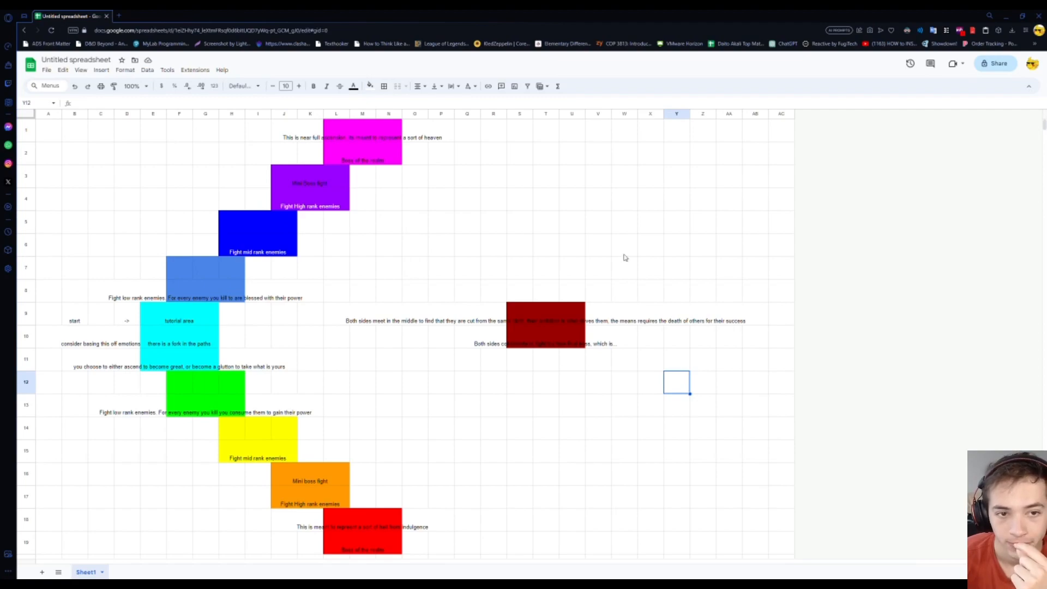
drag(55, 132, 636, 553)
click(781, 428)
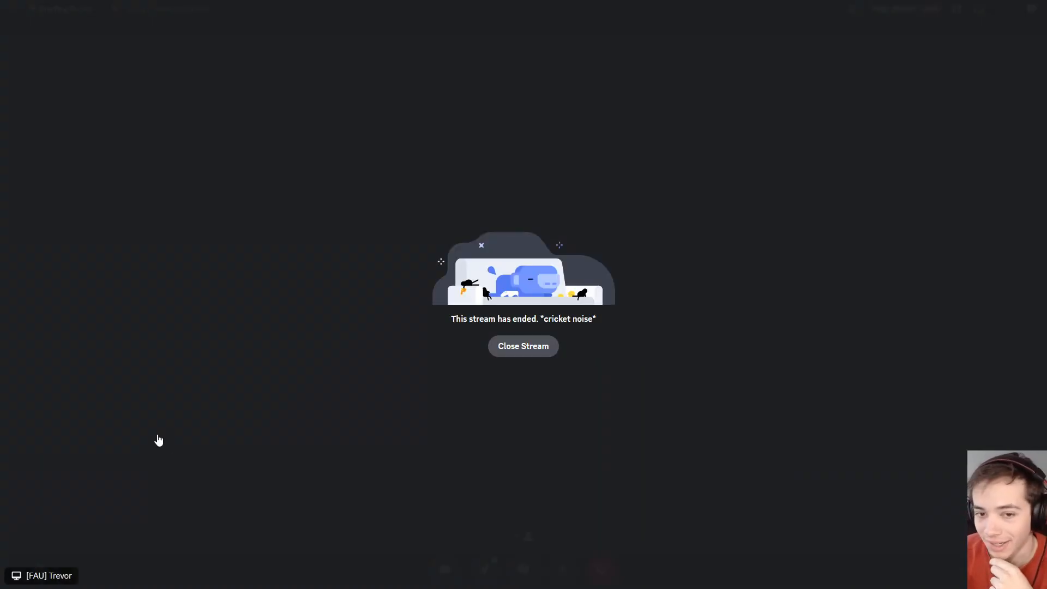
- Close the ended stream and take the call view out of full screen
click(523, 346)
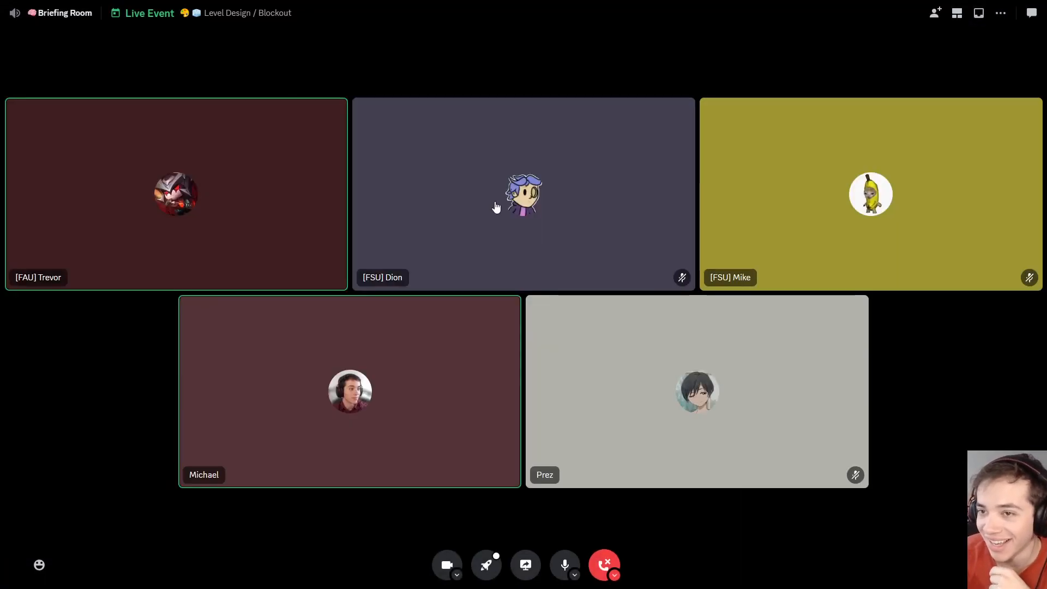
click(1025, 565)
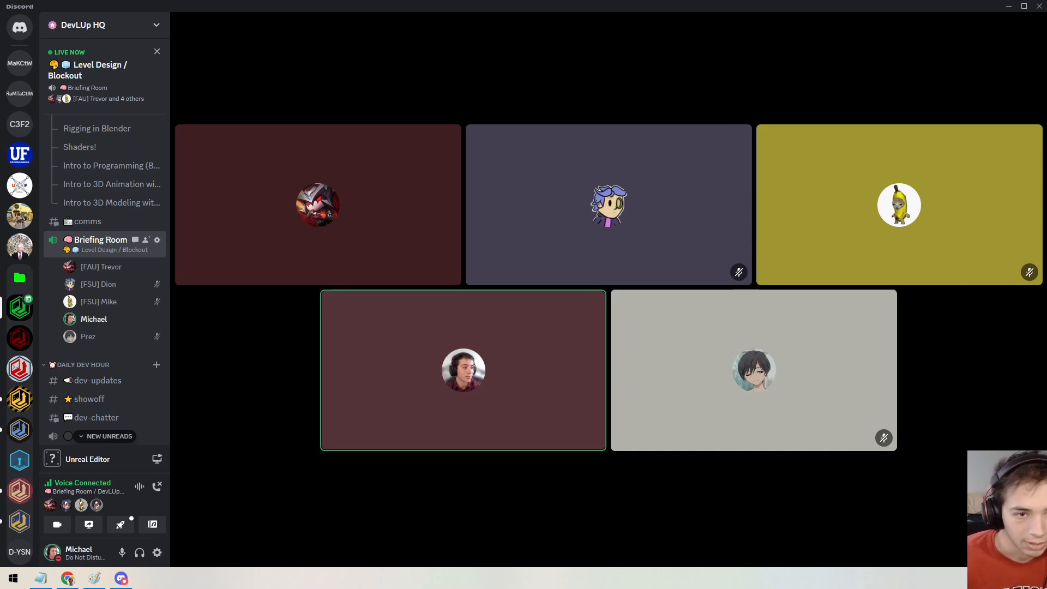
- Start a live stream of Screen 2 in the Briefing Room voice call
mouse_move(196, 252)
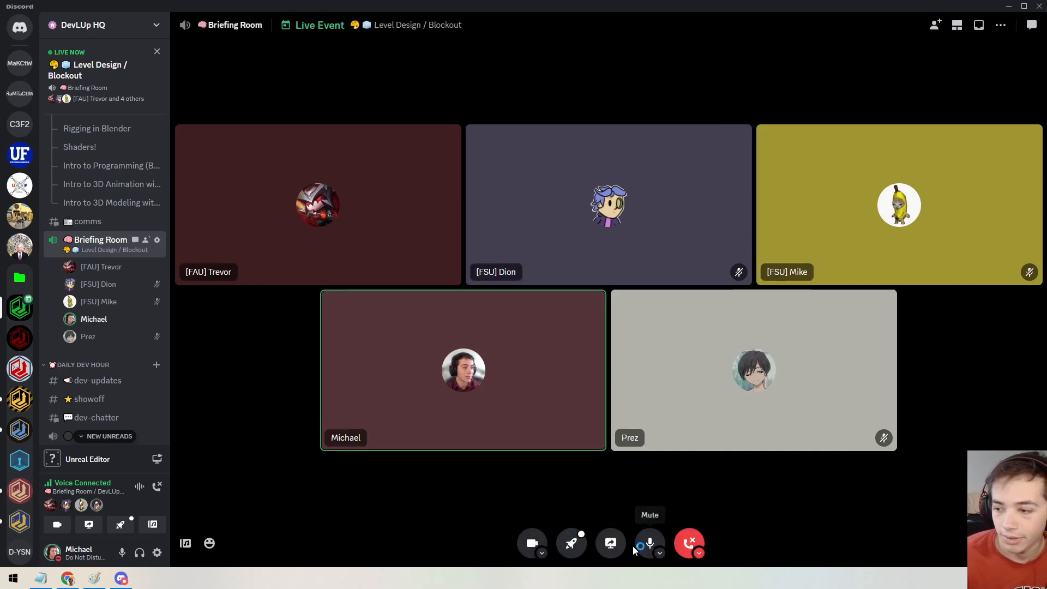
click(610, 543)
click(467, 227)
click(594, 271)
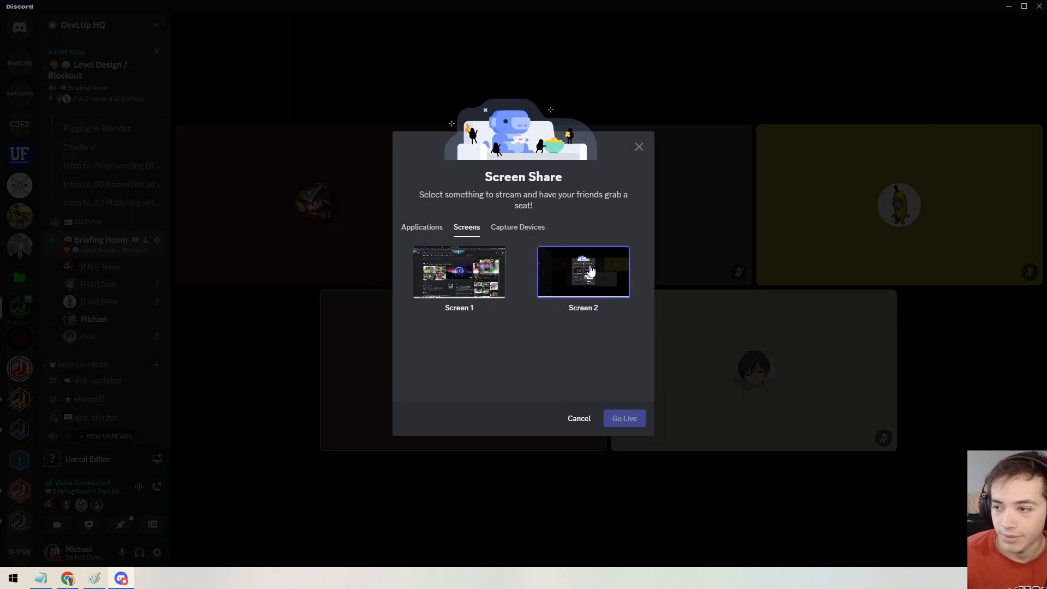
click(624, 419)
click(621, 420)
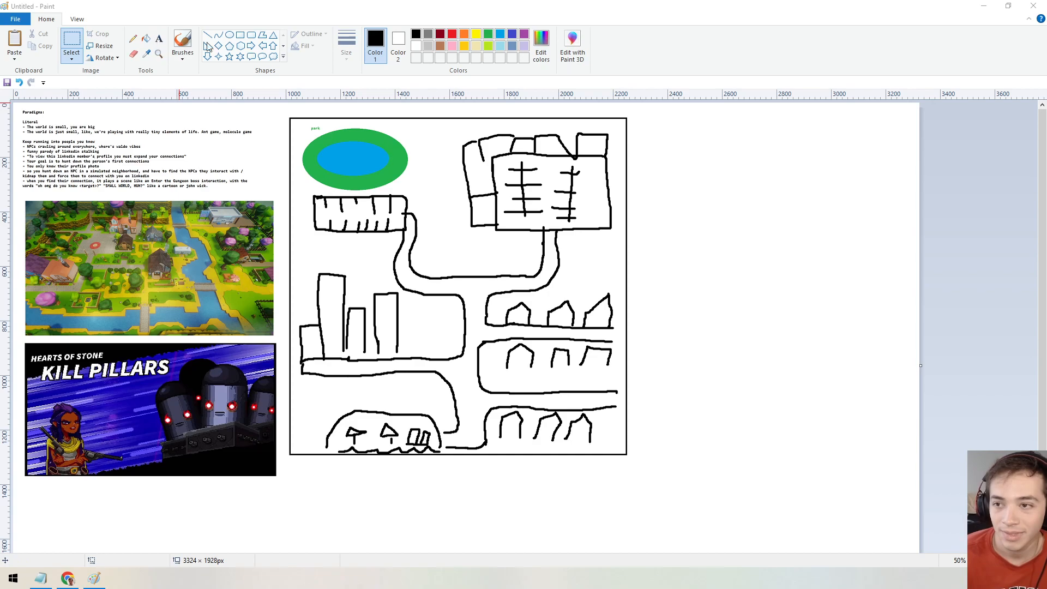
- Erase the "Hearts of Stone Kill Pillars" title from the boss reference image and add the text "SMALL WORLD, HUH?" there
drag(29, 347, 173, 378)
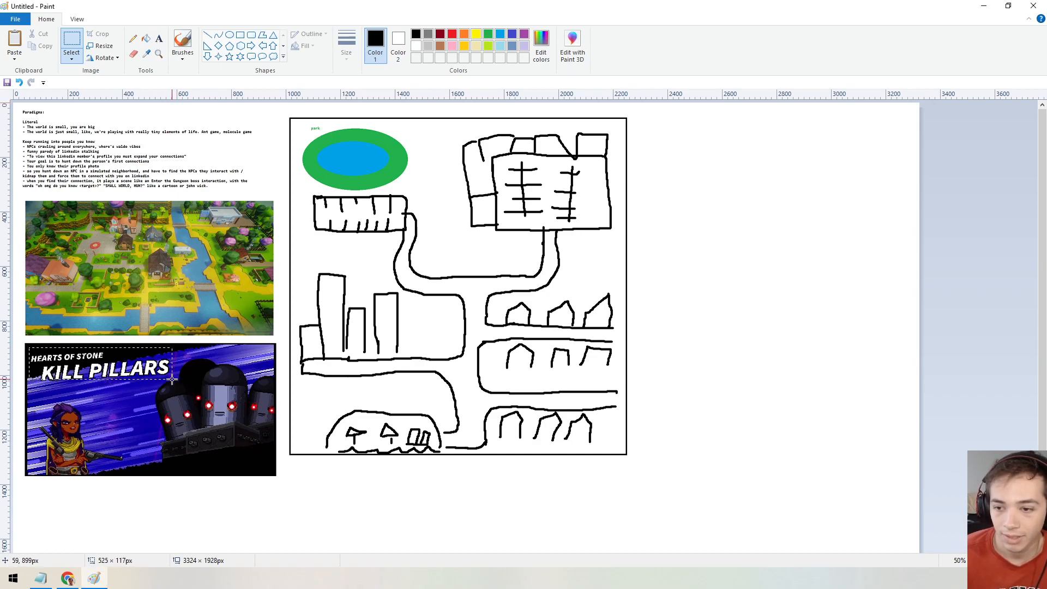
key(Delete)
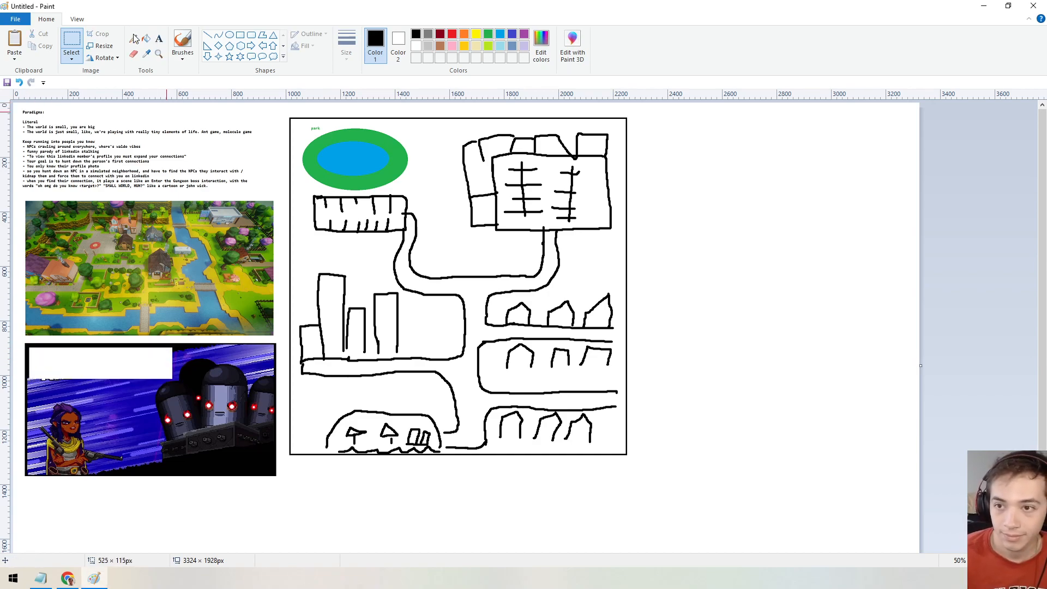
click(159, 38)
click(32, 354)
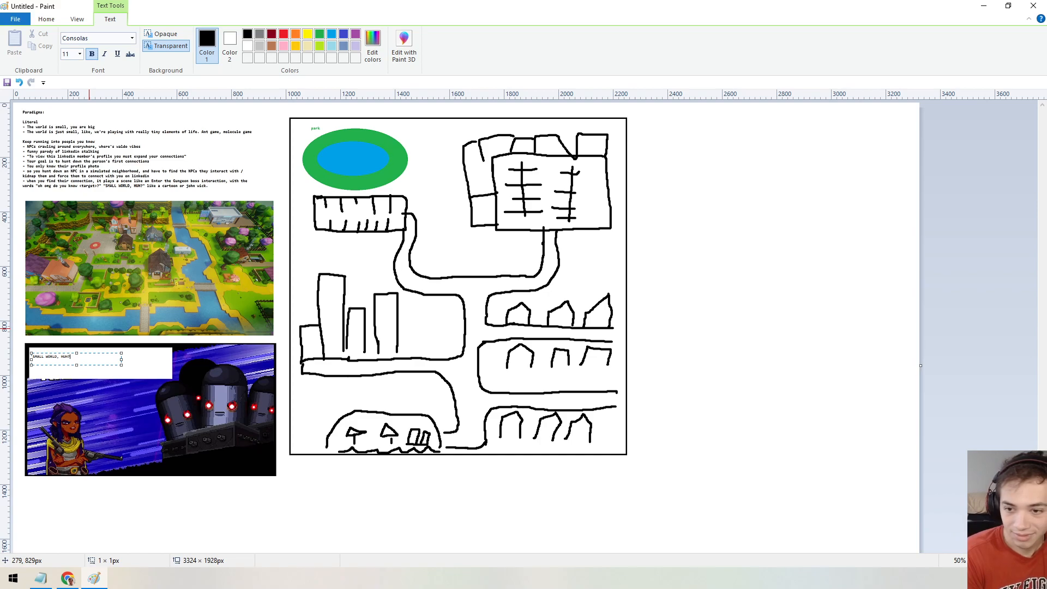
- Set the new caption's font size to 36 and enlarge its text box so the whole line fits, then place it on the canvas
key(ctrl+a)
click(79, 54)
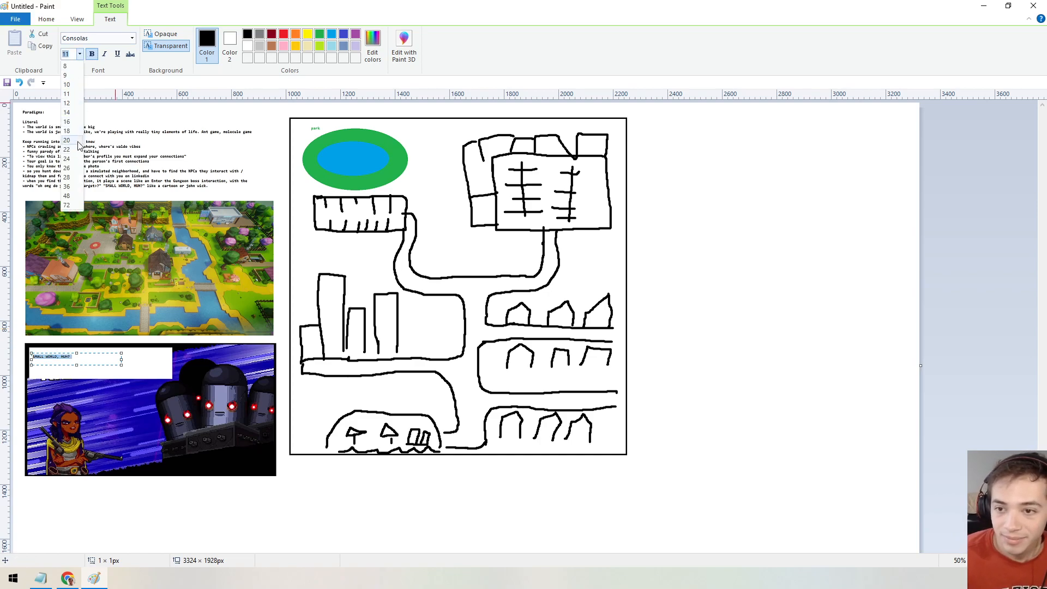
click(67, 186)
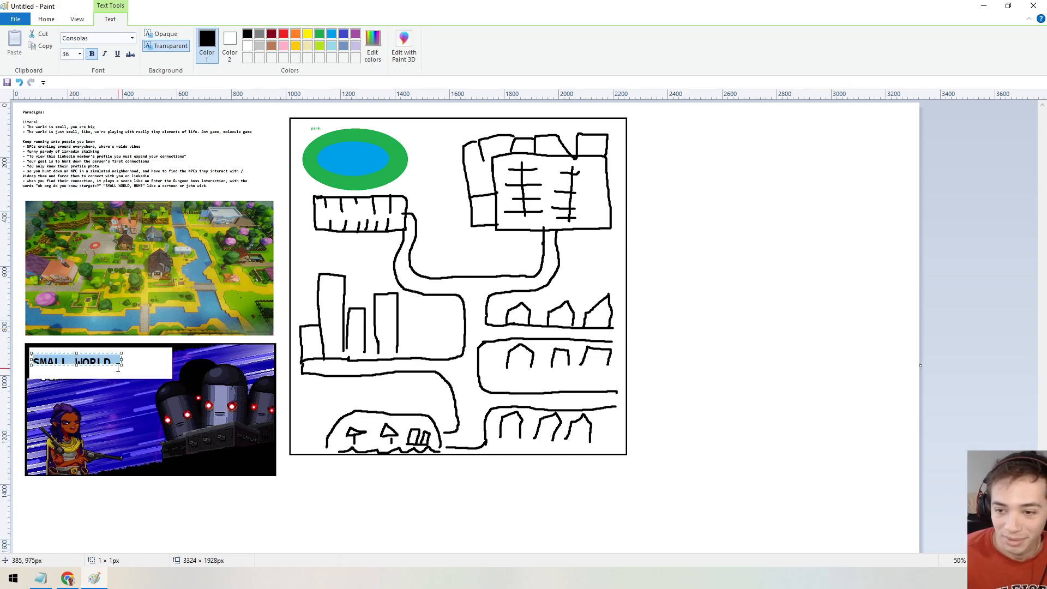
drag(119, 365, 163, 381)
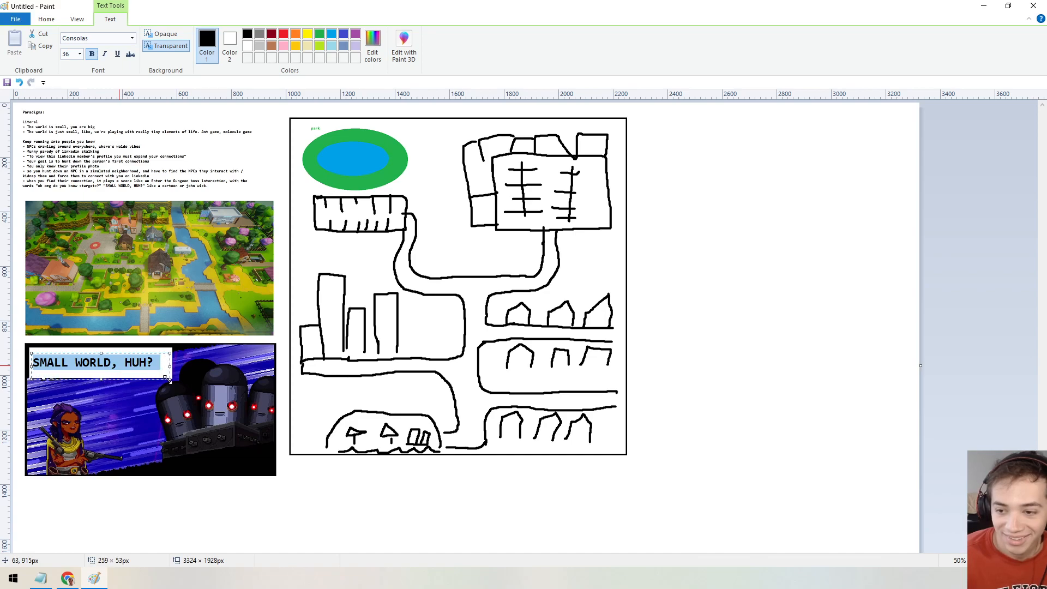
click(195, 364)
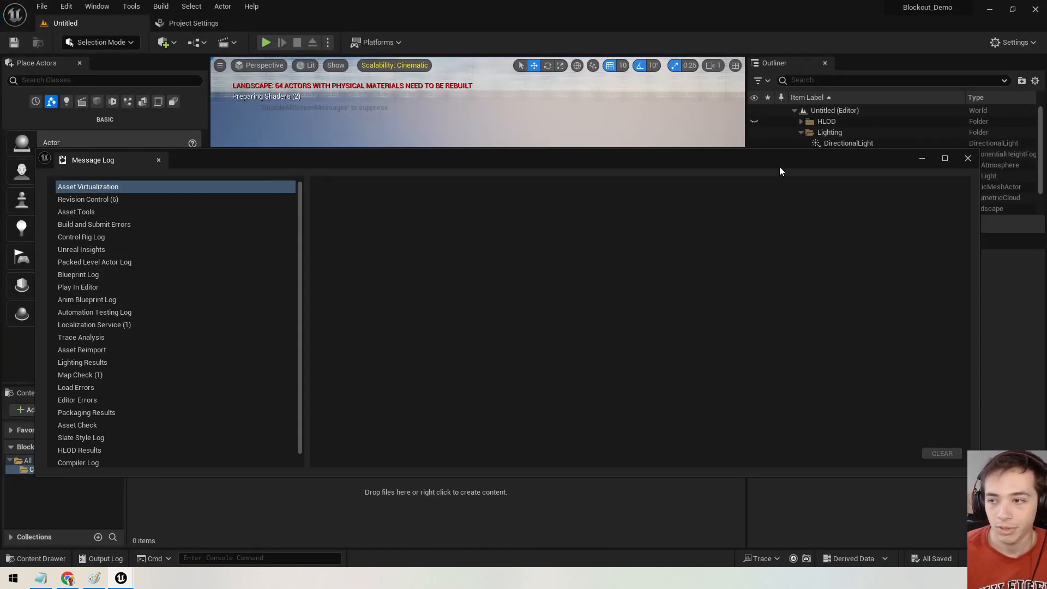
- Close the Message Log in Unreal Editor and look over the empty Blockout_Demo landscape
click(967, 158)
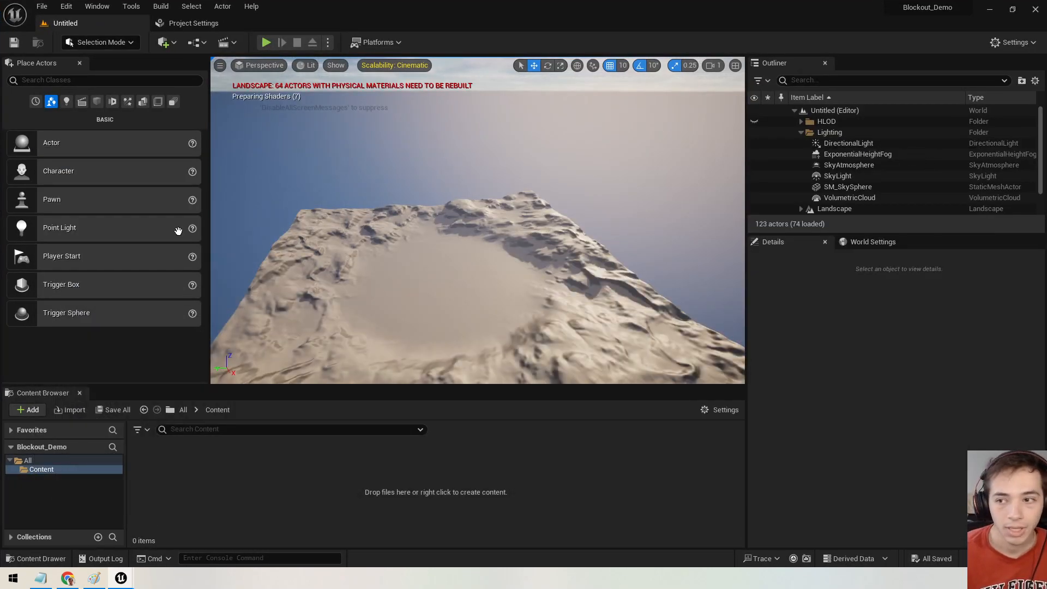
right_drag(397, 198, 360, 199)
scroll(350, 215, up, 5)
key(w)
scroll(350, 215, up, 4)
- Switch to Chrome and search Google Images for "blocking out / greyboxing" in a new tab
click(66, 579)
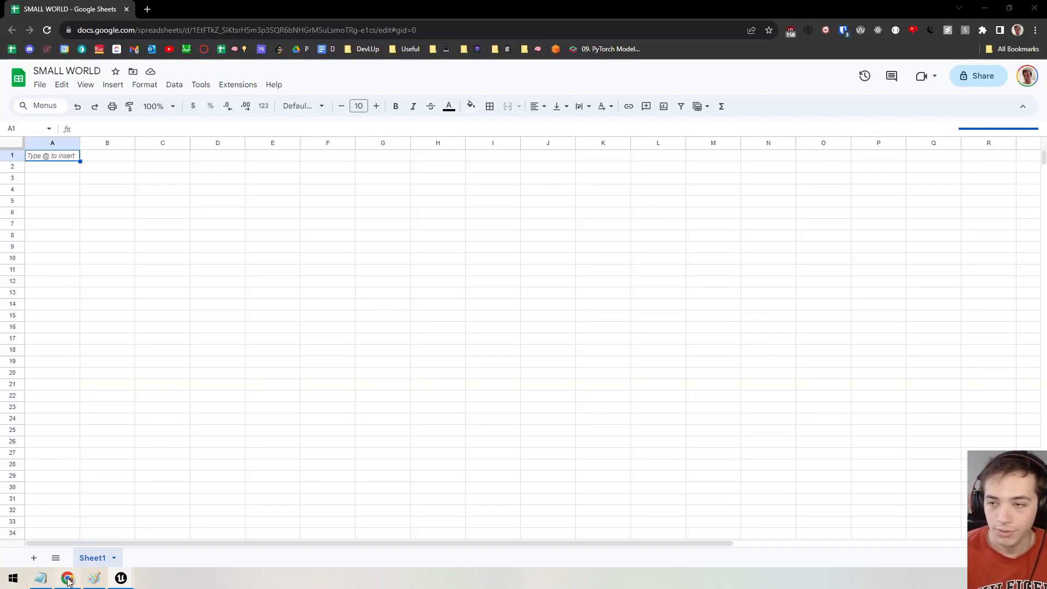
click(152, 8)
click(167, 31)
text(blocking )
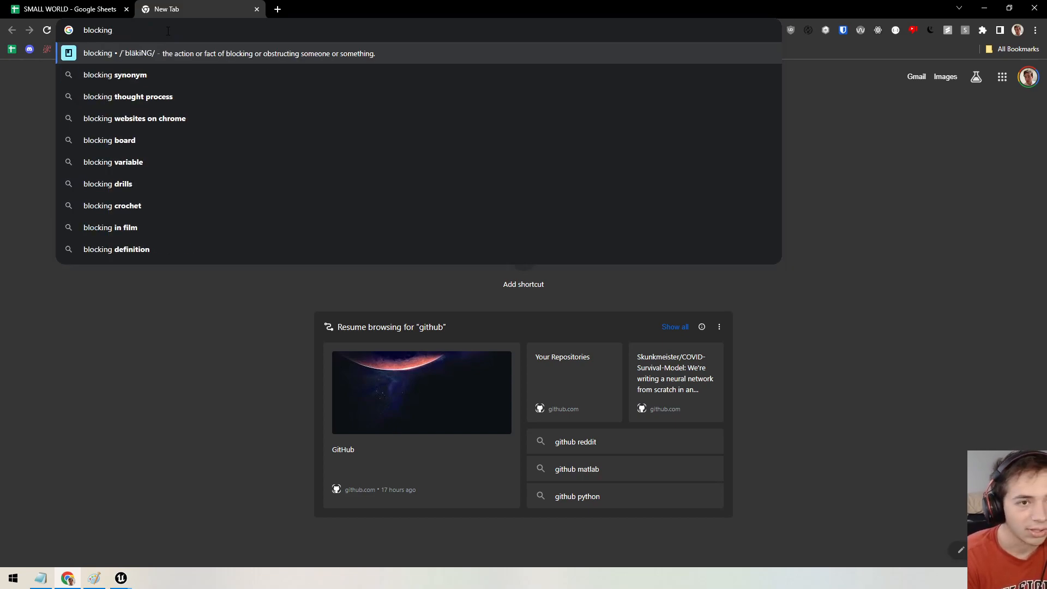
text(ou)
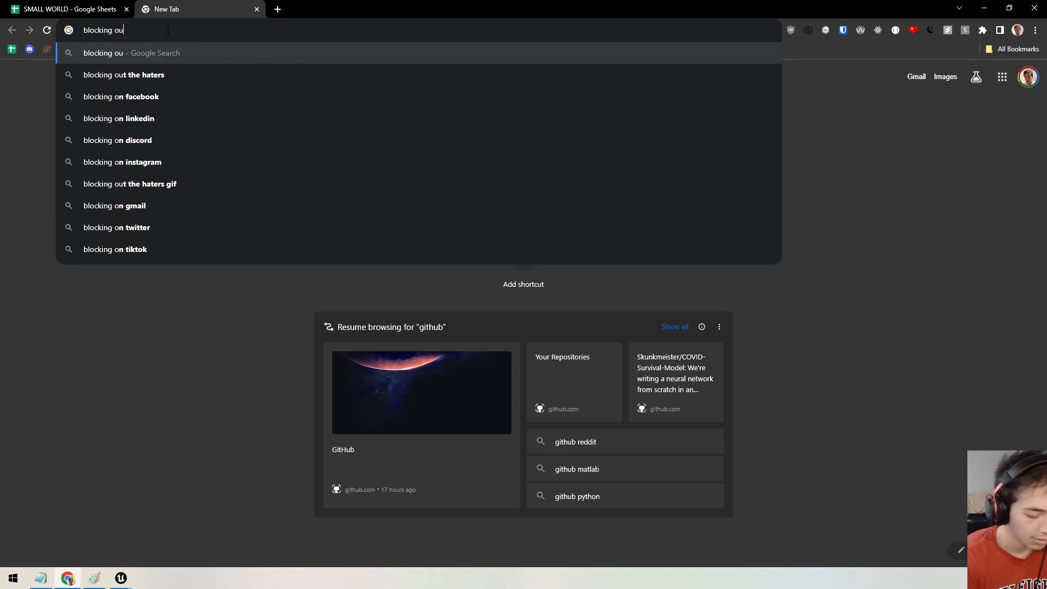
text(t / greyboxing)
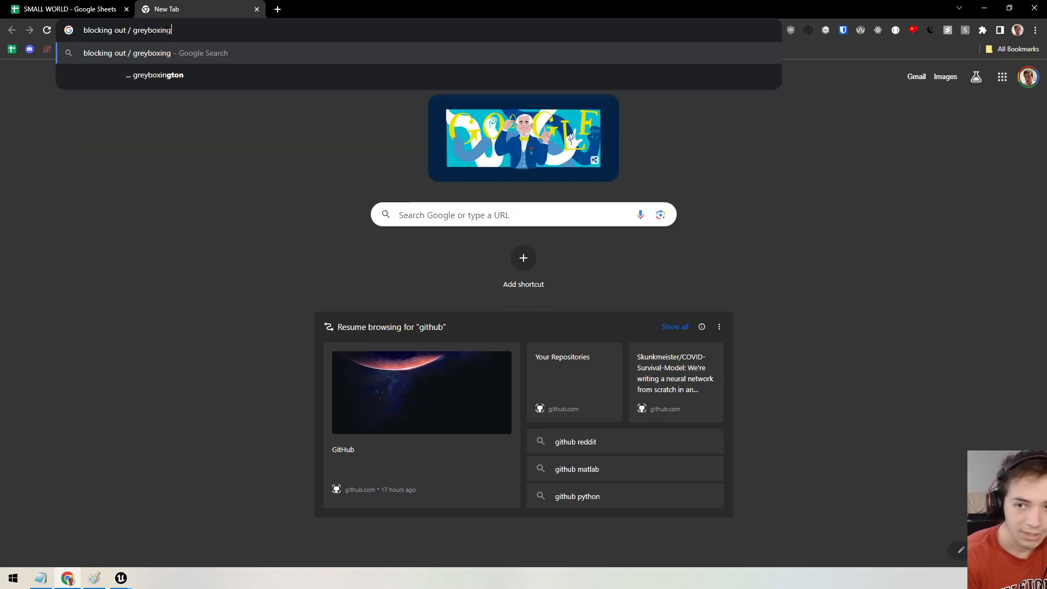
key(Return)
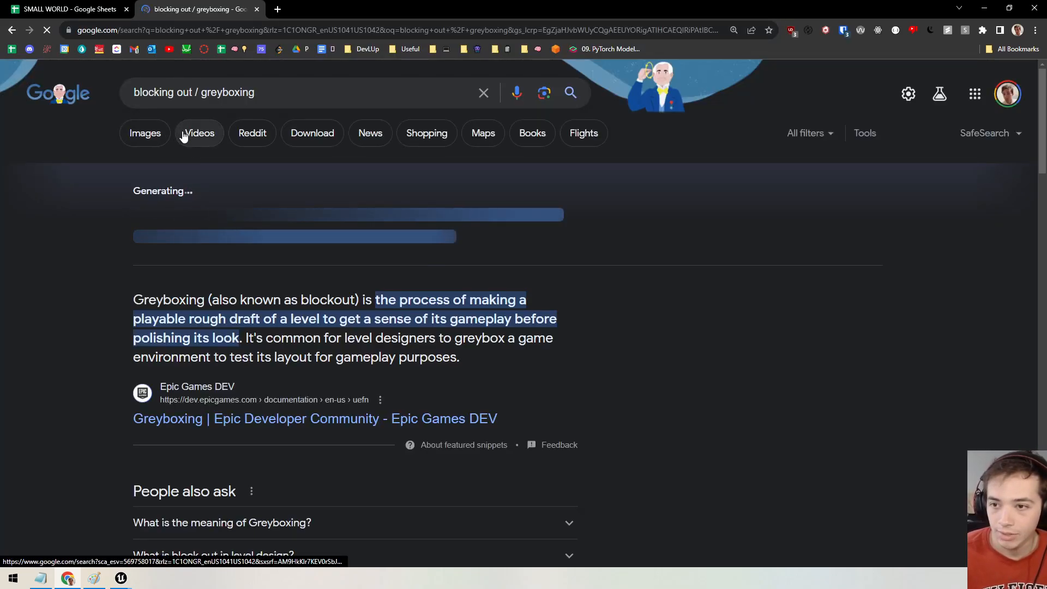
click(146, 133)
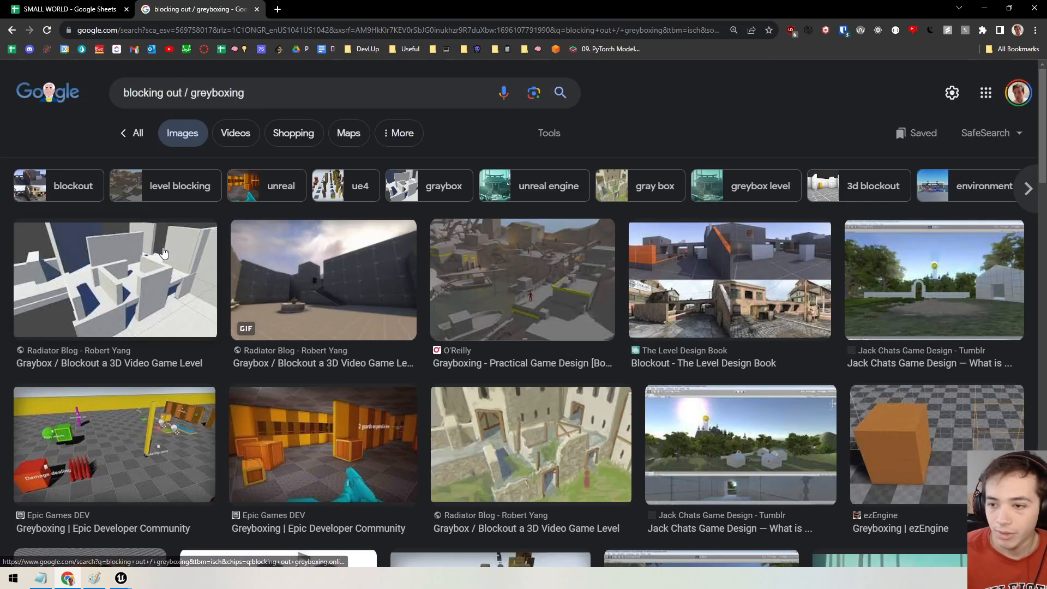
- Preview the white graybox level result, and open O'Reilly's Grayboxing harbour image at full size in its own tab
click(131, 262)
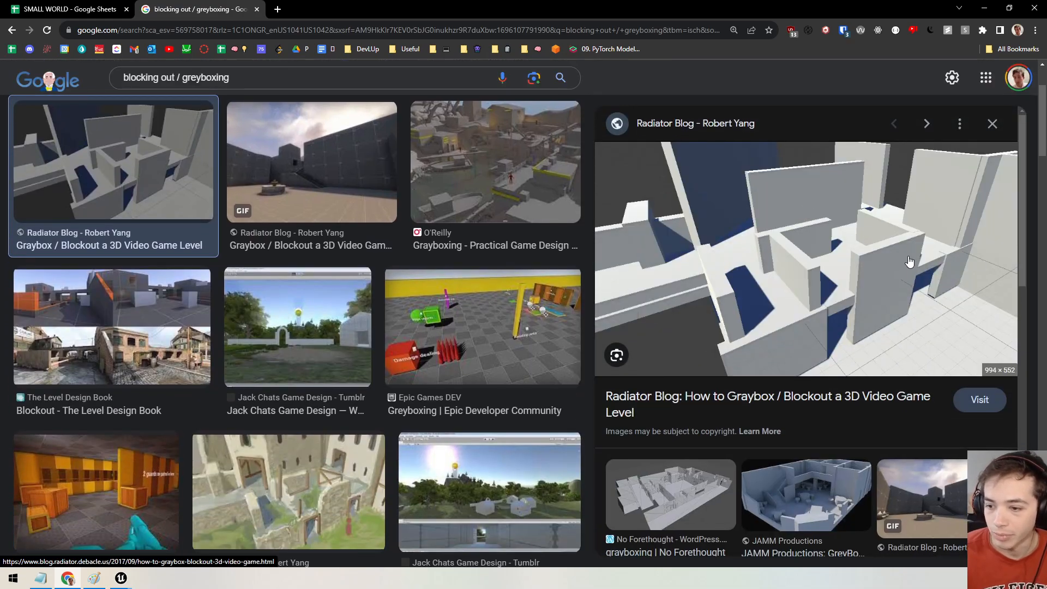
click(535, 195)
right_click(762, 250)
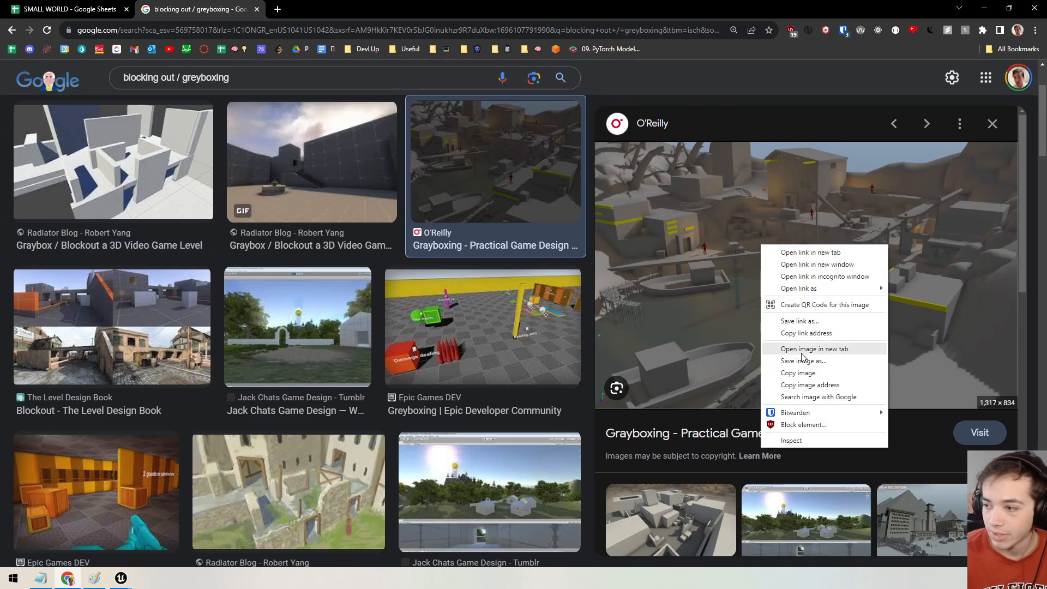
click(814, 349)
click(322, 8)
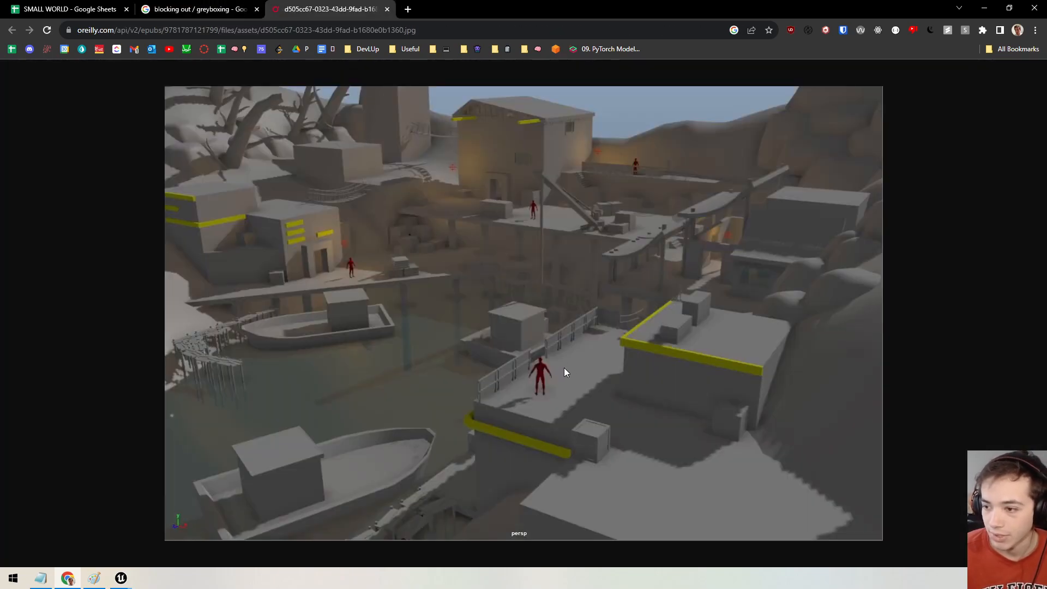
- Examine the harbour greybox image's buildings, boats, red scale figures and yellow-marked ledges at 125% zoom
ctrl+scroll(613, 218, up, 2)
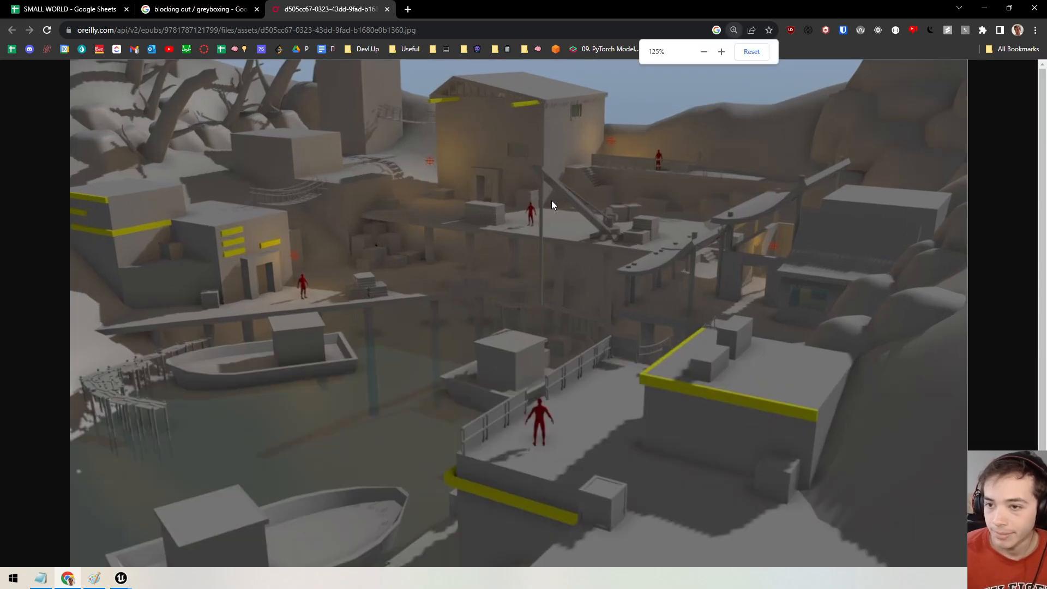
scroll(635, 202, down, 1)
scroll(636, 202, up, 1)
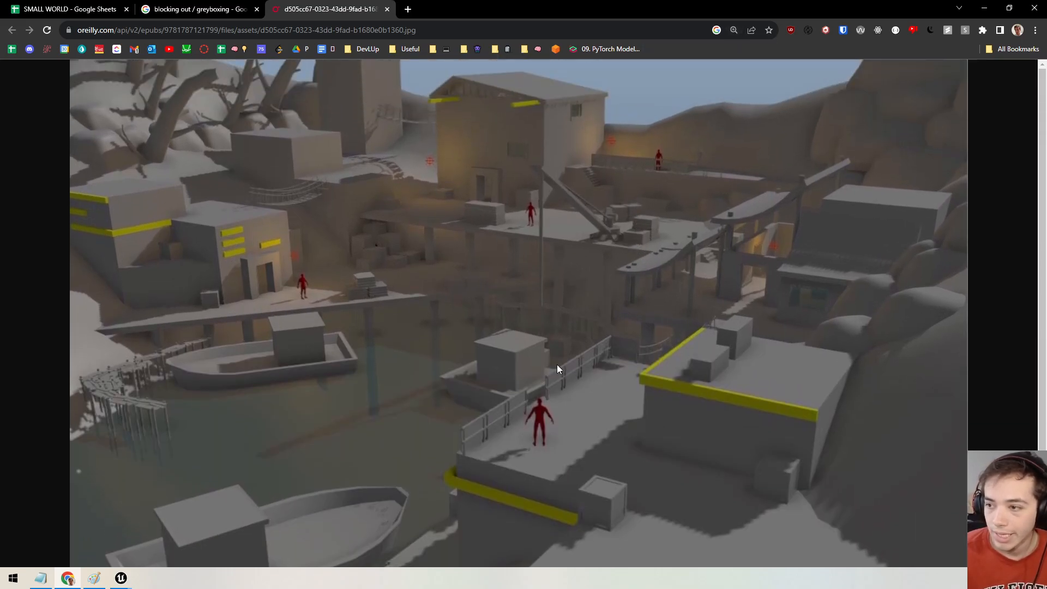
scroll(698, 224, down, 1)
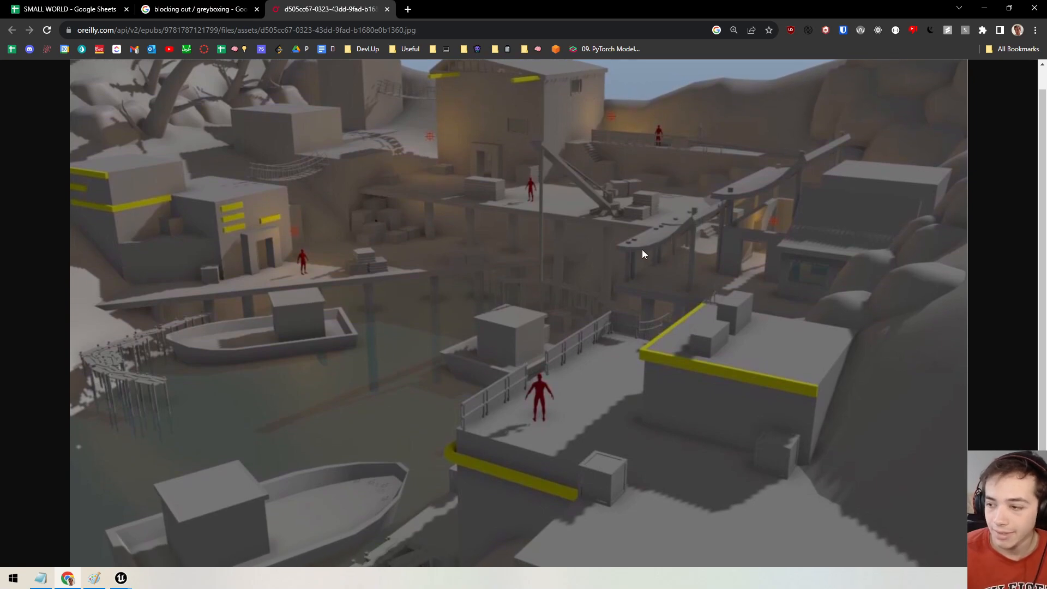
middle_click(662, 300)
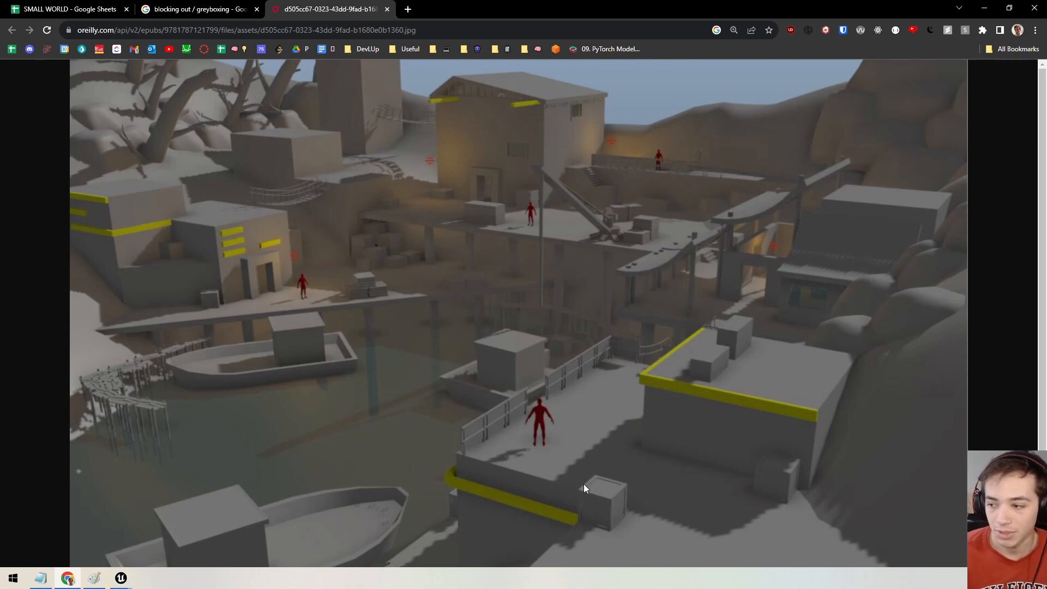
scroll(605, 458, down, 1)
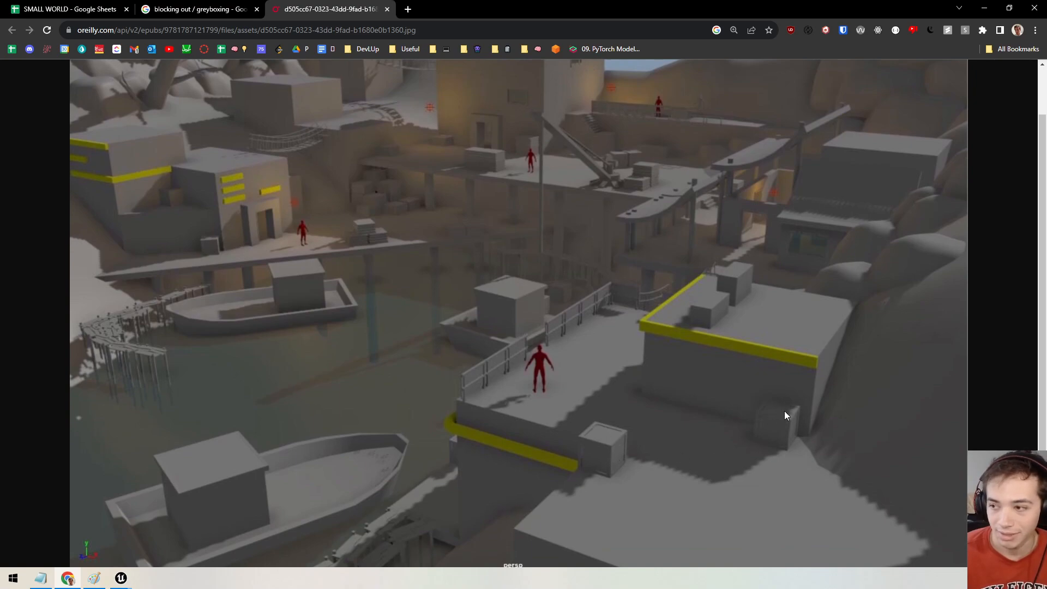
scroll(551, 309, up, 1)
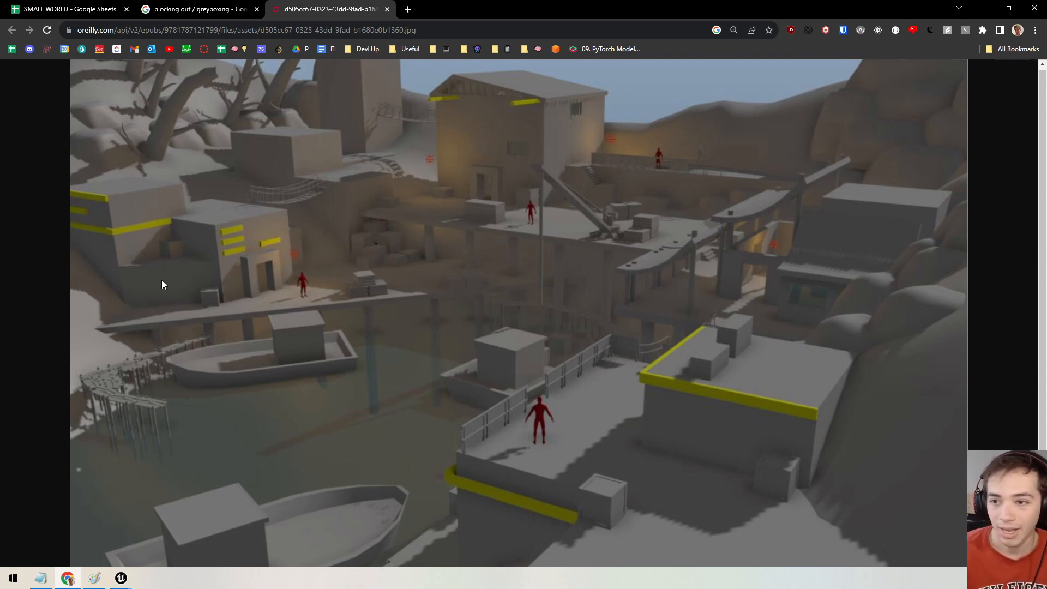
- Open The Level Design Book's blockout comparison image from the search results at full size in the photo viewer
click(197, 9)
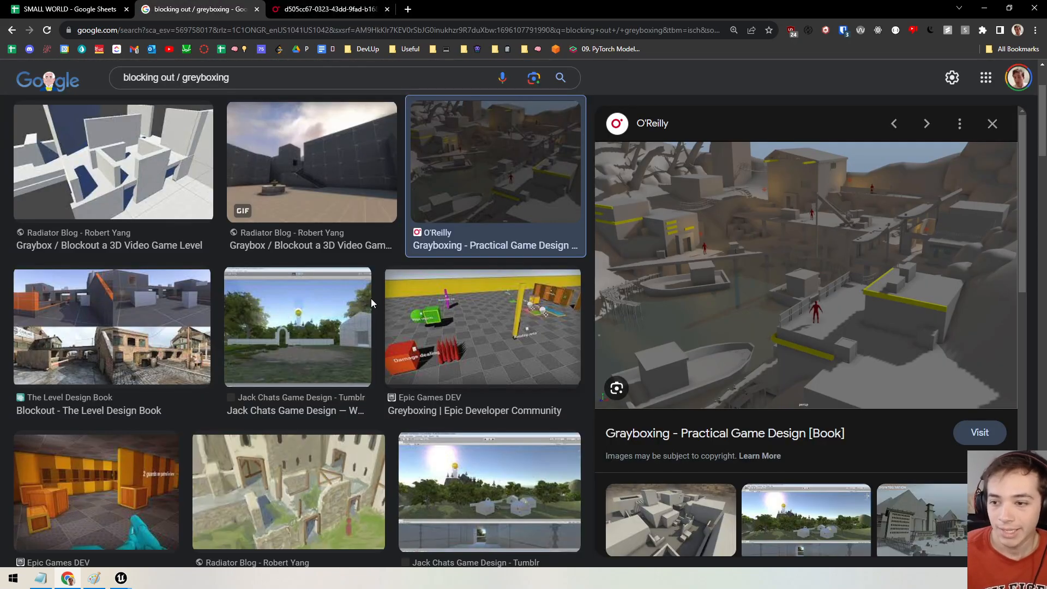
click(75, 315)
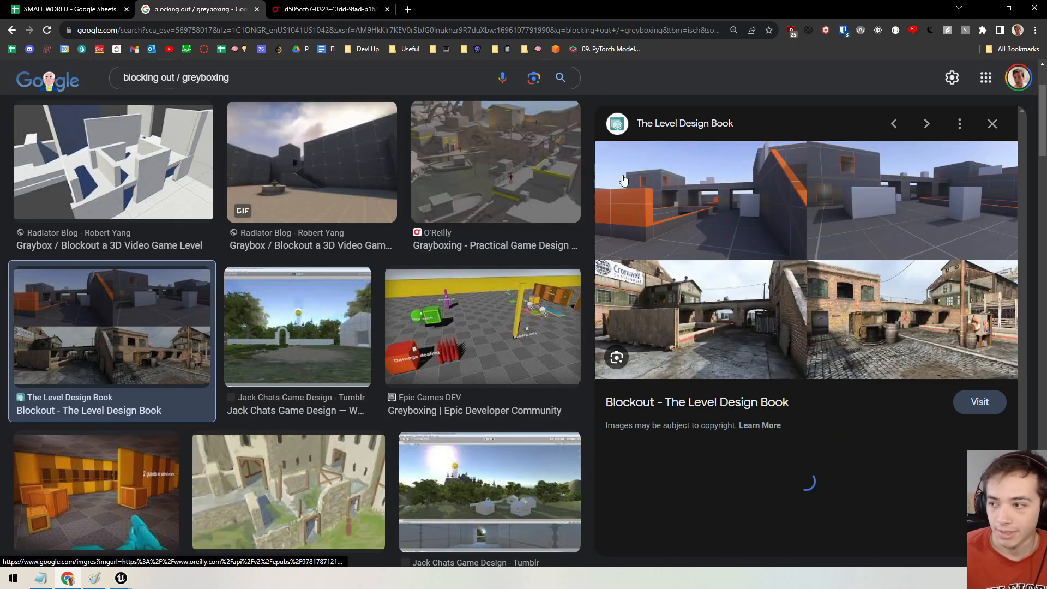
right_click(787, 204)
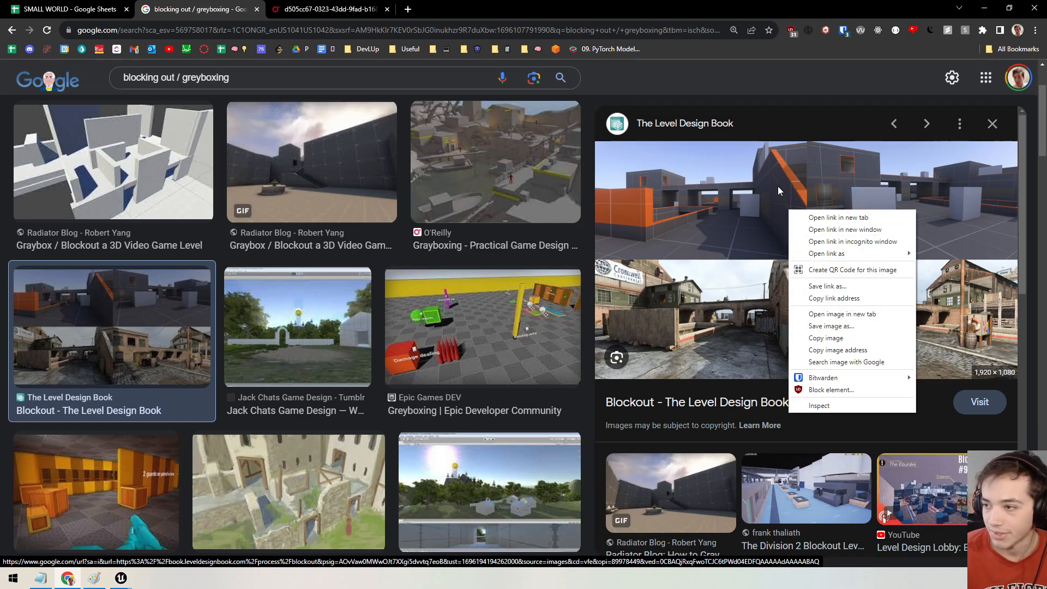
click(850, 314)
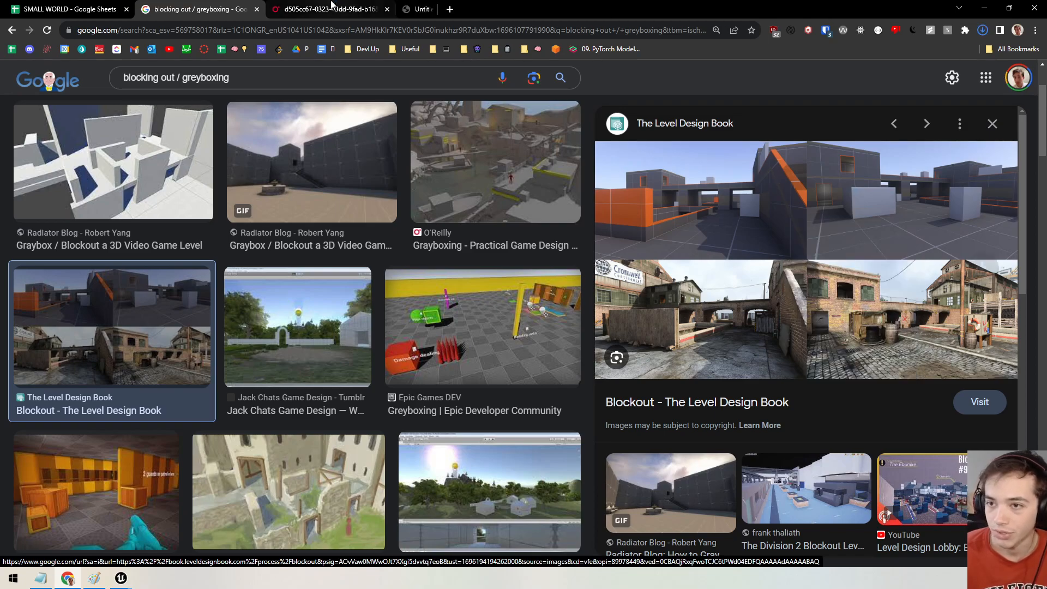
click(885, 56)
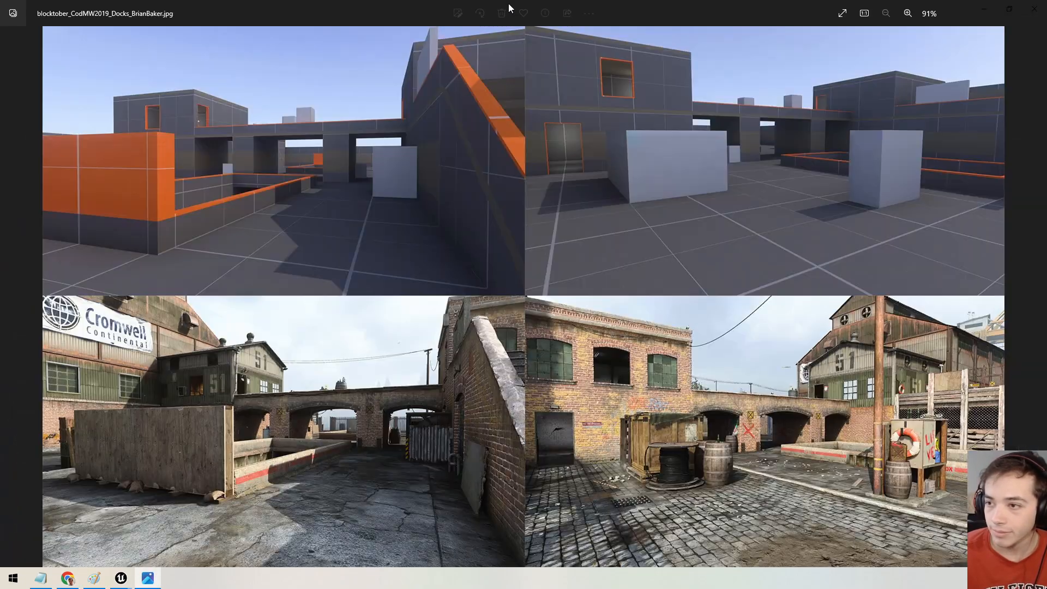
- Compare the docks blockout views with the finished brick-and-cobblestone scenes below them at 133% zoom
scroll(317, 207, up, 3)
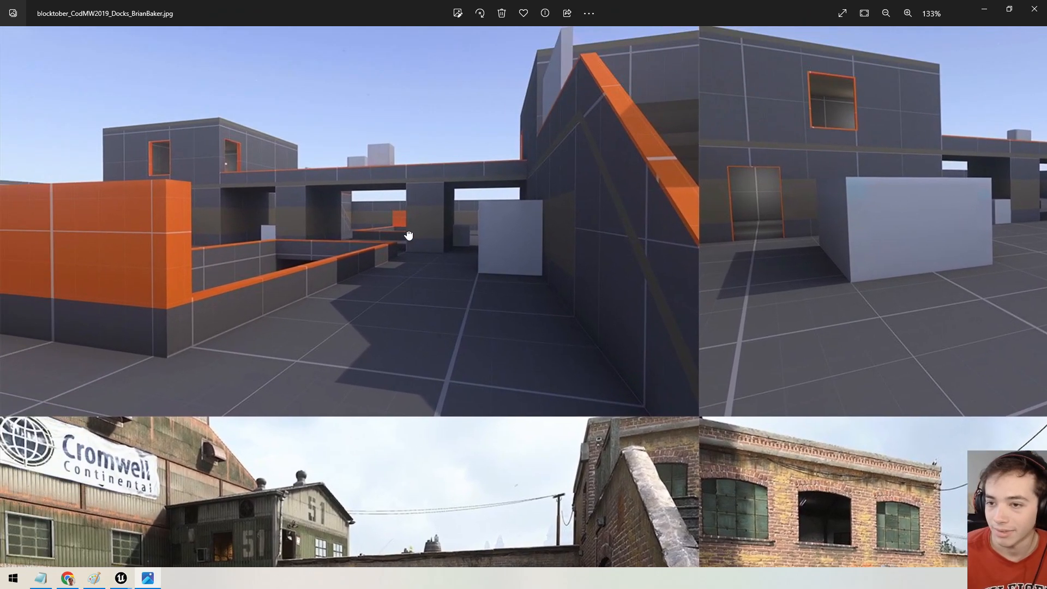
drag(449, 265, 530, 324)
drag(839, 168, 305, 293)
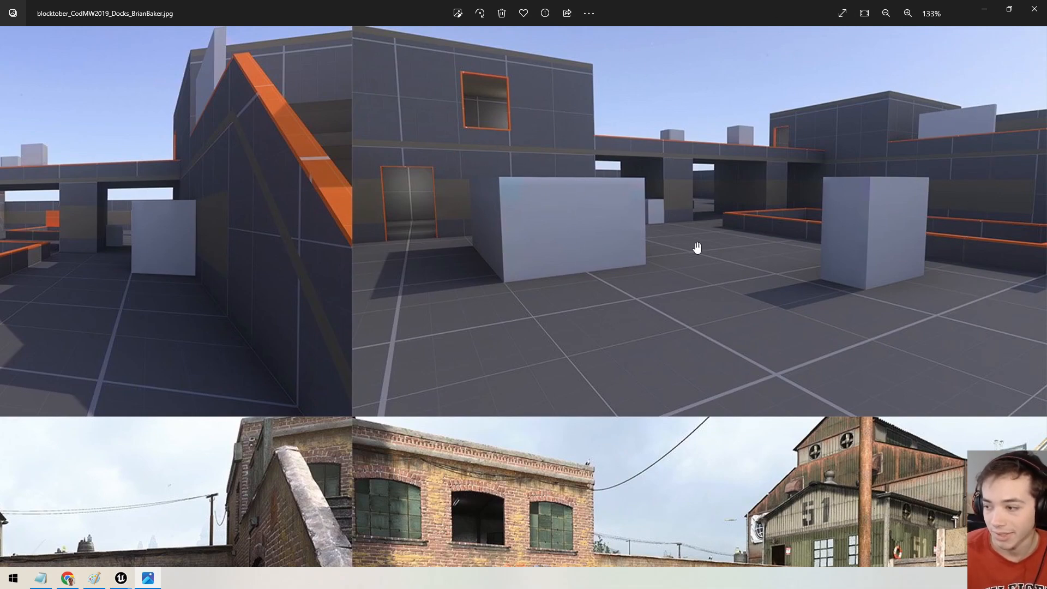
drag(694, 308, 523, 272)
scroll(512, 113, up, 2)
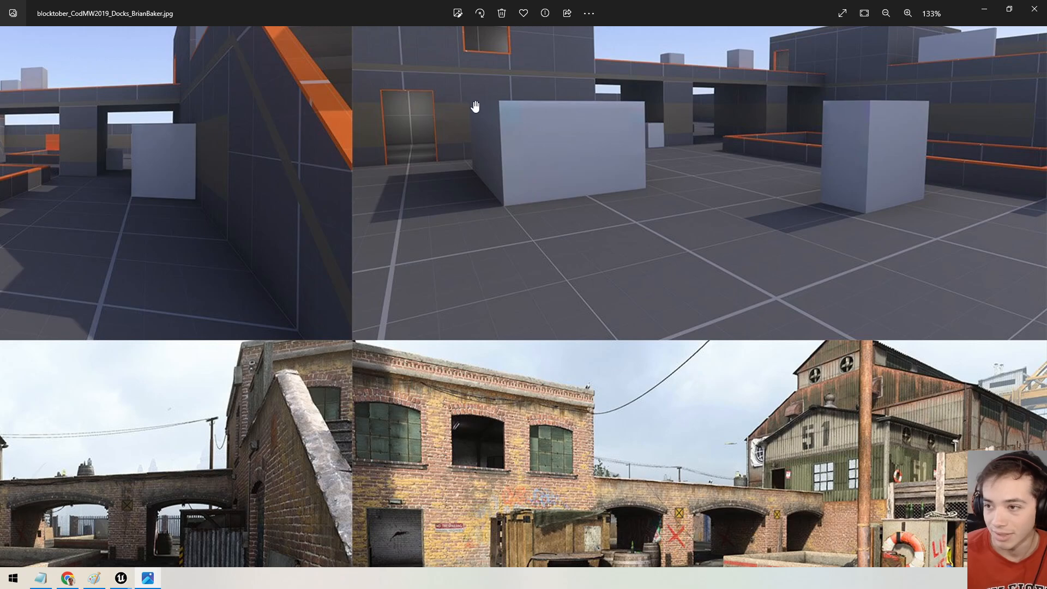
drag(552, 261, 470, 81)
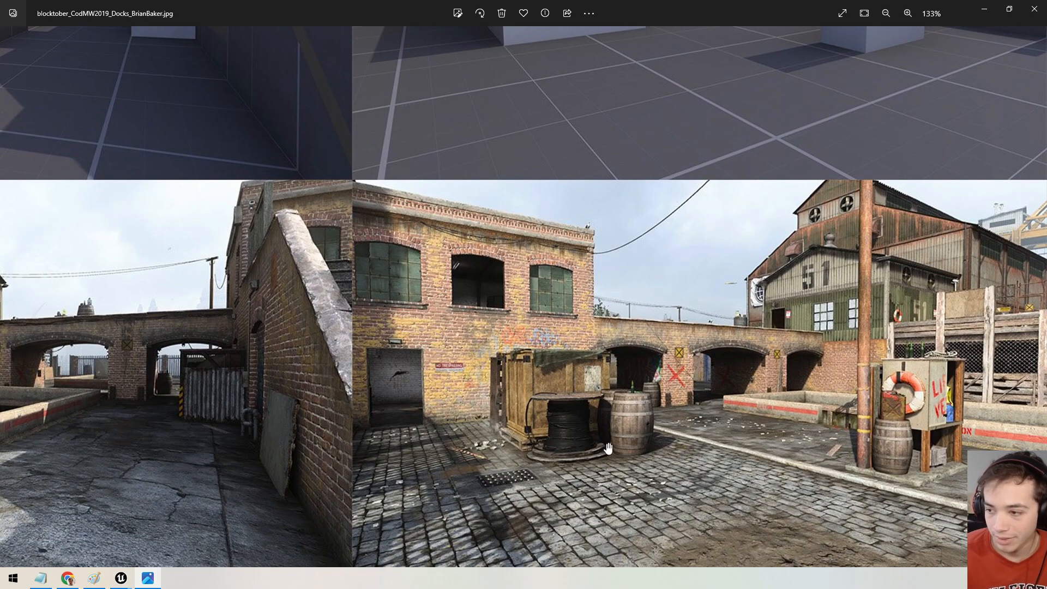
- Compare the orange-walled docks blockout with the finished Cromwell Continental yard scene below it, and close the photo
drag(556, 336, 436, 190)
drag(358, 212, 712, 141)
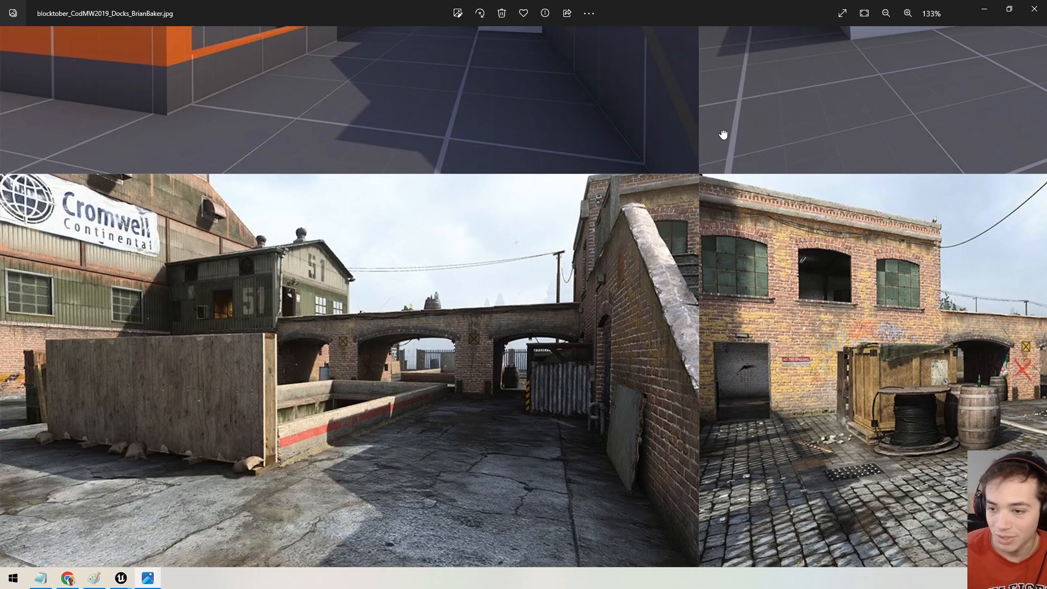
scroll(700, 212, up, 10)
scroll(682, 165, down, 10)
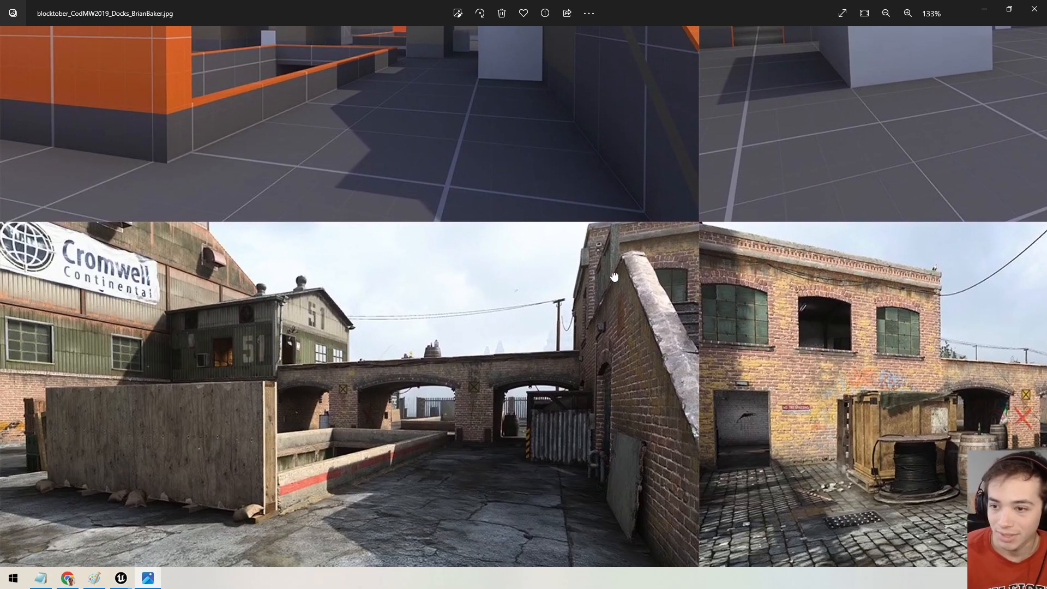
drag(682, 165, 458, 381)
click(1035, 9)
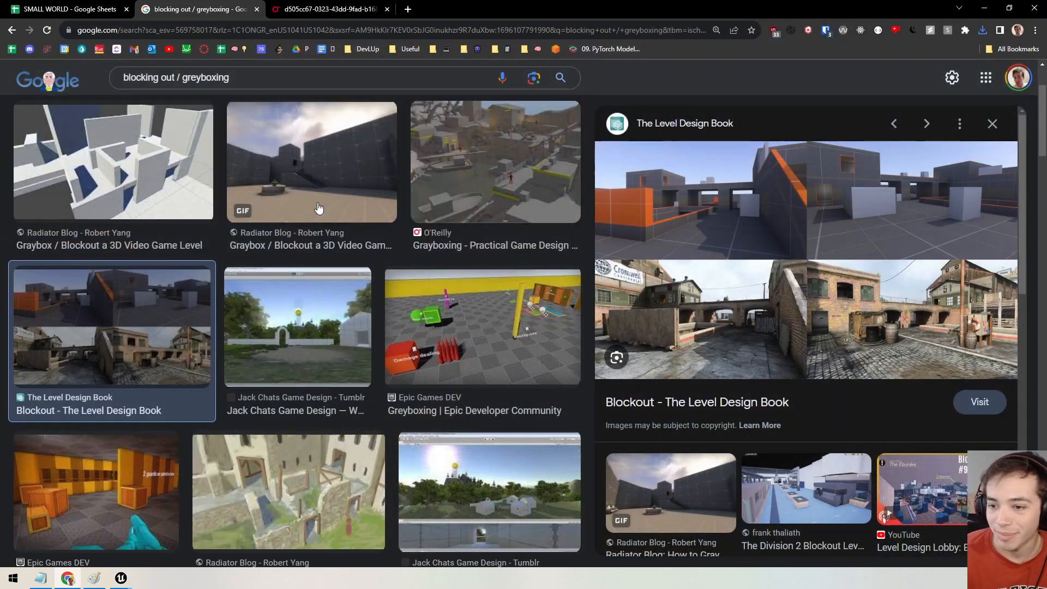
- Browse the greyboxing image results and preview Radiator Blog's graybox levels and the Unreal Engine Forums greybox level images
scroll(203, 298, down, 6)
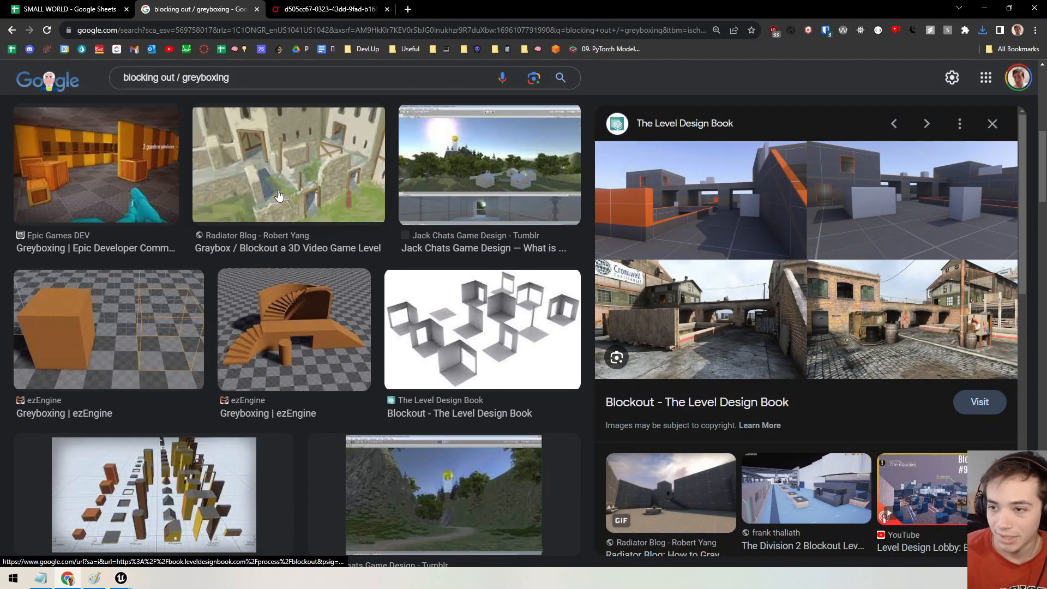
scroll(332, 357, up, 6)
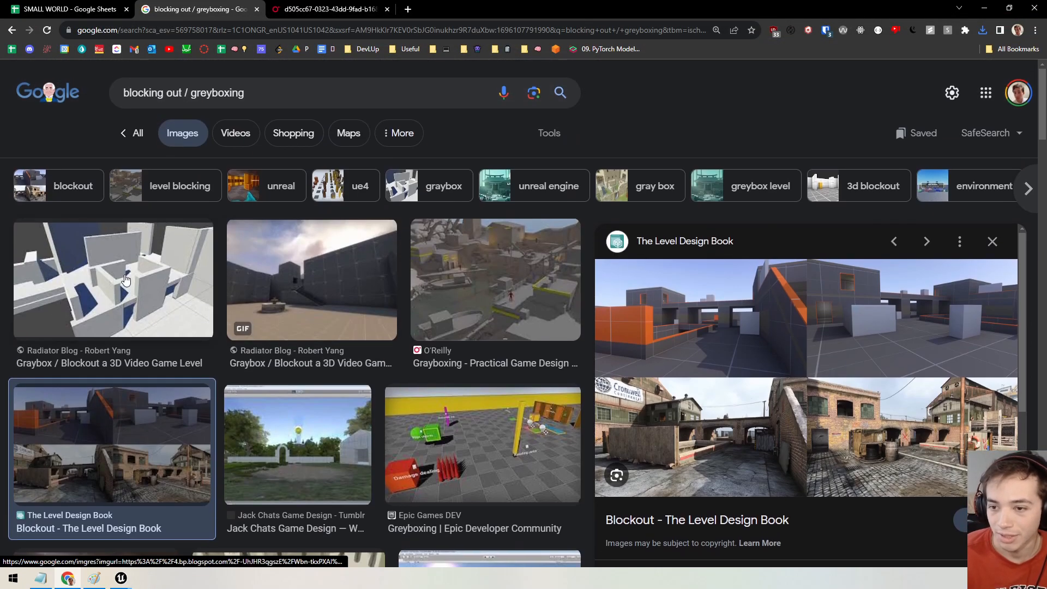
click(113, 279)
click(291, 311)
scroll(873, 355, down, 3)
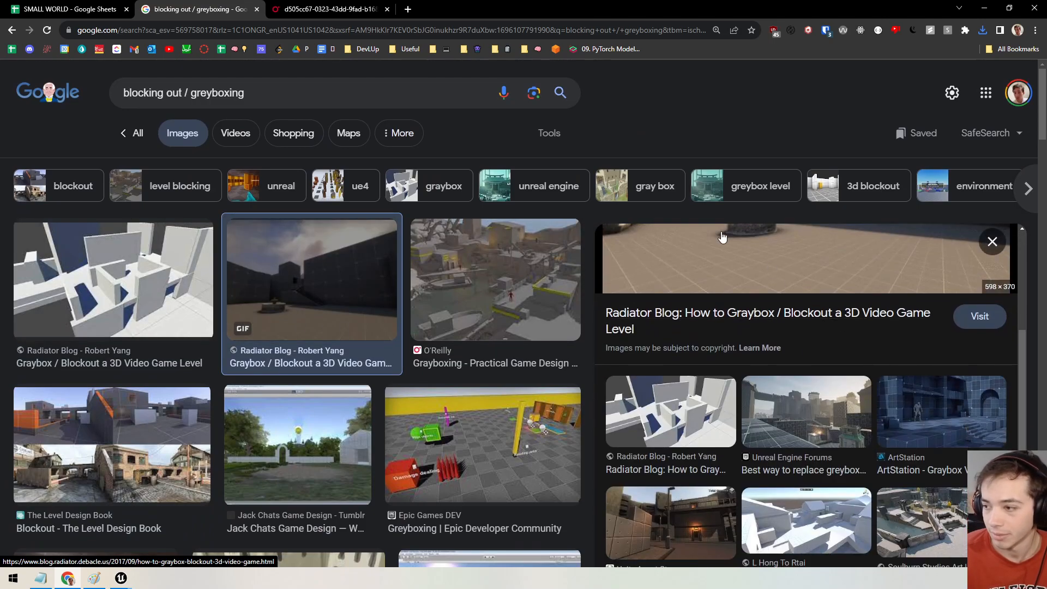
click(815, 428)
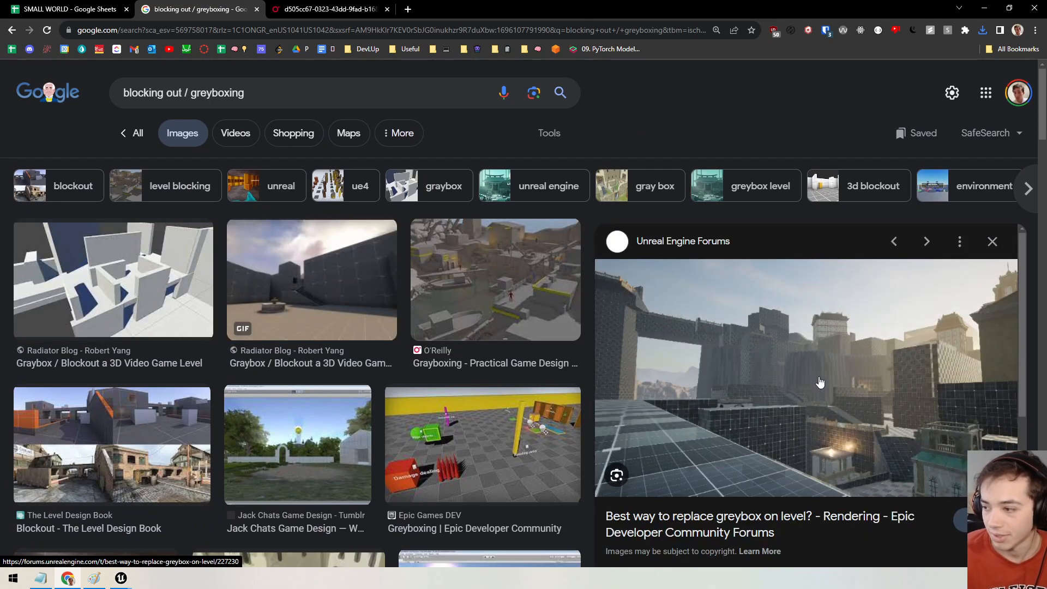
scroll(818, 381, down, 10)
click(897, 294)
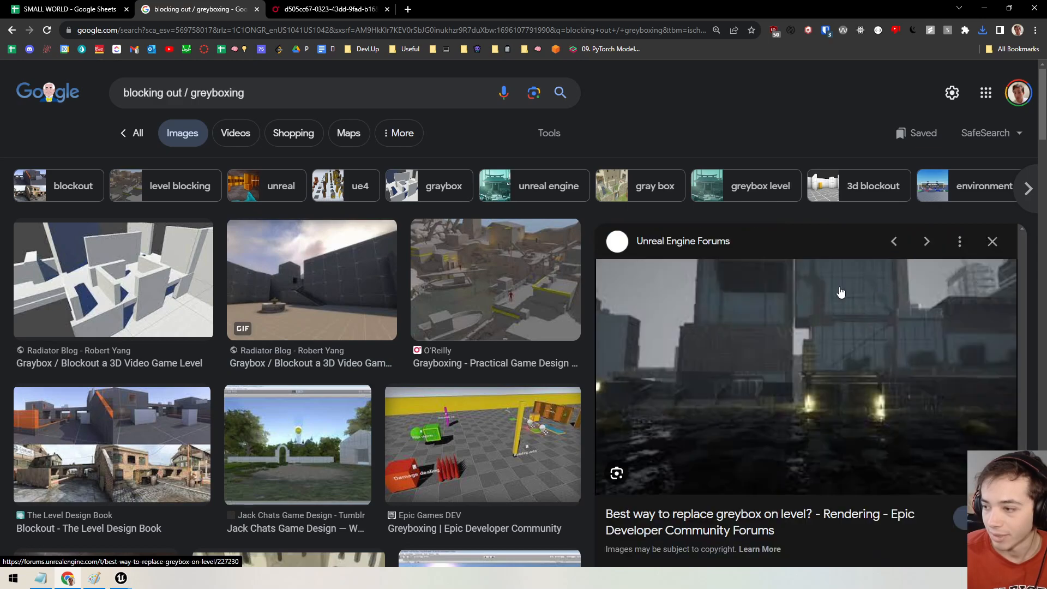
- Close the greyboxing search, the harbour image and the SMALL WORLD spreadsheet in the browser
click(259, 7)
click(260, 6)
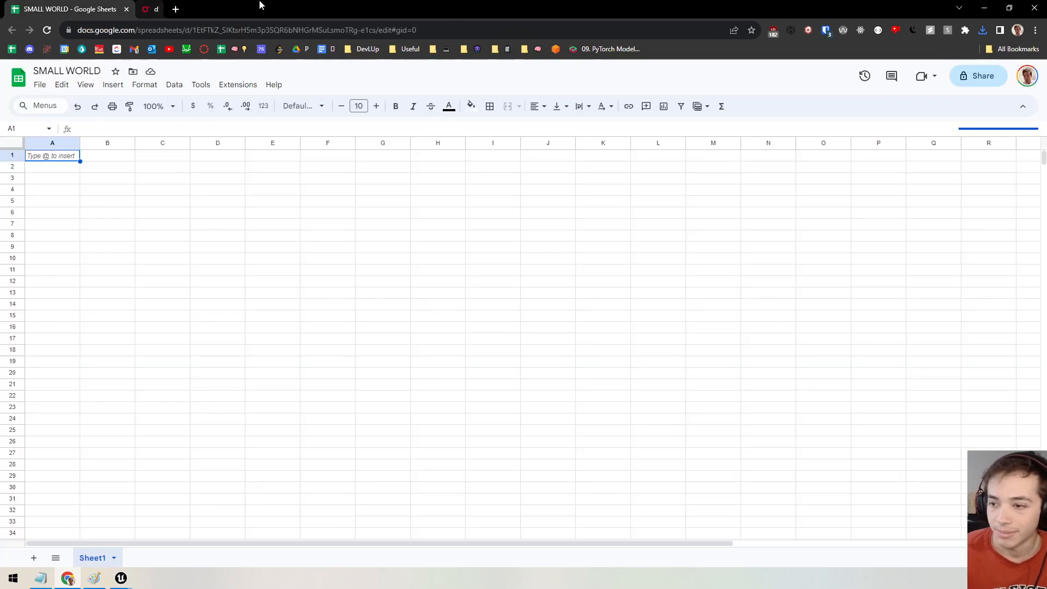
click(126, 9)
- Enlarge the level viewport in Unreal Editor by shrinking the Content Browser, and approach the landscape's flat basin
right_drag(483, 173, 545, 180)
right_drag(478, 221, 425, 192)
scroll(478, 221, up, 3)
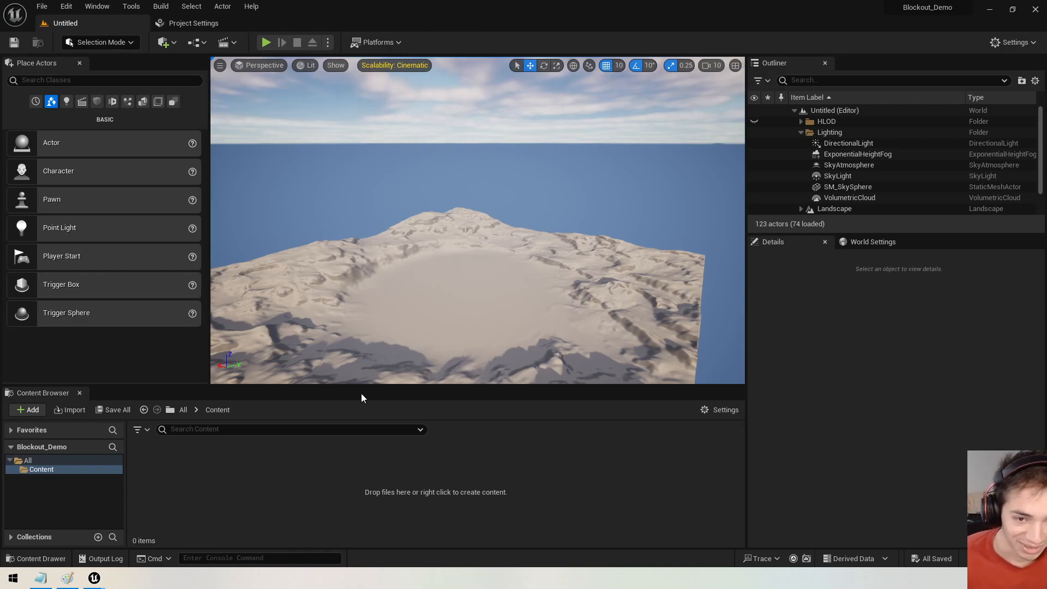
drag(376, 386, 357, 439)
right_drag(381, 305, 295, 311)
key(w)
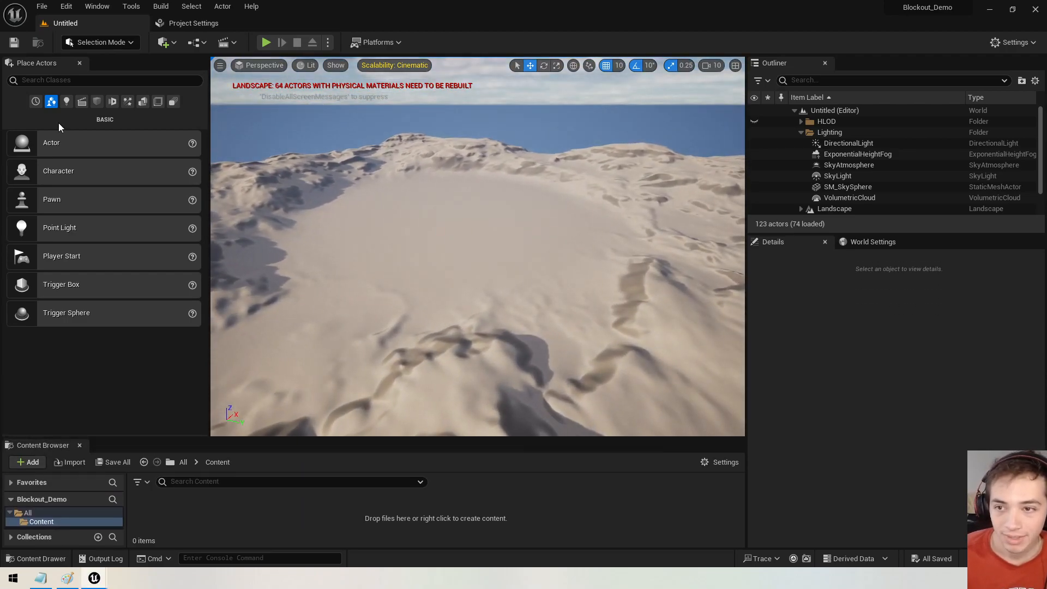
- Place a Box geometry brush on the landscape's flat area at about -1020, -10190, 100
click(142, 101)
key(w)
right_drag(382, 246, 388, 272)
key(e)
scroll(389, 245, down, 3)
key(w)
mouse_move(77, 143)
mouse_down()
mouse_move(196, 180)
mouse_move(460, 320)
mouse_move(463, 311)
mouse_up()
key(w)
right_drag(463, 311, 535, 267)
scroll(464, 278, down, 3)
key(a)
key(a)
right_drag(379, 254, 501, 253)
click(342, 235)
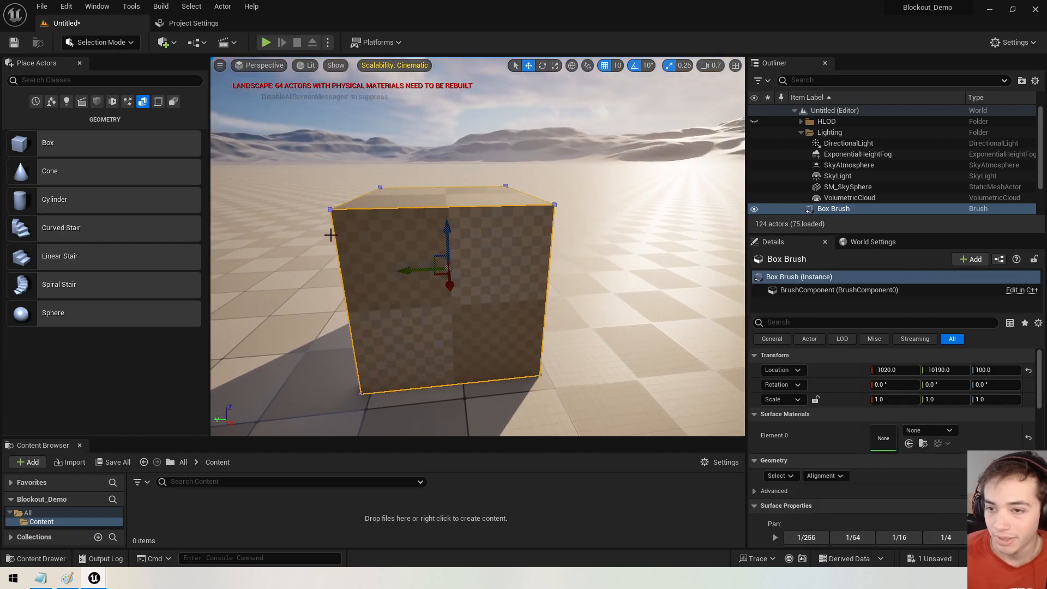
- Place a second Box brush overlapping the first one's upper corner at about -930, -10290, 220
drag(53, 158, 548, 205)
mouse_move(548, 205)
right_down()
mouse_move(416, 191)
mouse_move(510, 189)
right_up()
drag(509, 189, 509, 233)
mouse_move(514, 206)
right_down()
mouse_move(440, 153)
mouse_move(440, 131)
mouse_move(480, 150)
mouse_move(440, 175)
right_up()
click(440, 175)
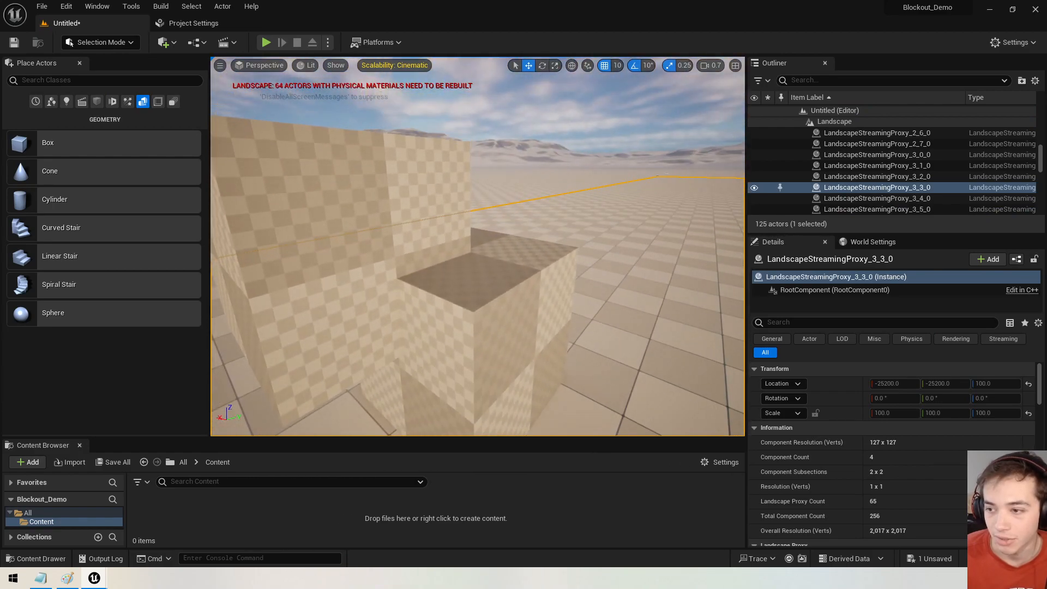
- Select both box brushes and look through their actor options, leaving only the upper box selected
click(439, 175)
right_drag(442, 283, 426, 290)
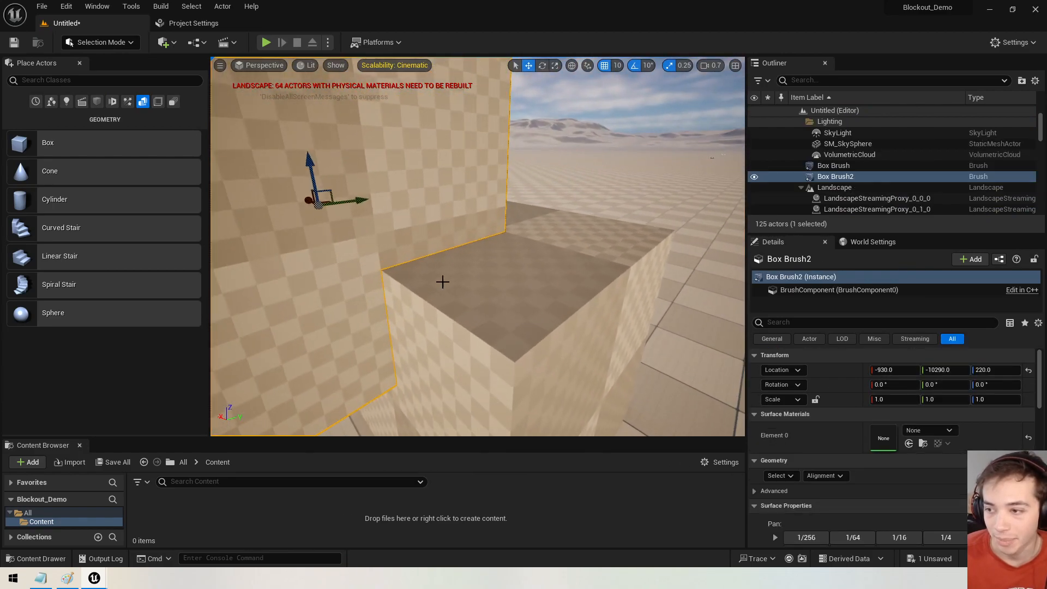
shift+click(515, 279)
mouse_move(540, 252)
right_down()
mouse_move(415, 235)
mouse_move(400, 271)
mouse_move(420, 305)
mouse_move(448, 311)
mouse_move(475, 272)
mouse_move(507, 272)
right_up()
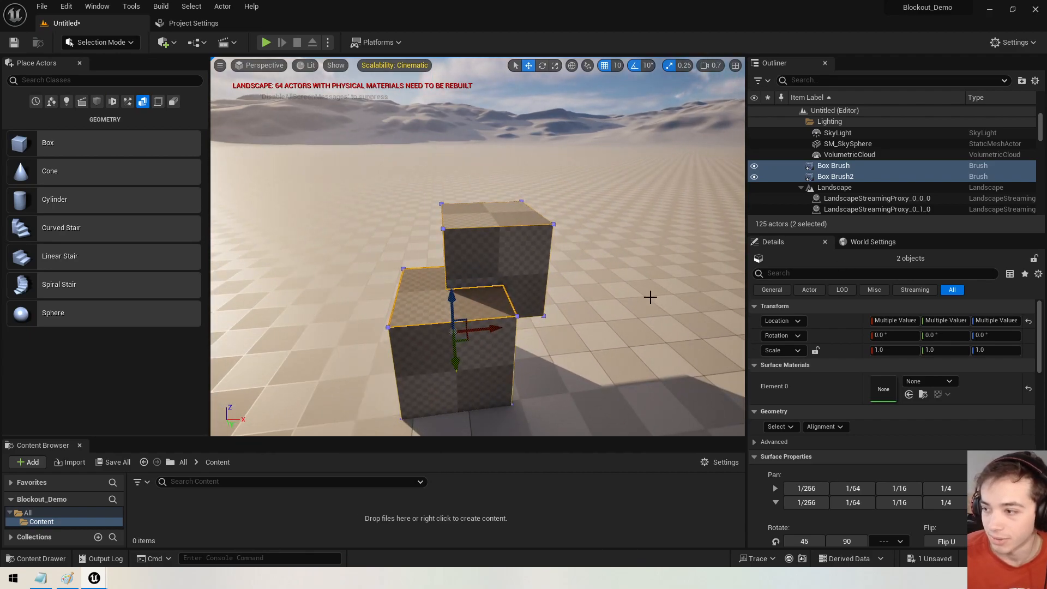
right_click(829, 167)
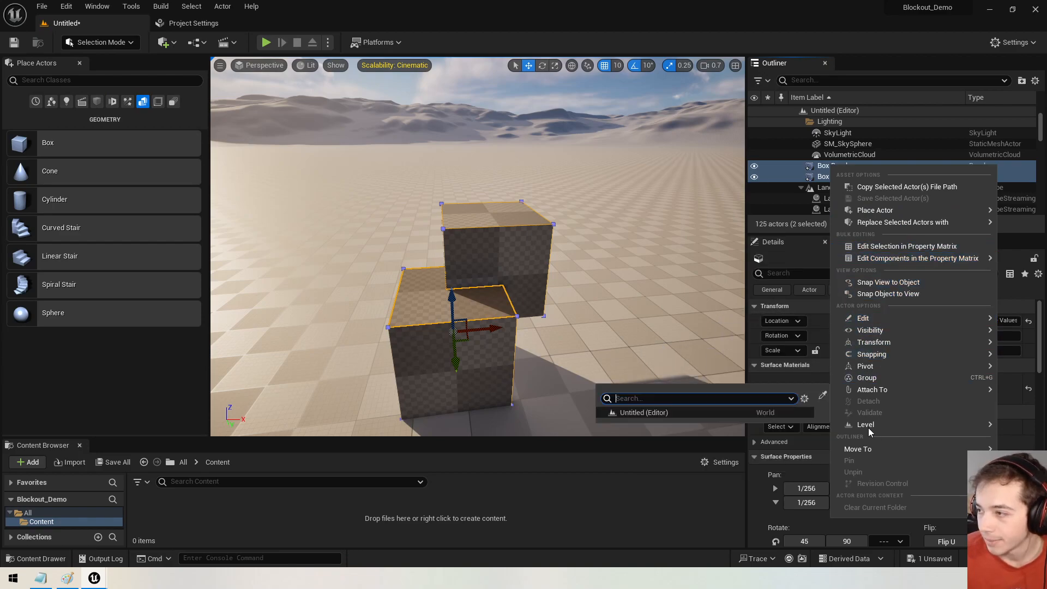
click(840, 176)
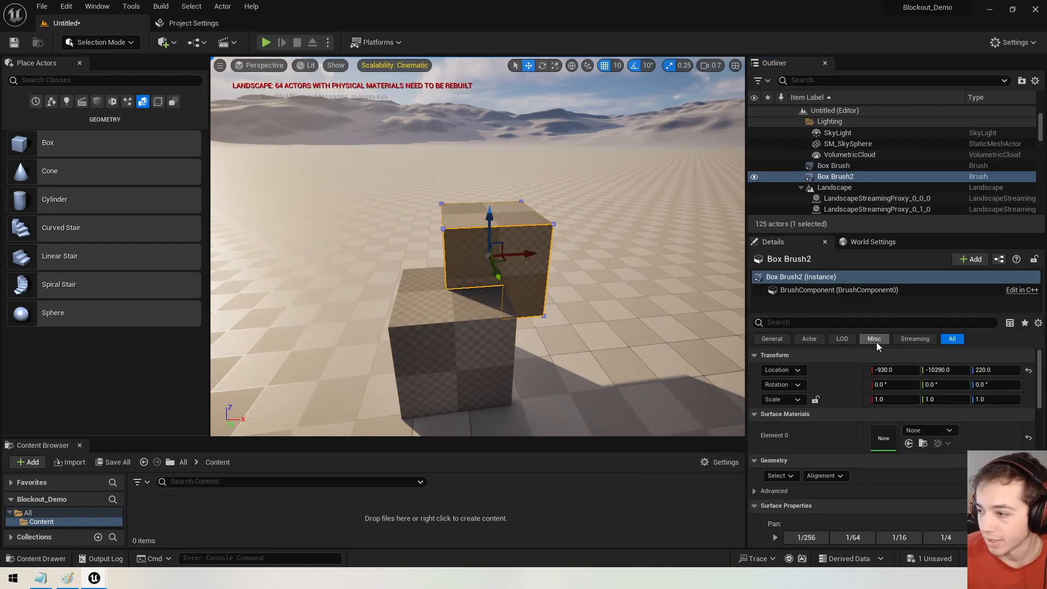
- Widen the Details area to review the upper box's brush properties, and delete that box
drag(747, 412, 602, 417)
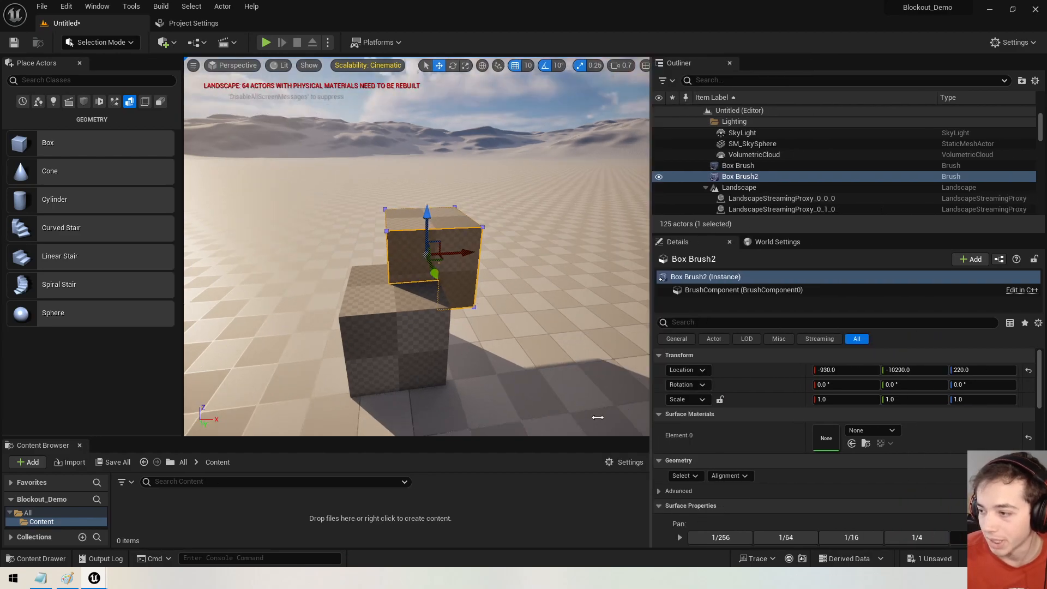
scroll(728, 364, down, 5)
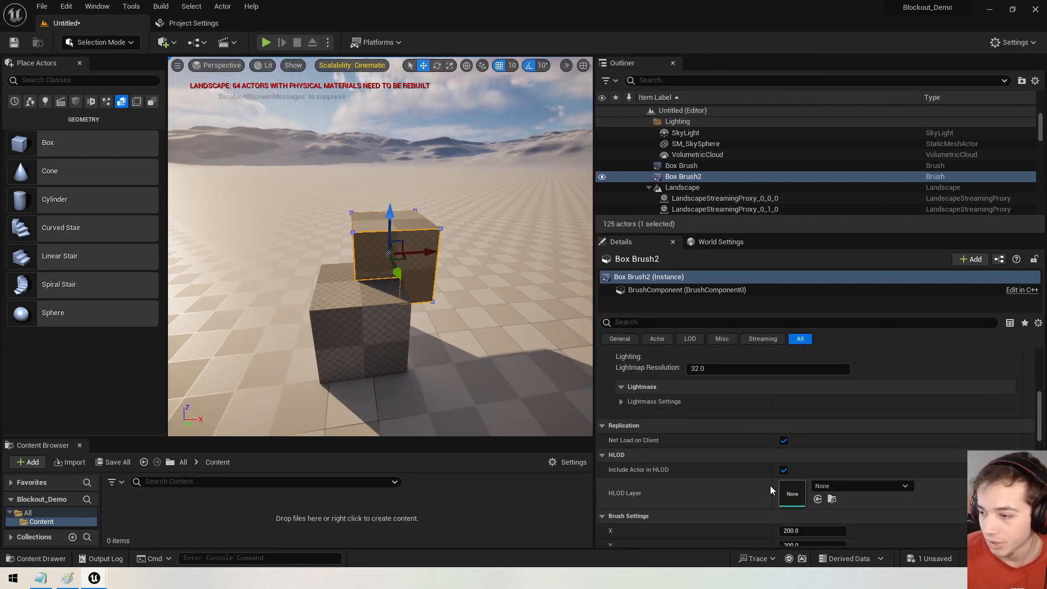
right_drag(471, 185, 538, 241)
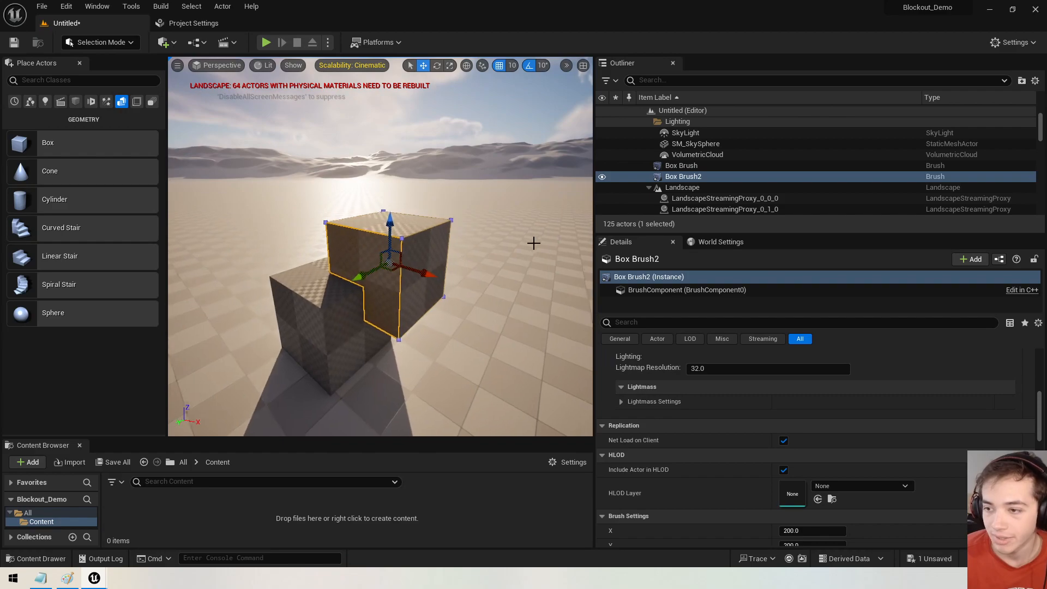
click(405, 259)
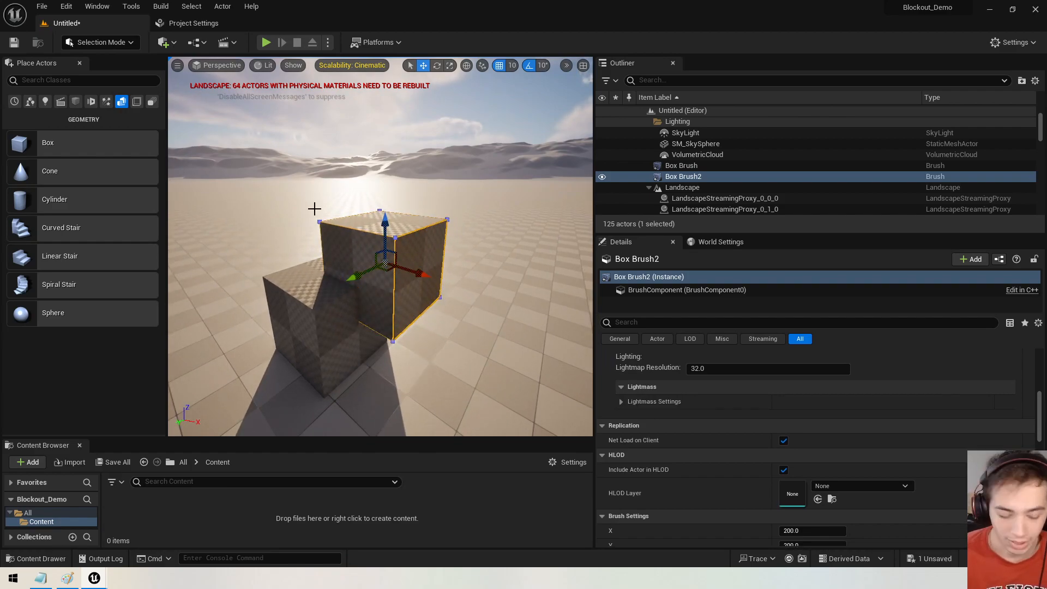
key(Delete)
- Place a Linear Stair brush near the box with step length 65, step height 46, step width 458 and 32 steps
mouse_move(51, 256)
mouse_down()
mouse_move(206, 292)
mouse_move(475, 280)
mouse_move(464, 262)
mouse_up()
mouse_move(795, 365)
mouse_down()
mouse_move(795, 382)
mouse_move(807, 366)
mouse_up()
right_drag(444, 306, 842, 364)
mouse_move(795, 395)
mouse_down()
mouse_move(842, 395)
mouse_move(807, 414)
mouse_move(824, 413)
mouse_up()
right_drag(381, 246, 458, 330)
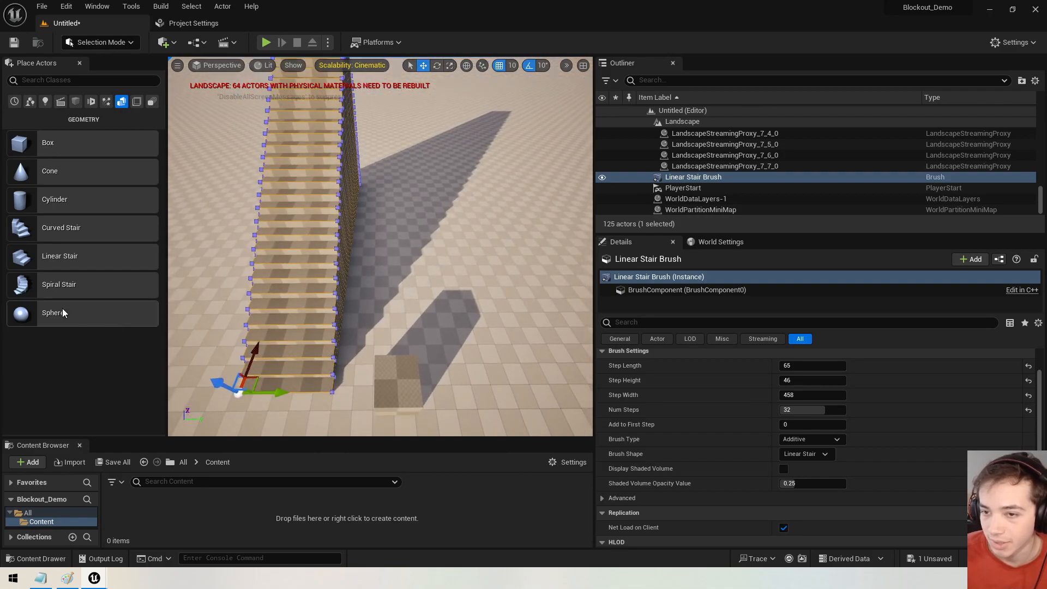
- Glance at the placeable volumes, switch to Brush Editing mode for the stair brush and widen the editing tools area
click(137, 102)
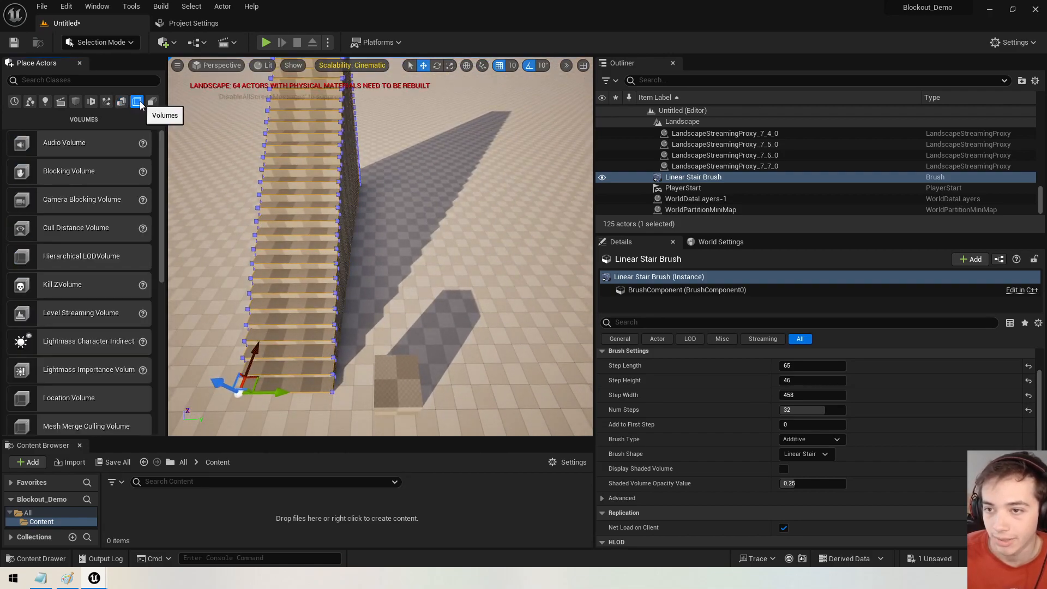
click(122, 102)
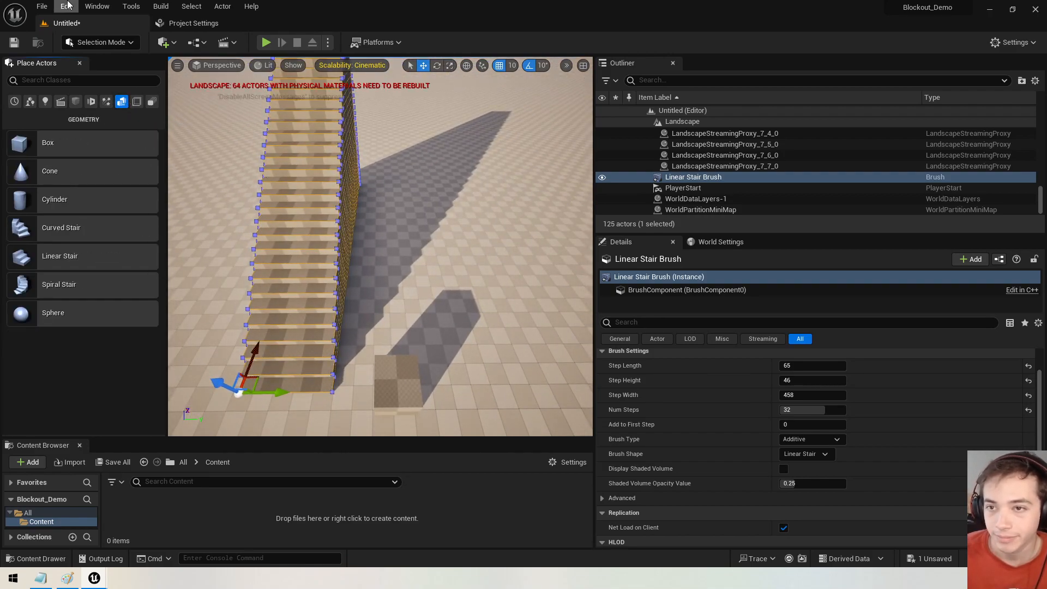
click(87, 43)
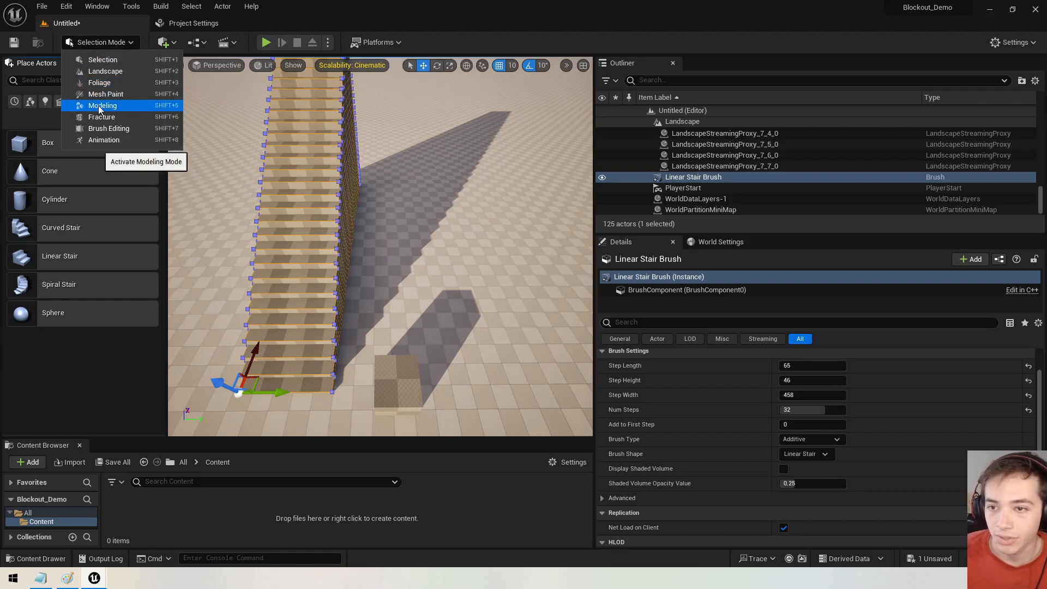
click(108, 129)
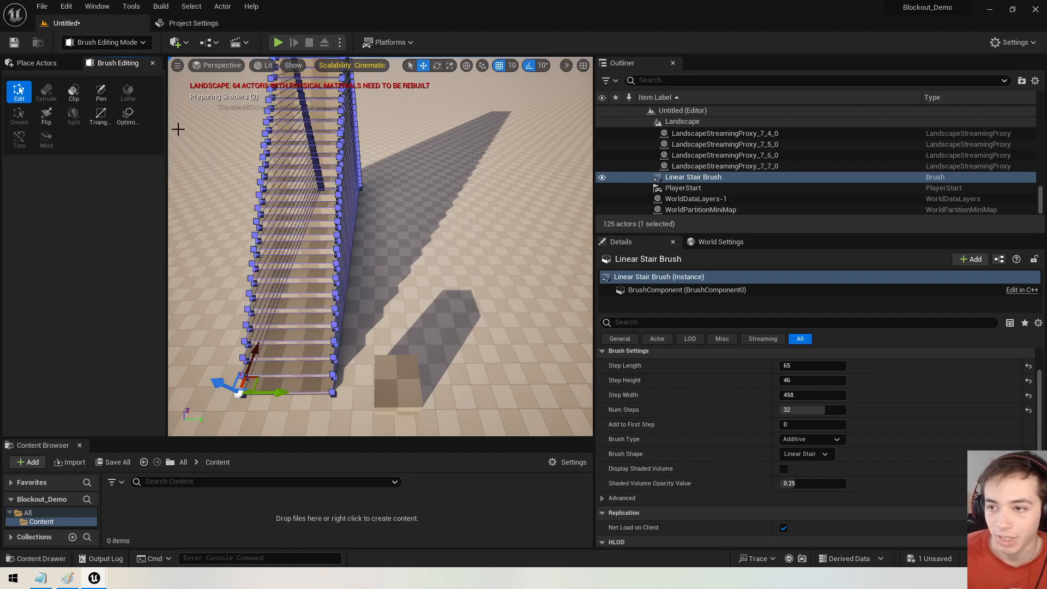
drag(167, 76, 203, 76)
click(132, 44)
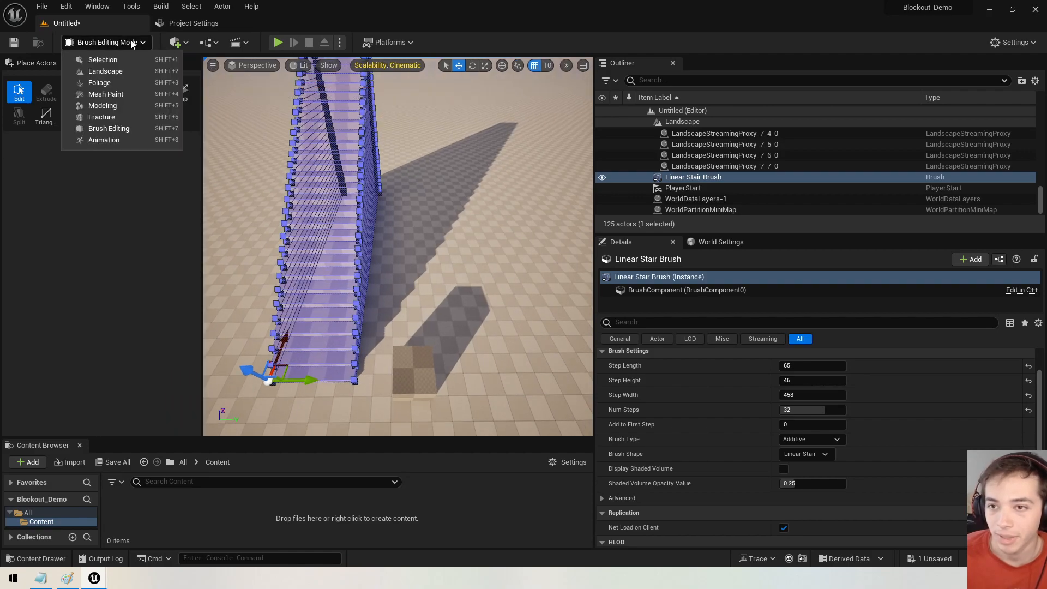
click(20, 128)
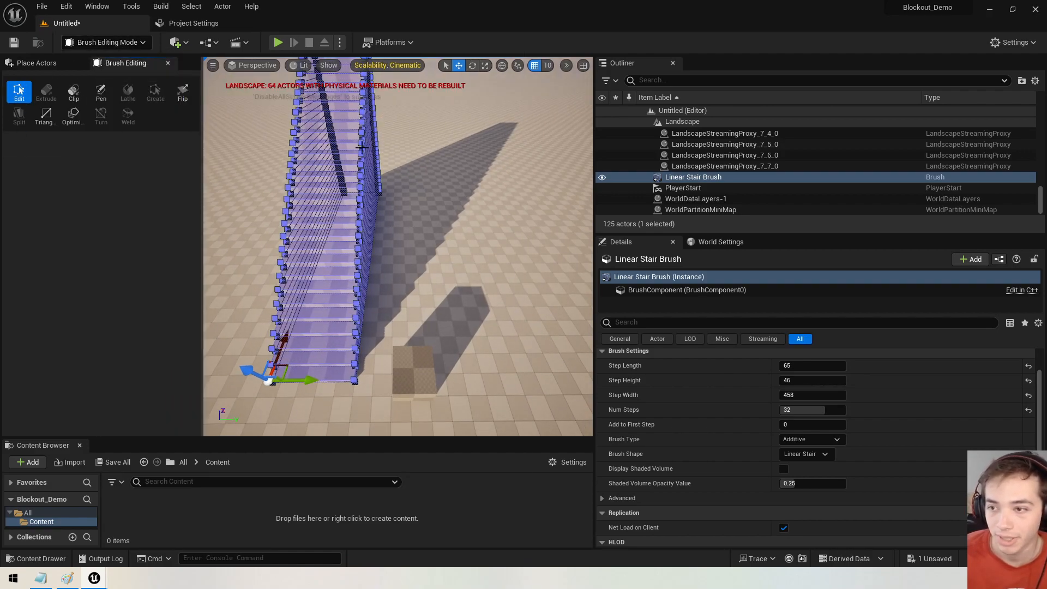
- Pull the tall rear face of the linear stair brush outward to extend the block behind the steps
mouse_move(381, 245)
right_down()
mouse_move(480, 223)
mouse_move(447, 161)
right_up()
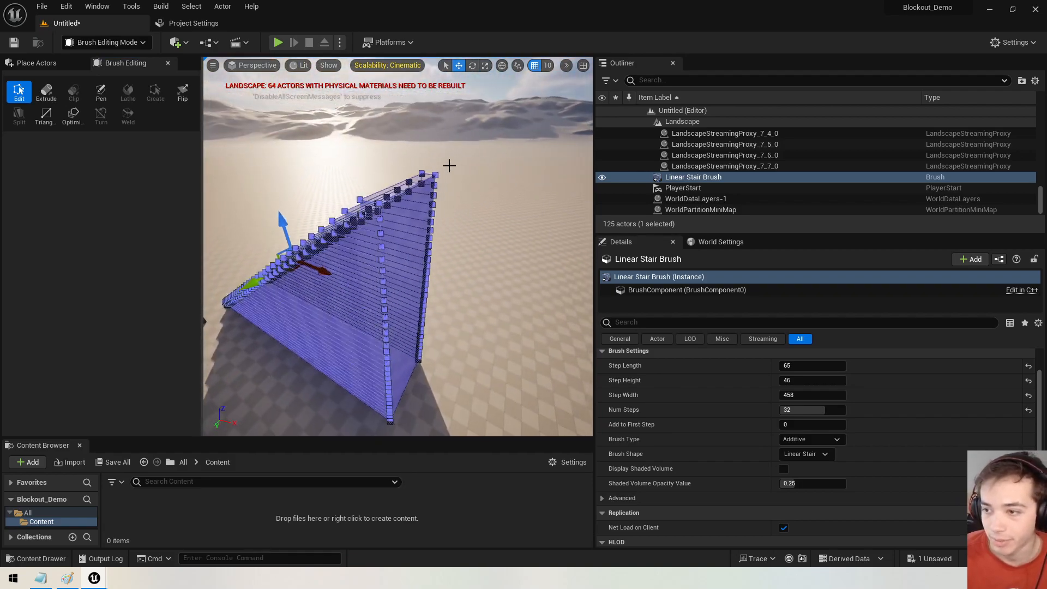
click(409, 283)
drag(449, 339, 535, 380)
mouse_move(535, 380)
right_down()
mouse_move(562, 398)
mouse_move(545, 360)
right_up()
right_drag(452, 245, 491, 240)
click(491, 142)
mouse_move(490, 163)
right_down()
mouse_move(447, 240)
mouse_move(463, 262)
mouse_move(436, 256)
mouse_move(458, 213)
right_up()
- Try selecting a side face, an edge and the outer upper corner vertex of the extended stair brush, and deselect the brush
click(377, 232)
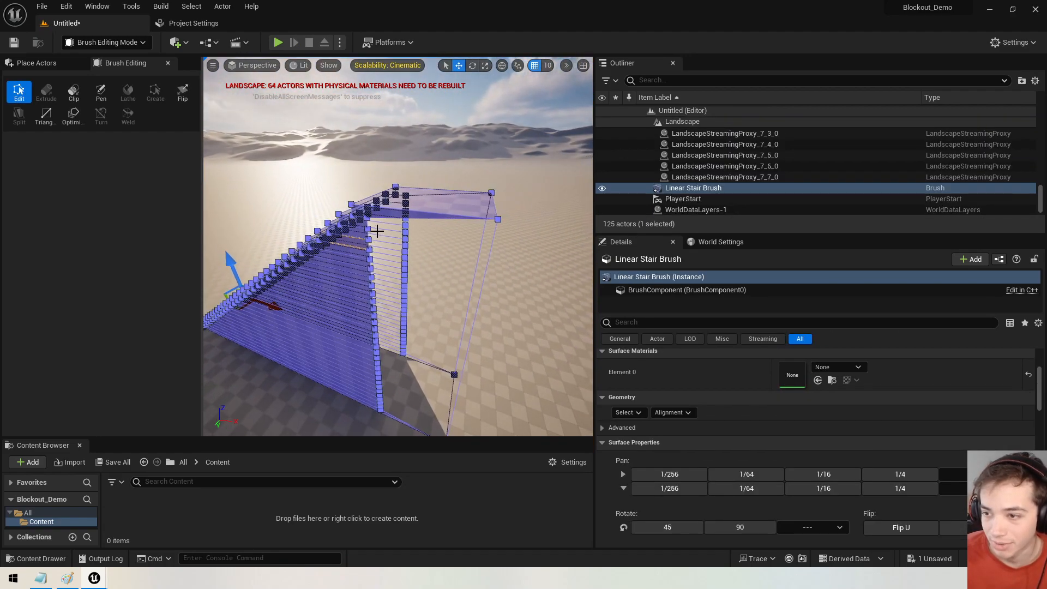
right_drag(315, 233, 316, 234)
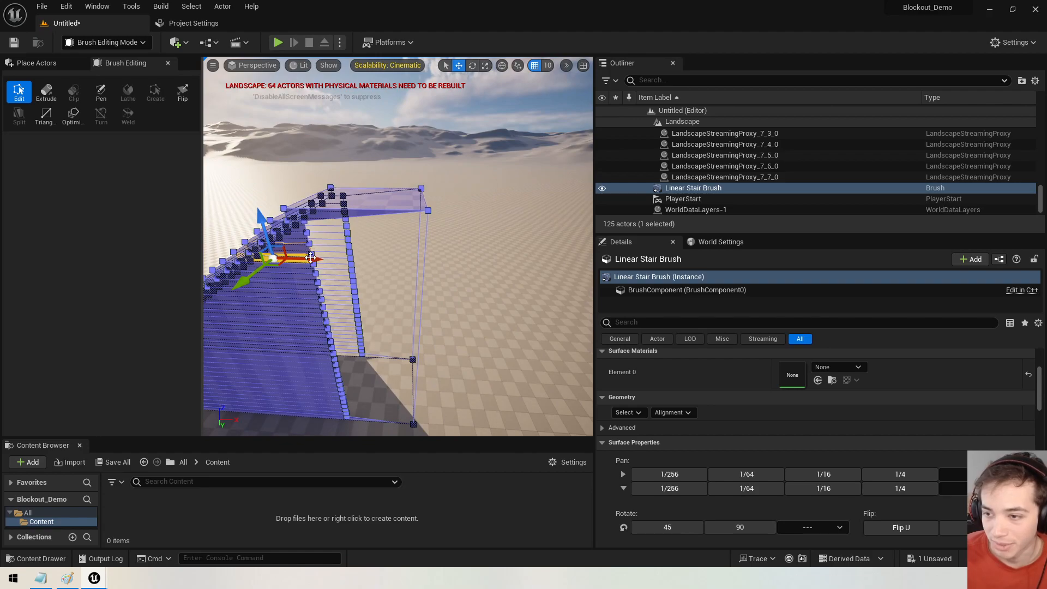
click(315, 254)
right_drag(318, 259, 318, 259)
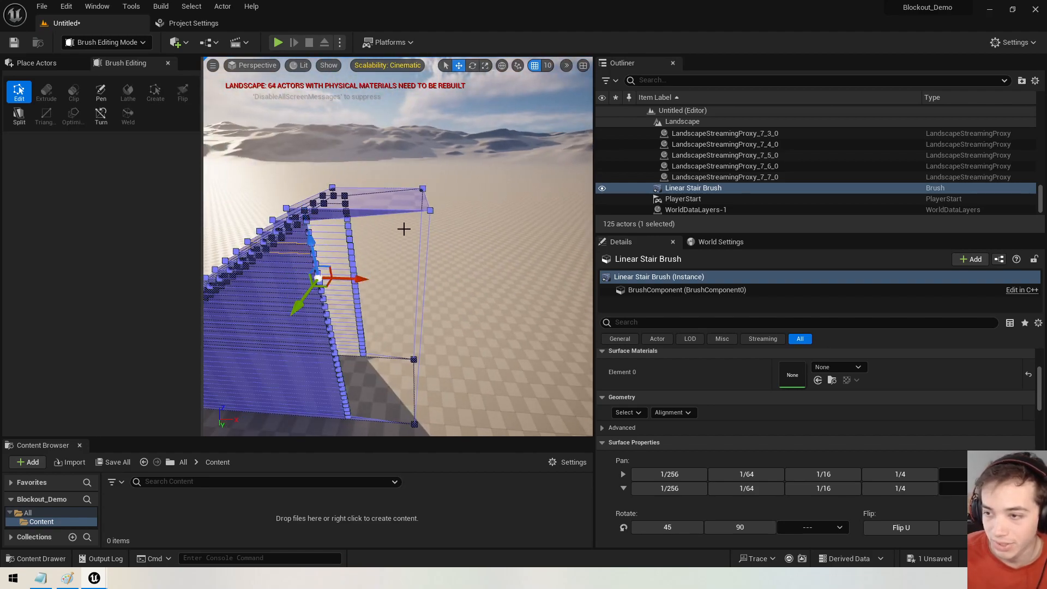
click(422, 186)
right_drag(312, 240, 312, 240)
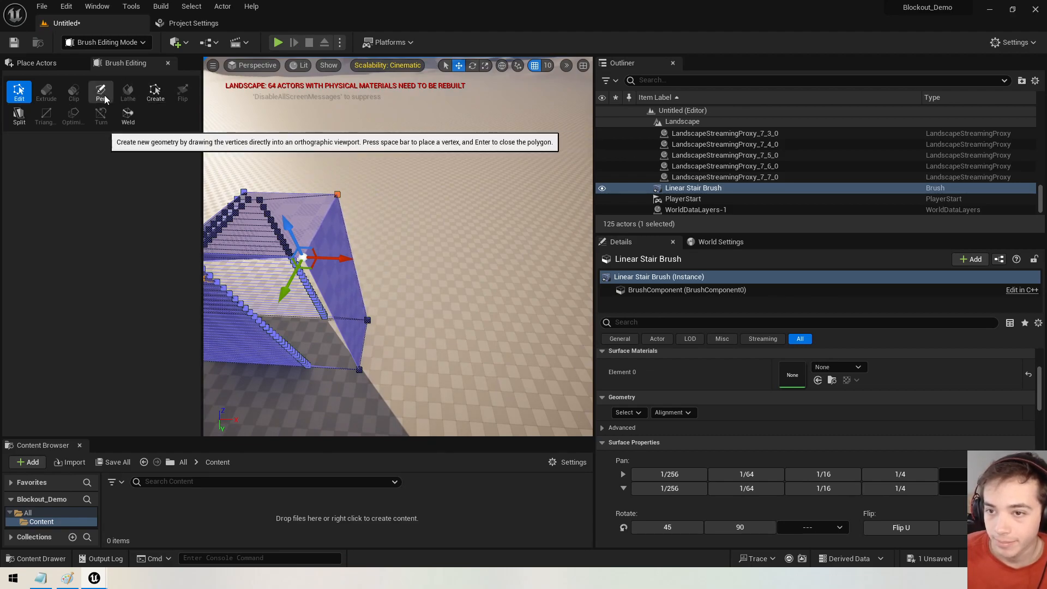
mouse_move(223, 110)
right_down()
mouse_move(223, 81)
mouse_move(137, 131)
right_up()
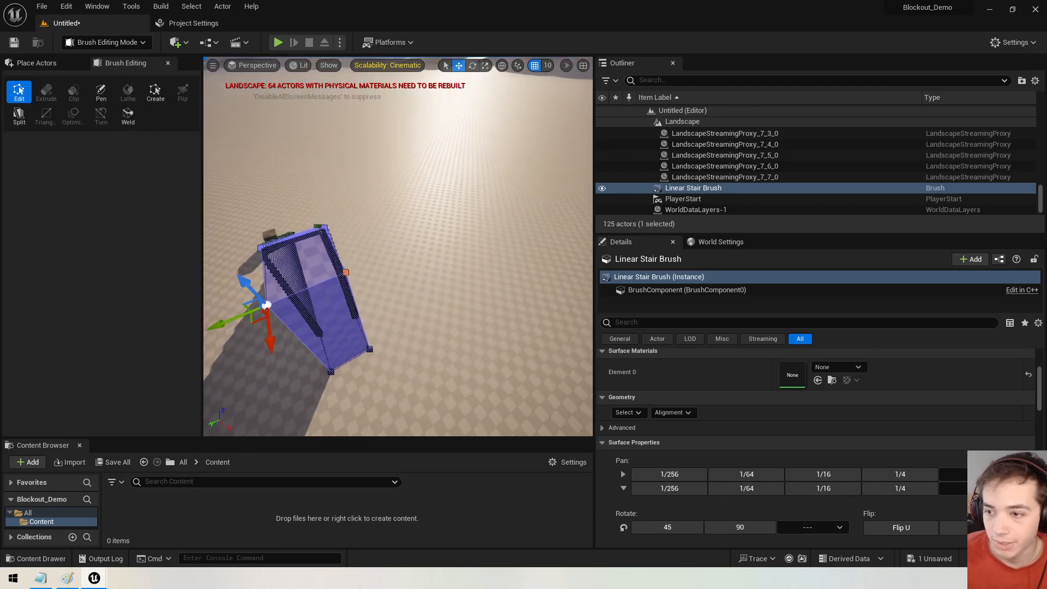
click(222, 110)
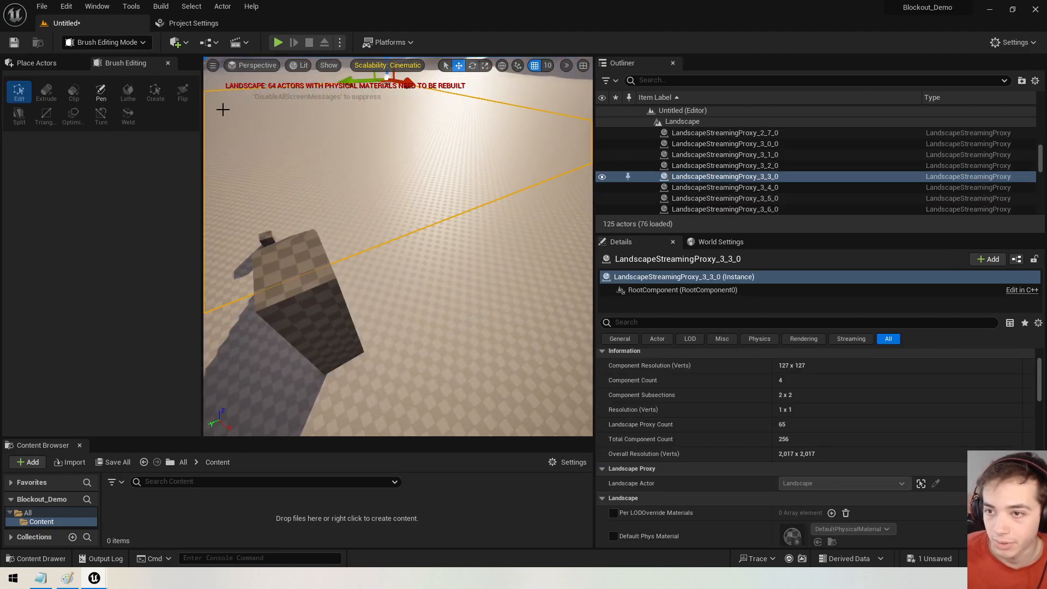
- Activate the Pen tool and select the linear stair brush, followed by the box brush
click(101, 92)
right_drag(372, 177, 396, 156)
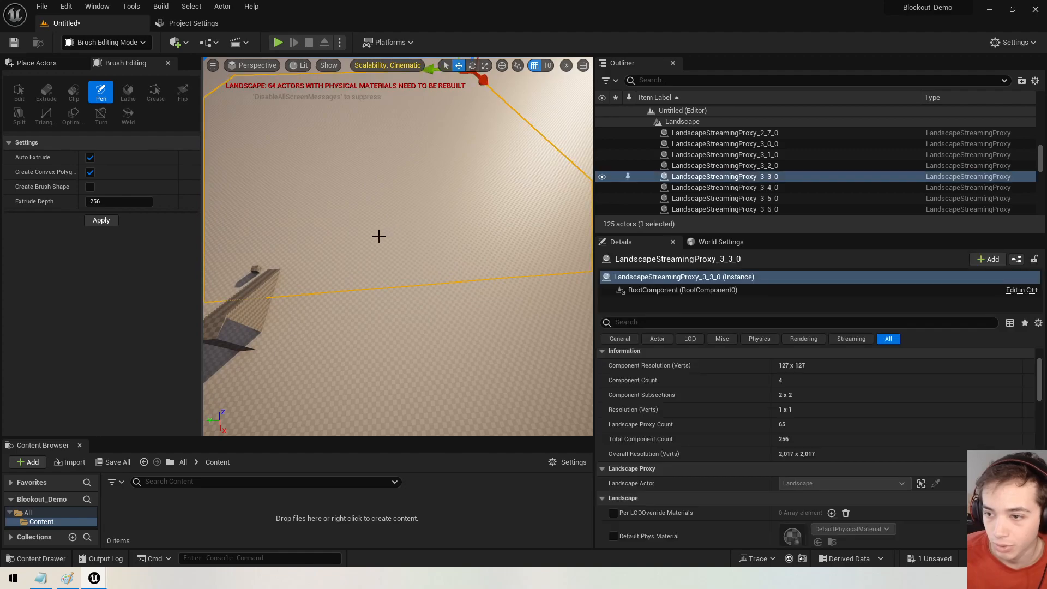
click(248, 302)
mouse_move(249, 303)
right_down()
mouse_move(327, 240)
mouse_move(359, 257)
mouse_move(382, 246)
mouse_move(325, 196)
right_up()
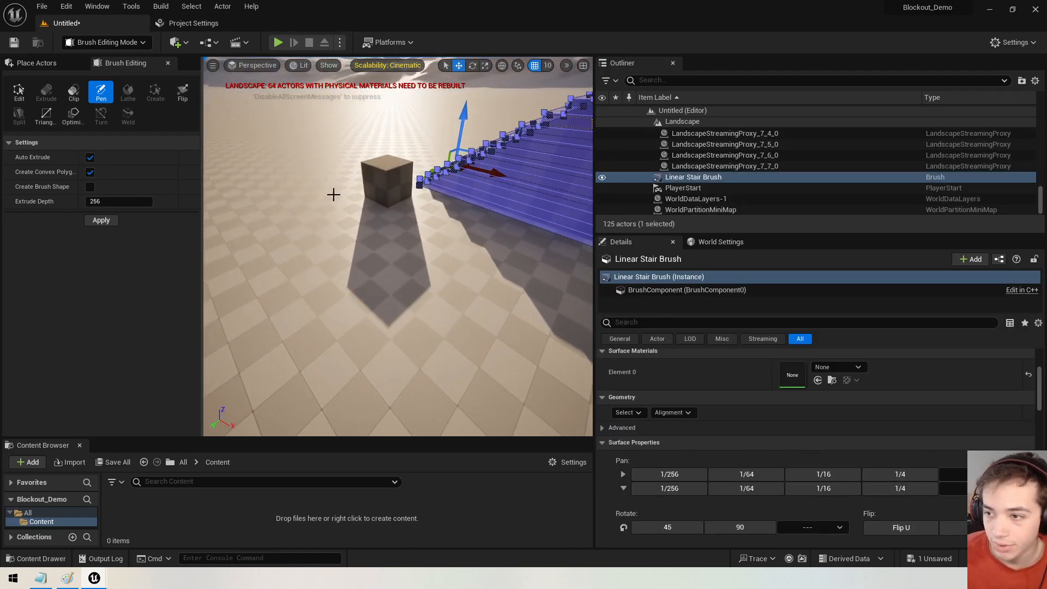
click(392, 180)
mouse_move(391, 180)
right_down()
mouse_move(415, 191)
mouse_move(433, 165)
right_up()
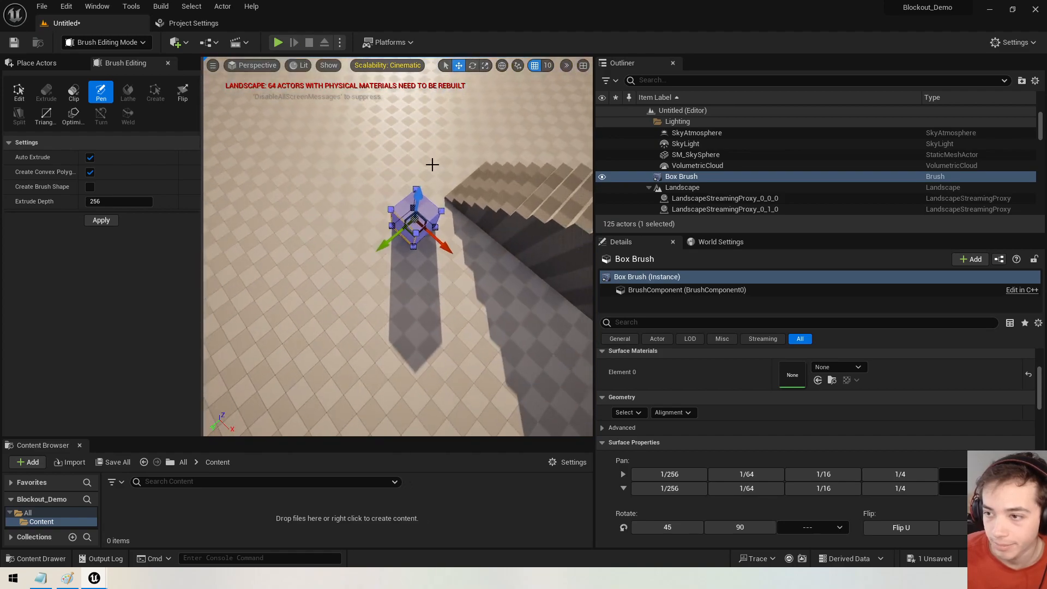
- Try adding the ground beside the box to the selection of its side face, and clear the selection
click(393, 219)
ctrl+click(375, 238)
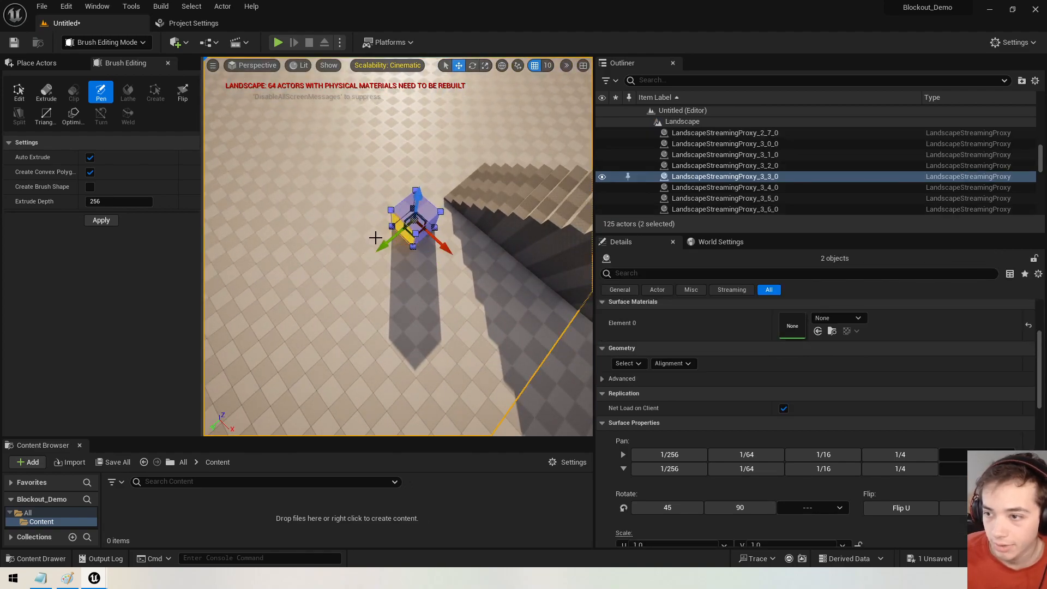
click(297, 224)
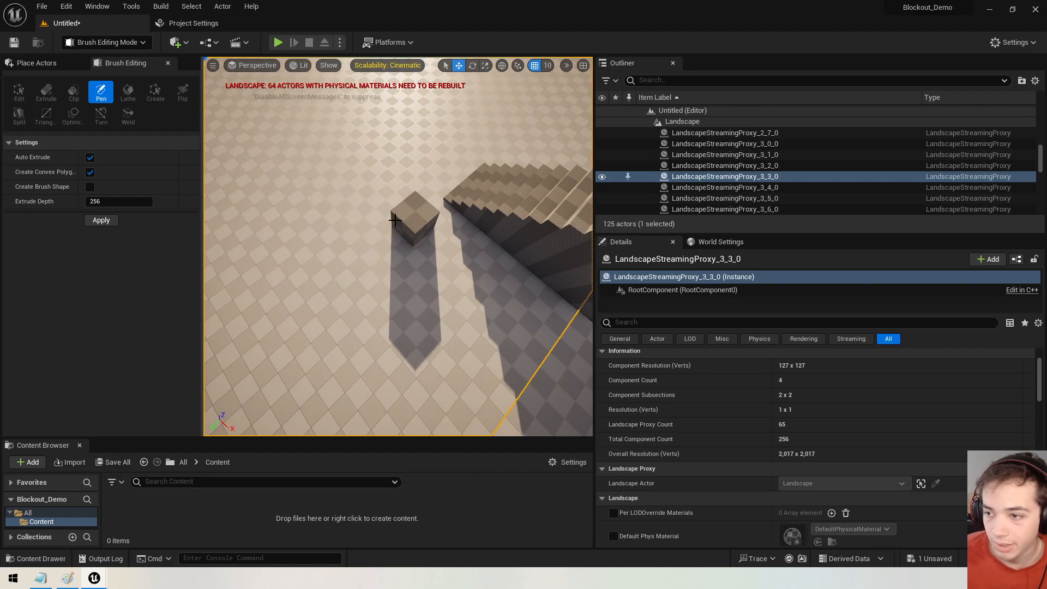
key(Escape)
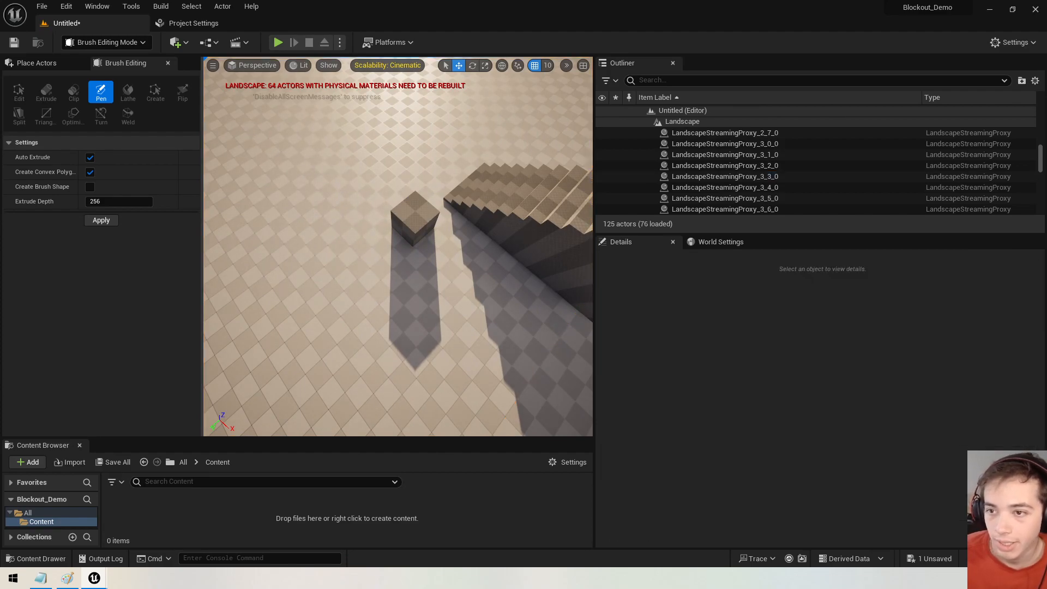
right_click(232, 180)
key(Escape)
- Raise the top face of the box brush to make it a tall column and apply the Pen tool
click(398, 211)
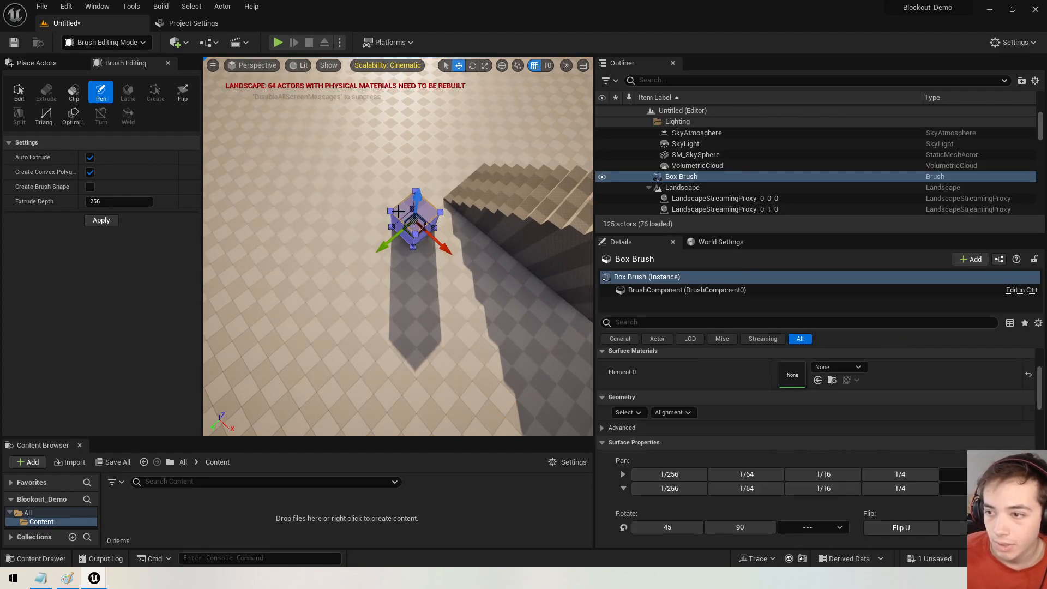
click(408, 202)
drag(417, 193, 418, 141)
mouse_move(418, 140)
right_down()
mouse_move(561, 118)
mouse_move(551, 114)
mouse_move(573, 82)
right_up()
key(s)
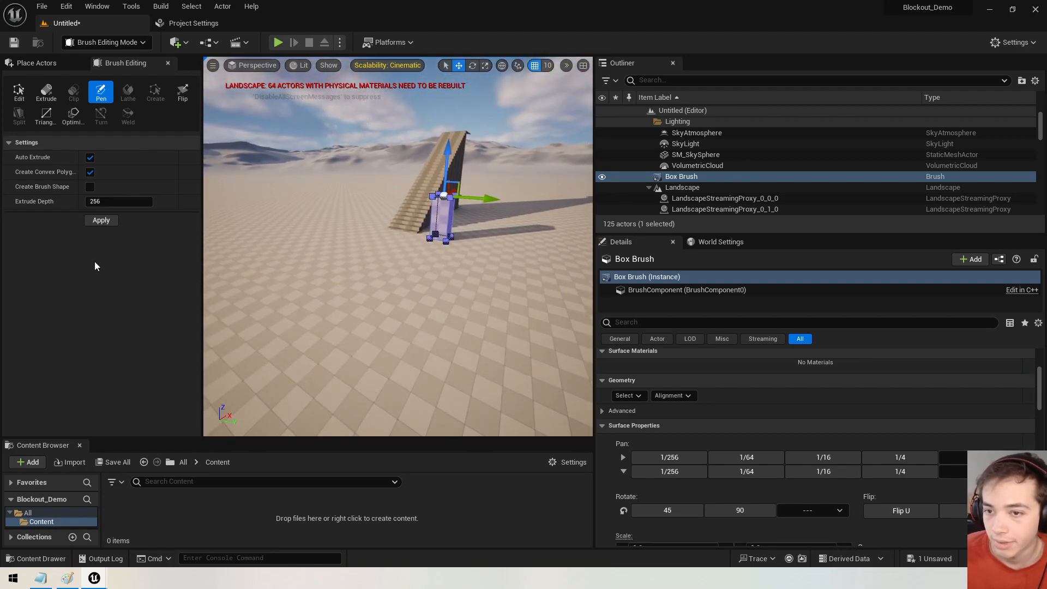
click(96, 220)
- Pull two upper corner vertices of the box brush outward to flare its top
right_drag(381, 234, 398, 311)
key(e)
click(385, 253)
mouse_move(391, 240)
mouse_down()
mouse_move(392, 276)
mouse_move(480, 257)
mouse_move(486, 301)
mouse_up()
click(412, 261)
right_drag(287, 159, 355, 159)
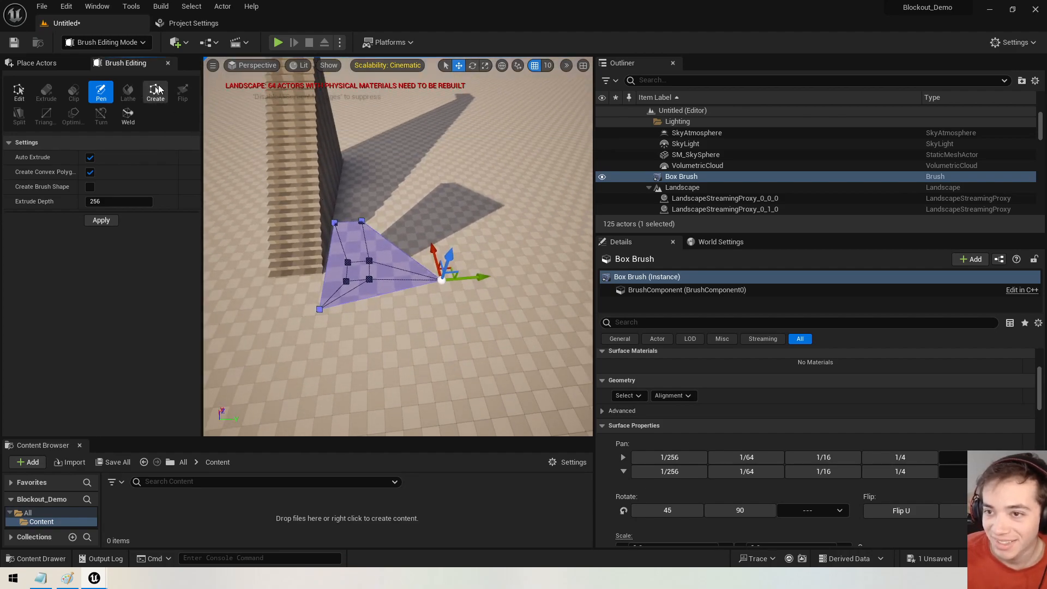
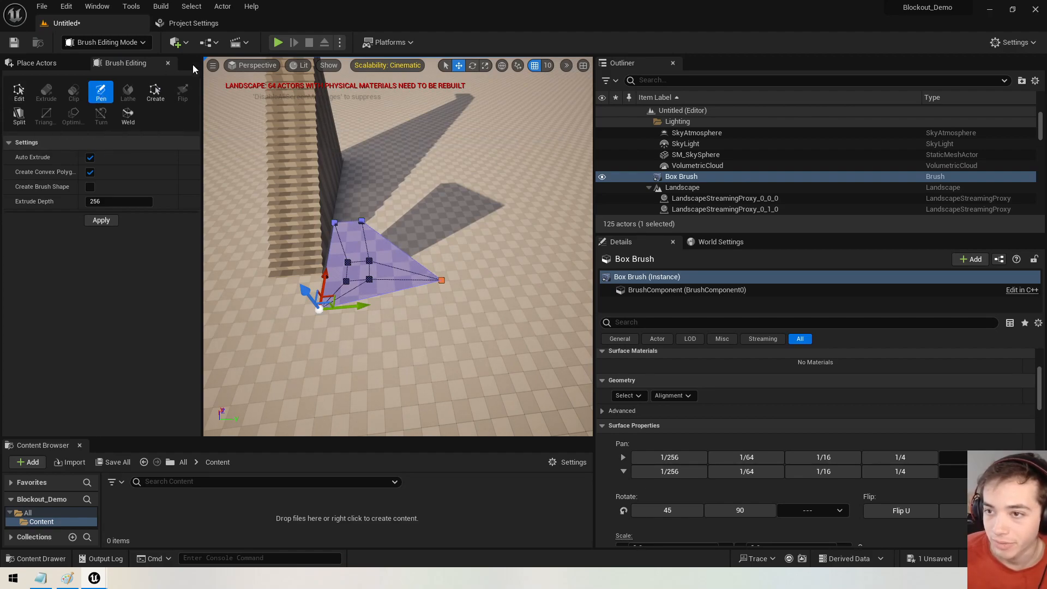
- Switch to the four-view layout and enlarge the viewport area by narrowing the panels on both sides
click(212, 66)
click(213, 67)
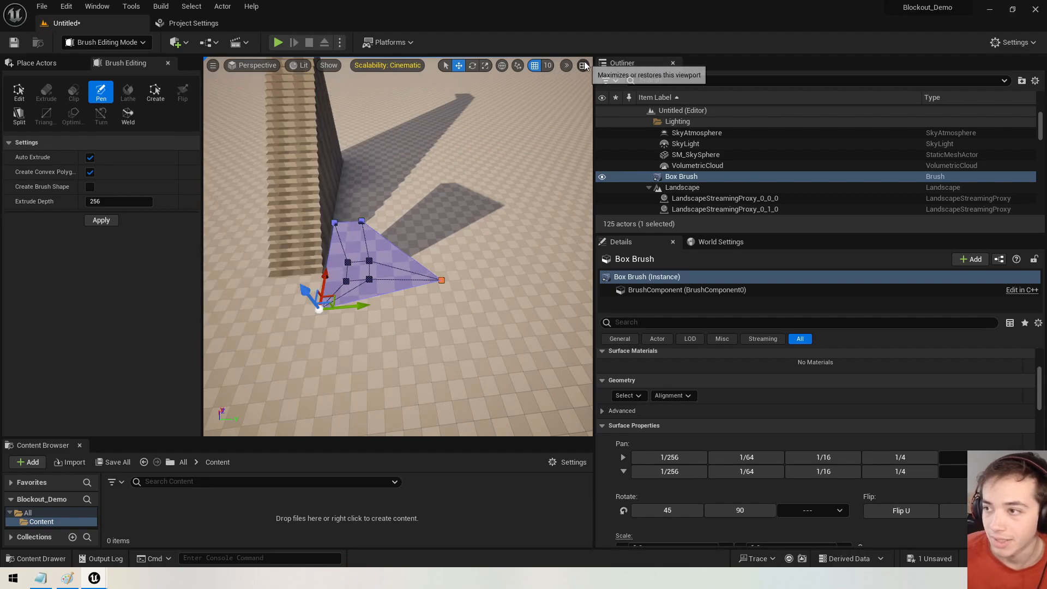
click(583, 66)
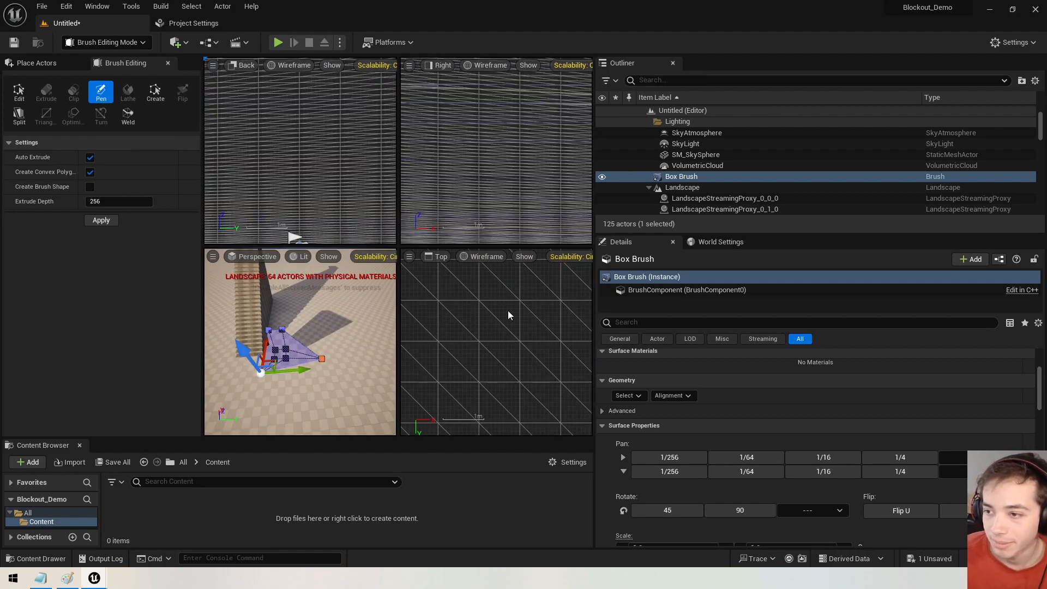
drag(594, 270, 930, 256)
mouse_move(203, 237)
mouse_down()
mouse_move(316, 237)
mouse_move(106, 236)
mouse_up()
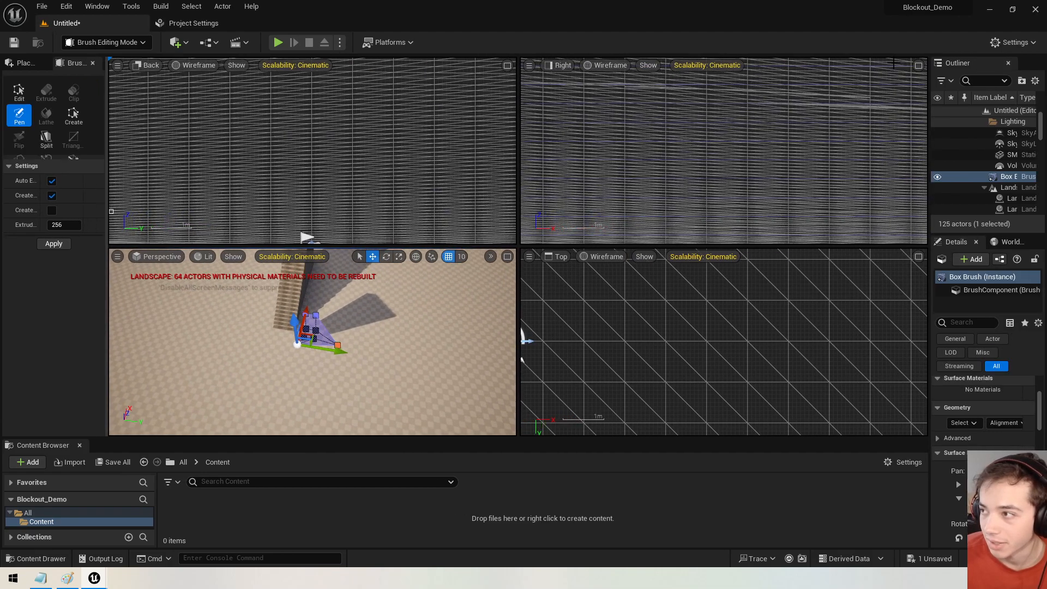
- Maximize the perspective view, look at the brushes from high above, and return to the four-view layout
click(919, 65)
click(918, 67)
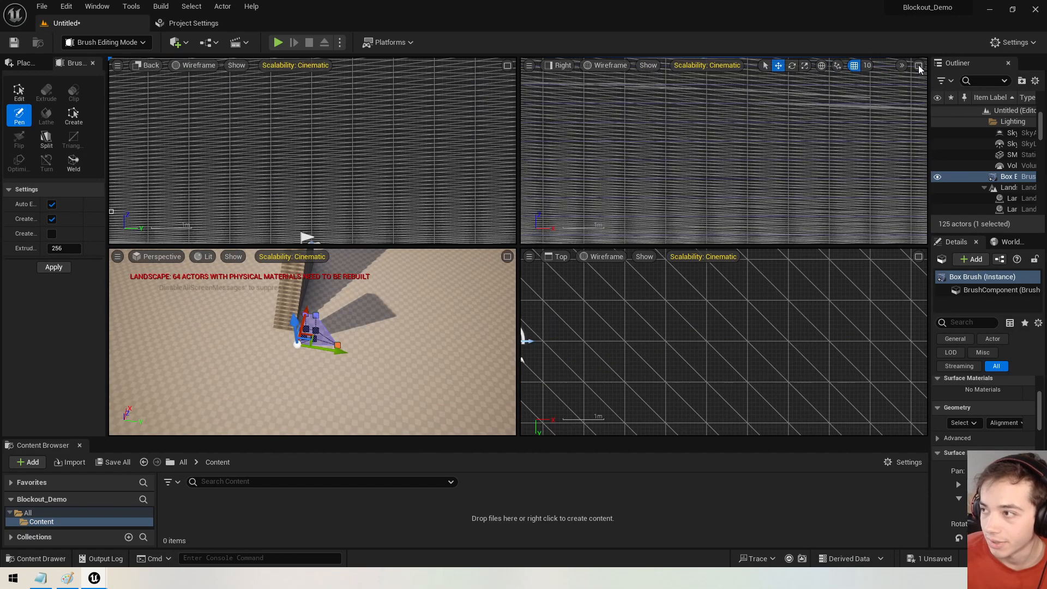
click(509, 256)
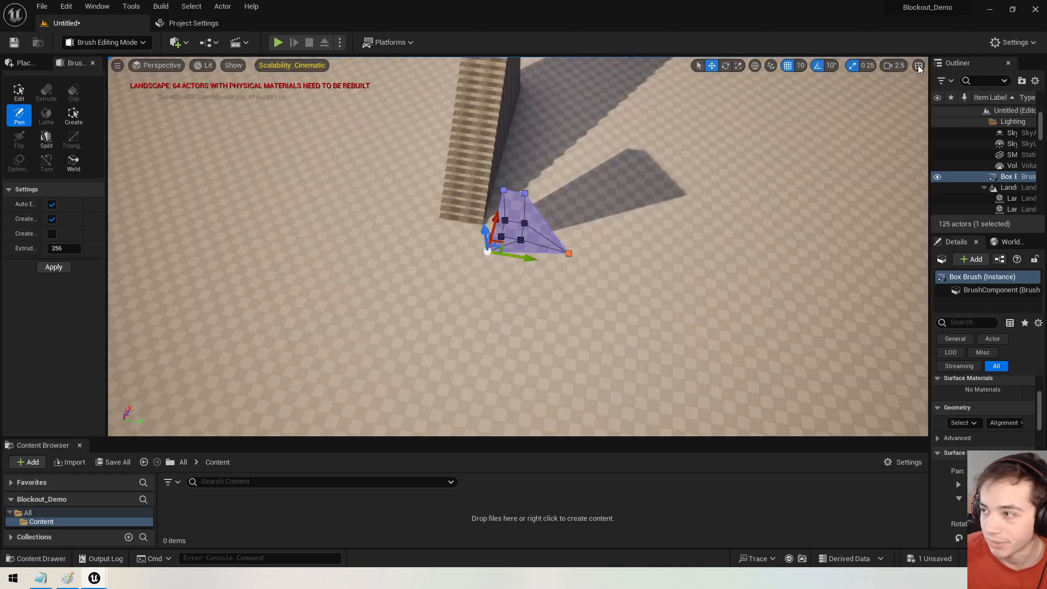
key(s)
right_drag(681, 217, 681, 297)
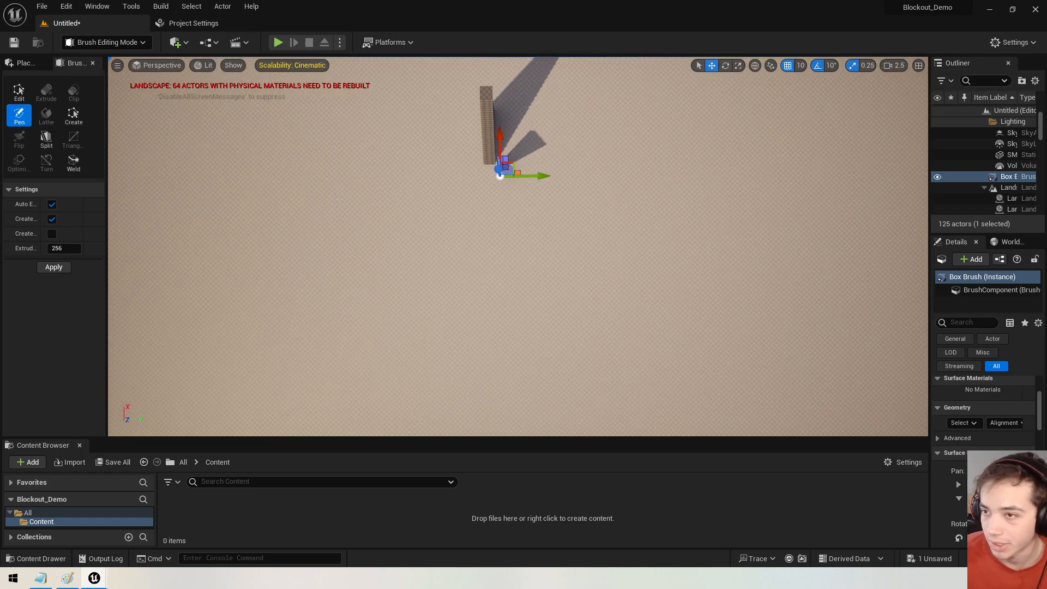
click(919, 66)
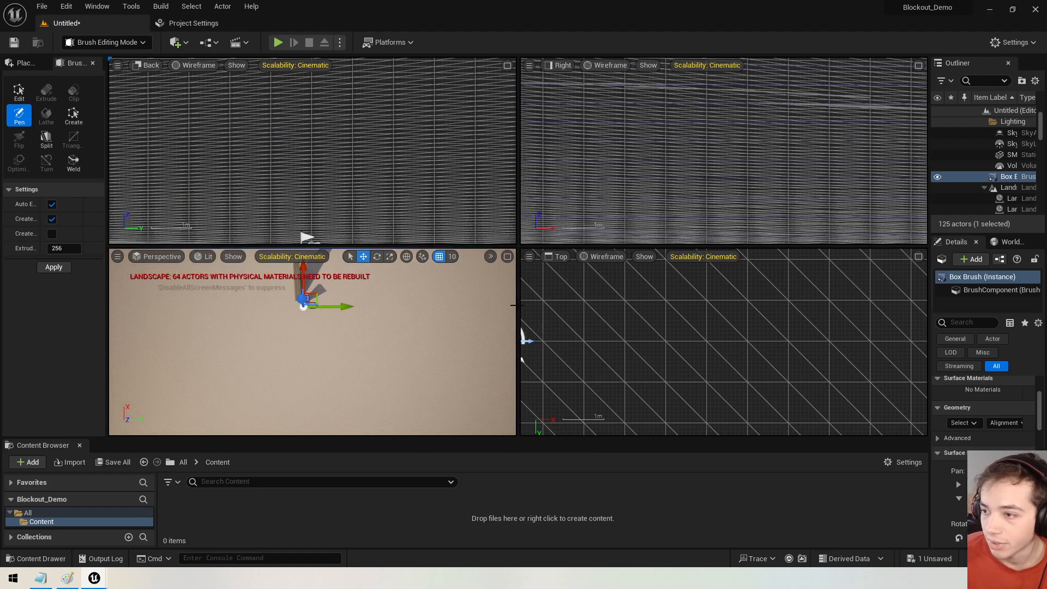
- Clear the brush selection and widen the top wireframe view
click(621, 352)
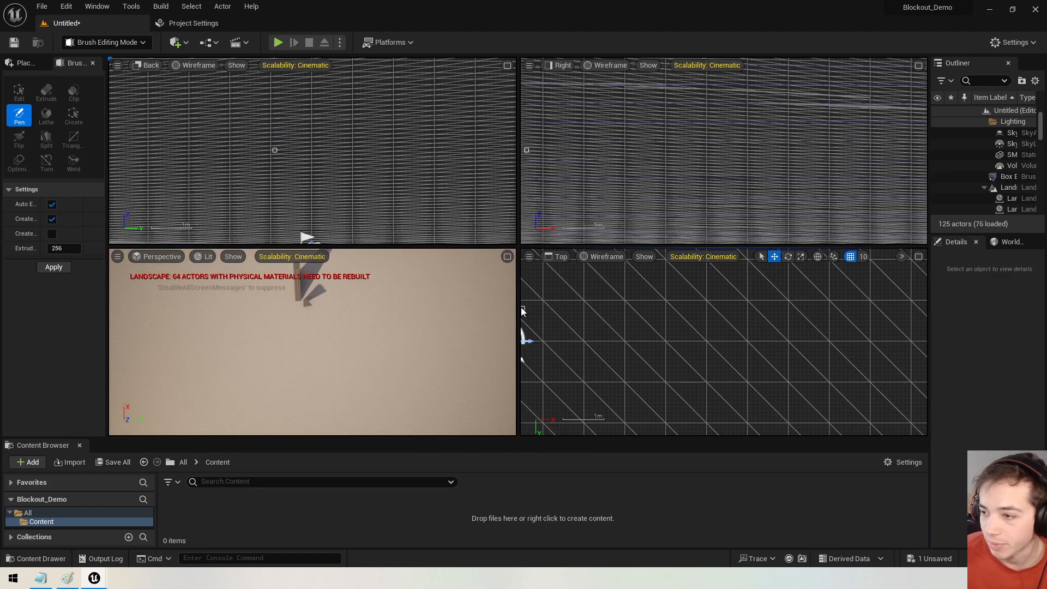
drag(519, 306, 472, 308)
right_drag(594, 350, 553, 284)
click(658, 356)
scroll(553, 284, down, 5)
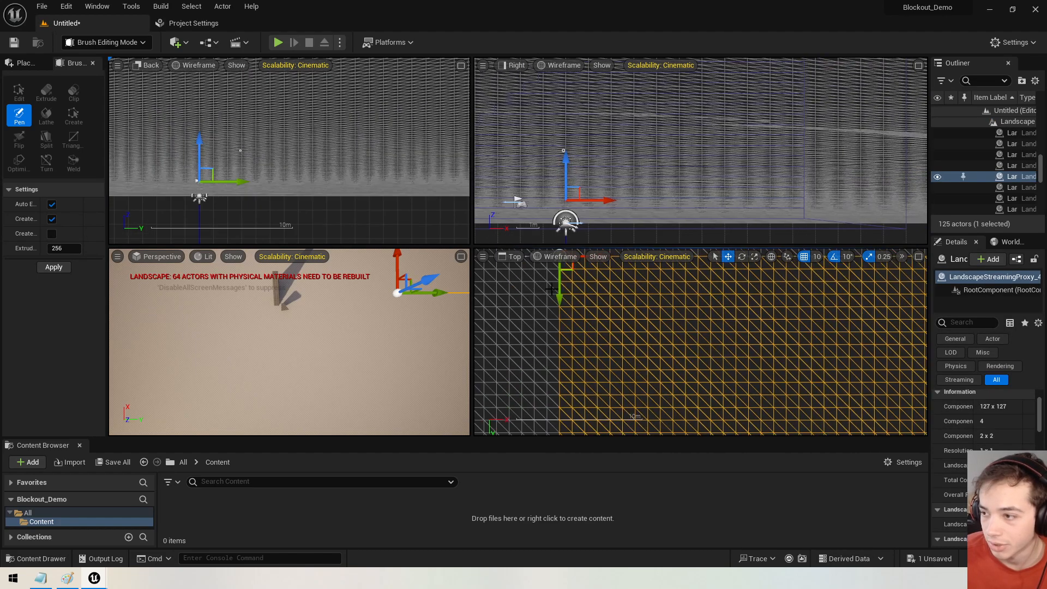
- Examine the landscape's extent in the top view and clear the landscape selection
ctrl+click(563, 320)
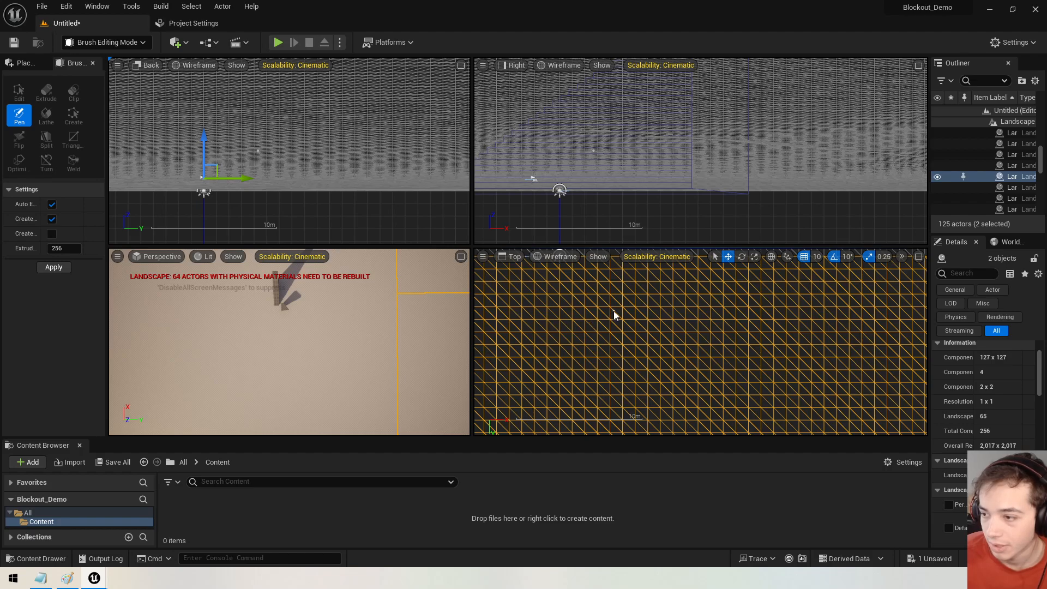
drag(677, 354, 685, 361)
click(596, 296)
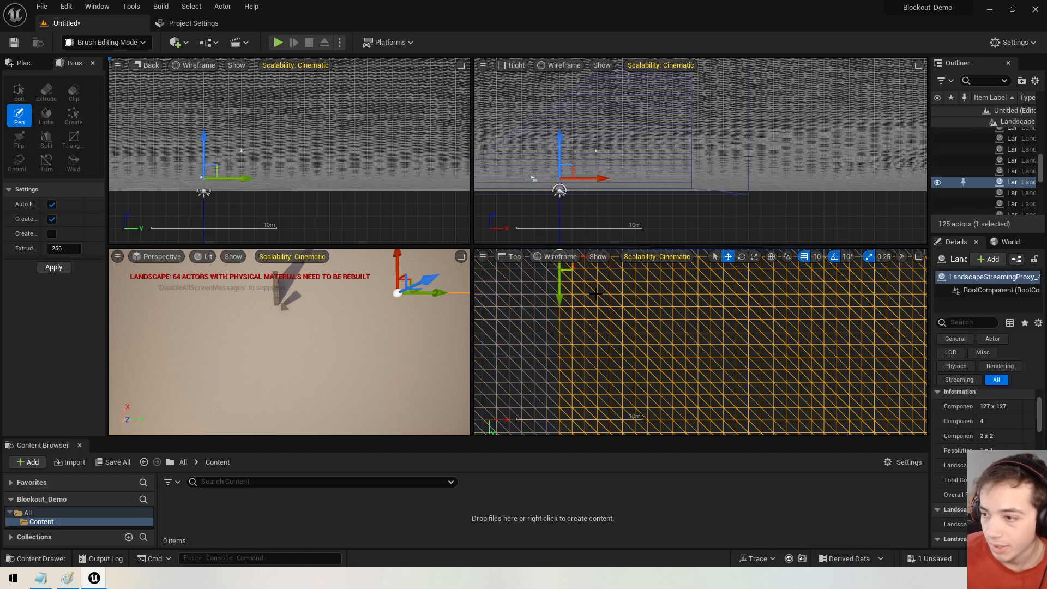
scroll(596, 294, down, 8)
right_drag(597, 295, 596, 344)
scroll(596, 345, down, 10)
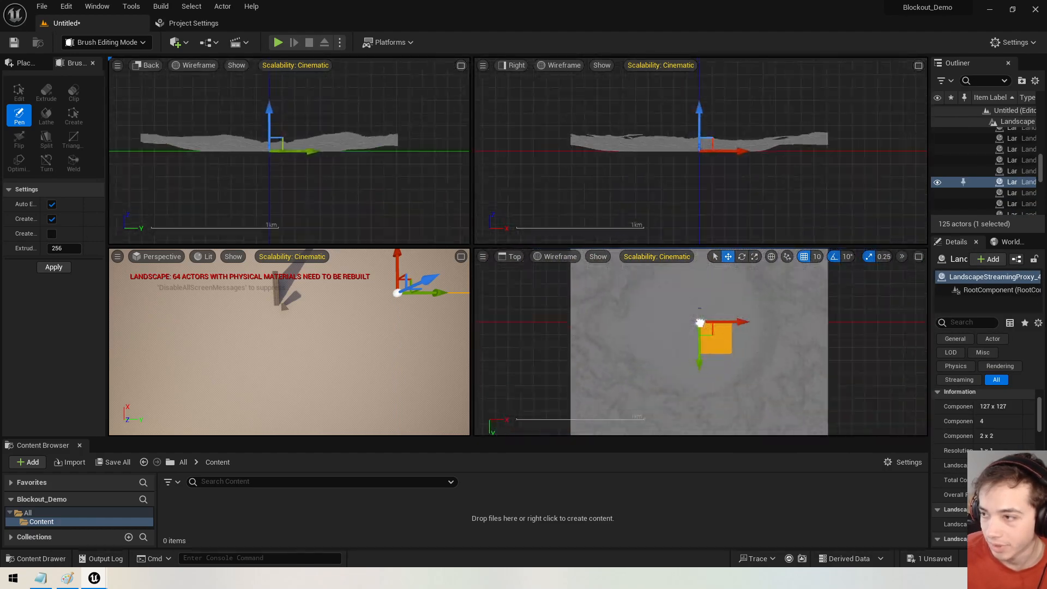
scroll(563, 337, up, 8)
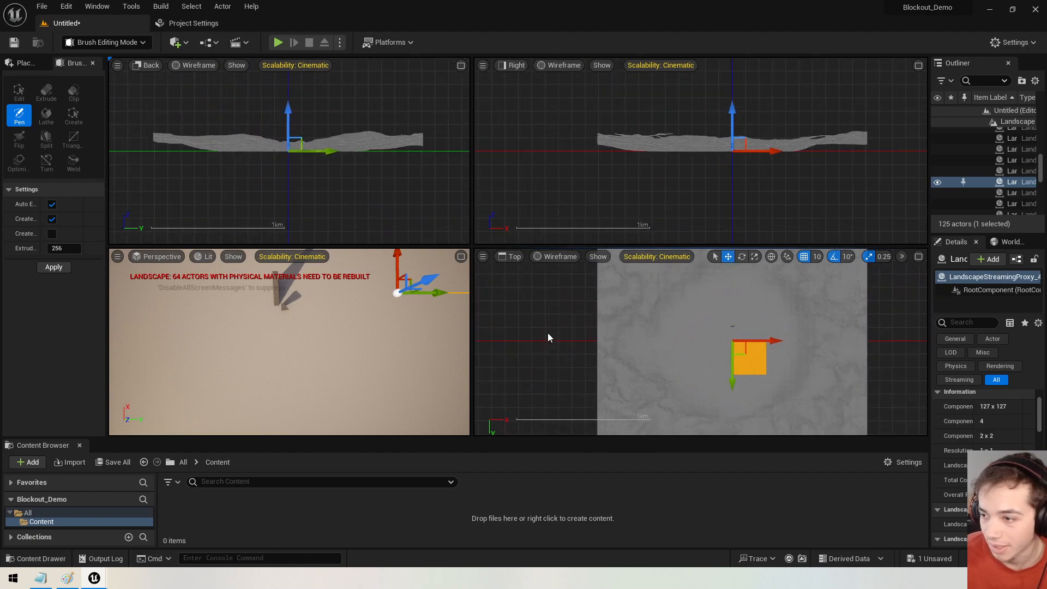
click(563, 337)
scroll(567, 342, up, 3)
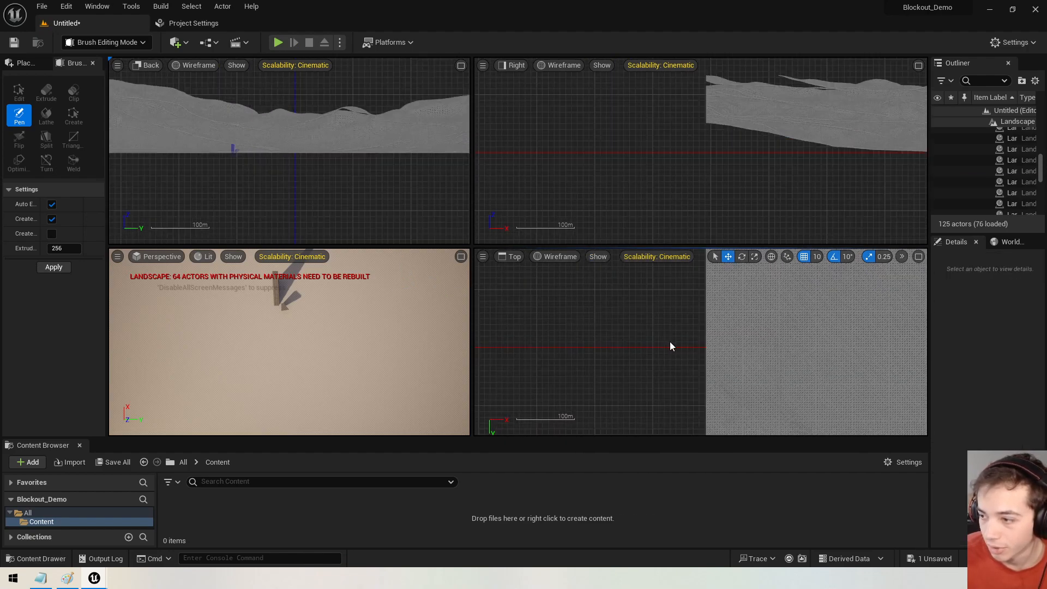
- Draw a closed, irregular seven-point outline with the Pen tool in the top view, auto-extruded to a depth of 256
click(18, 116)
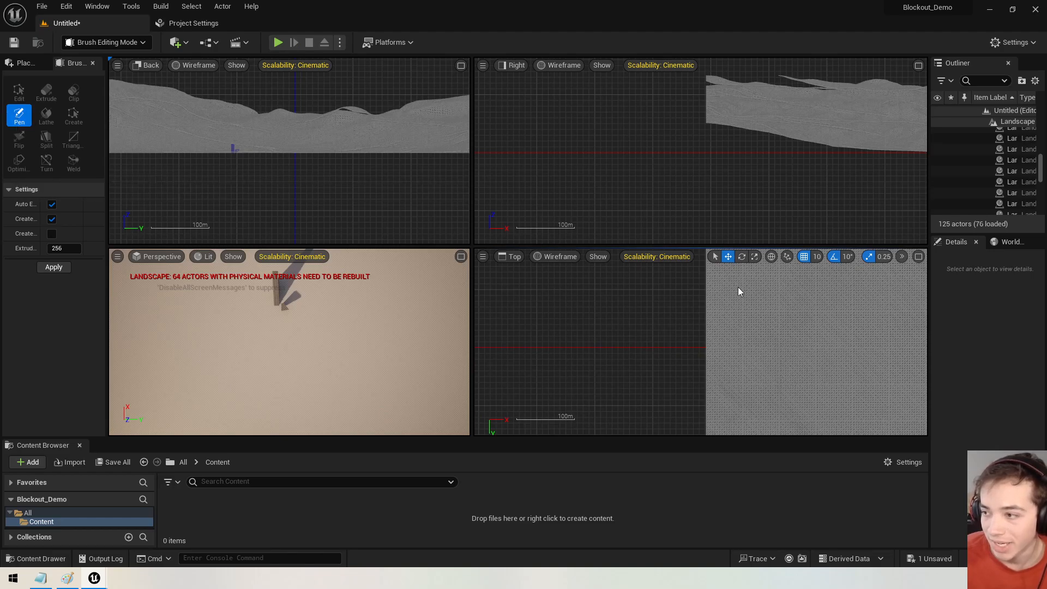
scroll(709, 294, up, 5)
scroll(644, 325, up, 5)
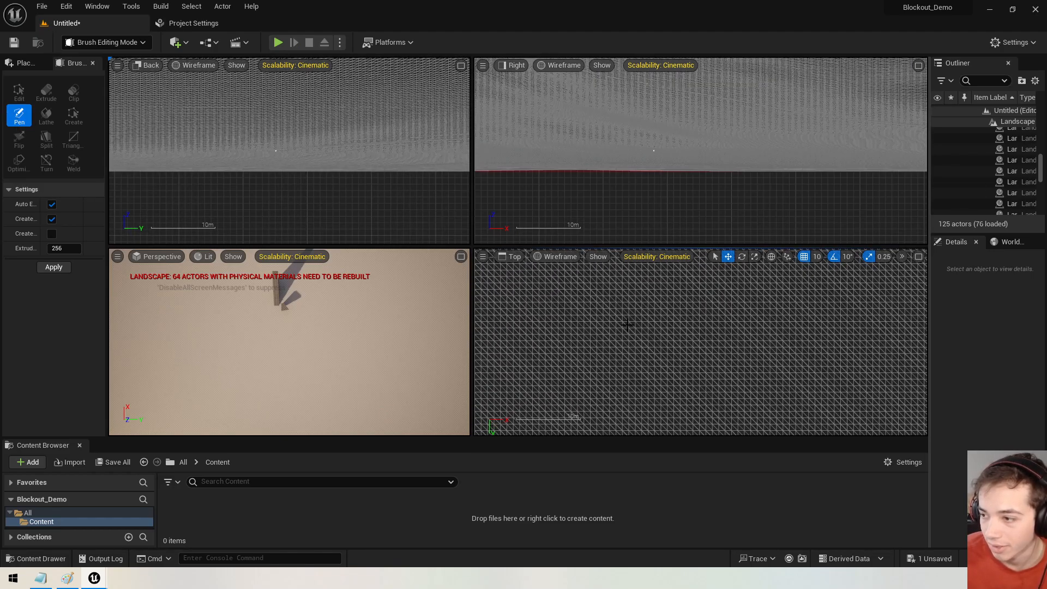
click(626, 326)
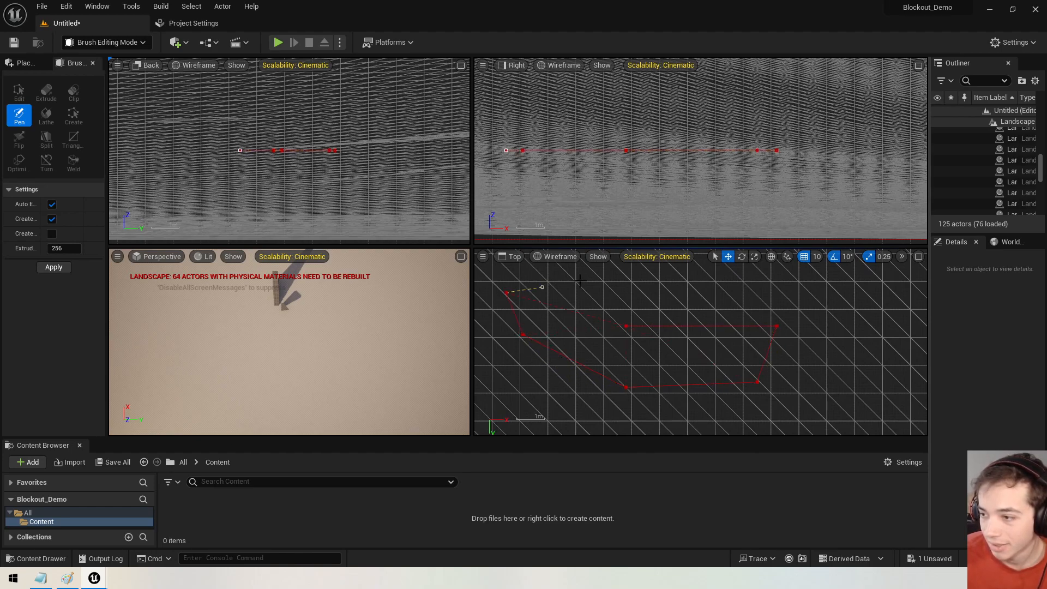
click(626, 327)
- Select the newly drawn polygon brush in the perspective view and inspect it across the four views
mouse_move(319, 291)
right_down()
mouse_move(297, 299)
mouse_move(327, 300)
mouse_move(327, 291)
right_up()
click(327, 300)
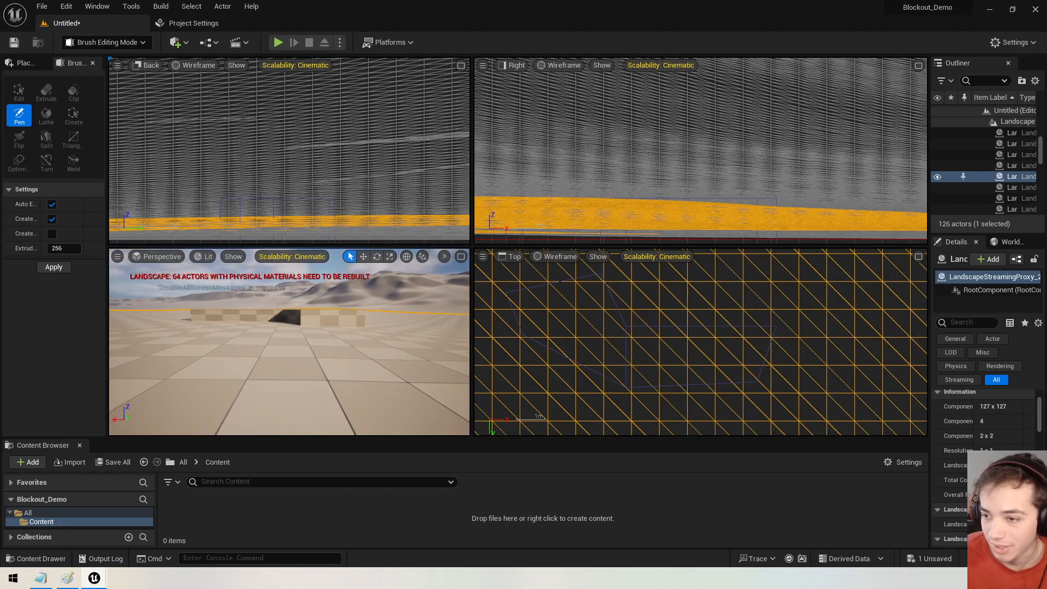
click(327, 308)
scroll(670, 307, down, 3)
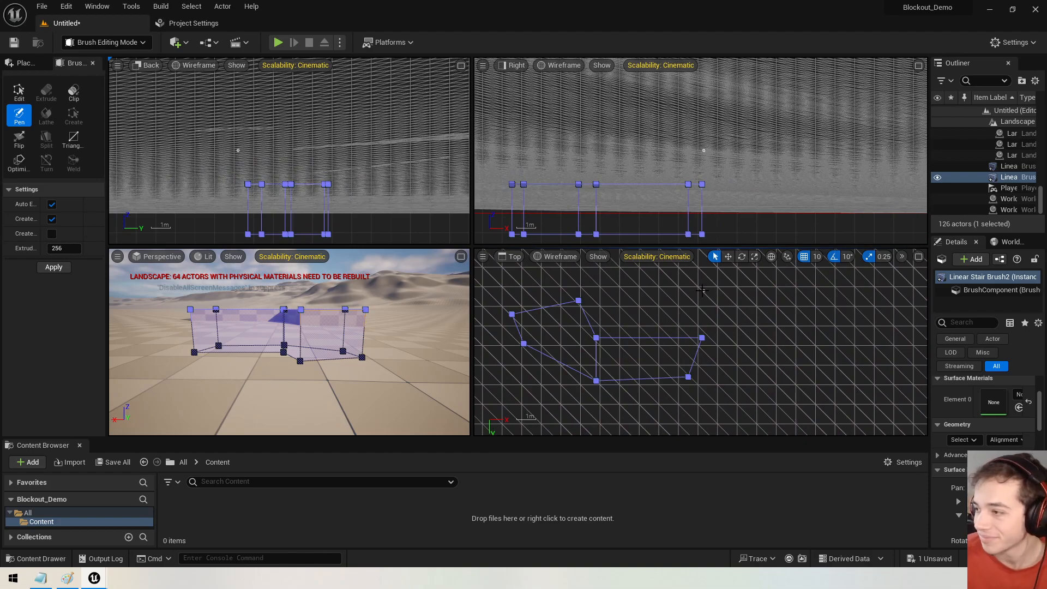
scroll(702, 291, down, 4)
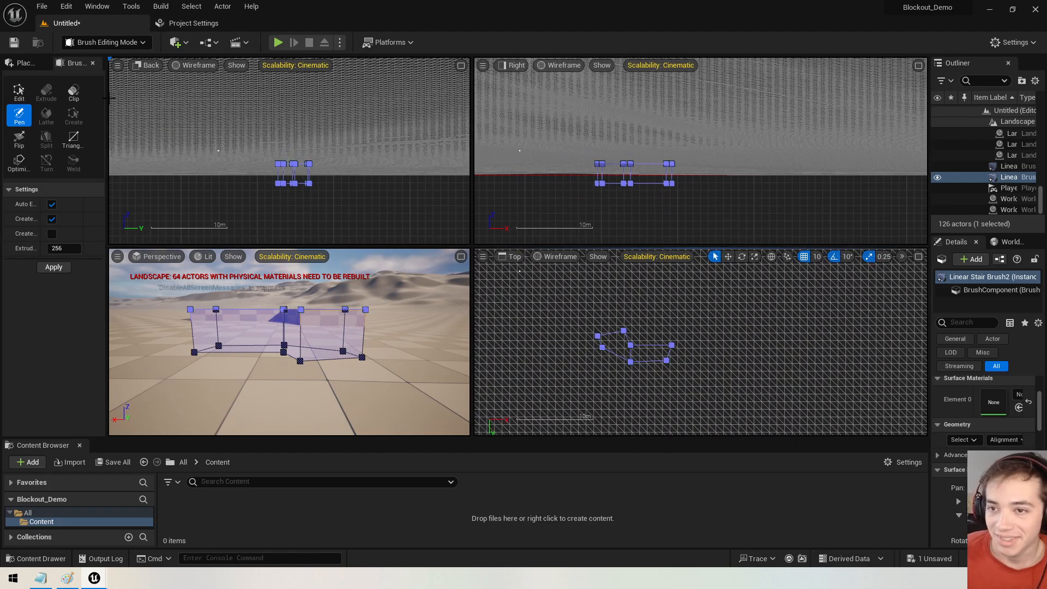
- Widen the editing tools area, maximize the perspective view and select one top face of the drawn brush
mouse_move(106, 92)
mouse_down()
mouse_move(303, 92)
mouse_move(150, 93)
mouse_up()
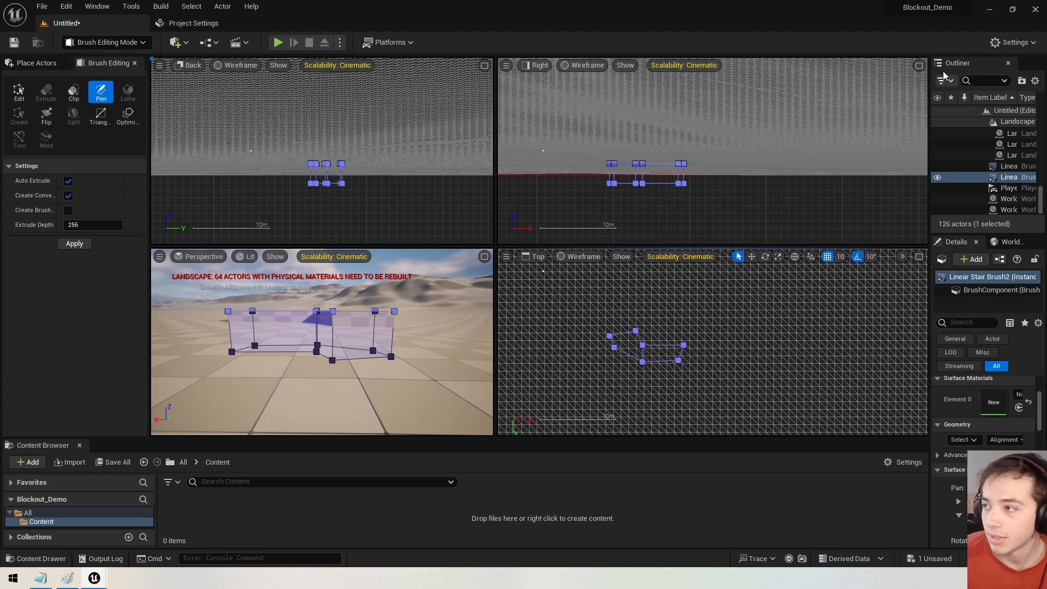
click(484, 256)
right_drag(404, 197, 480, 196)
click(463, 261)
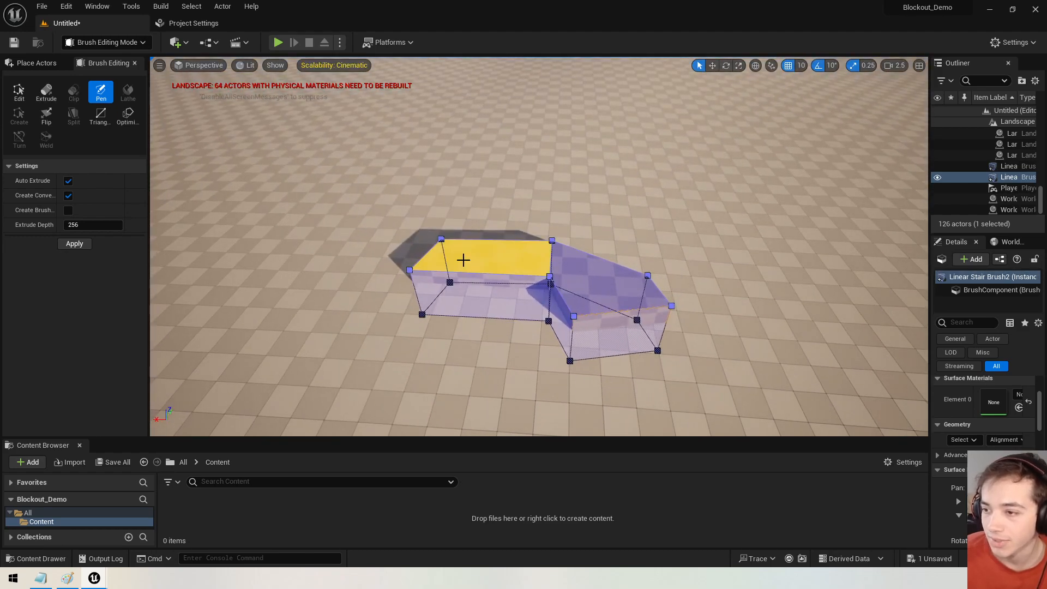
- Return to the list of geometry brushes and raise the drawn polygon brush vertically onto the landscape surface
click(35, 63)
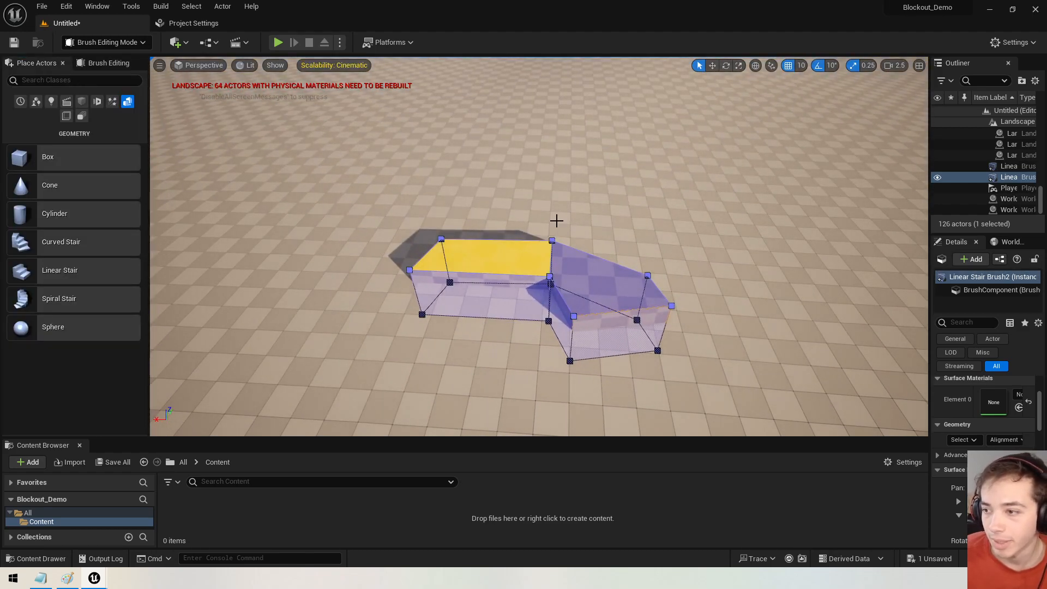
click(551, 228)
click(614, 272)
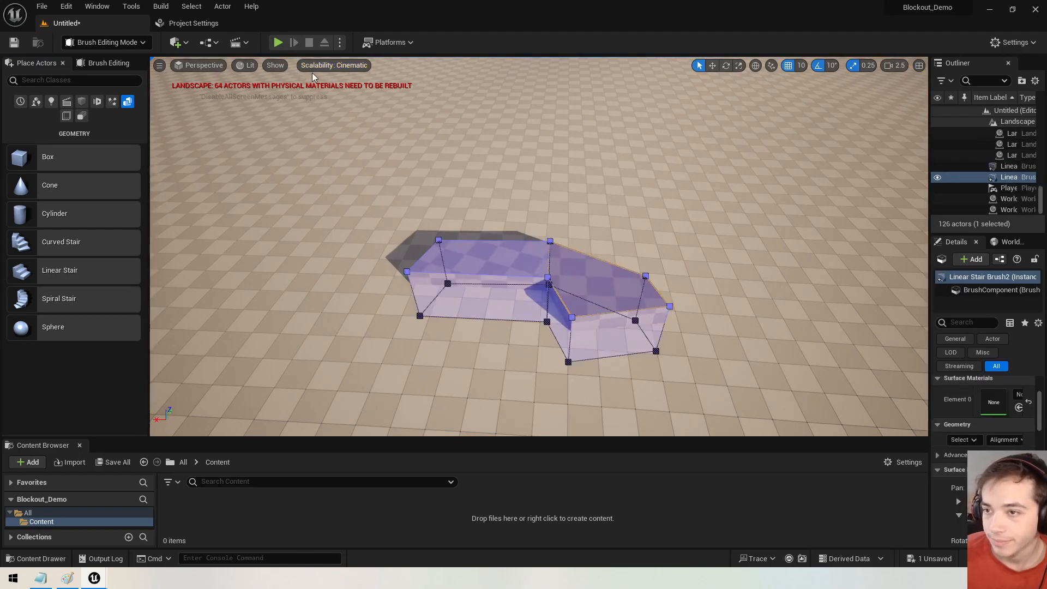
click(712, 65)
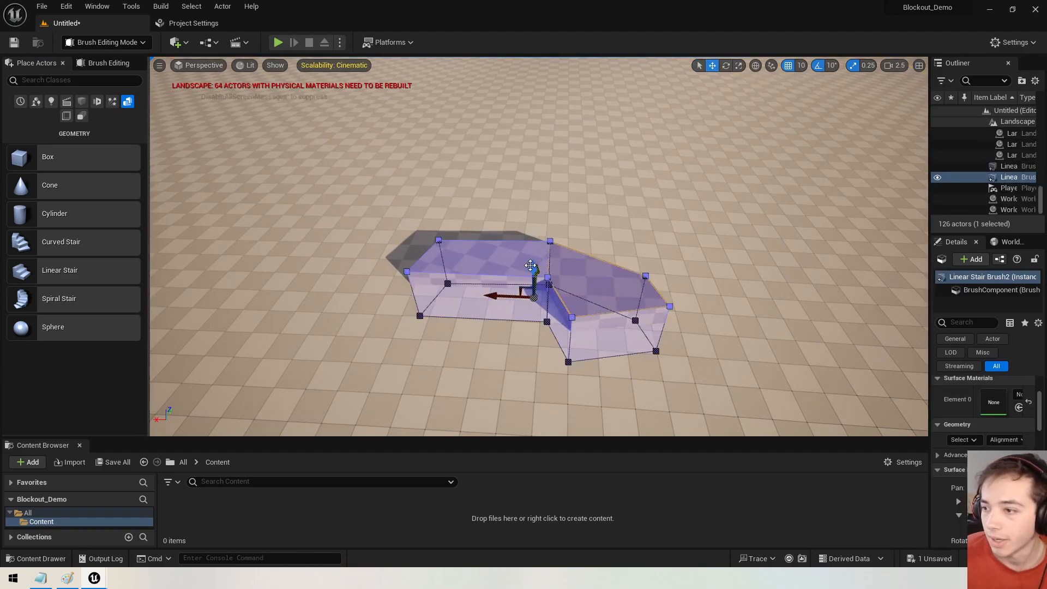
right_drag(588, 239, 588, 232)
drag(527, 296, 530, 271)
mouse_move(513, 309)
mouse_down()
mouse_move(506, 357)
mouse_move(485, 313)
mouse_move(403, 279)
mouse_up()
right_drag(403, 279, 839, 271)
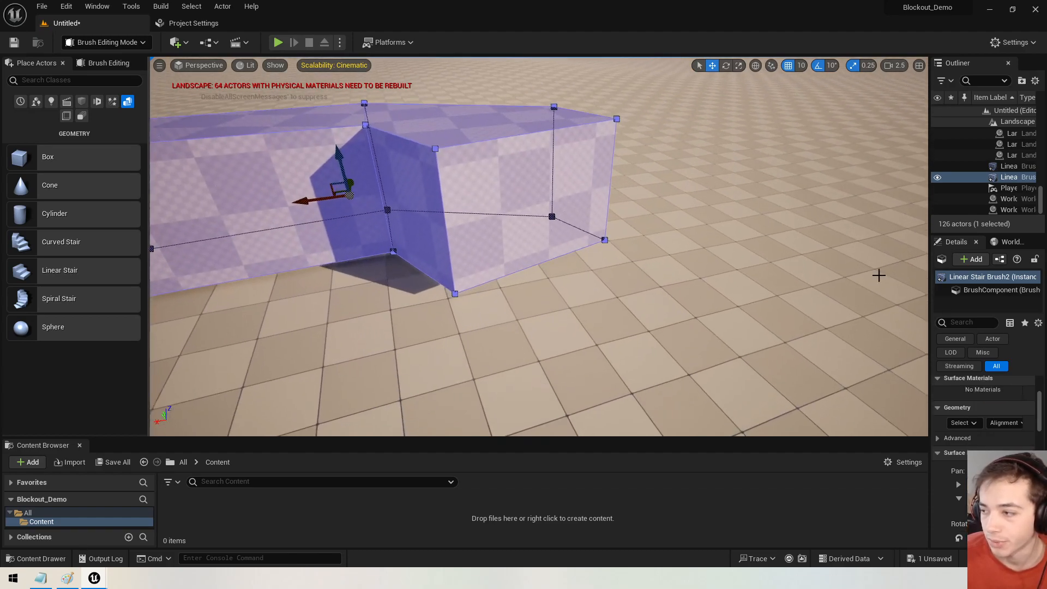
- Widen the details area and collapse the brush's Surface Properties, Replication and HLOD sections
drag(929, 242, 752, 242)
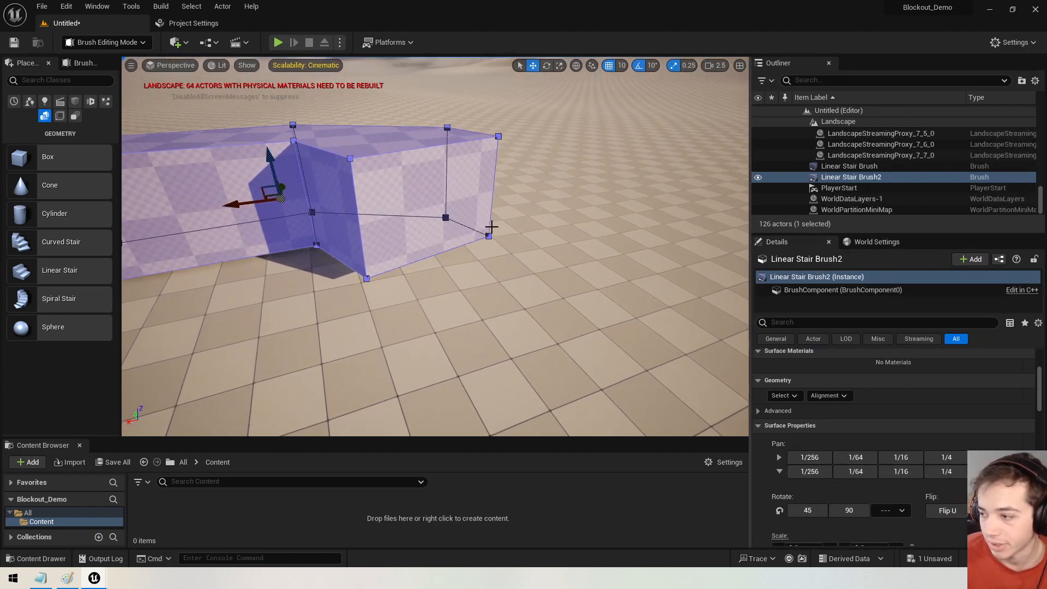
scroll(817, 383, down, 3)
scroll(838, 437, up, 2)
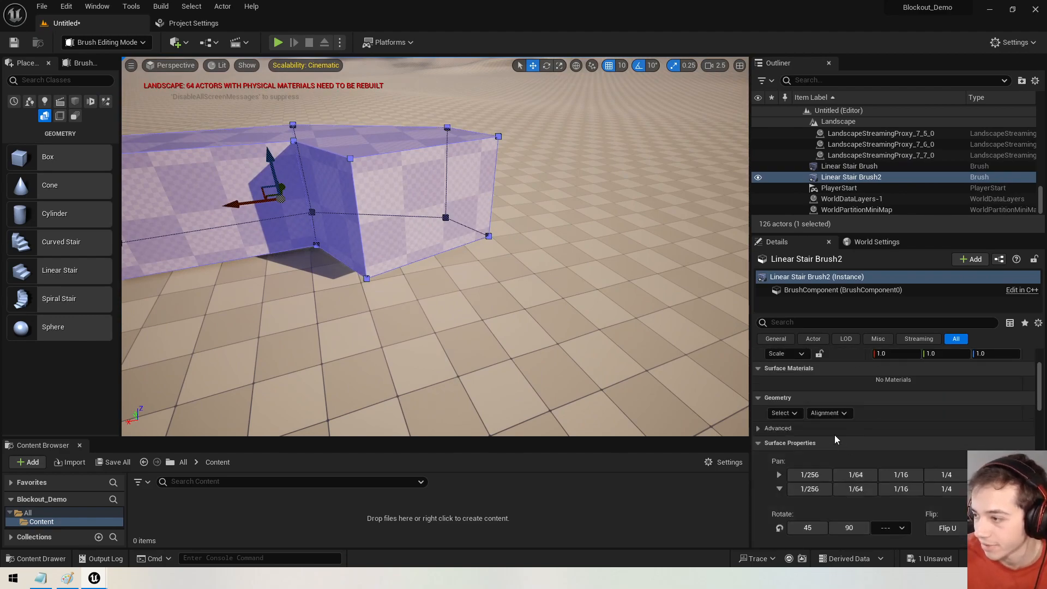
scroll(767, 436, down, 3)
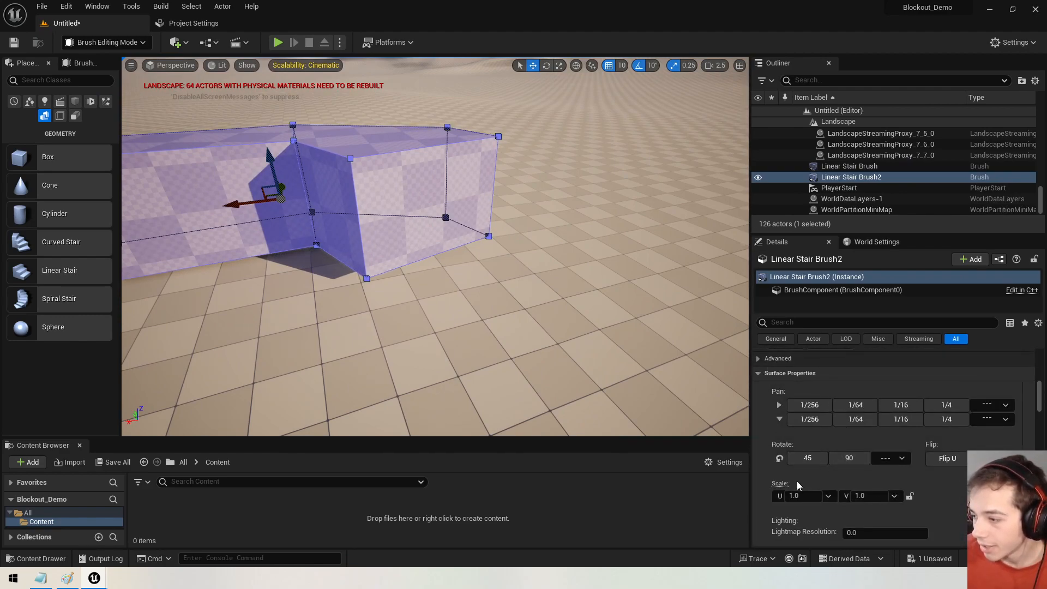
scroll(804, 466, up, 2)
click(757, 426)
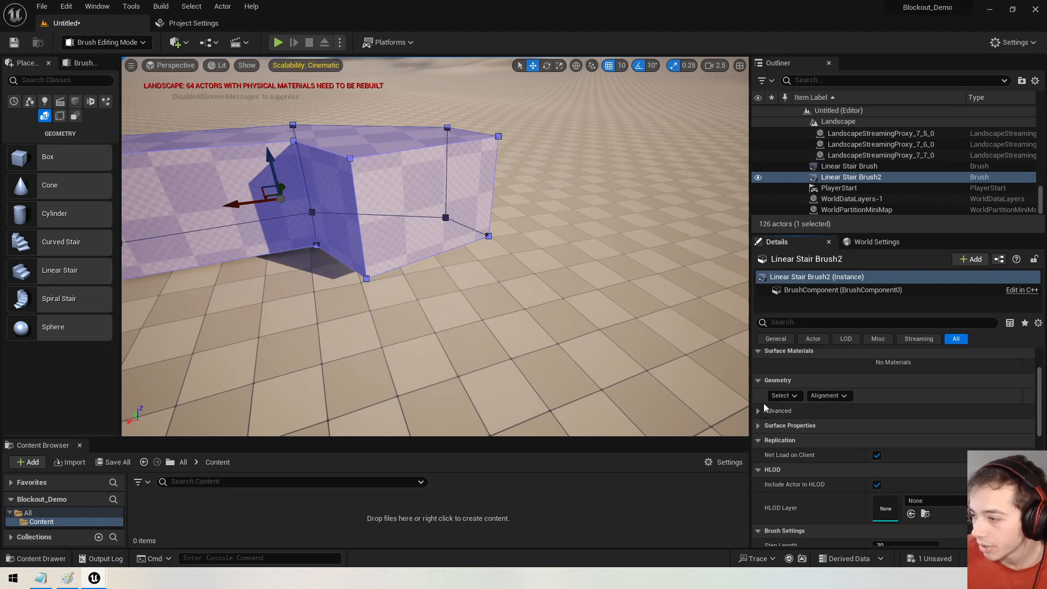
click(760, 439)
click(759, 455)
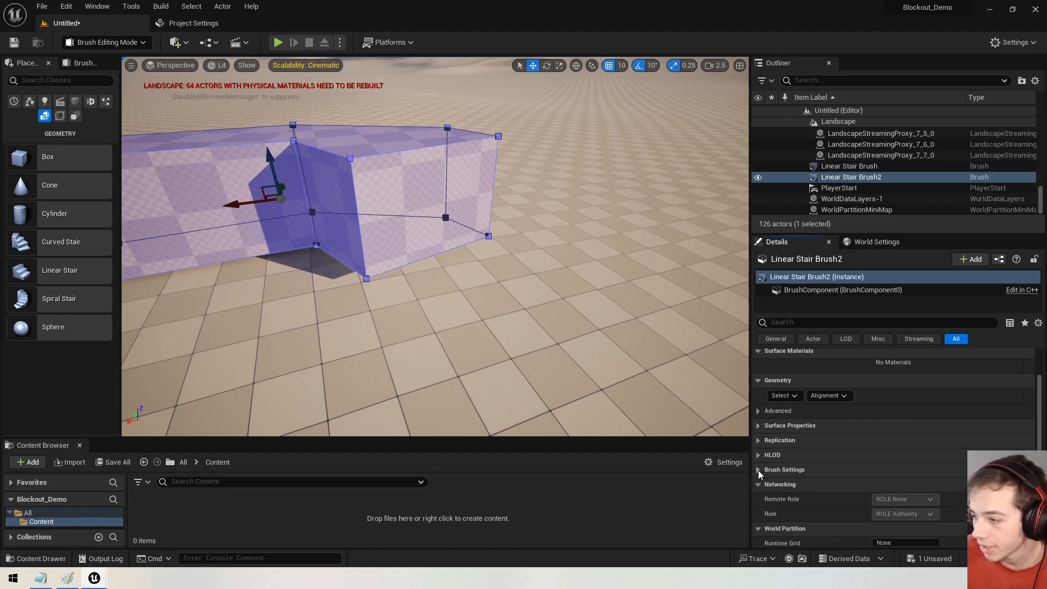
- Examine the drawn brush's type and shape options and expand its advanced brush settings
scroll(818, 454, down, 3)
click(430, 218)
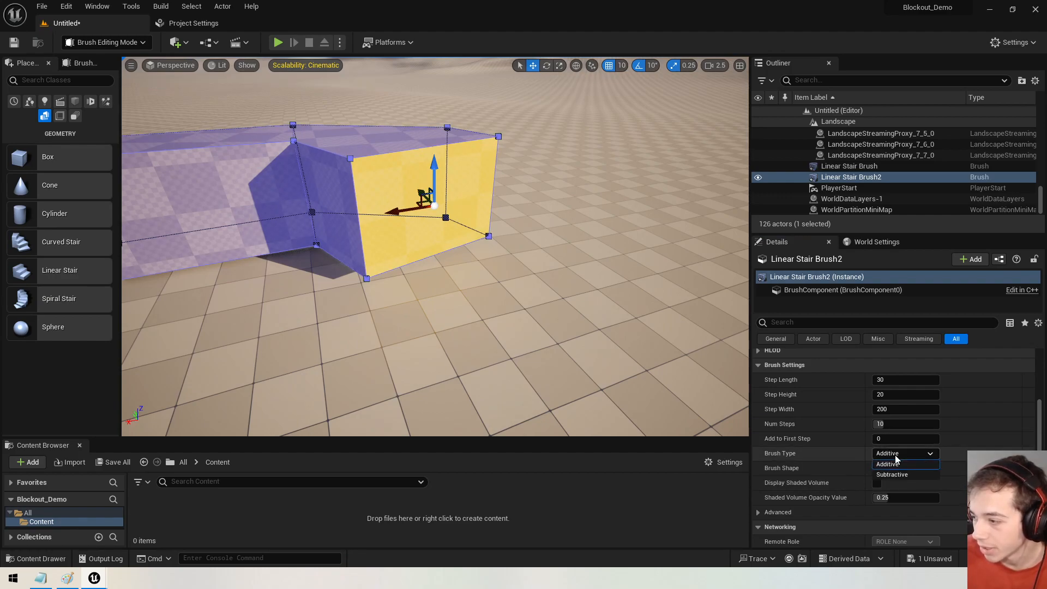
click(901, 468)
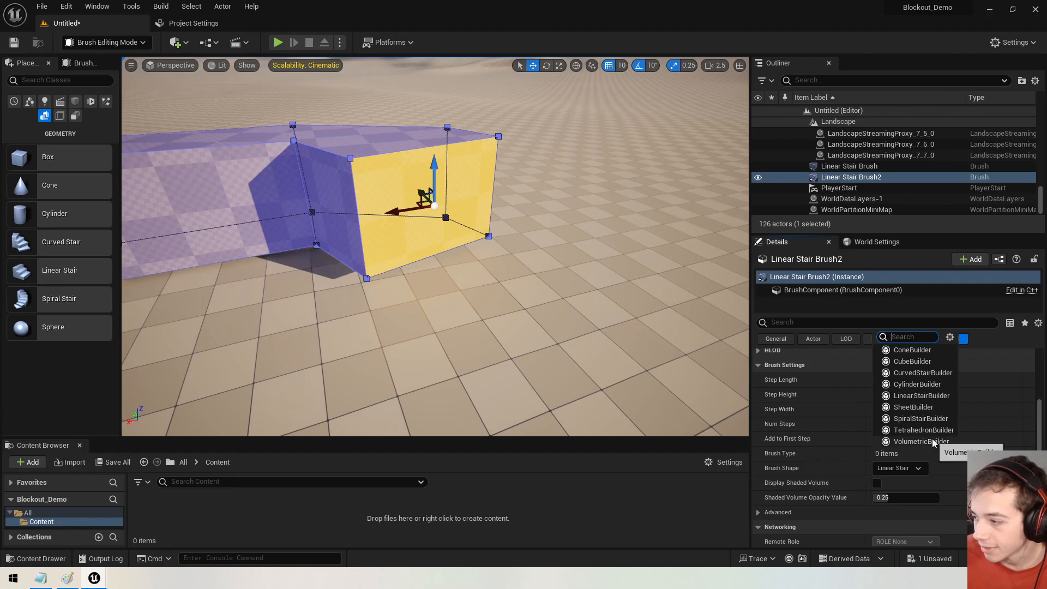
click(895, 467)
click(762, 512)
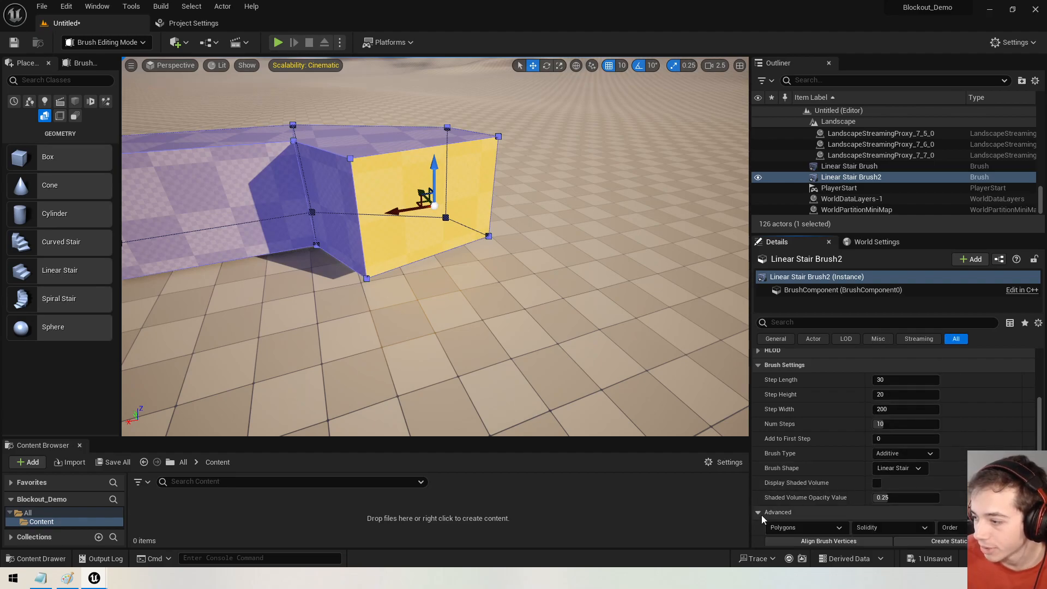
scroll(796, 496, down, 3)
scroll(786, 436, down, 1)
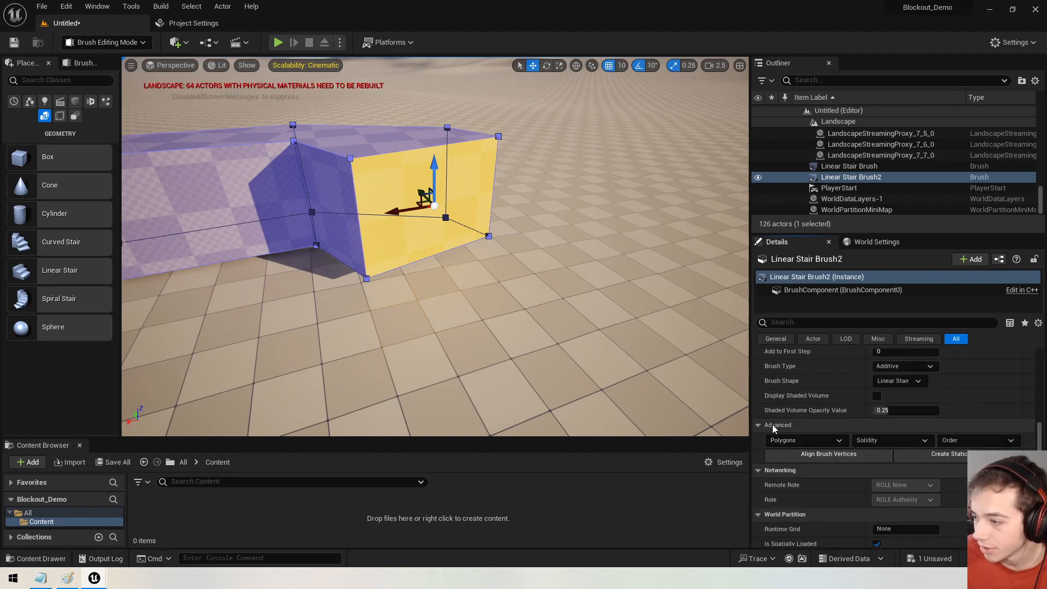
- Place a new box brush on the landscape and bring its advanced brush settings into view
mouse_move(48, 157)
mouse_down()
mouse_move(330, 194)
mouse_move(623, 147)
mouse_up()
right_drag(623, 147, 623, 147)
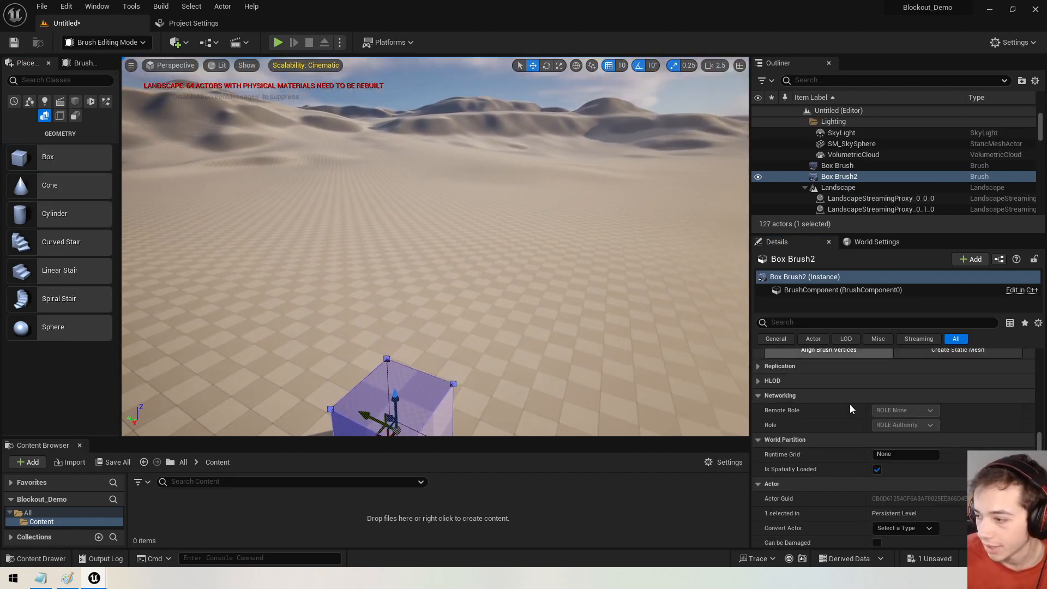
scroll(893, 433, down, 5)
scroll(784, 498, up, 6)
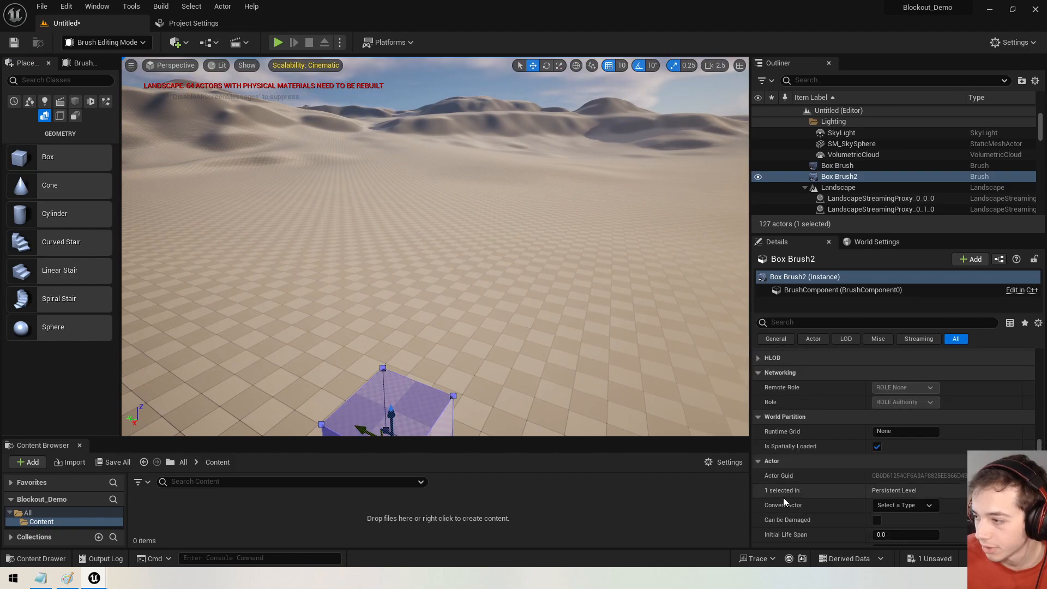
scroll(791, 409, up, 4)
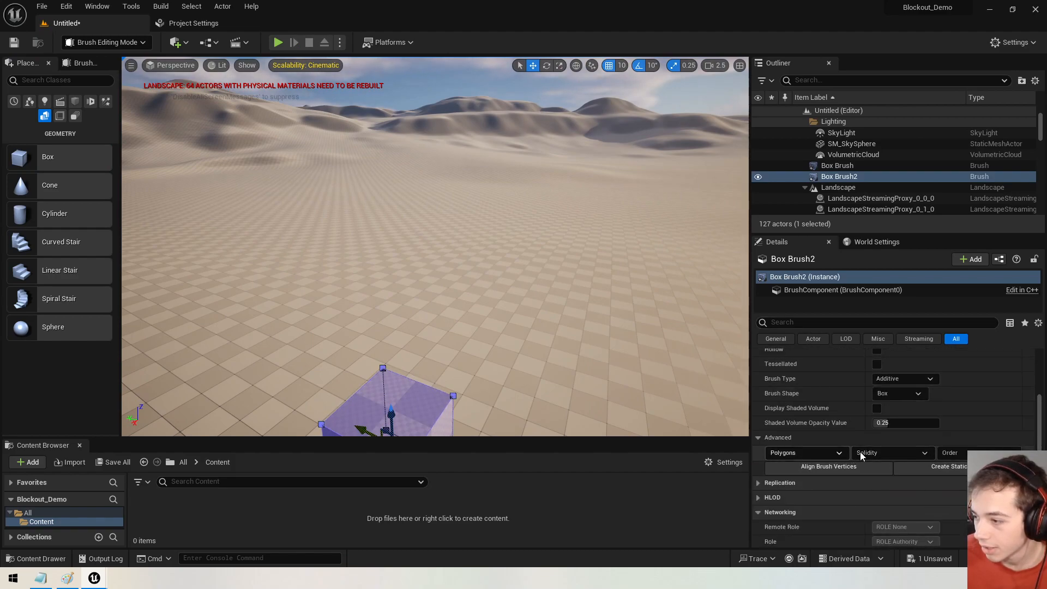
- Try the Semi-Solid solidity on the new box brush, inspect it in the viewport and restore it to Solid
click(884, 453)
click(885, 450)
click(918, 450)
click(904, 479)
mouse_move(545, 273)
right_down()
mouse_move(539, 289)
mouse_move(540, 229)
mouse_move(546, 316)
mouse_move(505, 210)
right_up()
scroll(540, 256, down, 3)
key(s)
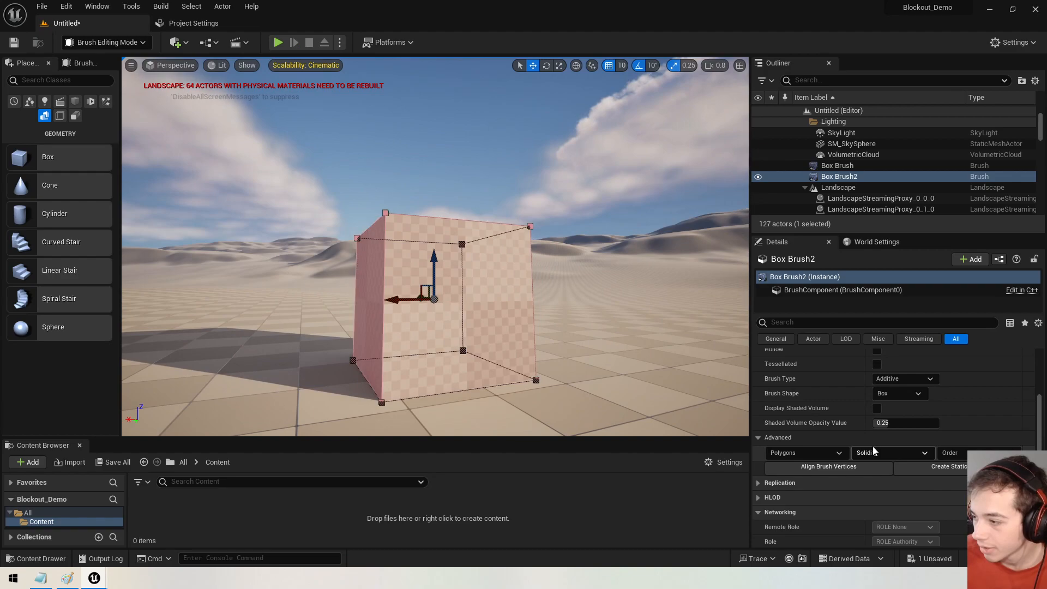
click(875, 454)
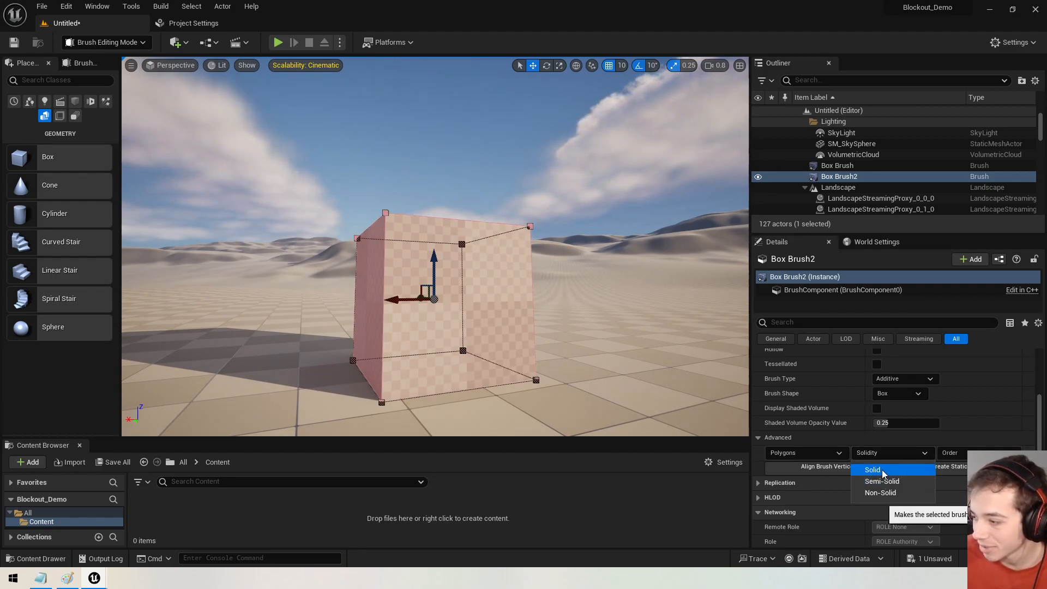
click(882, 482)
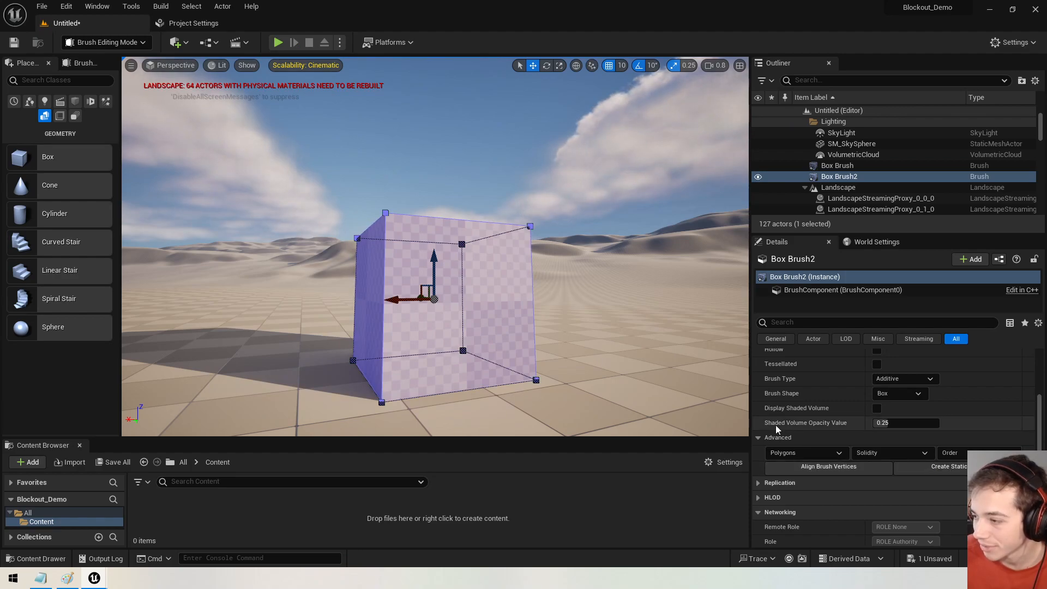
- Make the new box brush hollow
scroll(868, 413, up, 2)
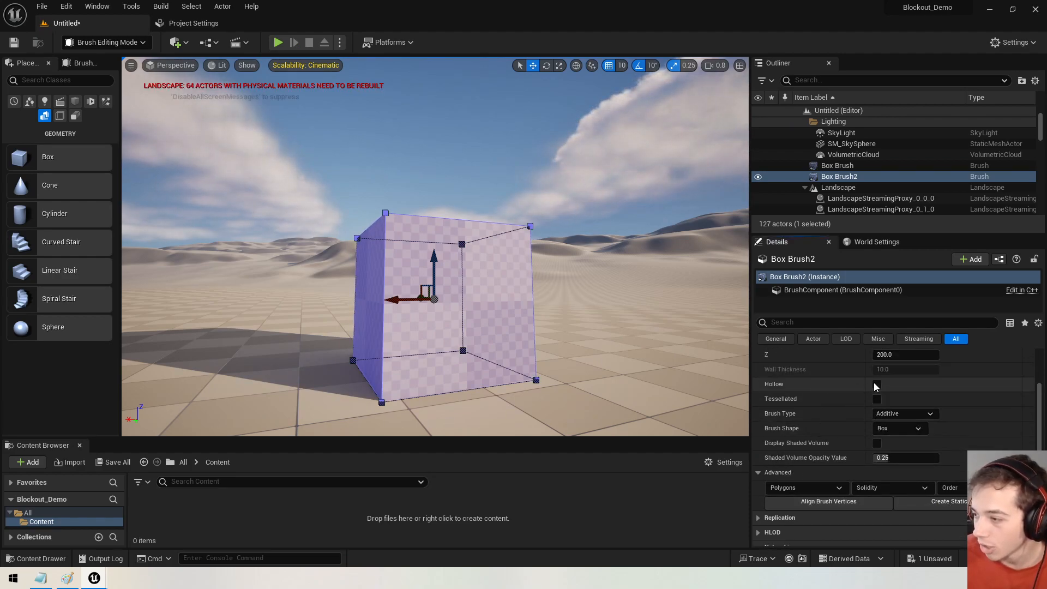
click(876, 384)
click(436, 180)
click(491, 295)
mouse_move(491, 295)
right_down()
mouse_move(475, 339)
mouse_move(572, 338)
right_up()
- Examine the hollow box brush and its wall thickness from several sides in the perspective view
key(w)
right_drag(527, 276, 456, 150)
click(456, 150)
scroll(472, 189, down, 2)
right_drag(472, 190, 376, 267)
key(e)
click(472, 190)
key(q)
mouse_move(467, 247)
right_down()
mouse_move(491, 310)
mouse_move(540, 272)
mouse_move(567, 289)
right_up()
click(467, 247)
mouse_move(467, 247)
right_down()
mouse_move(376, 305)
mouse_move(376, 328)
mouse_move(409, 327)
right_up()
key(s)
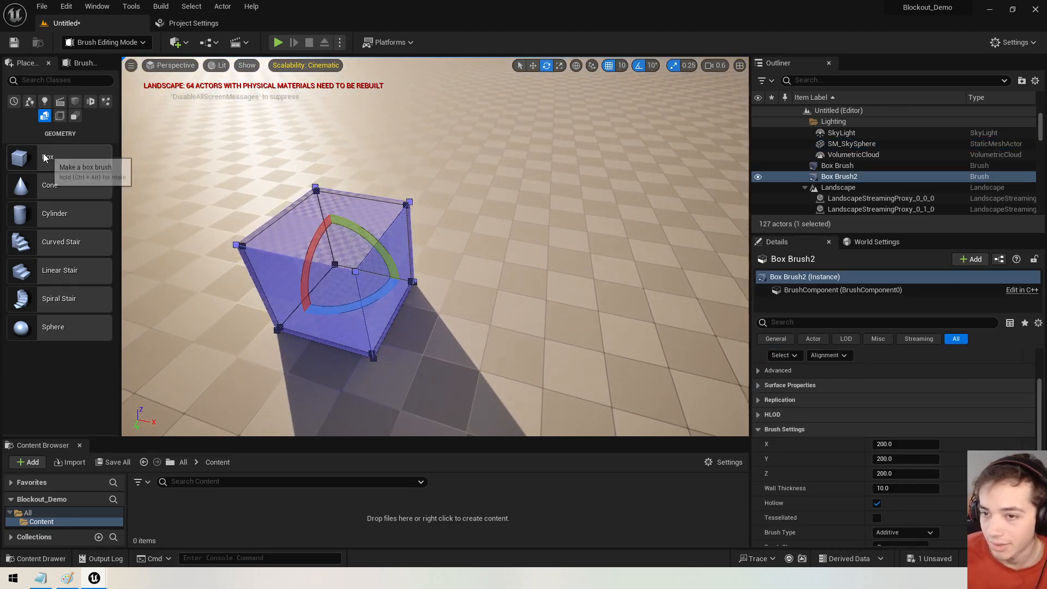
- Place another box brush beside the hollow one and set the position grid snap size to 100
drag(39, 162, 483, 236)
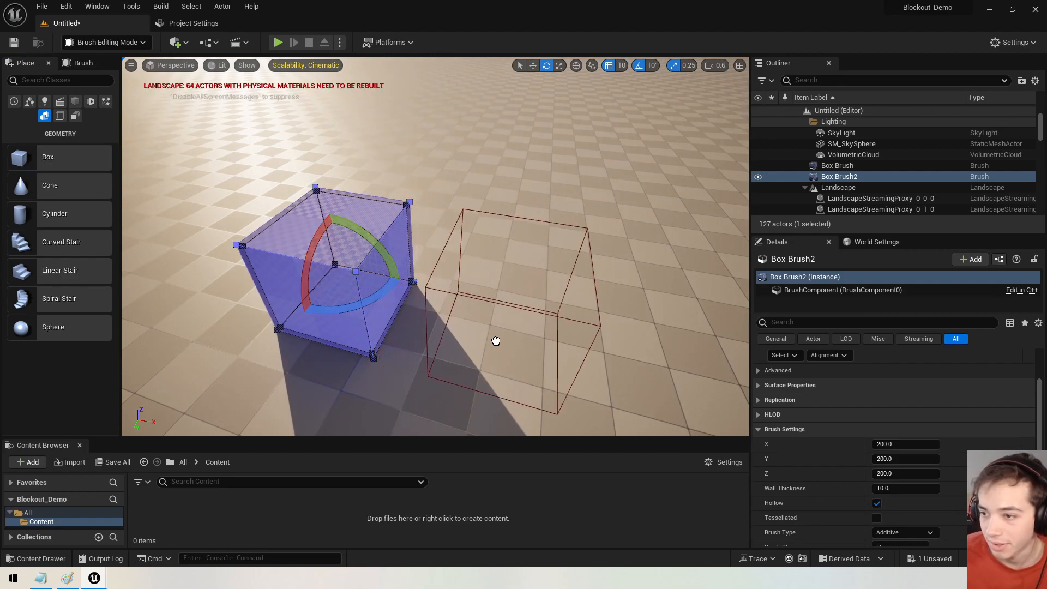
drag(497, 342, 497, 343)
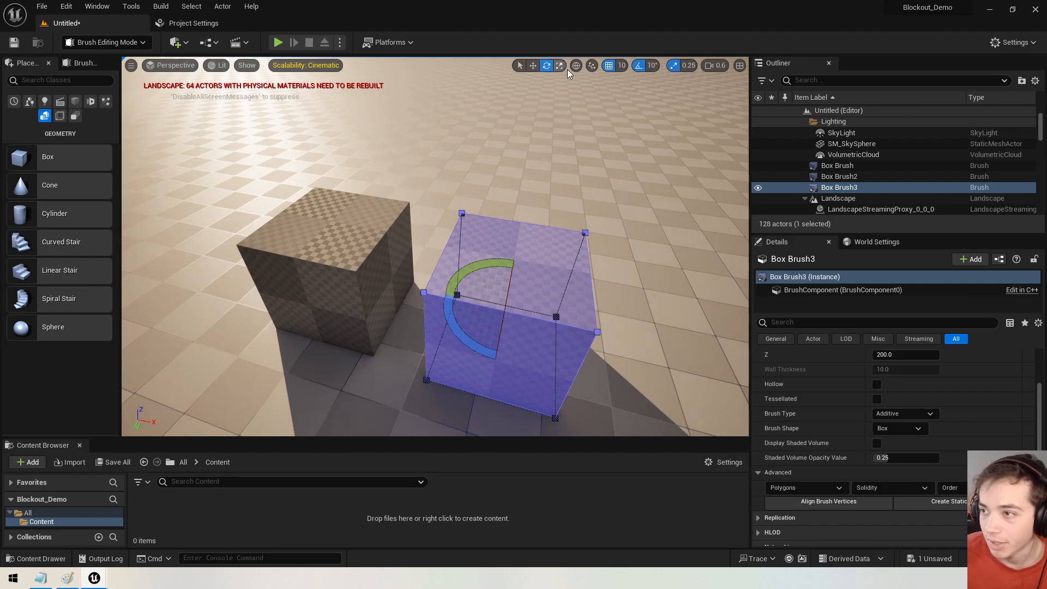
click(621, 65)
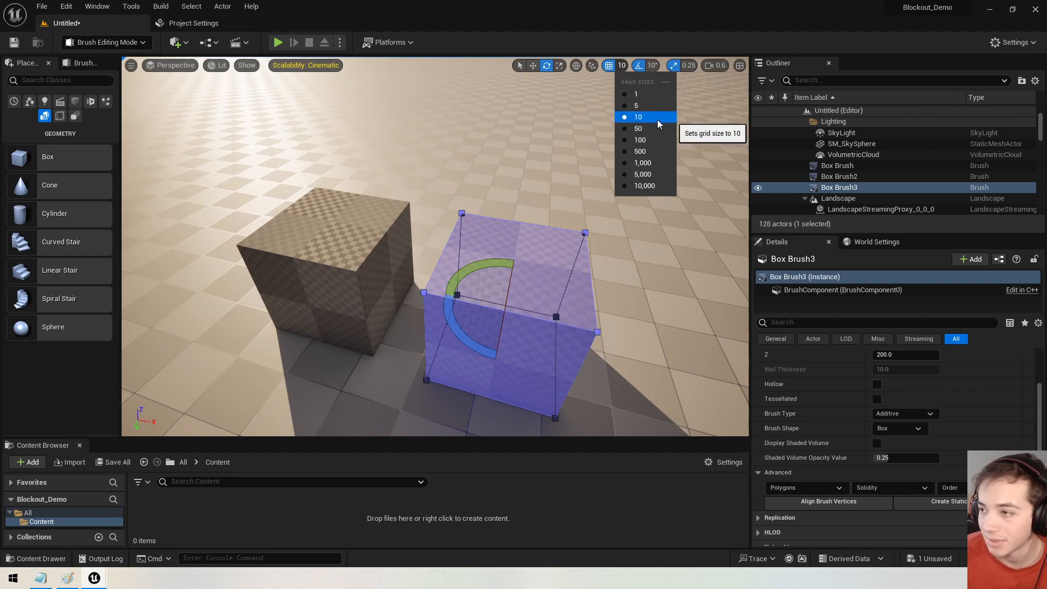
click(650, 139)
- Place one more box brush on open ground away from the others and select it from above
right_drag(435, 246, 461, 275)
drag(77, 160, 605, 210)
mouse_move(606, 210)
right_down()
mouse_move(663, 196)
mouse_move(578, 229)
mouse_move(725, 235)
right_up()
click(606, 210)
scroll(676, 232, down, 5)
mouse_move(528, 186)
right_down()
mouse_move(528, 204)
mouse_move(527, 186)
mouse_move(485, 201)
mouse_move(533, 81)
right_up()
scroll(525, 196, up, 4)
key(s)
click(482, 206)
key(s)
- Duplicate the newest box brush twice along one axis with 100-unit snapping to form a continuous row of boxes
click(530, 66)
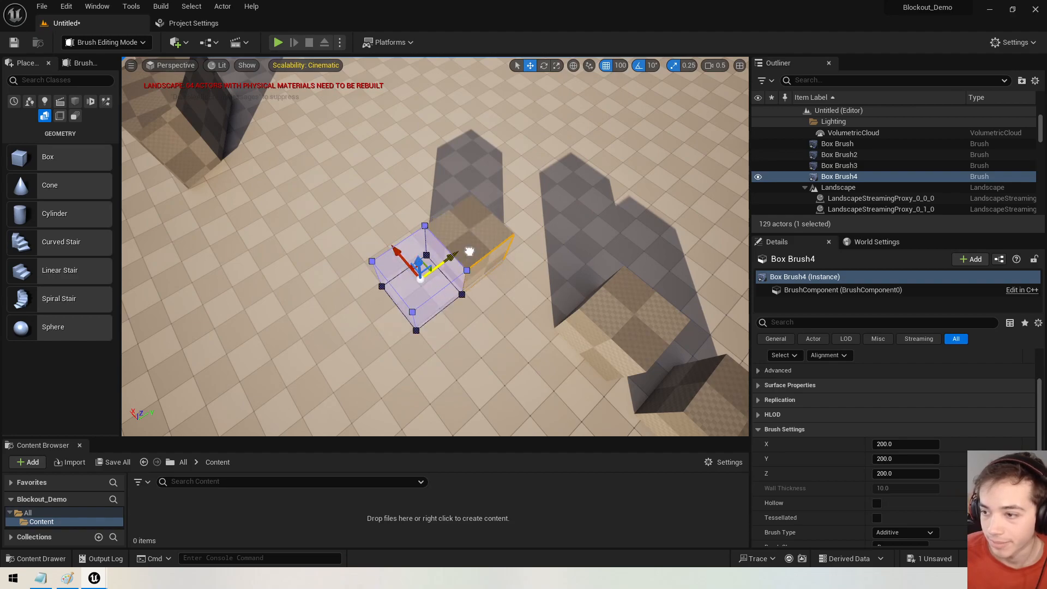
alt+drag(453, 257, 544, 195)
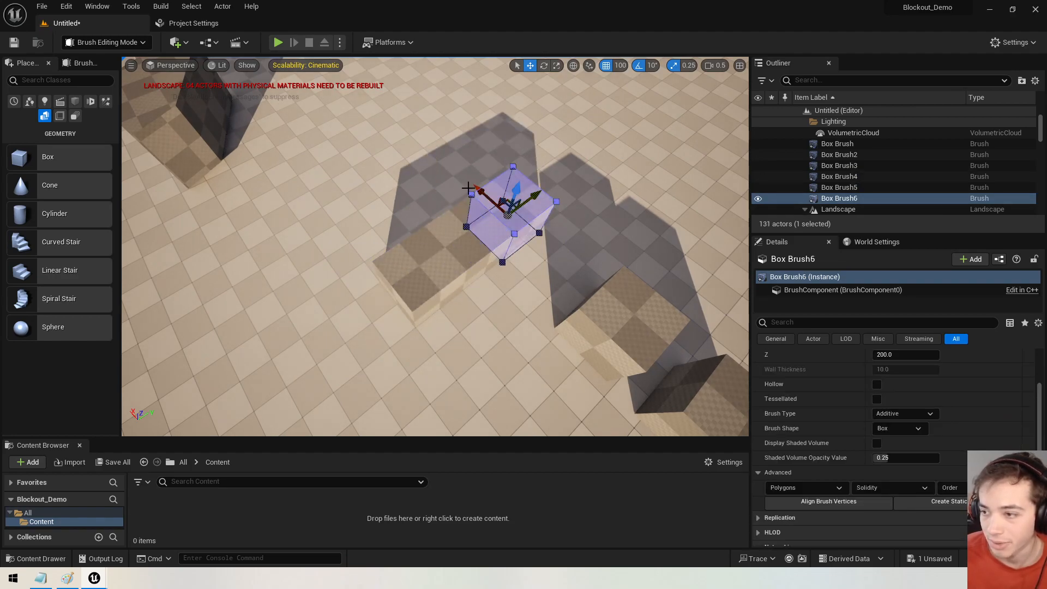
right_drag(516, 230, 419, 180)
mouse_move(591, 248)
right_down()
mouse_move(632, 256)
mouse_move(704, 229)
mouse_move(725, 235)
right_up()
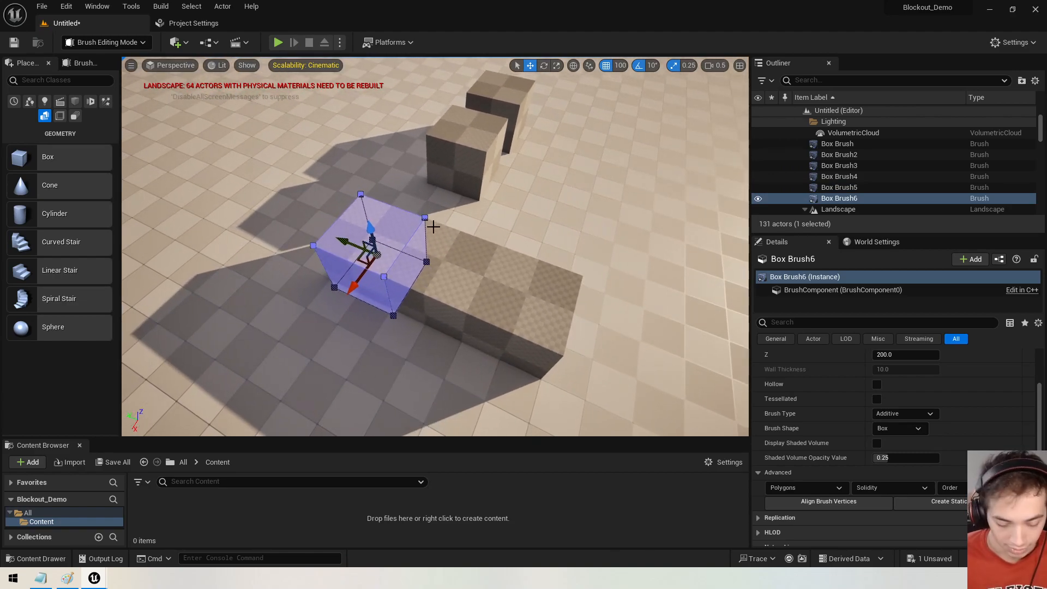
- Delete the two duplicated box brushes and select the original box
key(Delete)
click(434, 289)
key(Delete)
click(512, 331)
mouse_move(512, 338)
right_down()
mouse_move(605, 349)
mouse_move(565, 385)
mouse_move(483, 57)
right_up()
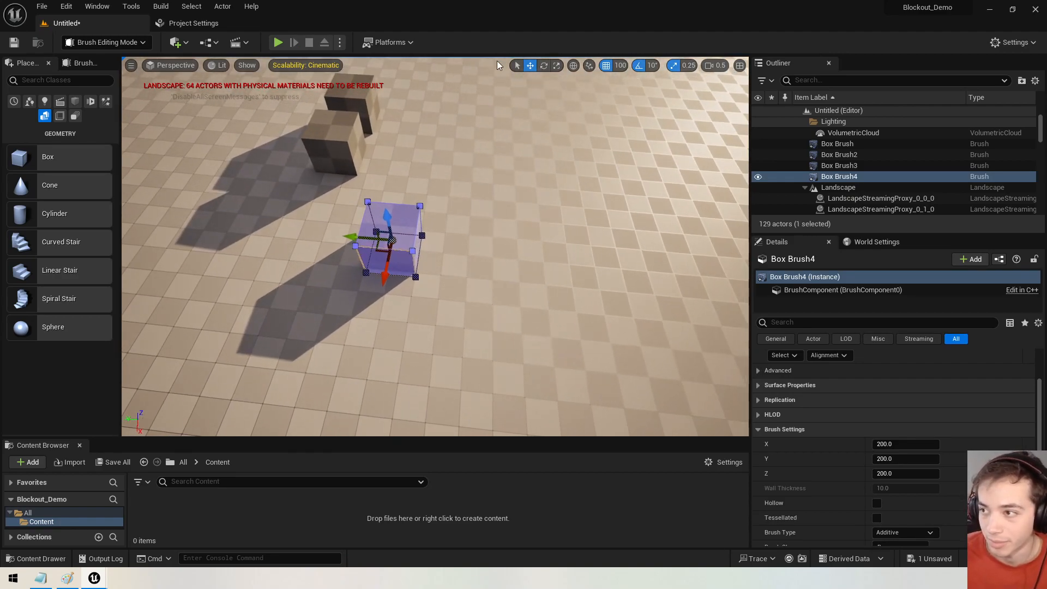
- Set the rotation snap to 45° and the scale snap to 1
click(653, 65)
click(674, 139)
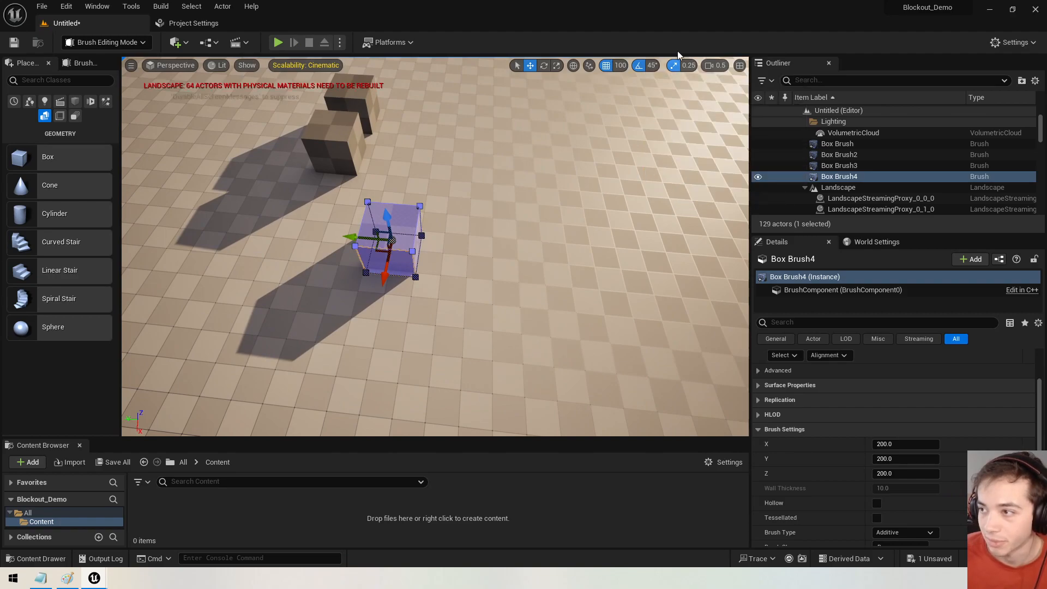
click(688, 65)
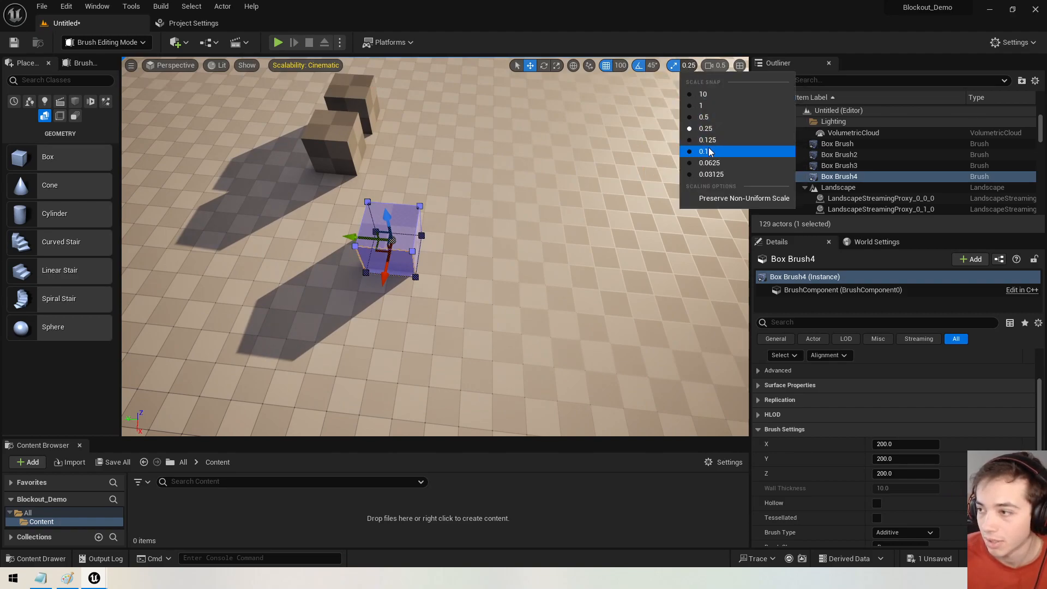
click(706, 106)
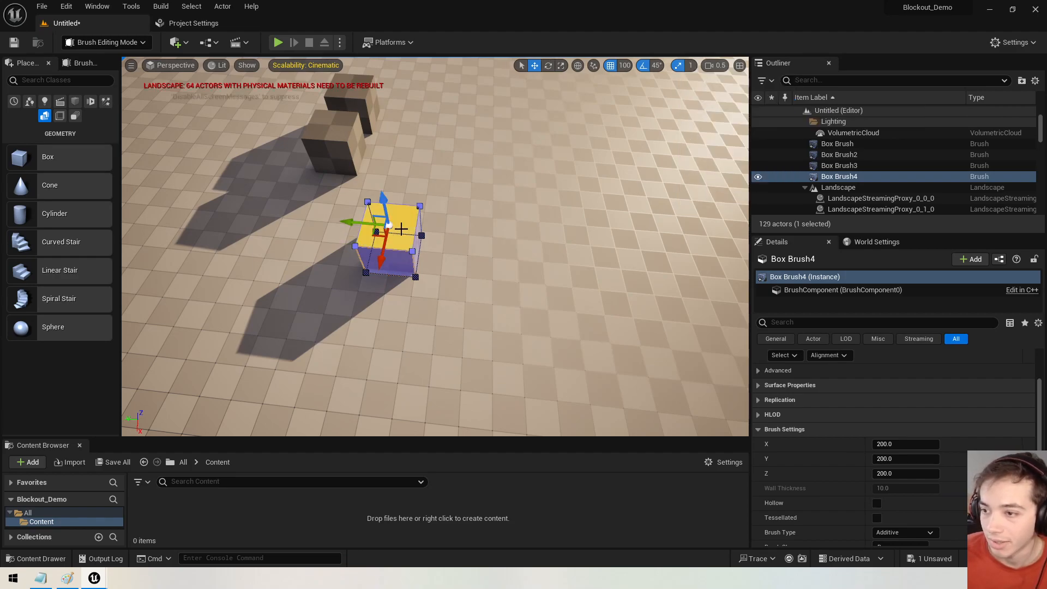
- Try scaling the top face of the selected box along one axis and undo the scaling
click(561, 65)
drag(352, 222, 387, 224)
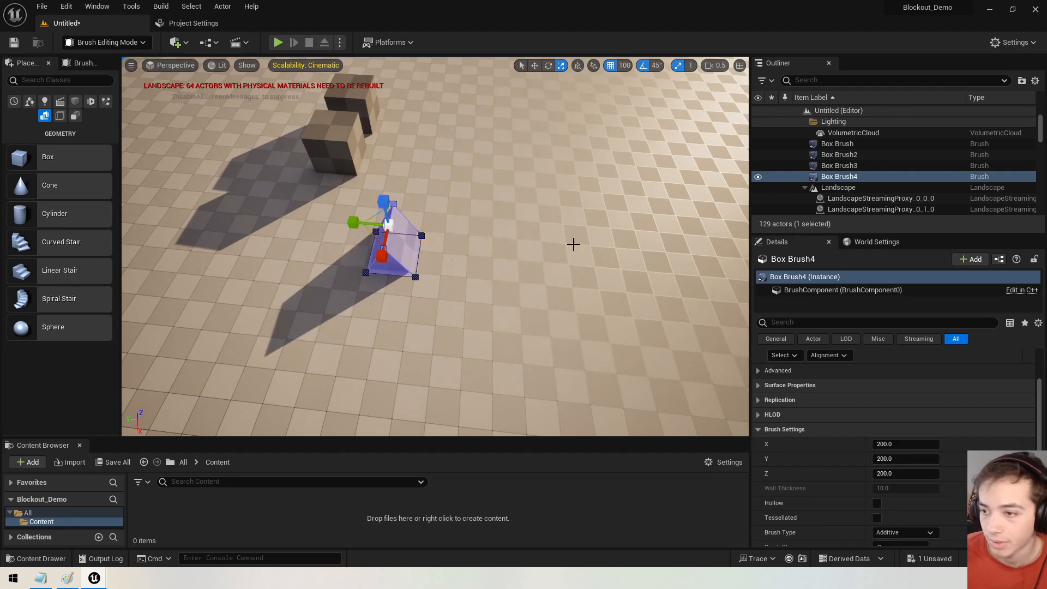
key(ctrl+z)
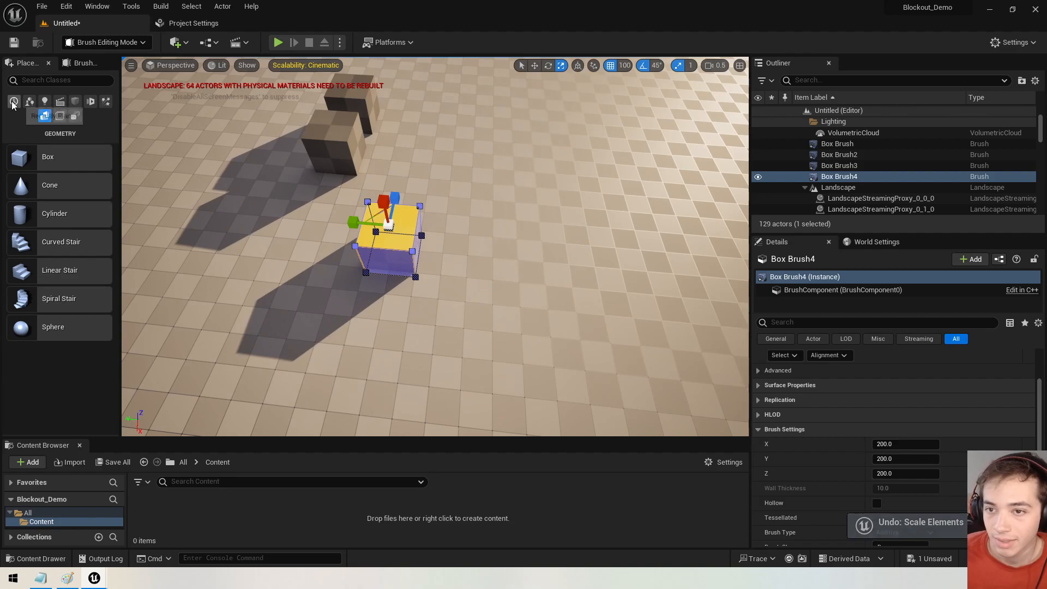
- Select one side face of the box and move it outward along its axis to stretch the box into a long bar
click(398, 251)
click(421, 238)
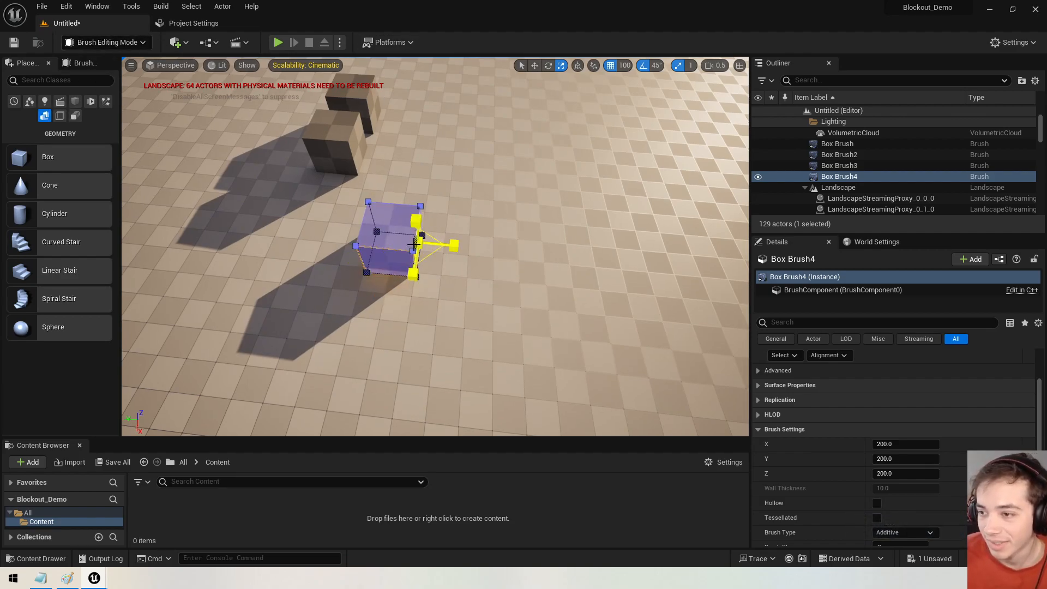
click(533, 66)
mouse_move(387, 238)
mouse_down()
mouse_move(708, 280)
mouse_move(602, 301)
mouse_up()
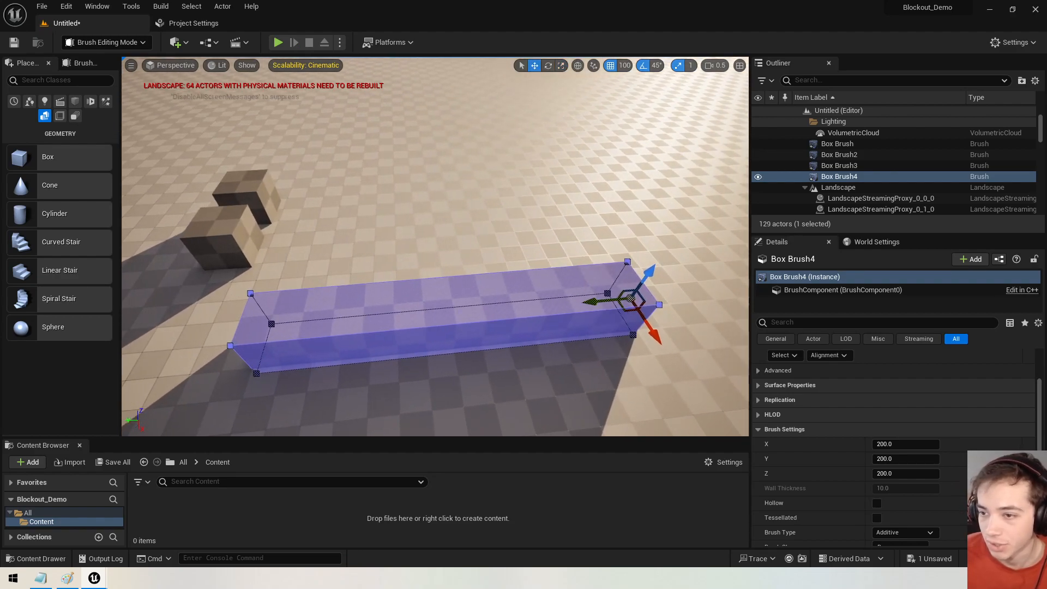
- Select the solid box beside the hollow box and set its Brush Type to Subtractive
click(243, 248)
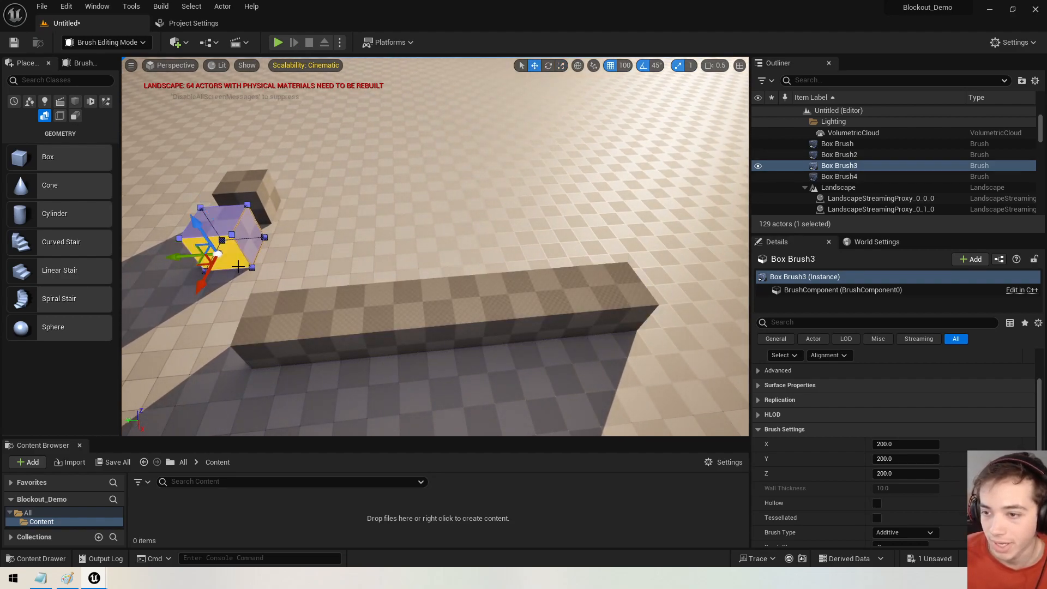
scroll(818, 392, down, 4)
click(897, 429)
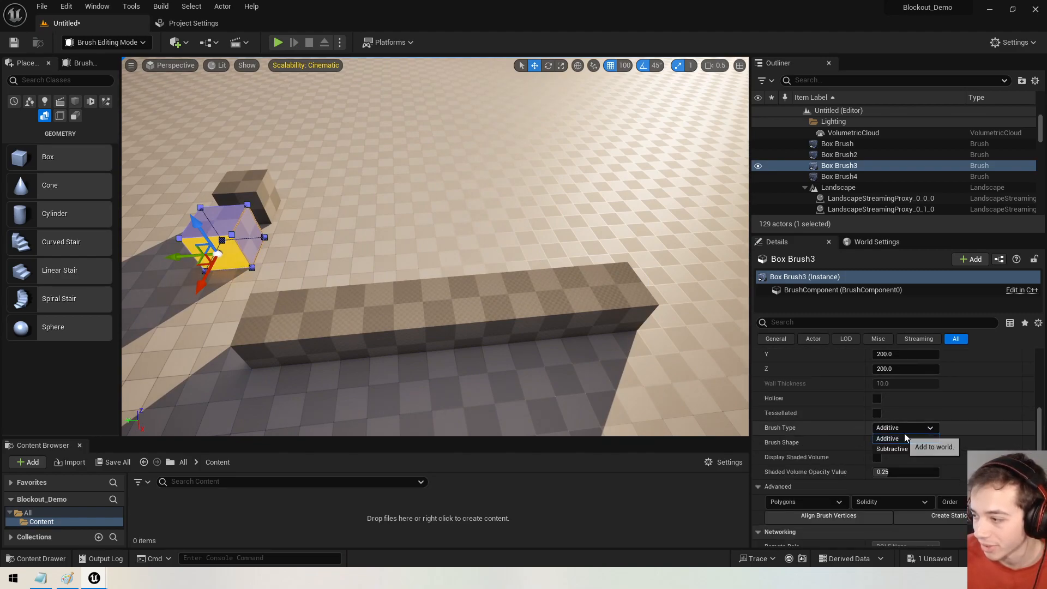
click(910, 448)
- Select a side face of the subtractive box and move it inward along its axis to make the brush narrower
click(238, 214)
right_drag(238, 215, 180, 193)
click(326, 264)
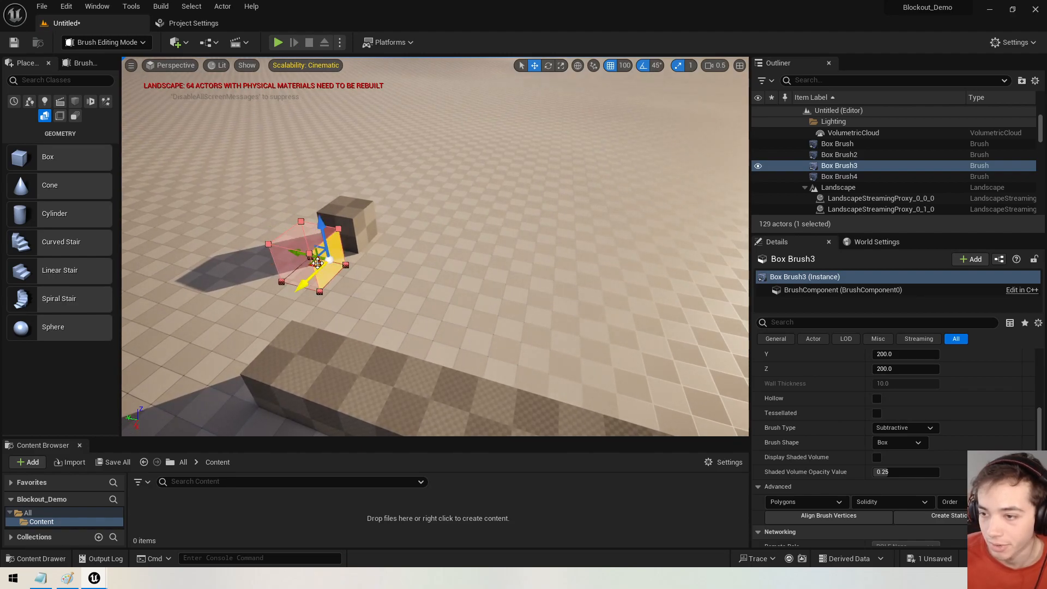
right_drag(326, 264, 304, 265)
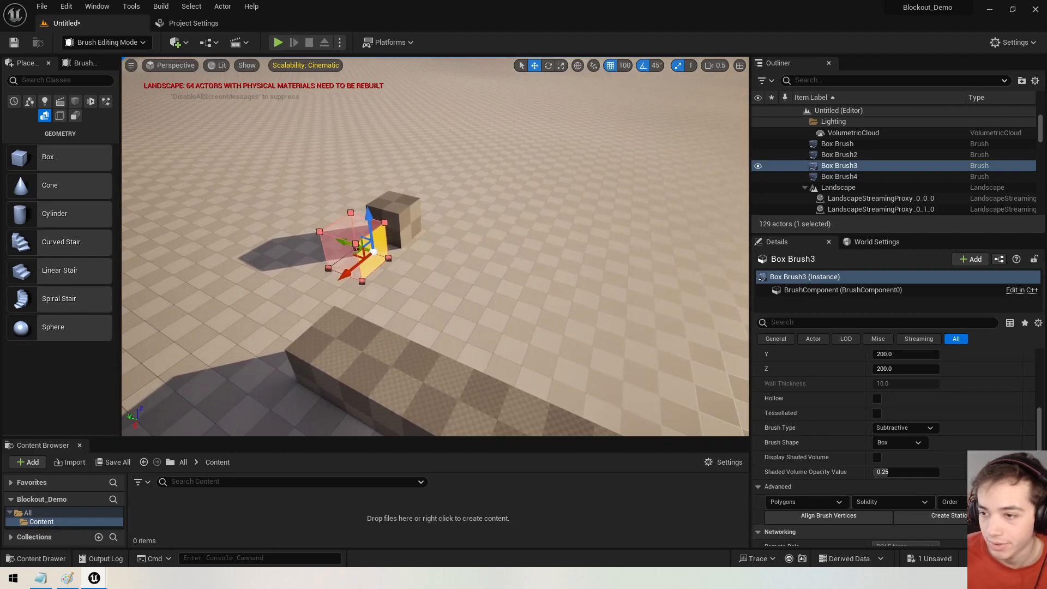
click(370, 244)
drag(344, 243, 324, 237)
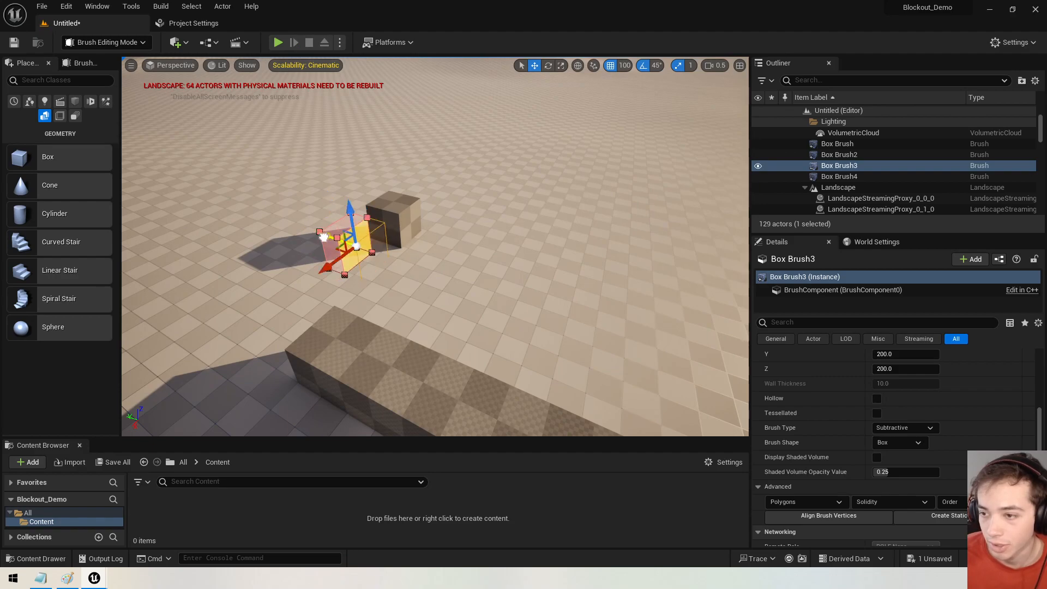
- Lower the top face of the subtractive brush and extend the brush into the hollow box to cut an opening at its base
mouse_move(394, 191)
right_down()
mouse_move(371, 174)
mouse_move(374, 201)
right_up()
key(w)
scroll(394, 192, up, 3)
click(397, 164)
drag(384, 140, 383, 177)
mouse_move(384, 177)
right_down()
mouse_move(352, 193)
mouse_move(329, 250)
mouse_move(479, 232)
mouse_move(507, 215)
mouse_move(507, 179)
mouse_move(578, 185)
mouse_move(540, 185)
mouse_move(508, 211)
right_up()
key(d)
key(w)
key(a)
key(s)
click(507, 214)
- Examine the opening in the hollow box from several angles, highlighting the subtractive brush and the hollow box brush in turn
key(q)
key(w)
key(s)
key(e)
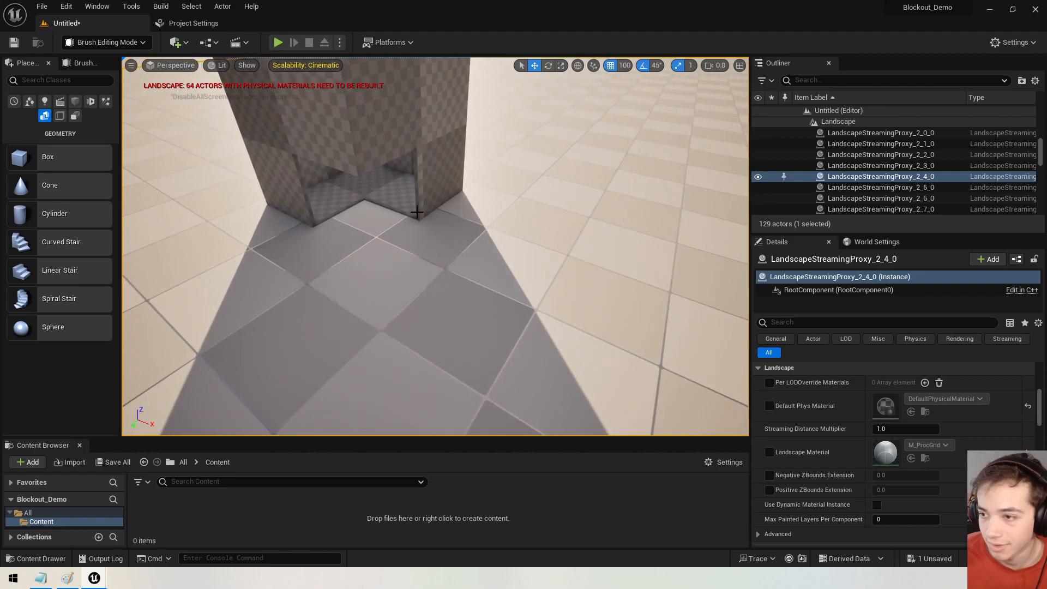
click(415, 210)
click(863, 177)
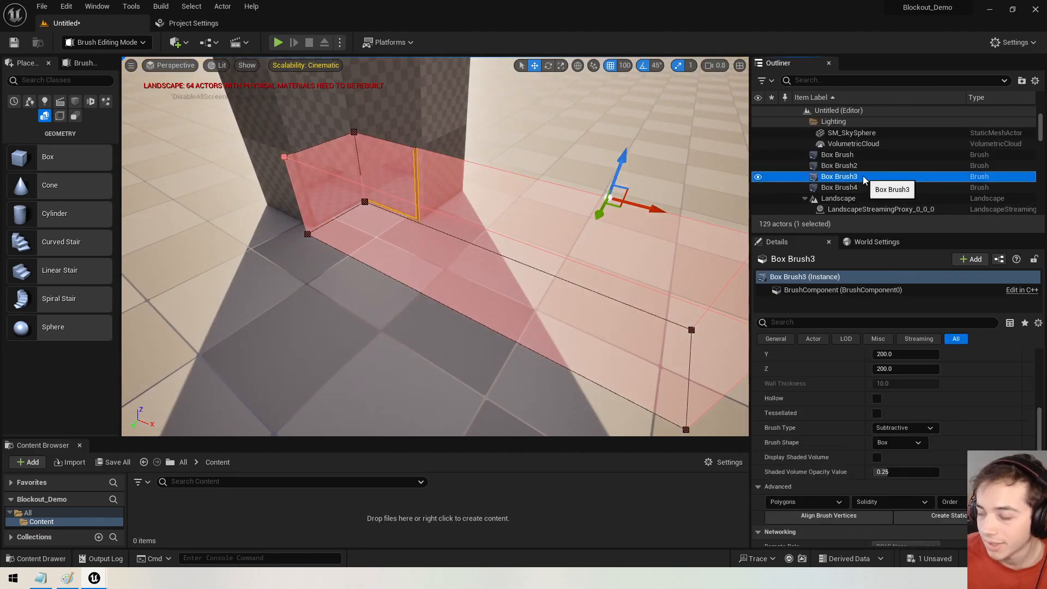
key(s)
right_drag(422, 165, 531, 131)
click(532, 131)
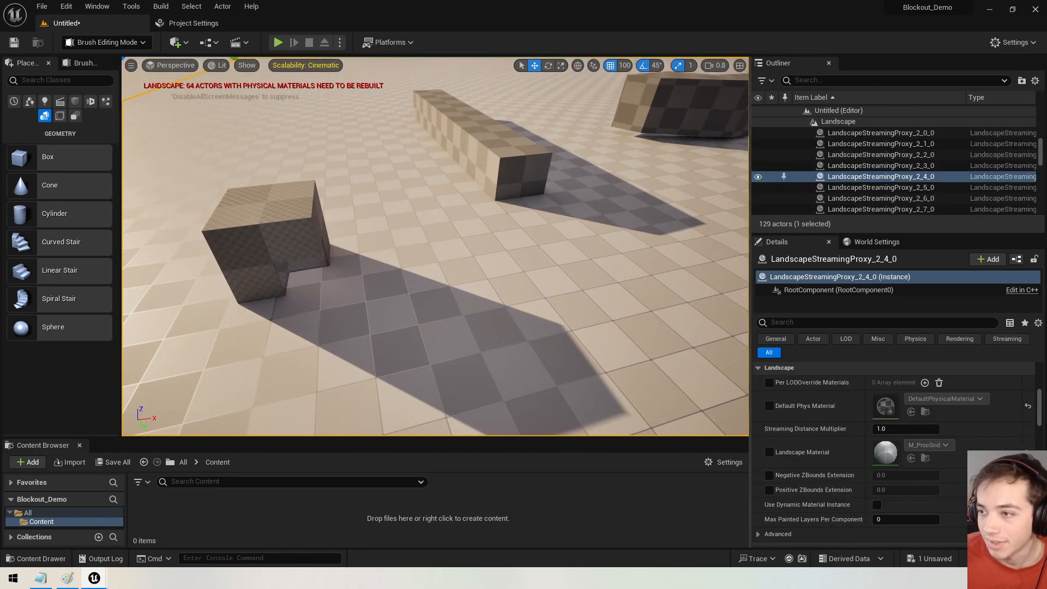
click(491, 163)
key(d)
mouse_move(480, 200)
right_down()
mouse_move(371, 199)
mouse_move(370, 229)
right_up()
click(514, 215)
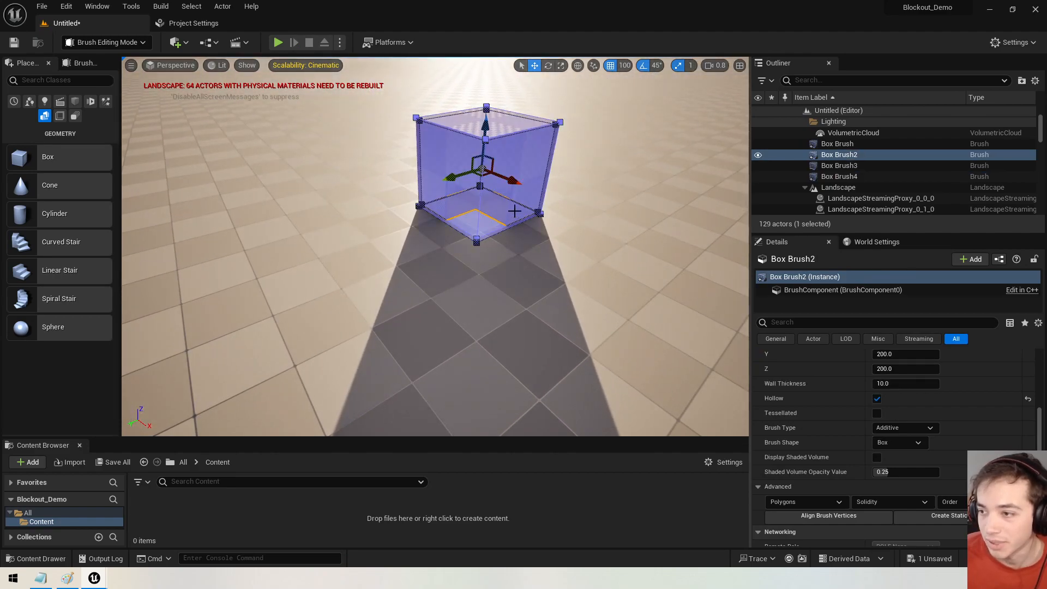
- Inspect how the subtractive brush passes through the hollow box, picking its individual faces and reviewing its geometry and brush settings
mouse_move(512, 203)
right_down()
mouse_move(567, 203)
mouse_move(578, 158)
mouse_move(611, 158)
mouse_move(512, 251)
mouse_move(676, 240)
right_up()
key(a)
click(512, 204)
key(w)
key(a)
click(512, 240)
scroll(836, 426, down, 3)
scroll(792, 450, up, 4)
scroll(793, 450, up, 3)
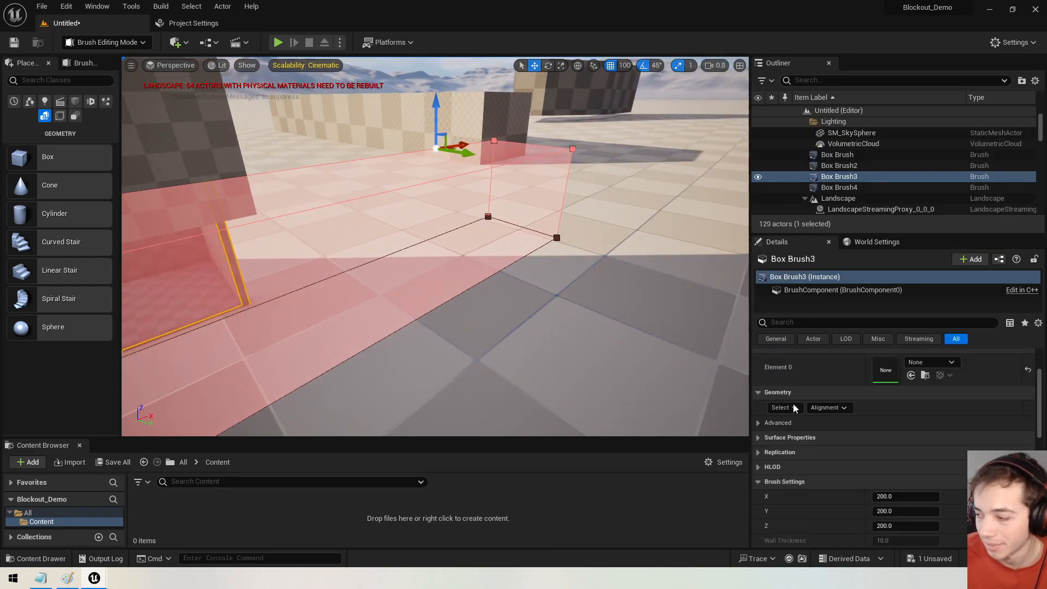
mouse_move(252, 175)
right_down()
mouse_move(229, 175)
mouse_move(272, 175)
mouse_move(256, 175)
mouse_move(306, 194)
mouse_move(390, 180)
right_up()
click(306, 195)
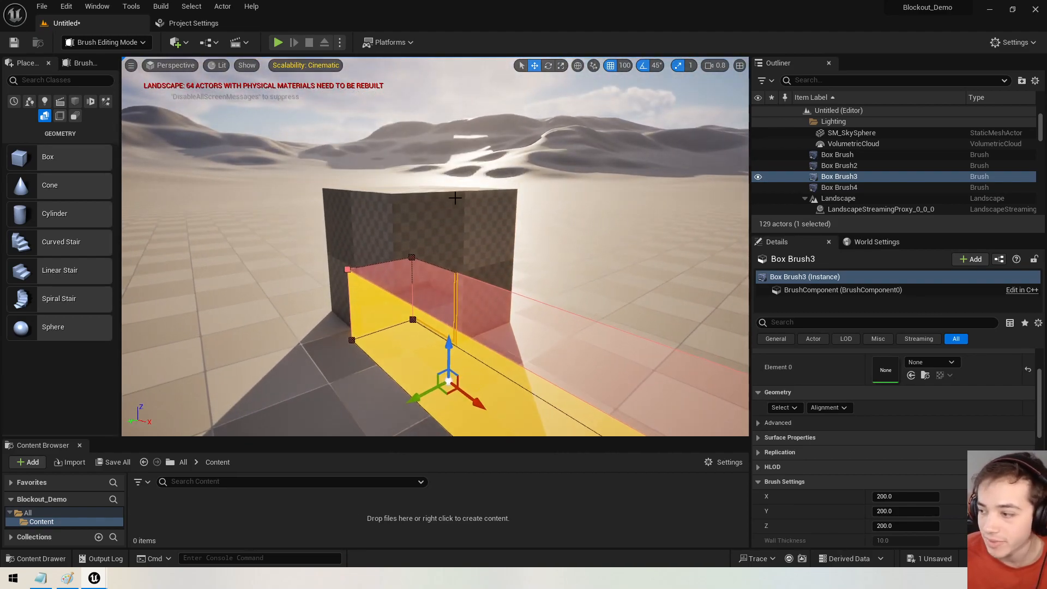
scroll(839, 390, up, 2)
mouse_move(386, 244)
right_down()
mouse_move(386, 268)
mouse_move(502, 291)
right_up()
click(434, 271)
scroll(859, 403, down, 3)
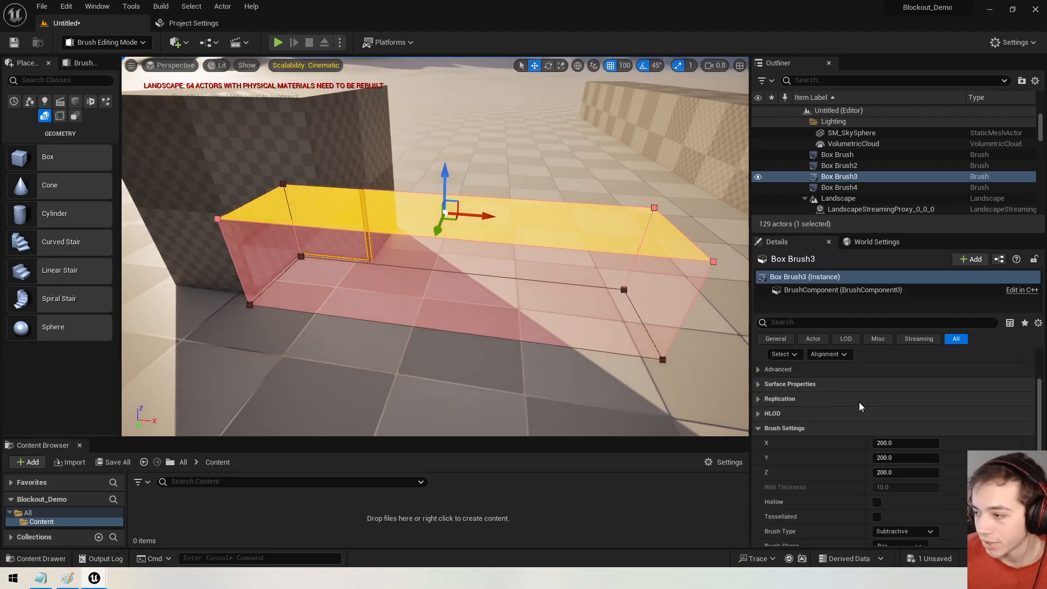
click(423, 263)
scroll(884, 402, up, 3)
scroll(885, 402, down, 3)
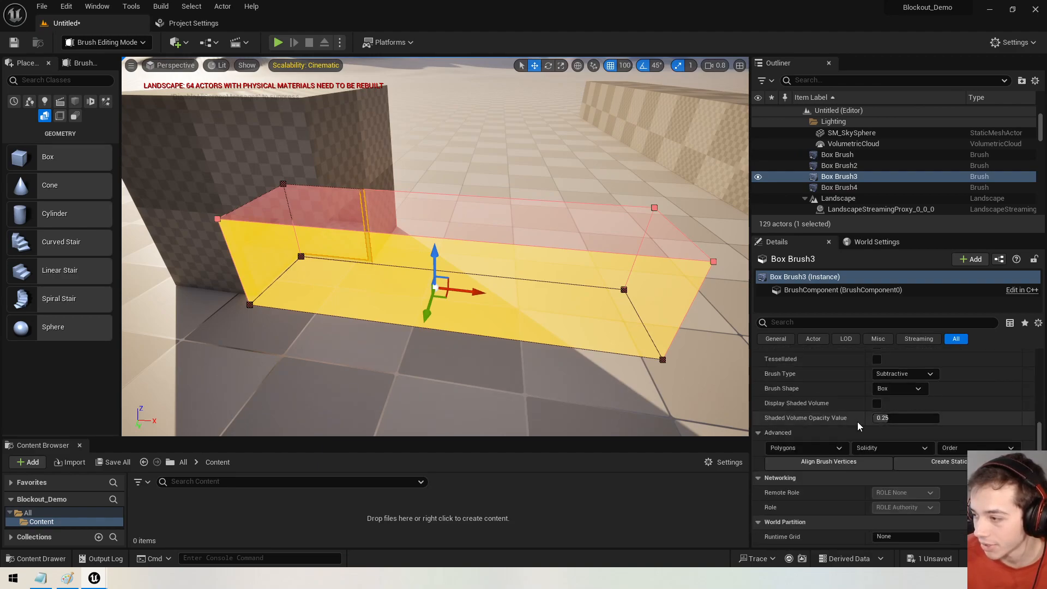
- Select the hollow box, Box Brush2, and set its Brush Type to Subtractive
click(892, 374)
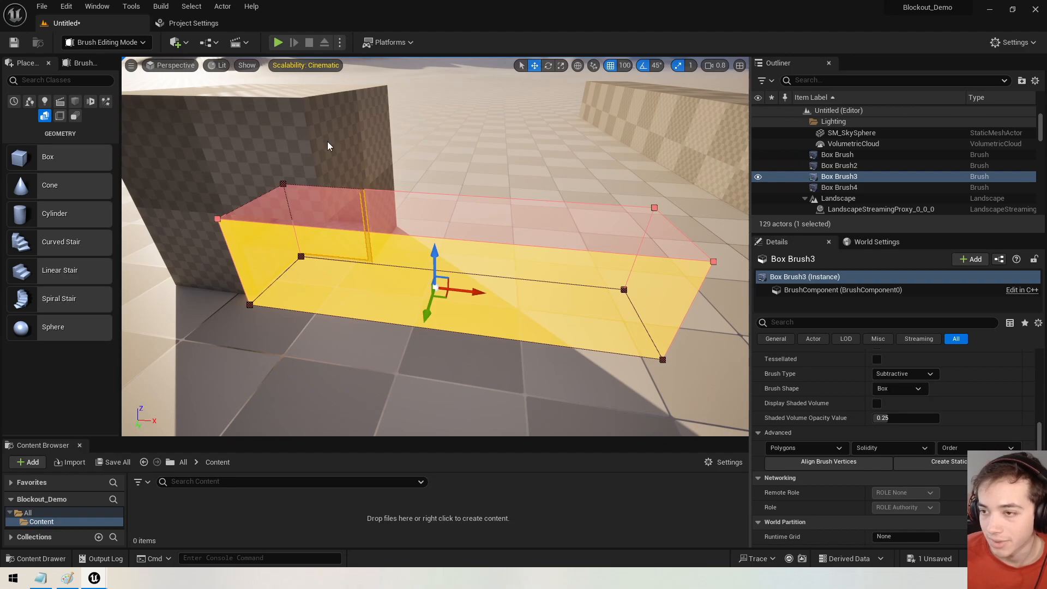
click(340, 143)
click(903, 373)
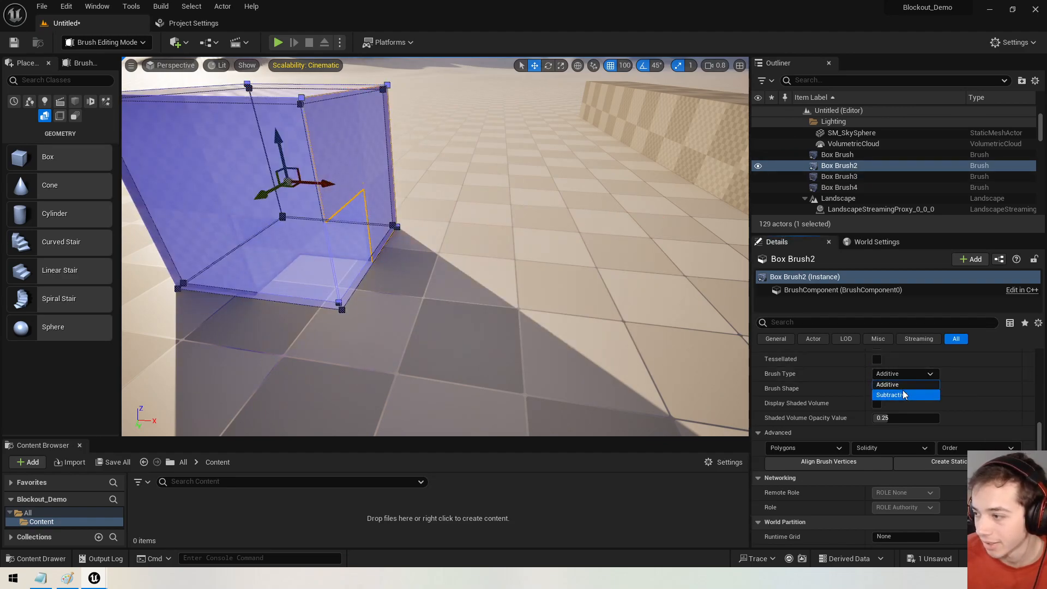
click(905, 395)
click(347, 252)
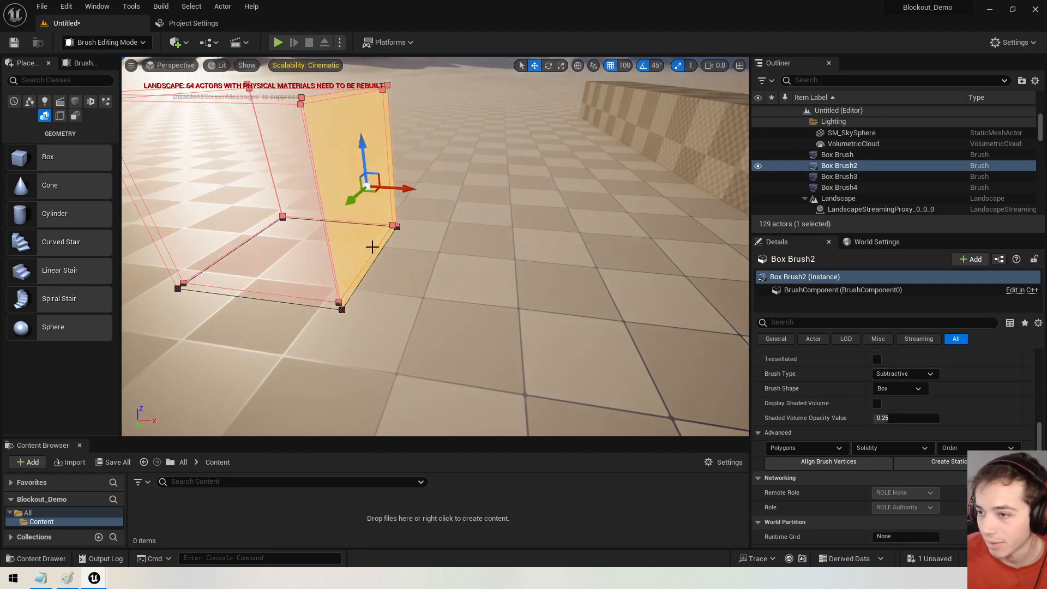
- Select the long low brush, Box Brush3, and set its Brush Type to Additive
click(838, 176)
scroll(893, 439, up, 6)
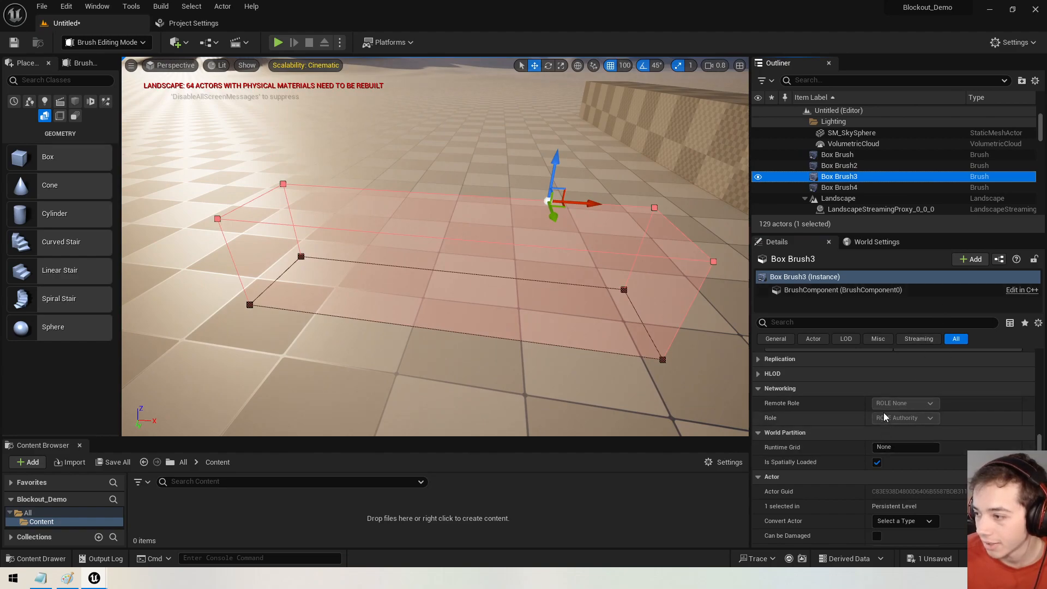
click(894, 415)
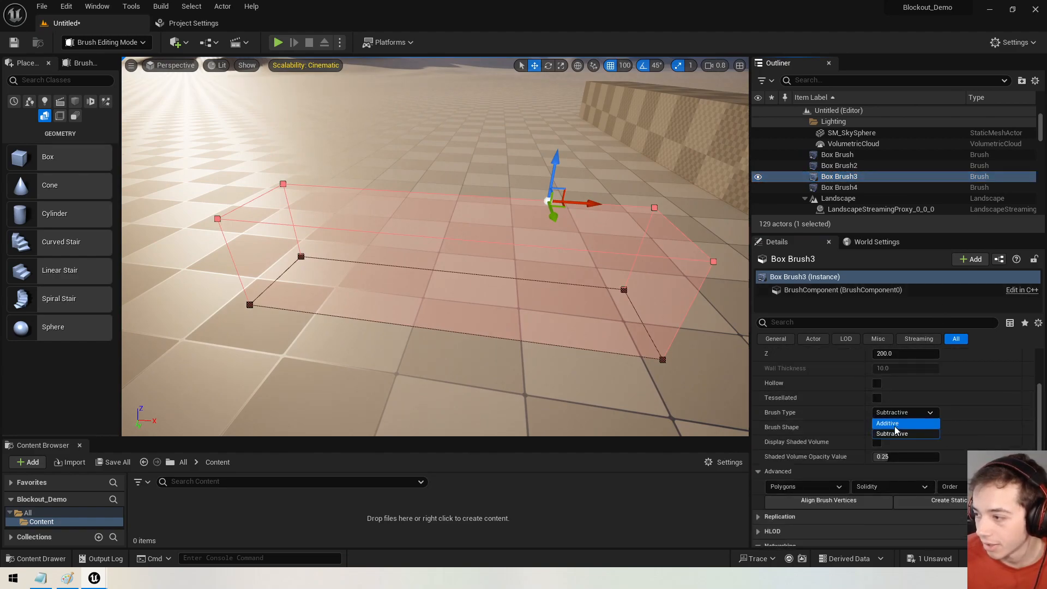
click(894, 428)
click(260, 127)
click(283, 196)
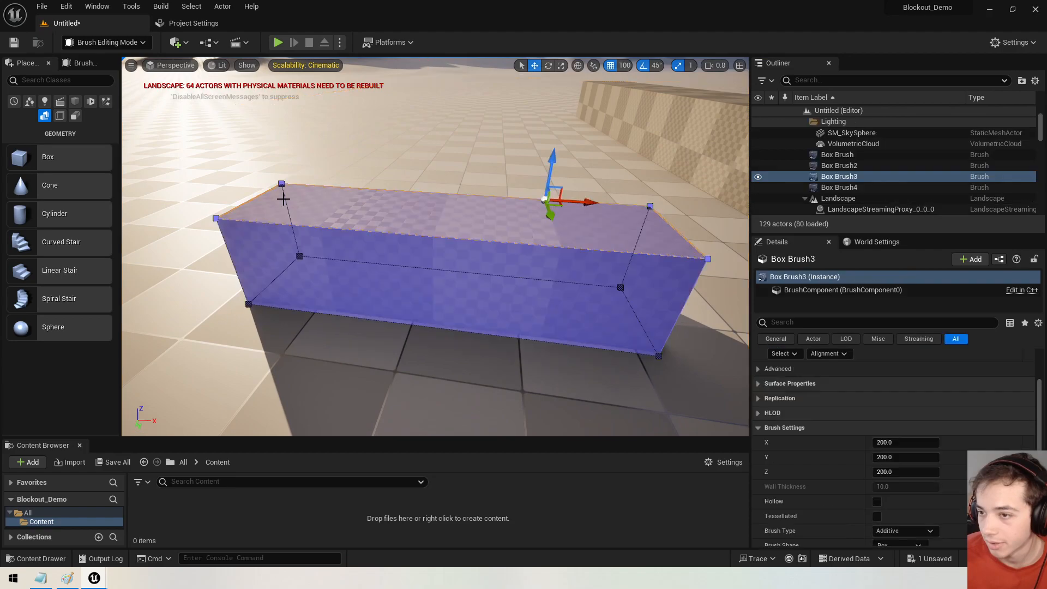
- Examine from several angles where the subtractive hollow box overlaps the additive bar
click(858, 166)
key(f)
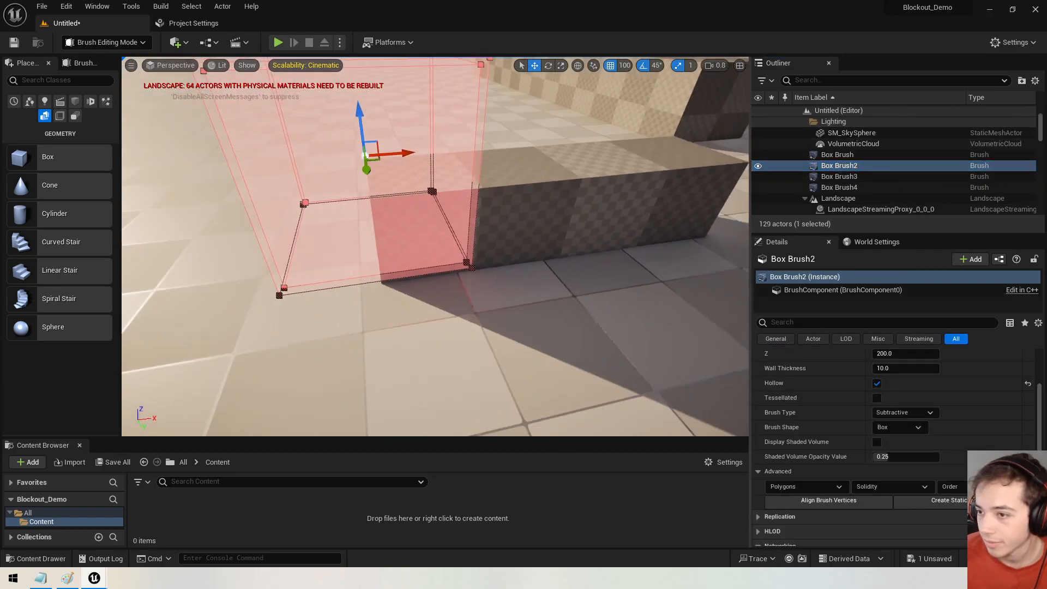
mouse_move(436, 249)
right_down()
mouse_move(349, 234)
mouse_move(289, 192)
right_up()
click(289, 191)
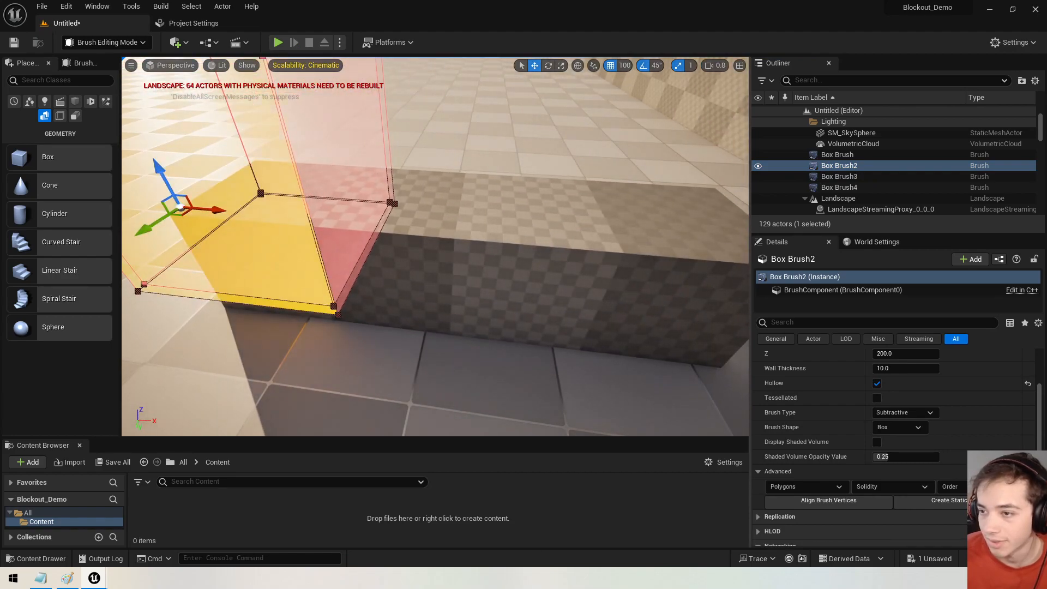
click(397, 171)
drag(435, 169, 511, 172)
click(477, 206)
mouse_move(477, 205)
right_down()
mouse_move(447, 240)
mouse_move(414, 229)
mouse_move(477, 206)
mouse_move(508, 221)
right_up()
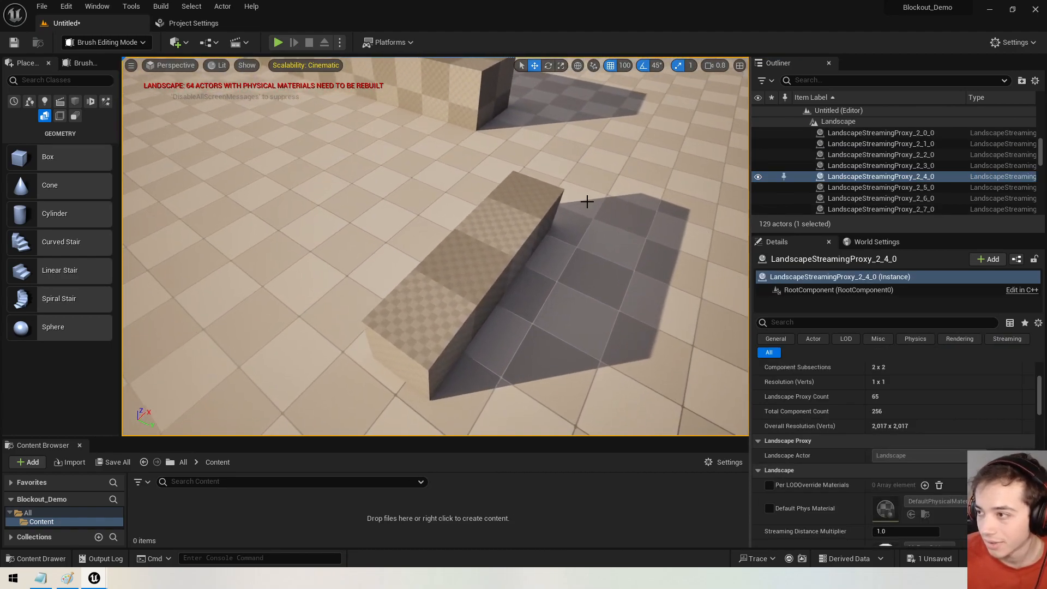
scroll(823, 162, up, 4)
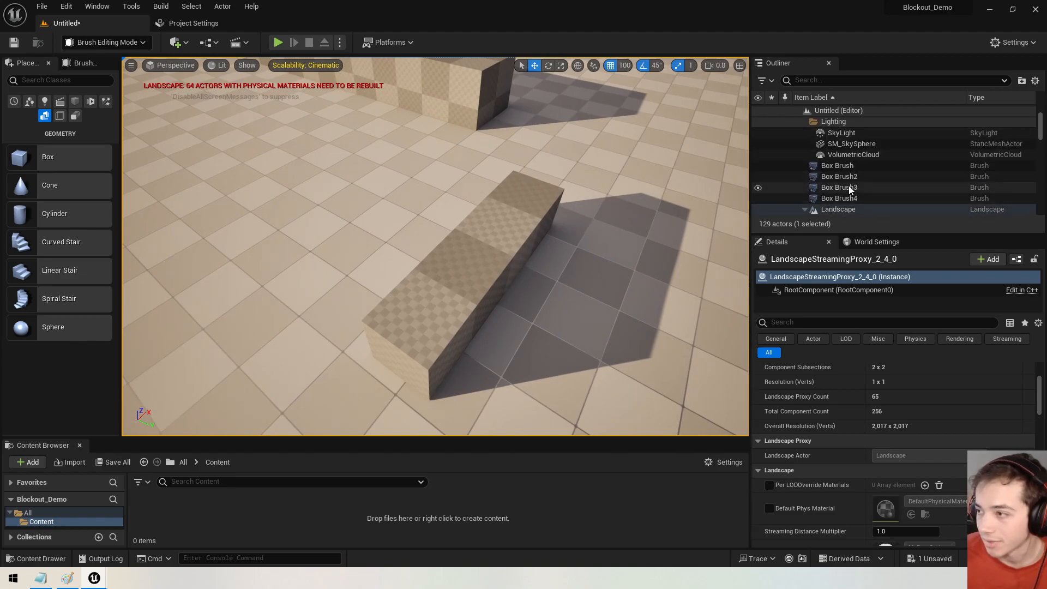
mouse_move(435, 246)
right_down()
mouse_move(453, 272)
mouse_move(403, 207)
mouse_move(393, 273)
mouse_move(414, 256)
right_up()
scroll(392, 273, down, 4)
click(486, 212)
mouse_move(486, 201)
right_down()
mouse_move(486, 212)
mouse_move(458, 174)
mouse_move(486, 212)
right_up()
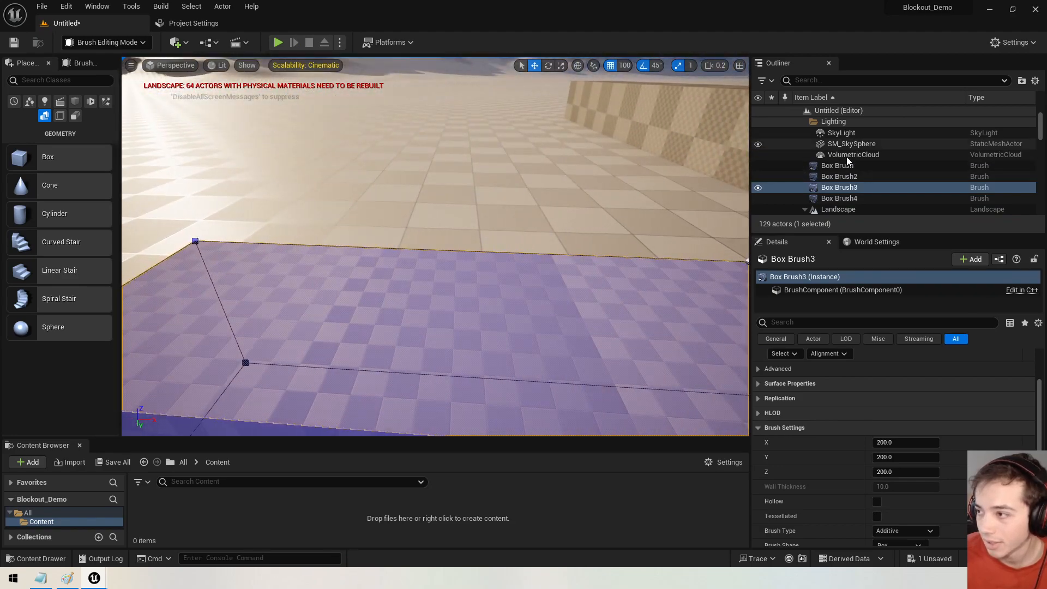
- Select Box Brush2 and turn off its Hollow option so it is a solid subtractive box
click(839, 176)
mouse_move(566, 187)
right_down()
mouse_move(566, 229)
mouse_move(518, 257)
mouse_move(491, 229)
mouse_move(524, 218)
mouse_move(589, 251)
mouse_move(632, 202)
right_up()
scroll(518, 257, up, 3)
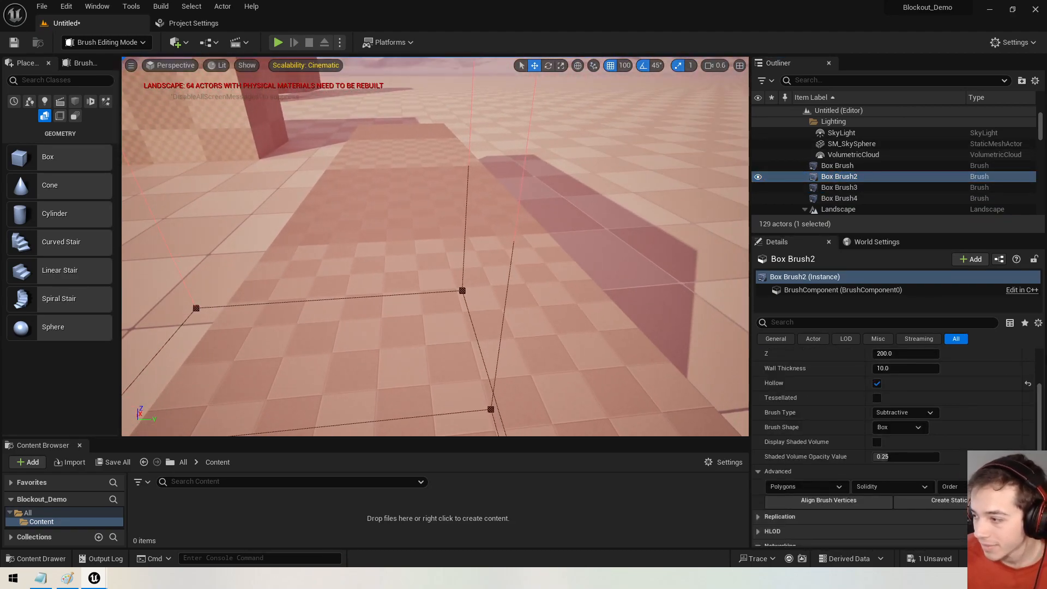
click(876, 383)
right_drag(436, 246, 393, 224)
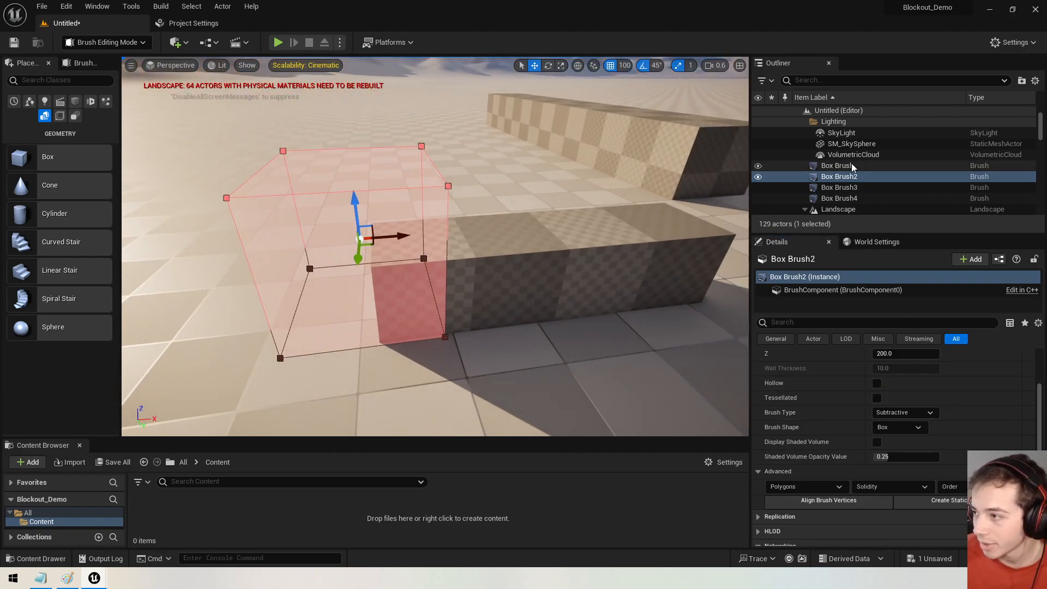
- Review the remaining settings of Box Brush2 and collapse its World Partition, Actor and Networking categories
scroll(868, 423, up, 2)
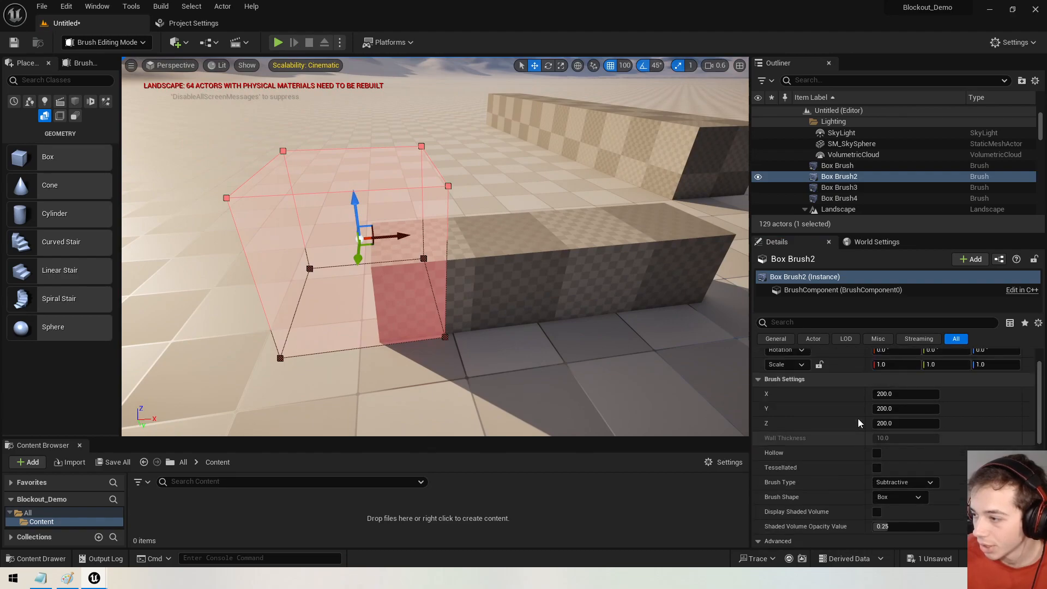
scroll(845, 423, down, 5)
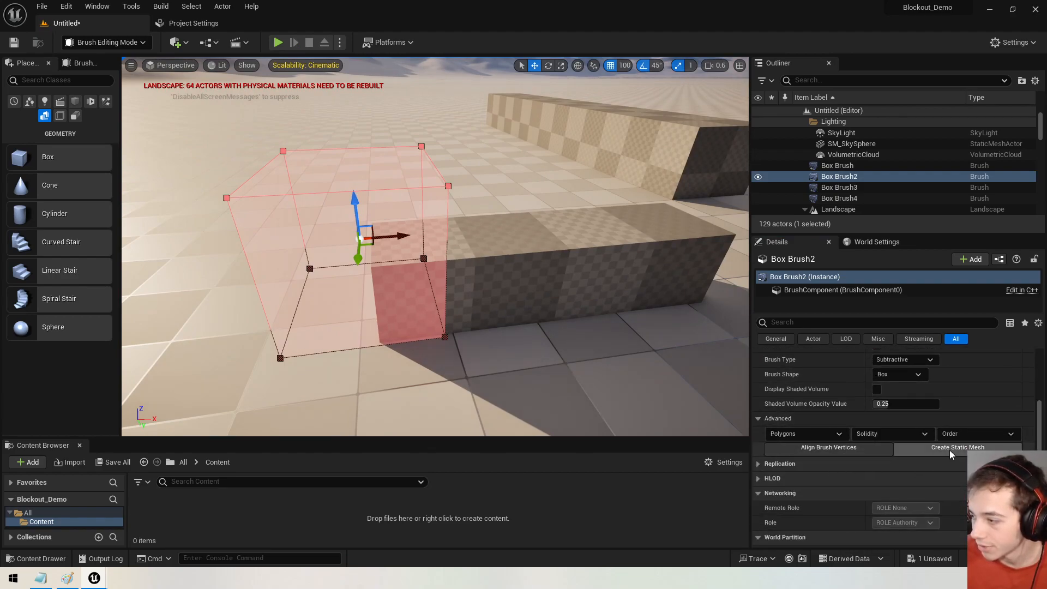
scroll(829, 479, down, 7)
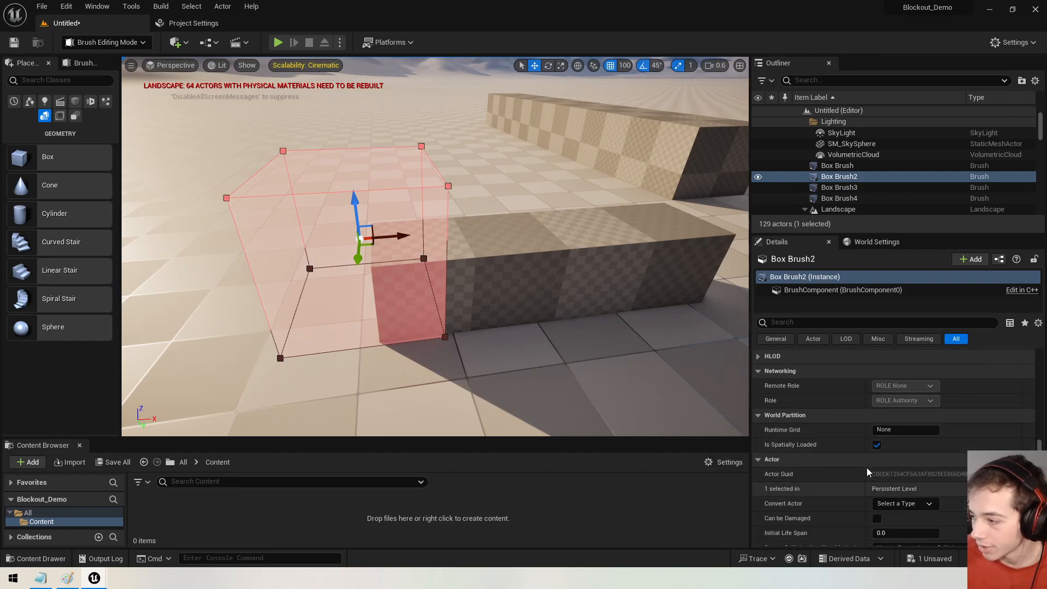
click(780, 417)
click(774, 428)
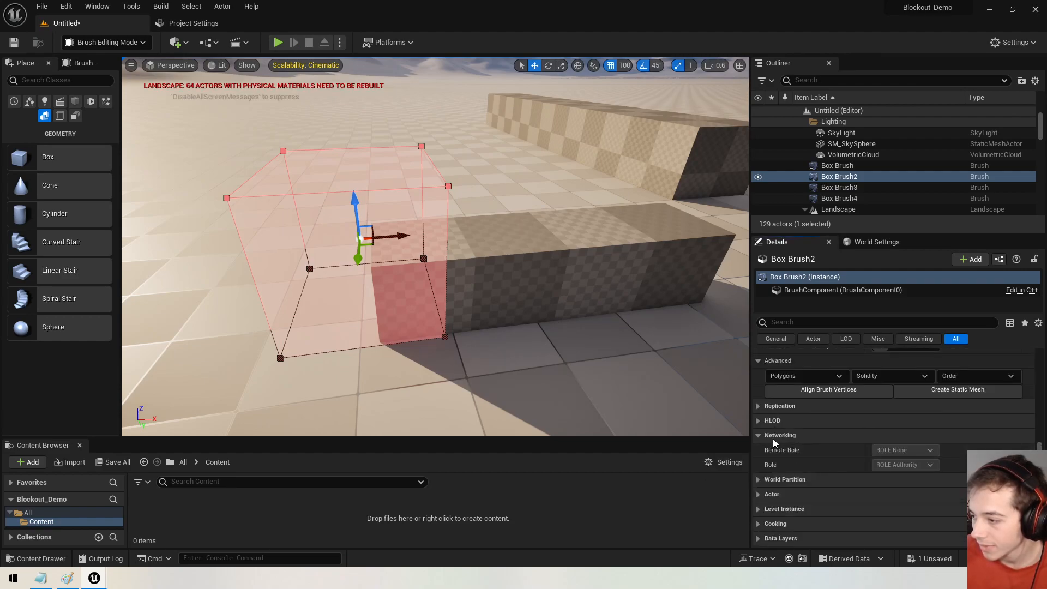
click(773, 437)
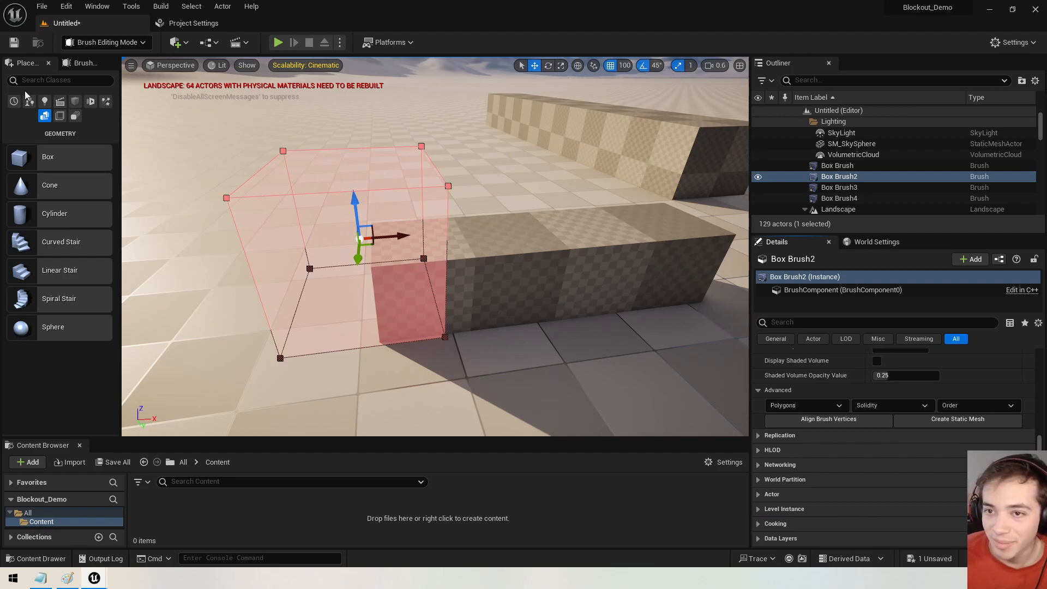
- Switch the editor from Brush Editing to Selection mode
click(76, 63)
click(27, 63)
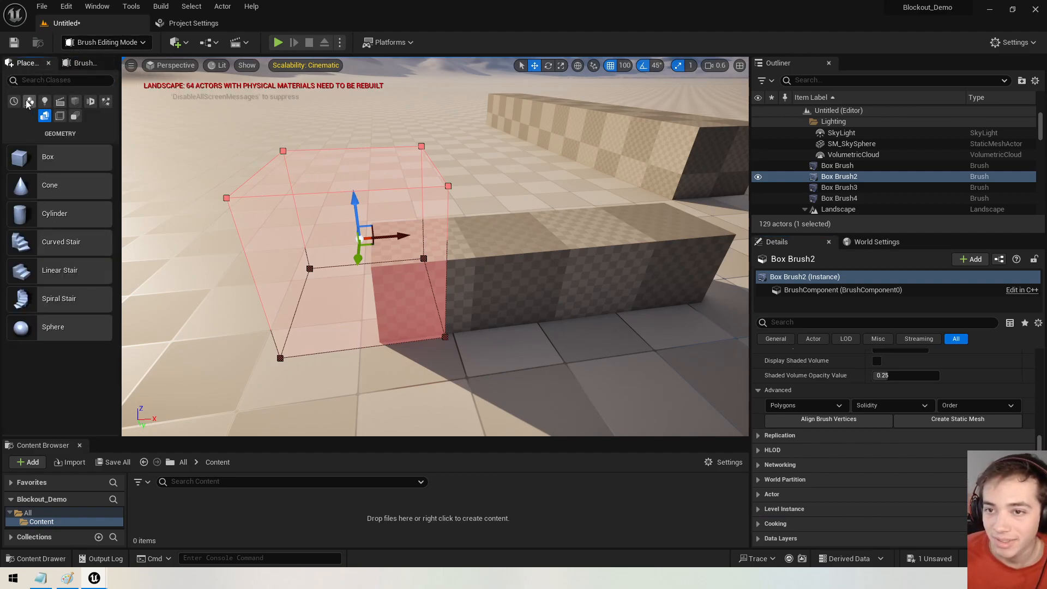
click(121, 43)
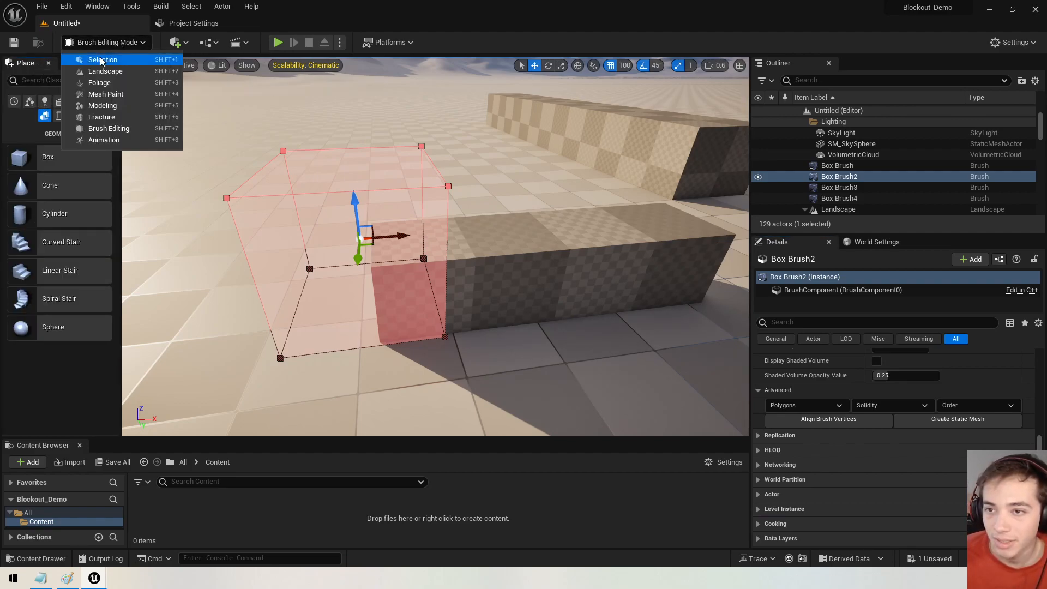
click(109, 60)
- Select the subtractive Box Brush2 and move it further over the near end of the long box brush
click(401, 228)
click(369, 206)
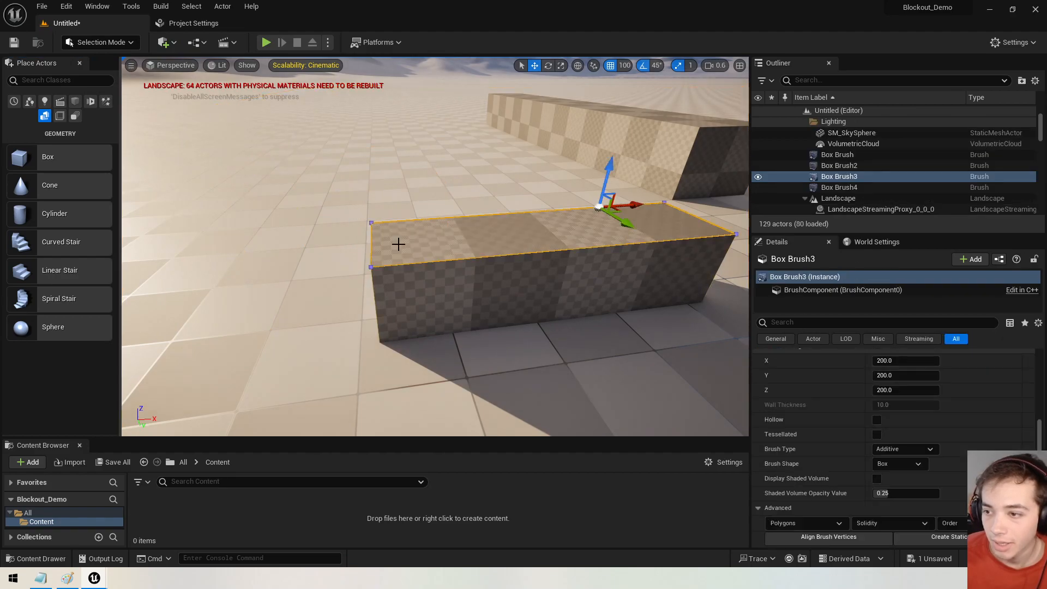
drag(409, 232, 429, 235)
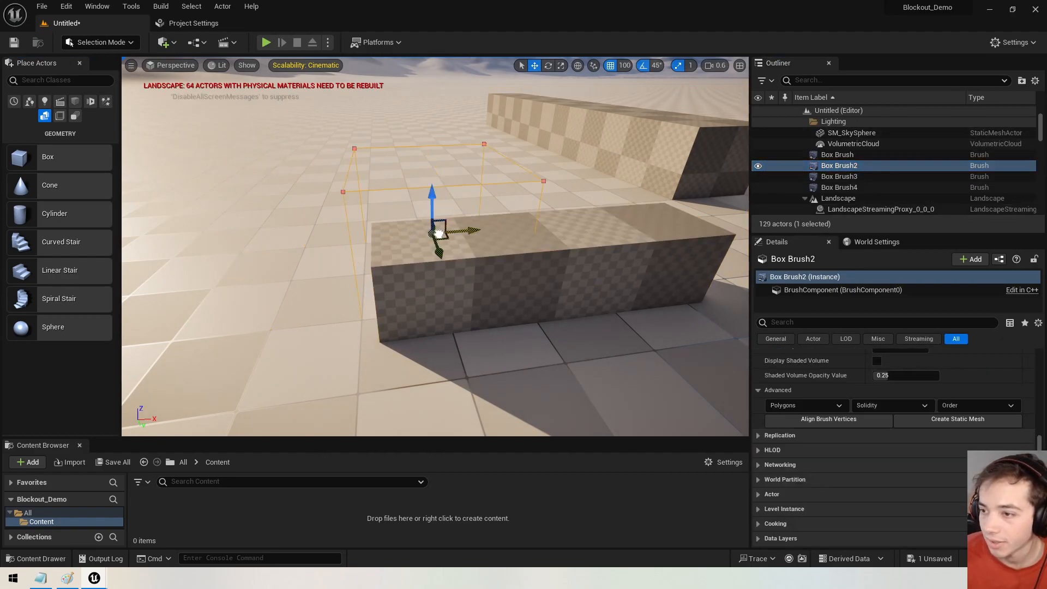
right_drag(460, 186, 393, 224)
scroll(932, 395, up, 2)
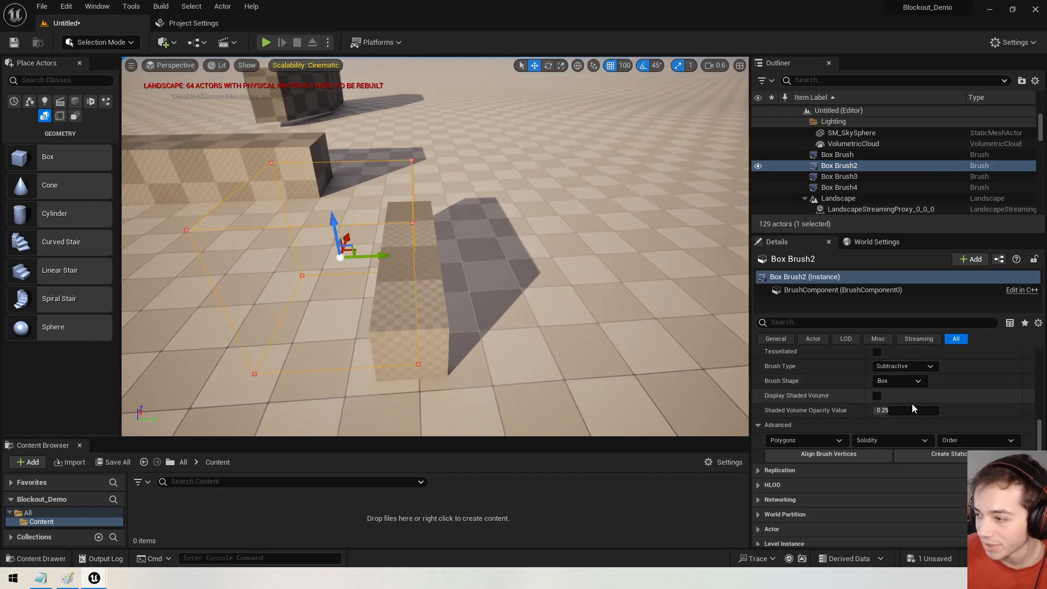
- Examine the Solidity, Polygons and Order options in the advanced brush settings of Box Brush2
click(889, 440)
click(872, 456)
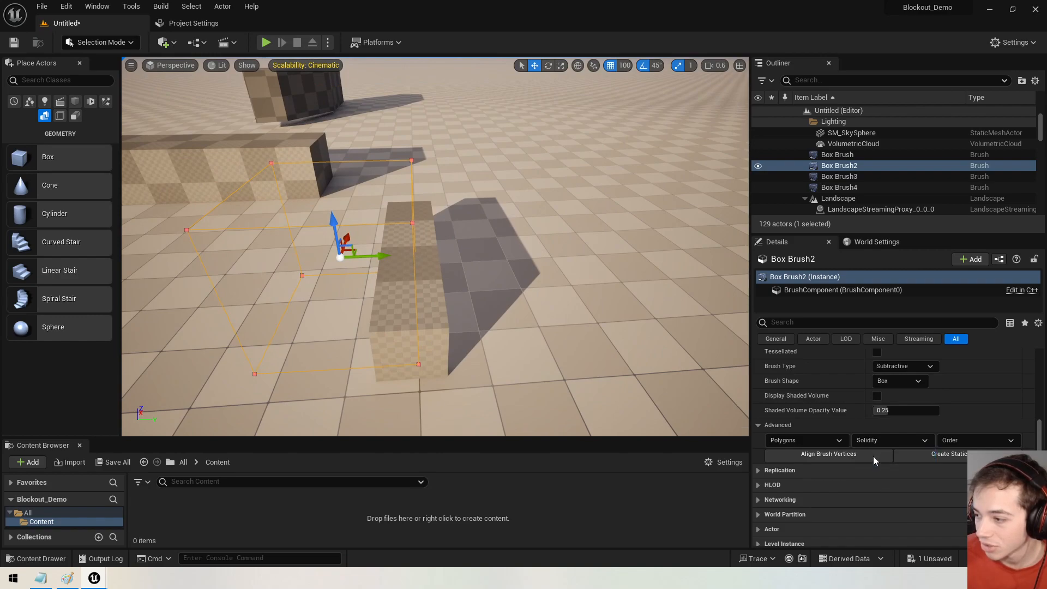
click(816, 441)
click(807, 469)
click(975, 439)
click(960, 458)
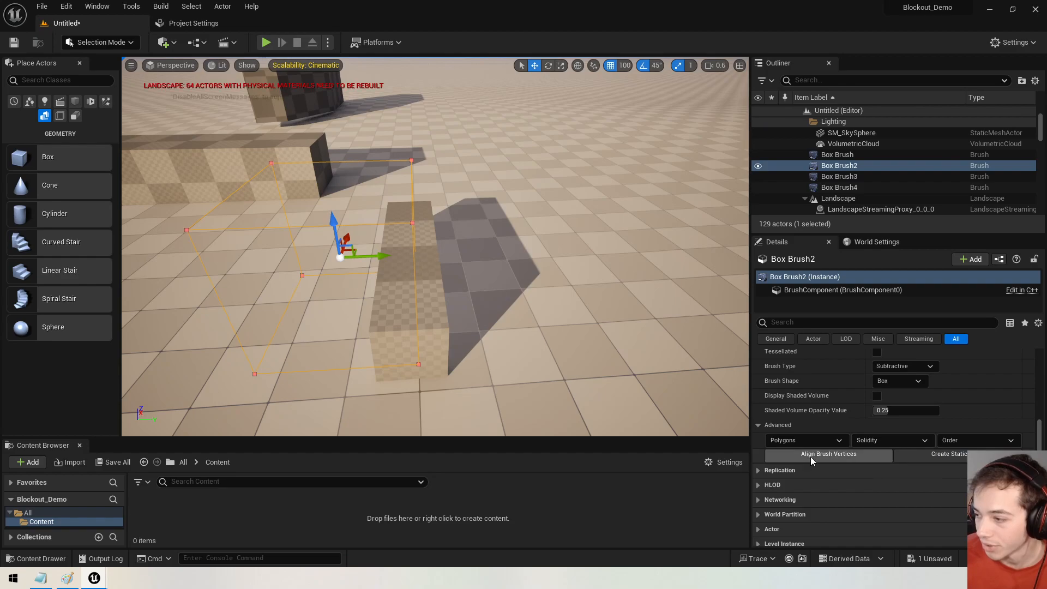
click(879, 454)
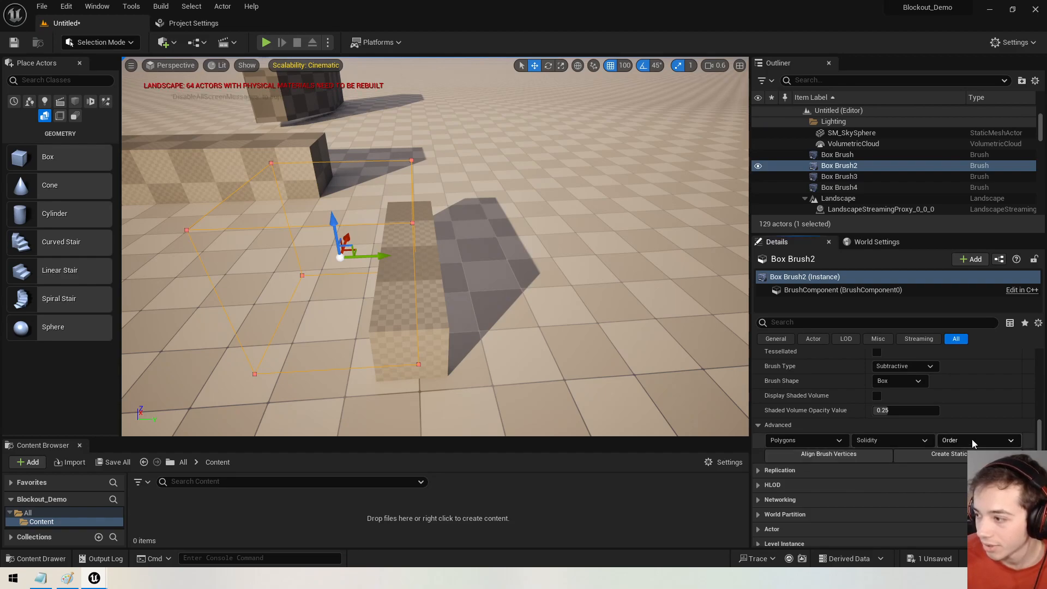
- Inspect the cut that Box Brush2 makes in the long box and check the brush's Order options
right_drag(678, 339, 611, 333)
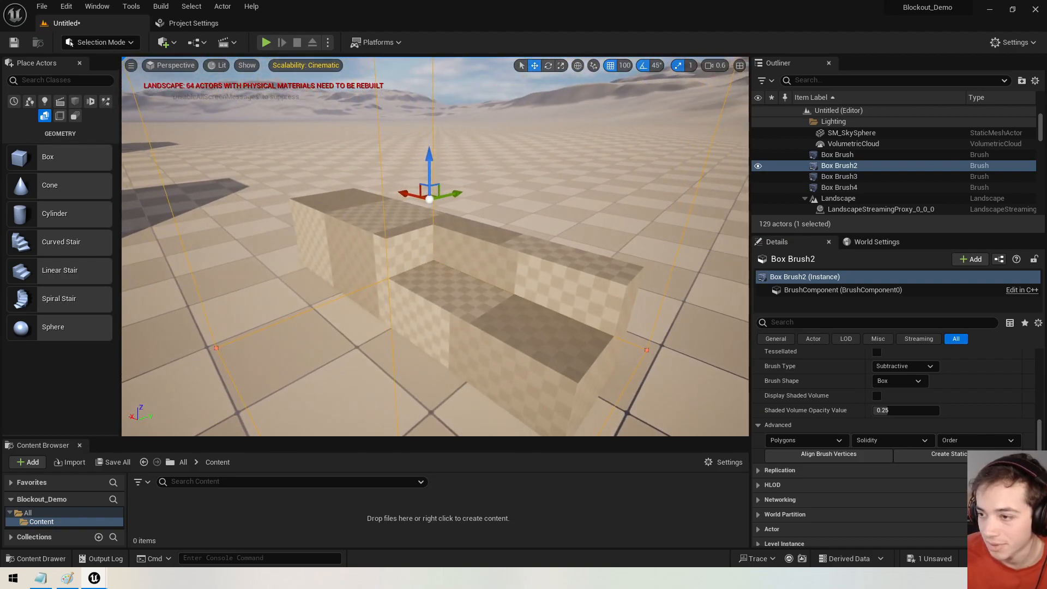
click(537, 275)
scroll(537, 276, down, 5)
click(846, 158)
click(841, 167)
click(977, 440)
click(978, 440)
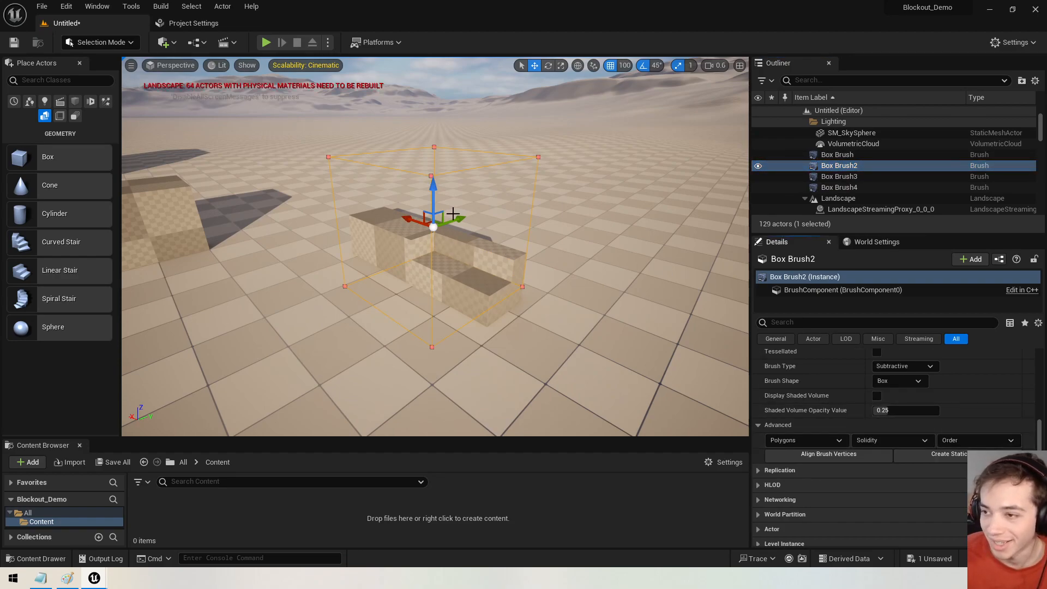
- Make the subtractive Box Brush2 hollow so that only its walls cut into the long box
click(389, 240)
click(494, 258)
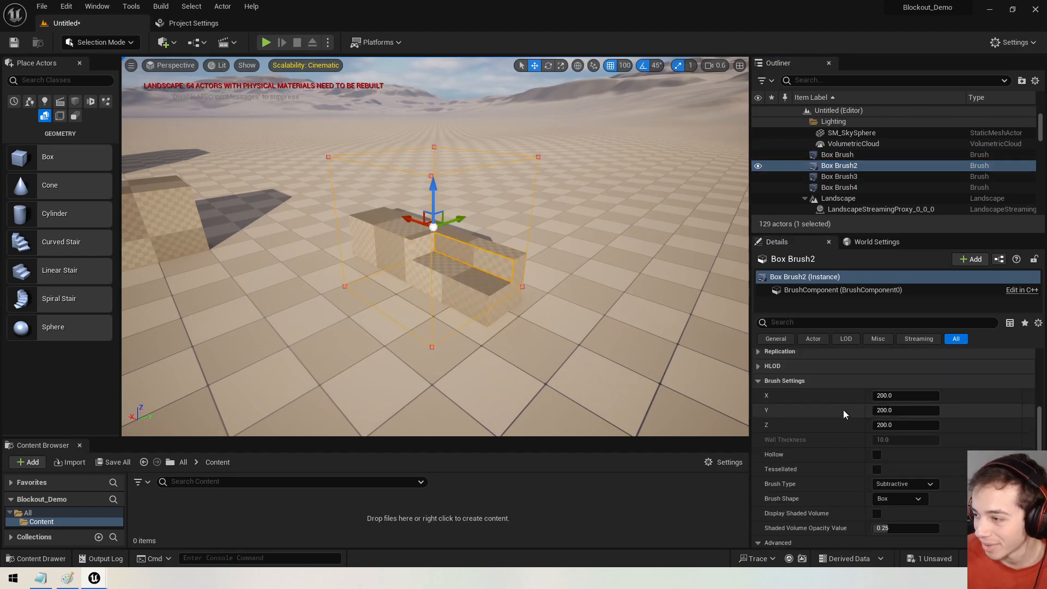
click(877, 456)
mouse_move(491, 245)
right_down()
mouse_move(611, 240)
mouse_move(556, 180)
right_up()
scroll(435, 246, down, 1)
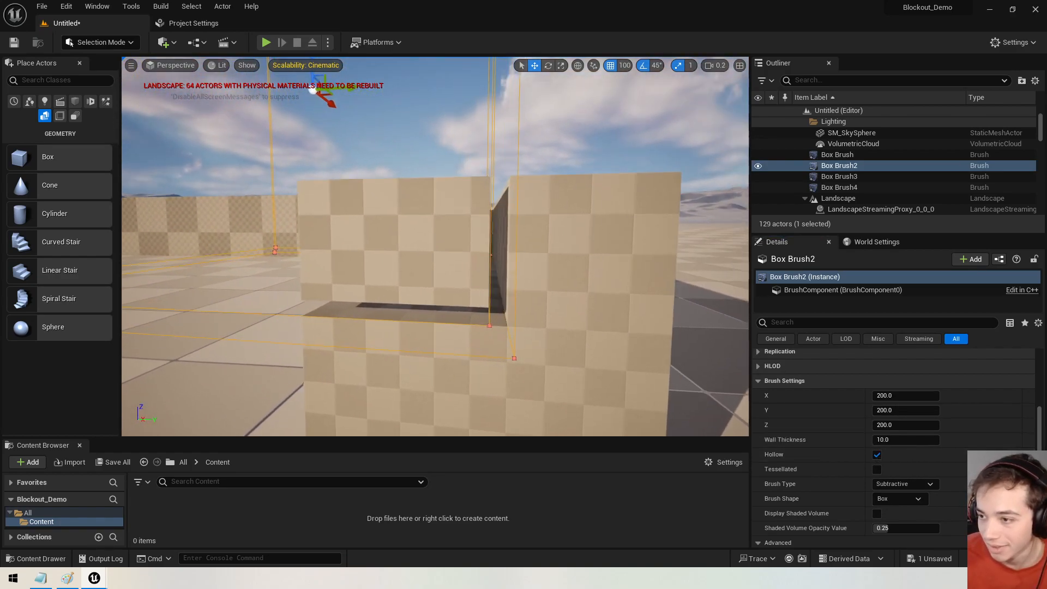
- Examine the thin wall-shaped slots cut into the box by the hollow subtractive brush from inside and above
right_drag(435, 246, 457, 303)
key(w)
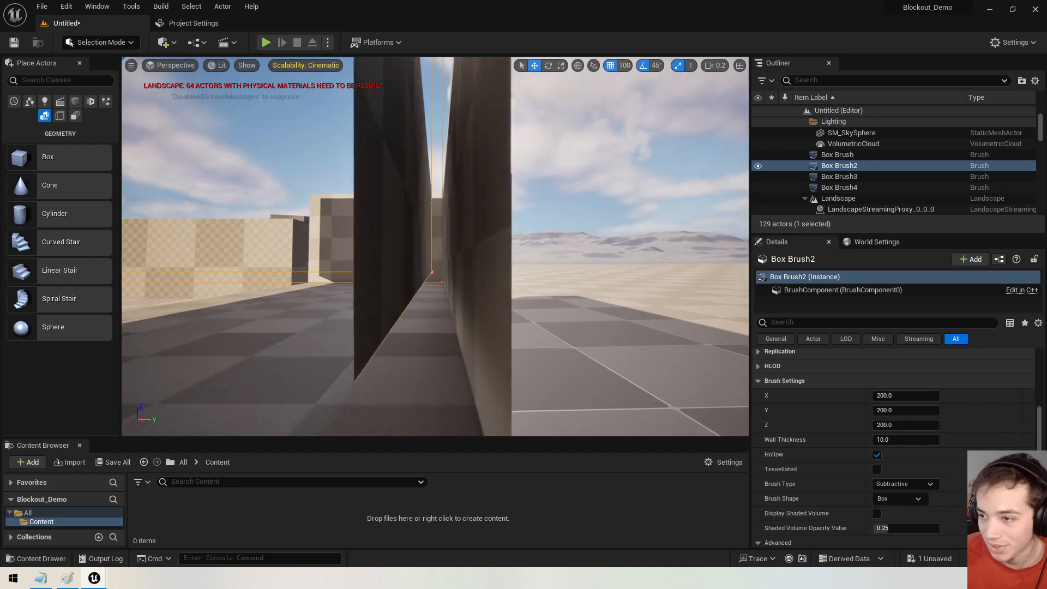
mouse_move(435, 245)
right_down()
mouse_move(420, 246)
mouse_move(524, 246)
mouse_move(229, 243)
mouse_move(682, 262)
mouse_move(681, 332)
mouse_move(627, 349)
mouse_move(651, 240)
mouse_move(562, 243)
mouse_move(557, 319)
right_up()
key(w)
key(w)
scroll(435, 246, up, 3)
key(s)
key(q)
key(e)
key(d)
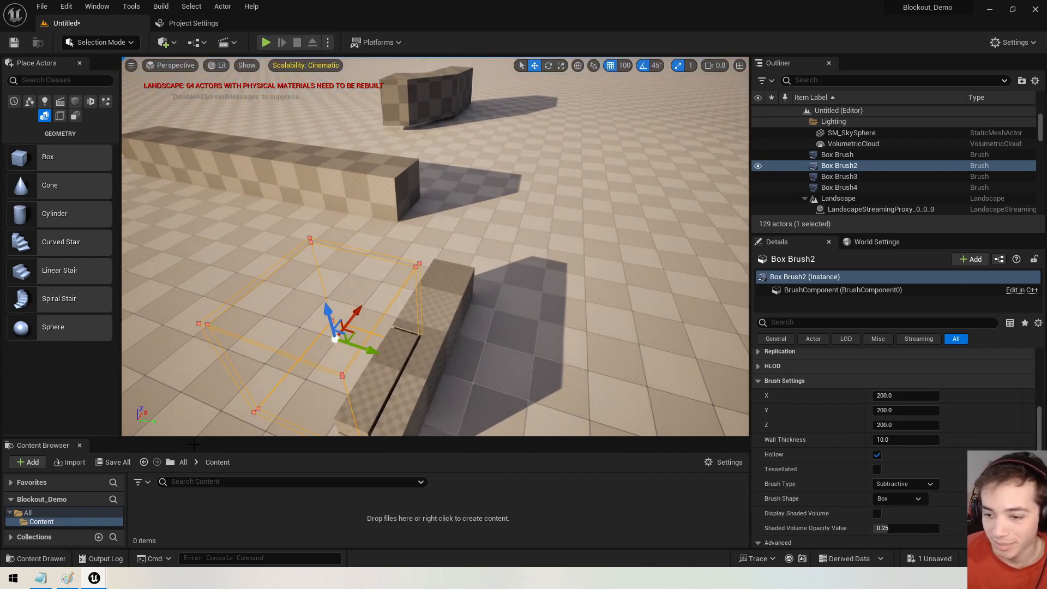
right_drag(445, 209, 289, 153)
- Select a landscape tile, switch to Landscape mode and resize the side panels to show the sculpting tools in full
key(s)
scroll(446, 210, up, 8)
click(458, 318)
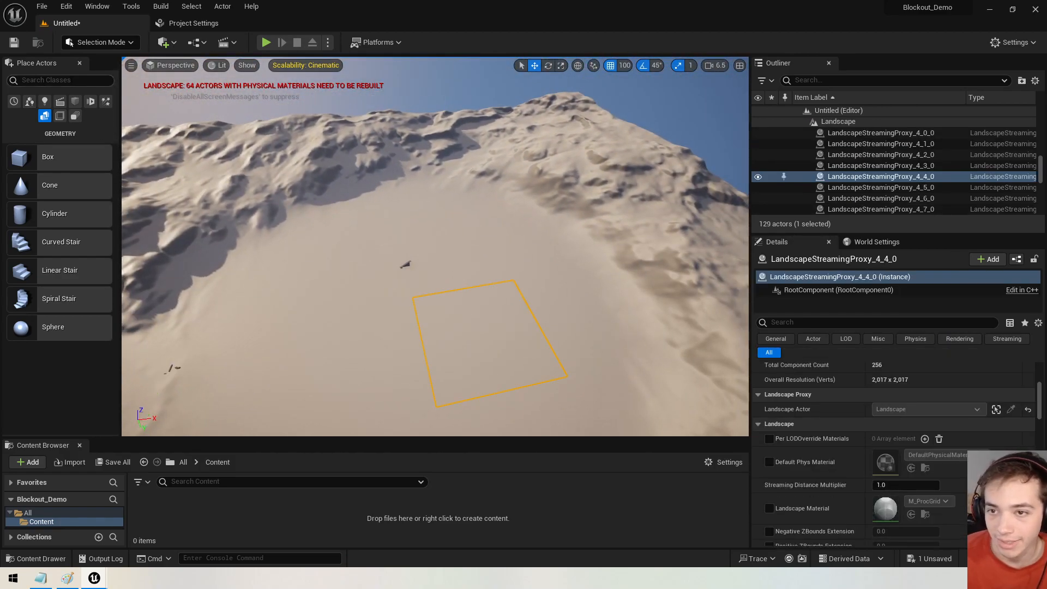
click(89, 43)
click(98, 73)
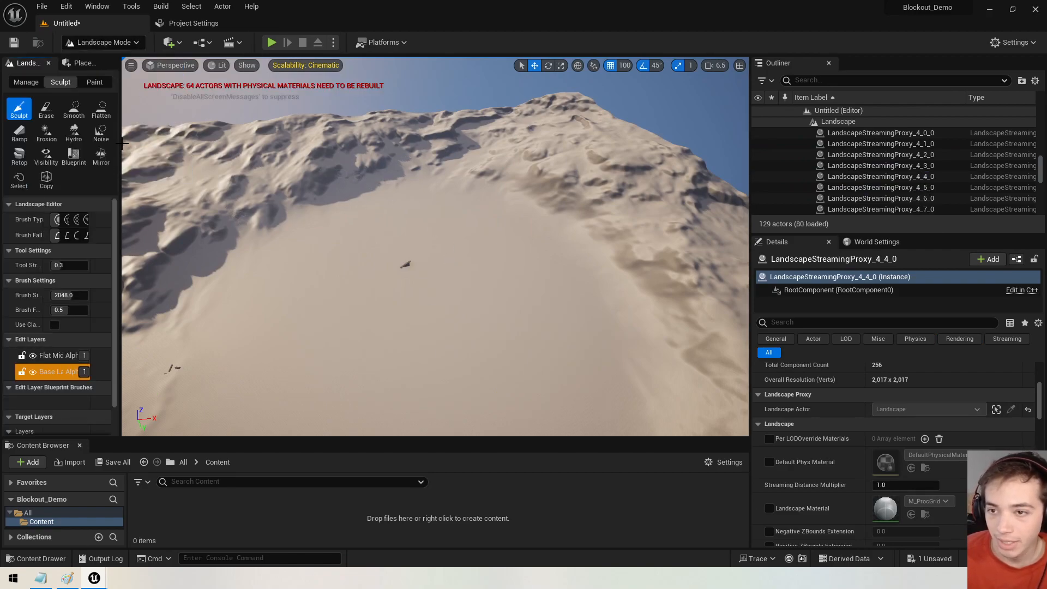
drag(119, 132, 197, 128)
right_drag(561, 191, 731, 180)
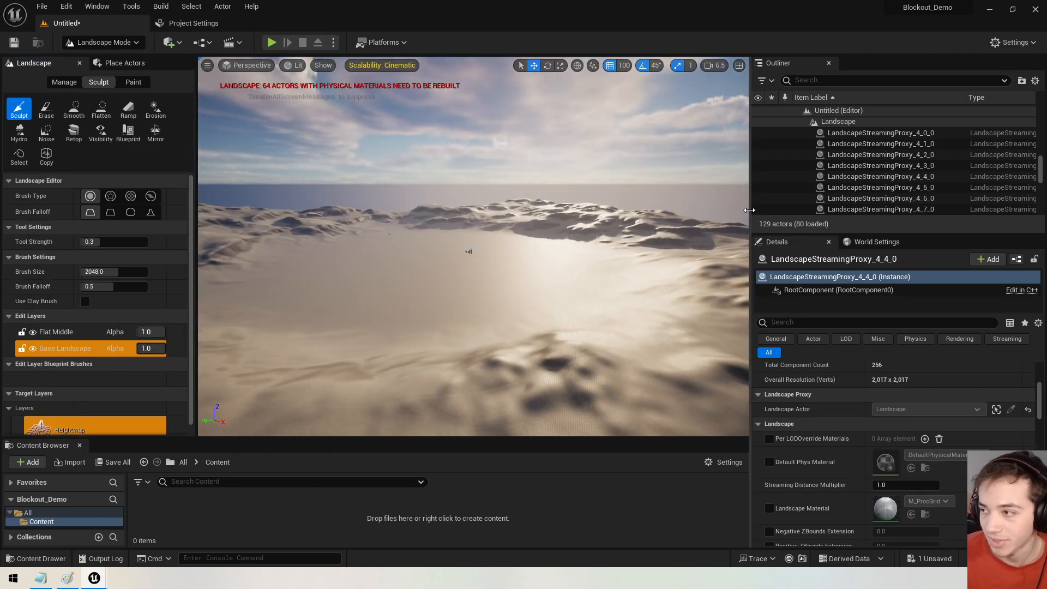
drag(749, 210, 766, 210)
- Create a new level from the Basic template without saving the current level
click(42, 7)
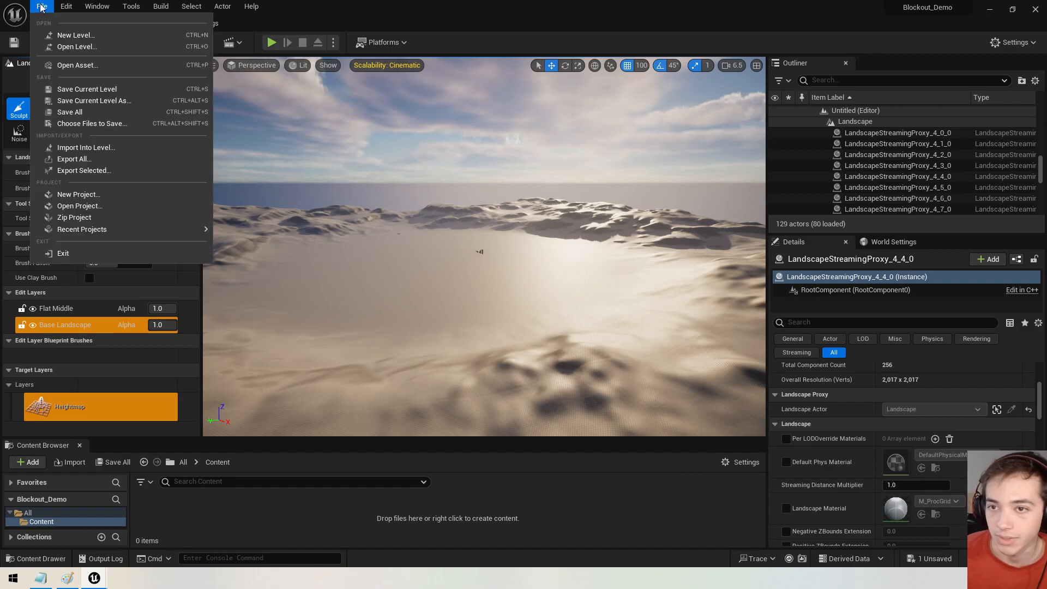
click(67, 36)
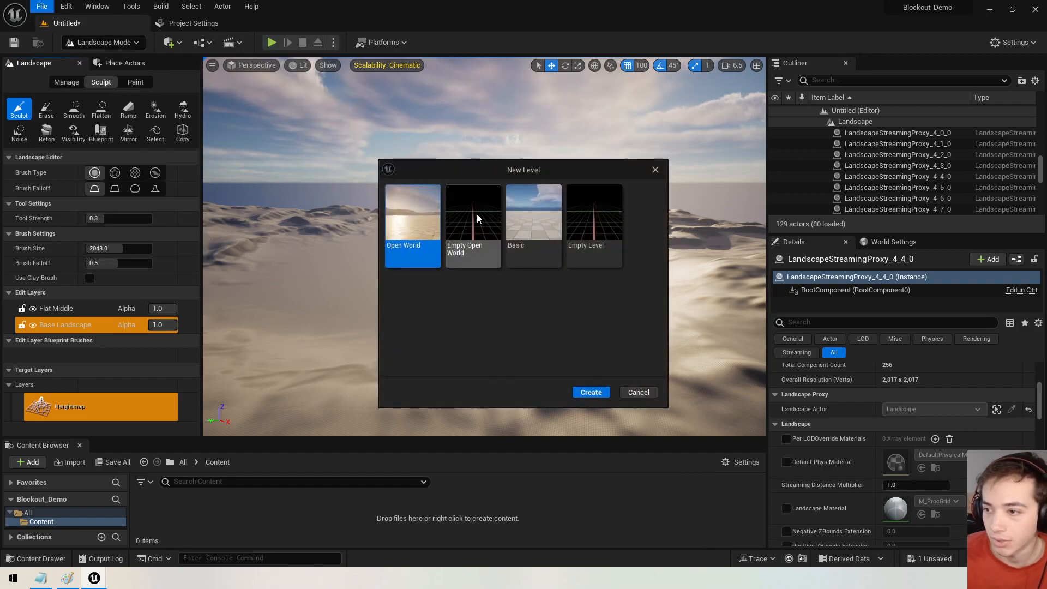
click(586, 393)
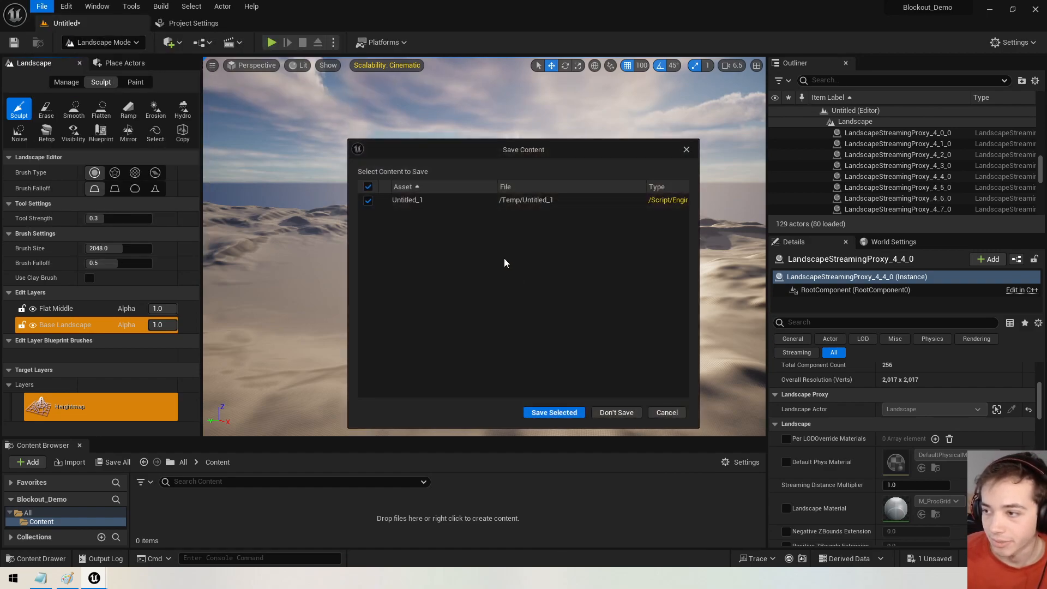
click(615, 412)
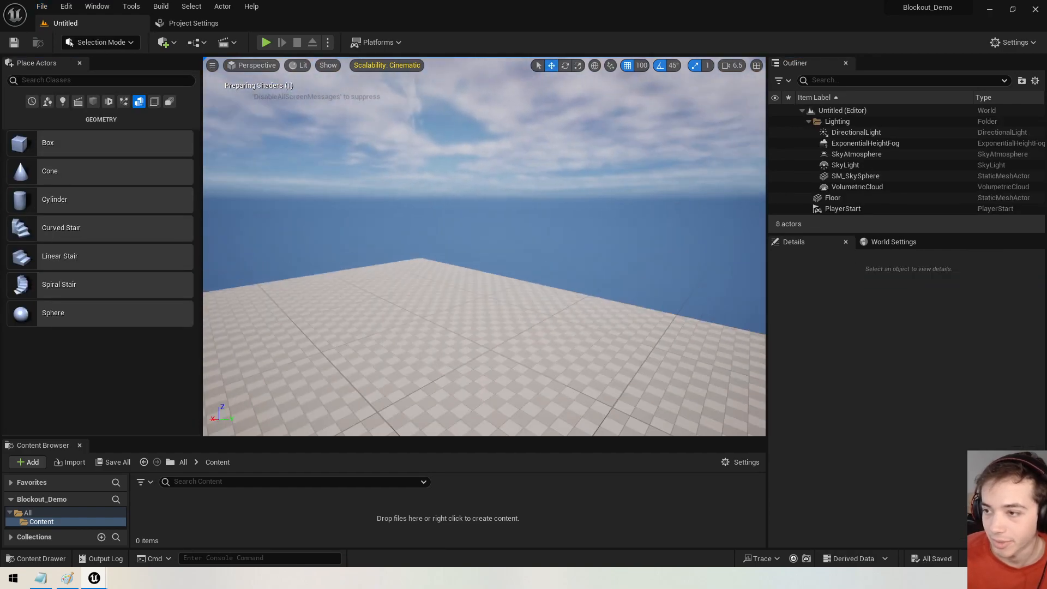
click(42, 7)
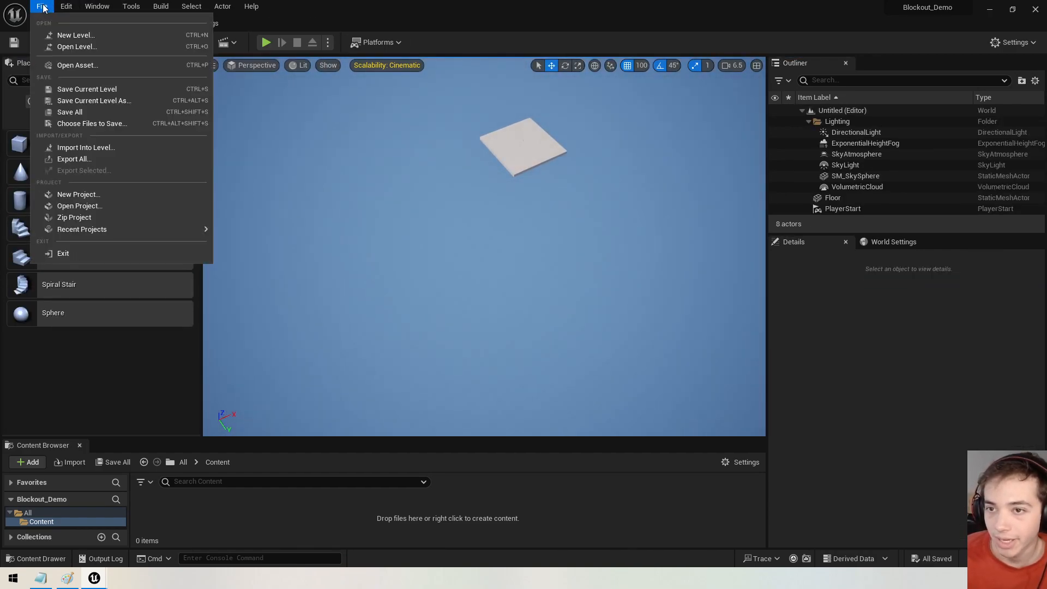
click(71, 36)
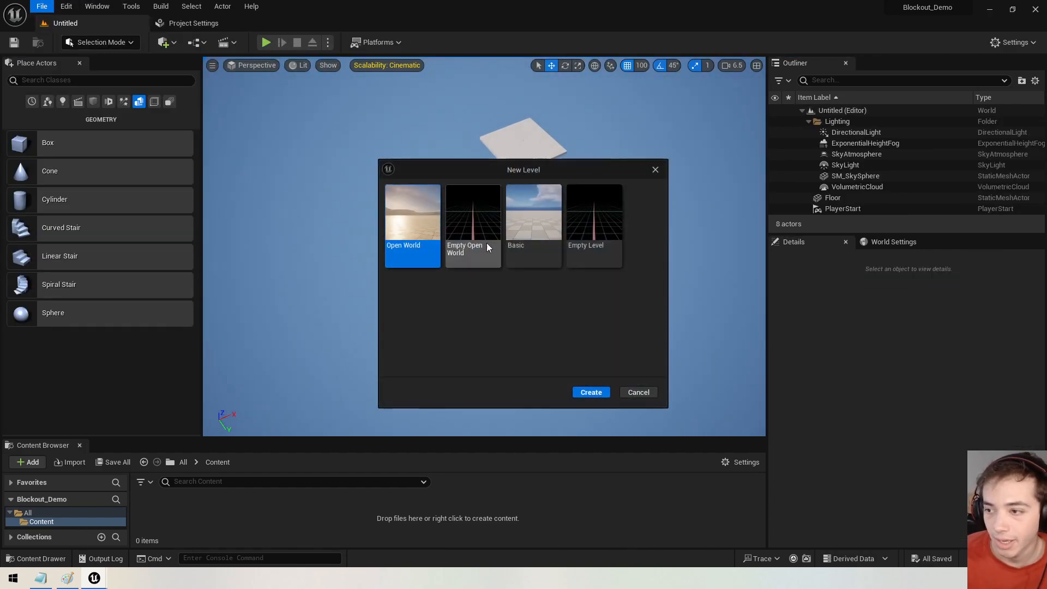
click(638, 393)
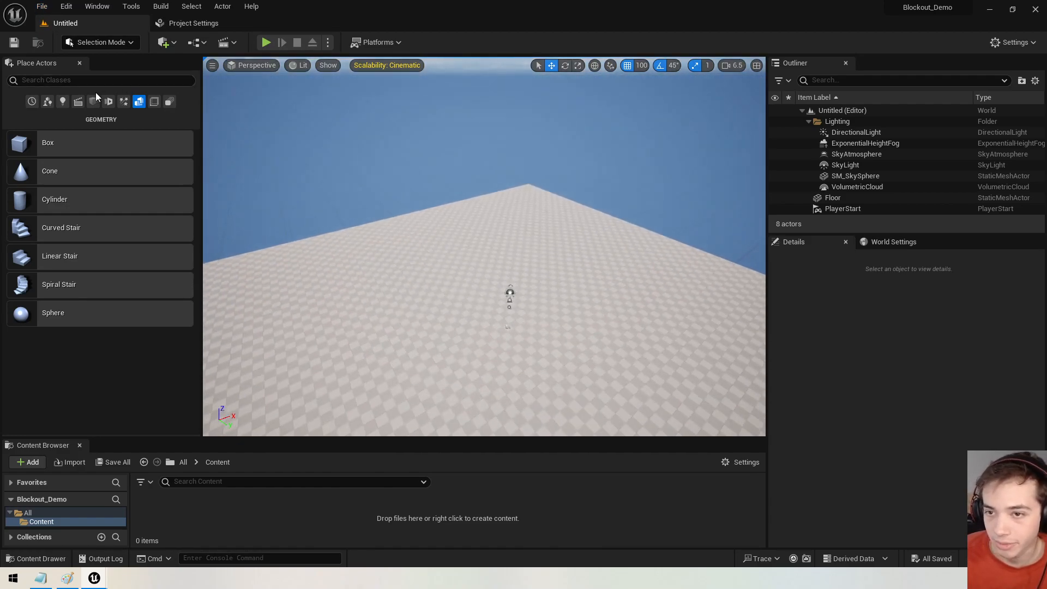
click(76, 45)
- Delete the Floor and PlayerStart actors from the new level
click(538, 281)
right_drag(538, 281, 589, 148)
scroll(538, 281, down, 4)
scroll(538, 281, down, 2)
key(Delete)
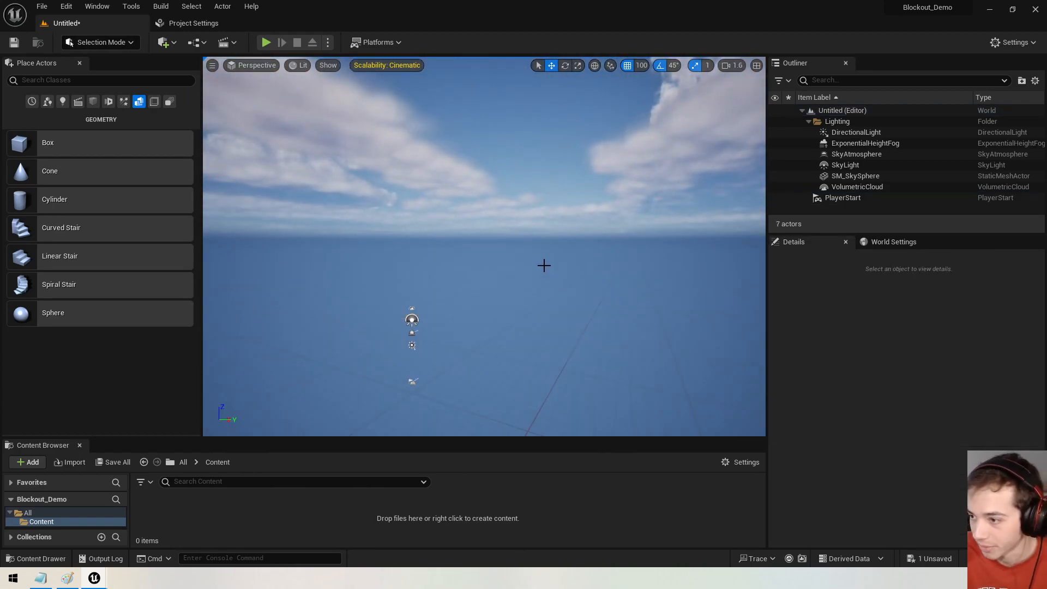
click(867, 198)
key(Delete)
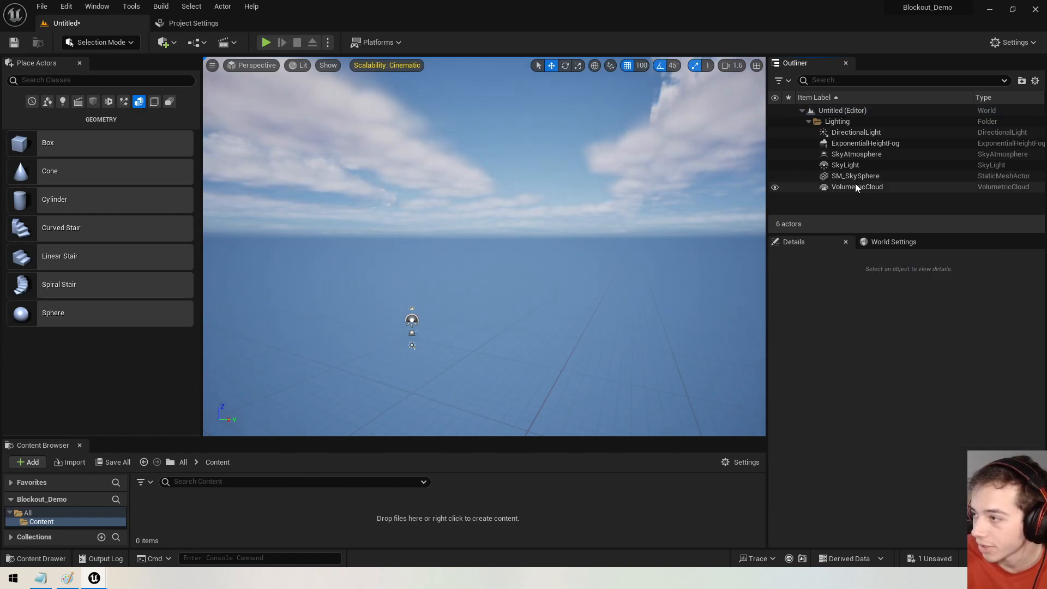
- Delete the VolumetricCloud actor from the Lighting folder
click(856, 186)
mouse_move(544, 205)
right_down()
mouse_move(540, 147)
mouse_move(547, 205)
right_up()
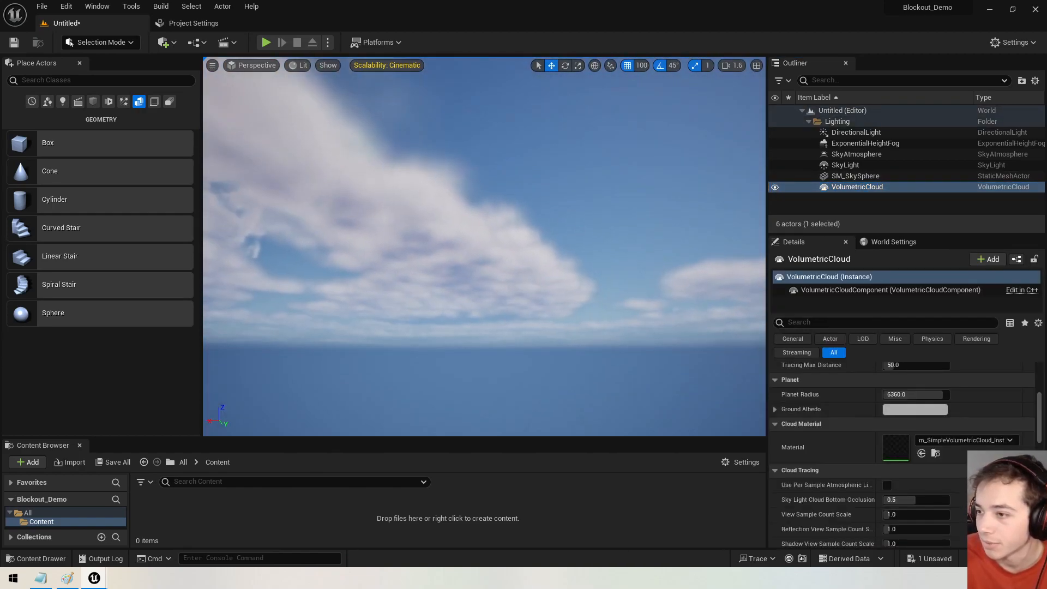
key(Delete)
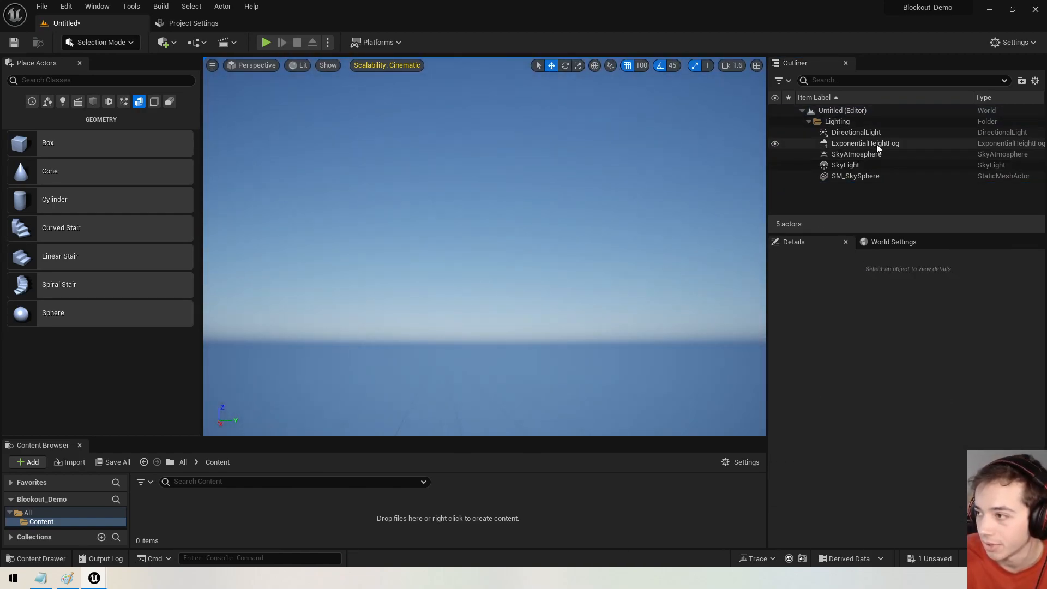
- Delete the ExponentialHeightFog actor to compare the sky without it, and undo the deletion
click(862, 154)
click(865, 143)
right_drag(727, 175, 710, 176)
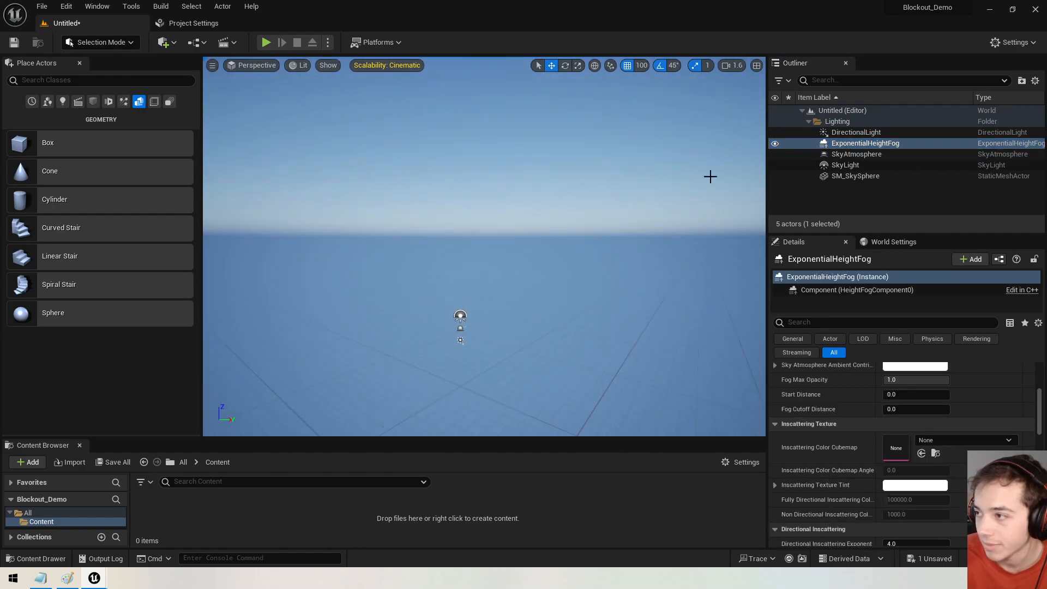
click(846, 134)
click(859, 143)
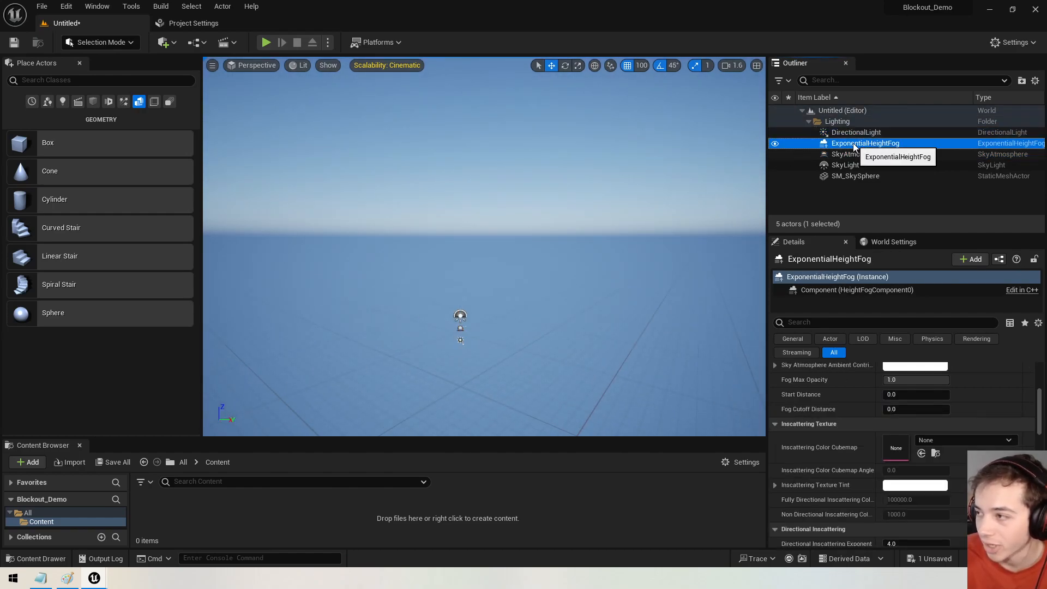
key(Delete)
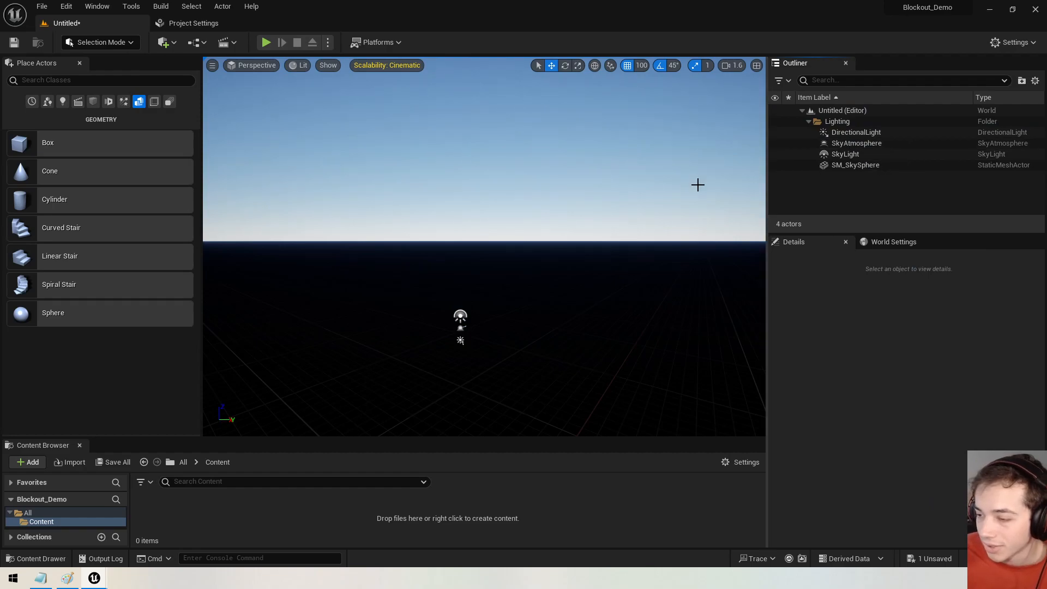
key(ctrl+z)
right_drag(682, 191, 682, 229)
key(f)
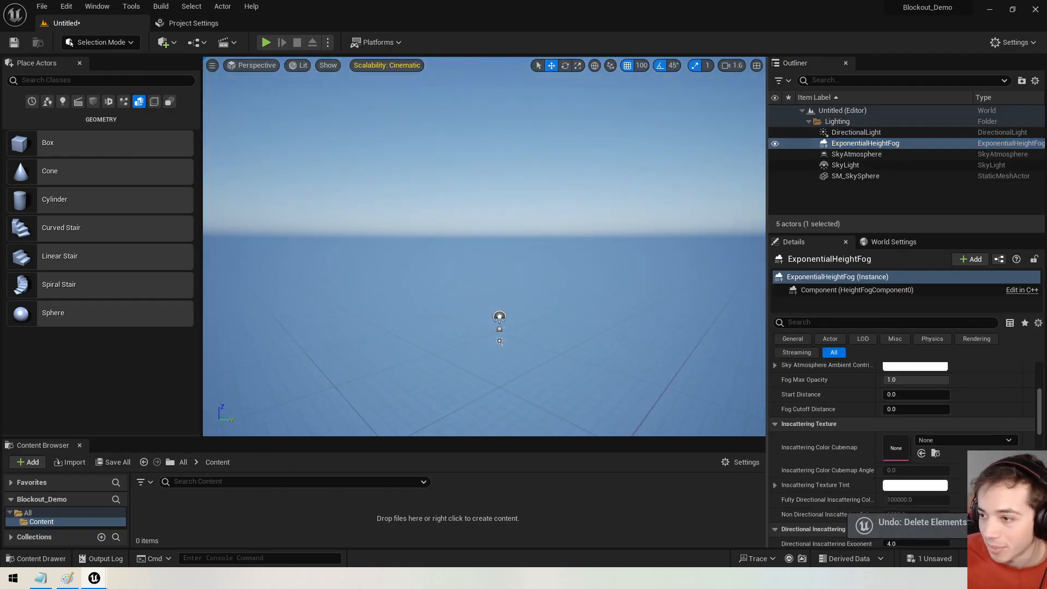
- Select the SkyAtmosphere and focus the view on the SkyLight actor
click(883, 153)
mouse_move(696, 164)
right_down()
mouse_move(690, 98)
mouse_move(681, 156)
right_up()
double_click(886, 165)
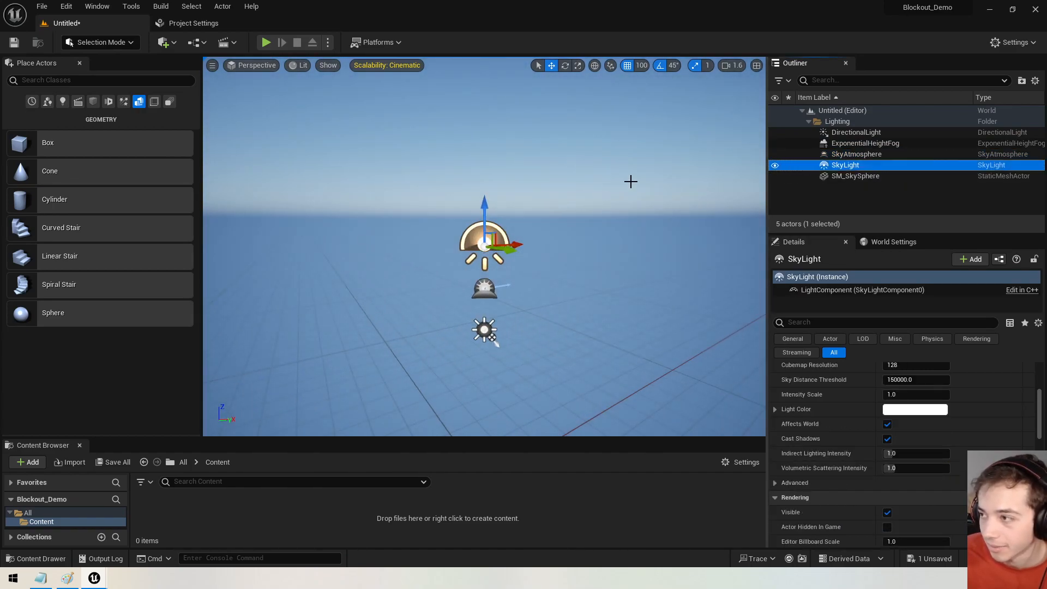
- Focus on the SM_SkySphere mesh and fly around it to examine its extent around the level
double_click(855, 176)
right_drag(484, 246, 436, 294)
scroll(484, 246, up, 5)
key(w)
key(w)
key(w)
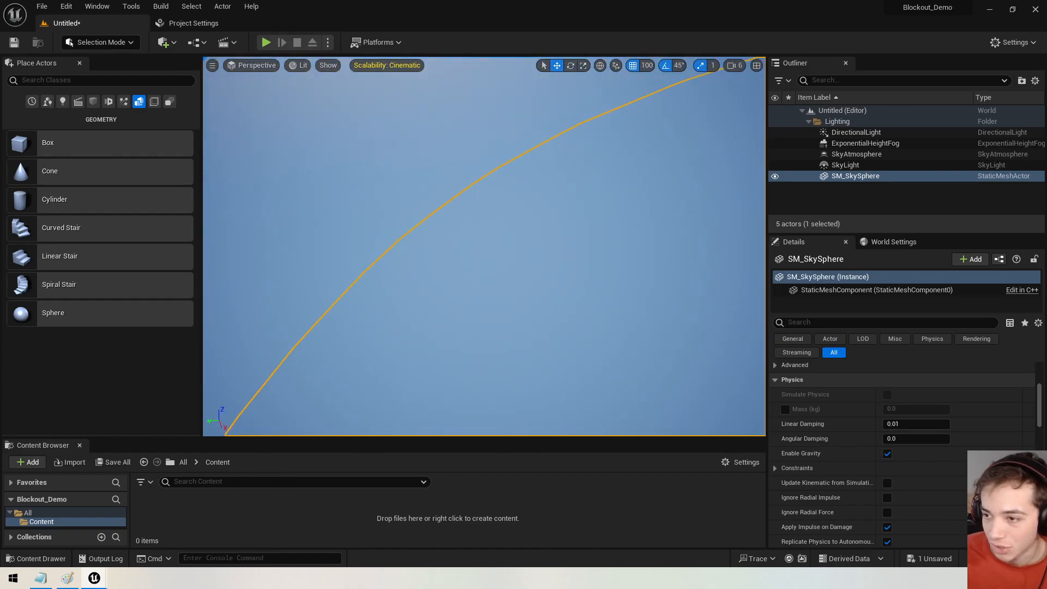
right_drag(437, 295, 538, 190)
key(d)
key(a)
key(w)
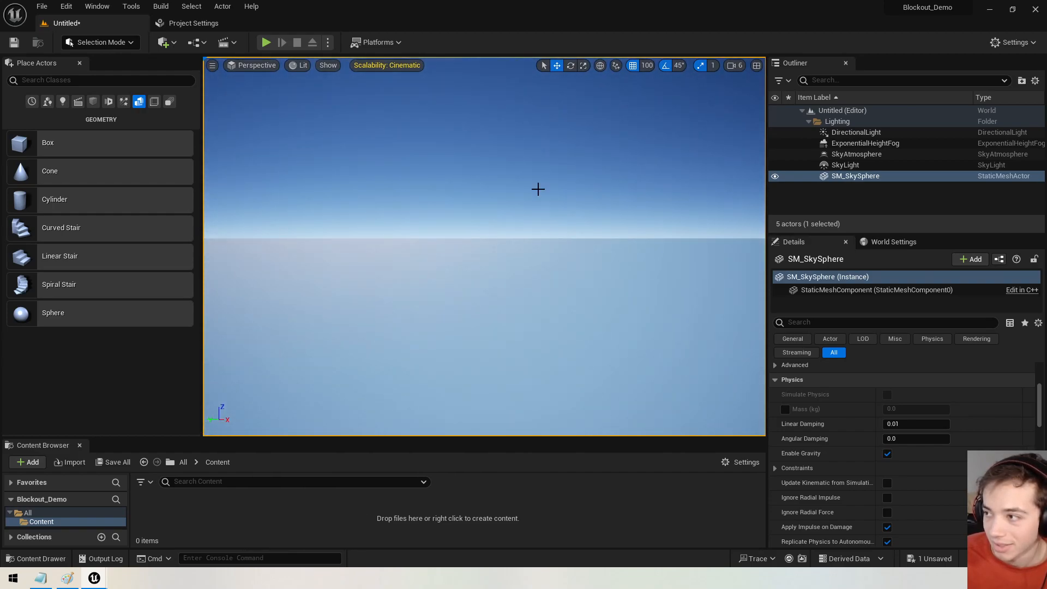
- Focus the view on the SM_SkySphere actor and examine the sky sphere from outside
double_click(853, 176)
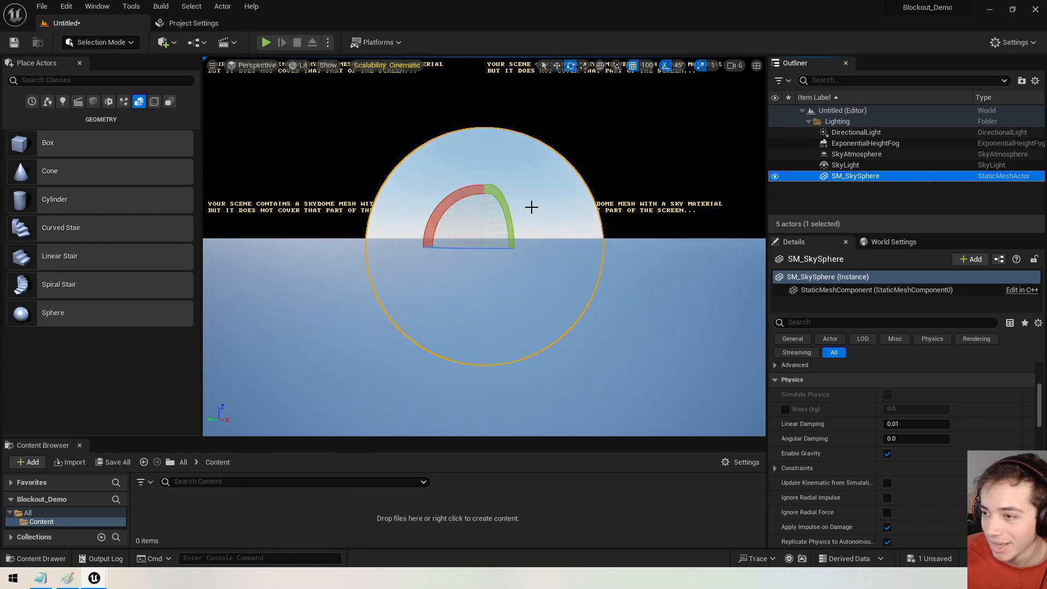
right_drag(581, 193, 627, 229)
scroll(581, 193, up, 4)
right_drag(582, 193, 476, 168)
key(w)
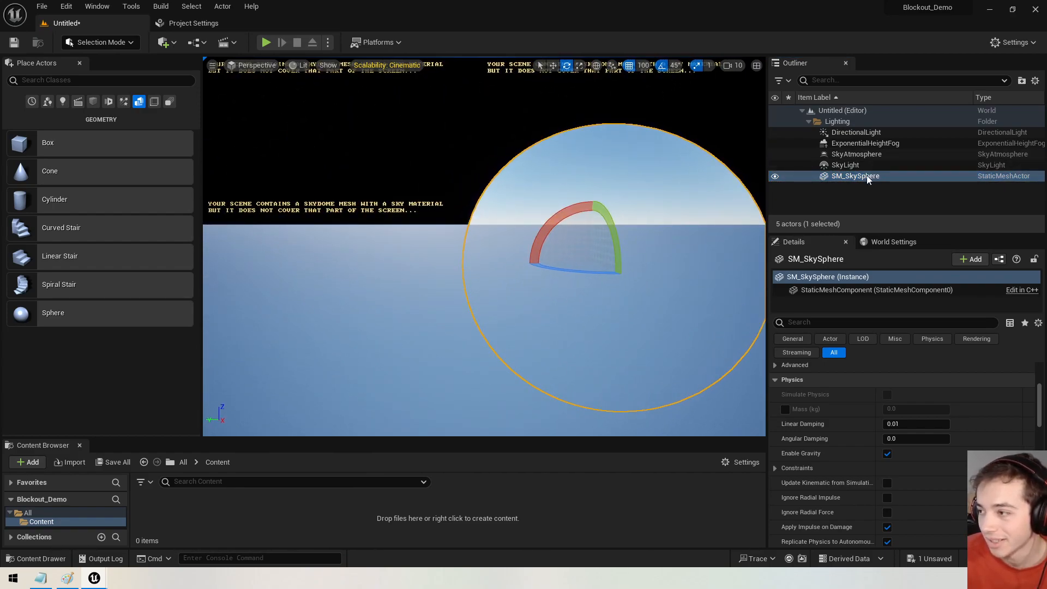
double_click(867, 177)
- Select the sky sphere's StaticMeshComponent, widen its details, and open the M_SimpleSkyDome material for inspection
click(835, 290)
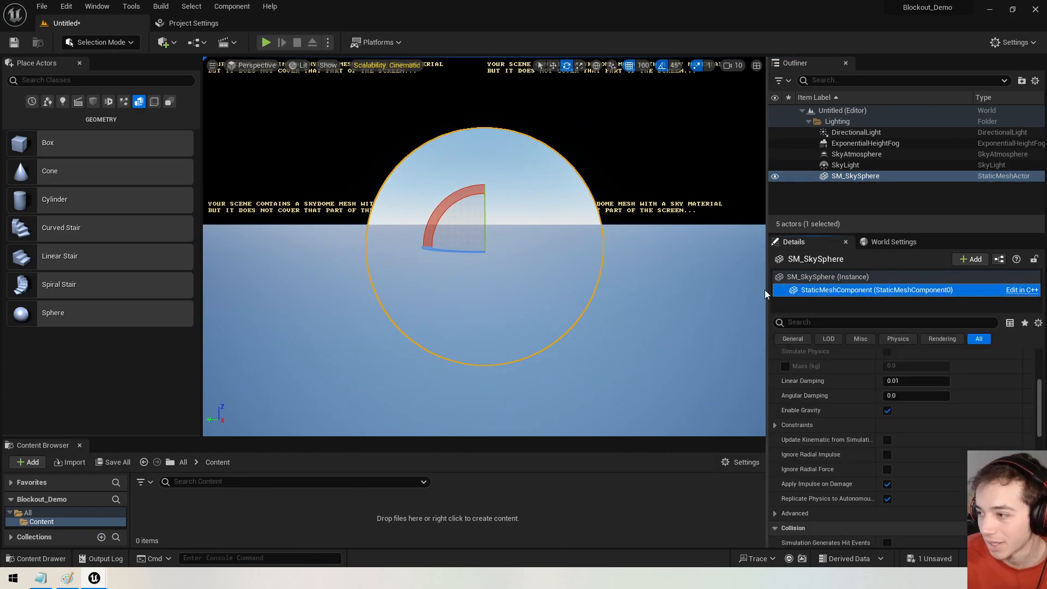
drag(768, 275, 683, 273)
mouse_move(564, 204)
right_down()
mouse_move(611, 235)
mouse_move(620, 195)
mouse_move(576, 189)
right_up()
scroll(793, 402, up, 5)
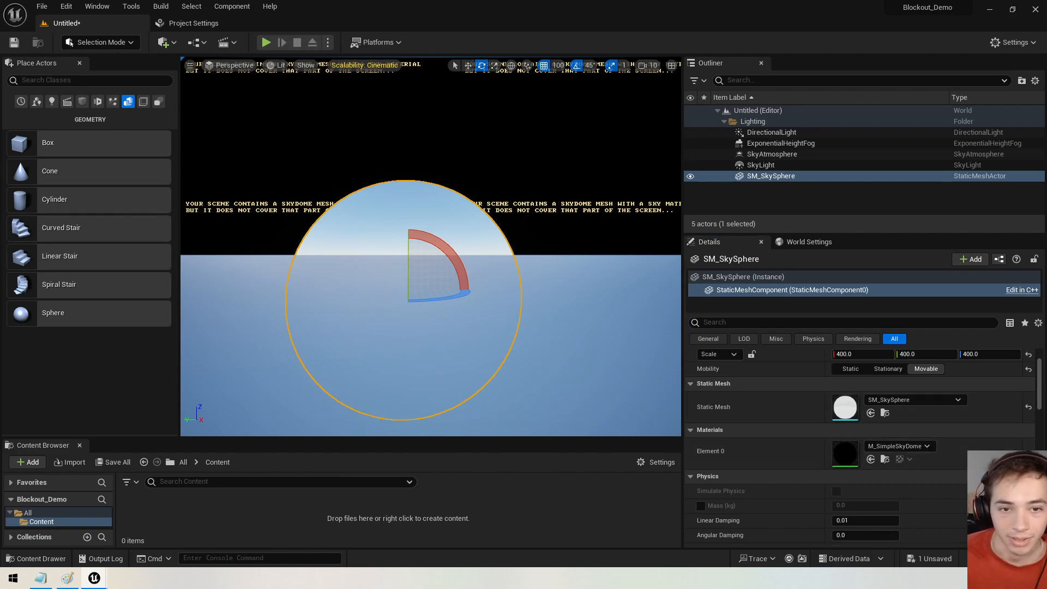
double_click(845, 451)
right_drag(478, 250, 672, 418)
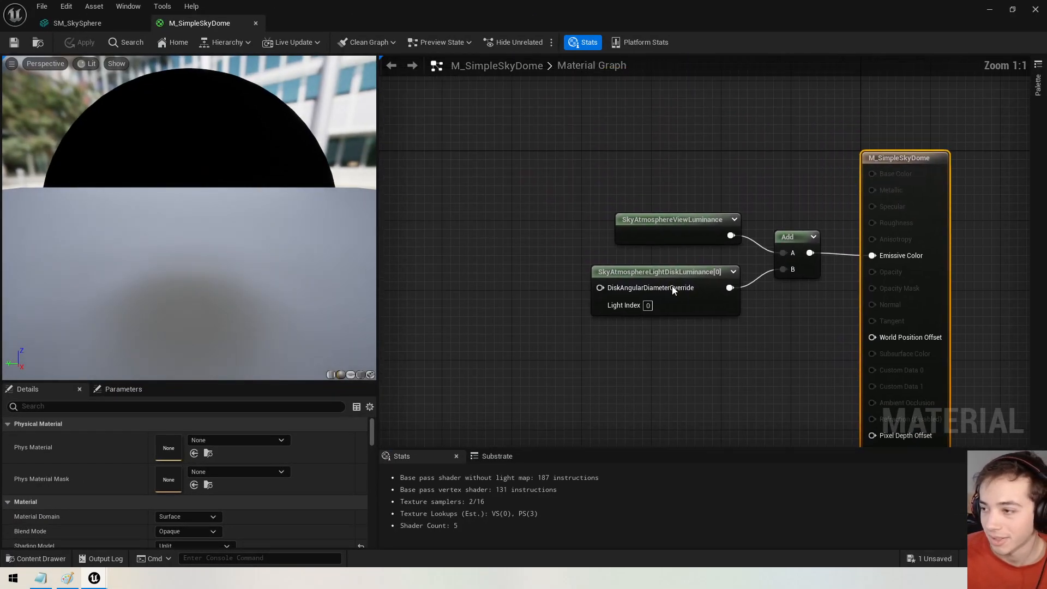
- Examine the SkyAtmosphereViewLuminance and SkyAtmosphereLightDiskLuminance nodes, and close the material without applying changes
drag(673, 276, 650, 260)
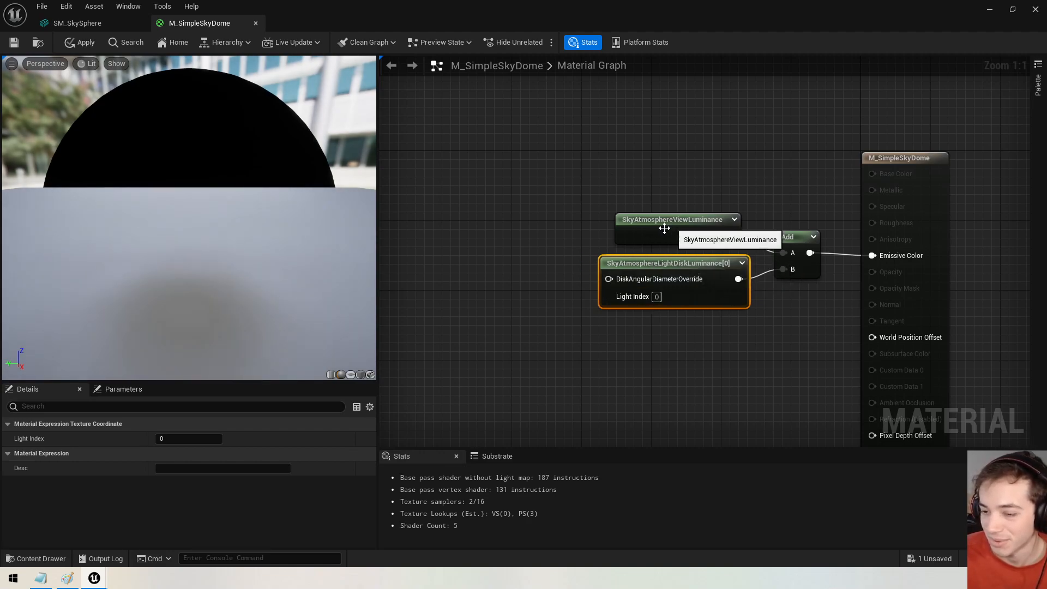
click(667, 226)
click(660, 264)
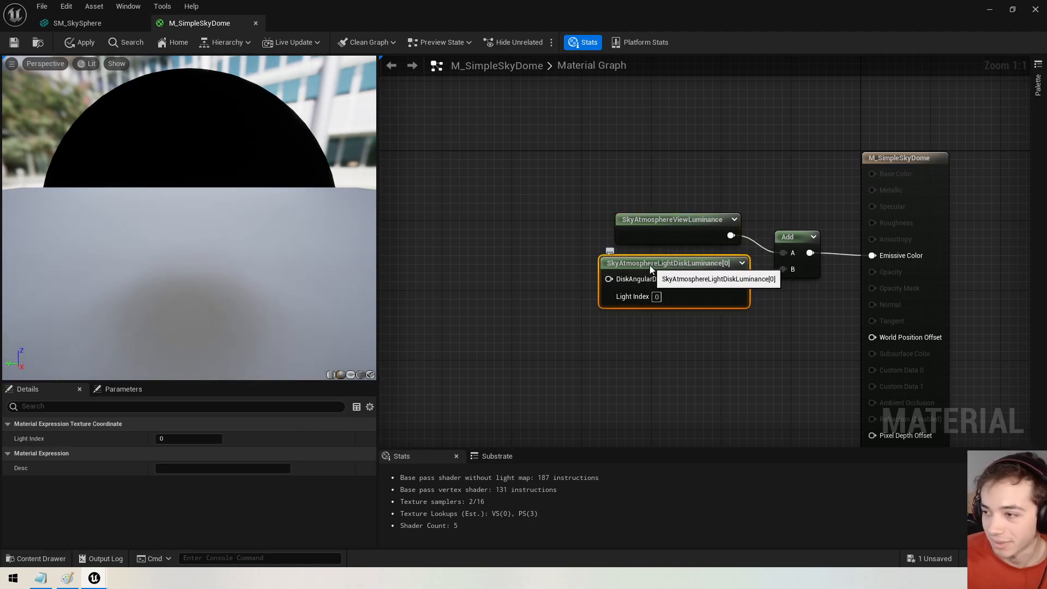
right_drag(641, 168, 585, 112)
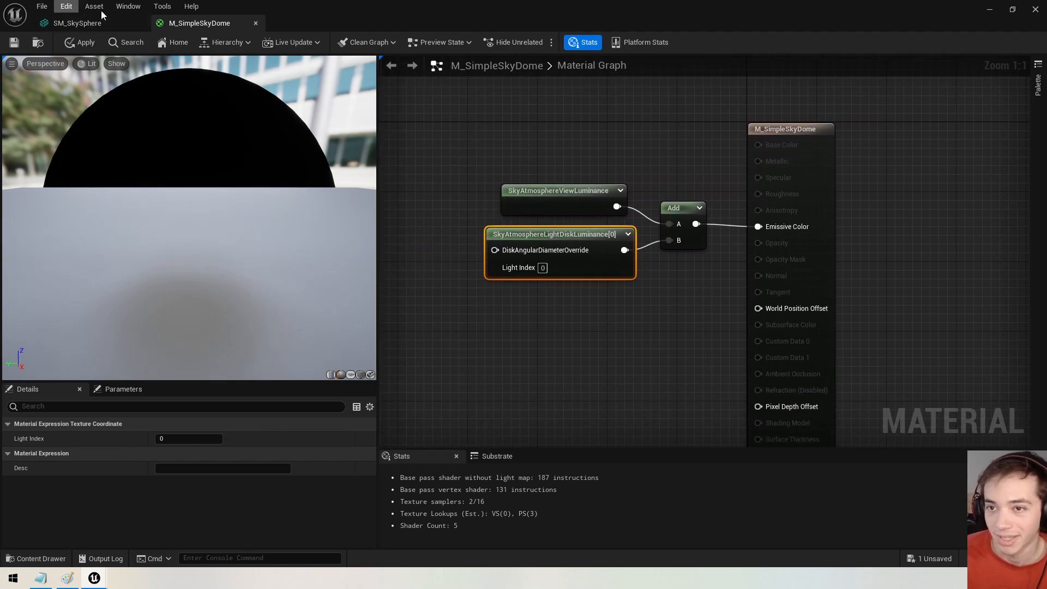
click(255, 23)
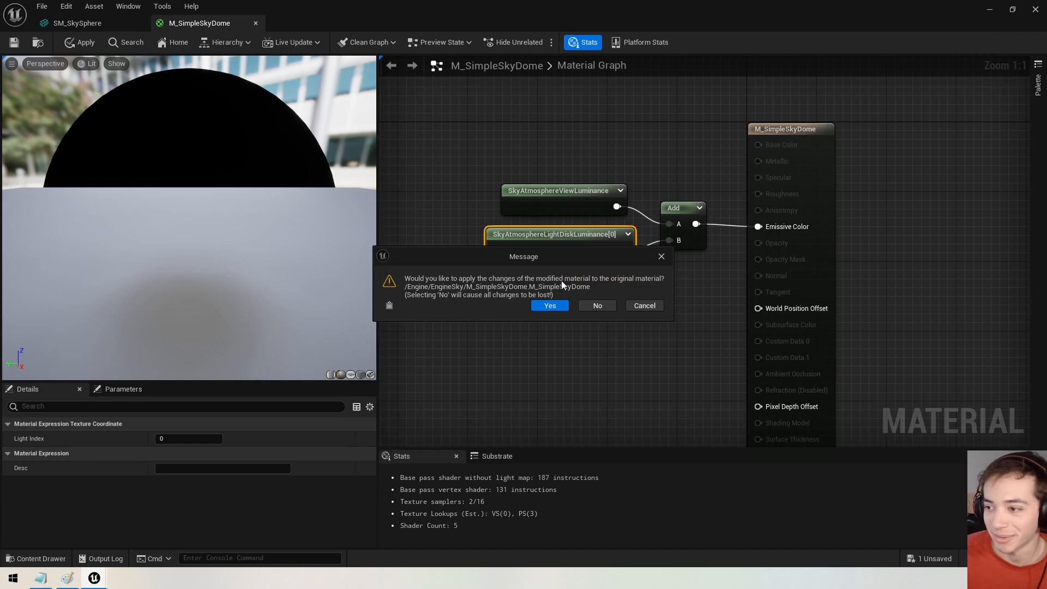
click(595, 307)
- Fly around the SM_SkySphere mesh preview to examine its cloud sky, and close the mesh editor
right_drag(287, 299, 240, 235)
key(s)
scroll(234, 275, up, 1)
key(s)
key(d)
scroll(207, 327, up, 1)
key(w)
key(w)
key(s)
key(w)
key(s)
key(w)
scroll(297, 284, up, 3)
key(s)
key(w)
scroll(327, 273, down, 4)
key(w)
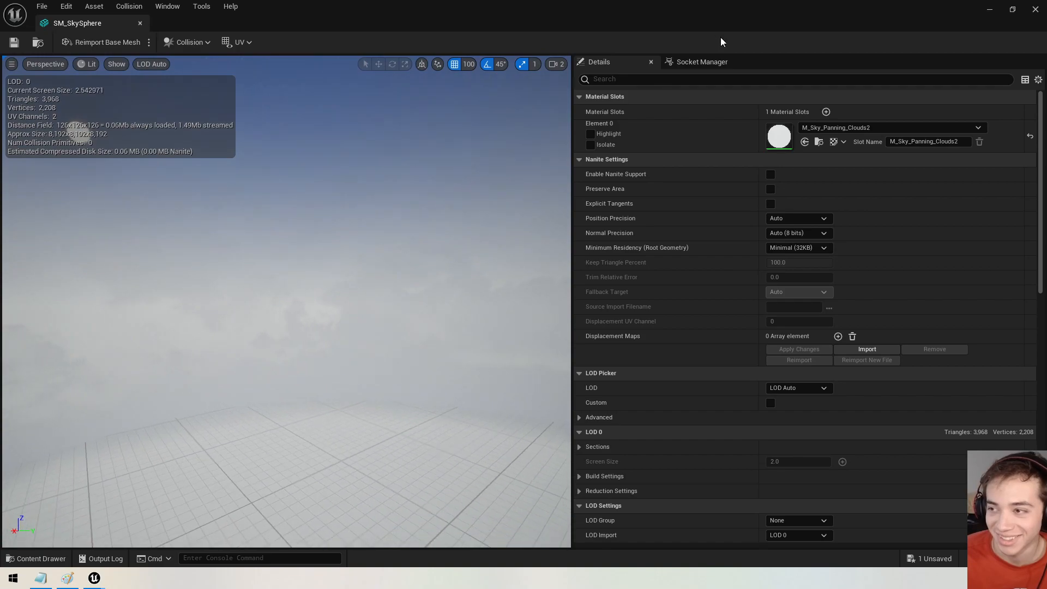
click(1036, 9)
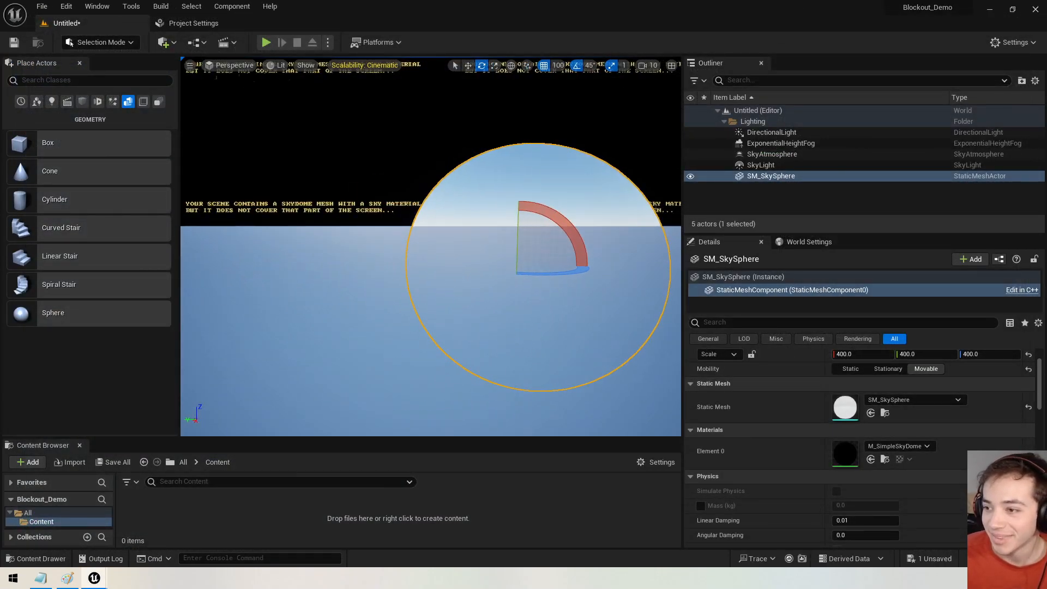
- Switch to Landscape mode and create a new landscape with the default section size, components and scale
click(770, 132)
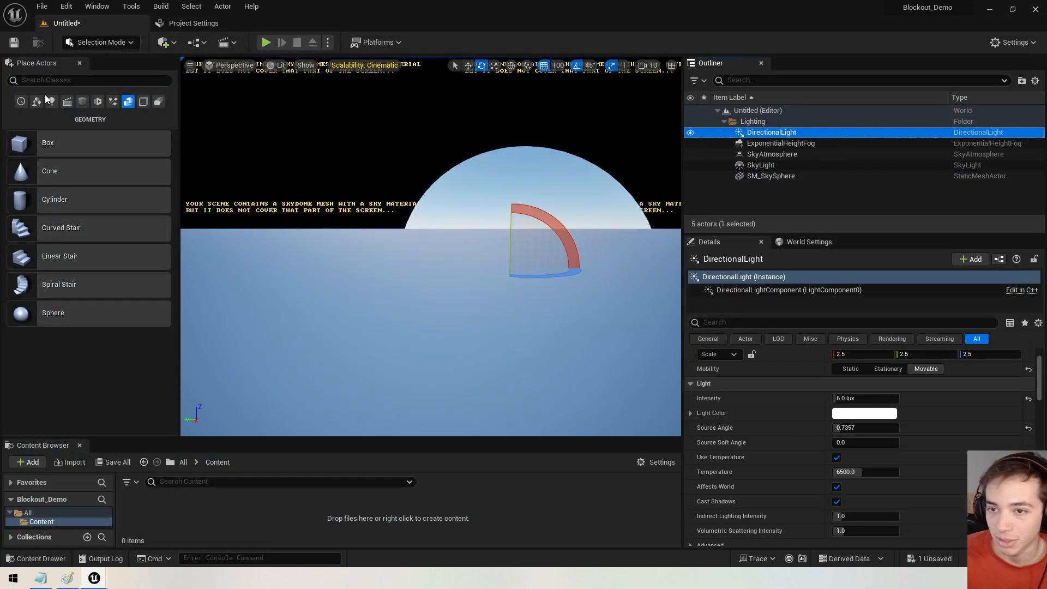
click(109, 44)
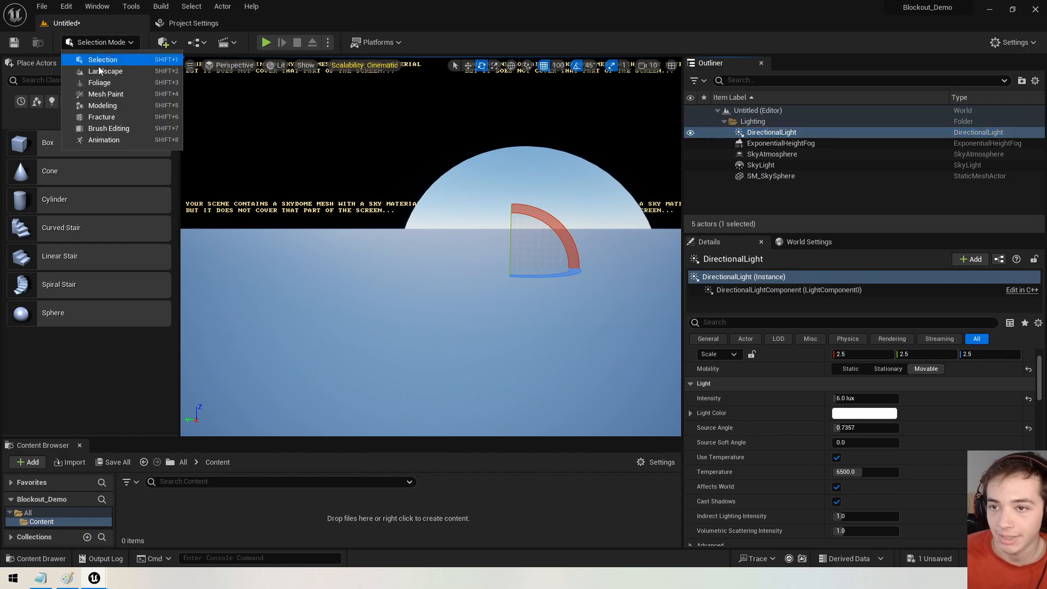
click(104, 69)
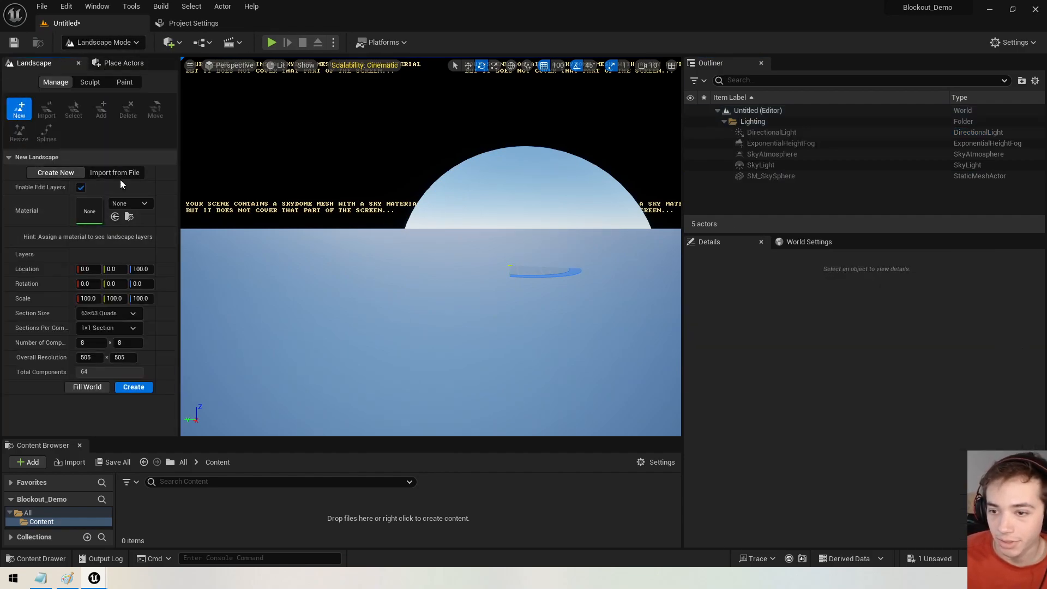
drag(180, 319, 326, 338)
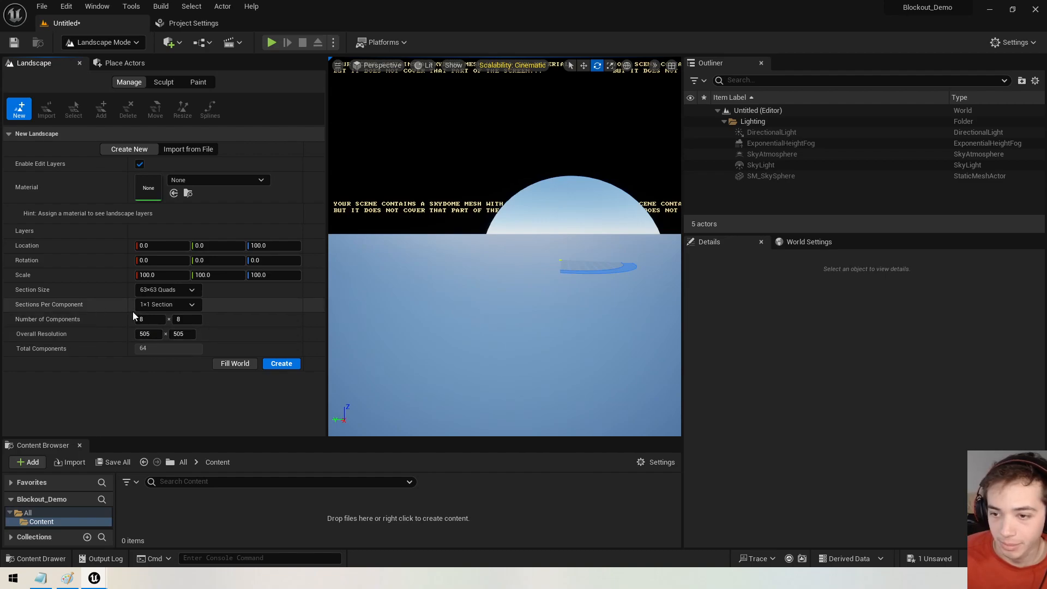
click(180, 302)
click(178, 300)
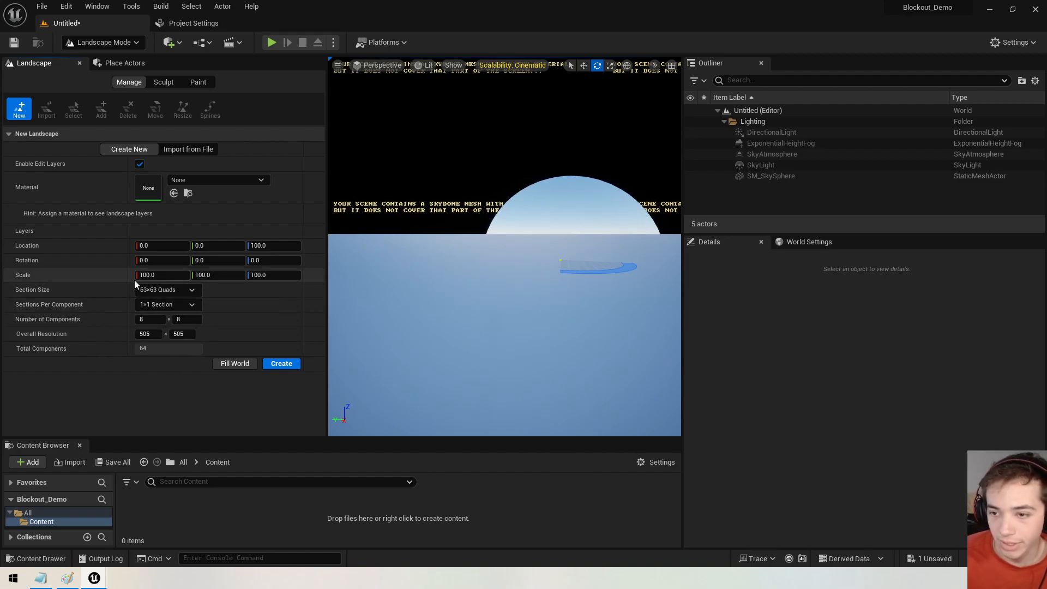
drag(127, 278, 106, 271)
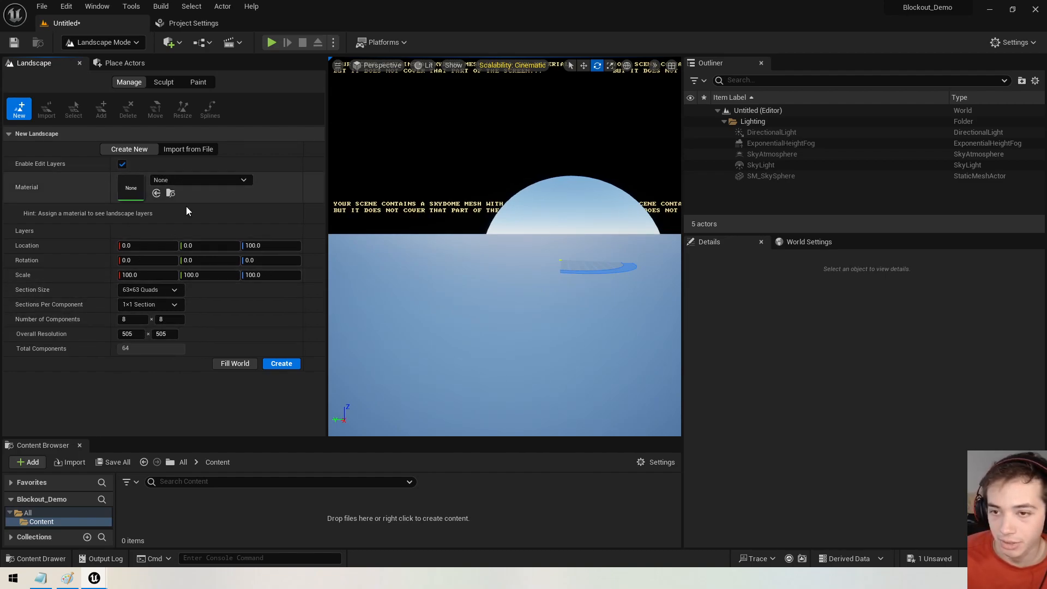
click(288, 363)
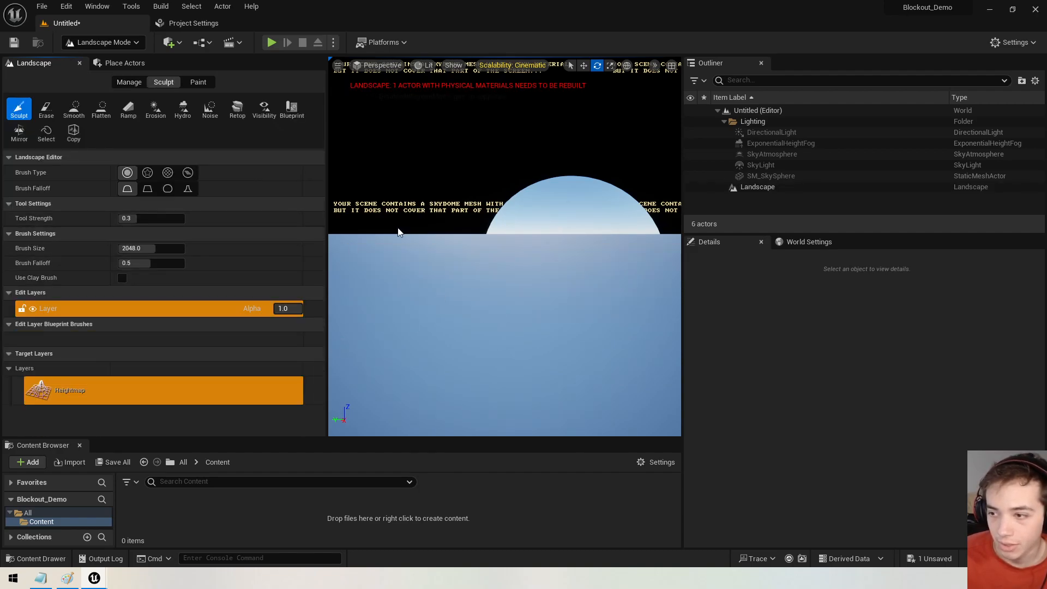
- Frame the new Landscape actor in the viewport and resize the side panels to widen the view
right_drag(350, 250, 382, 257)
double_click(758, 186)
mouse_move(476, 191)
right_down()
mouse_move(476, 229)
mouse_move(512, 229)
mouse_move(472, 184)
right_up()
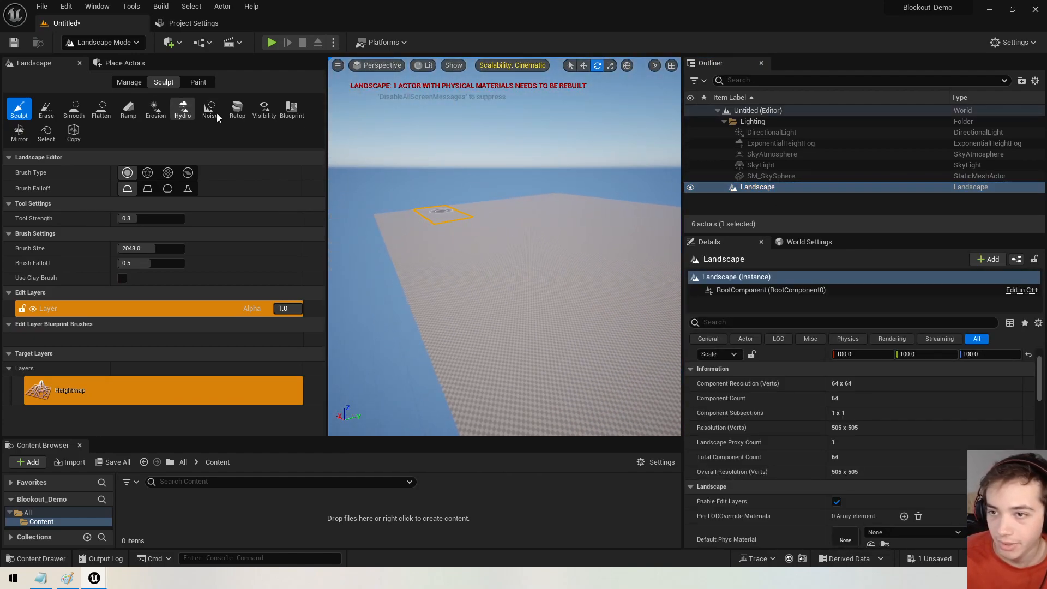
drag(327, 117, 291, 117)
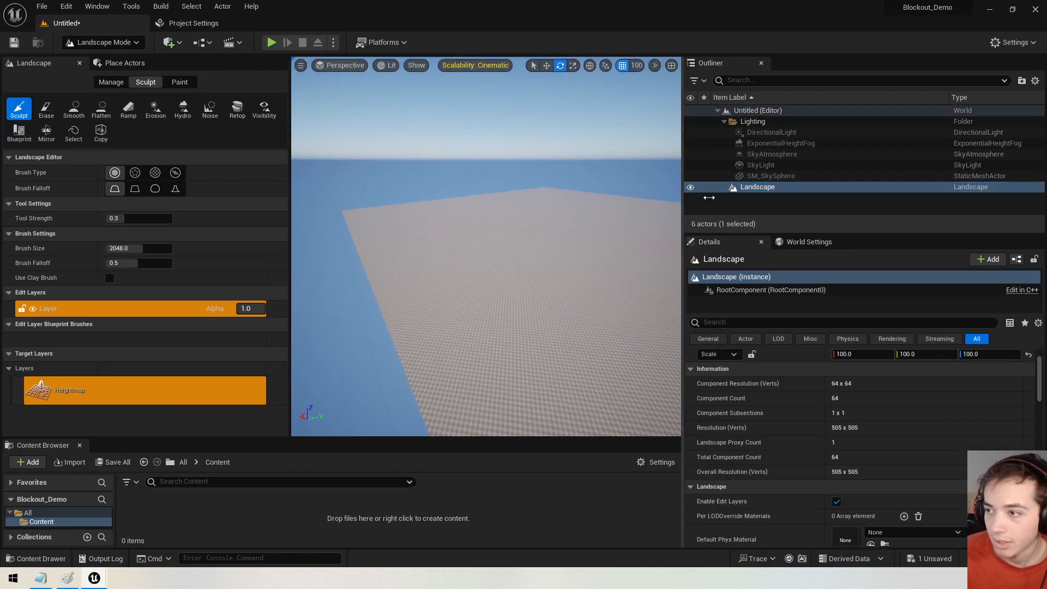
drag(695, 196, 816, 197)
key(f)
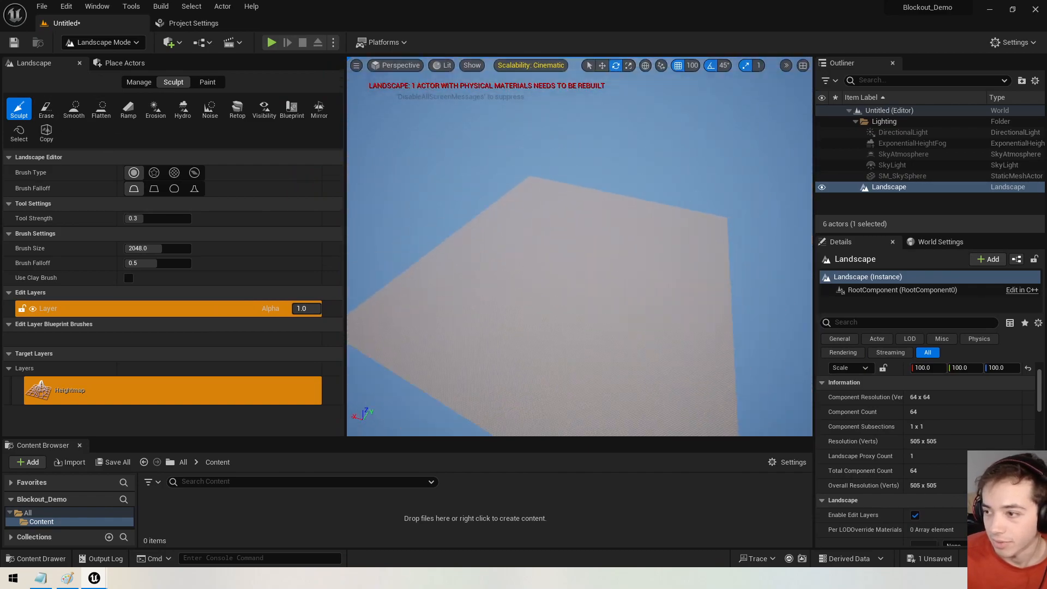
- Sculpt hills across the landscape, setting Tool Strength to 0.724 and Brush Size to 8192
mouse_move(599, 328)
right_down()
mouse_move(579, 246)
mouse_move(545, 306)
mouse_move(449, 365)
right_up()
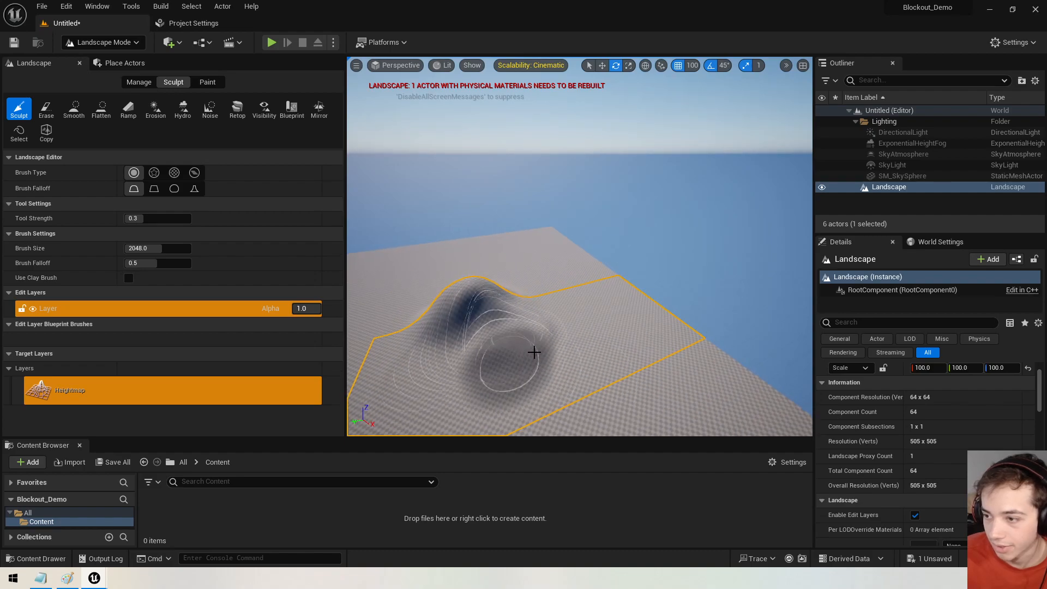
key(s)
mouse_move(507, 349)
right_down()
mouse_move(507, 420)
mouse_move(367, 229)
mouse_move(488, 231)
right_up()
key(s)
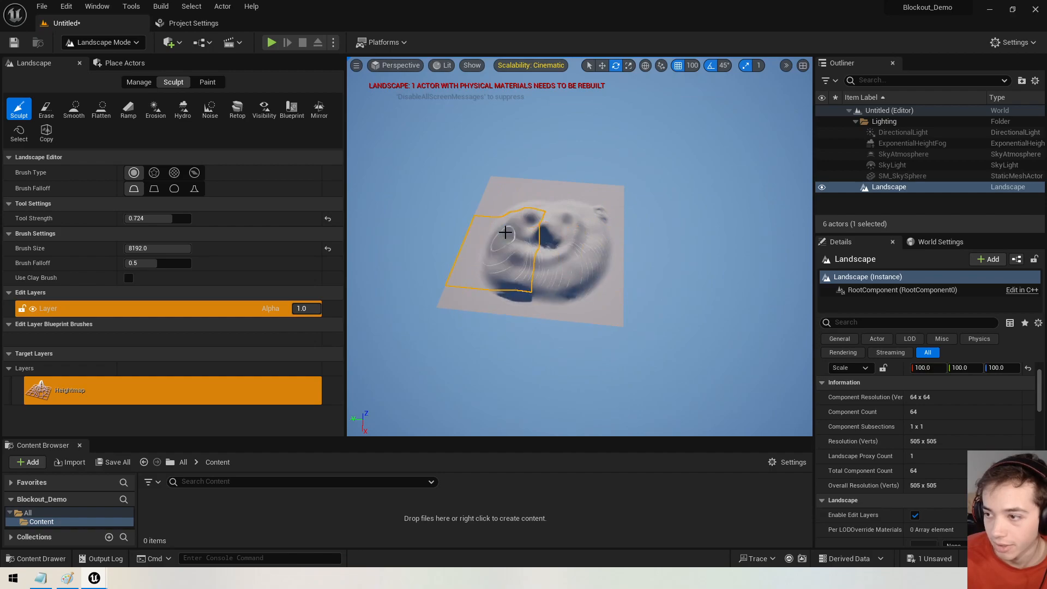
key(w)
right_drag(592, 195, 568, 231)
key(s)
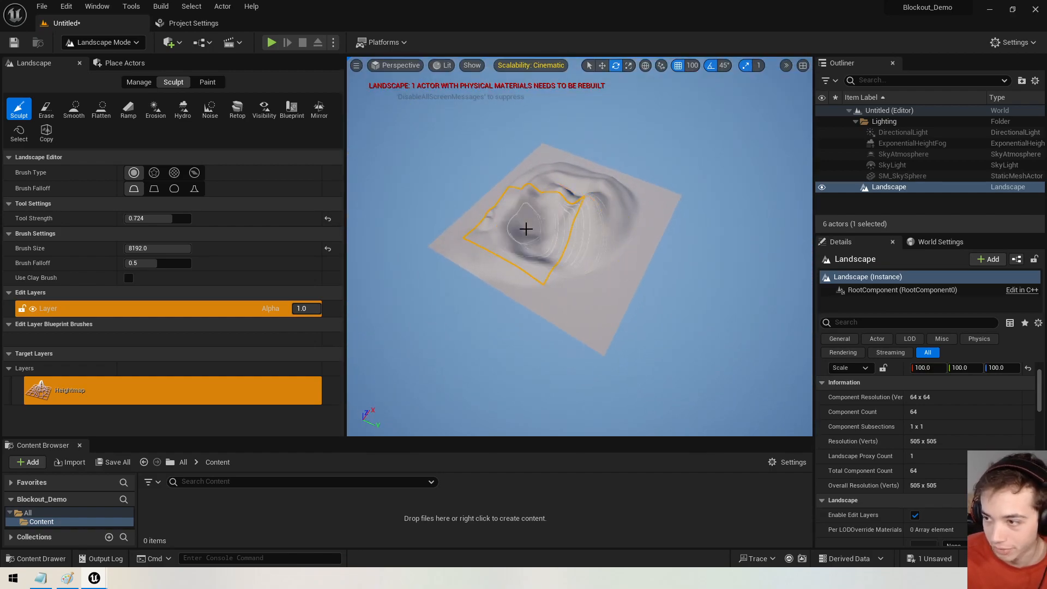
- Sculpt another stroke on the hills and undo it
drag(594, 212, 584, 171)
key(ctrl+z)
key(w)
right_drag(584, 171, 584, 171)
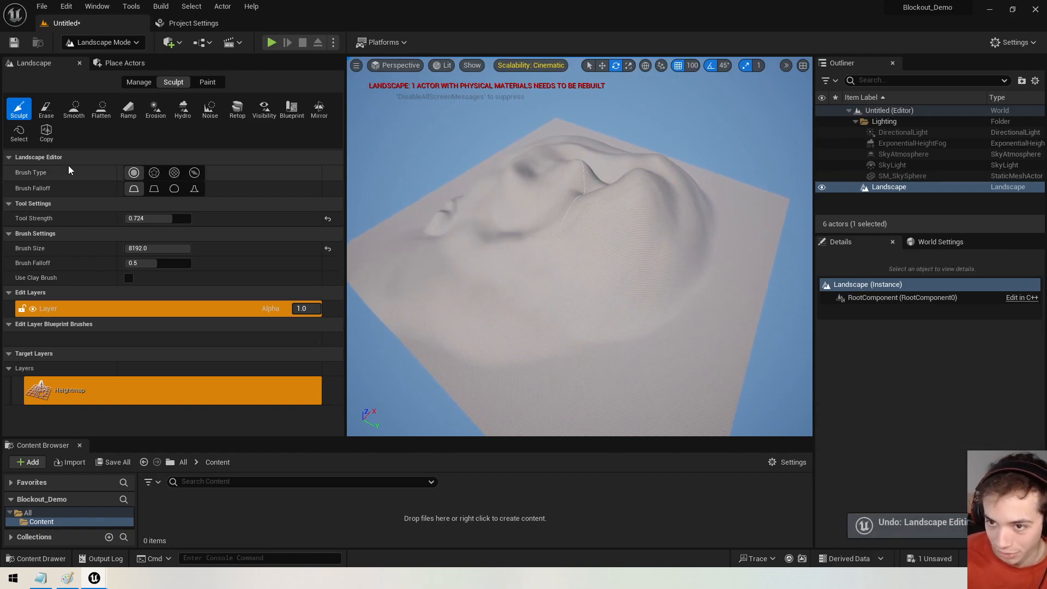
- Smooth the sculpted slopes of the hills with the Smooth tool
click(70, 112)
mouse_move(632, 218)
mouse_down()
mouse_move(664, 227)
mouse_move(514, 183)
mouse_move(620, 165)
mouse_move(584, 157)
mouse_move(631, 210)
mouse_move(450, 243)
mouse_move(446, 227)
mouse_move(619, 236)
mouse_move(591, 180)
mouse_move(626, 149)
mouse_move(668, 205)
mouse_up()
right_drag(669, 206, 572, 191)
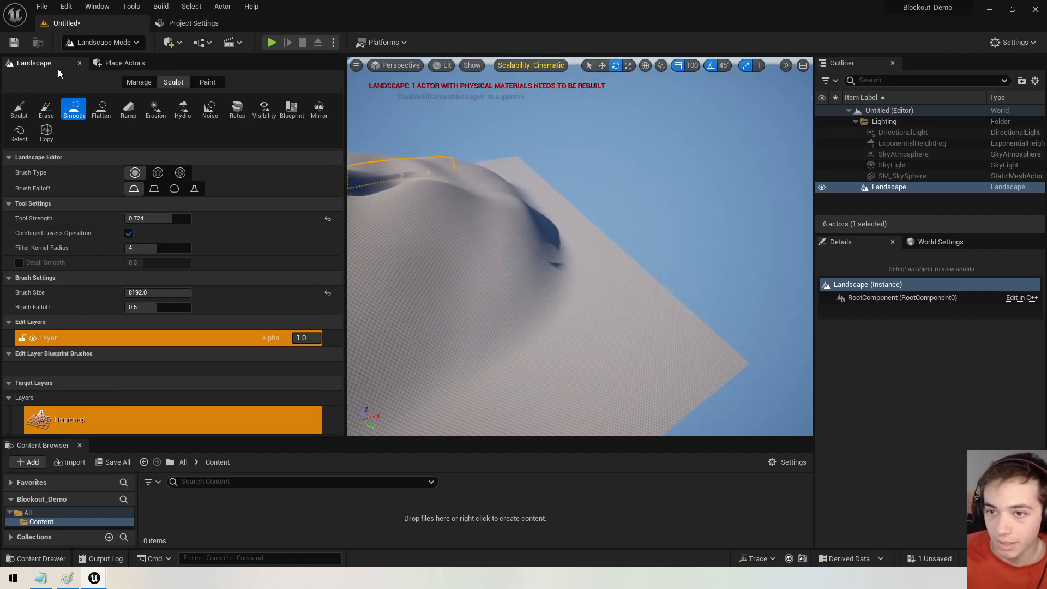
- Return to Selection mode and place a Box geometry brush on the flat area in front of the hills
click(125, 62)
click(35, 63)
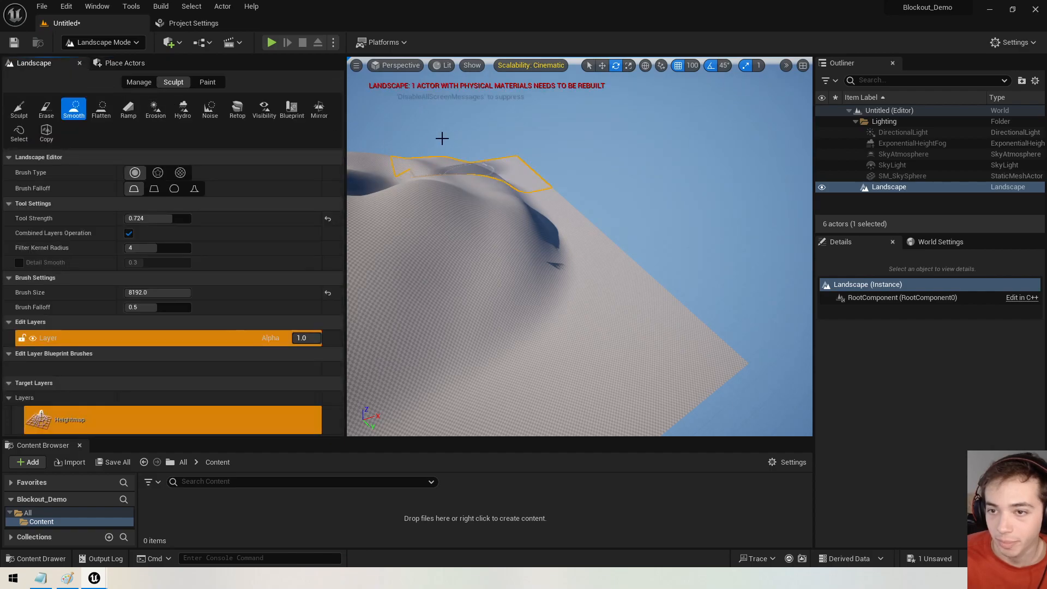
drag(345, 72, 229, 73)
click(117, 63)
right_drag(512, 124, 512, 124)
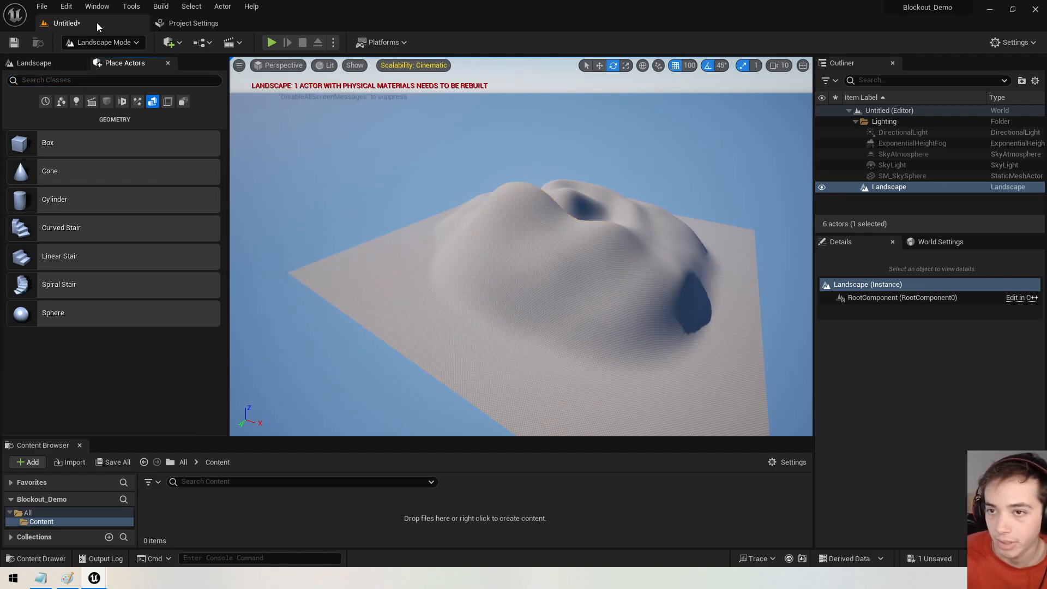
click(103, 42)
click(120, 52)
drag(305, 206, 467, 323)
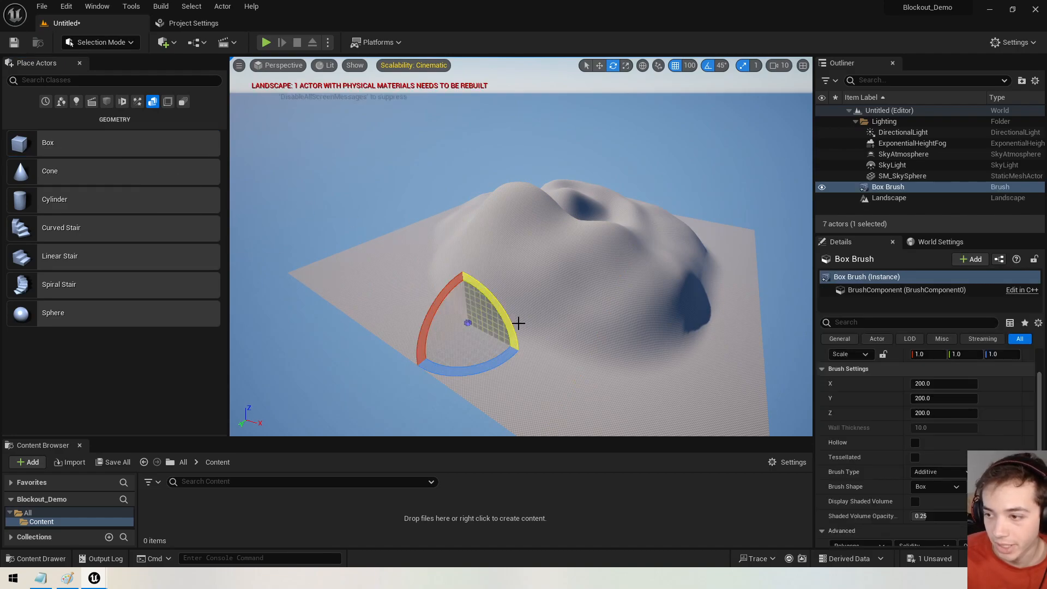
- Enlarge the box brush in X and Y, lock the scale ratio, and set its X scale to 10000
click(626, 66)
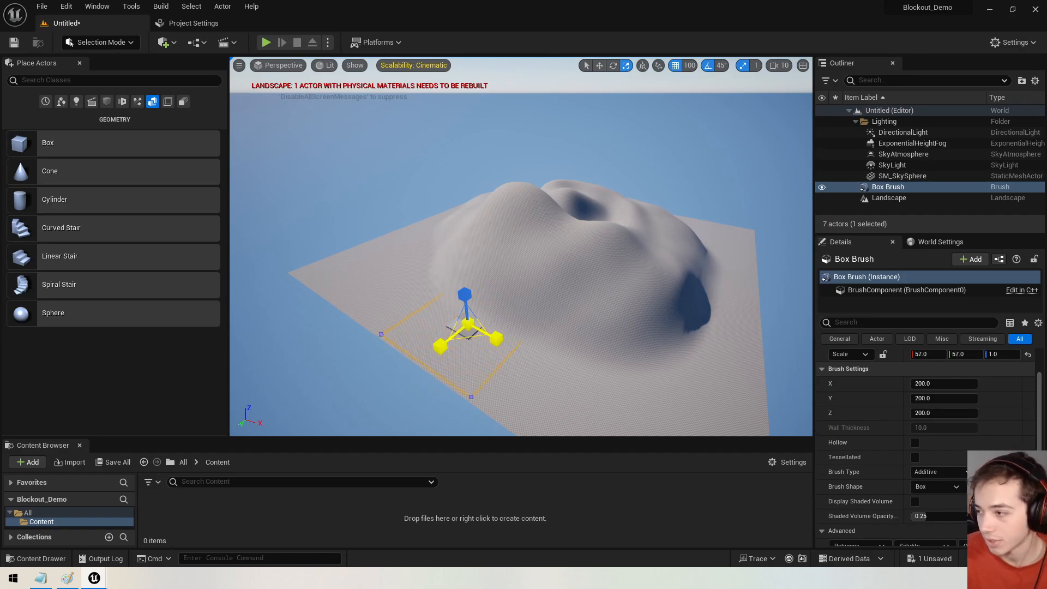
drag(468, 327, 480, 339)
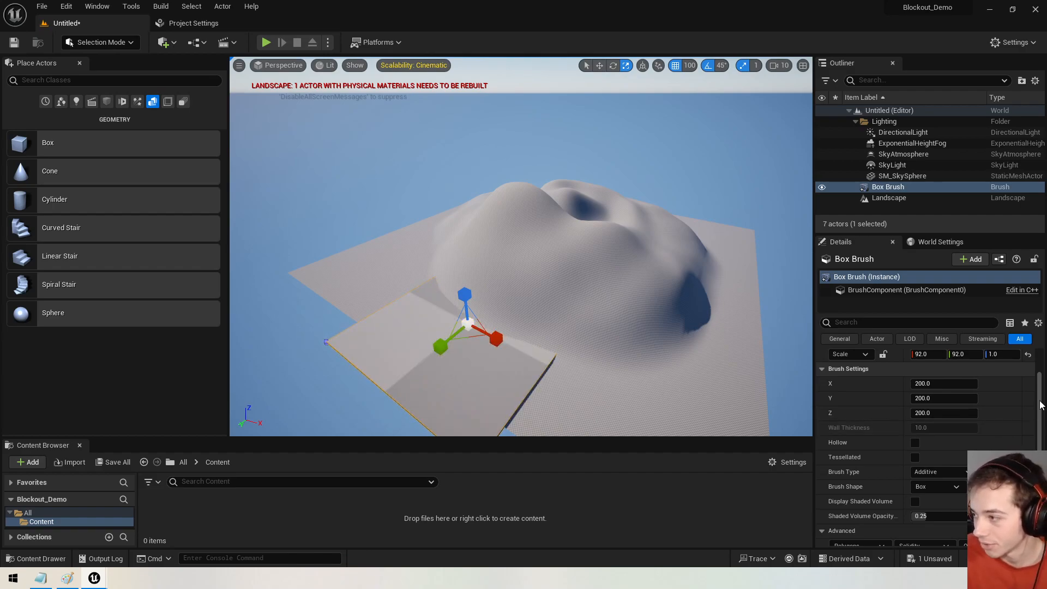
click(883, 355)
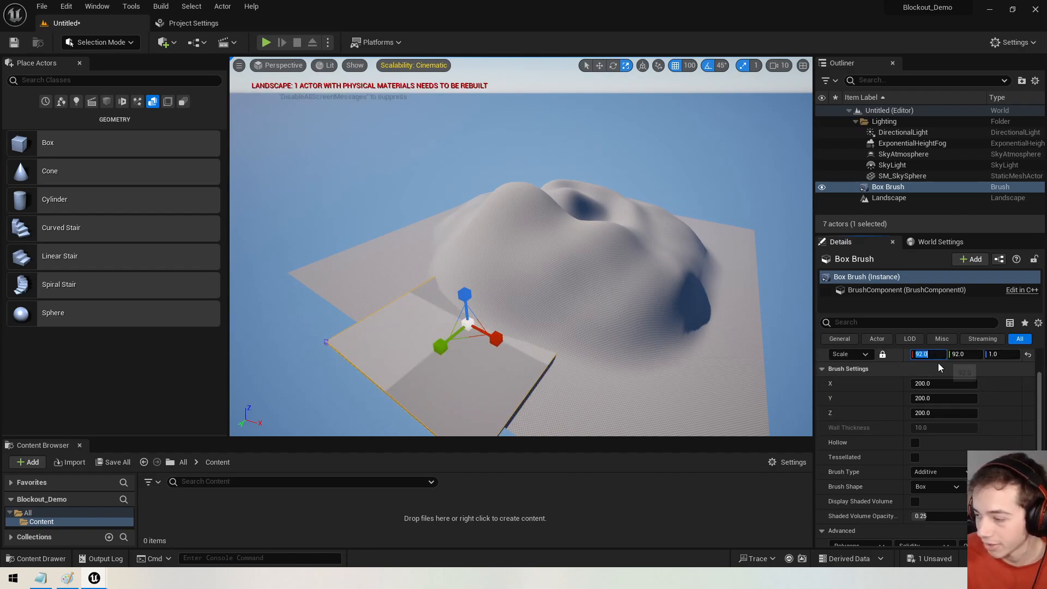
text(1000)
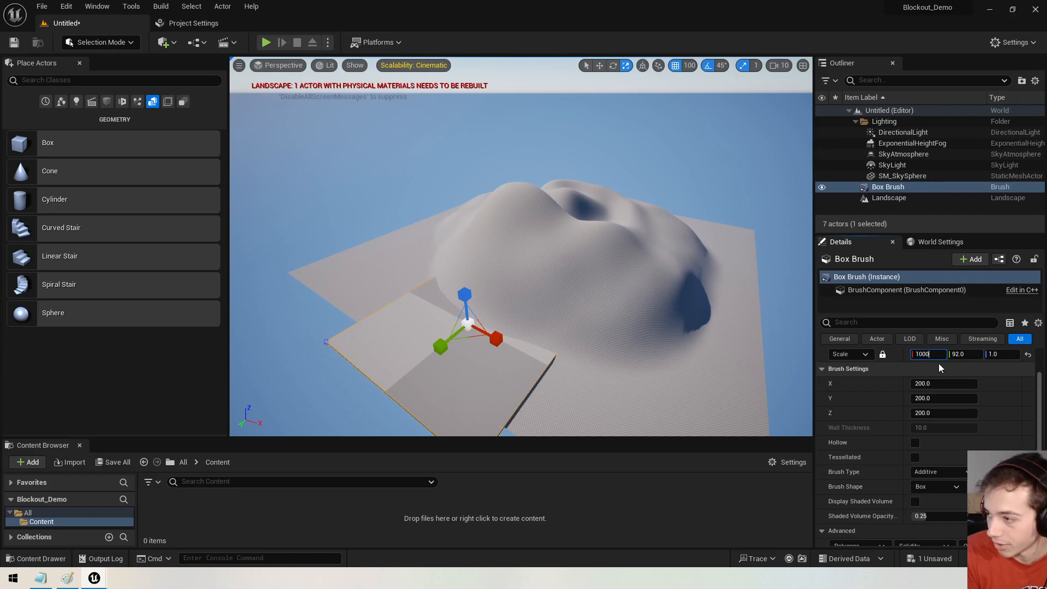
text(0)
key(Return)
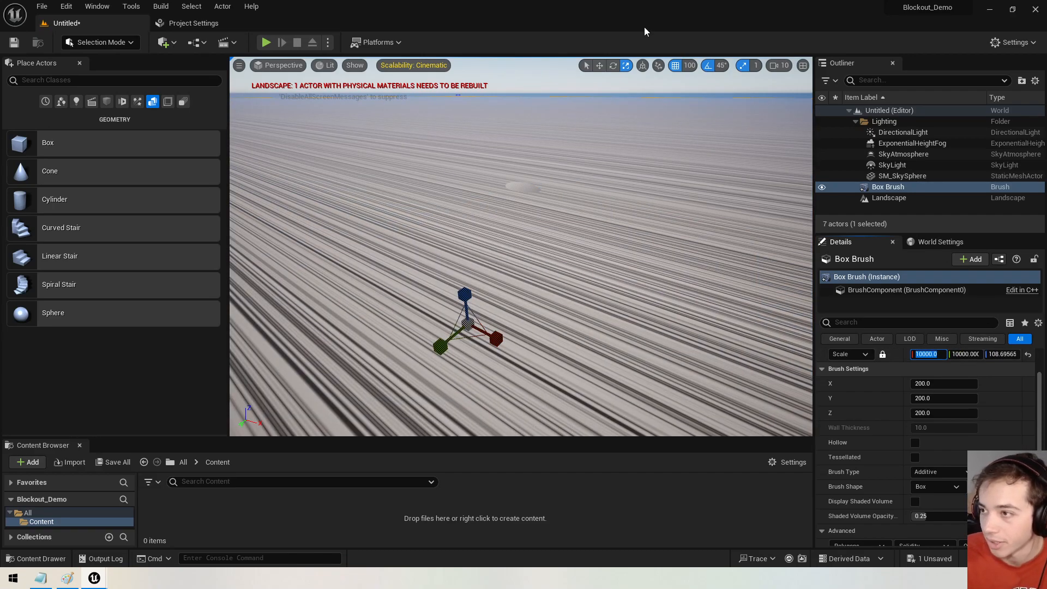
- Move the box brush down along Z so the hills rise above its surface
click(602, 65)
drag(466, 289, 473, 357)
right_drag(472, 357, 518, 409)
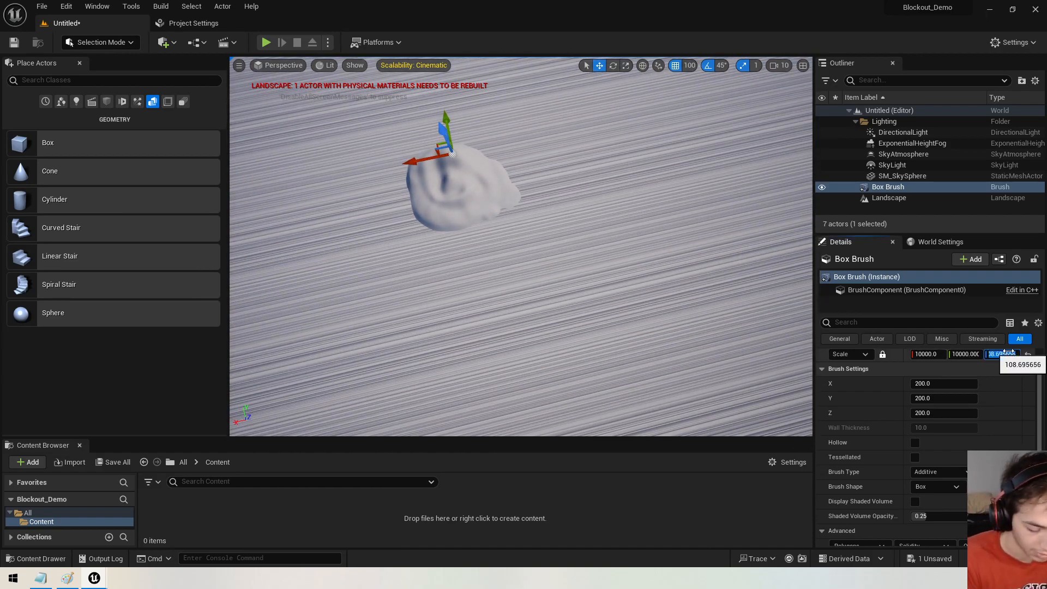
- Scale the box brush proportionally with its ratio locked by setting the Z scale to 1 and then to 10
drag(1008, 352, 1009, 352)
text(1)
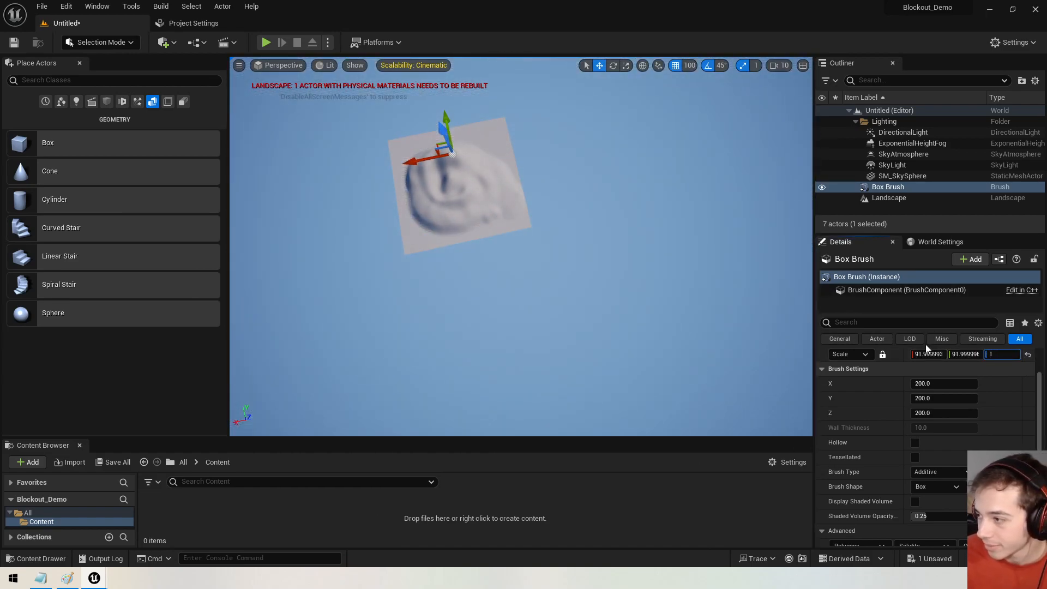
click(747, 345)
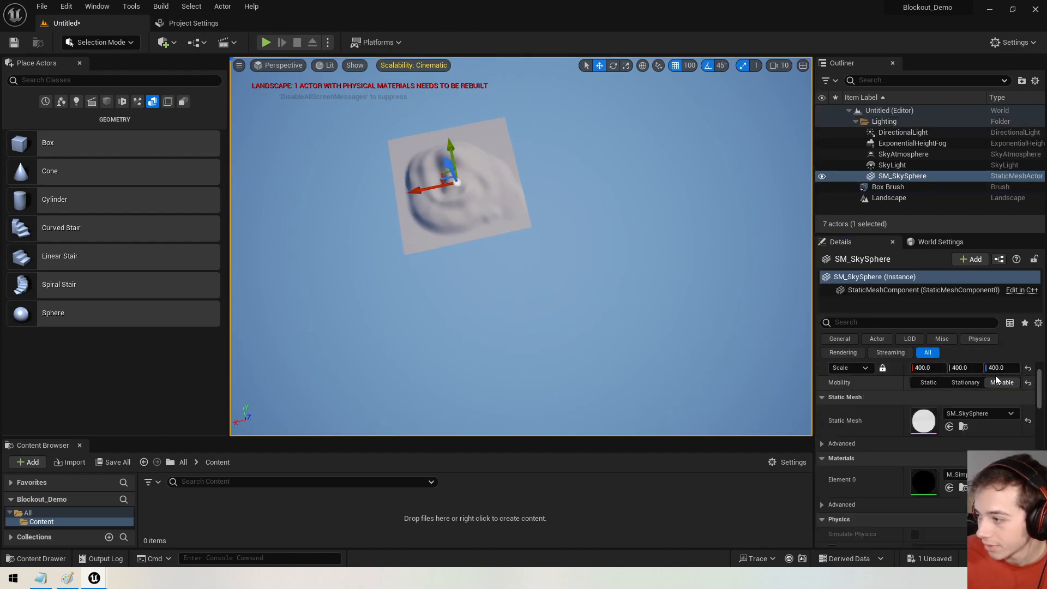
click(888, 187)
click(1002, 354)
key(Return)
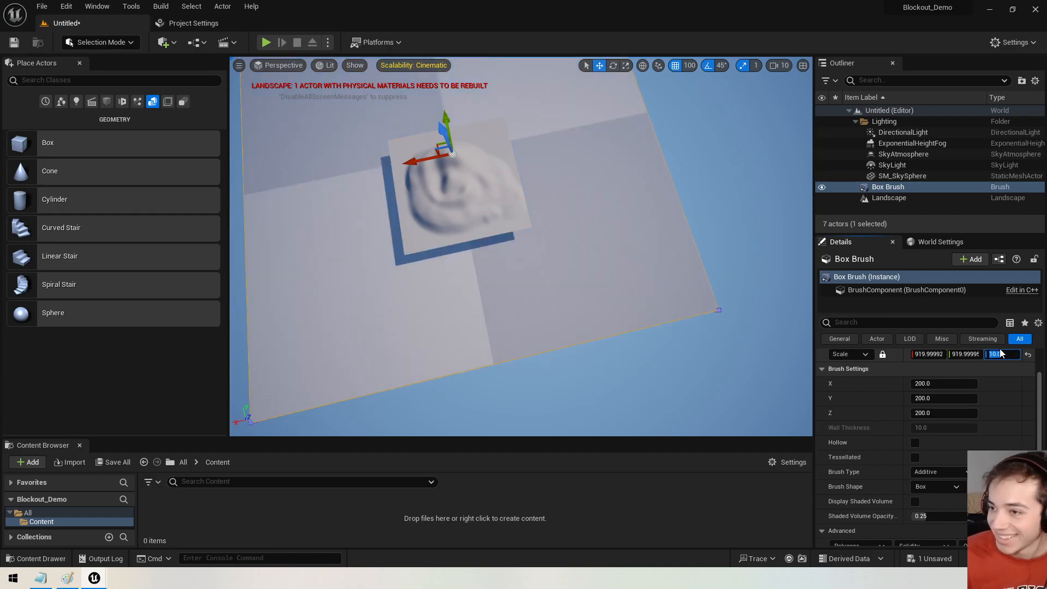
- Raise the box brush along Z until it covers the flat edges of the landscape around the hills
key(w)
right_drag(500, 224, 458, 164)
key(s)
right_drag(507, 190, 523, 190)
drag(537, 175, 537, 158)
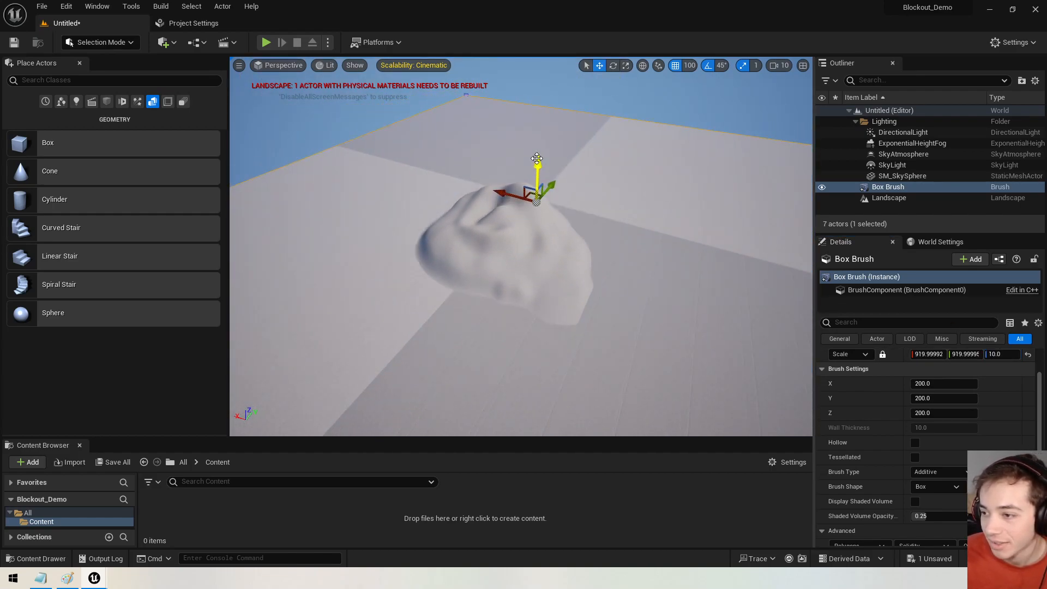
- Unlock the box brush's scale ratio, set its Z scale to 1, and raise it along Z around the hills
click(882, 354)
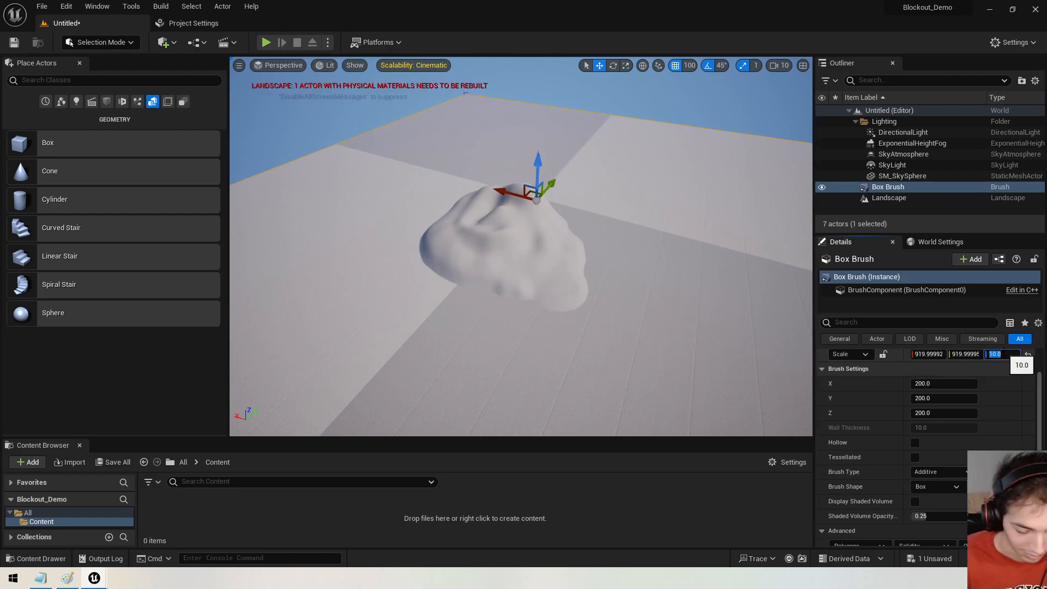
text(1)
key(Return)
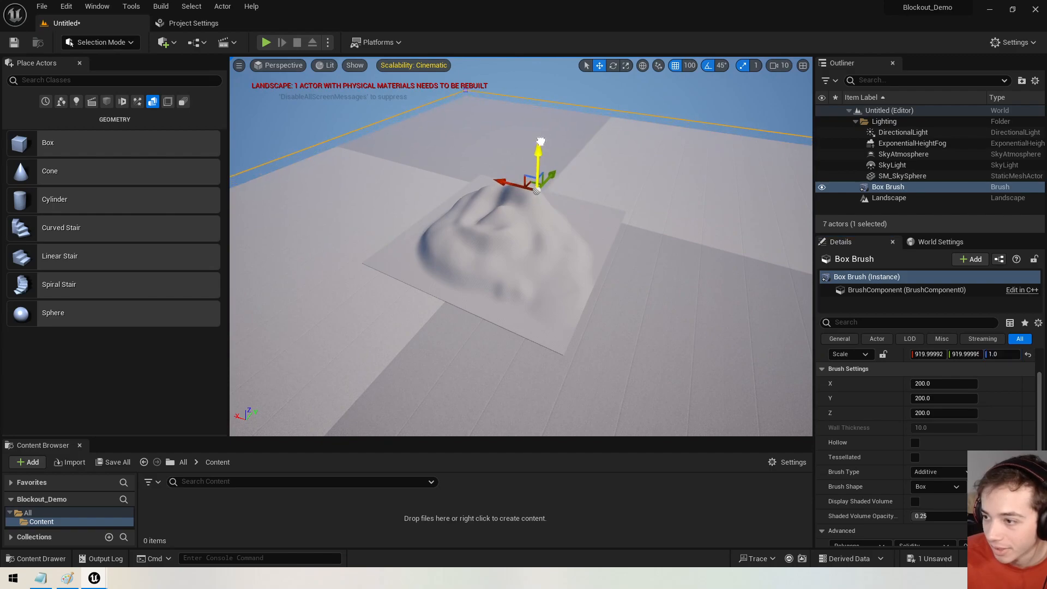
drag(540, 143, 541, 138)
- Set the box brush's Y scale and X scale to 1000 each
click(964, 354)
text(1000)
key(Return)
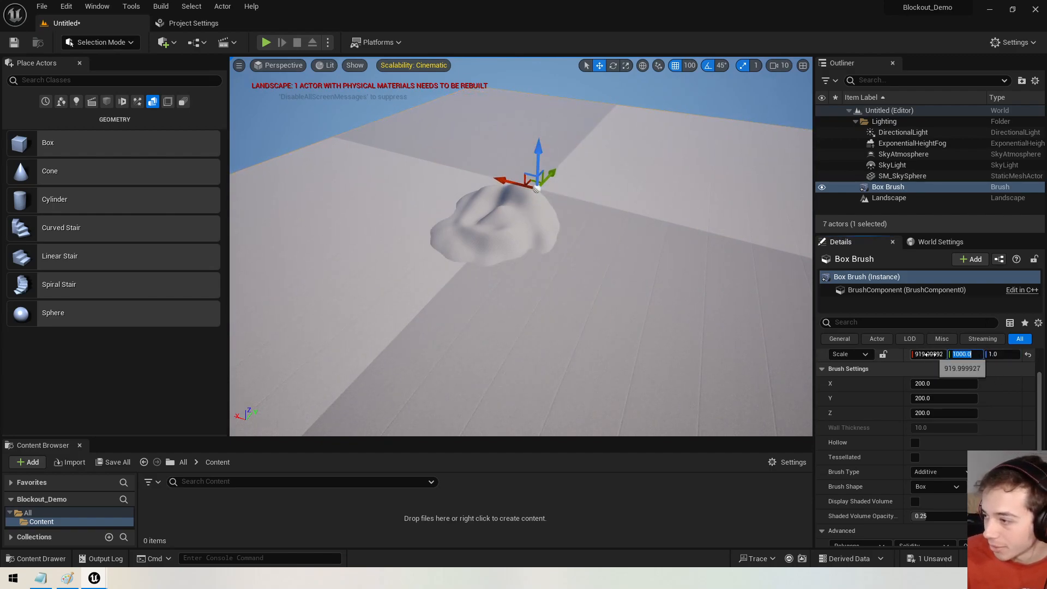
text(1000)
key(Return)
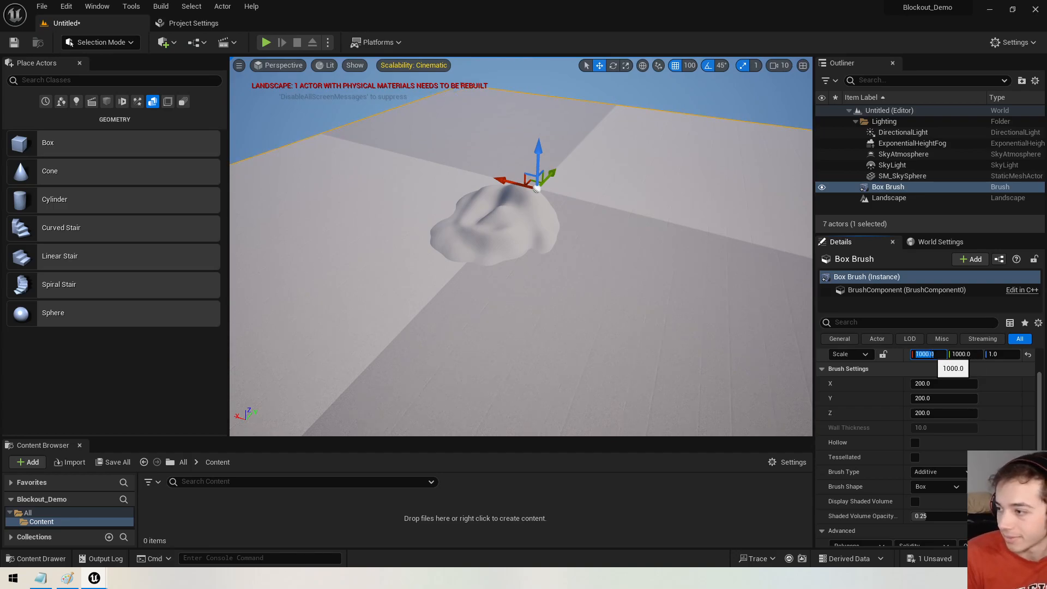
- Examine the hills up close where they meet the box brush ground, and select the landscape
key(w)
mouse_move(580, 207)
right_down()
mouse_move(564, 194)
mouse_move(654, 191)
mouse_move(605, 185)
mouse_move(510, 204)
right_up()
key(s)
click(458, 236)
mouse_move(458, 236)
right_down()
mouse_move(537, 213)
mouse_move(595, 218)
mouse_move(649, 240)
mouse_move(709, 227)
mouse_move(627, 210)
mouse_move(447, 221)
mouse_move(554, 224)
mouse_move(491, 199)
right_up()
key(w)
click(537, 214)
key(s)
key(s)
key(w)
click(554, 224)
key(s)
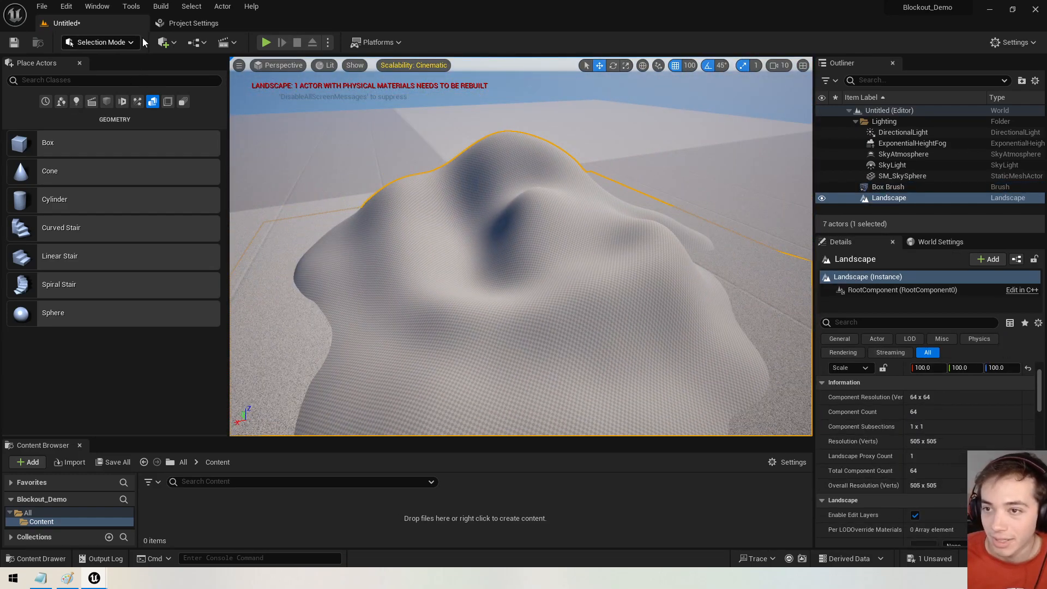
- Switch to Landscape mode and erode the peaks and slopes of the hills with the Erosion tool
click(98, 42)
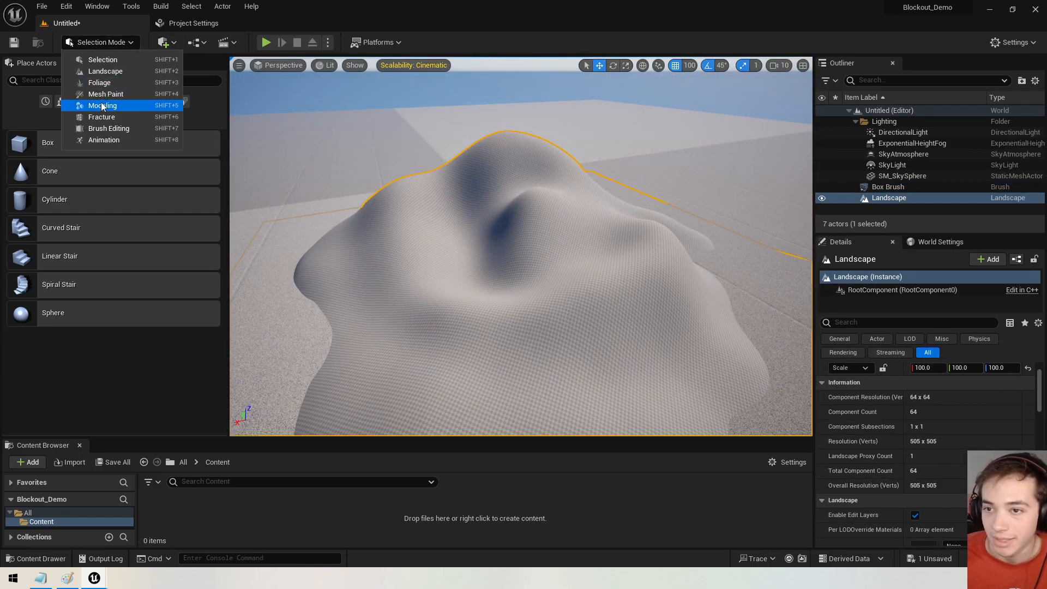
click(103, 71)
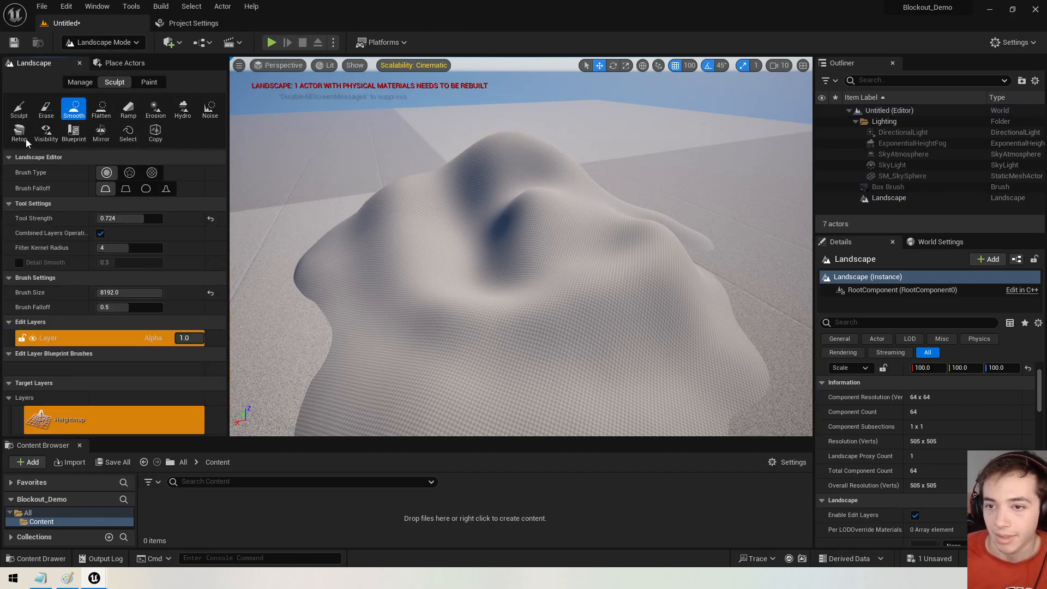
click(156, 108)
mouse_move(525, 236)
mouse_down()
mouse_move(547, 264)
mouse_move(493, 233)
mouse_move(582, 278)
mouse_move(538, 159)
mouse_up()
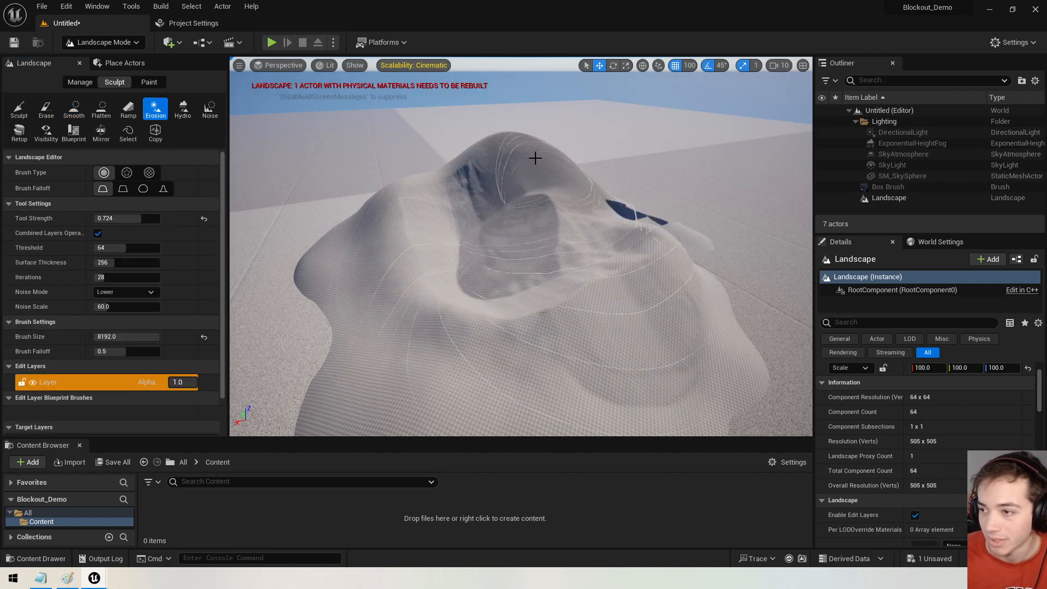
mouse_move(423, 173)
mouse_down()
mouse_move(460, 297)
mouse_move(701, 341)
mouse_move(362, 433)
mouse_move(473, 153)
mouse_move(743, 251)
mouse_move(295, 246)
mouse_up()
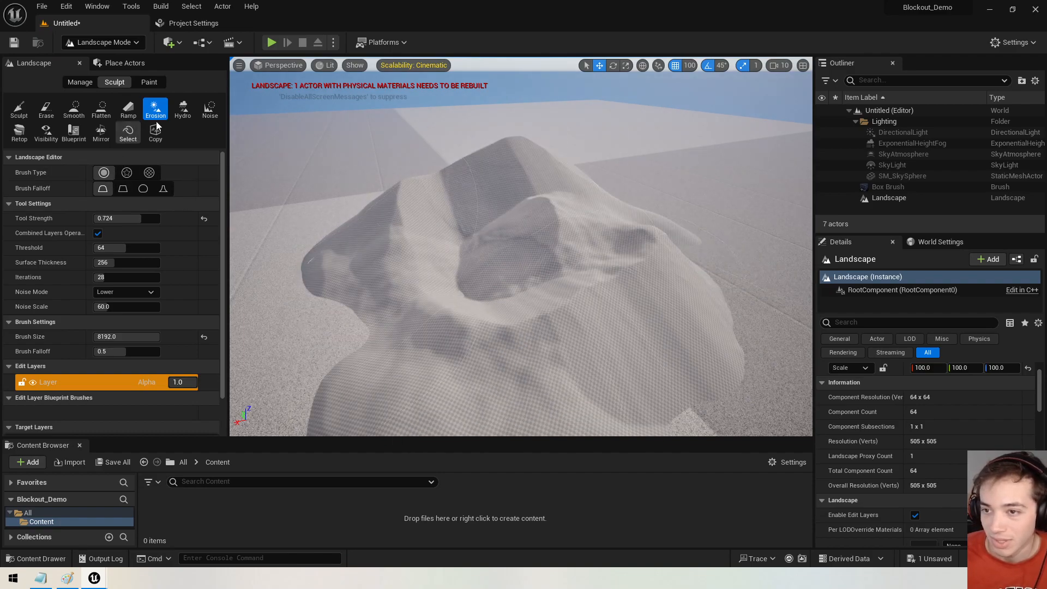
- Carve gullies into the hill slopes with the Hydro erosion tool and inspect them up close
click(183, 108)
mouse_move(453, 287)
mouse_down()
mouse_move(557, 236)
mouse_move(484, 164)
mouse_move(629, 217)
mouse_move(552, 256)
mouse_move(458, 280)
mouse_move(419, 208)
mouse_move(528, 177)
mouse_up()
key(w)
mouse_move(568, 184)
right_down()
mouse_move(459, 222)
mouse_move(427, 211)
mouse_move(513, 216)
mouse_move(547, 173)
mouse_move(557, 227)
mouse_move(574, 243)
mouse_move(541, 233)
mouse_move(519, 248)
mouse_move(465, 221)
mouse_move(421, 233)
mouse_move(628, 255)
right_up()
scroll(568, 184, down, 3)
key(w)
scroll(521, 246, down, 2)
key(s)
scroll(521, 246, down, 1)
key(a)
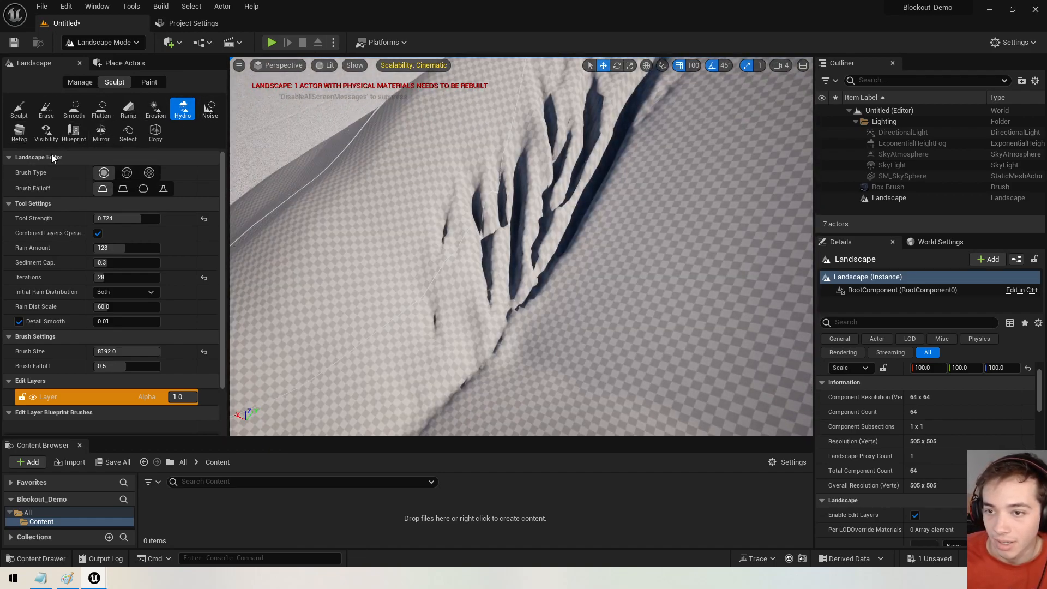
- Flatten the ridge top beside the gullies into a small plateau using the Flatten tool with a reduced brush size
click(101, 108)
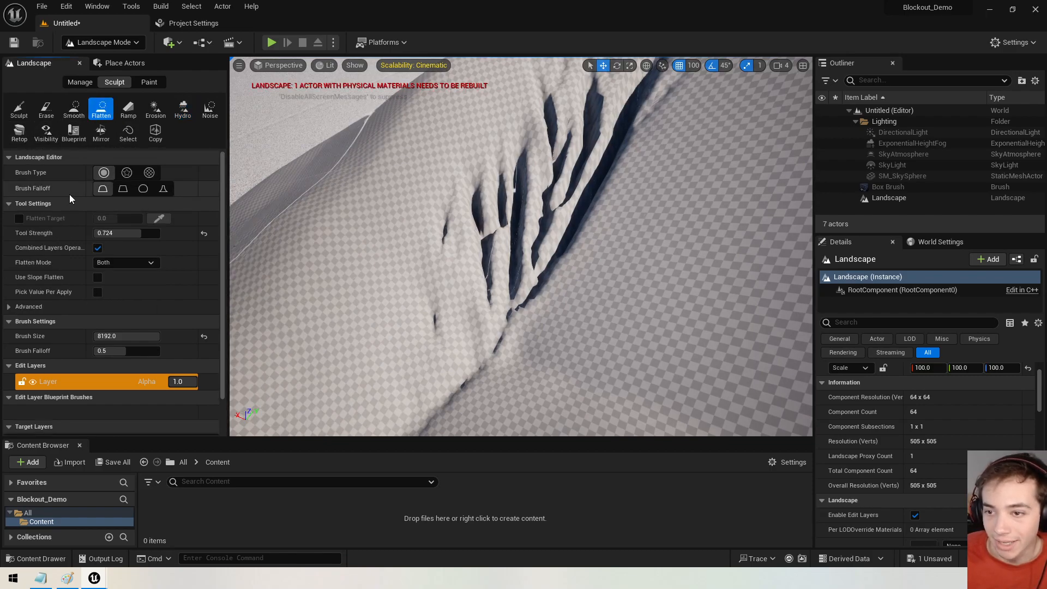
drag(139, 336, 112, 336)
mouse_move(521, 245)
right_down()
mouse_move(717, 185)
mouse_move(673, 211)
right_up()
mouse_move(674, 182)
mouse_down()
mouse_move(577, 180)
mouse_move(480, 202)
mouse_move(456, 231)
mouse_move(681, 227)
mouse_move(709, 196)
mouse_up()
right_drag(709, 197, 612, 161)
mouse_move(545, 300)
right_down()
mouse_move(681, 283)
mouse_move(567, 275)
right_up()
- Add a ramp with the Ramp tool from the flattened plateau to the lower ground past the gullies
click(127, 109)
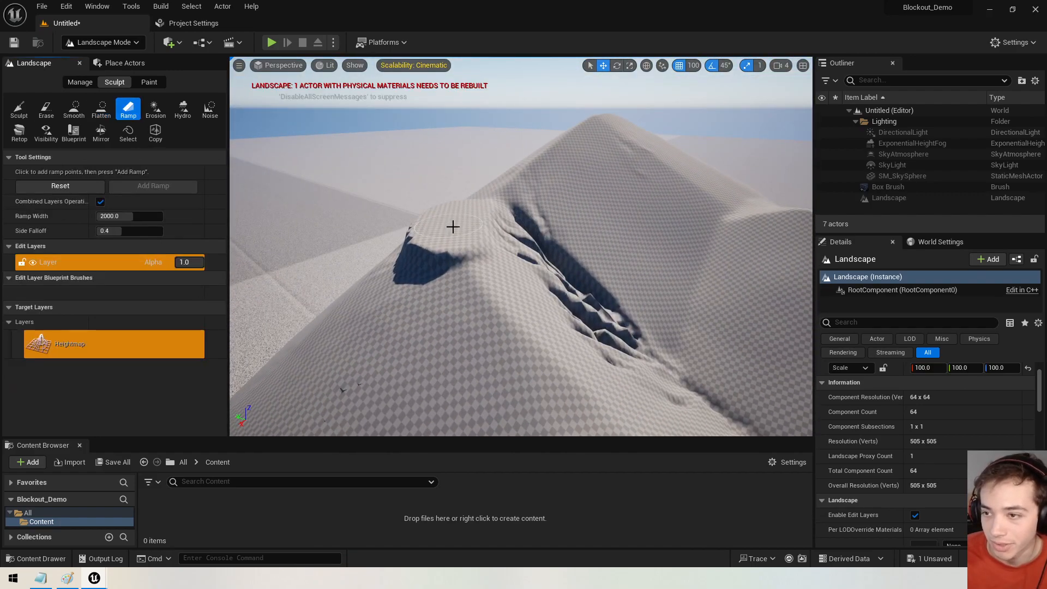
right_drag(458, 237, 551, 278)
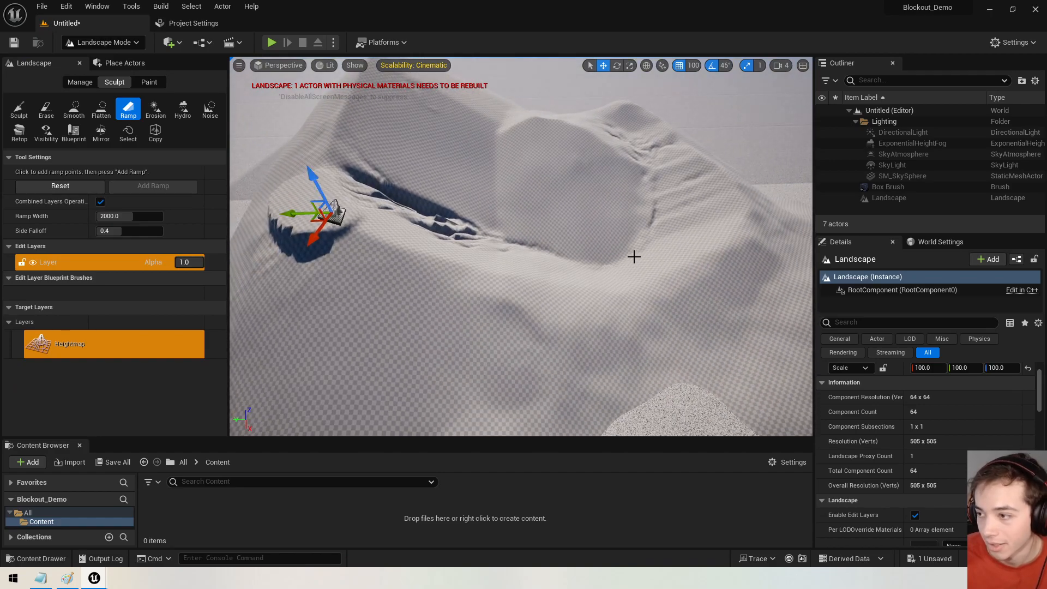
right_drag(631, 259, 599, 218)
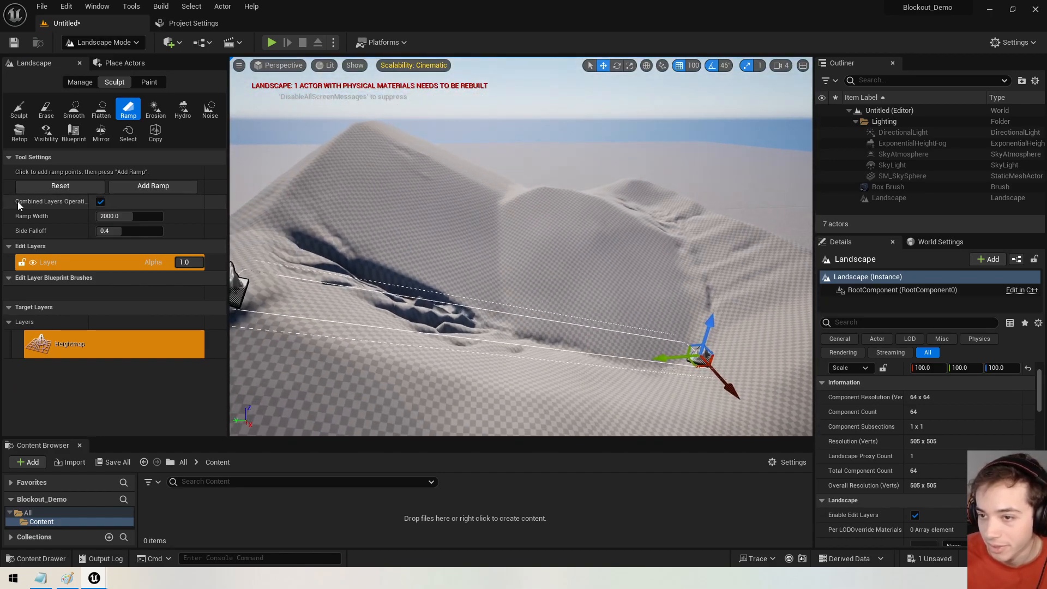
click(152, 187)
- Add a second ramp from the end of the first one along the foot of the neighbouring hill
right_drag(349, 240, 256, 246)
click(86, 189)
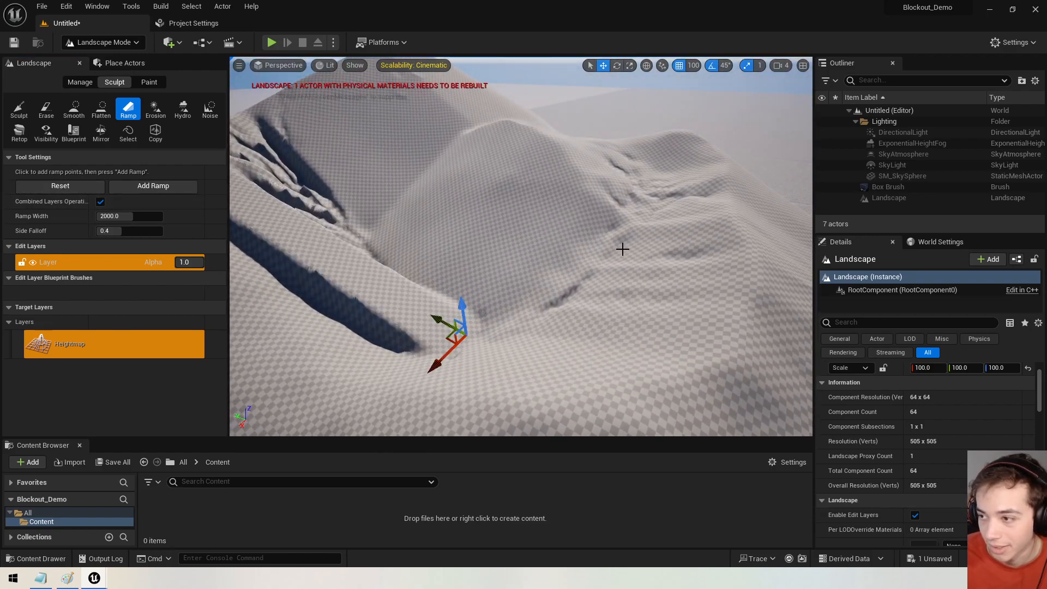
click(126, 189)
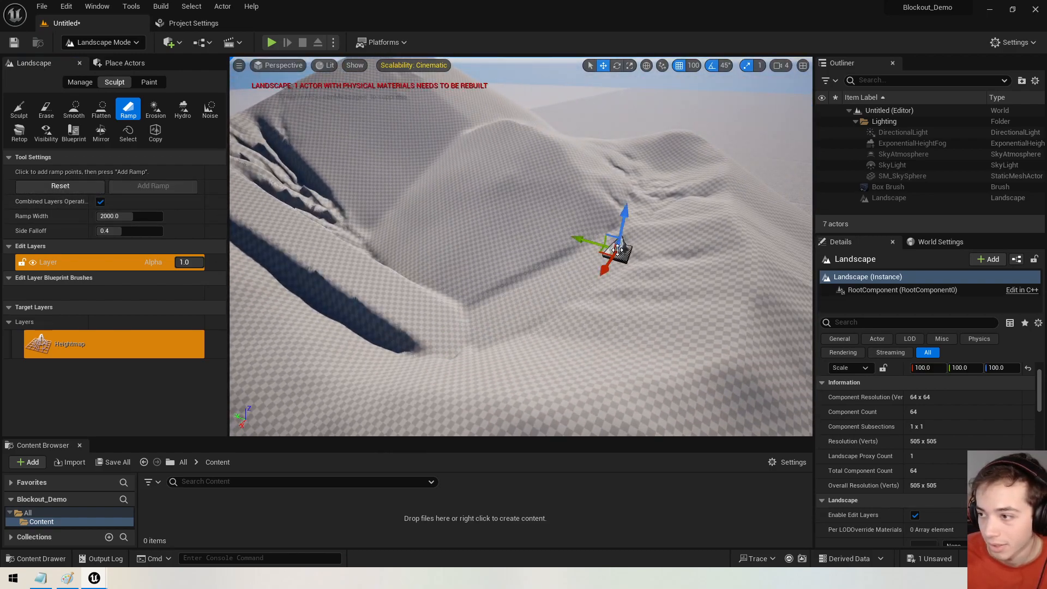
right_drag(462, 217, 606, 246)
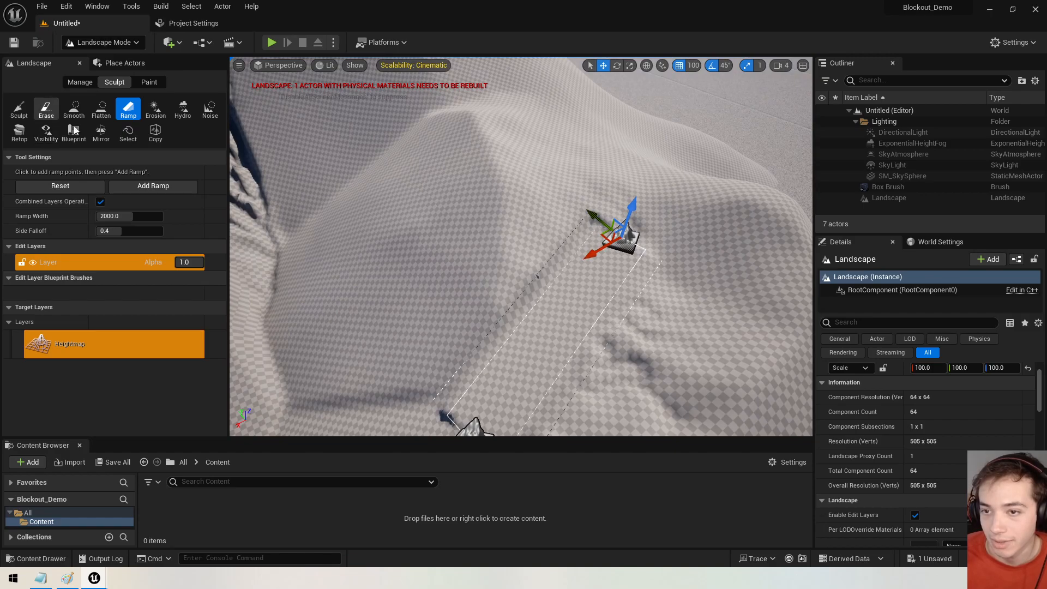
right_drag(462, 216, 296, 193)
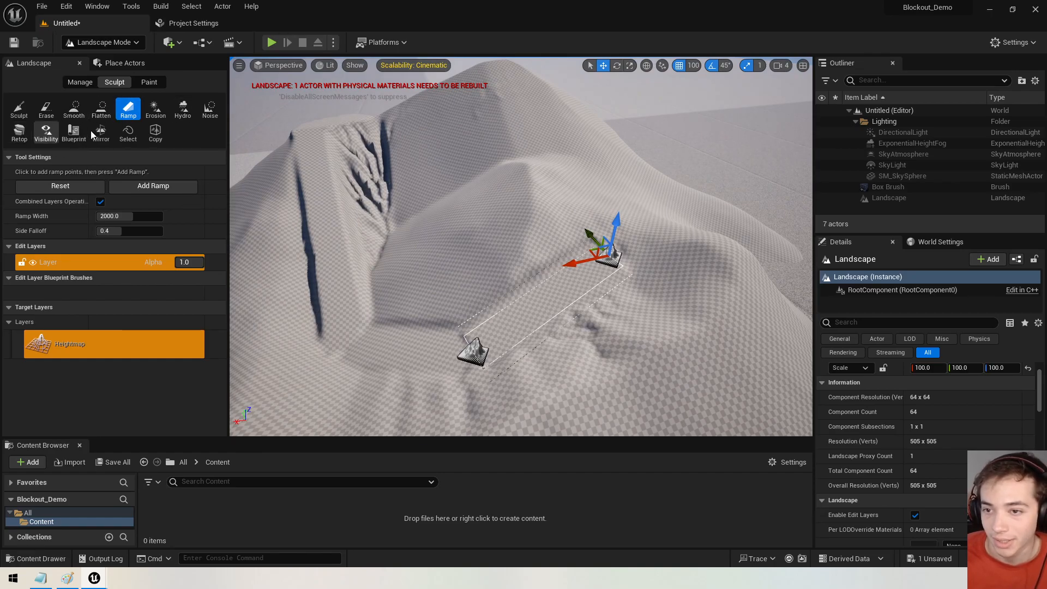
mouse_move(521, 246)
right_down()
mouse_move(480, 240)
mouse_move(545, 256)
mouse_move(524, 262)
right_up()
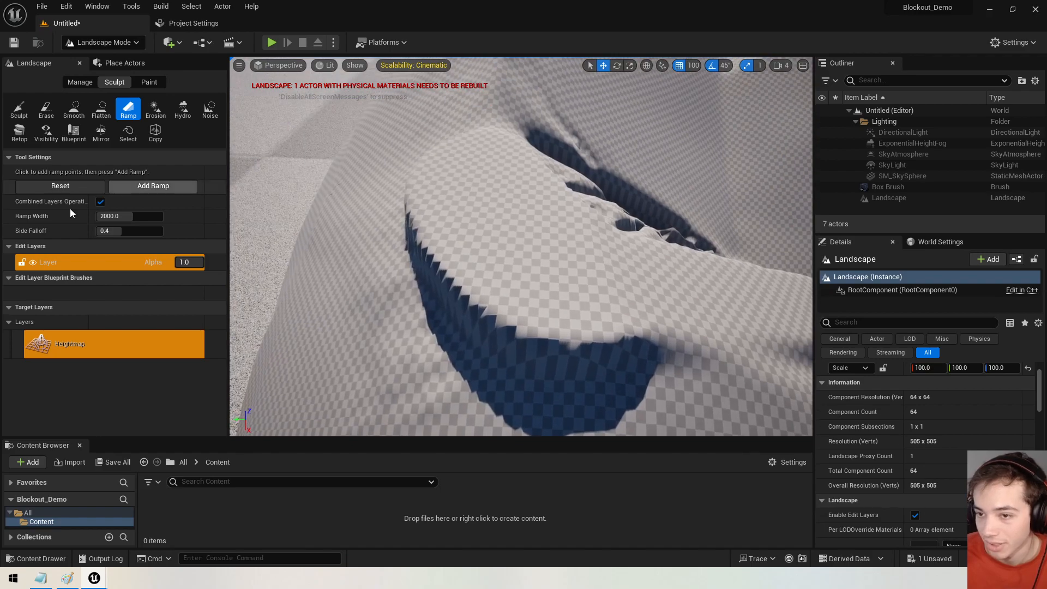
- Place a Box geometry brush on the flattened plateau
click(103, 63)
mouse_move(48, 143)
mouse_down()
mouse_move(526, 198)
mouse_move(520, 213)
mouse_up()
click(511, 214)
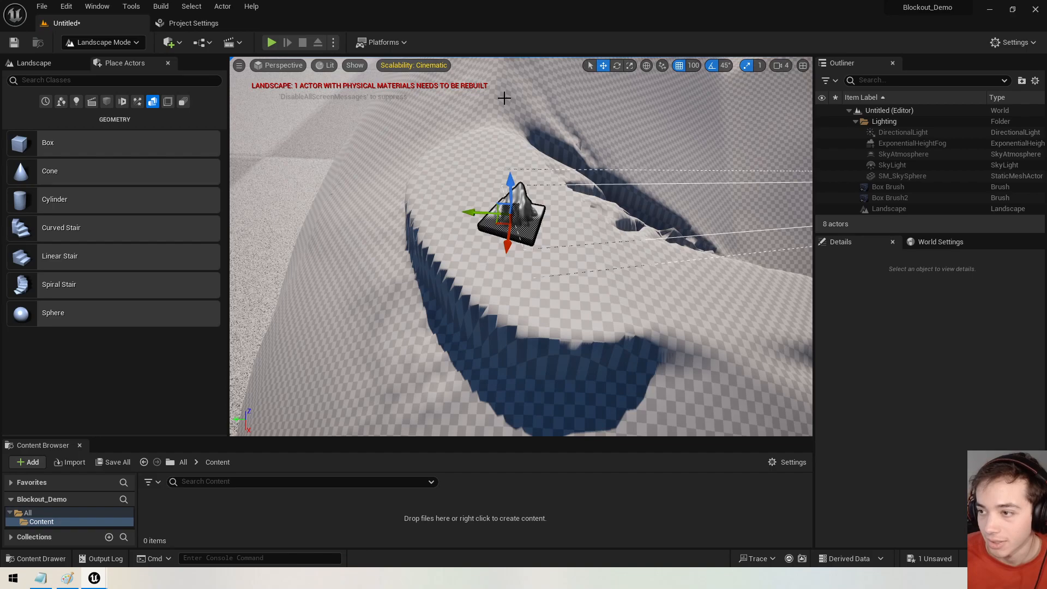
- Return to Selection mode, select the new box brush, and lift it along Z above the plateau
click(96, 43)
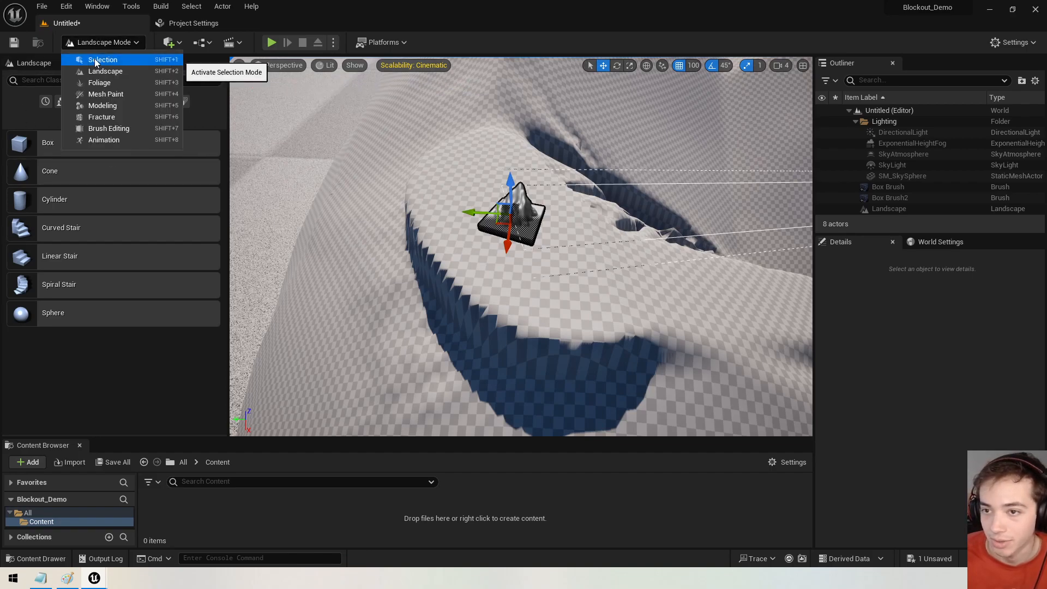
click(94, 58)
click(505, 207)
key(w)
mouse_move(535, 207)
right_down()
mouse_move(532, 185)
mouse_move(519, 185)
right_up()
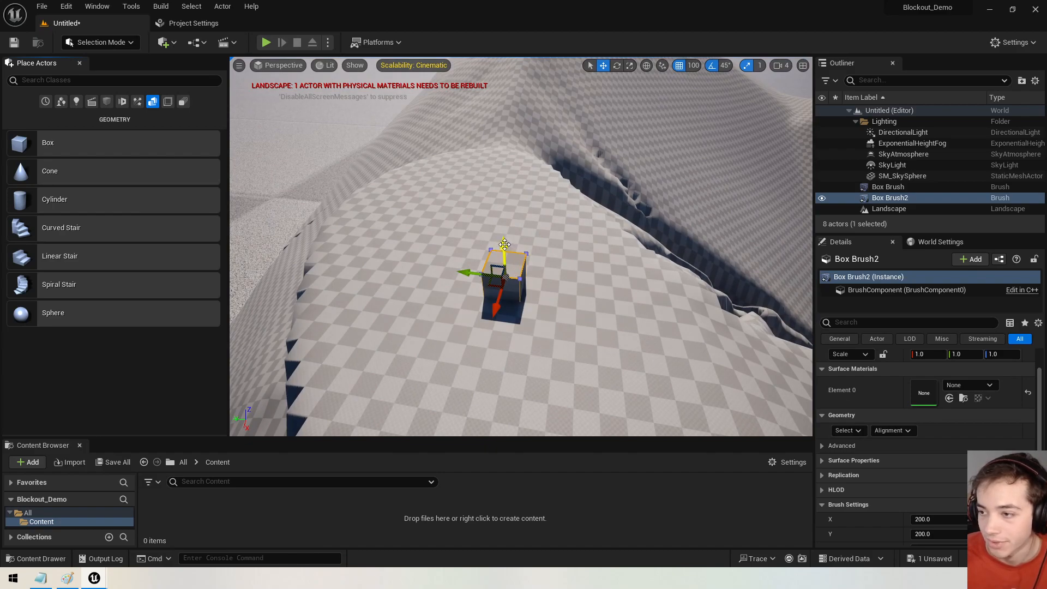
drag(501, 202, 501, 202)
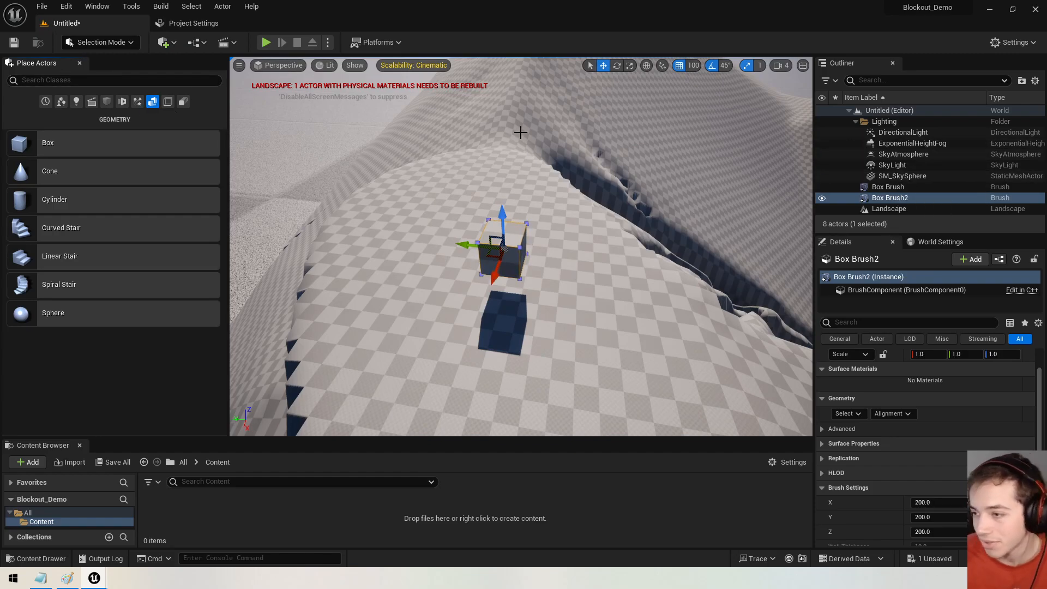
- Select the floating box brush above the plateau and switch to Brush Editing mode
right_drag(520, 246, 521, 297)
mouse_move(521, 246)
right_down()
mouse_move(540, 229)
mouse_move(567, 246)
mouse_move(654, 207)
mouse_move(600, 212)
right_up()
mouse_move(627, 172)
right_down()
mouse_move(589, 229)
mouse_move(518, 186)
mouse_move(600, 166)
mouse_move(627, 171)
mouse_move(600, 218)
mouse_move(540, 174)
mouse_move(513, 169)
mouse_move(501, 180)
mouse_move(578, 218)
mouse_move(643, 196)
mouse_move(478, 157)
right_up()
click(468, 159)
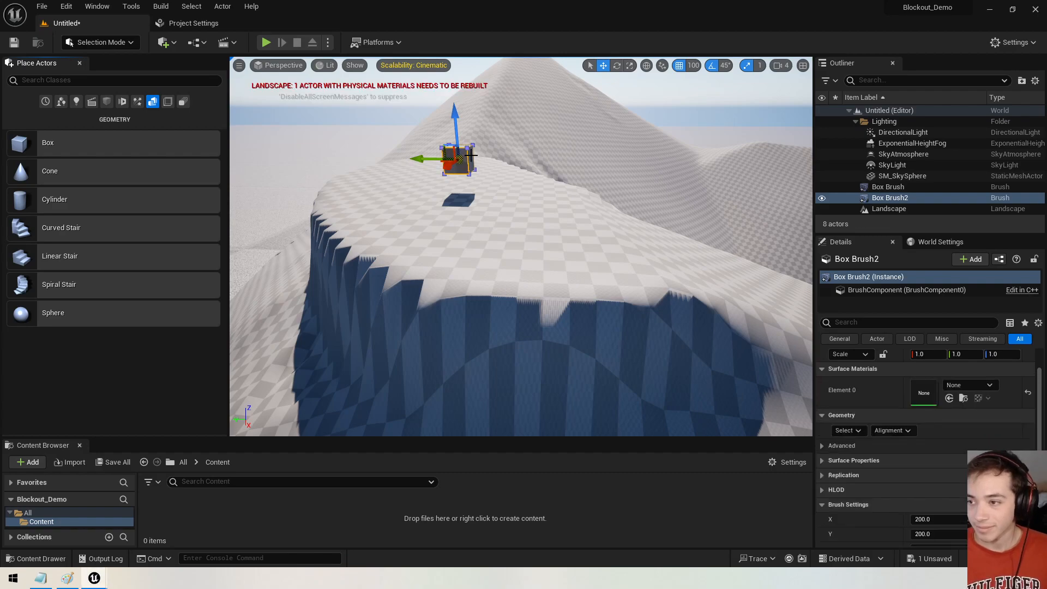
click(98, 48)
click(109, 130)
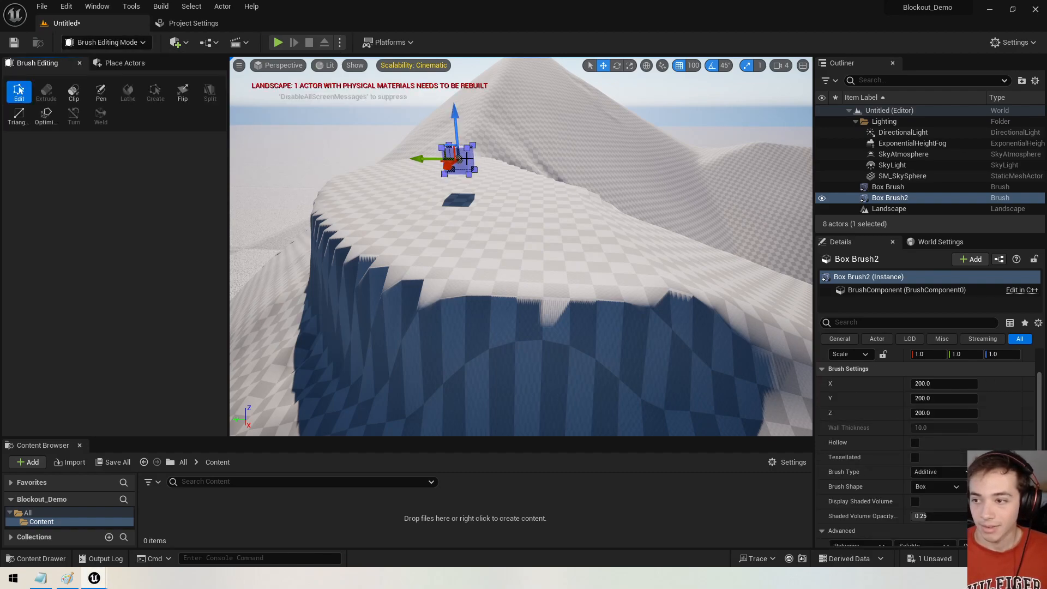
- Stretch the small box brush along Y and pull its bottom face down along Z
drag(436, 160, 487, 159)
mouse_move(487, 159)
right_down()
mouse_move(480, 117)
mouse_move(458, 126)
right_up()
scroll(488, 137, down, 3)
key(s)
right_drag(496, 197, 496, 196)
scroll(496, 196, down, 1)
key(q)
key(w)
click(545, 216)
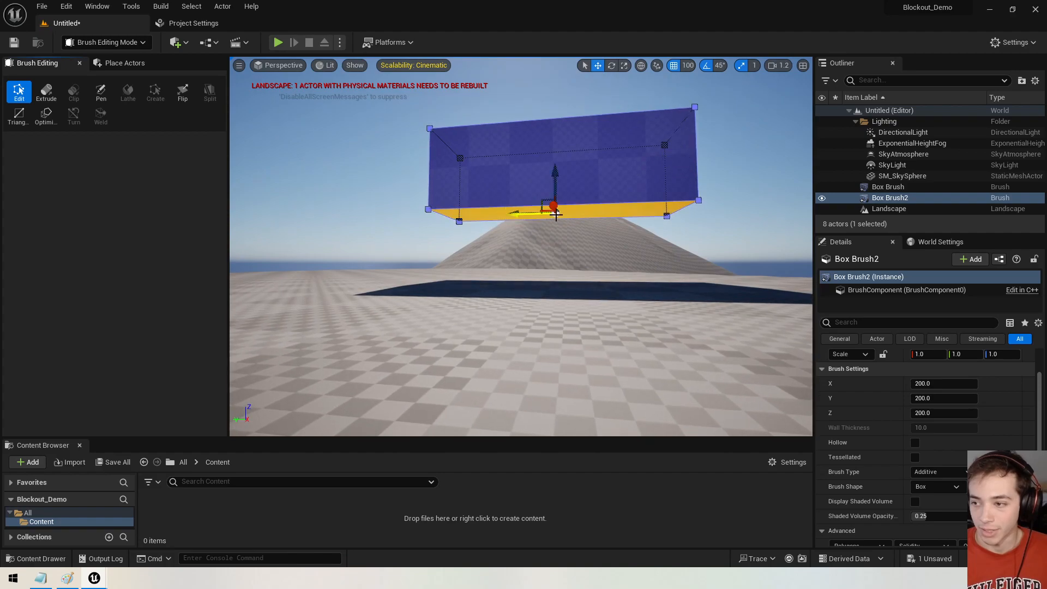
mouse_move(554, 178)
mouse_down()
mouse_move(561, 286)
mouse_move(555, 255)
mouse_up()
- Lengthen the small box brush by pulling its front face outward along X
right_drag(556, 254, 555, 305)
key(e)
click(493, 254)
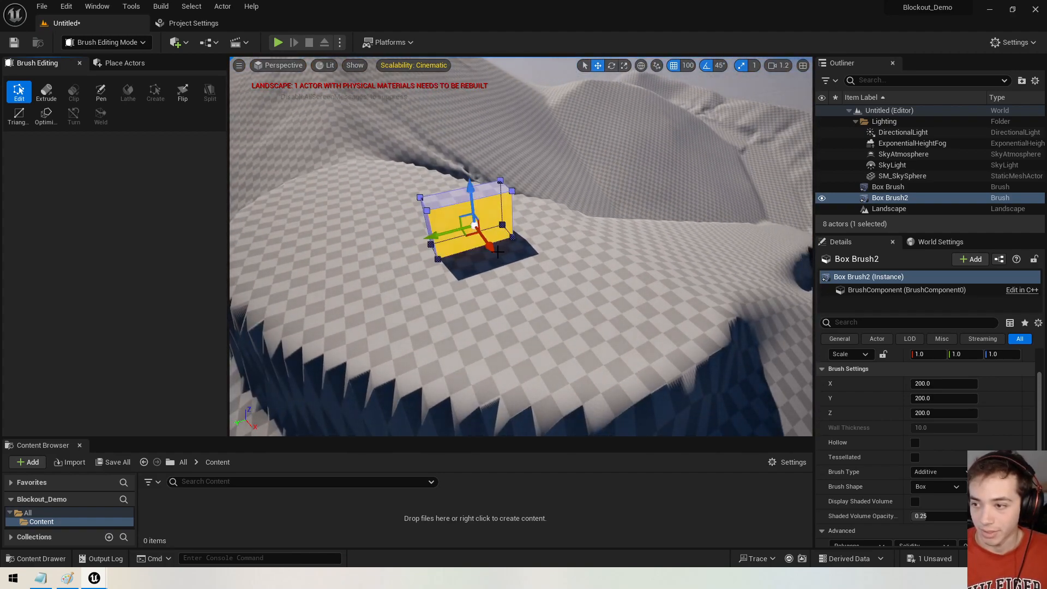
drag(493, 254, 515, 288)
mouse_move(515, 288)
right_down()
mouse_move(542, 240)
mouse_move(460, 248)
mouse_move(612, 240)
right_up()
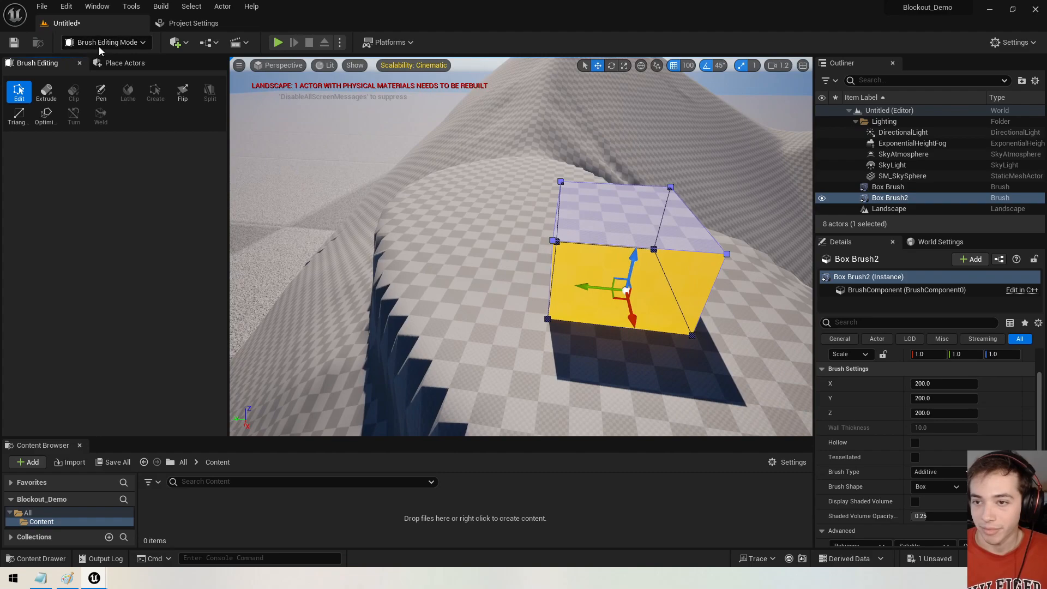
- Move the small box brush along Y past the plateau's edge in Selection mode, and return to Brush Editing mode
click(103, 43)
click(100, 60)
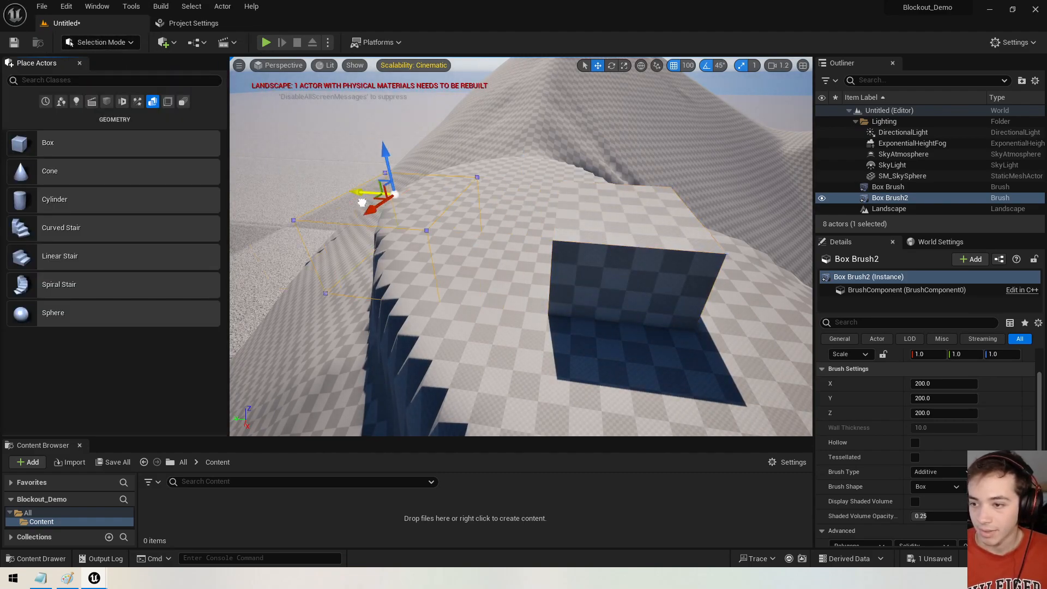
mouse_move(521, 245)
right_down()
mouse_move(415, 240)
mouse_move(414, 194)
right_up()
click(102, 42)
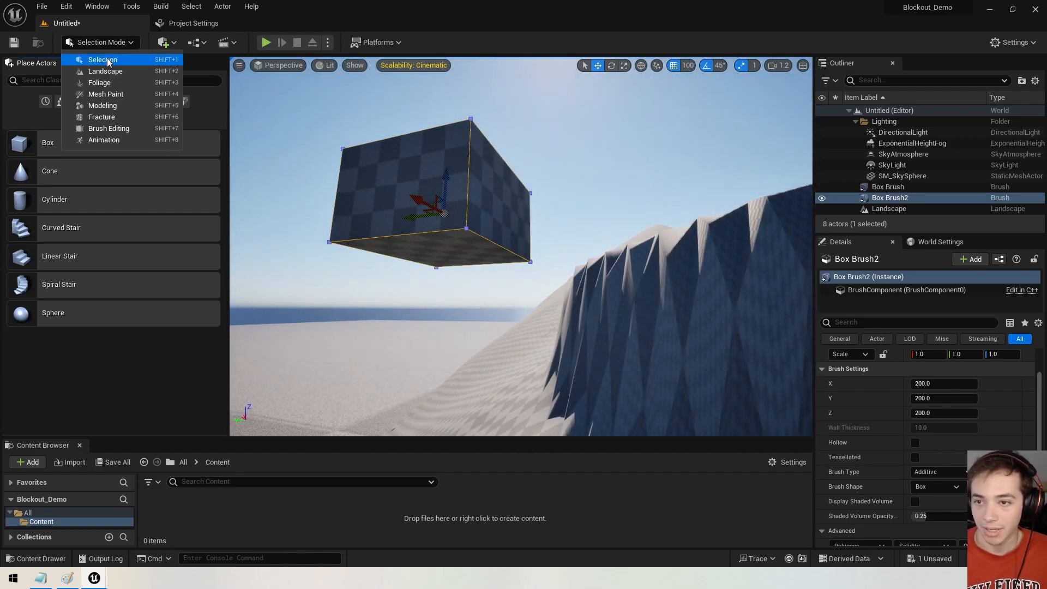
click(114, 129)
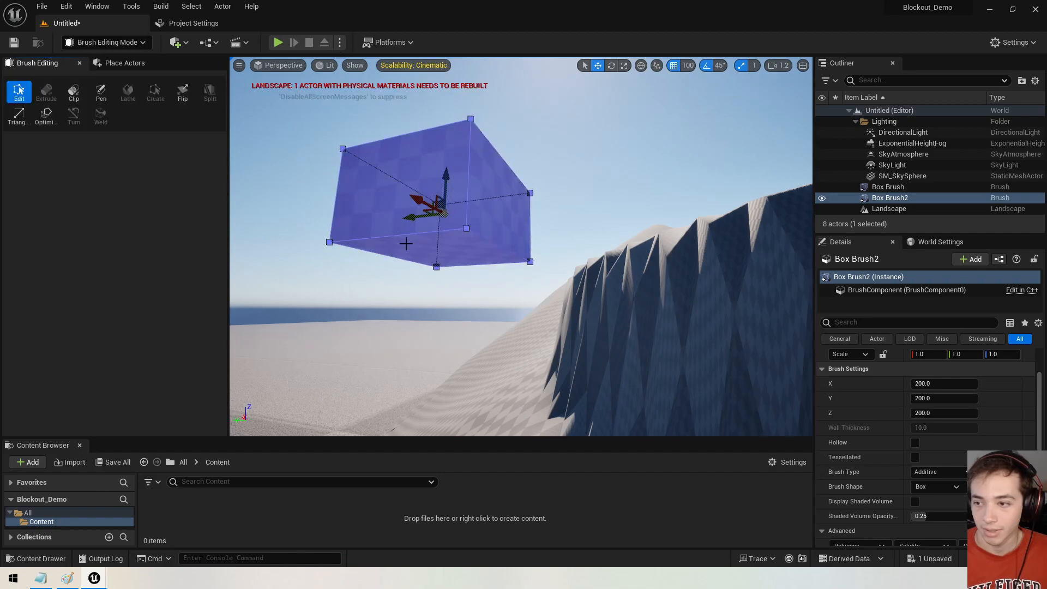
- Flatten the small box brush by lowering its top face along Z
click(444, 140)
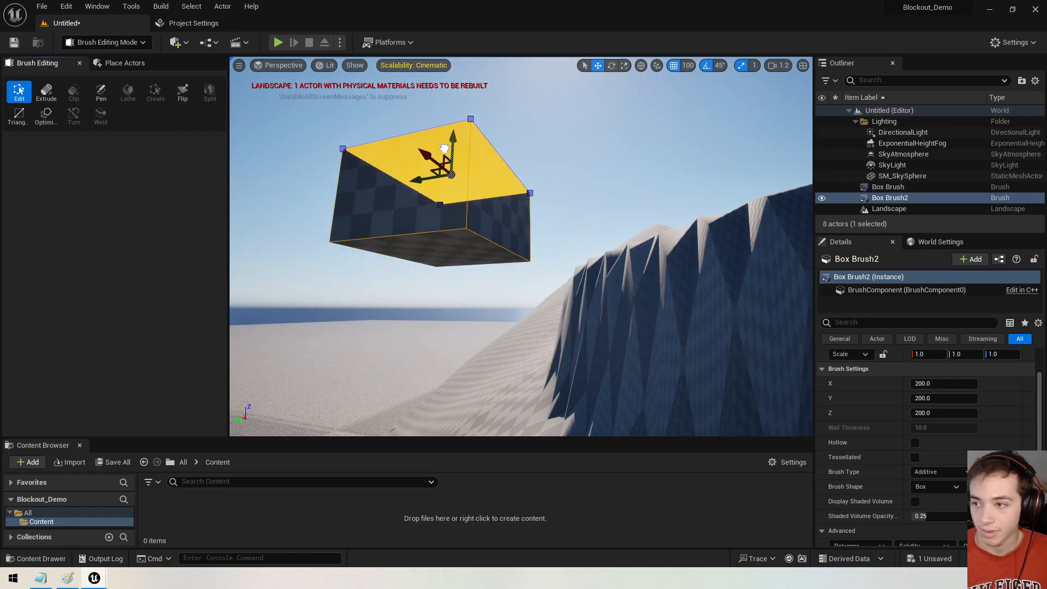
drag(445, 149, 445, 164)
mouse_move(512, 138)
right_down()
mouse_move(676, 158)
mouse_move(845, 155)
right_up()
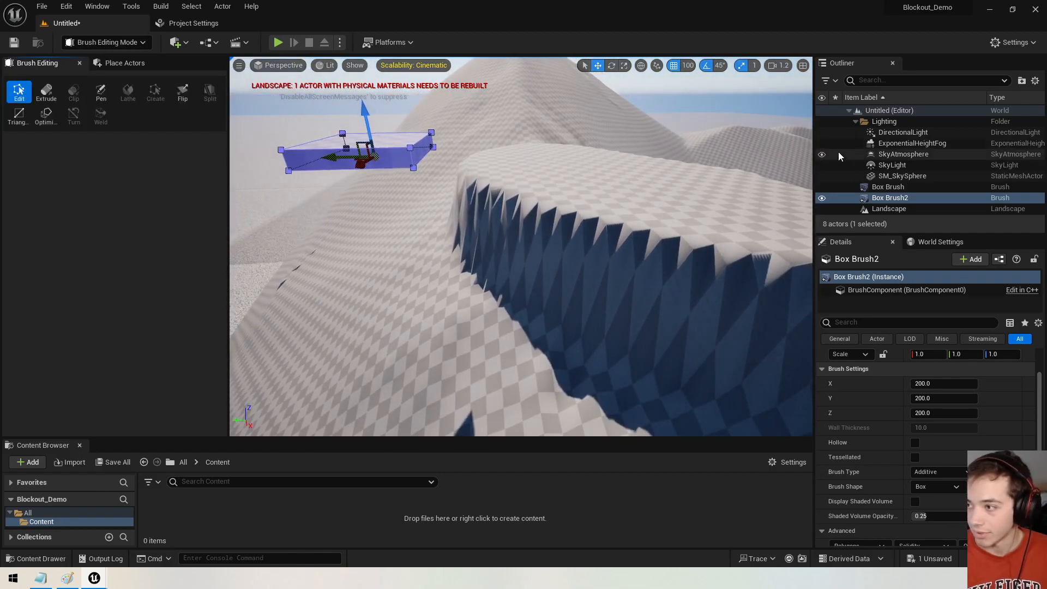
- Widen the Outliner and Details area, enlarge the Outliner list, and view the actor options of the large ground box brush
drag(814, 168, 605, 176)
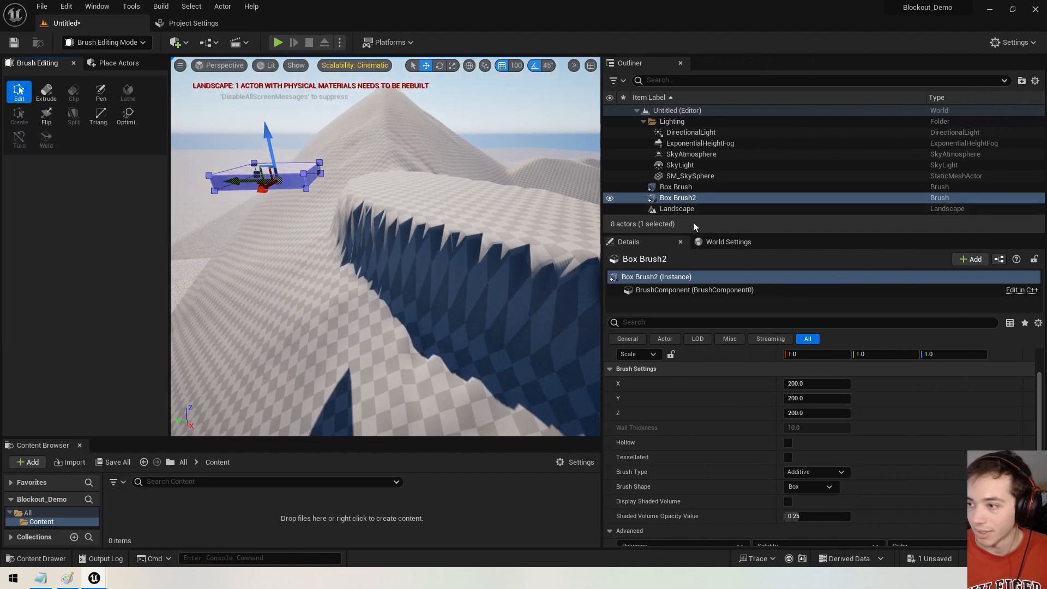
drag(695, 233, 704, 342)
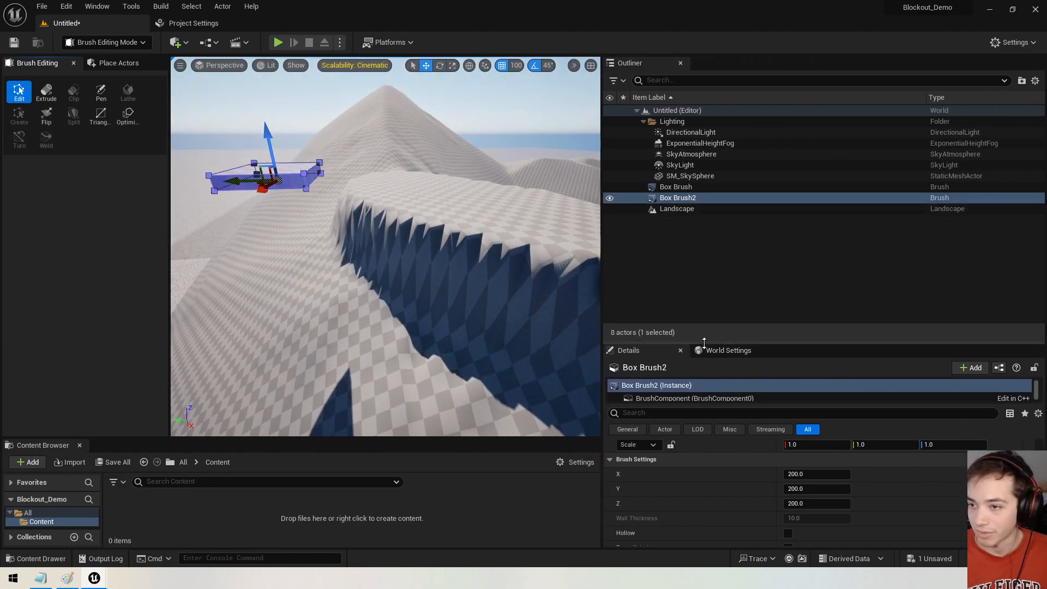
click(676, 187)
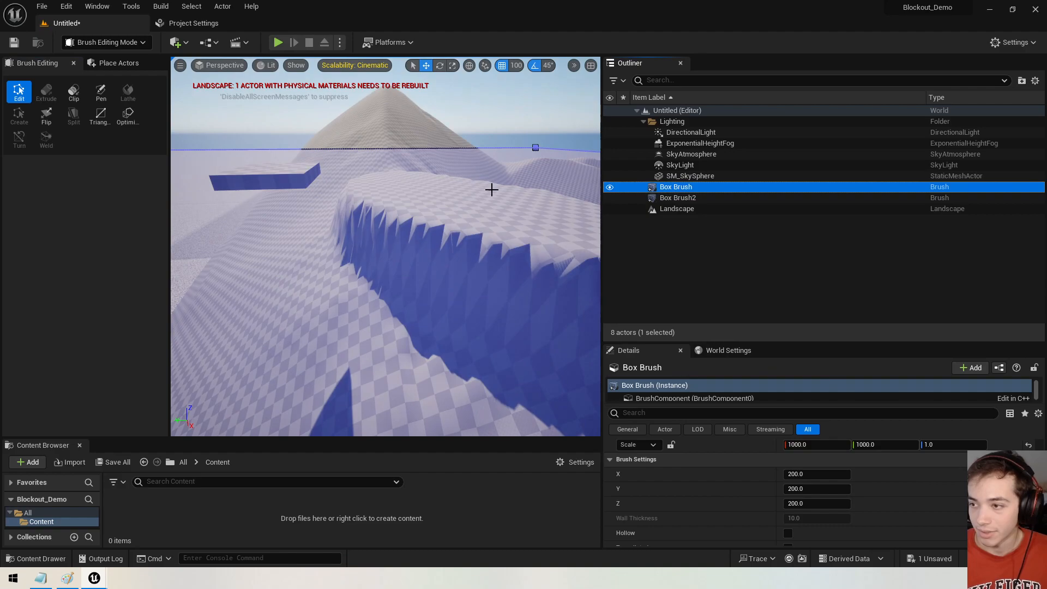
double_click(676, 186)
right_click(679, 187)
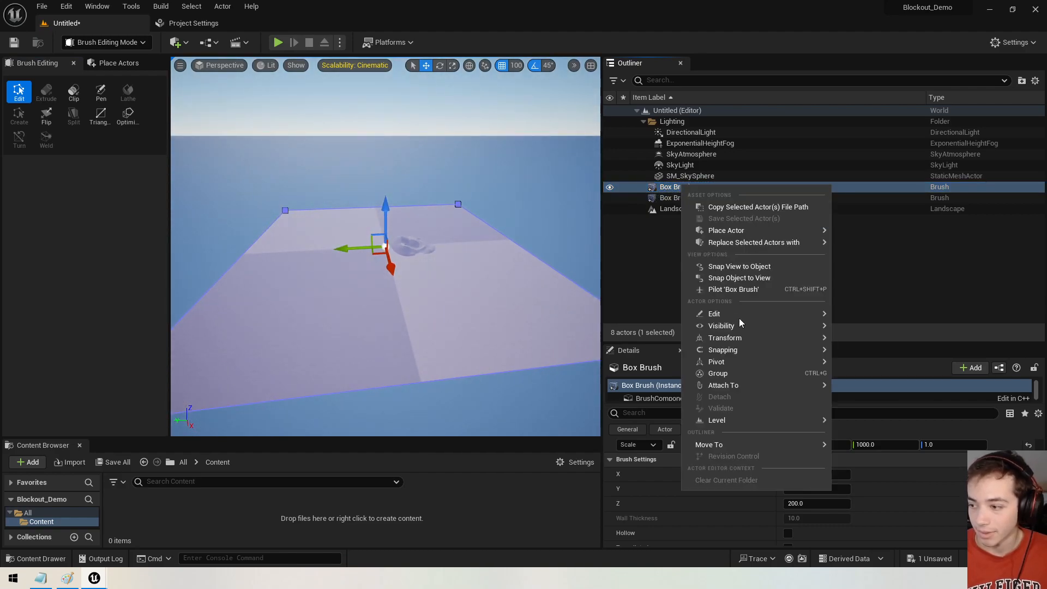
mouse_move(726, 317)
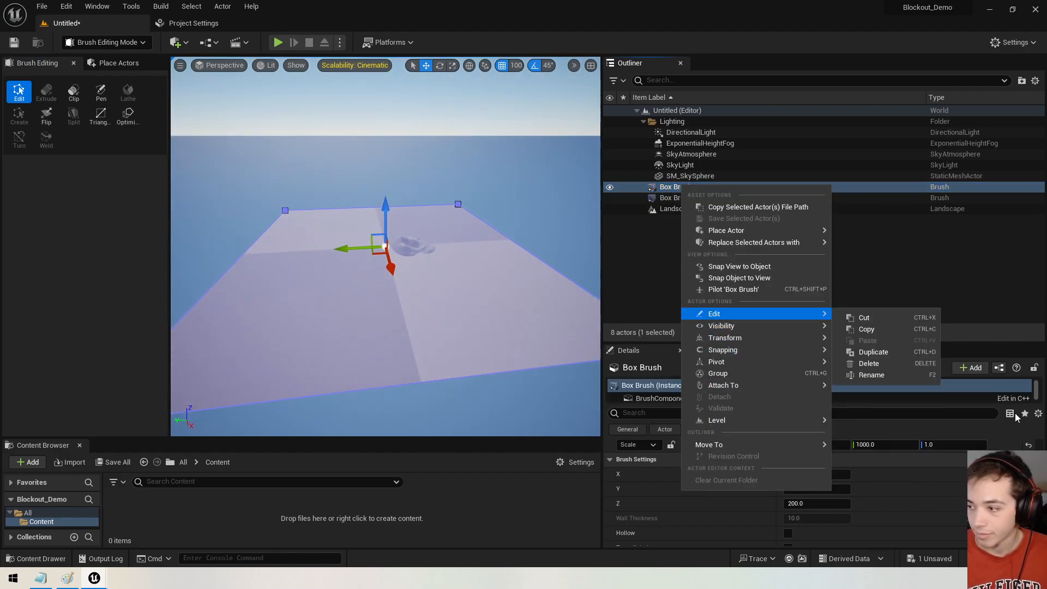
click(664, 192)
click(682, 176)
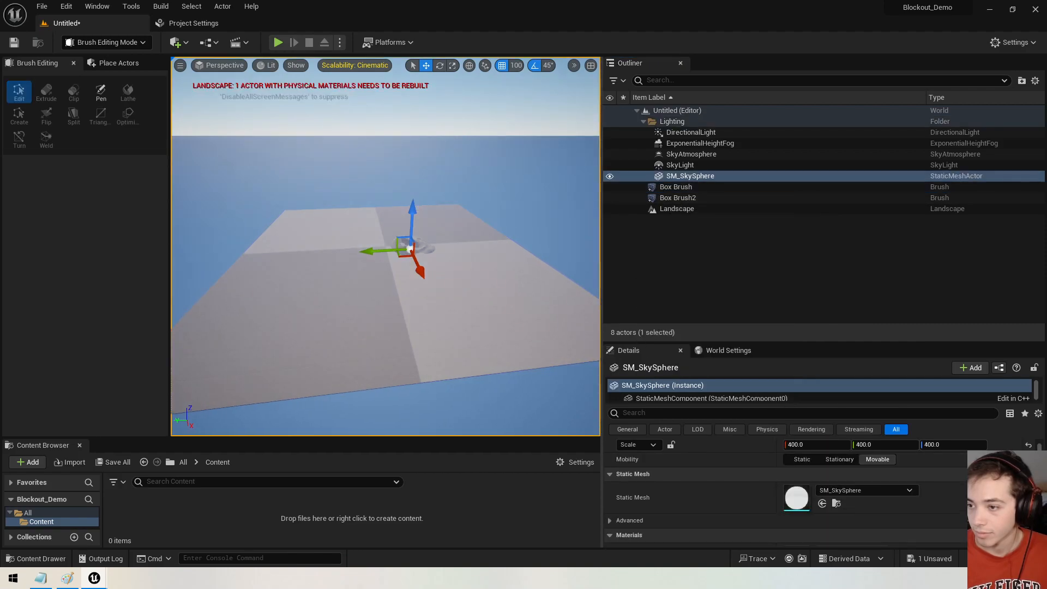
- Select Box Brush2, focus the view on it, and resize it by pulling its outer side face along Y
click(672, 186)
click(678, 197)
key(f)
right_drag(458, 218, 546, 232)
click(350, 269)
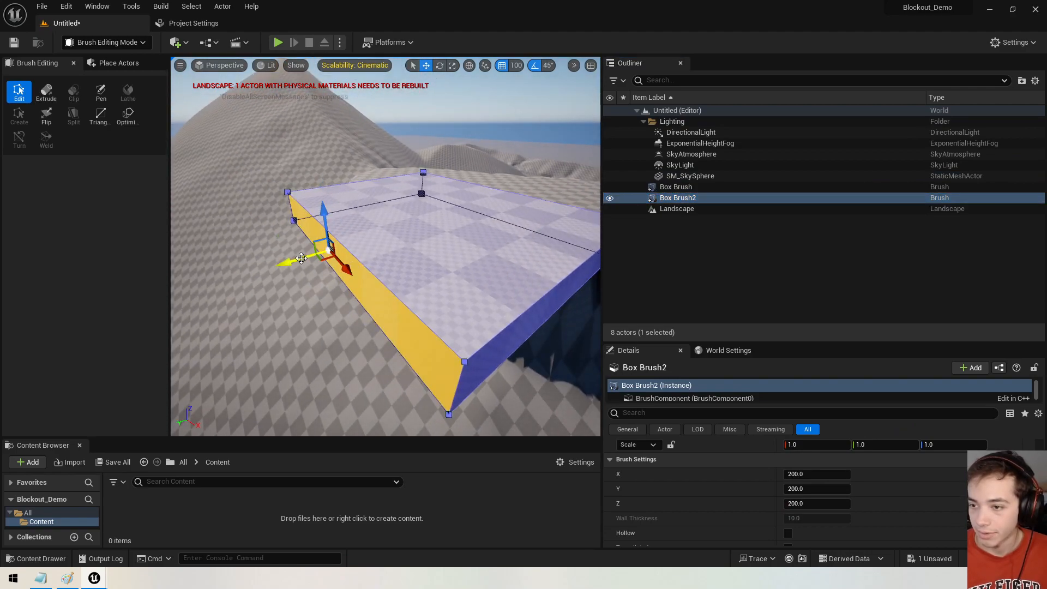
mouse_move(302, 259)
right_down()
mouse_move(542, 157)
mouse_move(442, 154)
mouse_move(409, 185)
mouse_move(349, 191)
mouse_move(289, 164)
mouse_move(229, 158)
mouse_move(456, 142)
right_up()
click(441, 154)
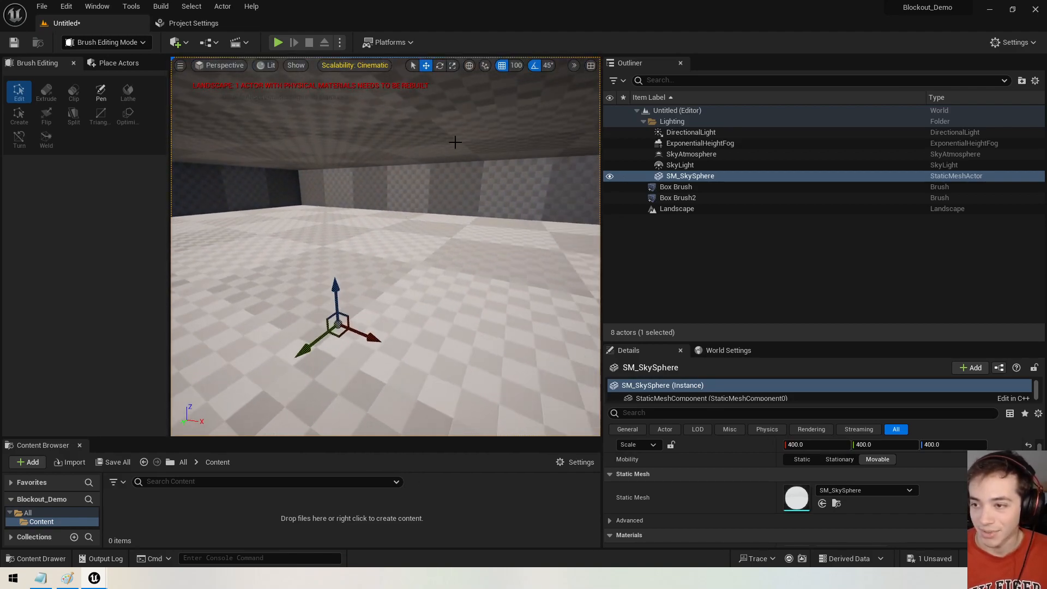
click(393, 201)
key(f)
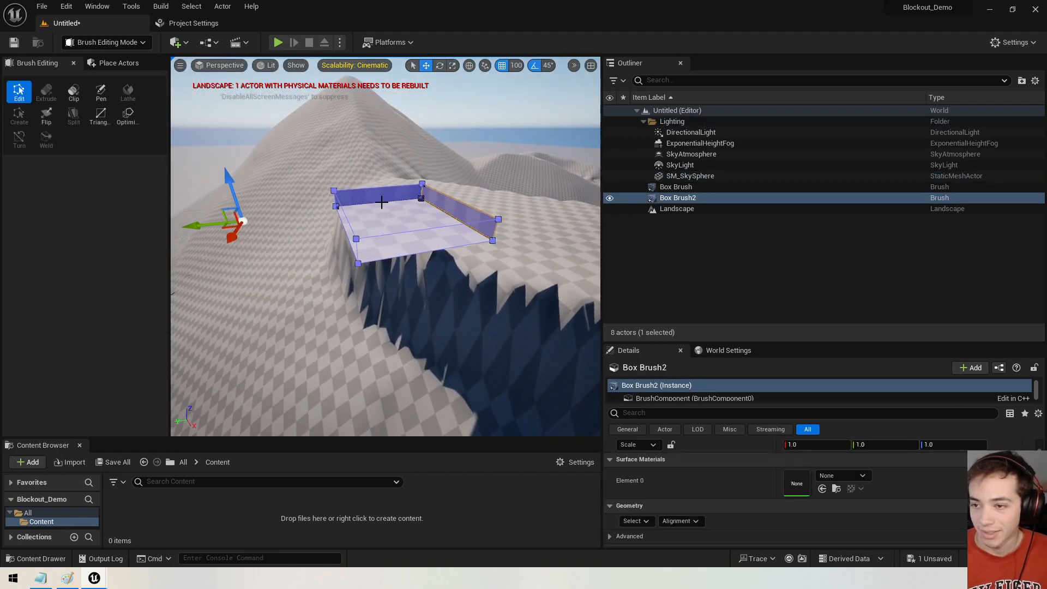
mouse_move(410, 204)
right_down()
mouse_move(382, 213)
mouse_move(420, 218)
mouse_move(452, 180)
mouse_move(459, 191)
right_up()
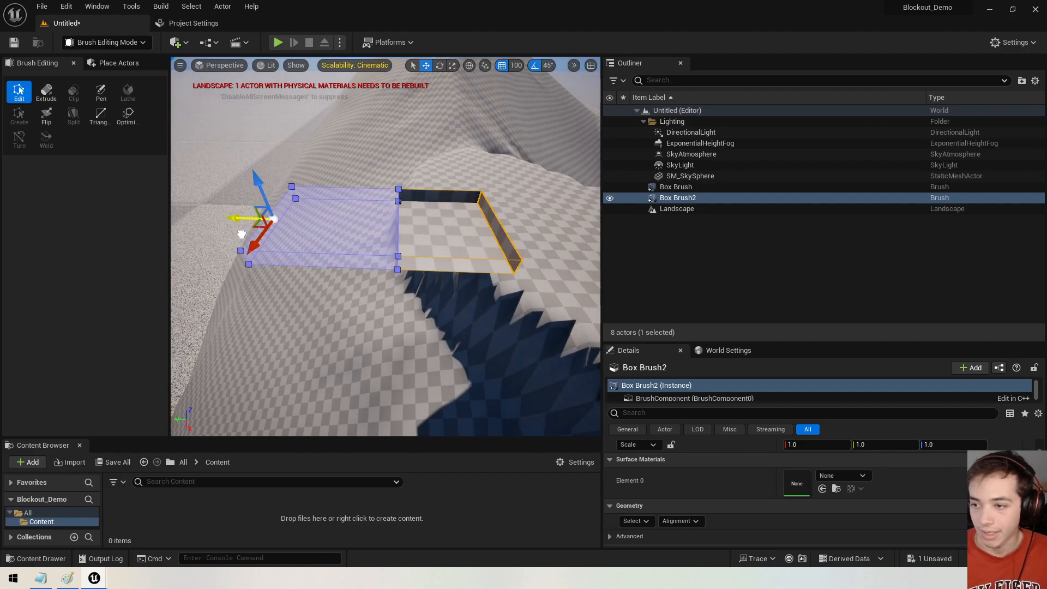
drag(242, 234, 242, 234)
- Pull the plateau-side face of the flat box brush along Y so it reaches the plateau's edge
mouse_move(306, 209)
right_down()
mouse_move(262, 218)
mouse_move(218, 245)
right_up()
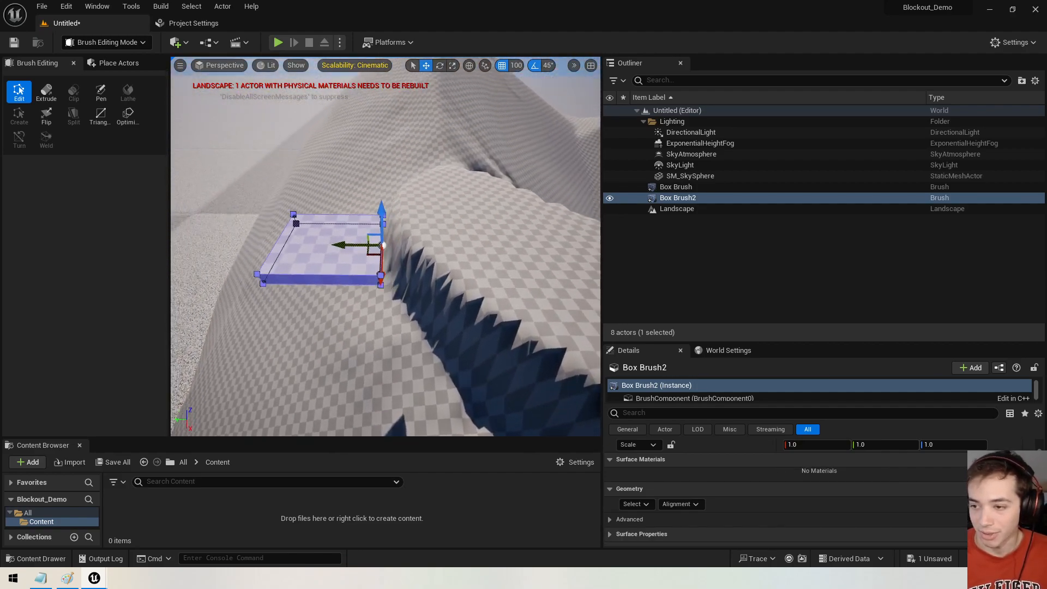
scroll(385, 219, up, 5)
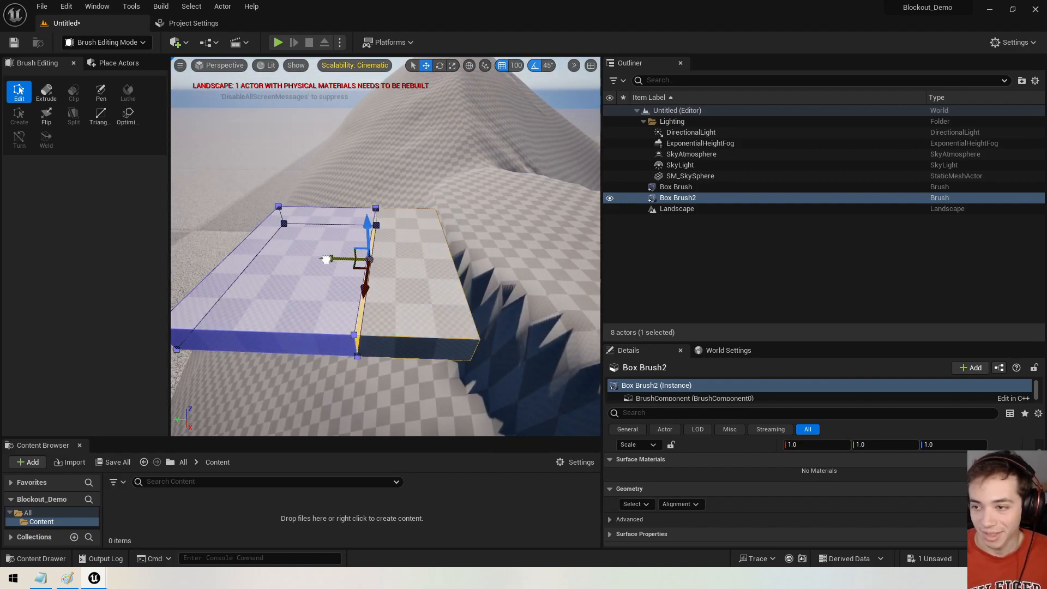
drag(330, 265, 515, 264)
mouse_move(516, 264)
right_down()
mouse_move(551, 257)
mouse_move(512, 256)
mouse_move(491, 240)
mouse_move(550, 240)
mouse_move(556, 180)
right_up()
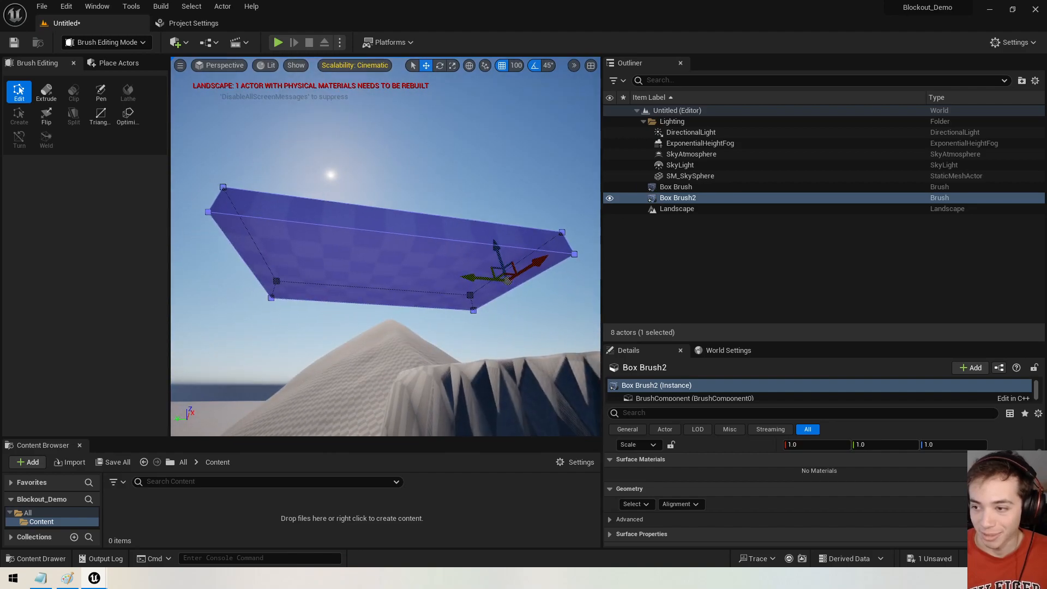
click(404, 251)
mouse_move(392, 244)
mouse_down()
mouse_move(392, 232)
mouse_move(392, 245)
mouse_up()
mouse_move(392, 245)
right_down()
mouse_move(393, 360)
mouse_move(376, 257)
right_up()
click(332, 297)
mouse_move(332, 297)
right_down()
mouse_move(262, 321)
mouse_move(201, 110)
right_up()
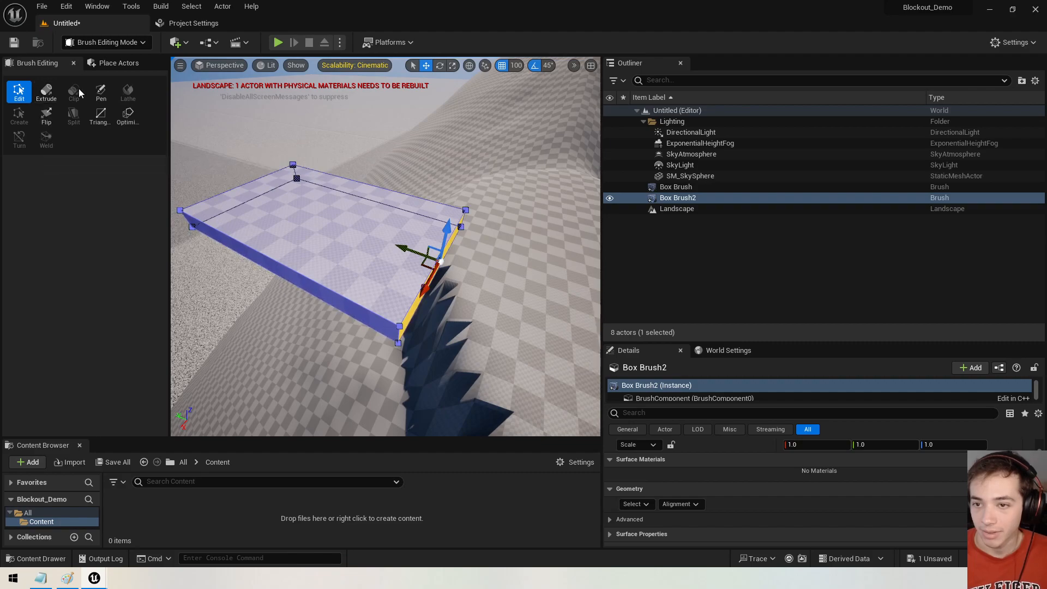
- Switch to Extrude, dismiss the Local Coordinates warning, and extrude the box brush's X-side face outward
click(46, 91)
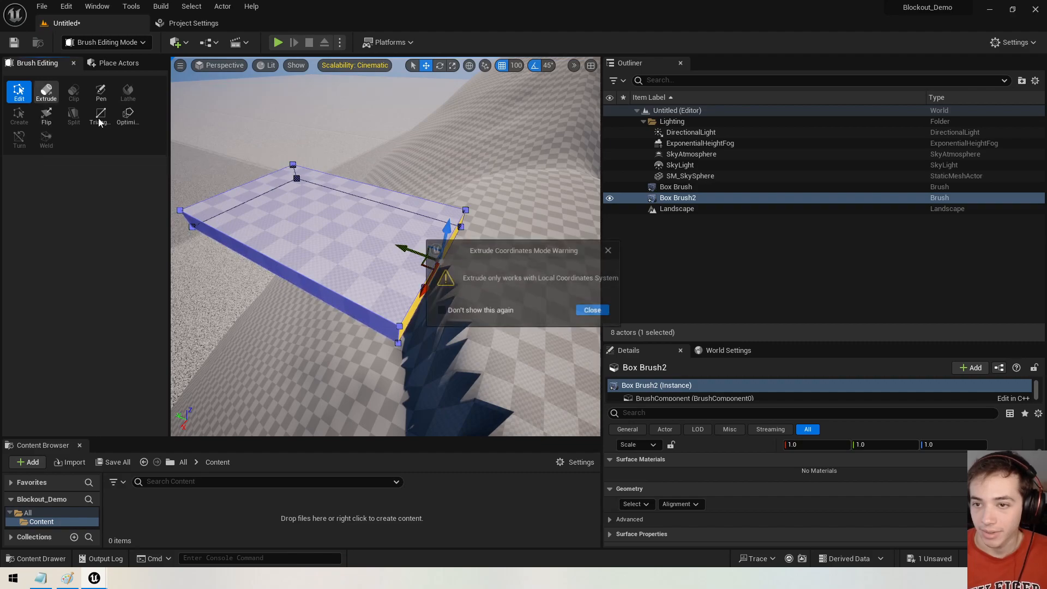
click(591, 314)
right_drag(371, 258, 371, 258)
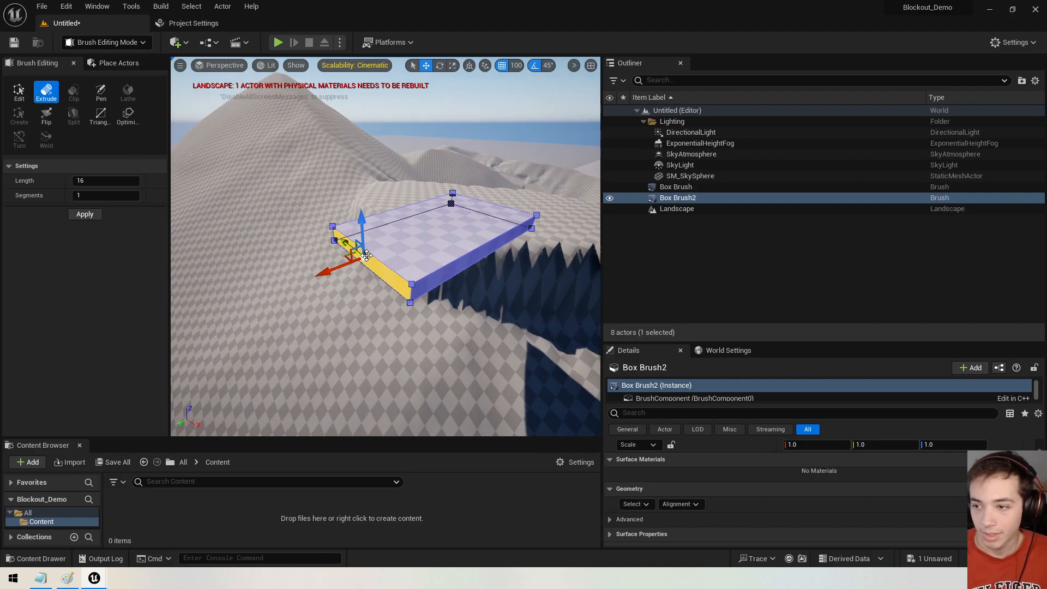
click(429, 285)
right_drag(429, 285, 397, 250)
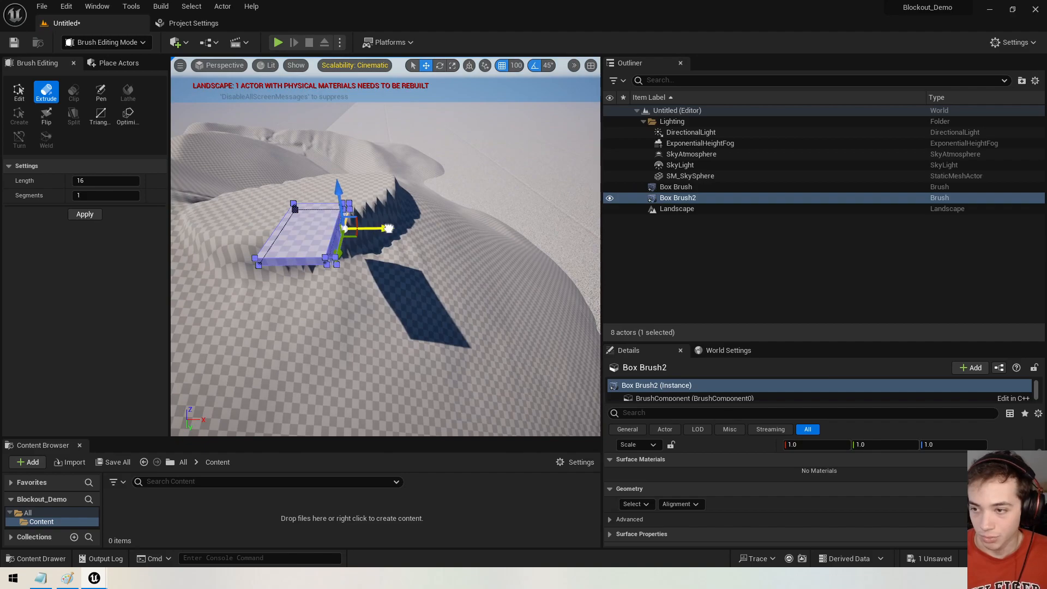
mouse_move(403, 228)
mouse_down()
mouse_move(491, 229)
mouse_move(401, 259)
mouse_move(433, 381)
mouse_up()
mouse_move(435, 292)
right_down()
mouse_move(333, 224)
mouse_move(349, 231)
right_up()
- Extrude another section from a side face of the box brush, and return to the Edit tool
click(328, 222)
drag(355, 233, 465, 286)
right_drag(464, 286, 319, 140)
click(19, 94)
- Try to delete part of the extruded box brush, and undo the deletion
right_drag(332, 178, 359, 170)
click(362, 168)
click(381, 219)
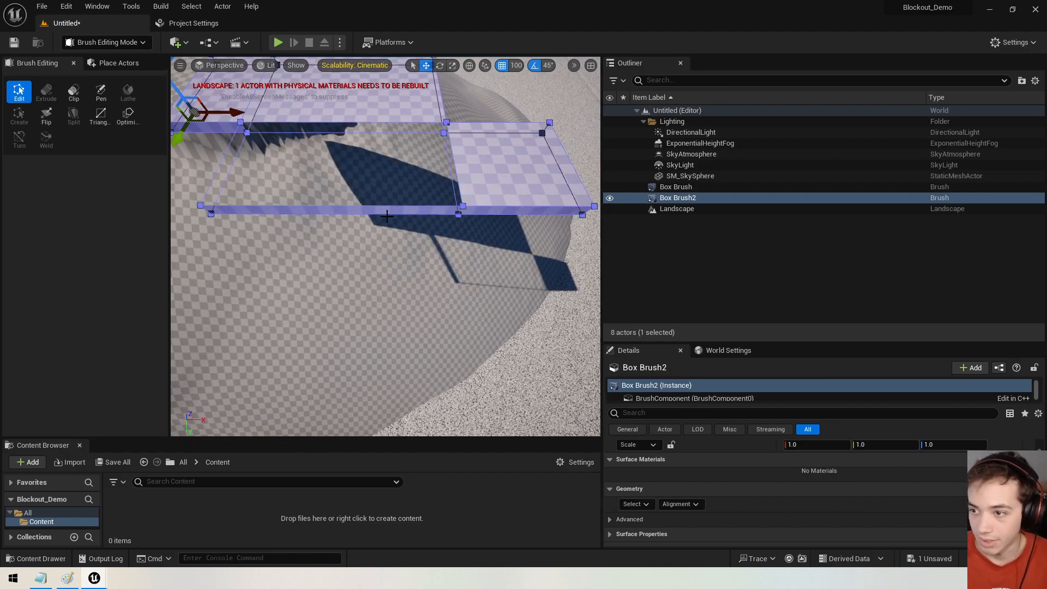
right_drag(363, 185, 343, 211)
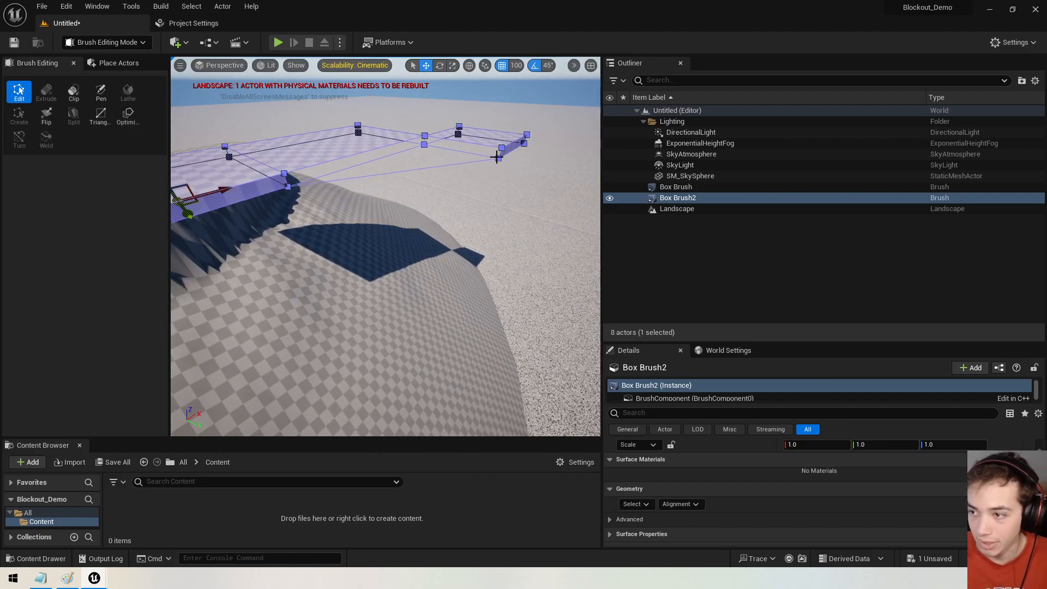
key(Delete)
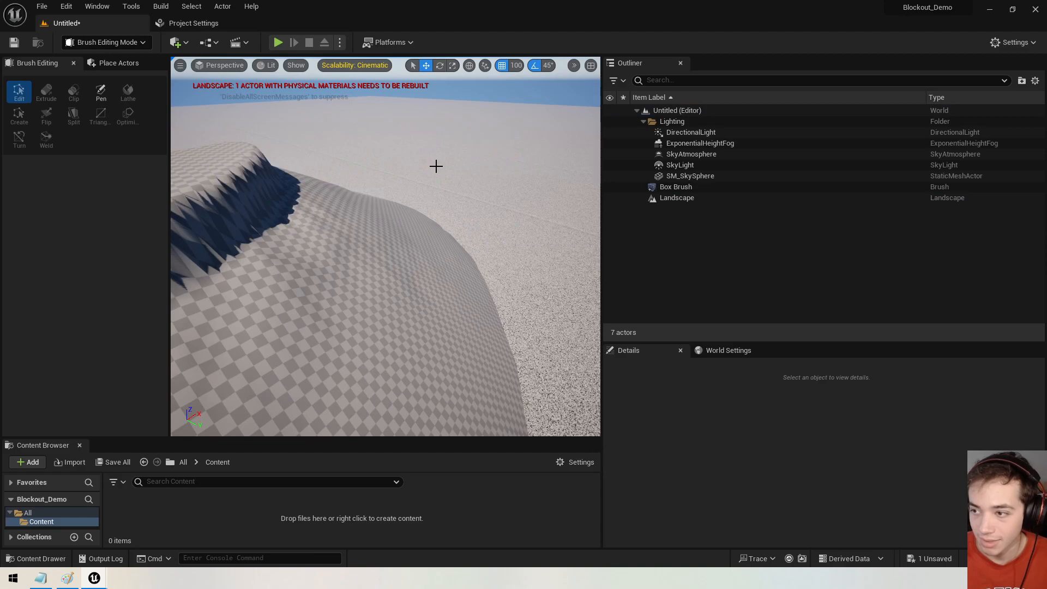
key(ctrl+z)
- Select the corner vertices along the open front side of the extruded box brush
mouse_move(442, 161)
right_down()
mouse_move(383, 161)
mouse_move(412, 259)
mouse_move(409, 297)
mouse_move(398, 296)
right_up()
click(413, 259)
mouse_move(270, 224)
right_down()
mouse_move(229, 235)
mouse_move(256, 262)
right_up()
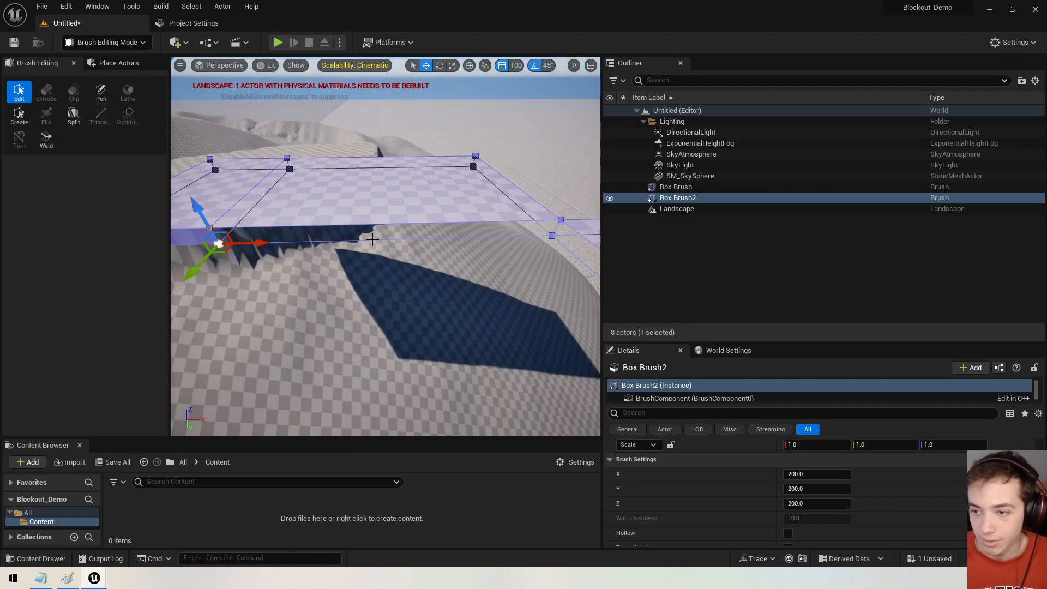
click(557, 220)
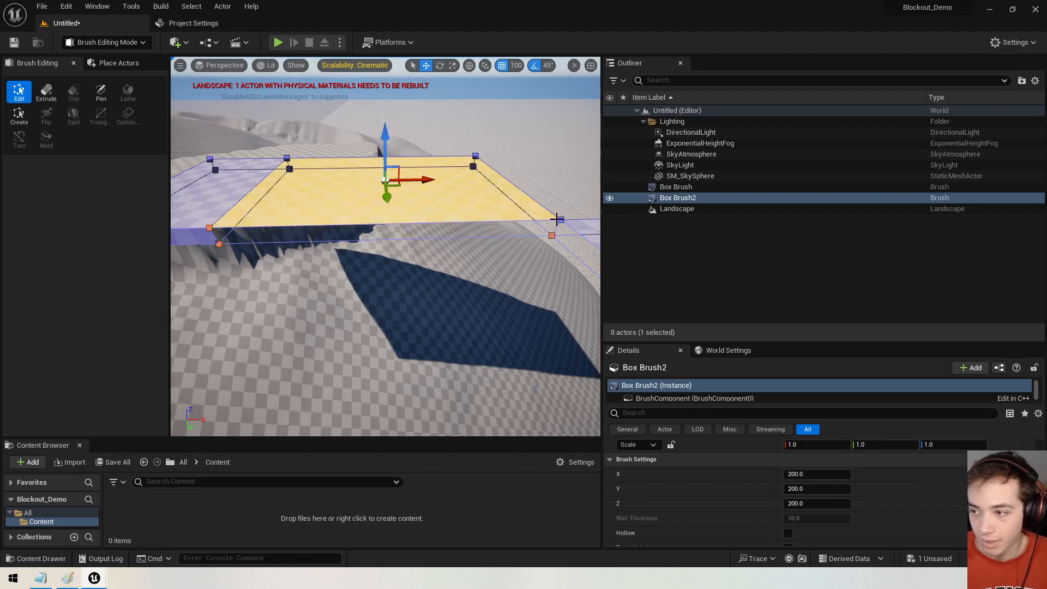
click(562, 220)
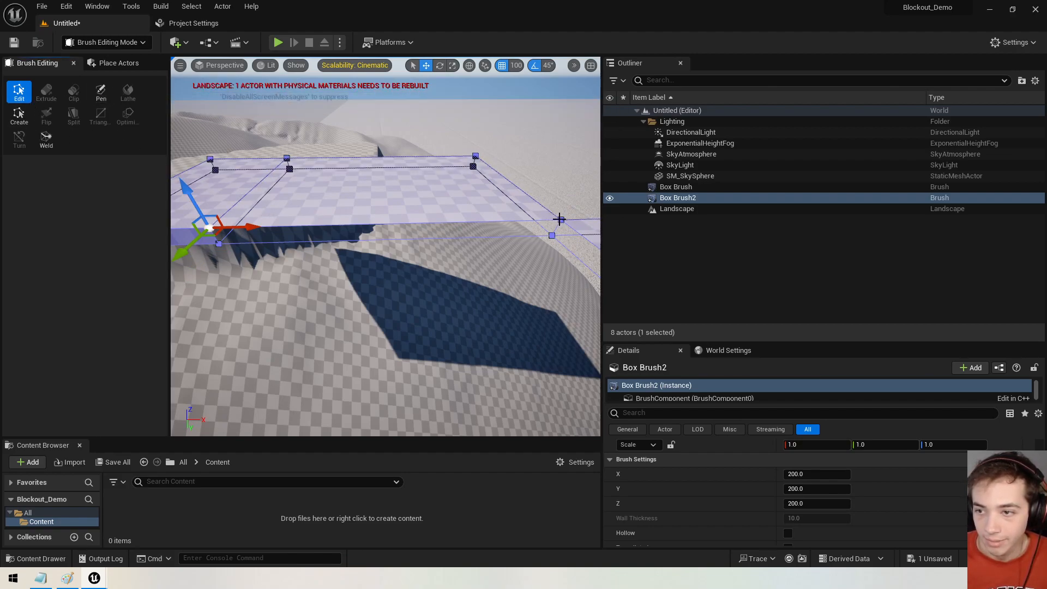
click(559, 219)
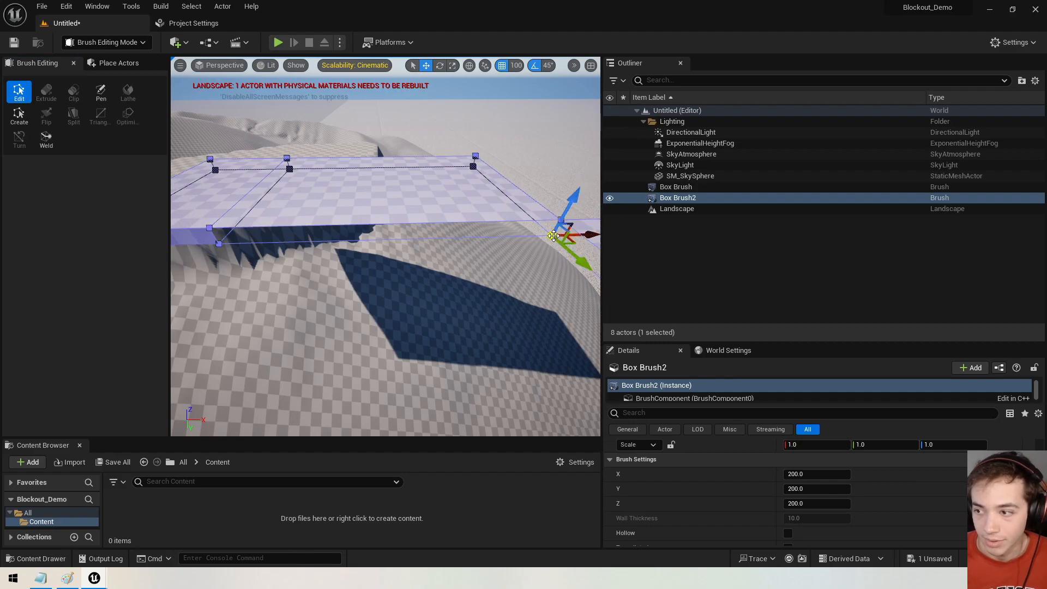
click(219, 244)
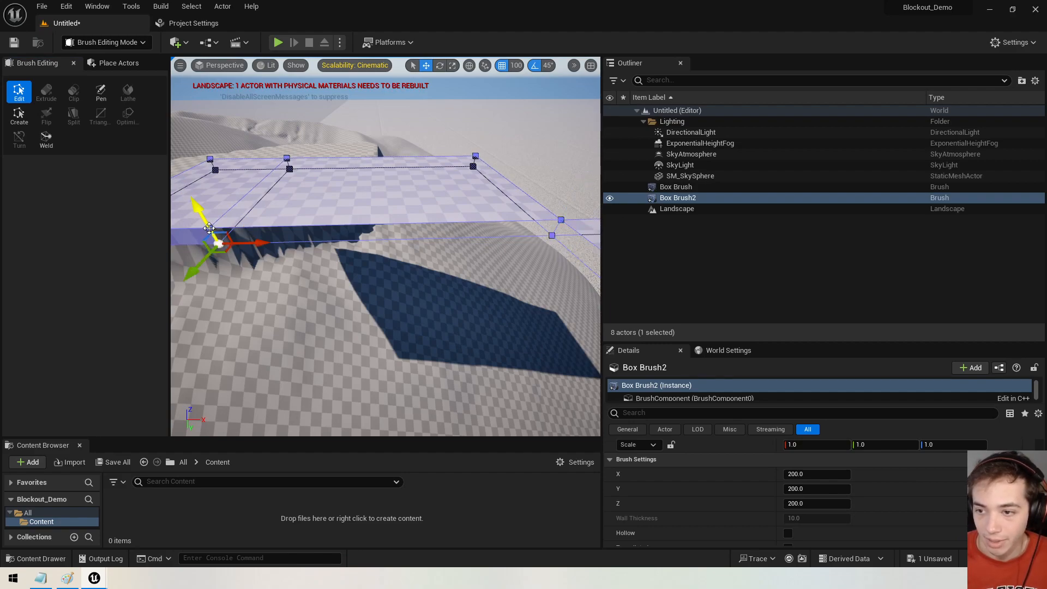
key(d)
right_drag(445, 186, 294, 180)
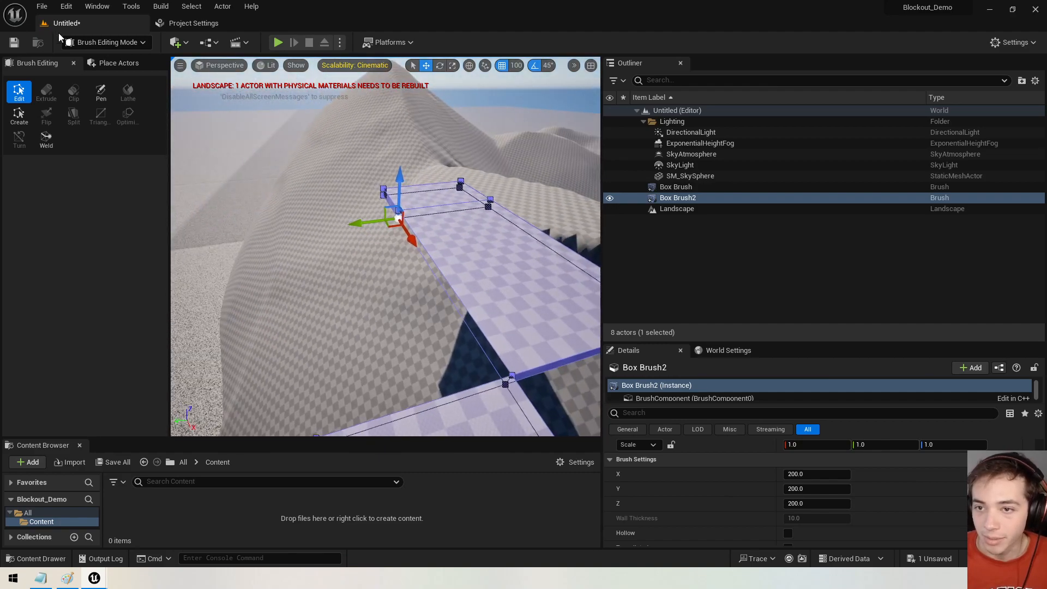
mouse_move(368, 141)
right_down()
mouse_move(349, 143)
mouse_move(382, 139)
right_up()
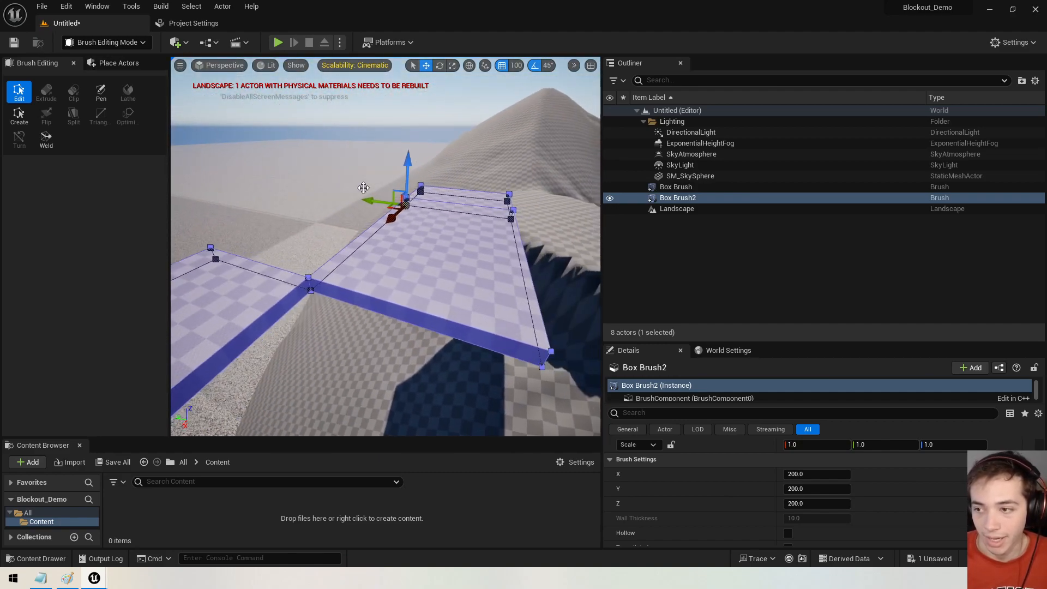
- Create a static mesh named Box_Brush2_StaticMesh from Box Brush2 in the Content folder
double_click(674, 189)
double_click(679, 197)
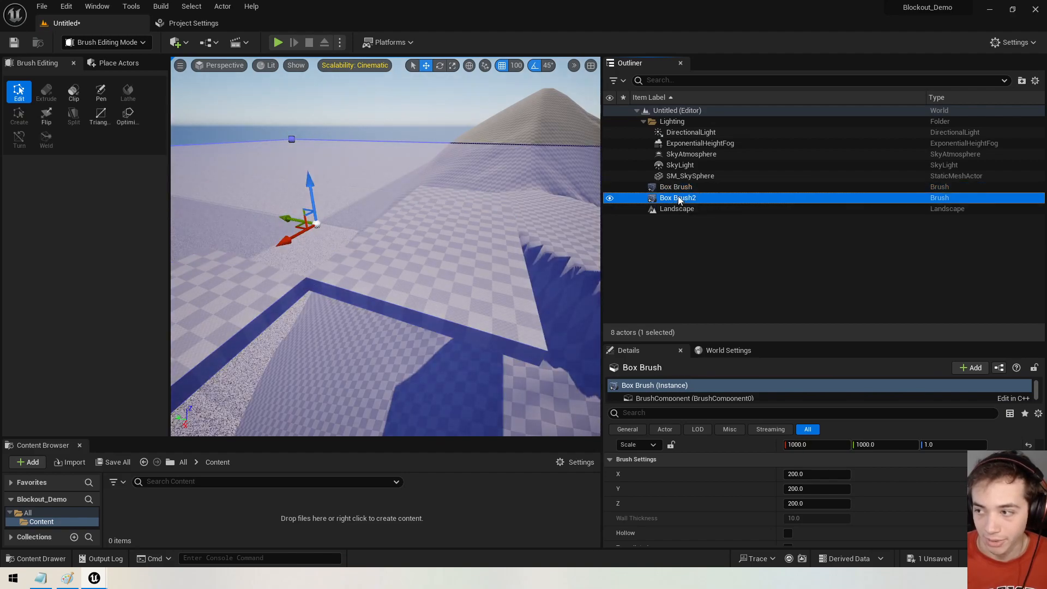
right_click(679, 198)
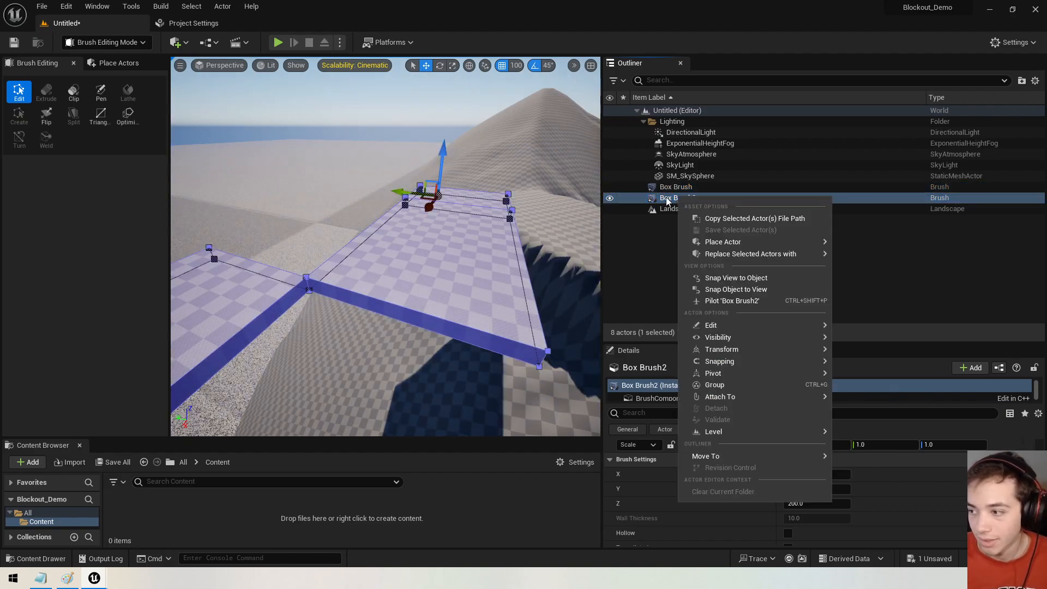
click(717, 340)
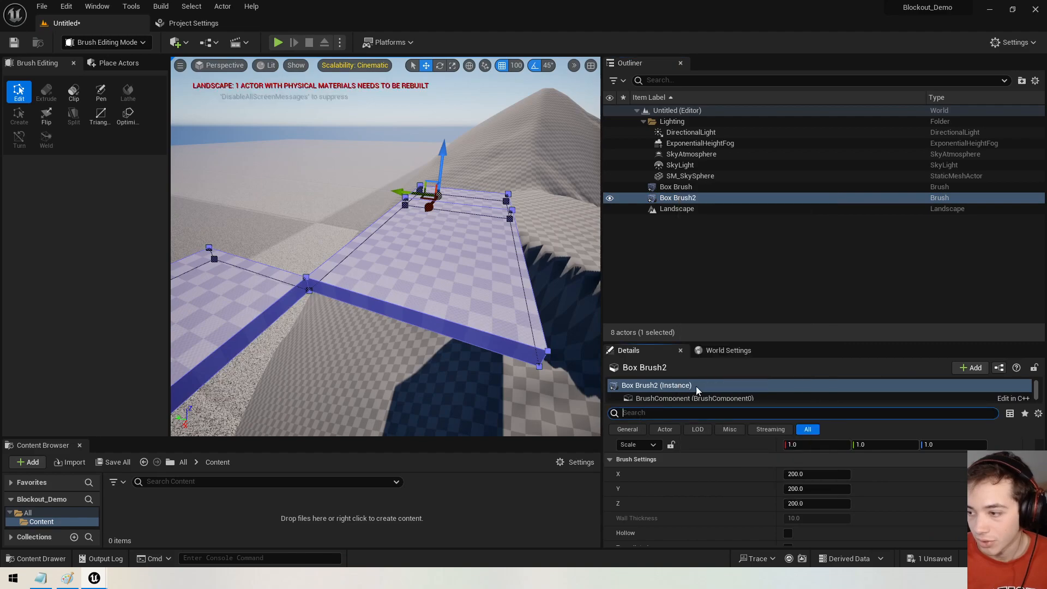
drag(718, 341, 718, 144)
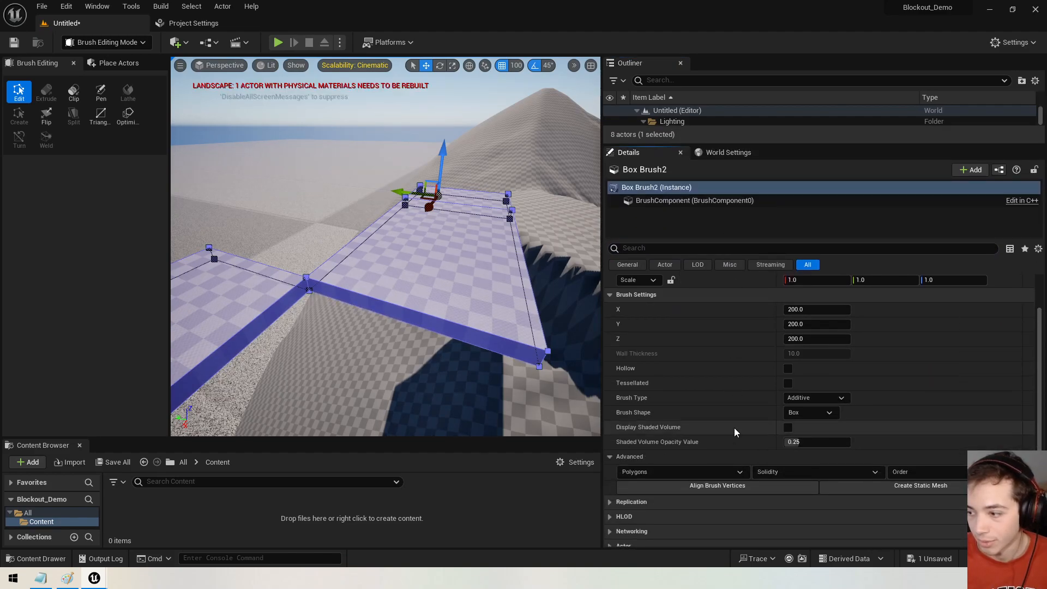
scroll(733, 427, down, 2)
click(927, 449)
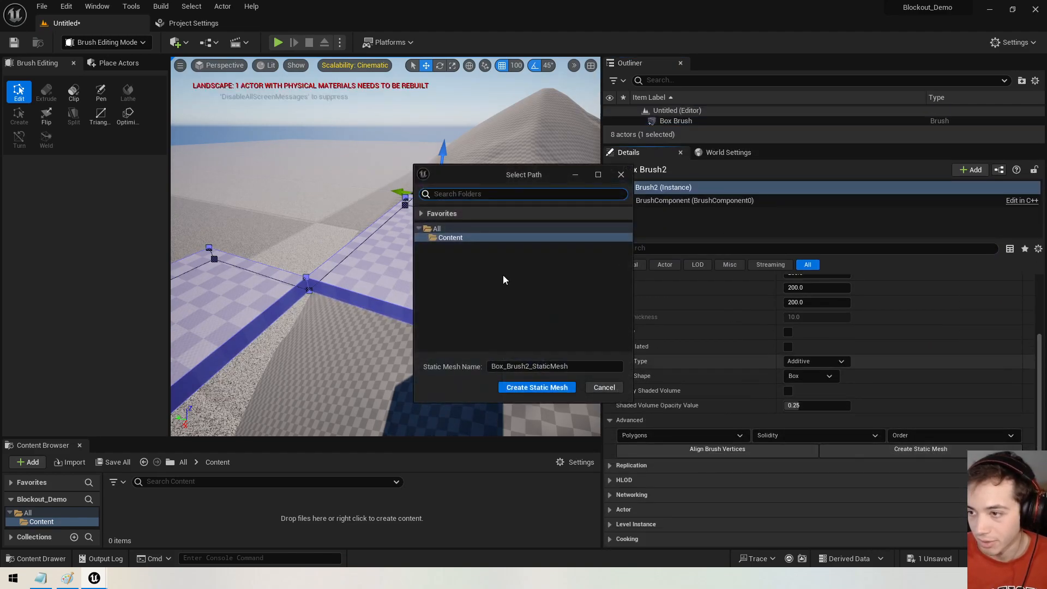
click(545, 387)
- Enlarge the Content Browser and open Box_Brush2_StaticMesh in its mesh editor
mouse_move(419, 438)
mouse_down()
mouse_move(423, 404)
mouse_move(381, 287)
mouse_up()
double_click(140, 397)
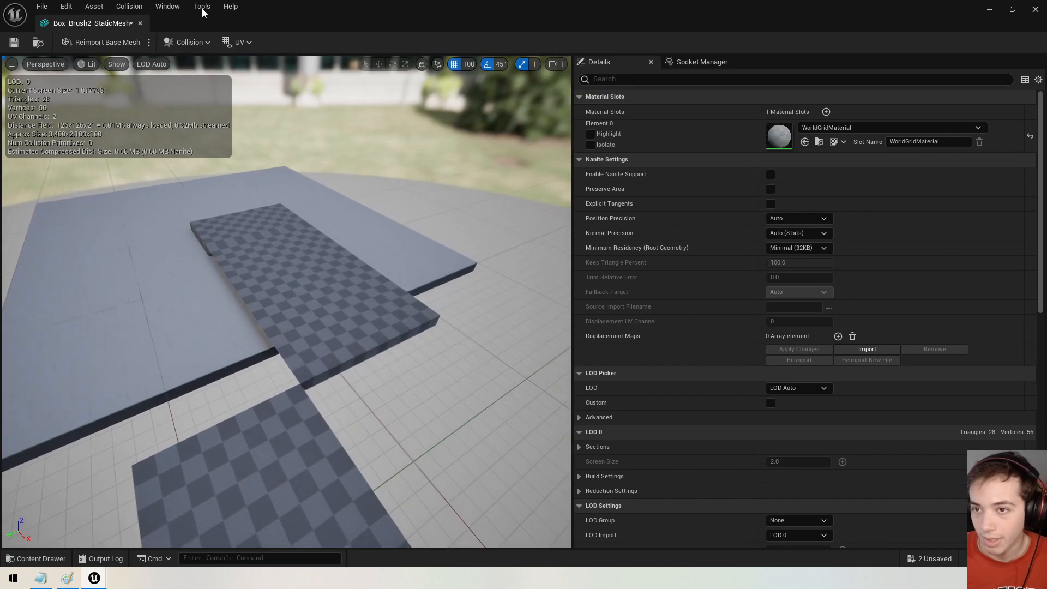
- Close the static mesh editor and examine the export file types offered for Box_Brush2_StaticMesh without exporting it
click(141, 23)
right_click(145, 365)
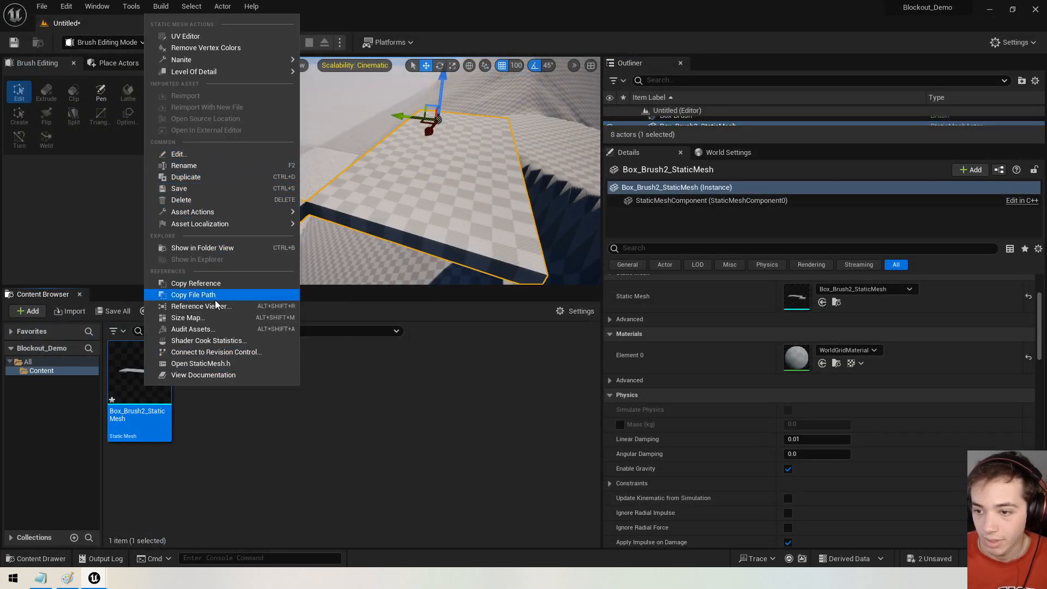
mouse_move(189, 68)
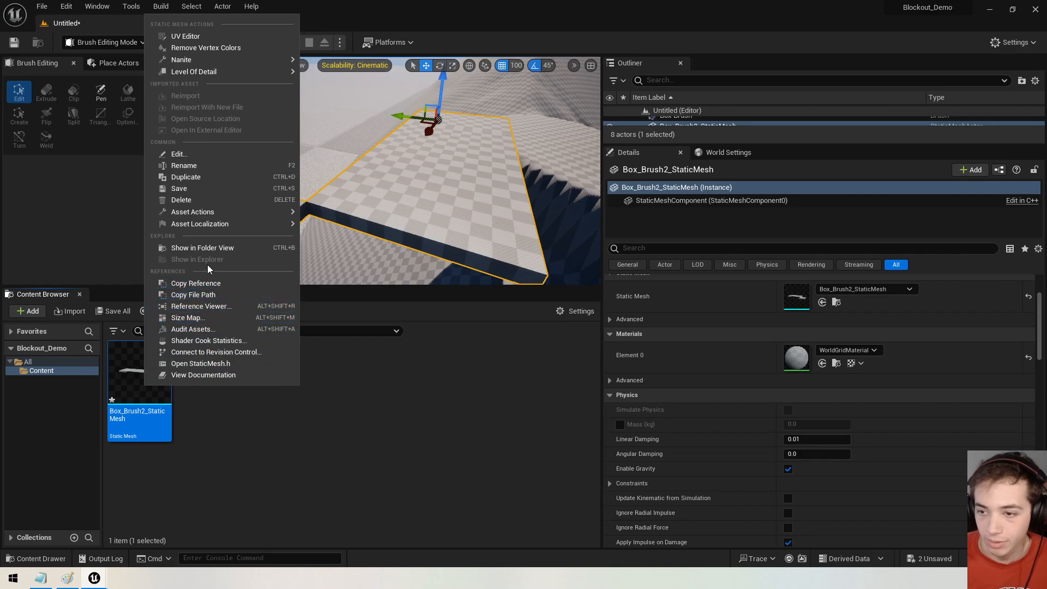
mouse_move(217, 231)
mouse_move(229, 212)
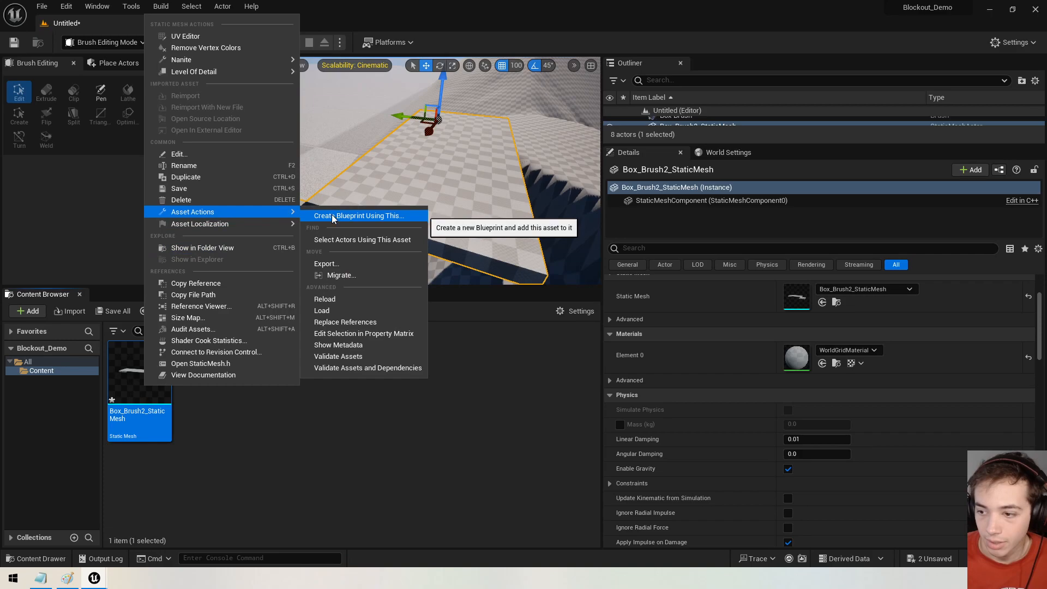
click(343, 265)
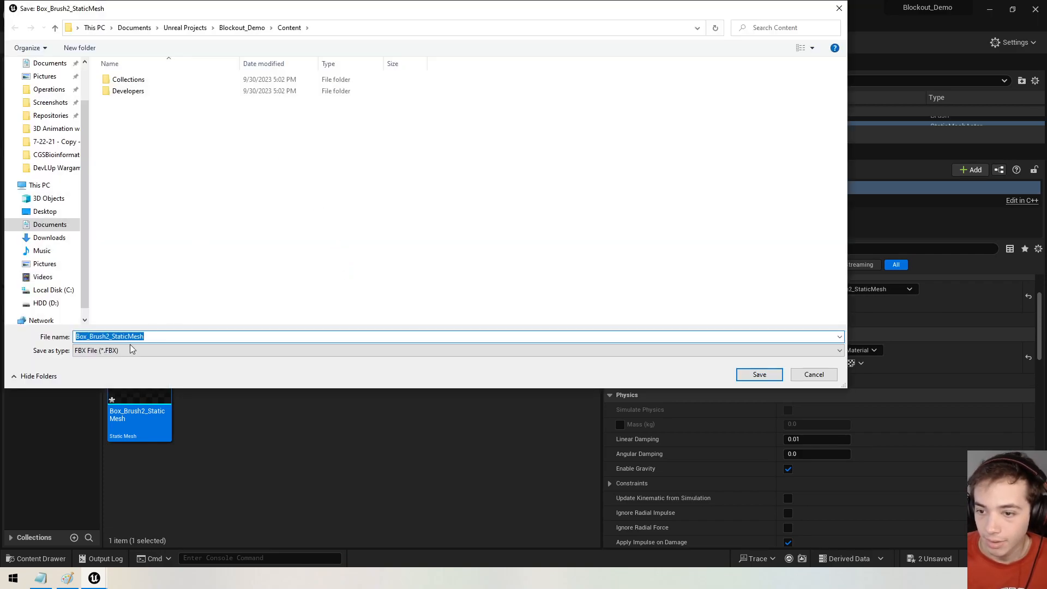
click(131, 350)
click(131, 358)
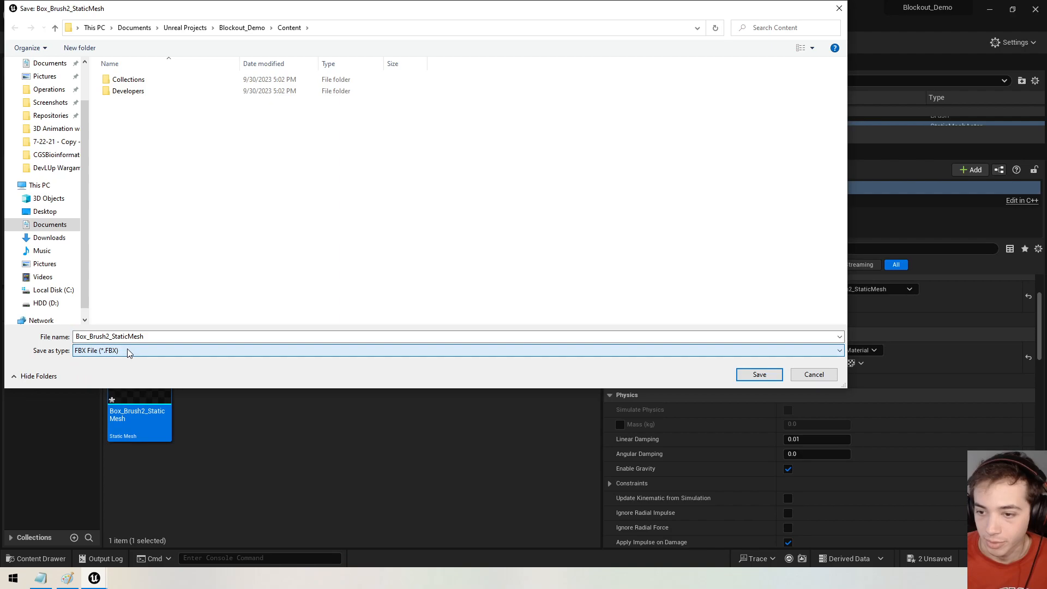
click(814, 374)
right_click(158, 381)
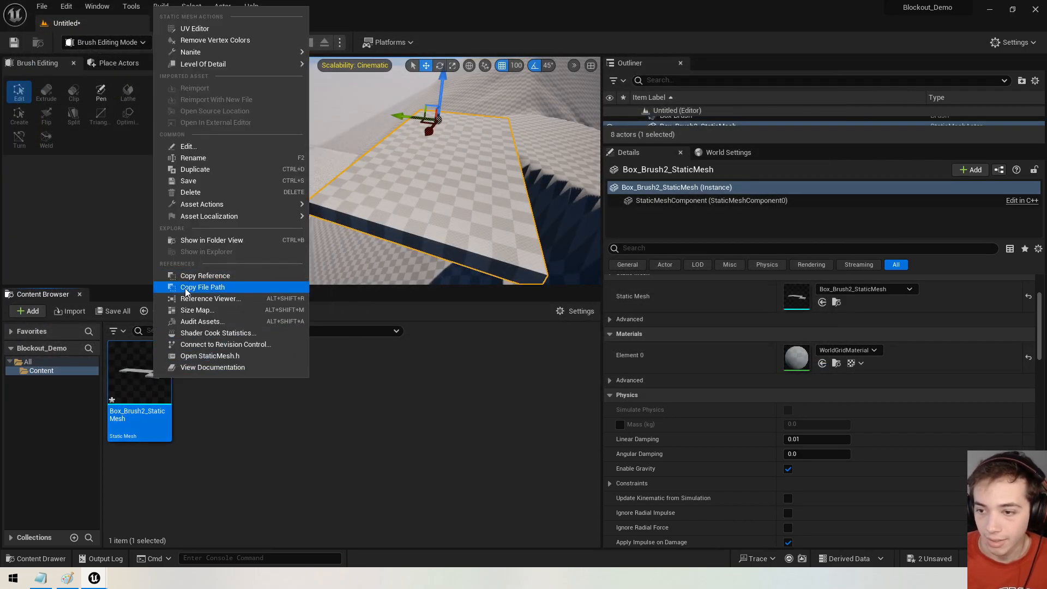
- Delete the Box_Brush2_StaticMesh actor from the level
right_drag(463, 218, 534, 218)
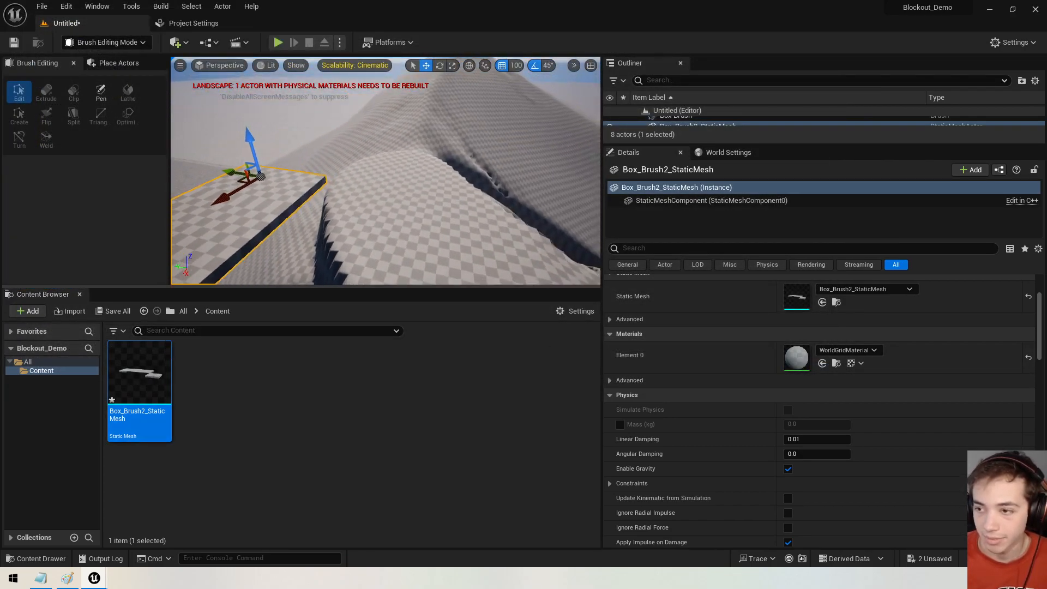
key(f)
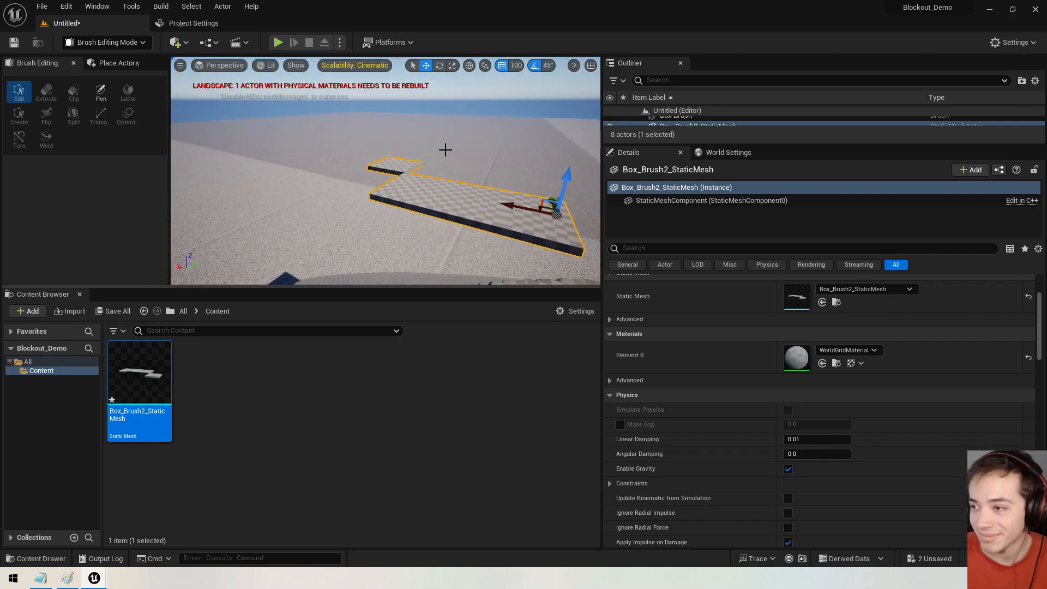
right_drag(459, 148, 280, 179)
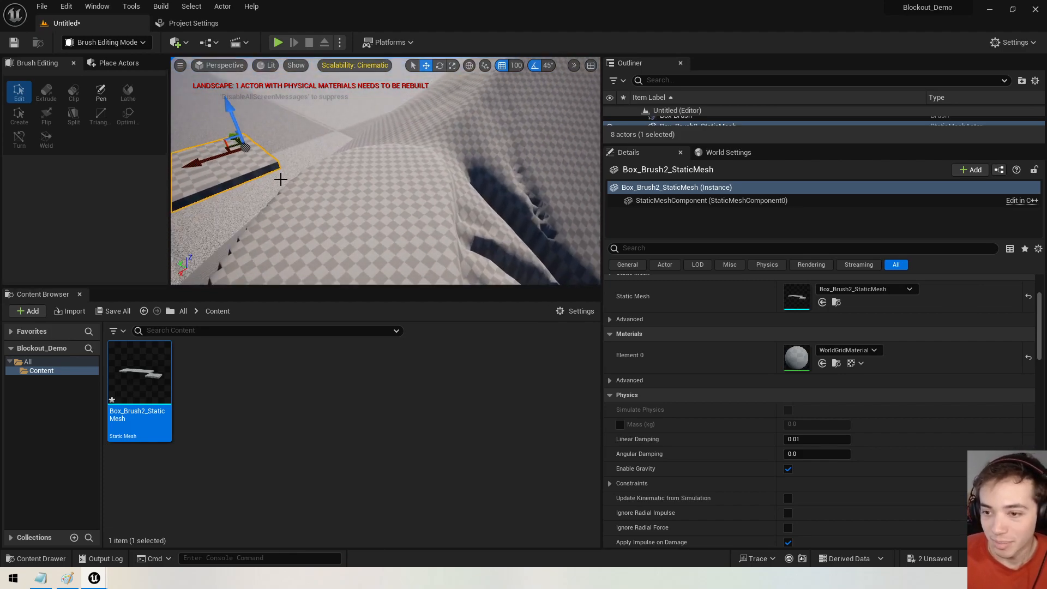
right_drag(417, 185, 409, 177)
key(Delete)
- Select the landscape, switch to Landscape mode, and enlarge the viewport in width and height
right_drag(339, 185, 414, 164)
click(408, 177)
click(97, 41)
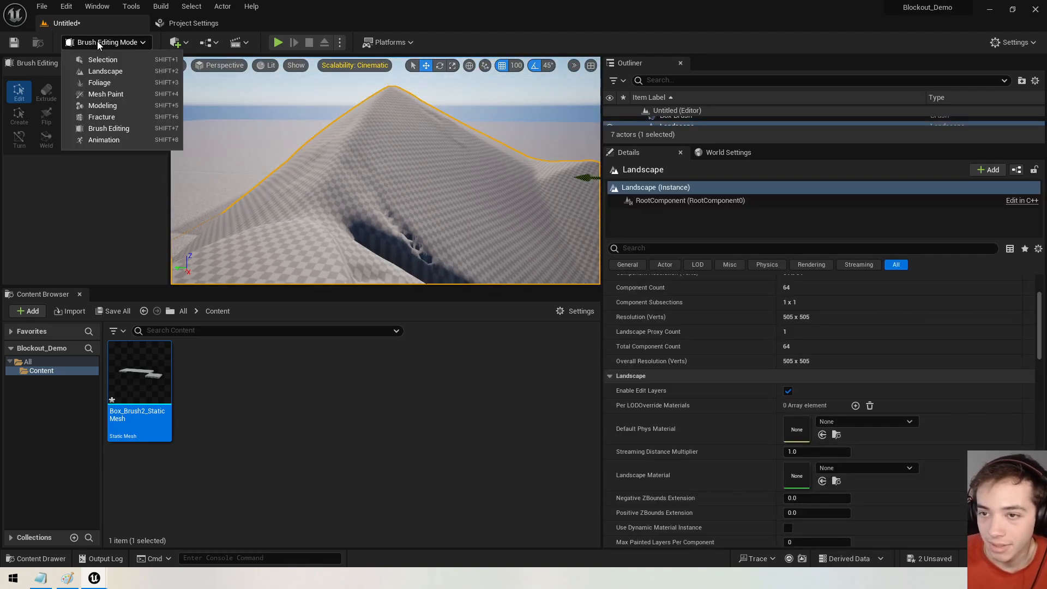
click(105, 71)
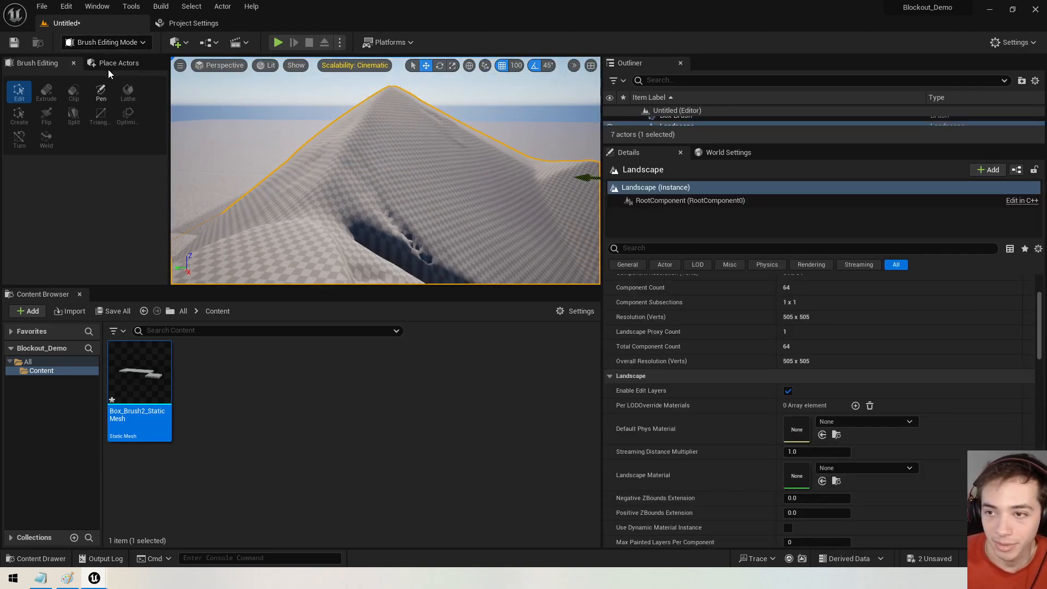
drag(602, 197, 791, 229)
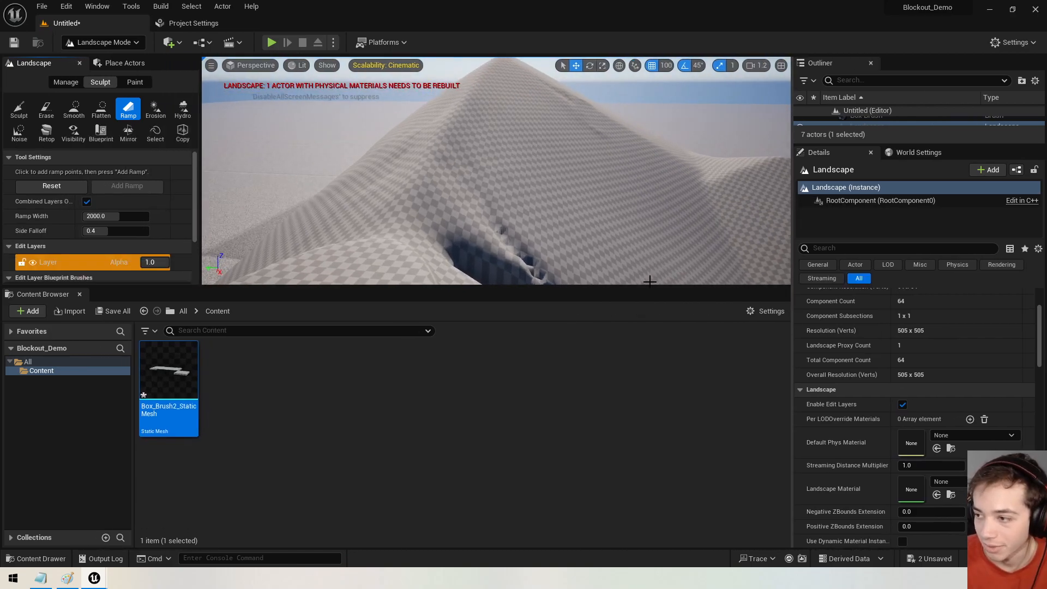
drag(649, 282, 644, 448)
- Examine the landscape's hills, valleys and eroded cliff from several angles
key(w)
right_drag(496, 250, 404, 283)
key(d)
key(w)
key(w)
right_drag(496, 250, 567, 240)
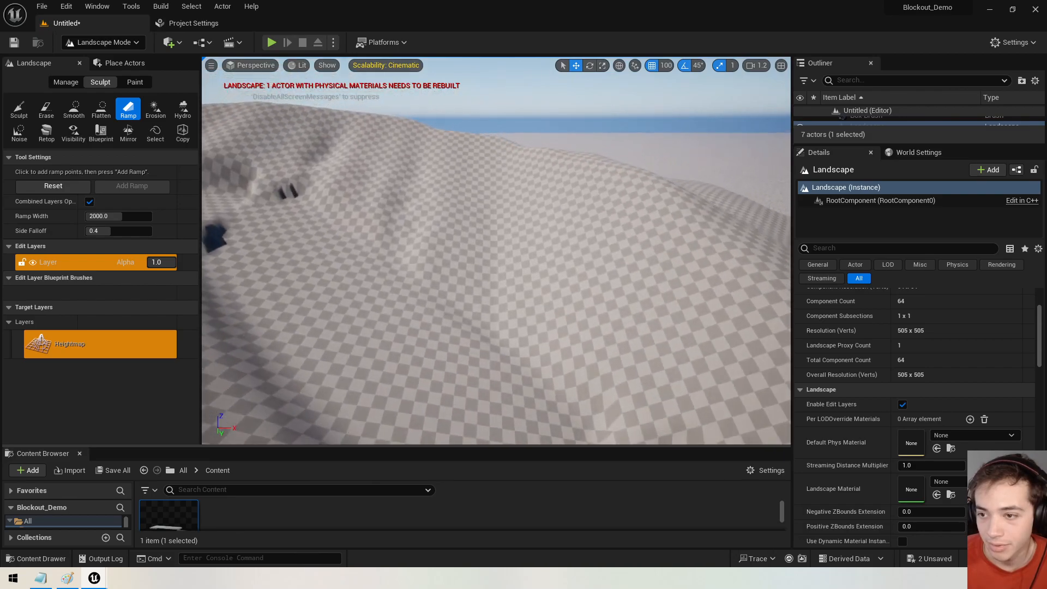
right_drag(495, 251, 349, 218)
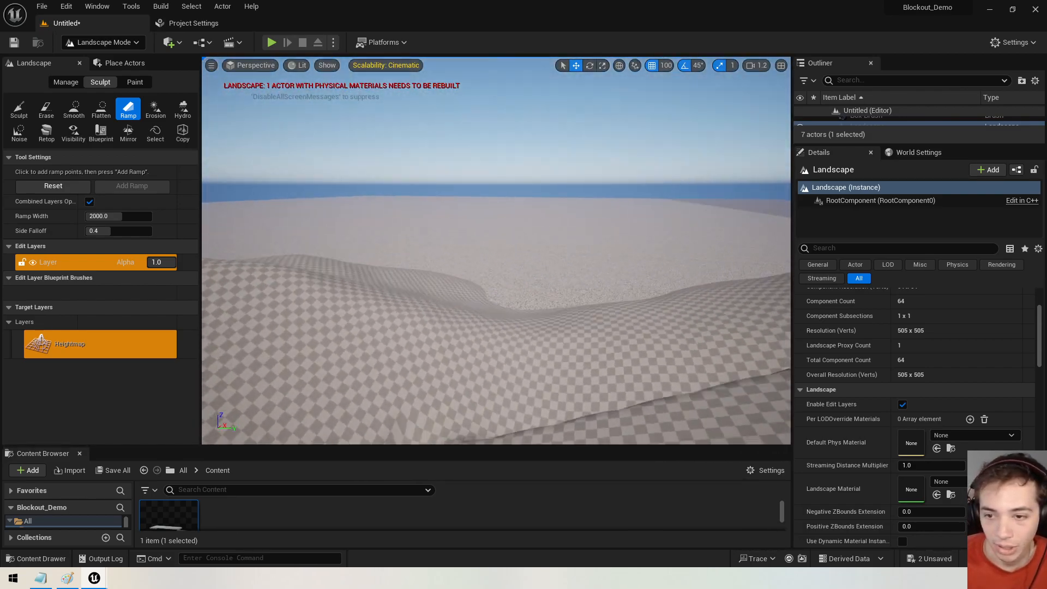
right_drag(496, 250, 381, 246)
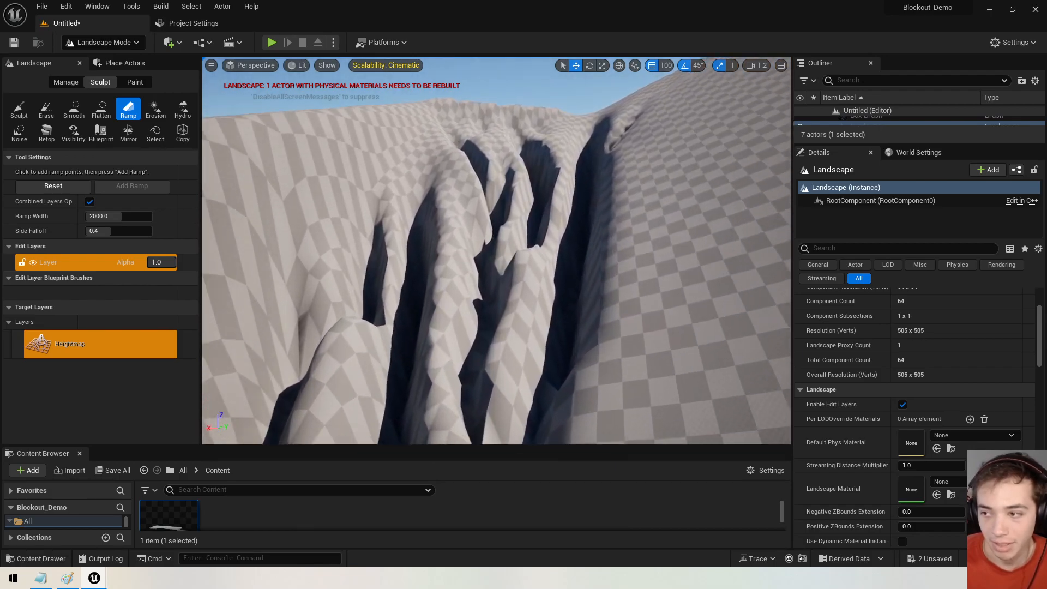
scroll(496, 250, up, 3)
right_drag(496, 250, 425, 270)
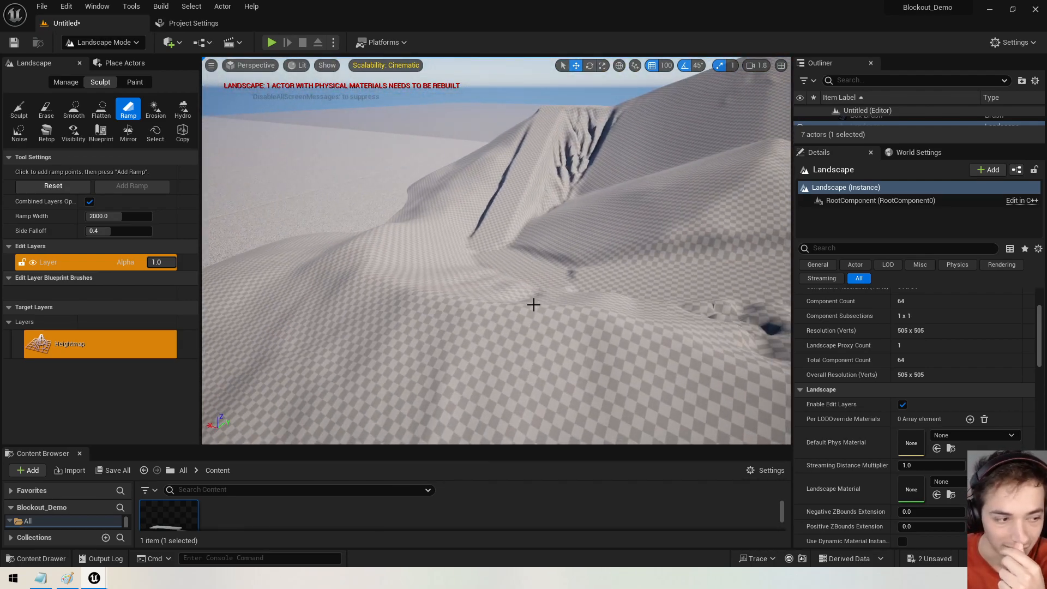
- Sculpt a tall, steep spire on the hillside with tool strength 1.0 and brush size 877.8573
click(19, 109)
mouse_move(433, 263)
right_down()
mouse_move(480, 267)
mouse_move(433, 263)
mouse_move(442, 273)
mouse_move(465, 251)
right_up()
drag(458, 247, 467, 194)
mouse_move(467, 194)
right_down()
mouse_move(480, 180)
mouse_move(464, 161)
right_up()
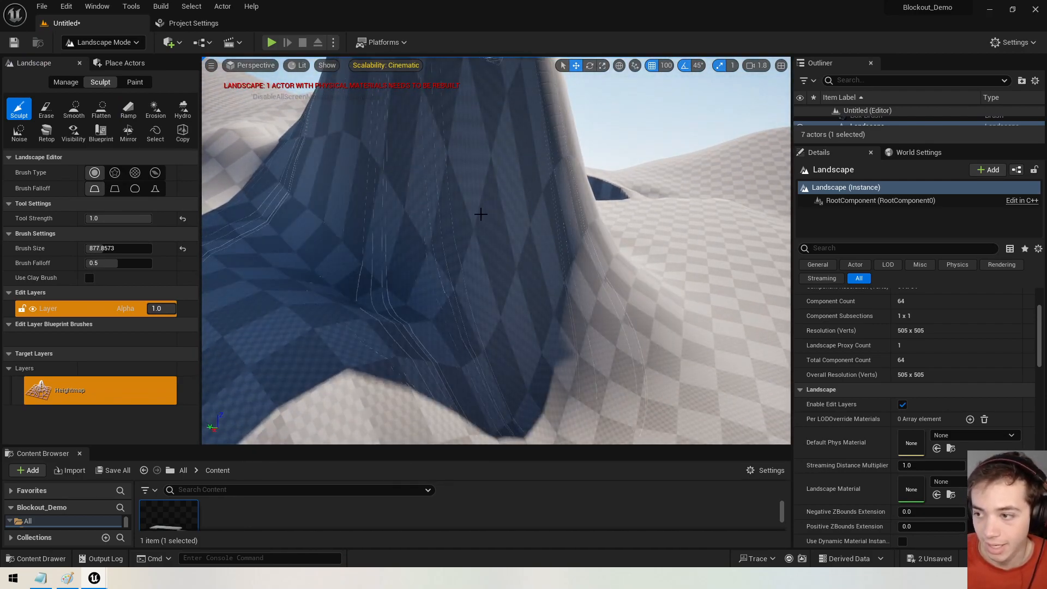
right_drag(421, 304, 322, 299)
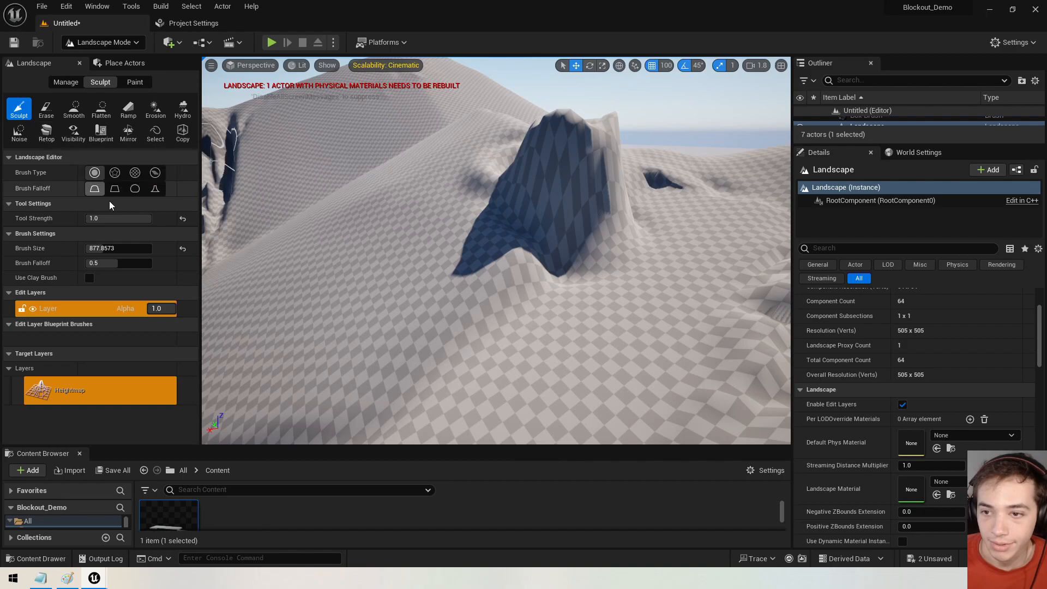
- Erase the upper part of the spire with the Erase tool at strength 1.0, and undo the last action
click(46, 109)
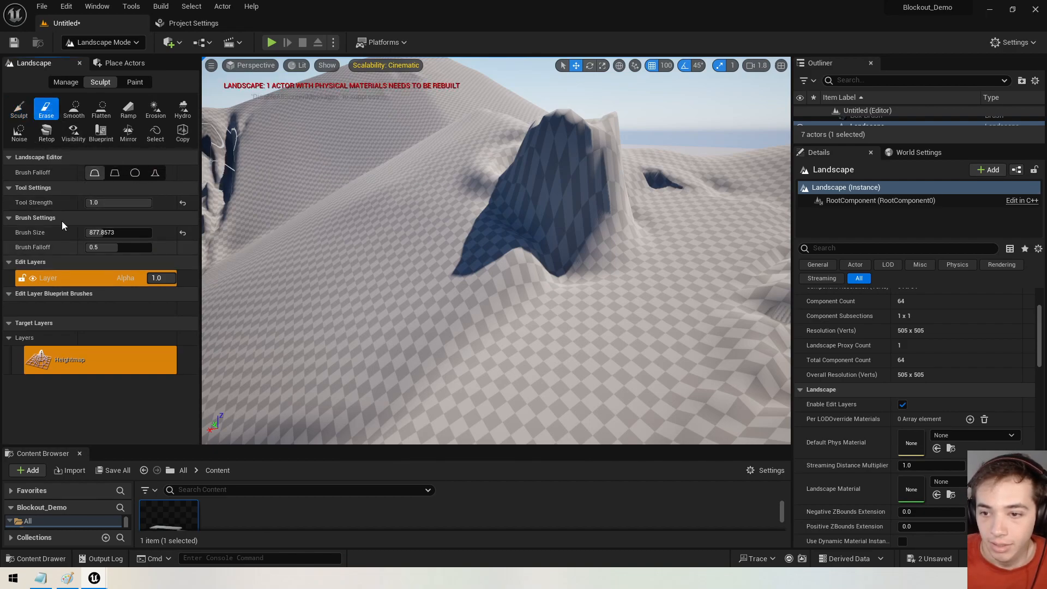
mouse_move(513, 234)
mouse_down()
mouse_move(564, 191)
mouse_move(586, 218)
mouse_up()
mouse_move(586, 218)
right_down()
mouse_move(550, 349)
mouse_move(636, 204)
mouse_move(513, 153)
mouse_move(600, 164)
mouse_move(633, 142)
right_up()
key(ctrl+z)
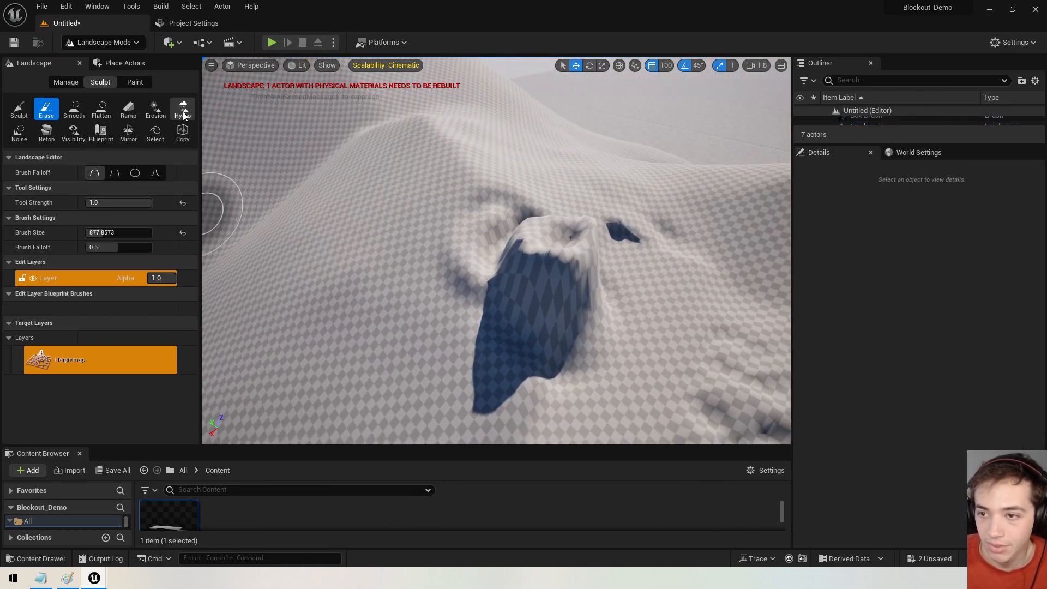
- Review the landscape Paint and Manage tool sets, then return to the sculpting tools and widen their settings area
click(134, 82)
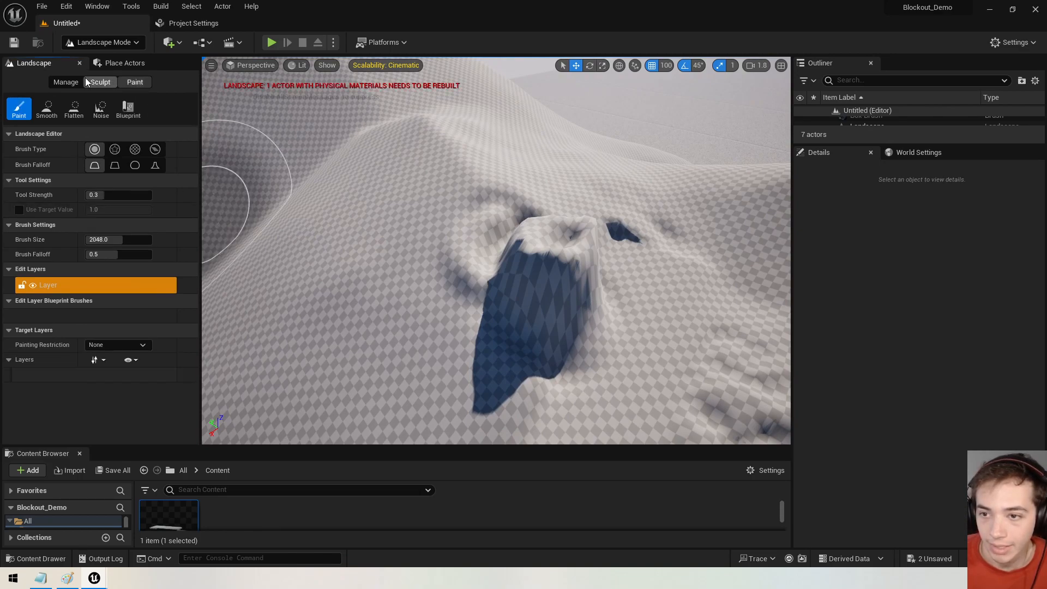
click(65, 81)
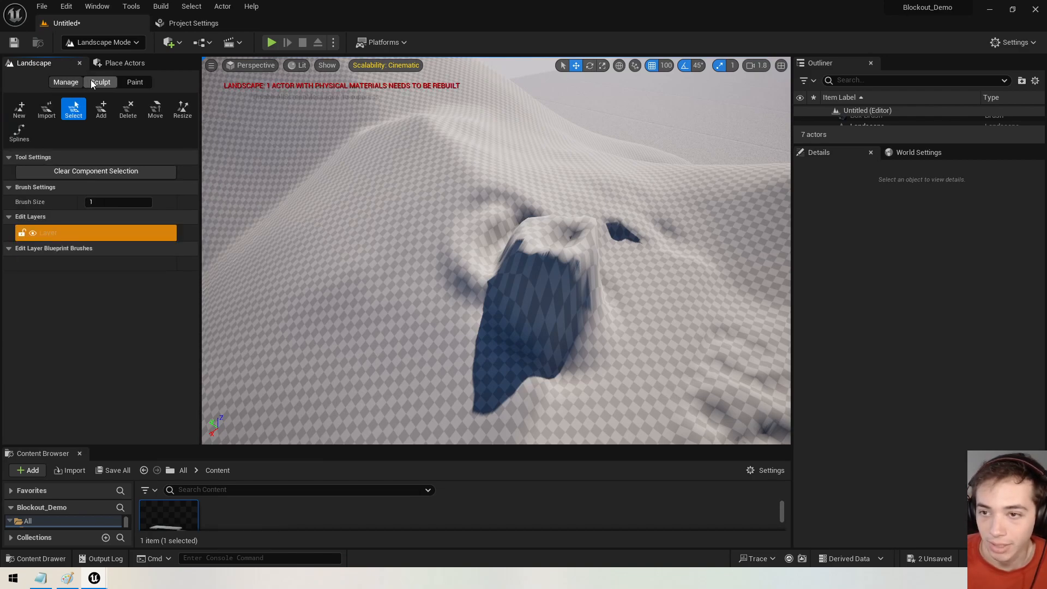
click(92, 82)
click(126, 80)
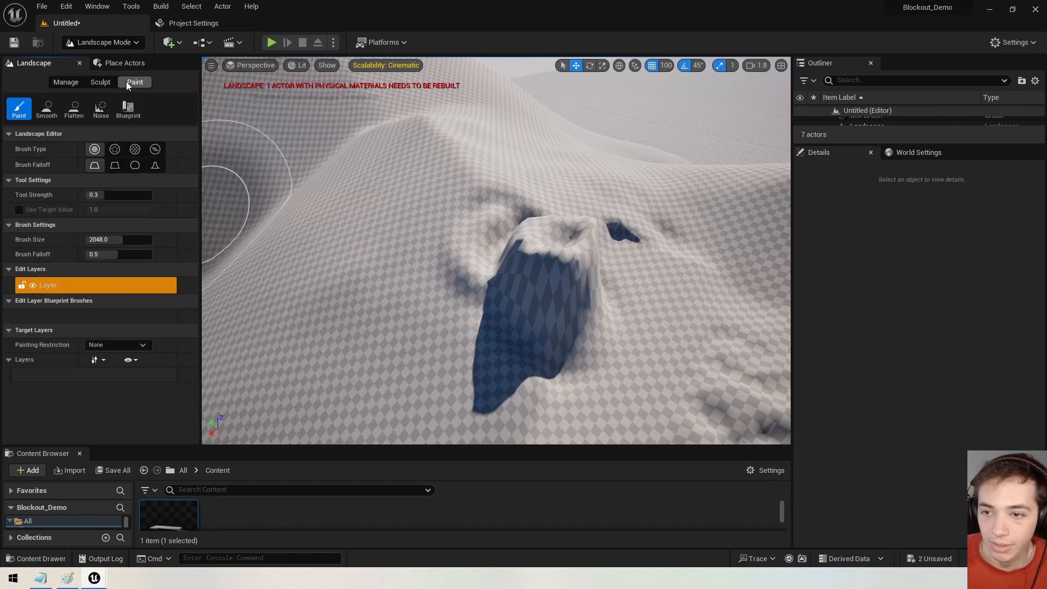
click(97, 82)
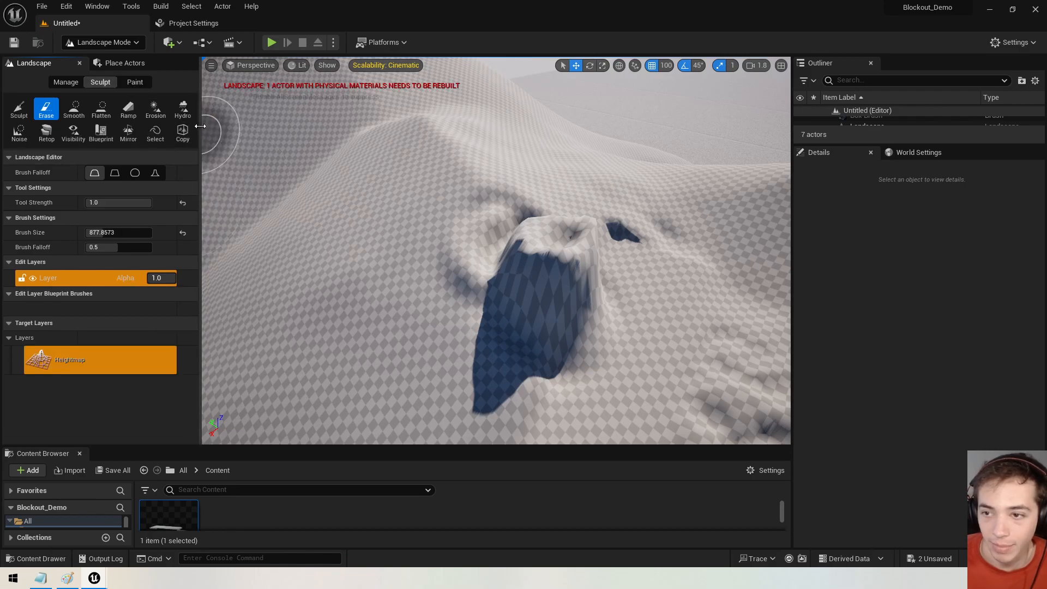
drag(200, 234, 217, 234)
- Inspect the erased spire, the surrounding hills and the small hollow behind it from different viewpoints
right_drag(488, 235, 681, 197)
mouse_move(453, 373)
right_down()
mouse_move(422, 374)
mouse_move(403, 341)
mouse_move(273, 311)
right_up()
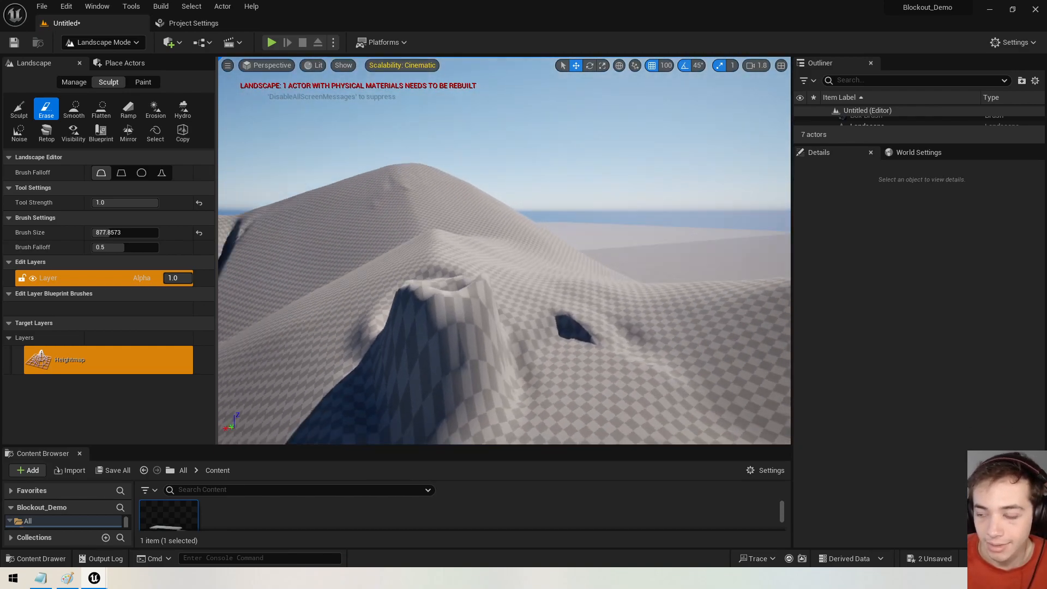
right_drag(504, 250, 240, 257)
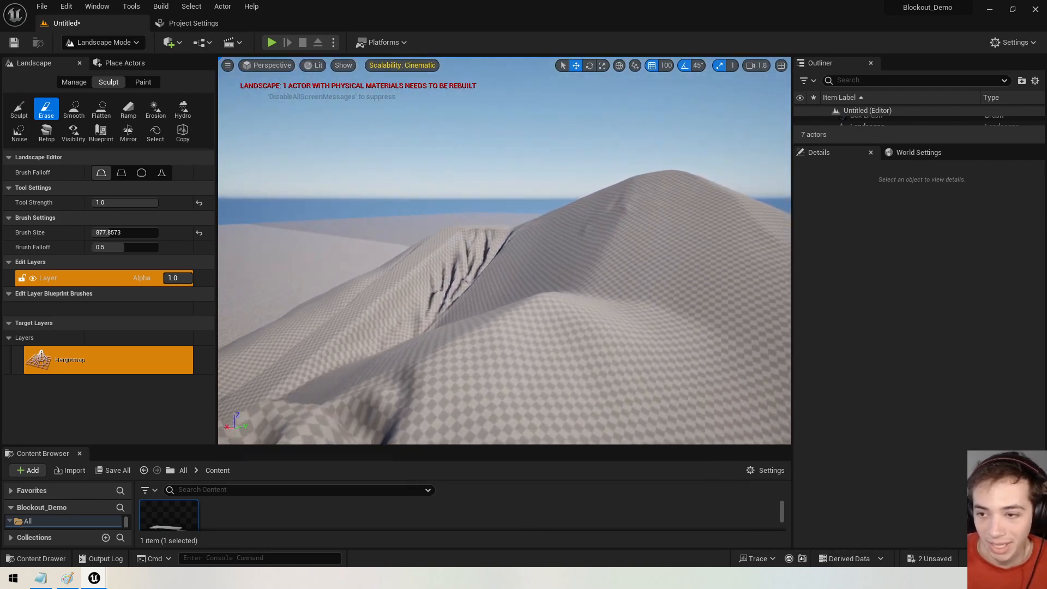
mouse_move(504, 251)
right_down()
mouse_move(360, 281)
mouse_move(295, 267)
mouse_move(560, 389)
mouse_move(437, 346)
mouse_move(458, 290)
mouse_move(306, 256)
right_up()
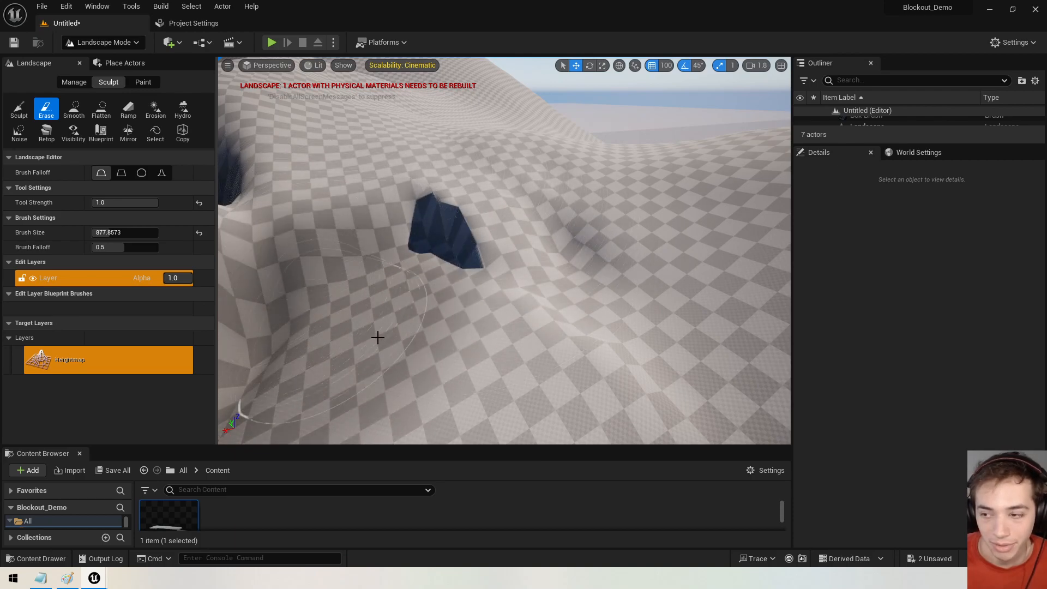
key(w)
mouse_move(462, 261)
right_down()
mouse_move(393, 306)
mouse_move(436, 291)
mouse_move(414, 286)
mouse_move(425, 281)
mouse_move(426, 229)
mouse_move(540, 229)
mouse_move(534, 289)
mouse_move(524, 240)
mouse_move(420, 252)
right_up()
key(s)
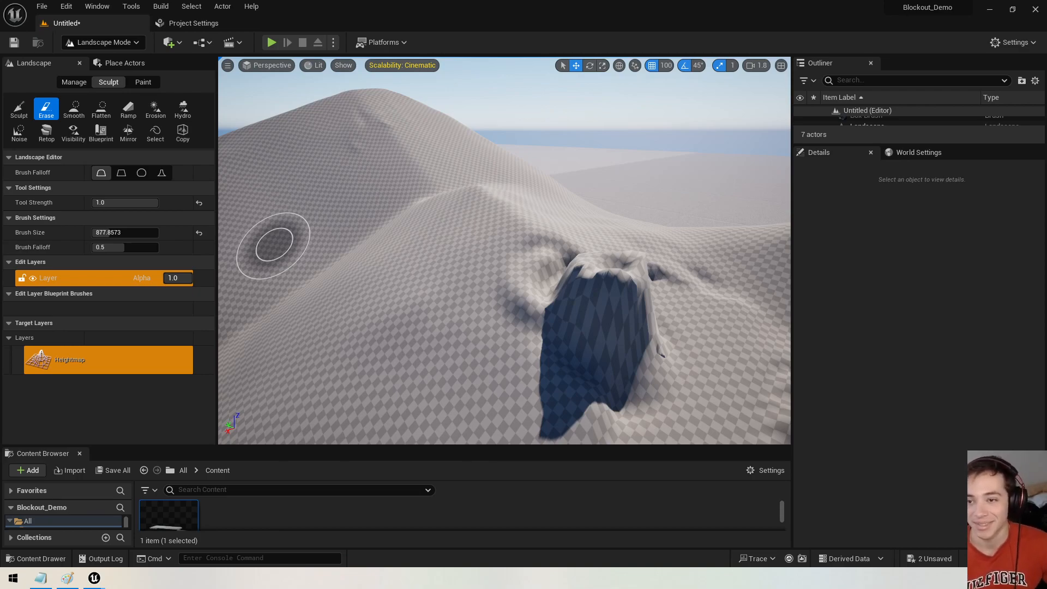
- Activate the Visibility tool and read its note about the Landscape Visibility Mask node required in the material
click(73, 132)
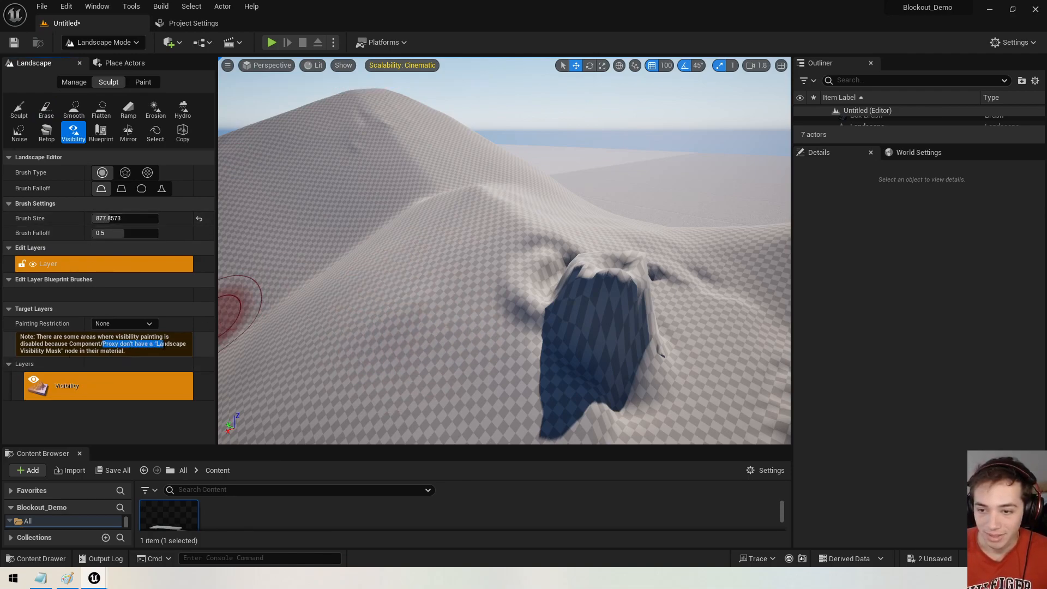
drag(163, 345, 165, 351)
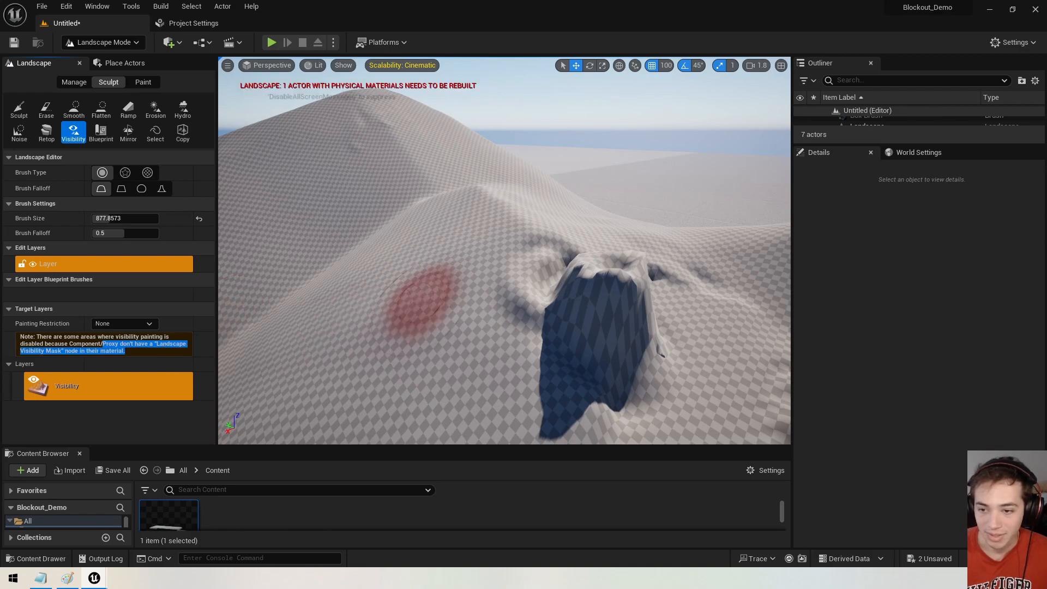
right_drag(421, 301, 421, 301)
key(w)
key(a)
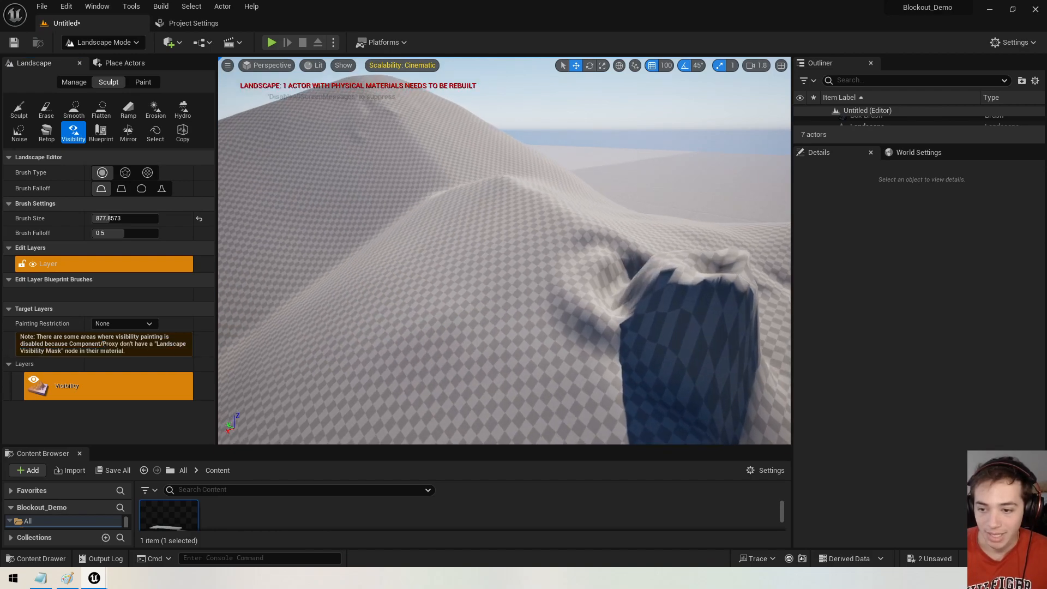
drag(155, 343, 178, 351)
click(177, 349)
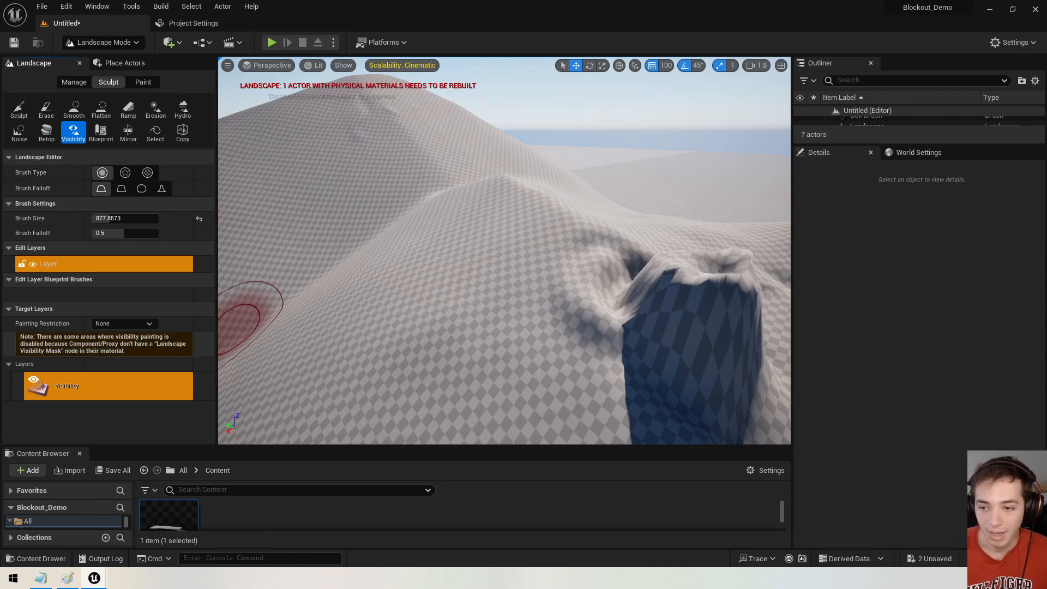
drag(155, 344, 125, 351)
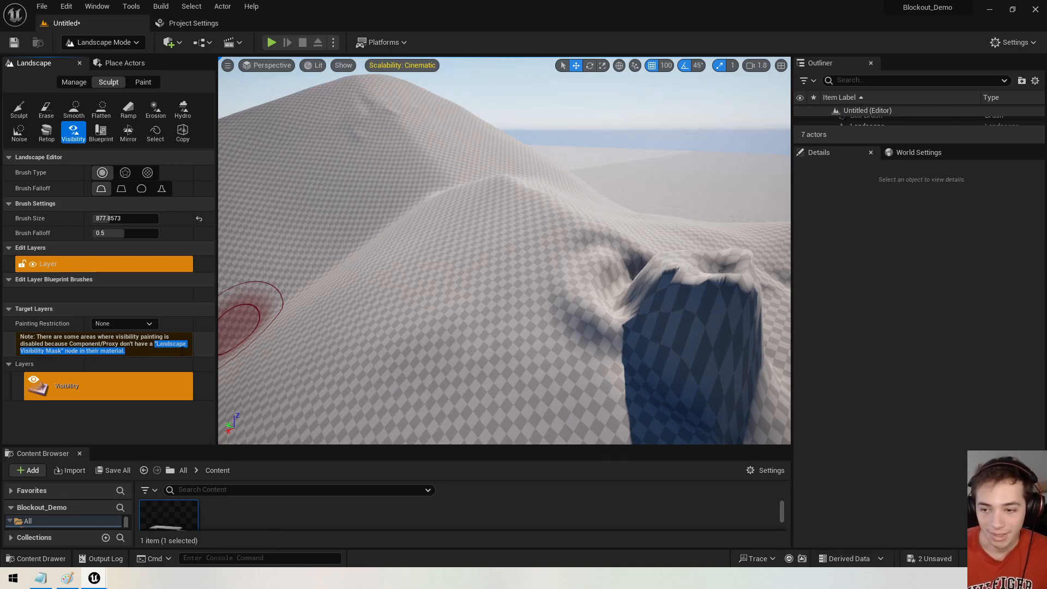
- Flatten patches of the hillside using the Flatten tool at strength 1.0 and a brush size of 877.8573
right_drag(554, 256, 480, 196)
key(w)
mouse_move(469, 243)
right_down()
mouse_move(469, 284)
mouse_move(540, 273)
mouse_move(469, 242)
right_up()
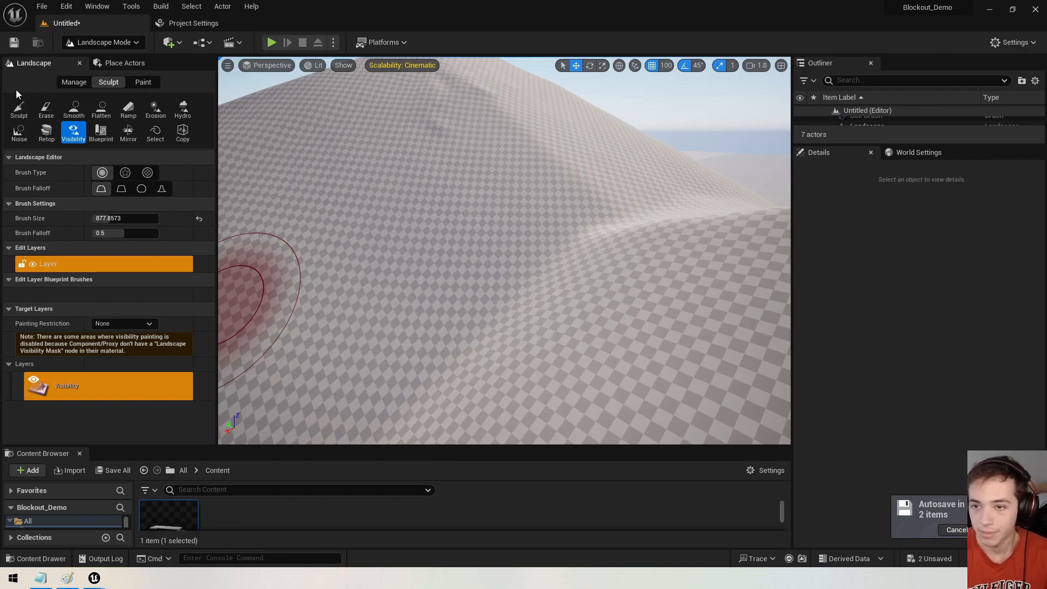
click(101, 106)
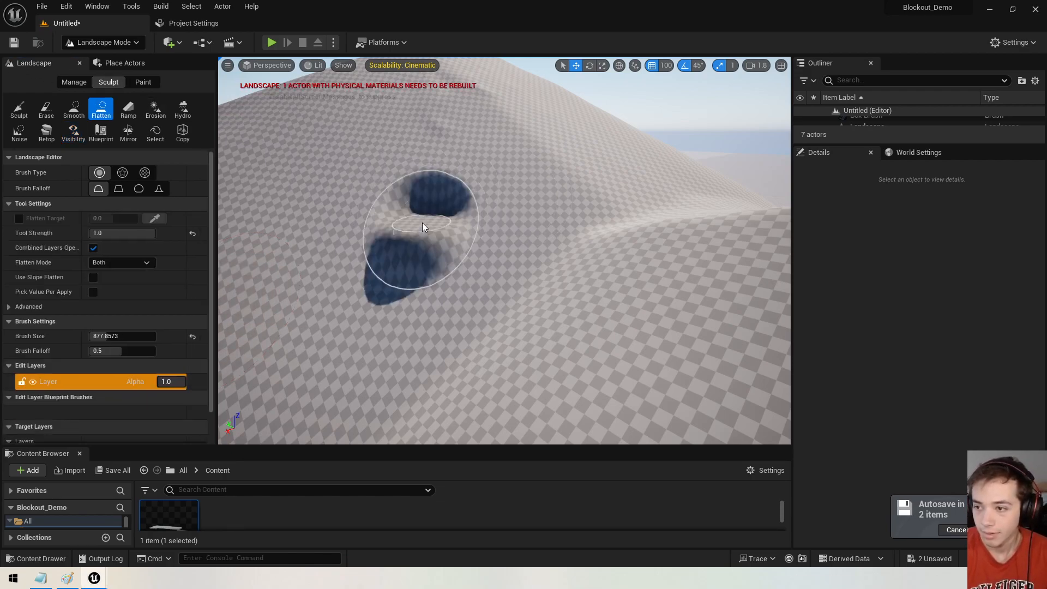
click(668, 319)
key(s)
mouse_move(666, 300)
right_down()
mouse_move(589, 300)
mouse_move(507, 220)
right_up()
key(s)
click(478, 218)
mouse_move(478, 218)
mouse_down()
mouse_move(619, 217)
mouse_move(620, 251)
mouse_move(549, 256)
mouse_move(581, 154)
mouse_move(576, 172)
mouse_up()
- Flatten a long strip of ground between the sculpted hill and the dark pit beside it
right_drag(543, 249, 382, 360)
scroll(543, 248, up, 5)
key(d)
key(s)
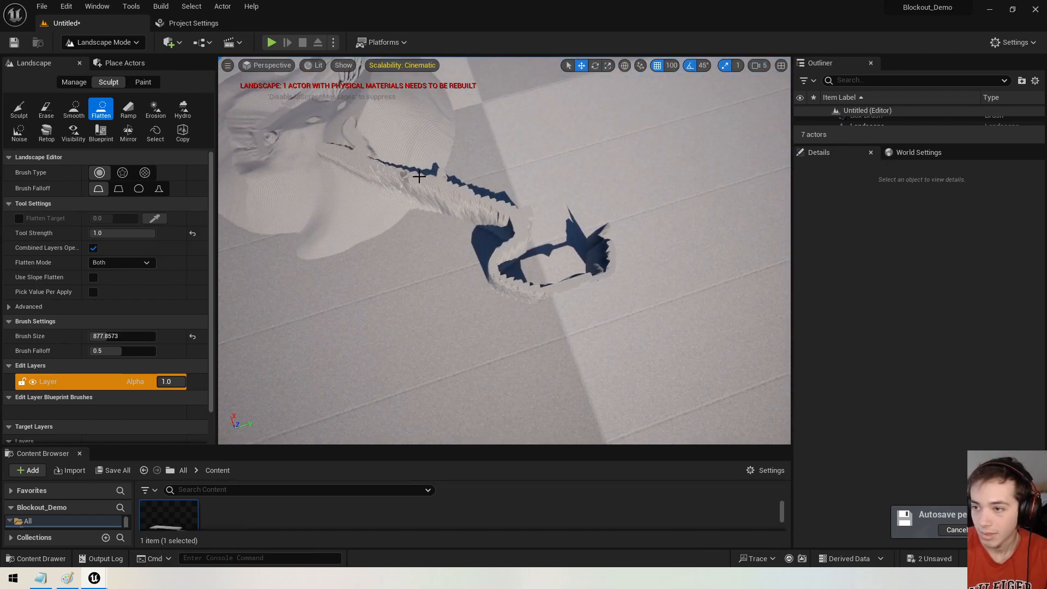
mouse_move(494, 199)
mouse_down()
mouse_move(514, 217)
mouse_move(510, 276)
mouse_move(592, 277)
mouse_move(591, 248)
mouse_move(578, 240)
mouse_move(561, 268)
mouse_move(515, 274)
mouse_move(532, 251)
mouse_move(524, 214)
mouse_move(396, 166)
mouse_up()
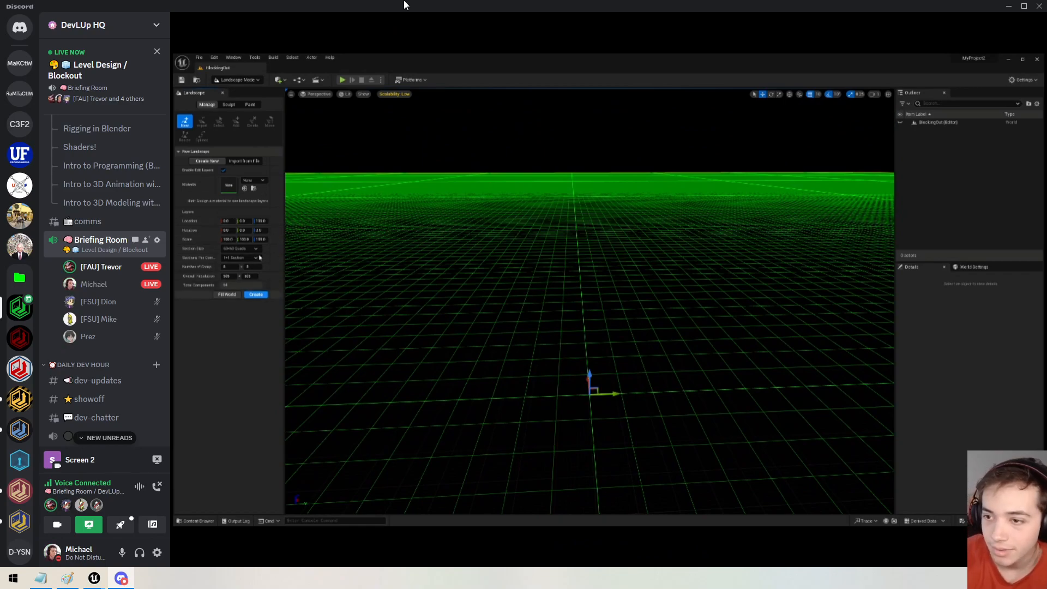
- Switch to Discord and examine the participant's shared screen showing the new landscape and its missing physical material setting
mouse_move(379, 351)
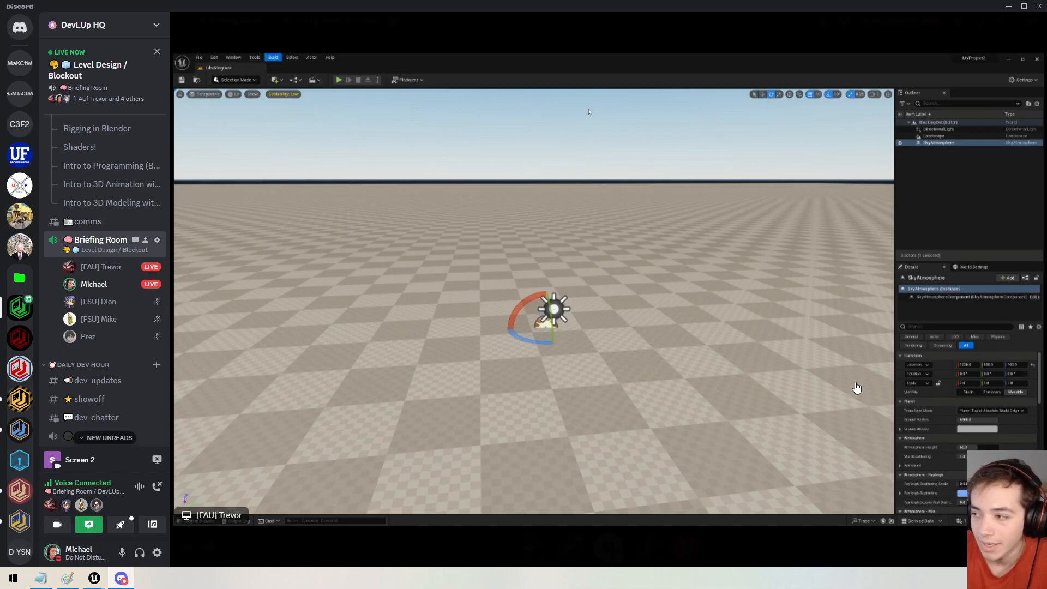
mouse_move(878, 296)
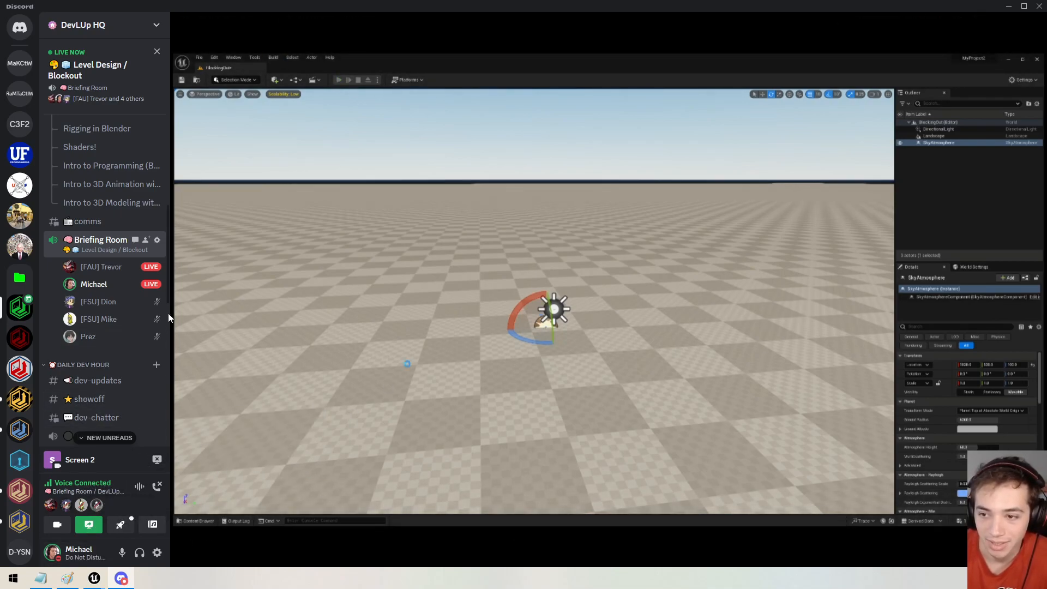
mouse_move(167, 286)
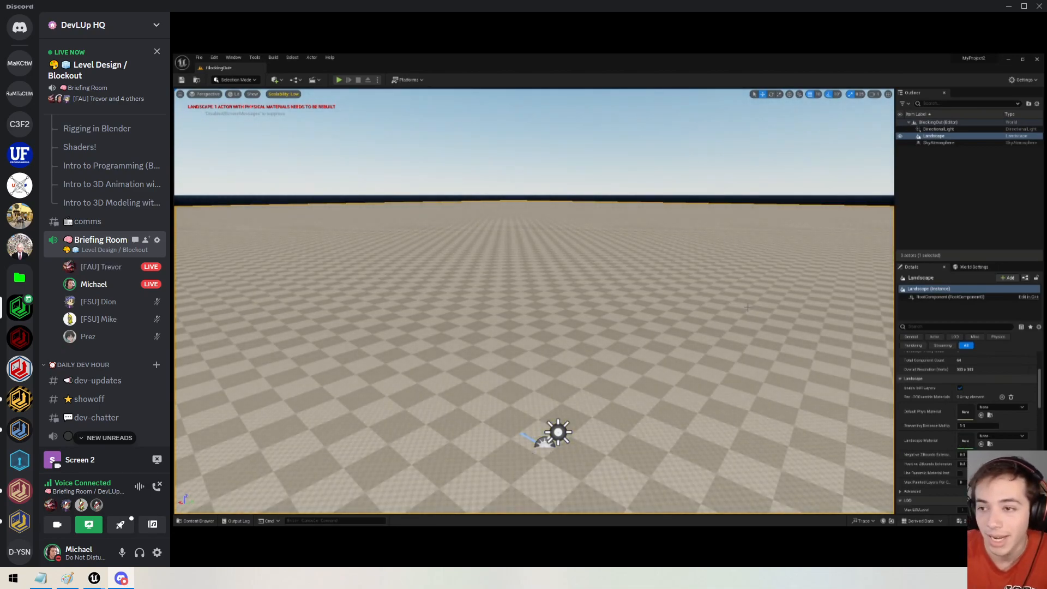
mouse_move(790, 276)
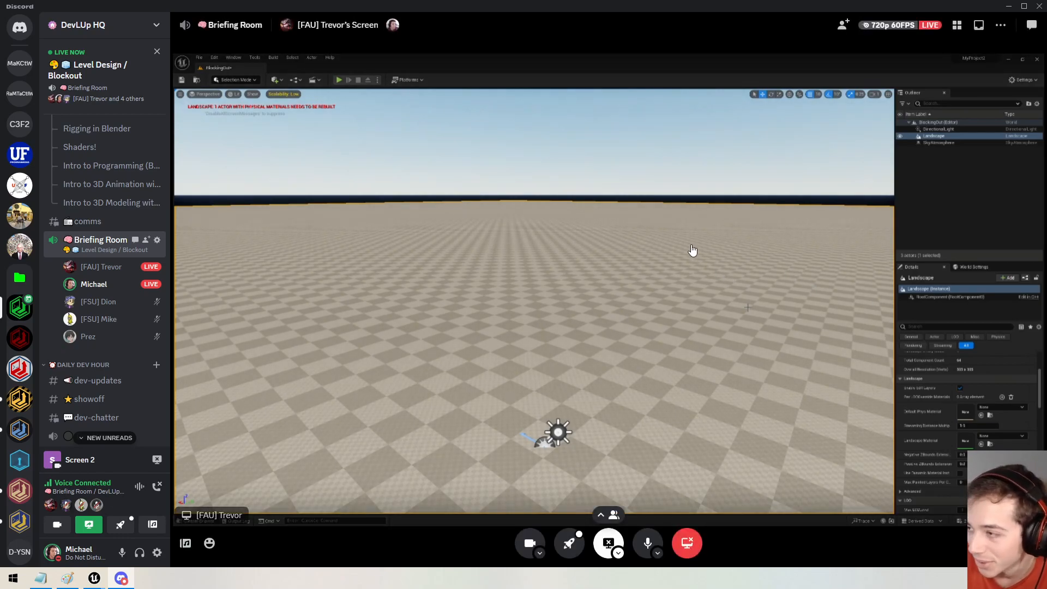
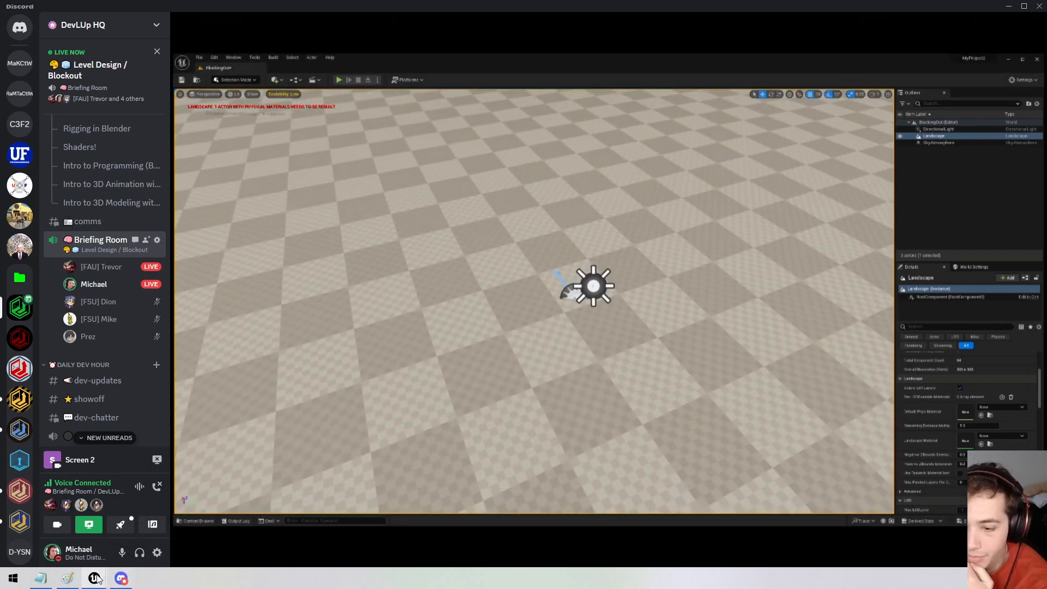
- Return to the Unreal Editor, view the sculpted hill from a distance and switch to Selection Mode
click(94, 578)
click(203, 546)
mouse_move(429, 143)
right_down()
mouse_move(370, 143)
mouse_move(349, 82)
mouse_move(382, 65)
mouse_move(360, 109)
right_up()
scroll(430, 142, up, 2)
key(s)
key(d)
mouse_move(526, 161)
right_down()
mouse_move(469, 147)
mouse_move(426, 153)
mouse_move(414, 120)
right_up()
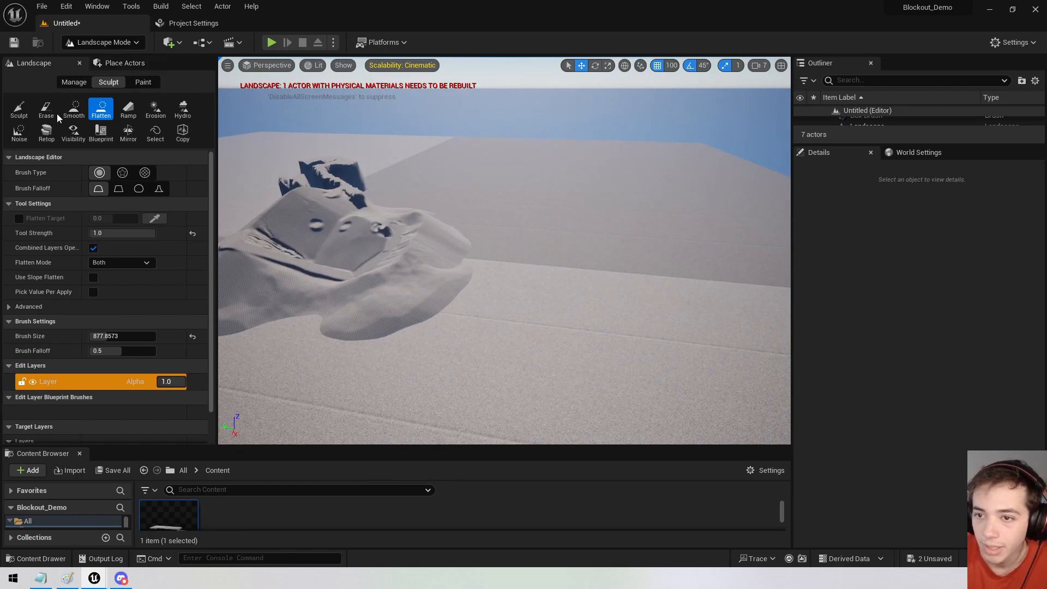
click(96, 43)
click(100, 55)
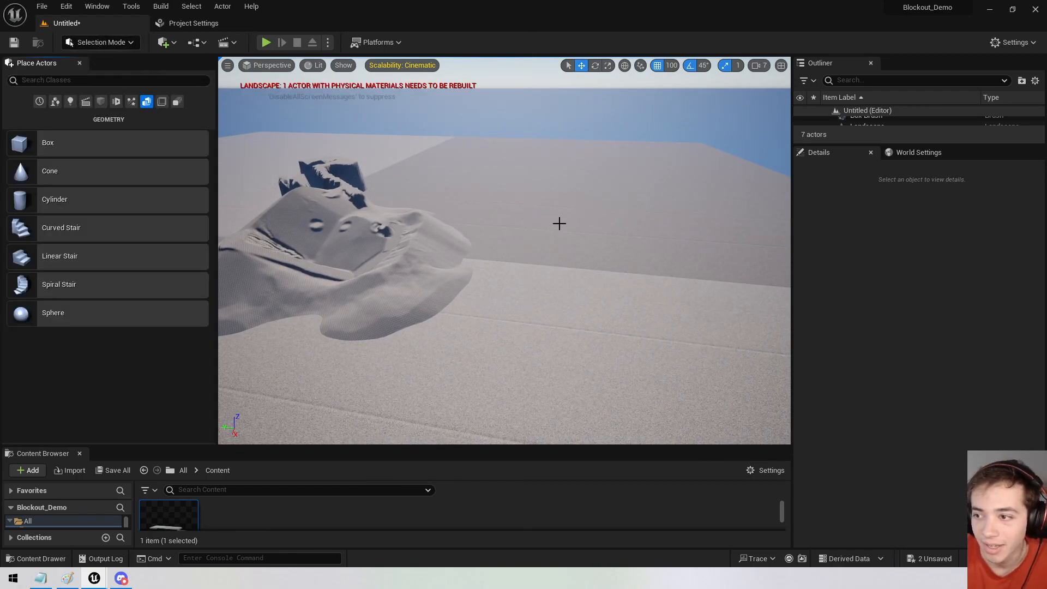
- Select the landscape and widen its details area to reach the material settings
click(450, 240)
scroll(923, 369, down, 1)
drag(791, 378, 596, 375)
scroll(832, 428, down, 5)
- Create a Physical Material of class PhysicalMaterial in the suggested location as the landscape's Default Phys Material
click(832, 300)
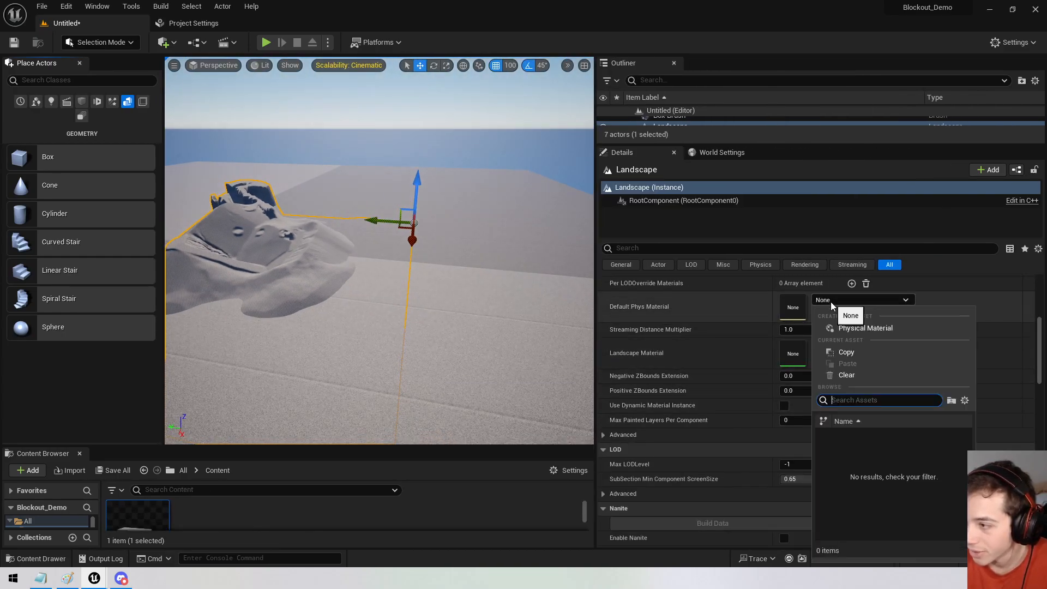
click(865, 328)
click(768, 455)
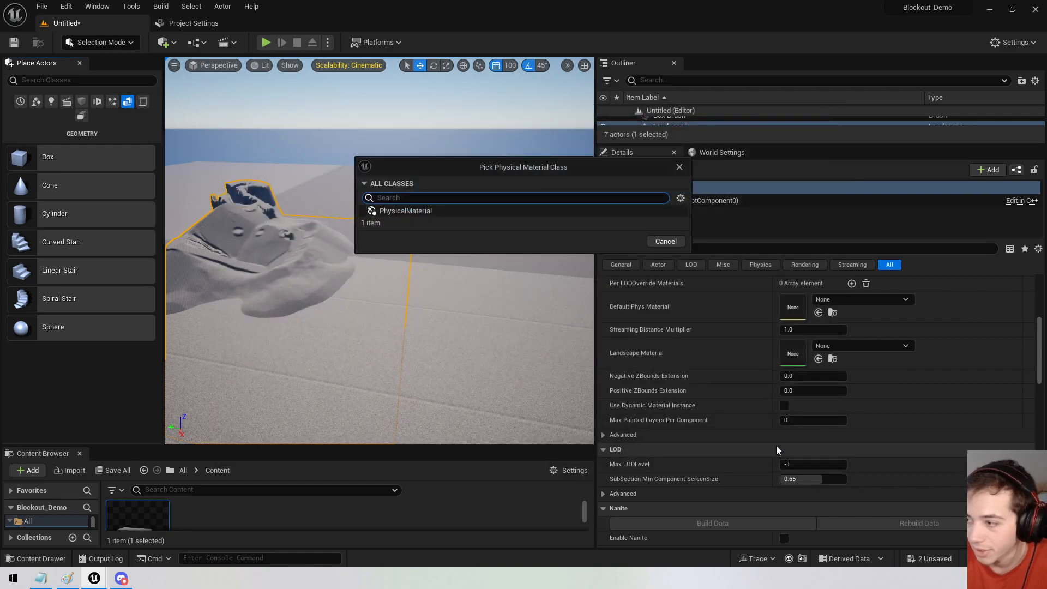
click(604, 213)
click(624, 241)
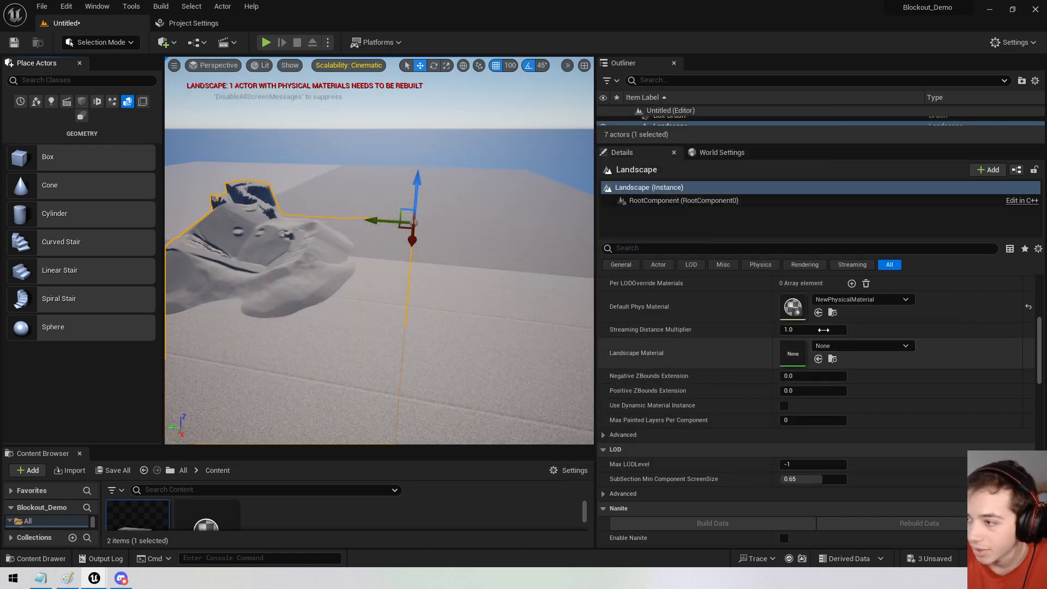
key(f)
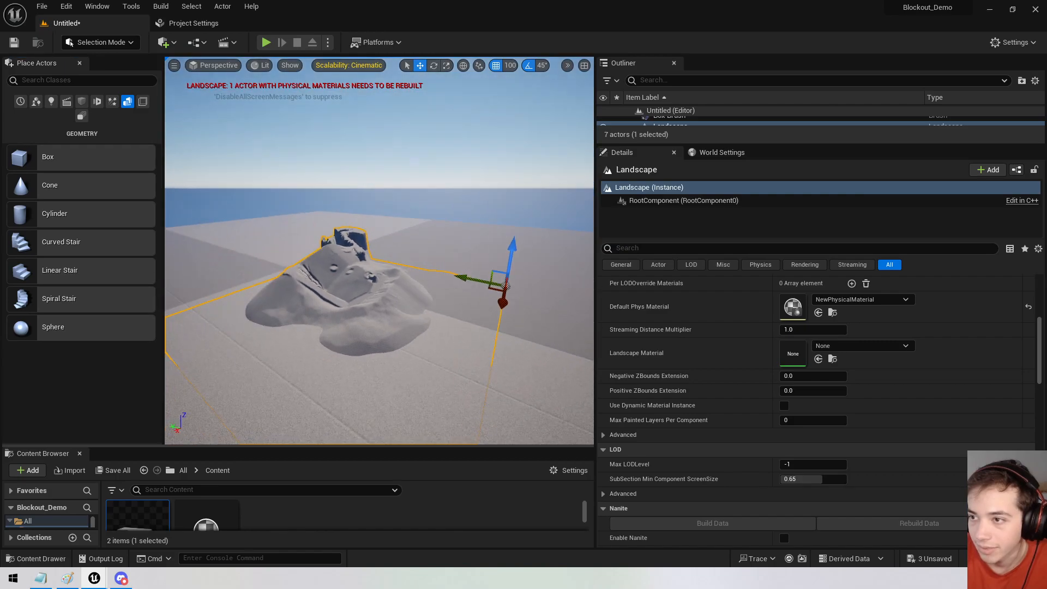
- Open the new physical material, review its friction and surface type settings, and close its editor
click(859, 299)
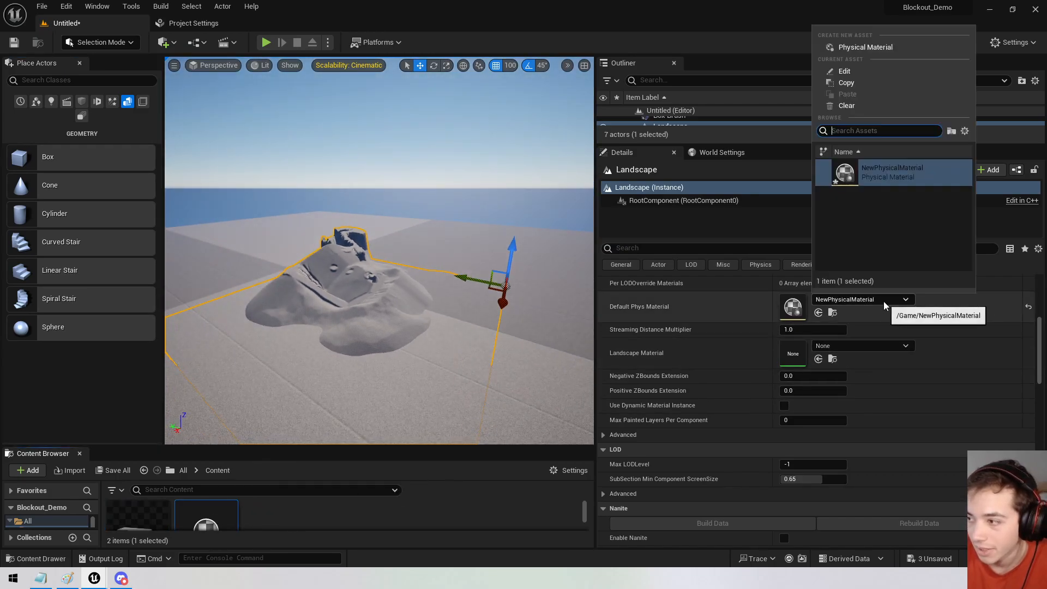
double_click(206, 523)
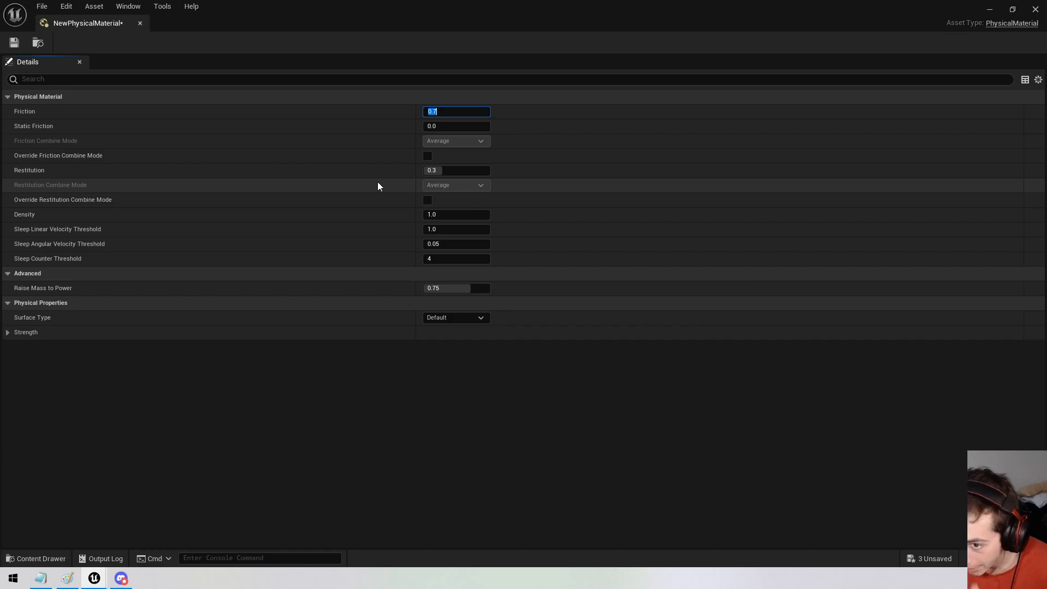
click(460, 319)
click(460, 319)
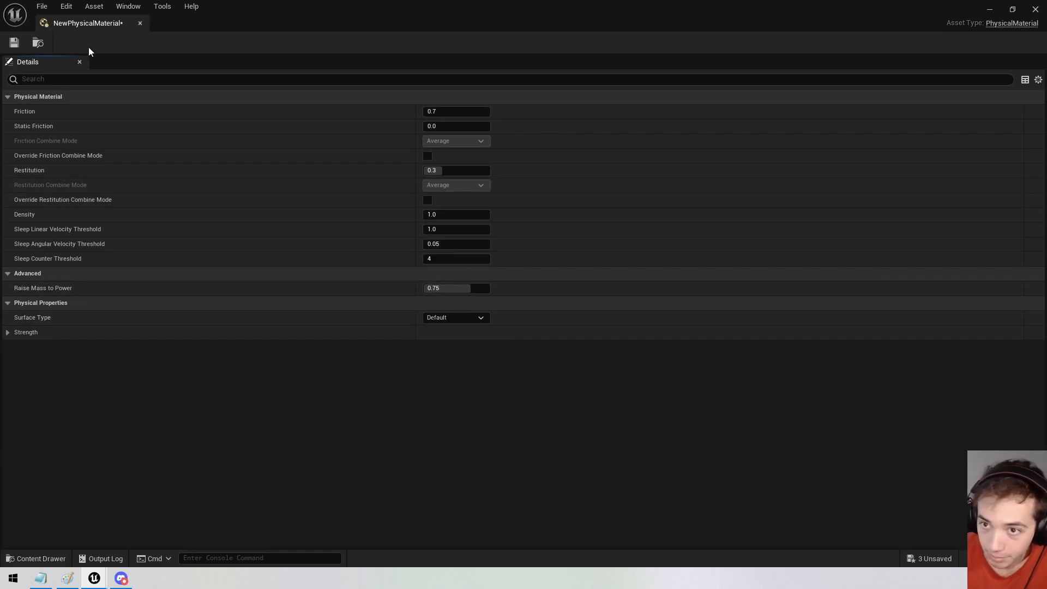
click(141, 24)
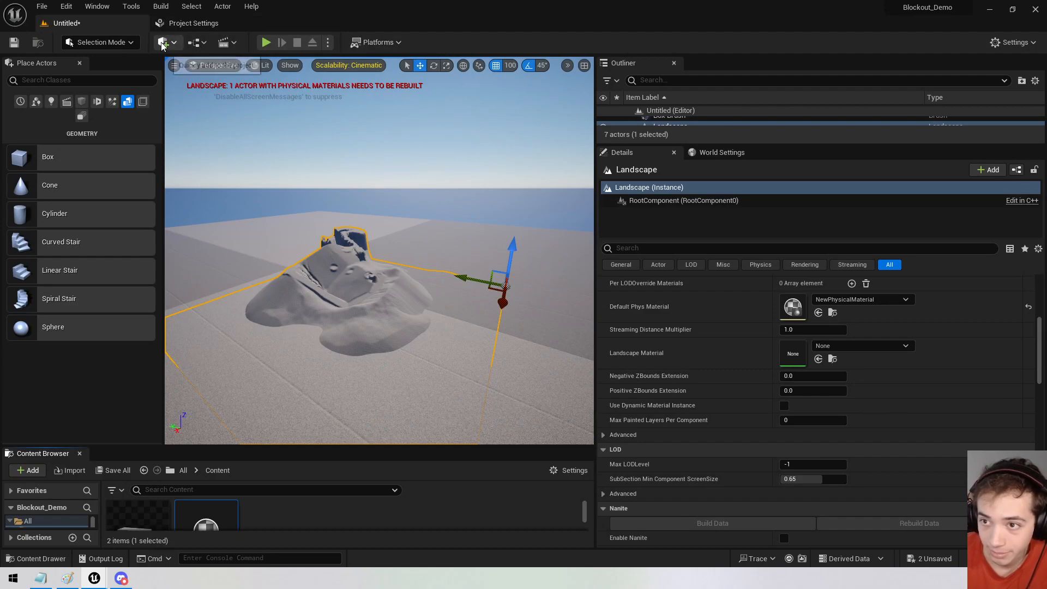
- Run Build Physical Material Only for the landscape and check the rebuild warning in the viewport
click(159, 7)
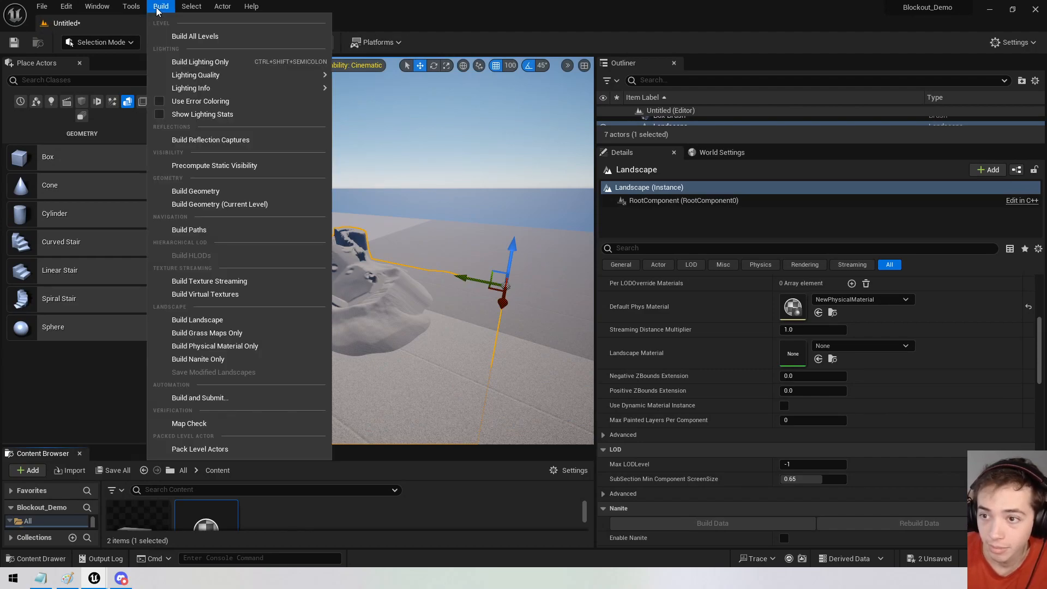
click(221, 345)
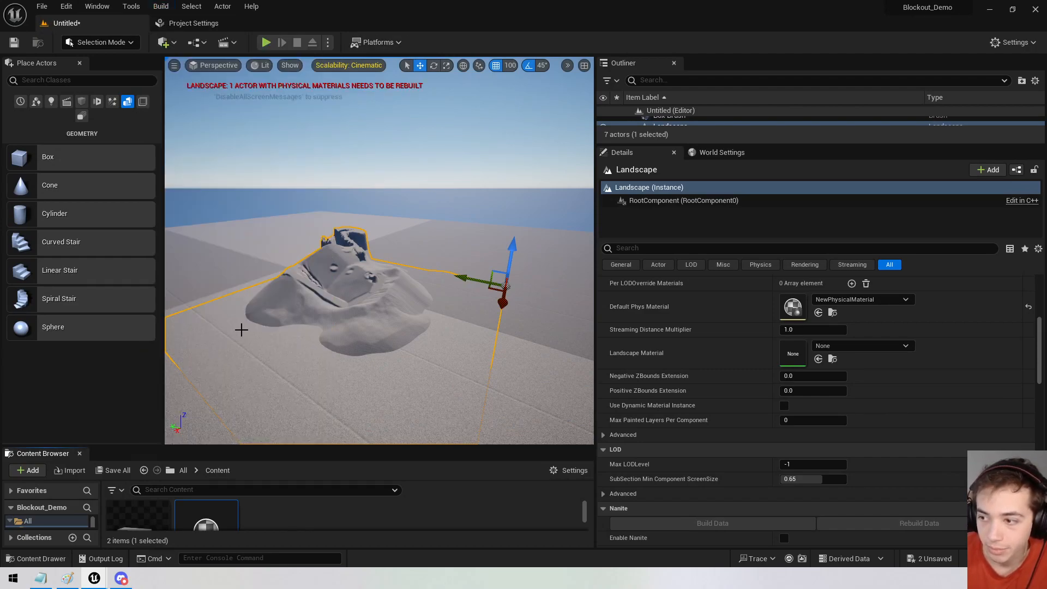
right_drag(404, 210, 452, 234)
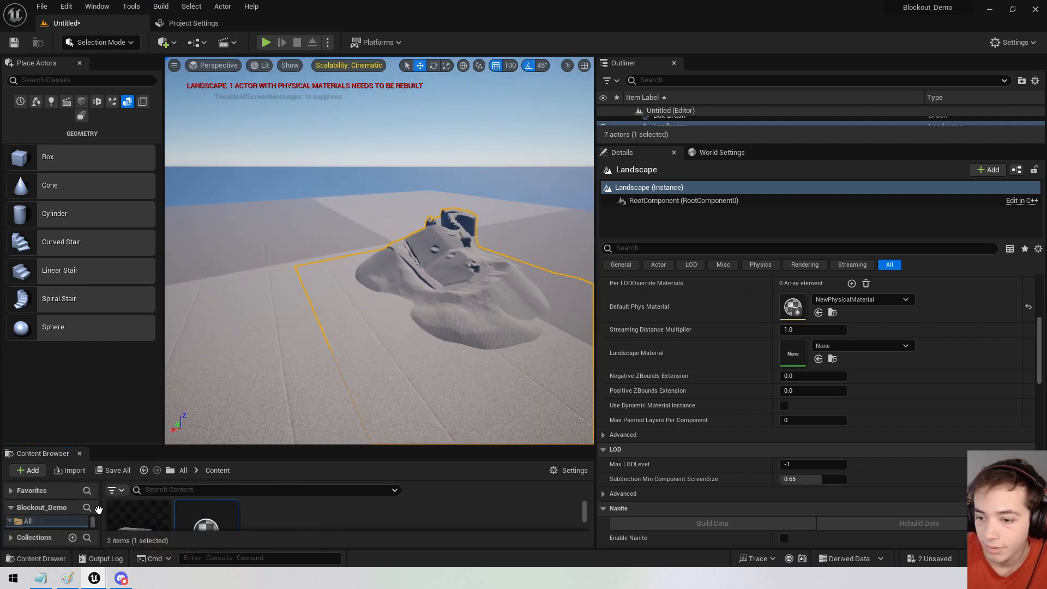
- Run Build Landscape, then clear the Map Check entries and close the Message Log
click(158, 7)
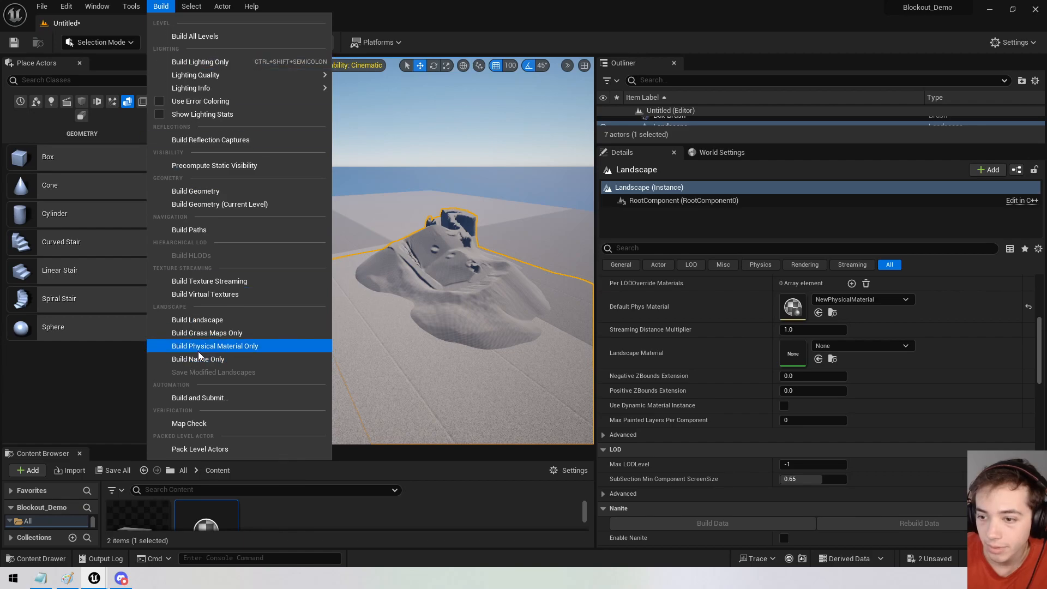
click(211, 321)
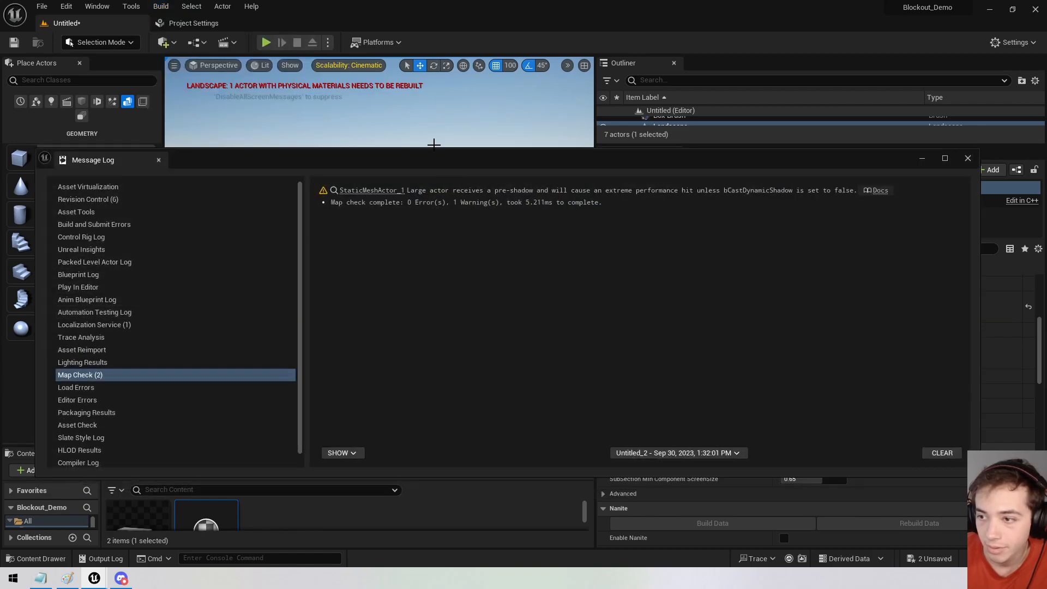
drag(503, 166, 464, 164)
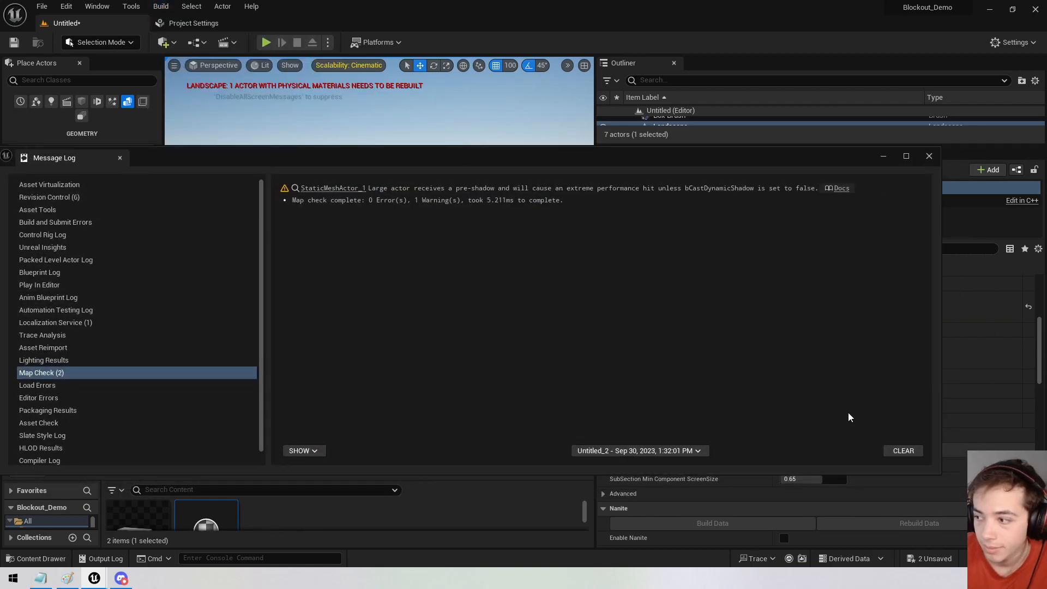
click(906, 451)
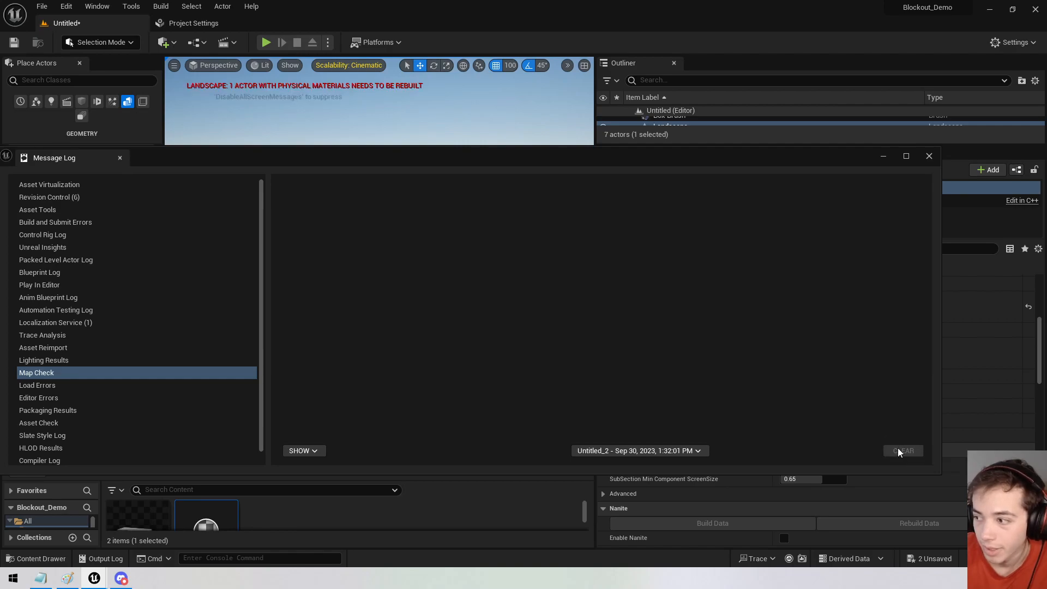
click(929, 157)
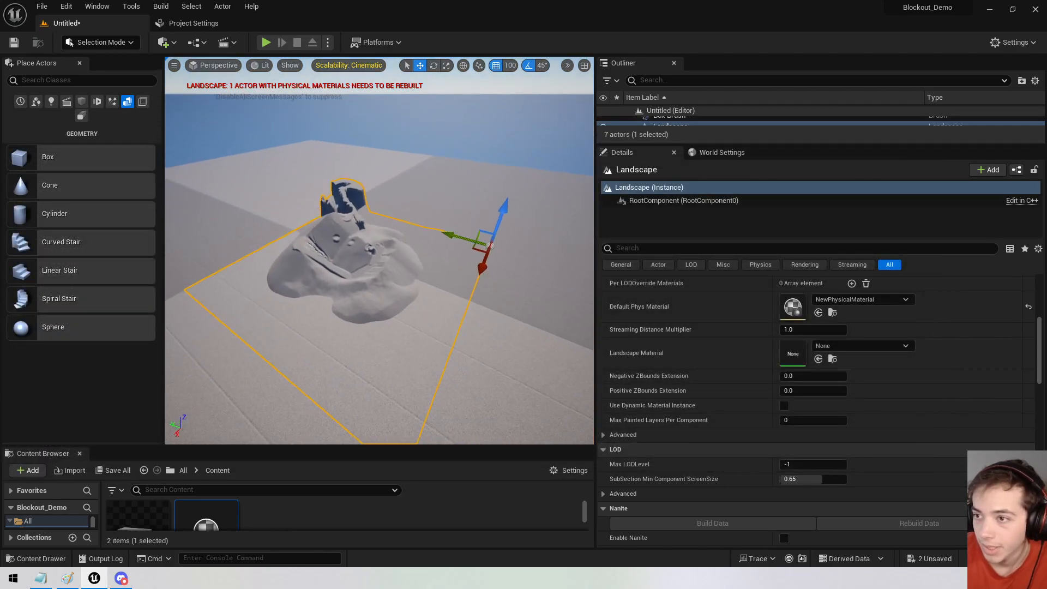
- Check the landscape's Default Phys Material choice and build the physical material only once more
click(865, 300)
click(865, 300)
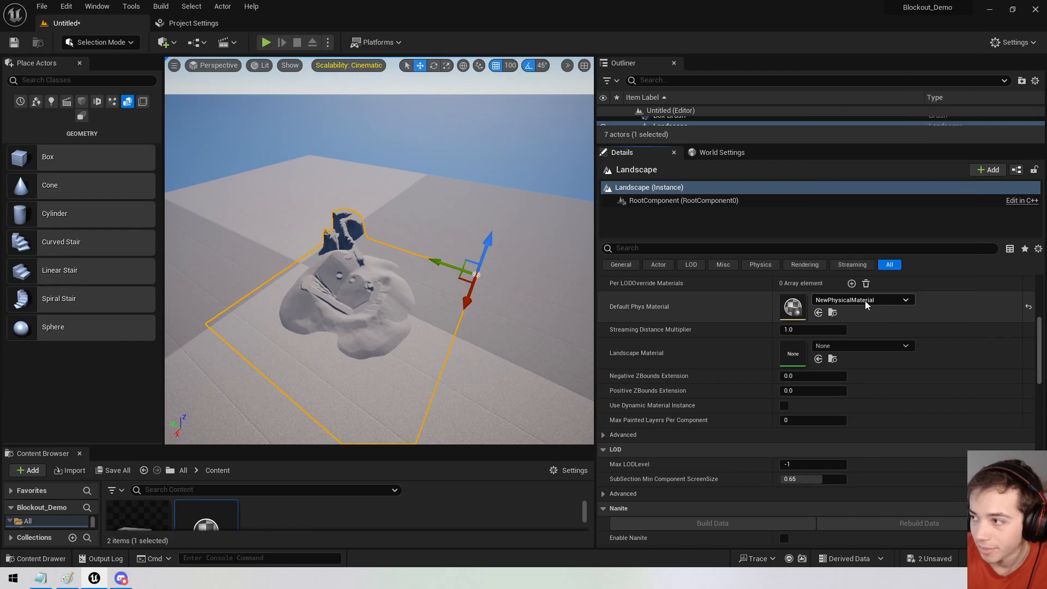
click(162, 6)
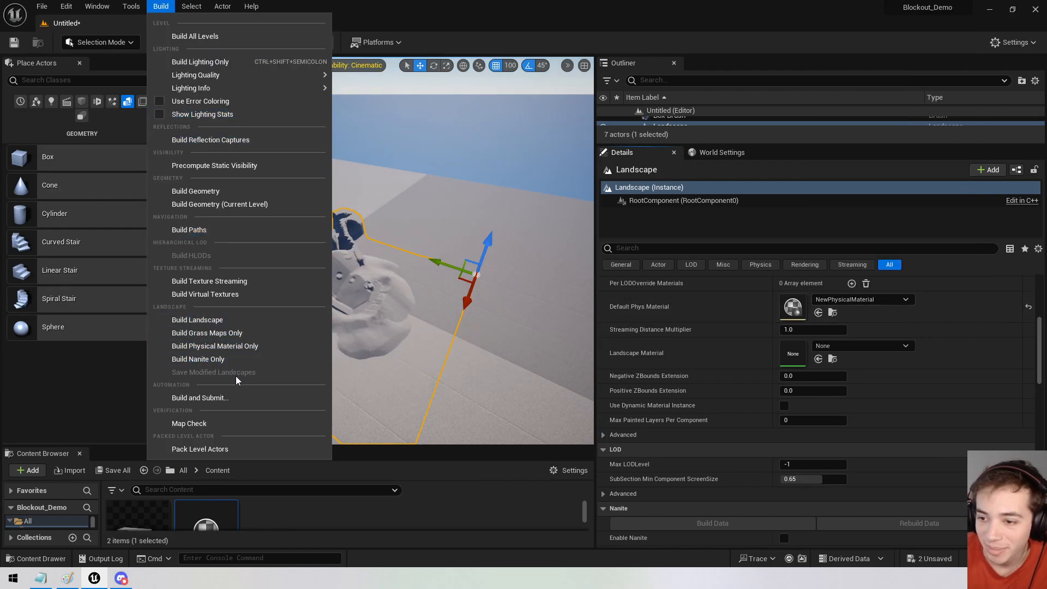
click(243, 346)
- Close the Project Settings and widen the viewport by narrowing the details area
click(240, 23)
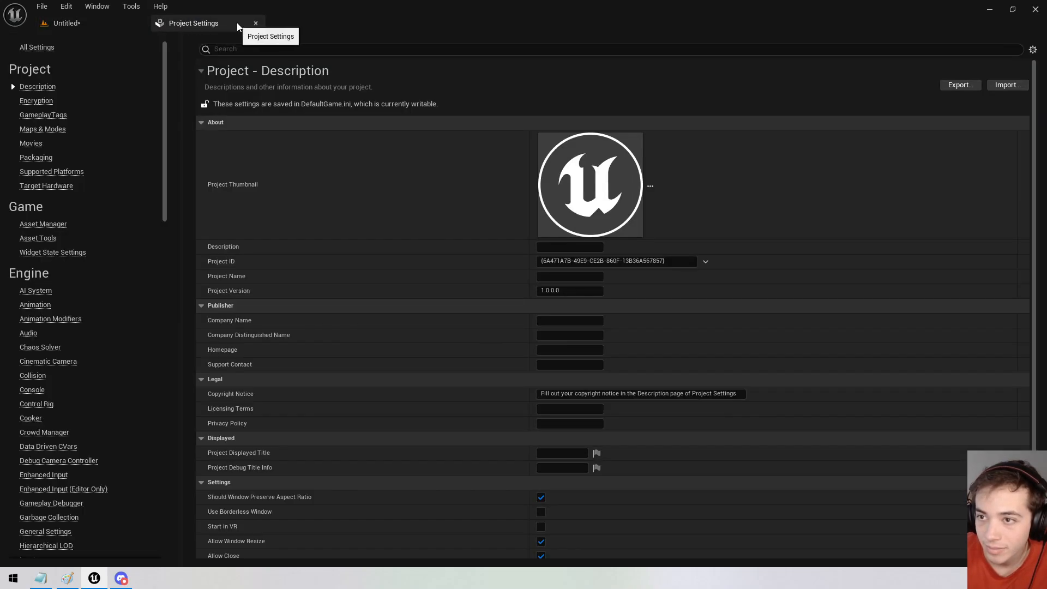
click(257, 21)
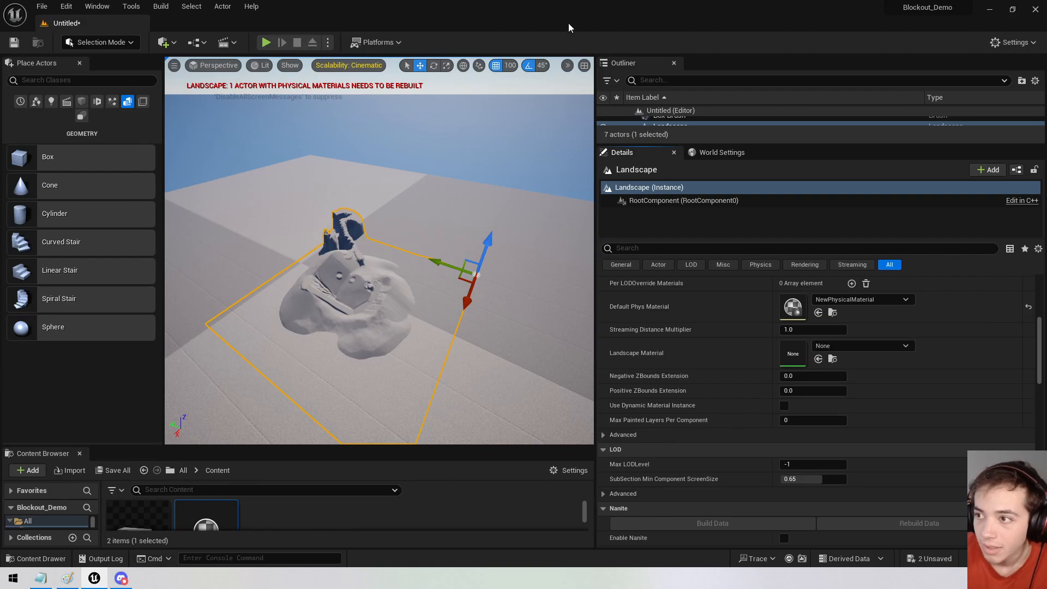
click(586, 131)
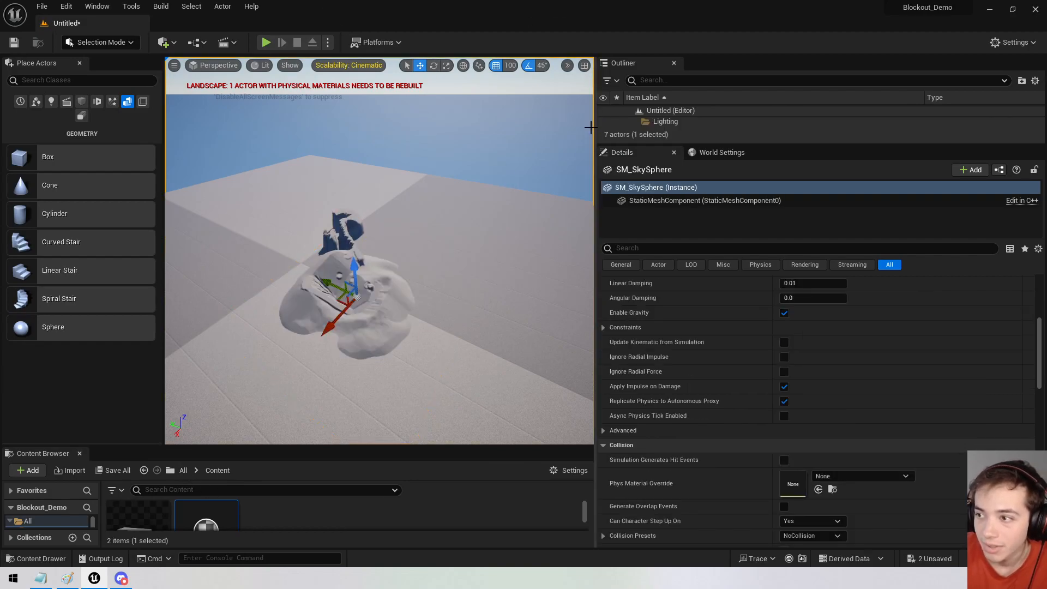
drag(595, 128, 762, 129)
right_drag(702, 194, 651, 165)
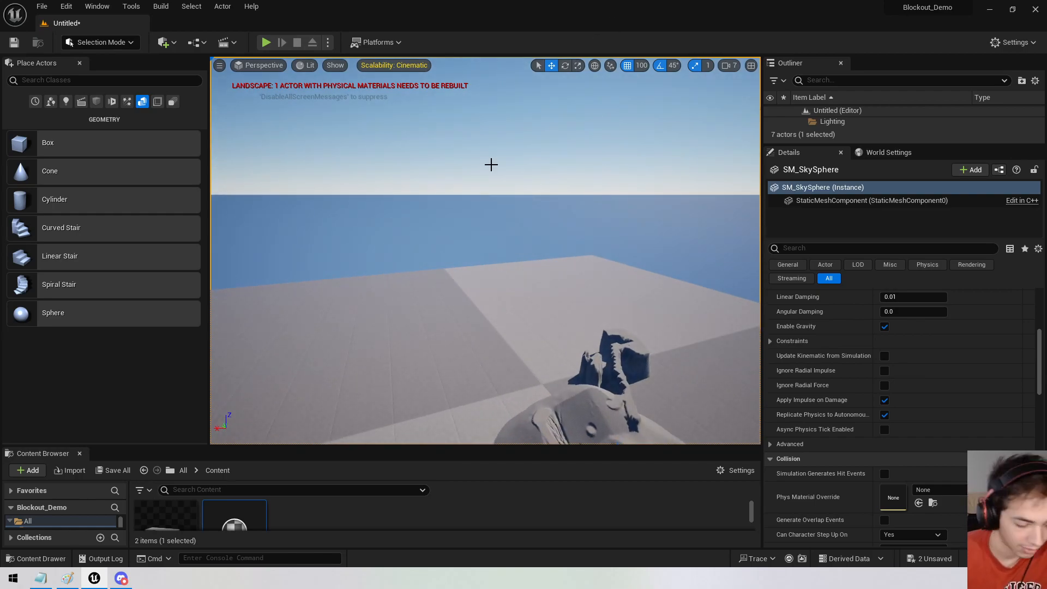
- Run Build Landscape, jump to the static mesh actor flagged in the Map Check, and close the Message Log
click(97, 6)
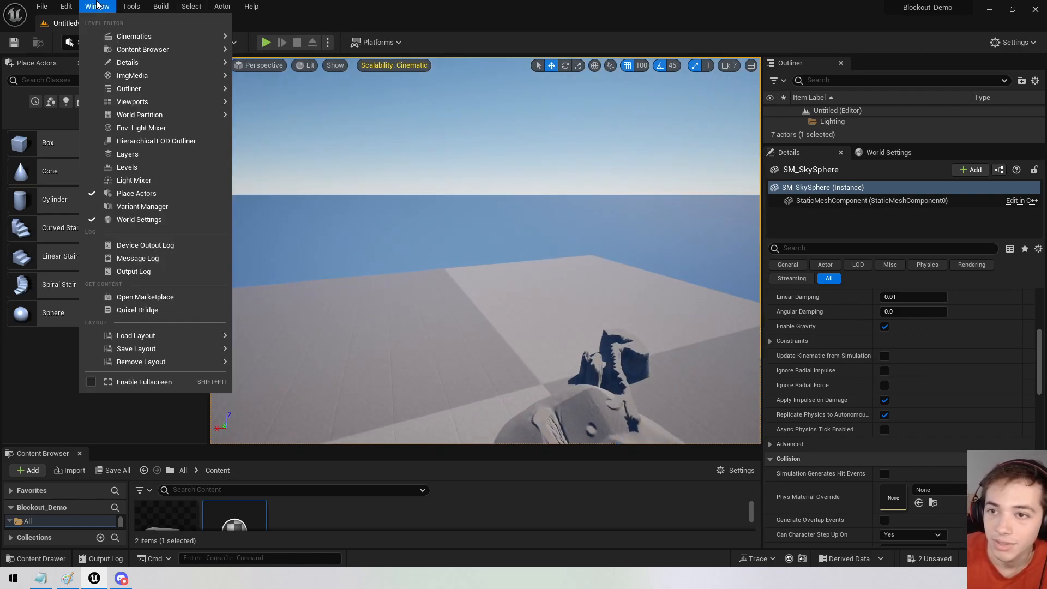
click(96, 6)
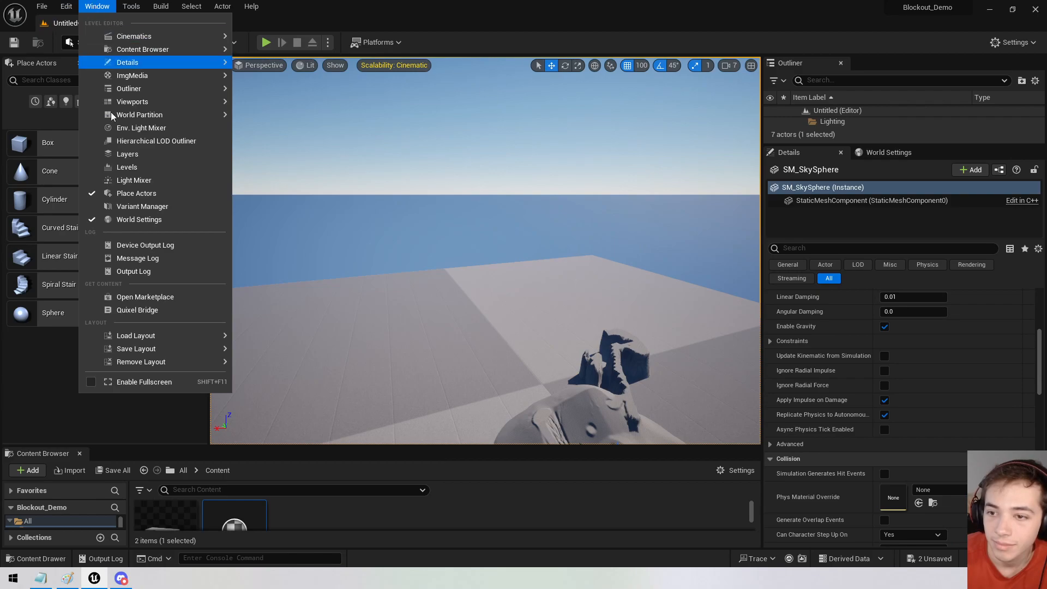
mouse_move(134, 121)
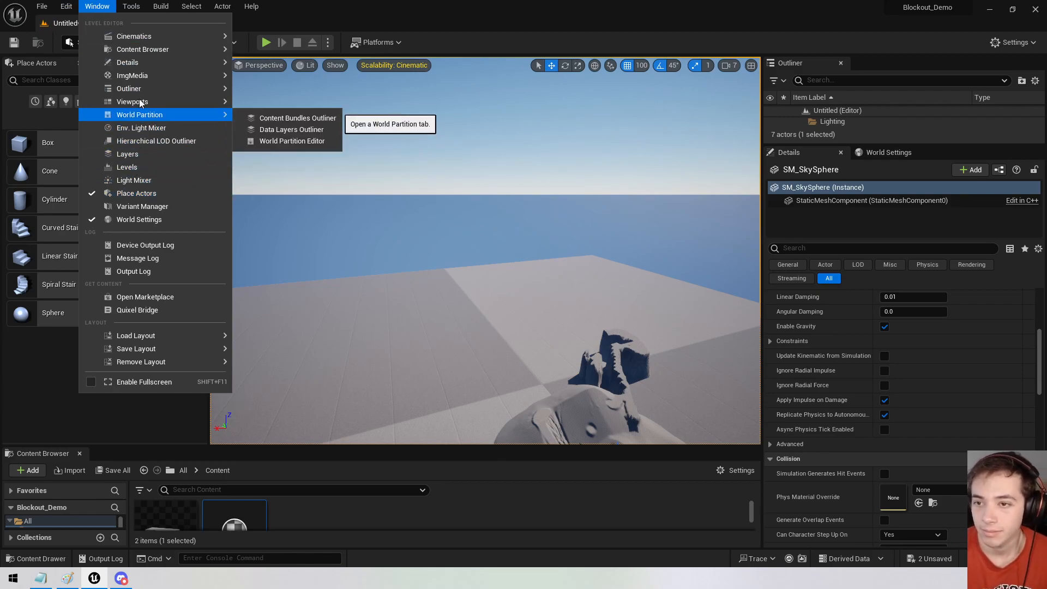
click(161, 6)
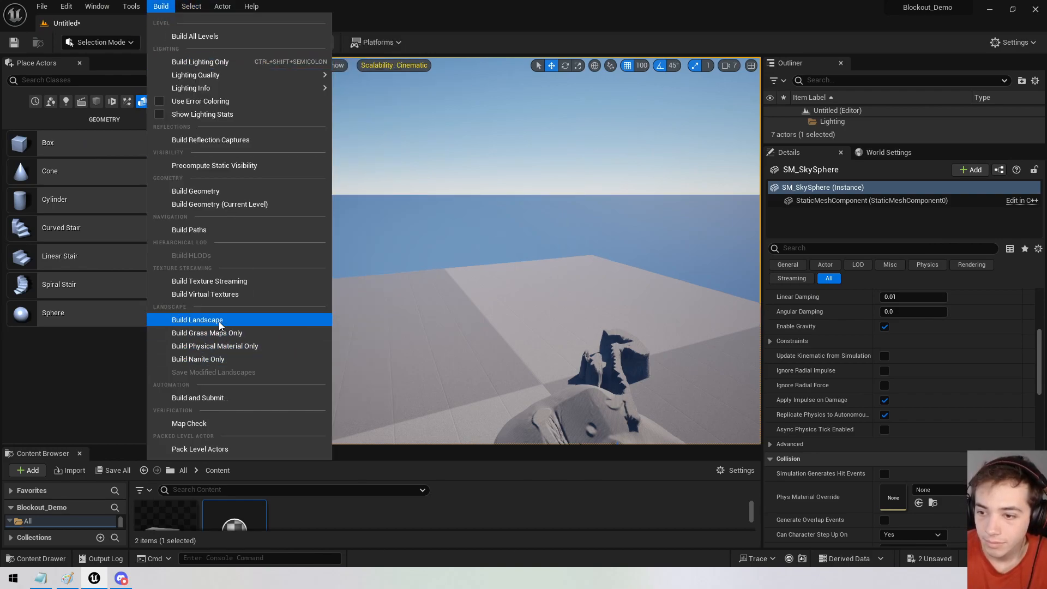
click(218, 321)
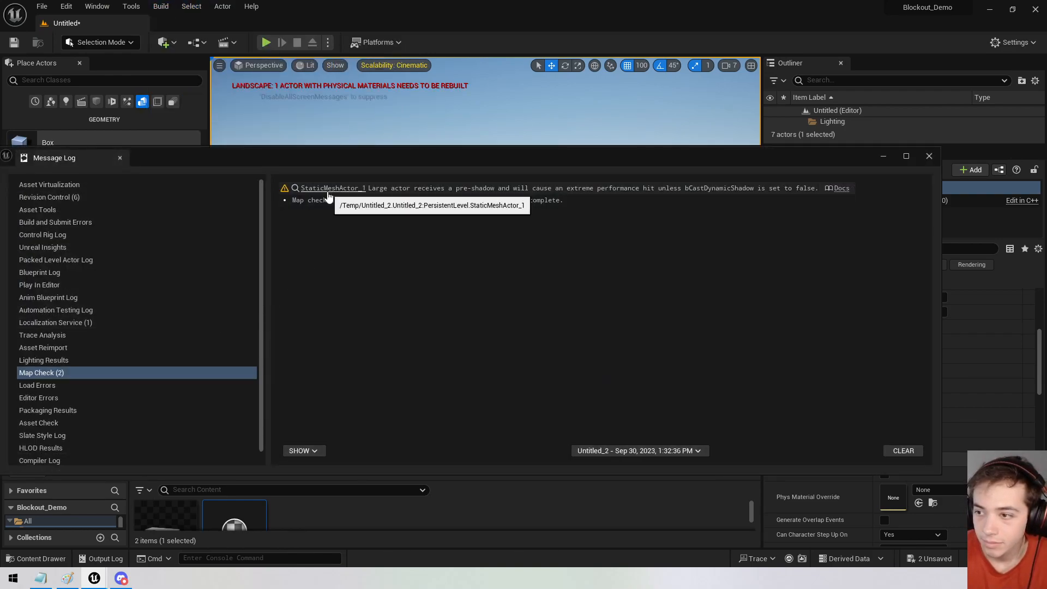
click(340, 187)
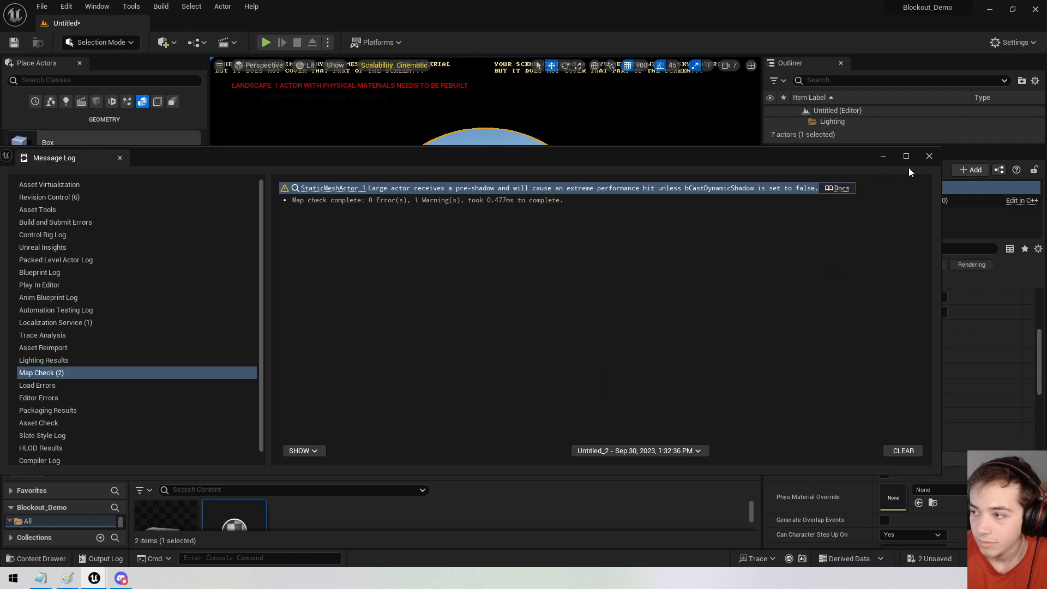
click(930, 157)
- Enable Force No Precomputed Lighting in the World Settings and accept the message about it
click(901, 151)
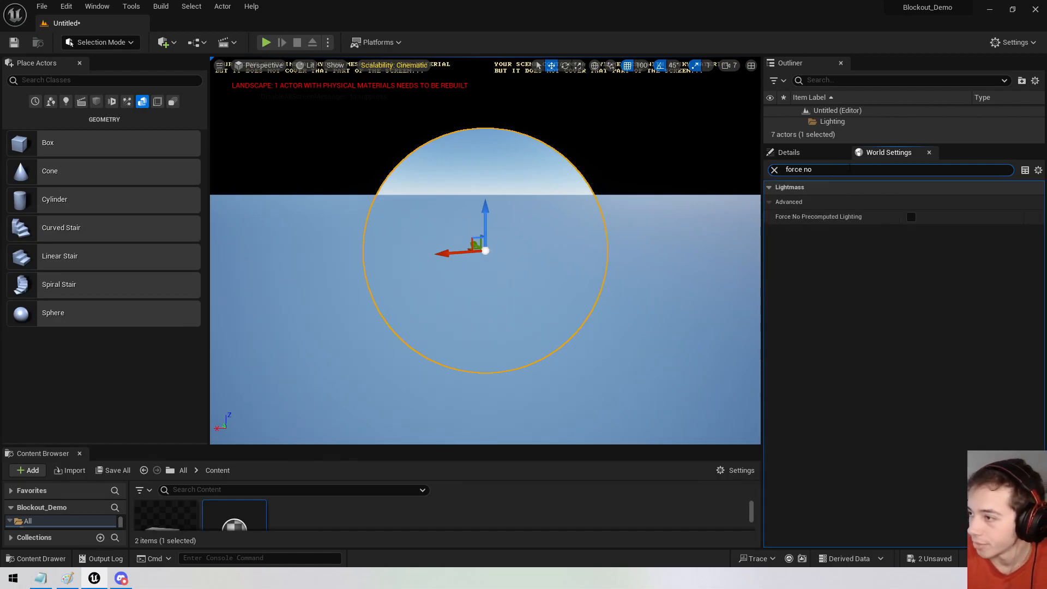
click(912, 217)
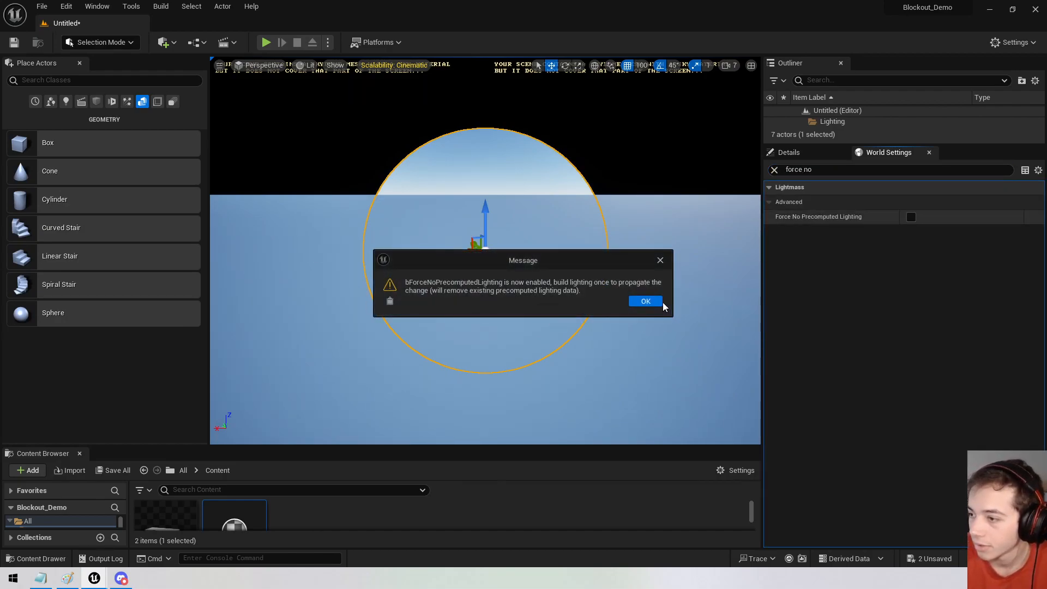
click(646, 302)
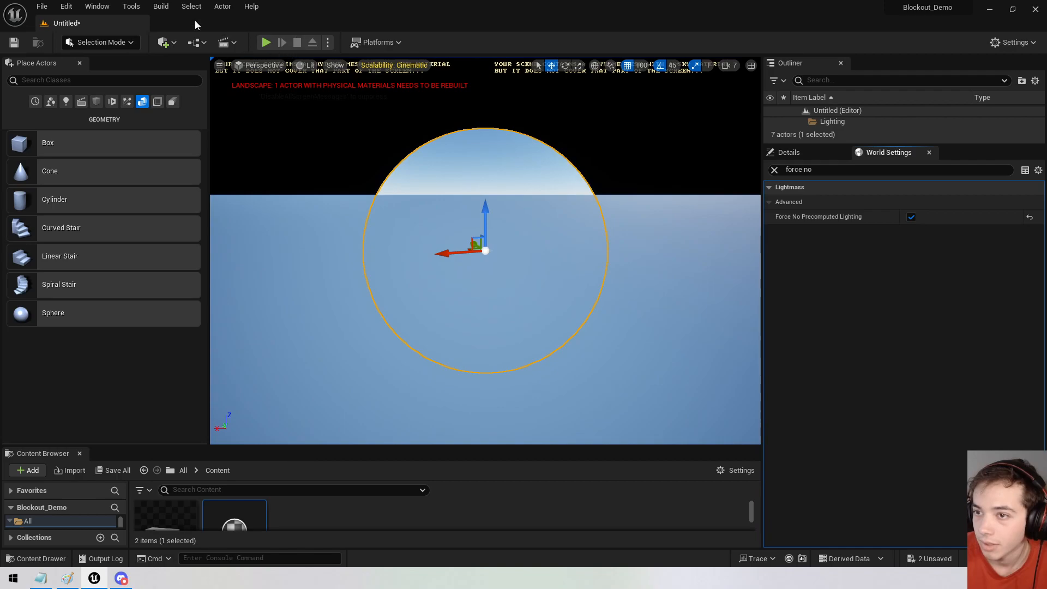
- Bring back the Details, enlarge the Outliner to list all actors, and select the Landscape in the level
click(788, 152)
drag(793, 143, 795, 291)
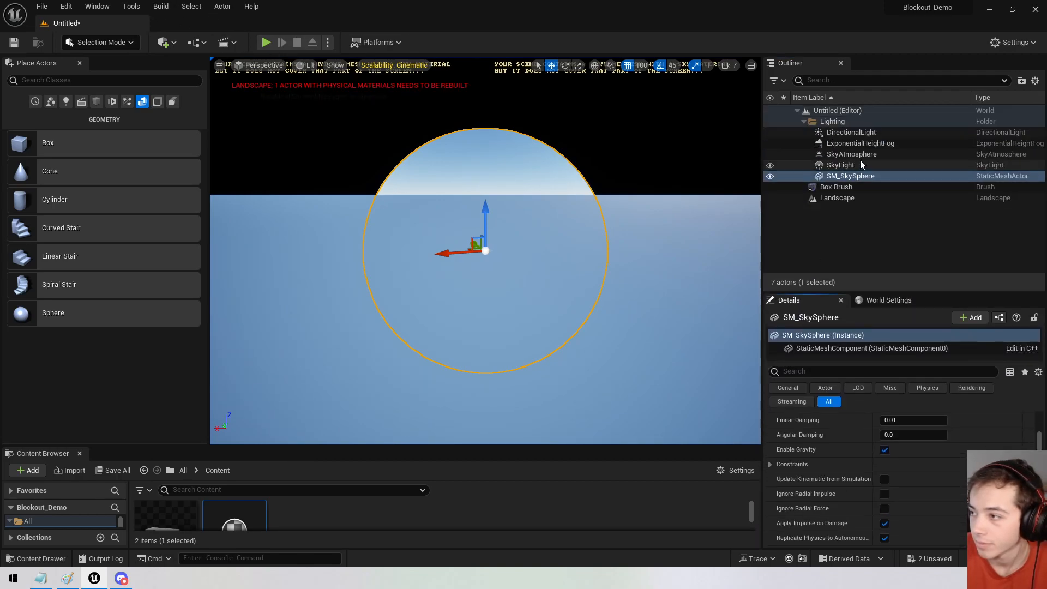
double_click(859, 156)
mouse_move(570, 168)
right_down()
mouse_move(512, 218)
mouse_move(480, 295)
mouse_move(458, 309)
mouse_move(485, 300)
mouse_move(485, 262)
right_up()
click(458, 309)
- Build the landscape again with precomputed lighting disabled and dismiss the Message Log
click(161, 6)
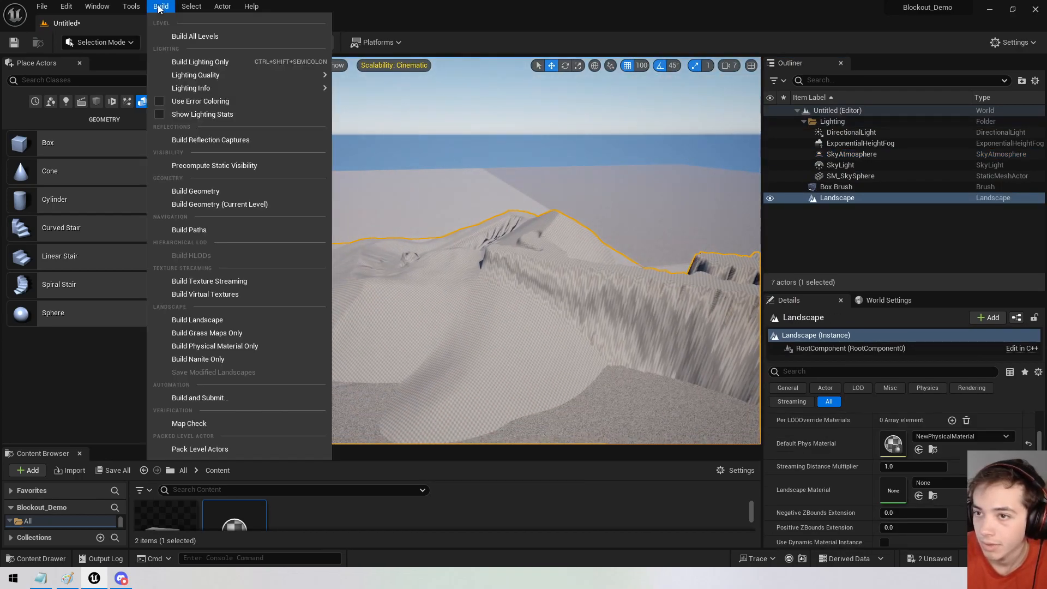
click(218, 320)
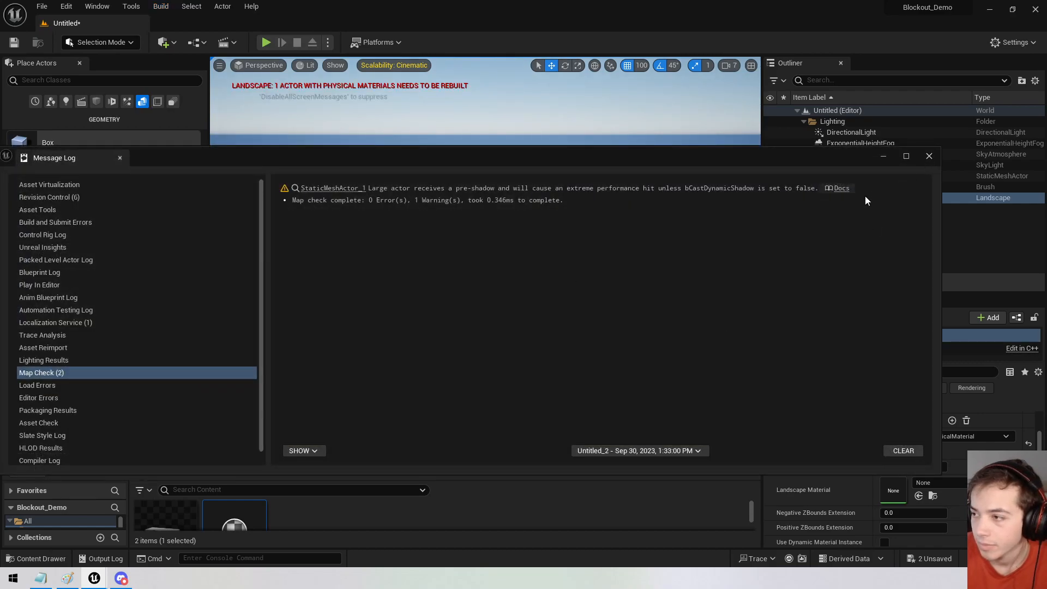
click(929, 156)
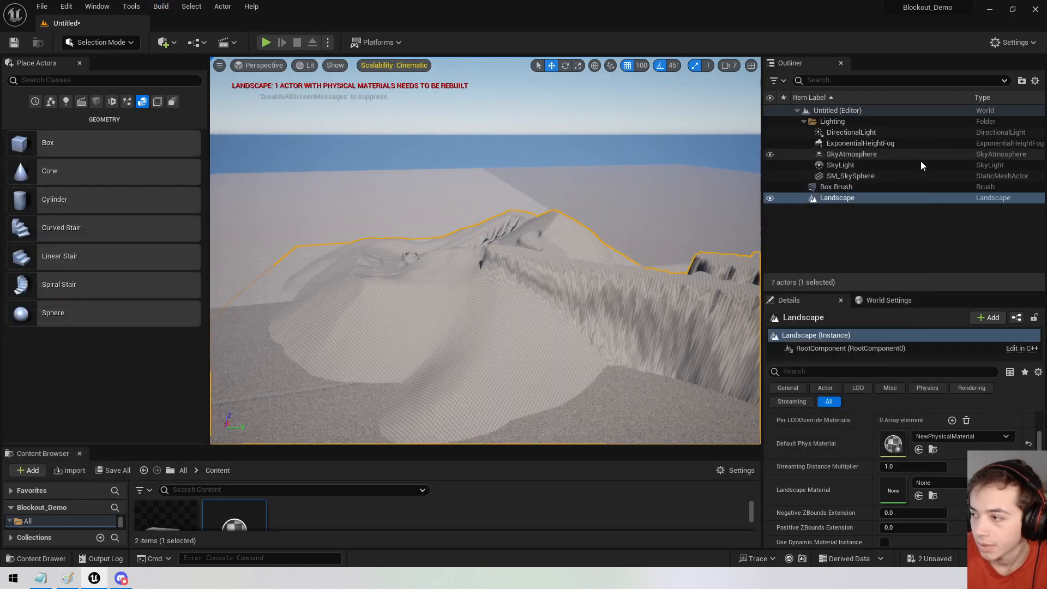
- Turn off Static Shadow in the Landscape's advanced lighting properties
click(797, 387)
click(969, 389)
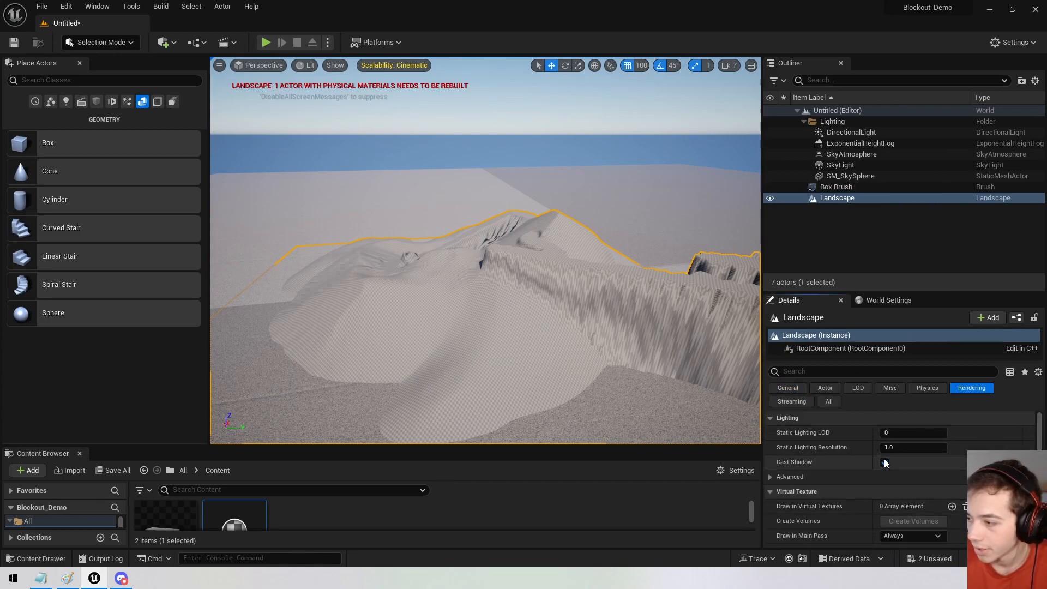
click(772, 476)
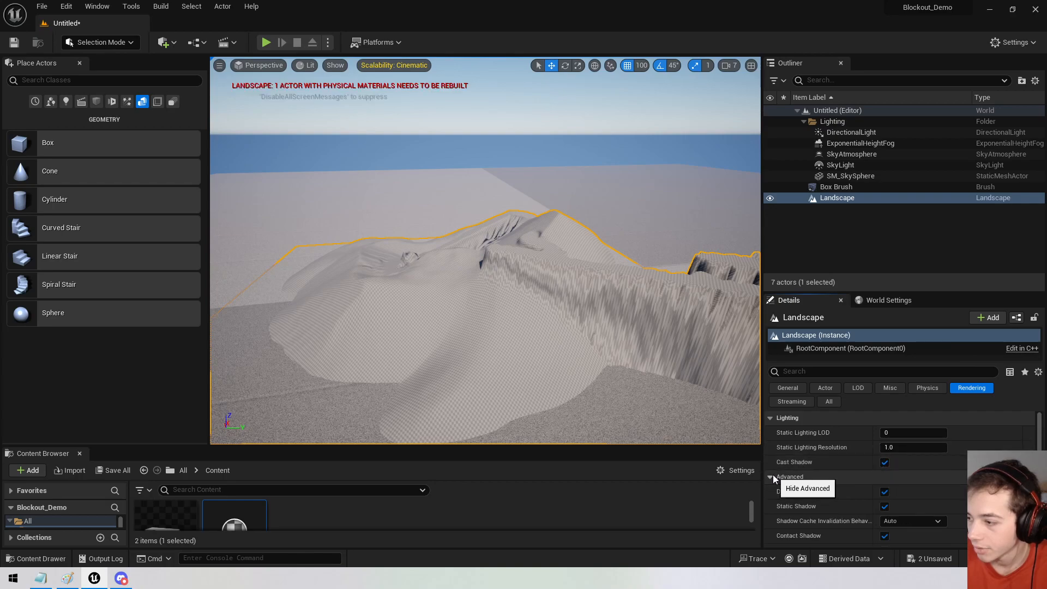
click(885, 507)
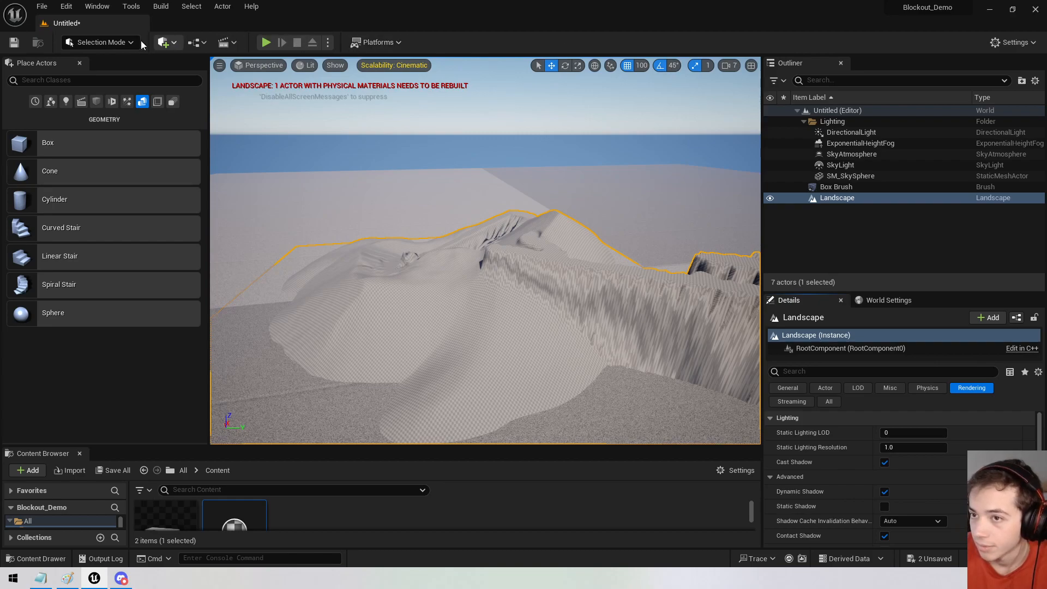
- Rebuild the landscape with Static Shadow off, check the Map Check warning about bCastDynamicShadow, and close the log
click(161, 6)
mouse_move(188, 77)
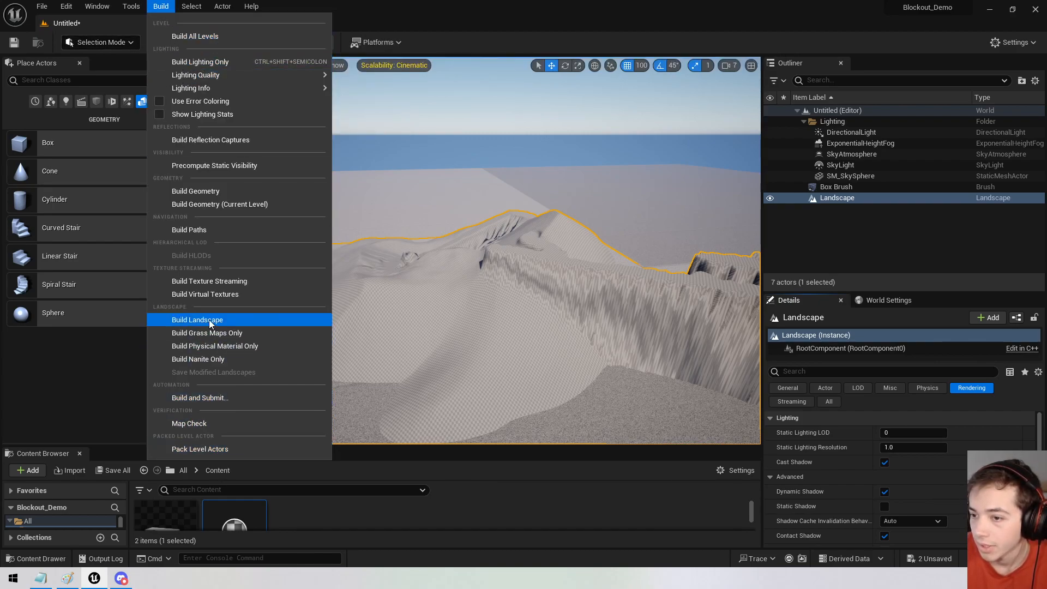
click(197, 320)
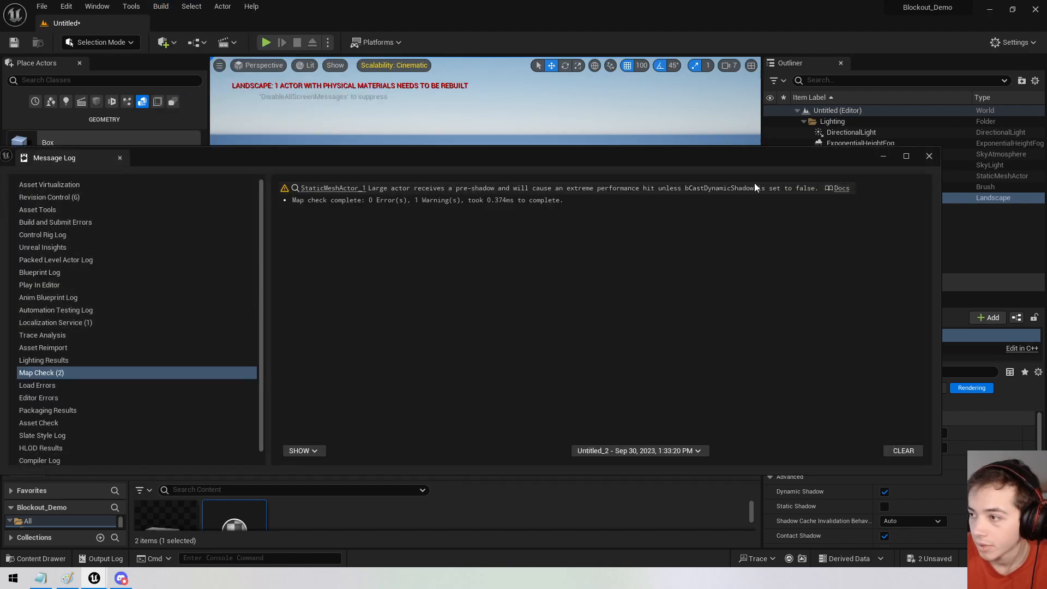
click(757, 187)
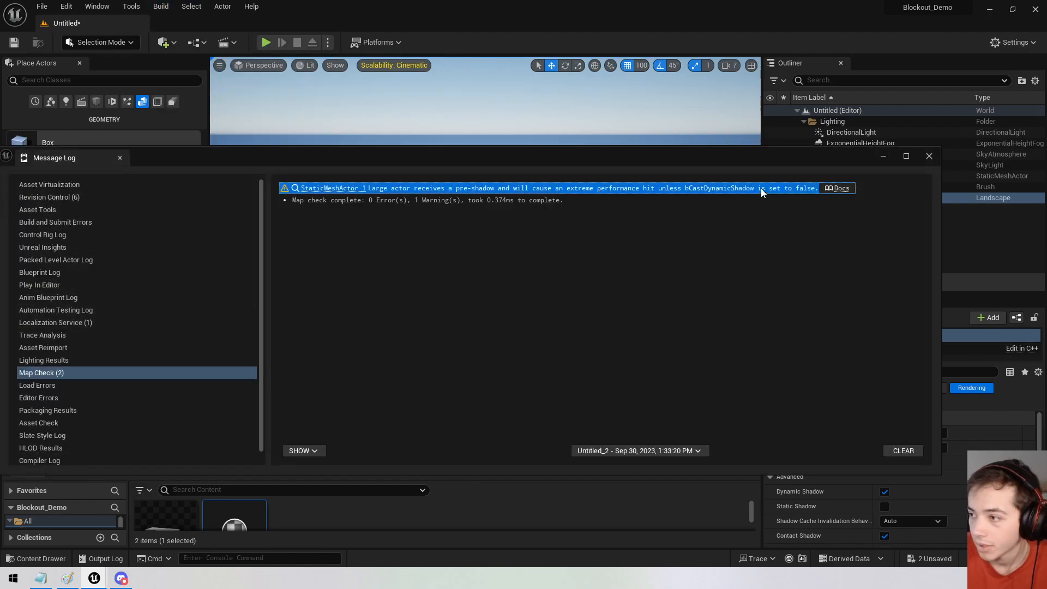
click(929, 157)
- Review the Landscape's shadow options, then look through the Box Brush's property categories for a shadow setting
scroll(903, 415, down, 1)
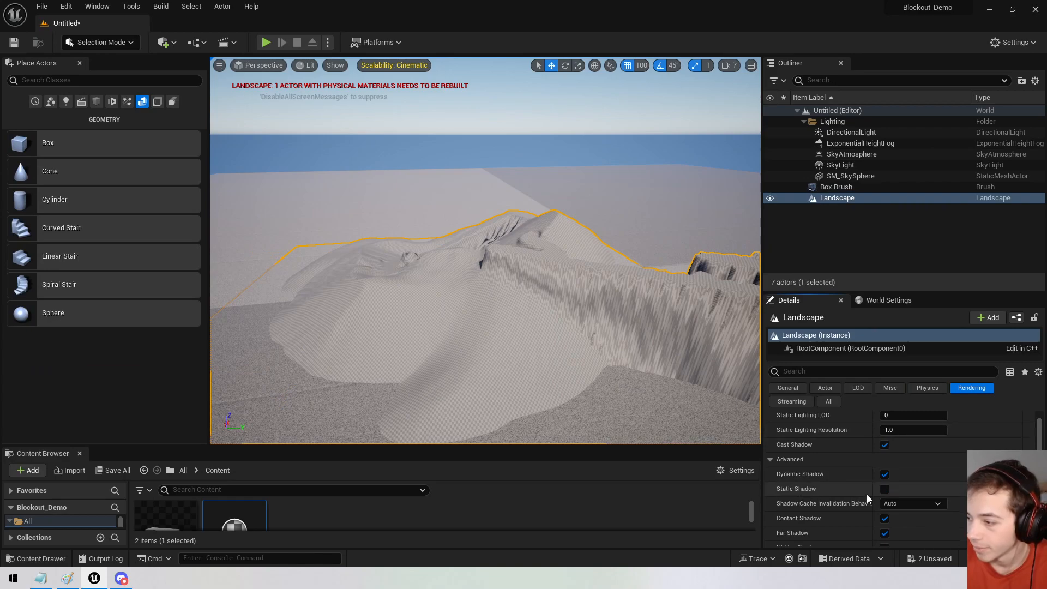
scroll(879, 504, down, 1)
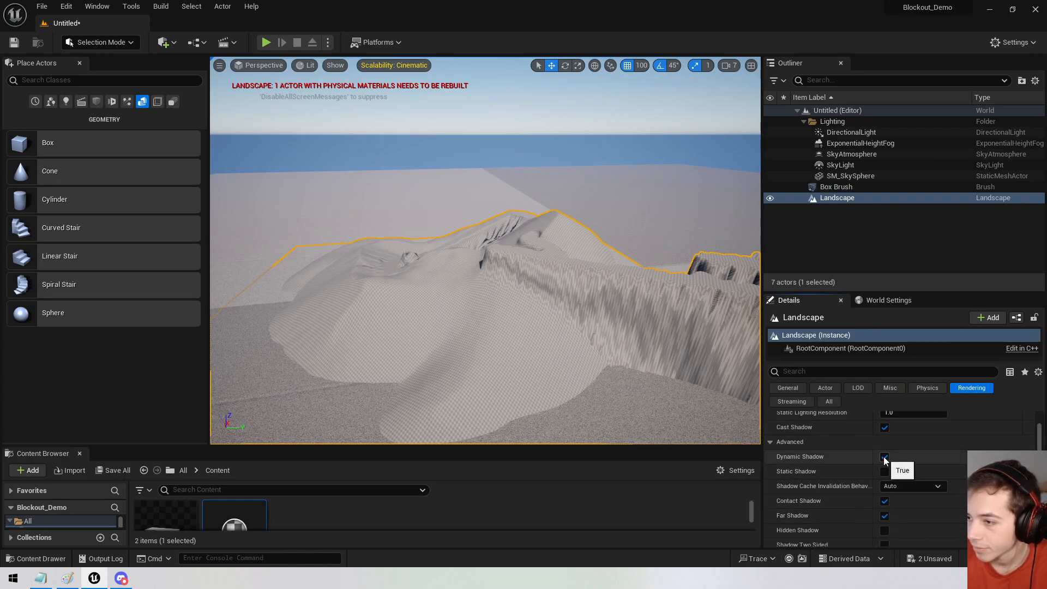
click(654, 213)
scroll(829, 467, down, 4)
scroll(829, 467, down, 6)
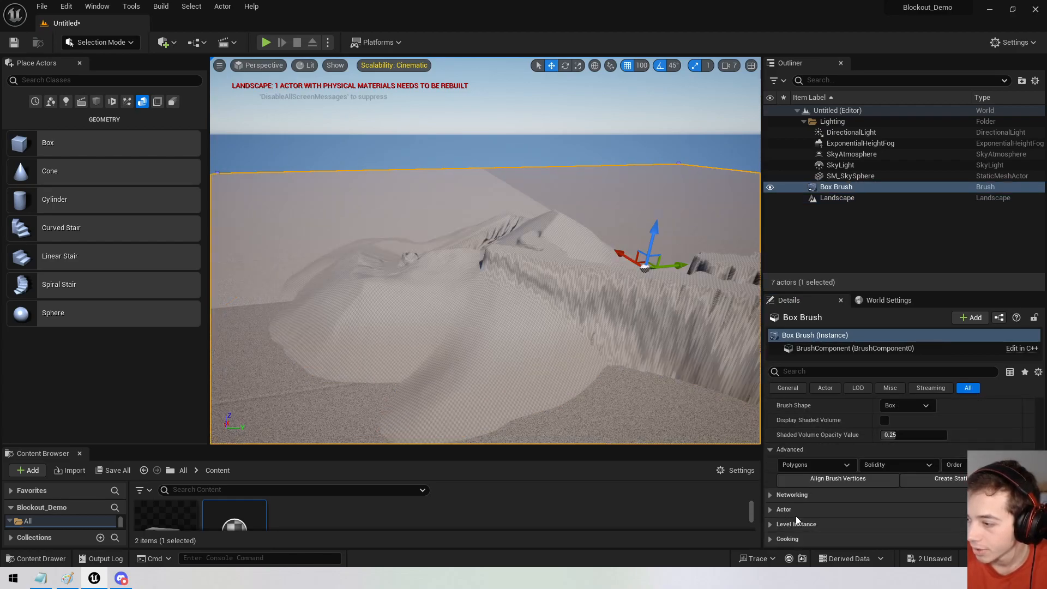
scroll(785, 444, up, 4)
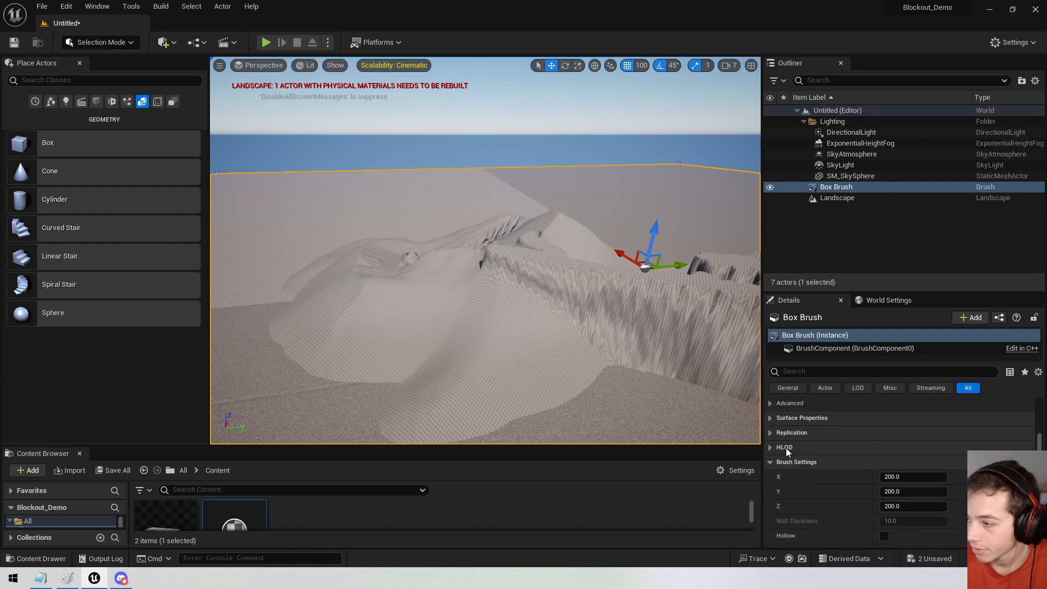
scroll(794, 431, up, 2)
scroll(780, 438, up, 2)
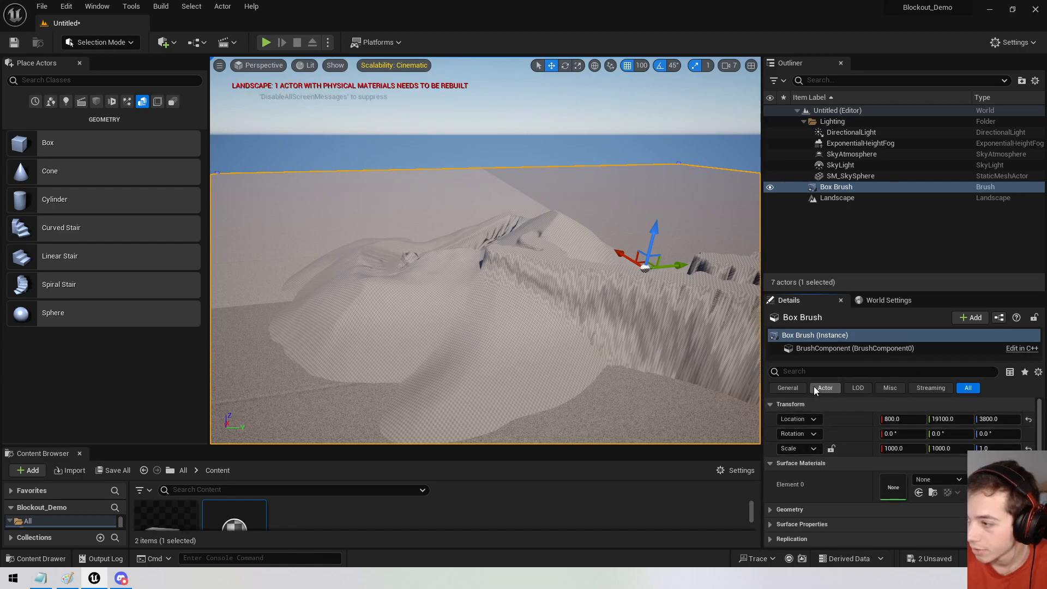
click(787, 387)
click(787, 404)
click(785, 419)
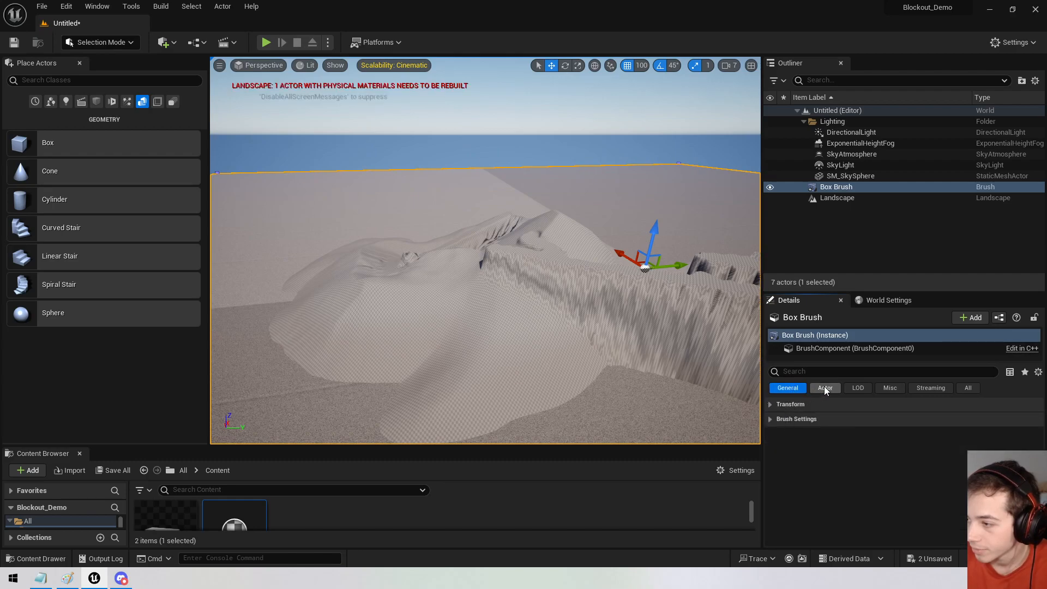
click(824, 388)
click(805, 404)
scroll(805, 506, down, 2)
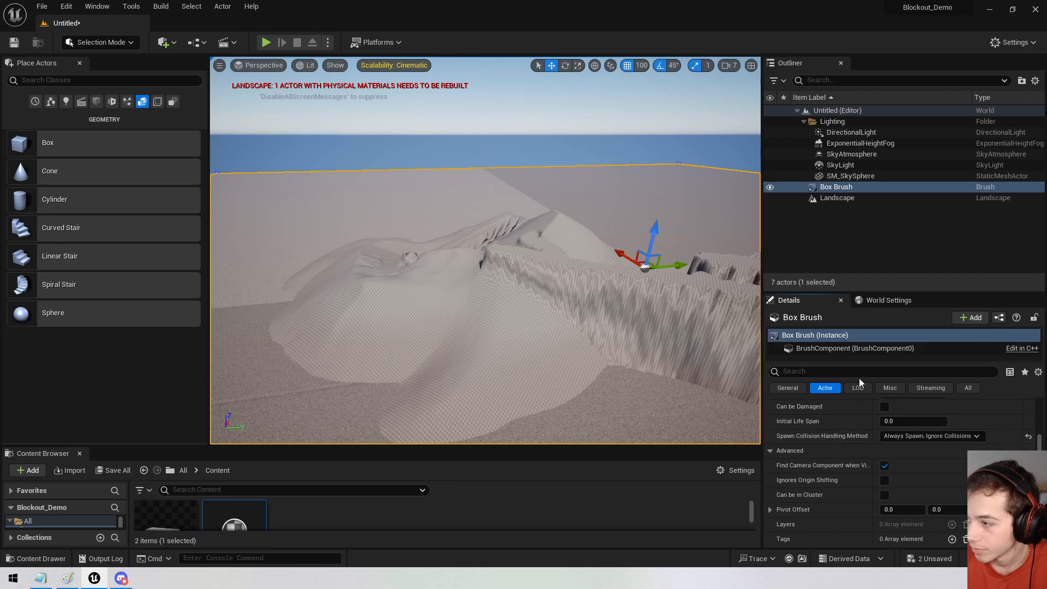
click(895, 389)
click(926, 388)
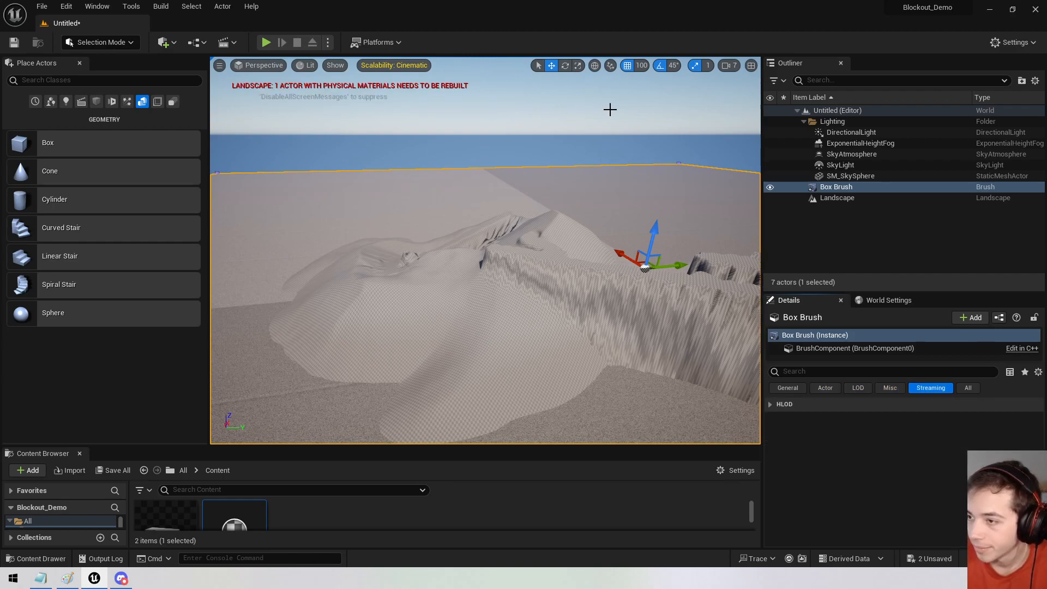
- Delete the Box Brush from the level and run Build Landscape with the Landscape selected
drag(649, 240, 653, 208)
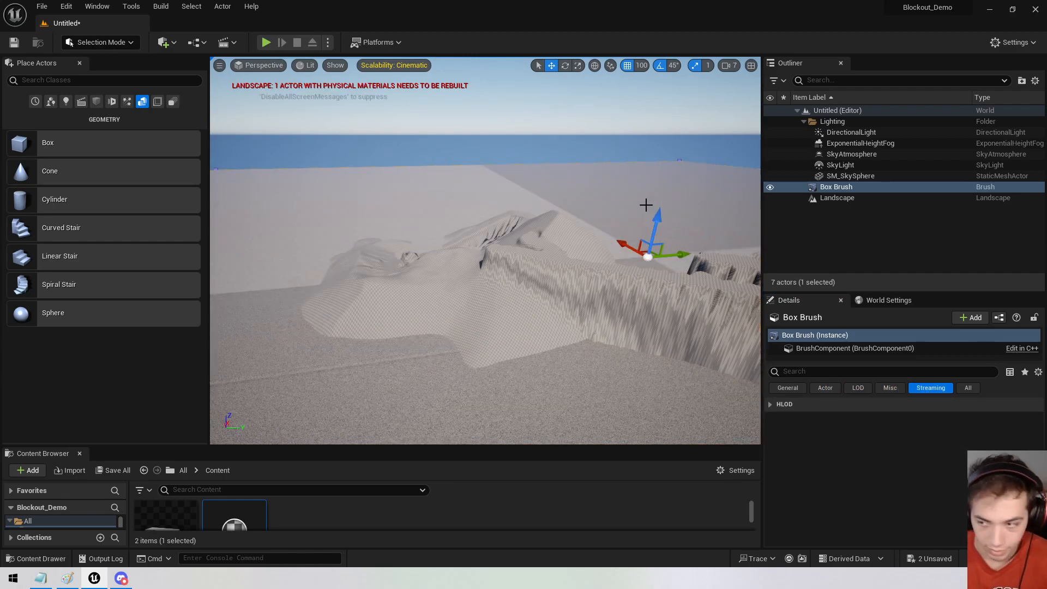
key(Delete)
click(480, 268)
click(161, 6)
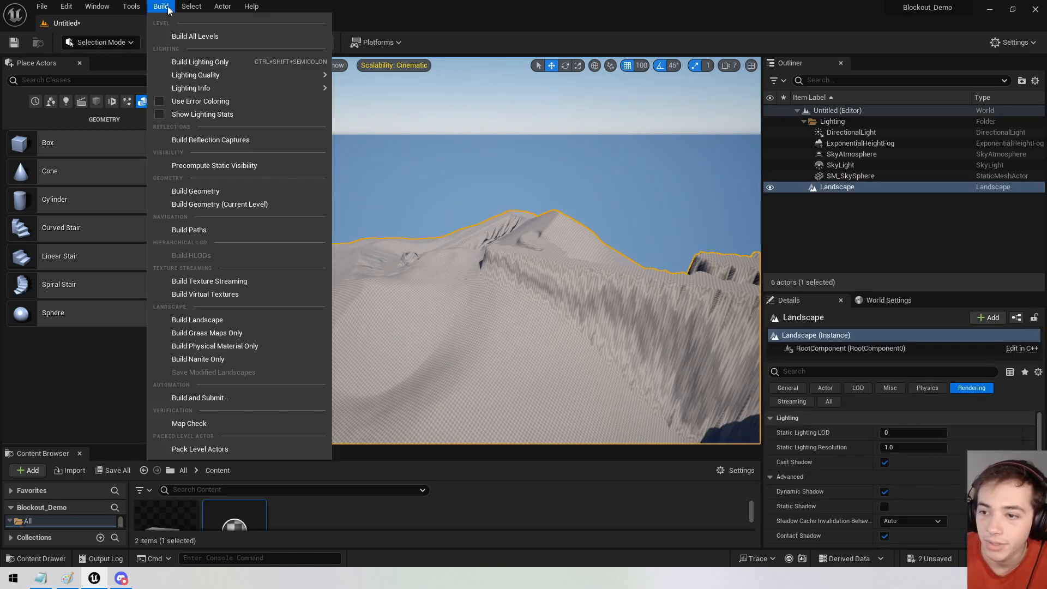
click(237, 321)
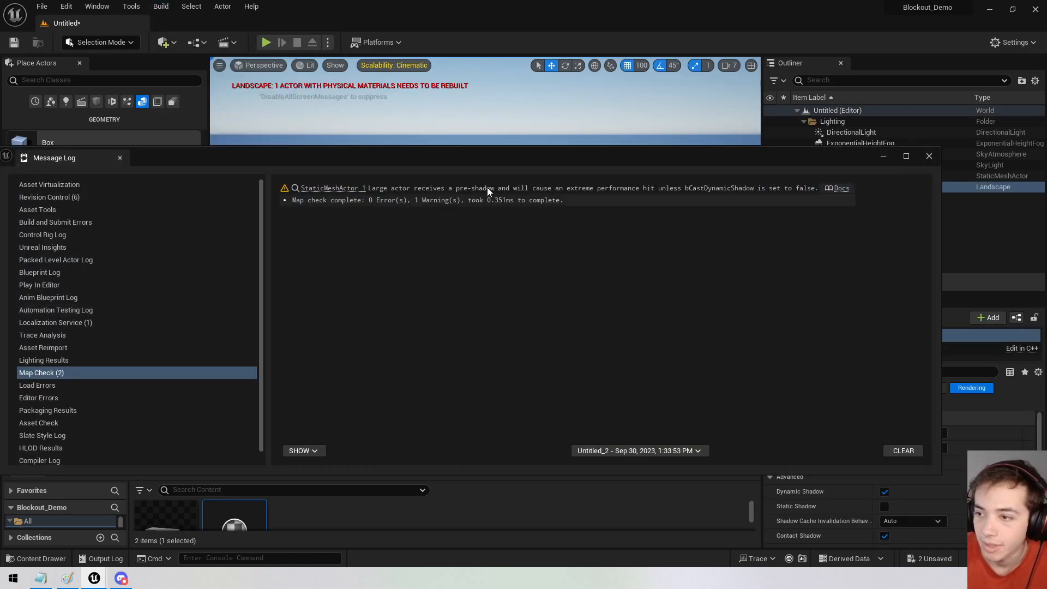
- Jump from the Map Check warning to SM_SkySphere and turn off its Cast Shadow option
click(330, 189)
click(927, 156)
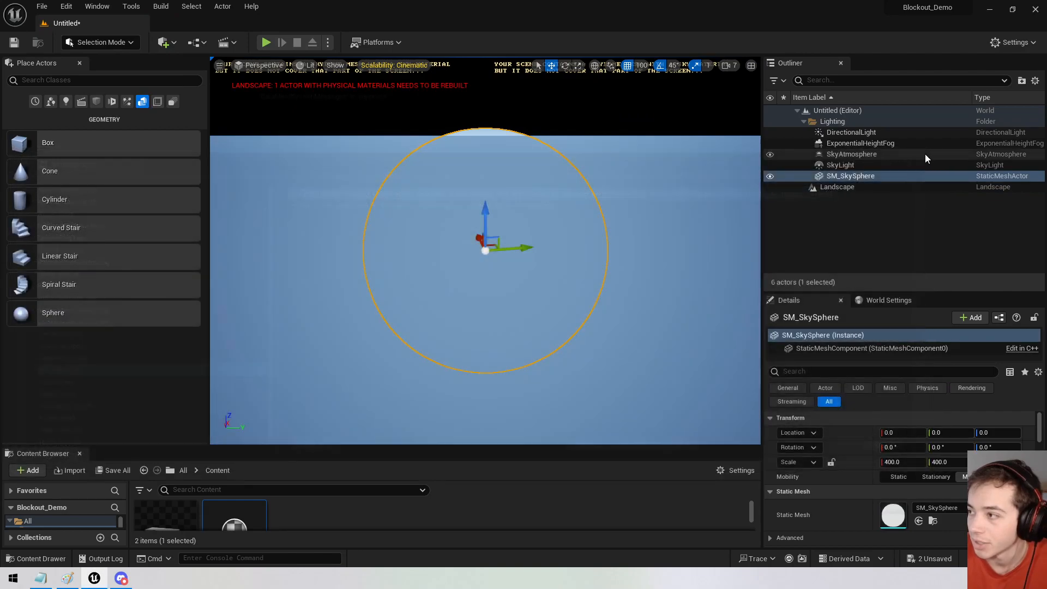
scroll(866, 433, down, 5)
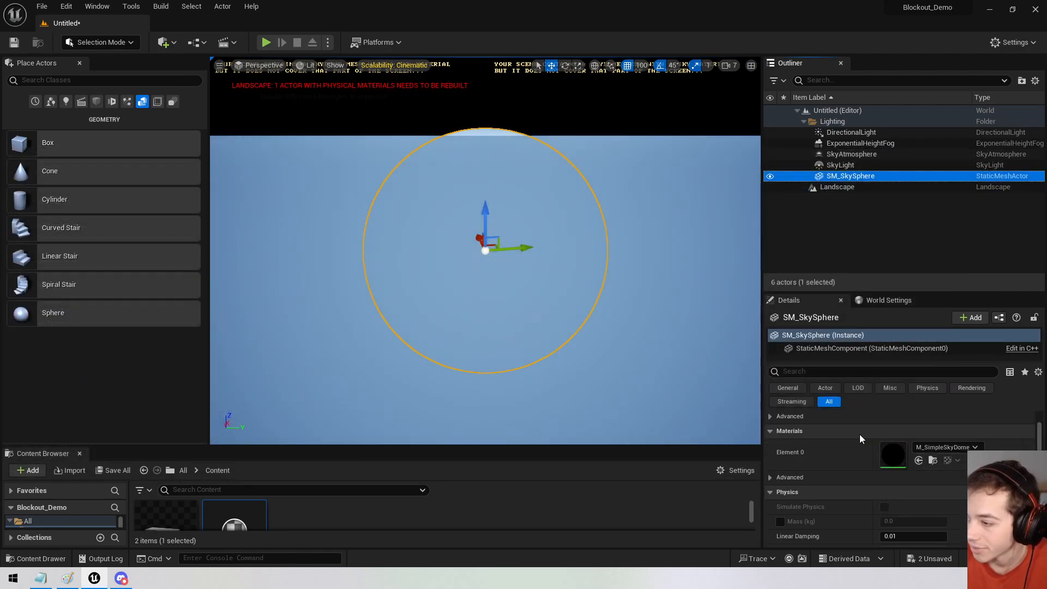
click(788, 388)
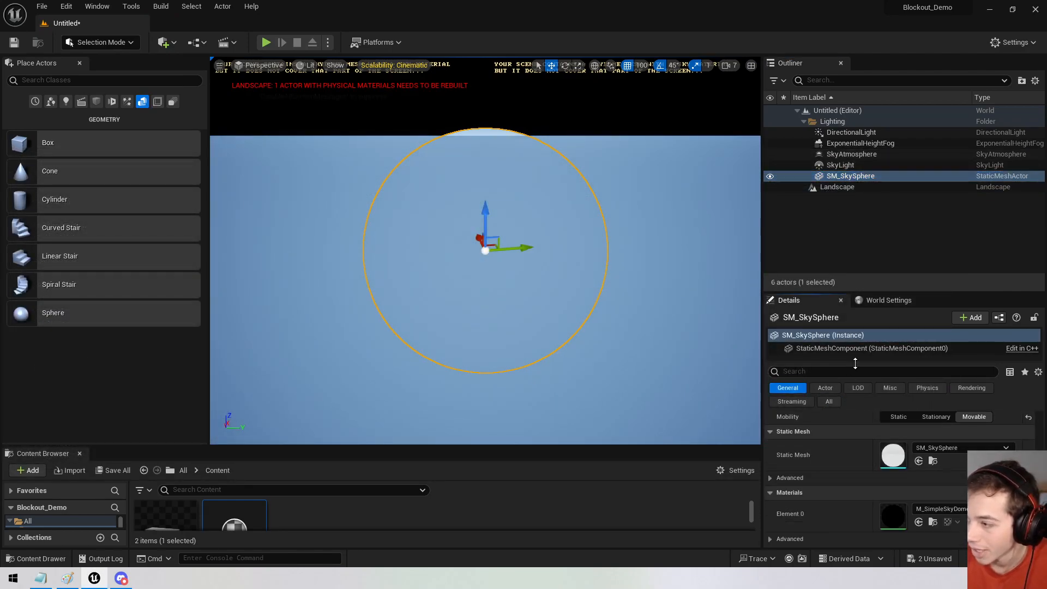
click(971, 388)
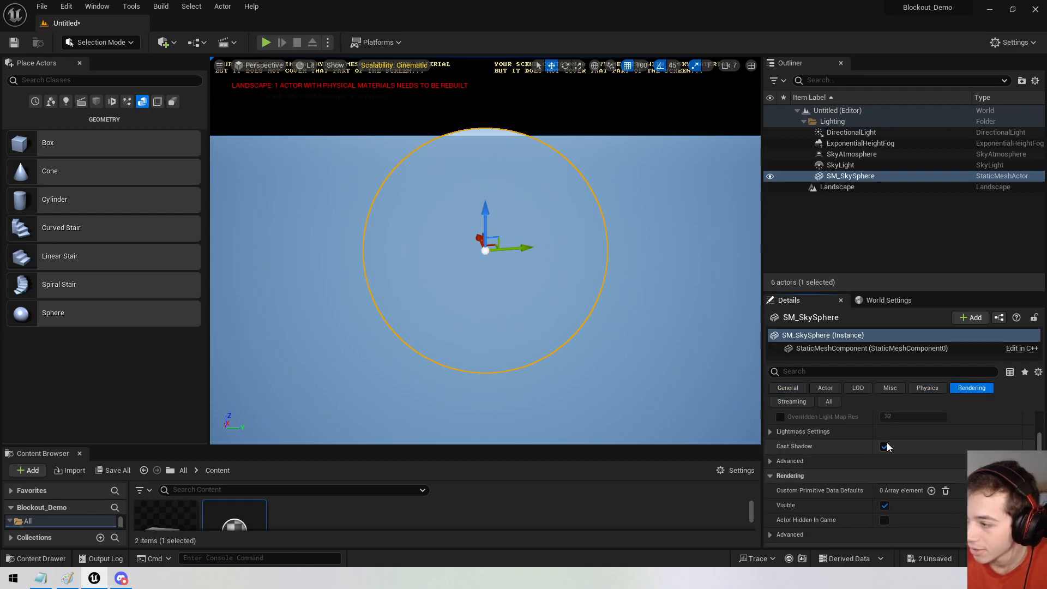
click(885, 447)
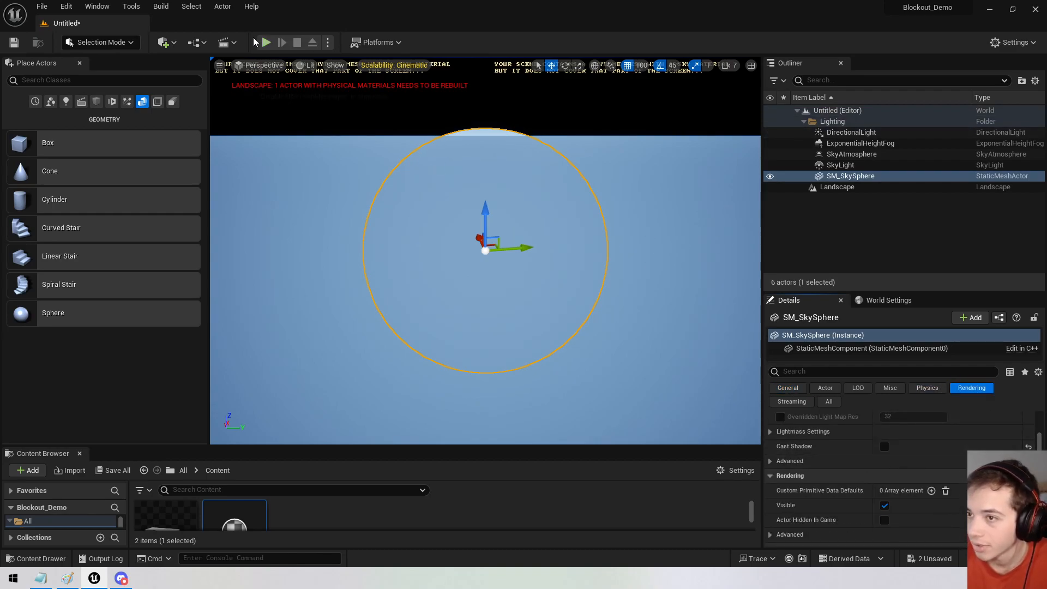
- Run Build Landscape for the level again now that the sky sphere's shadow casting is off
click(161, 6)
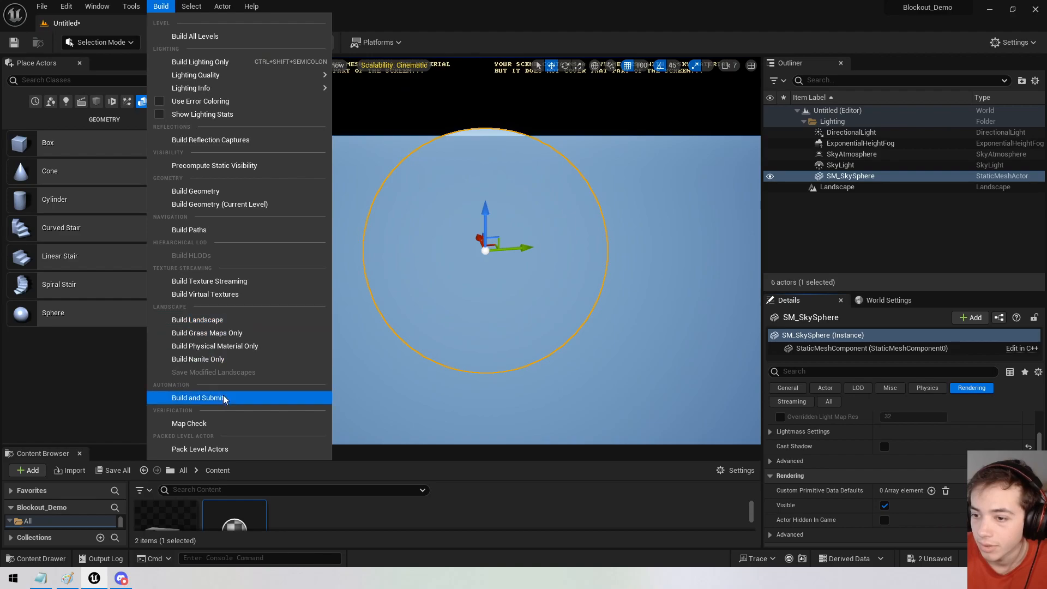
click(222, 320)
right_drag(283, 265, 327, 243)
- Return to the terrain, select the Landscape and examine its Rendering options, including the expanded Lighting Channels
click(859, 144)
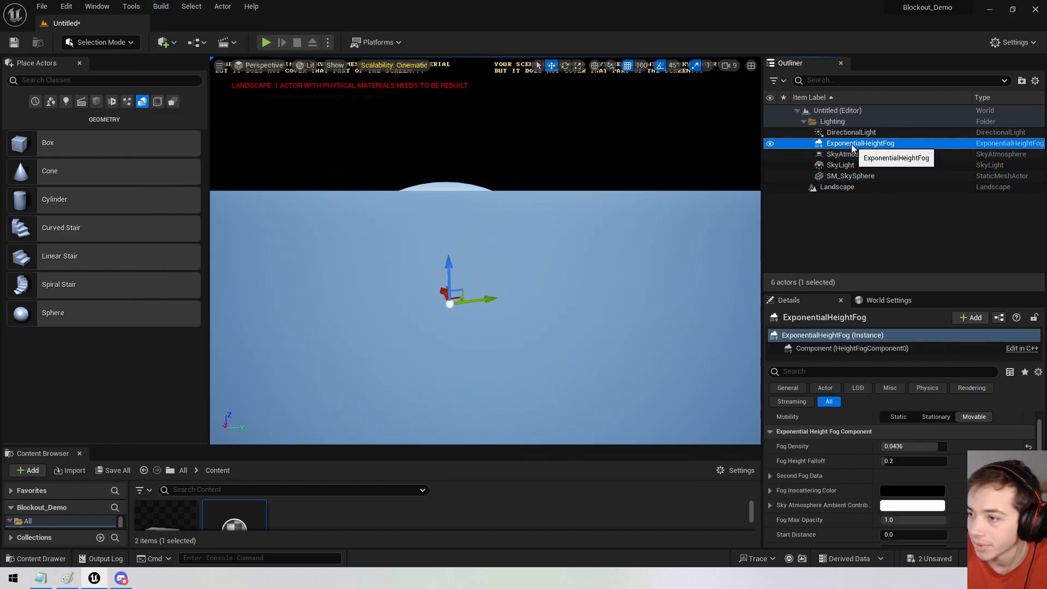
double_click(852, 154)
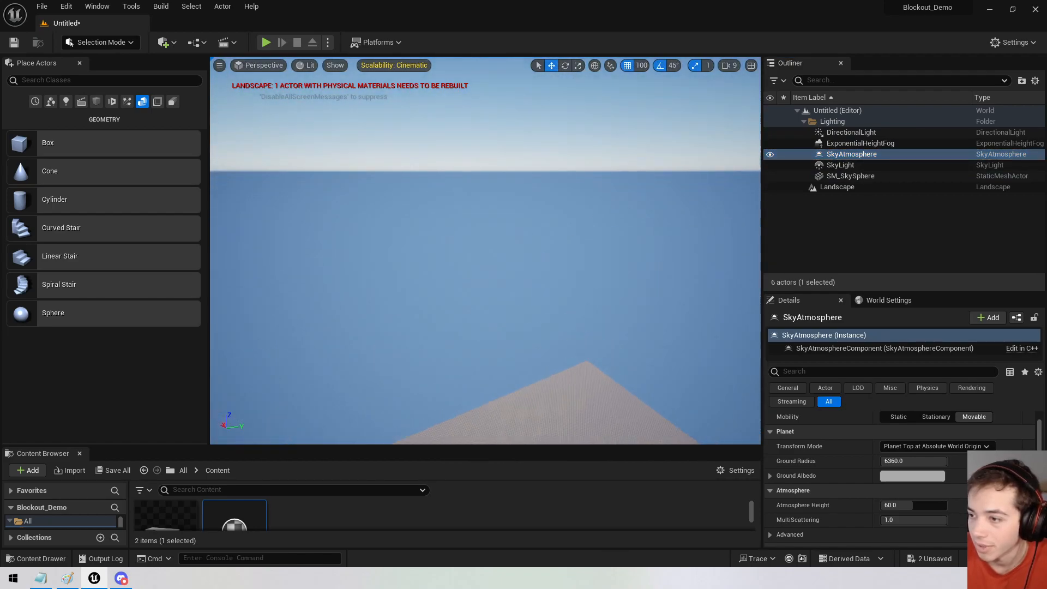
right_drag(538, 207, 453, 218)
click(545, 264)
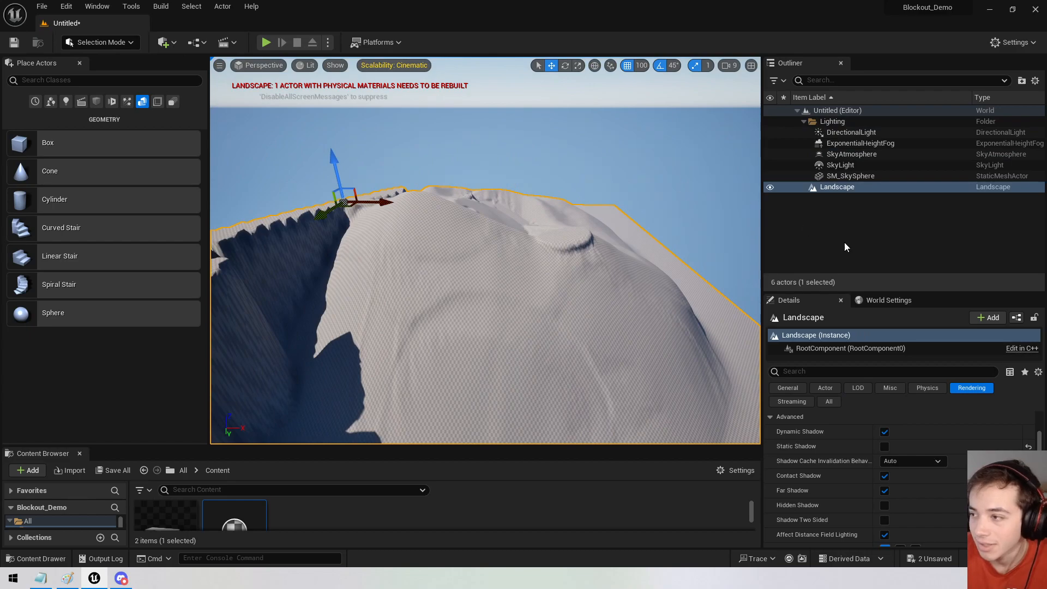
scroll(878, 423, down, 4)
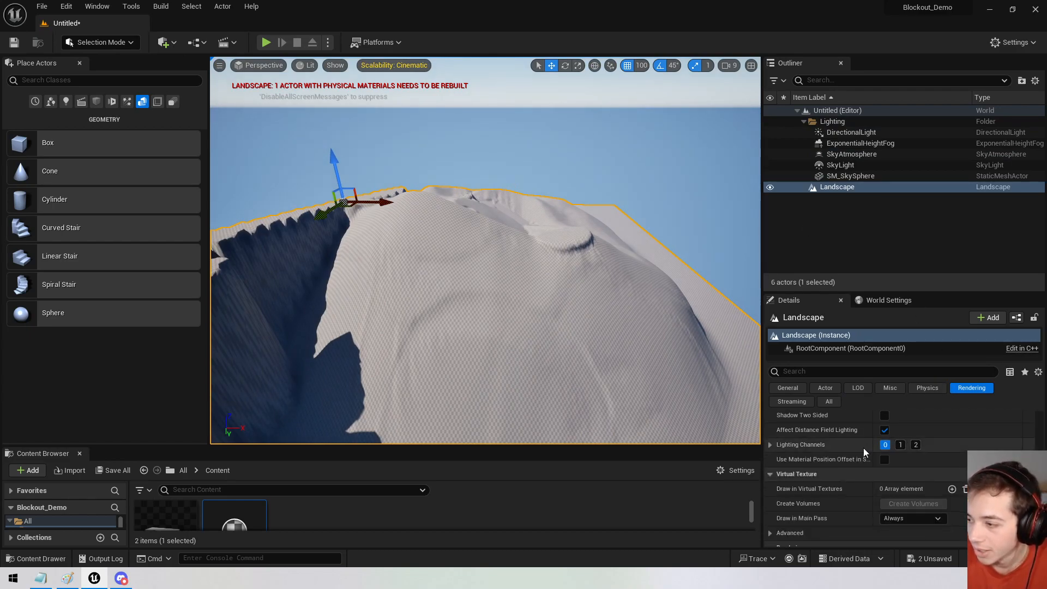
click(768, 444)
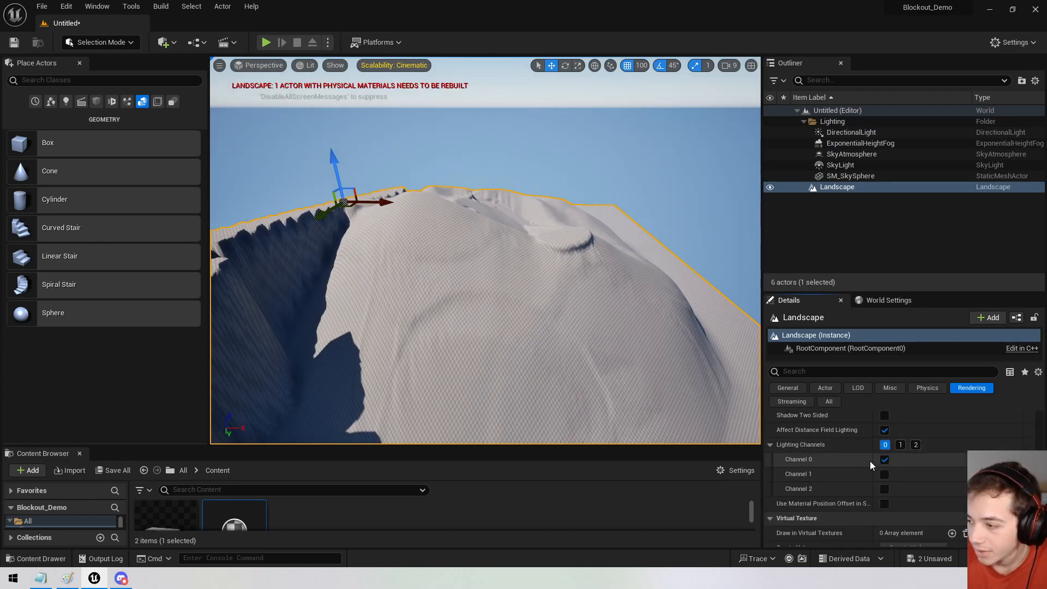
scroll(856, 464, down, 1)
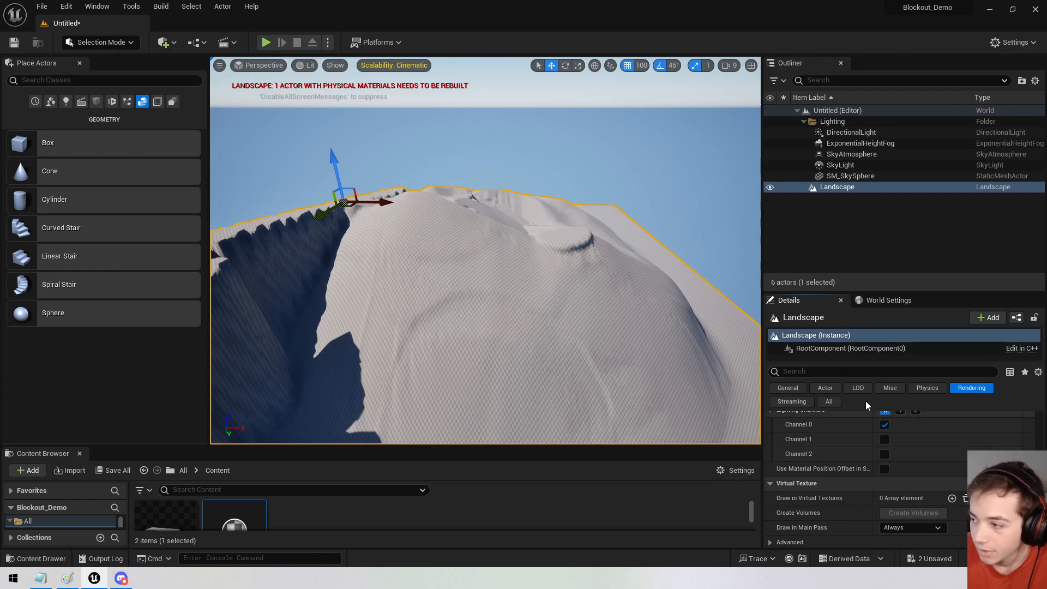
- Run Build Physical Material Only with the Landscape selected
click(160, 6)
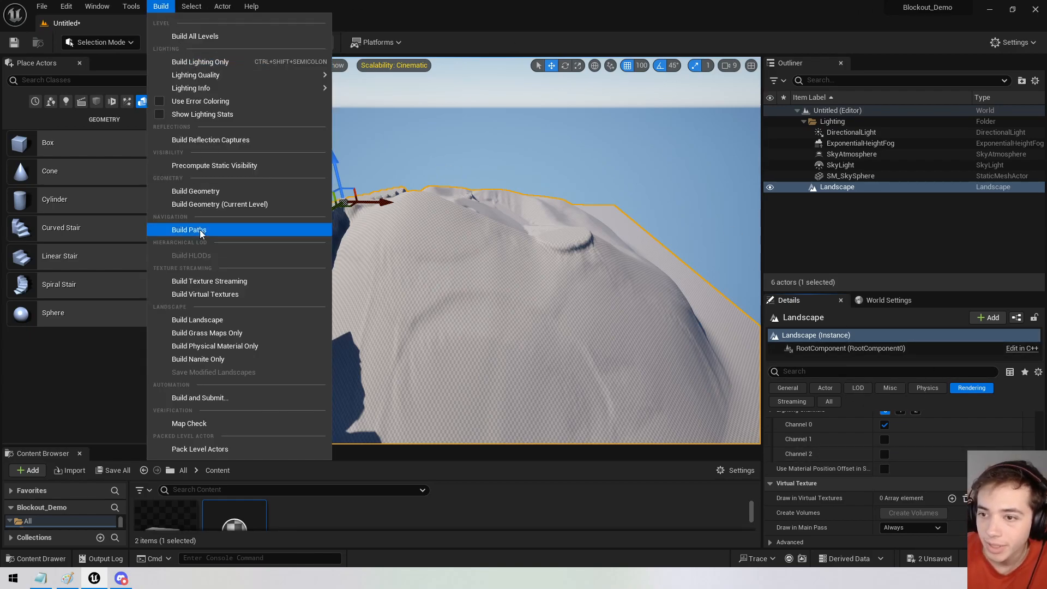
click(224, 347)
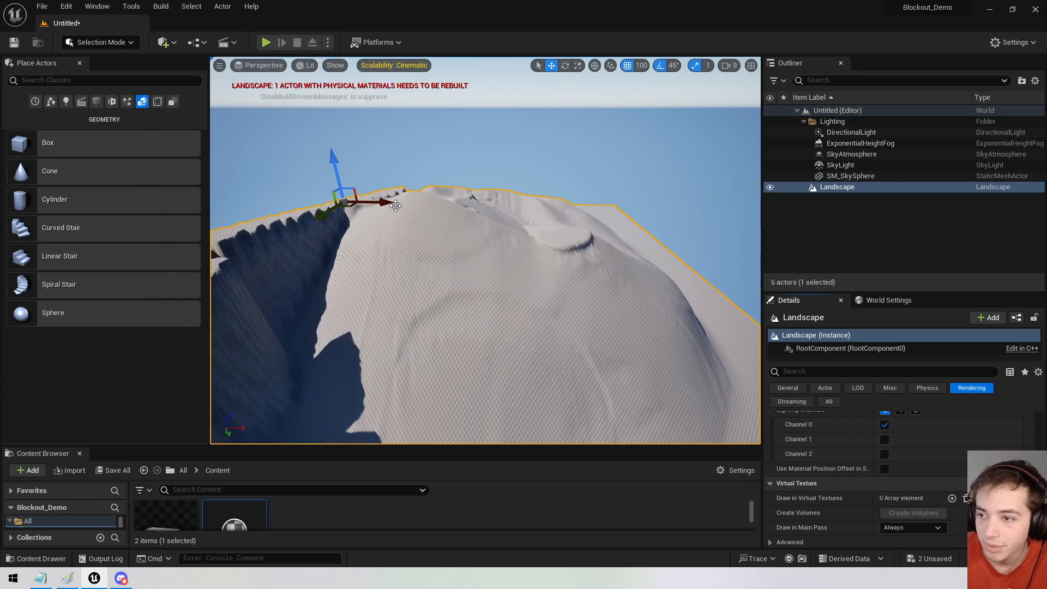
right_drag(487, 247, 417, 204)
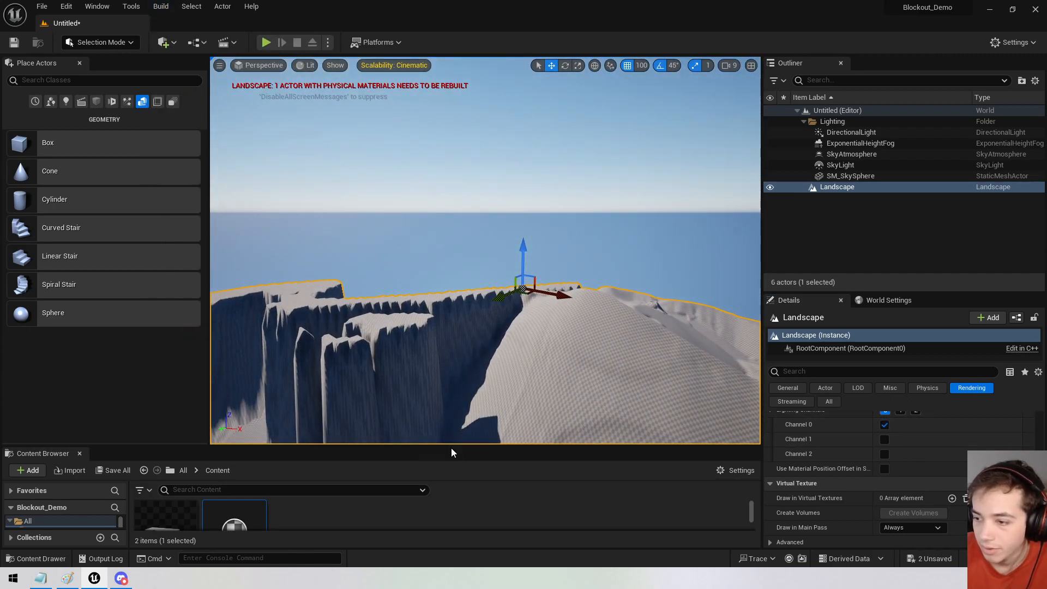
- Enlarge the Content Browser area so that its asset thumbnails show in full
drag(451, 446, 452, 315)
scroll(823, 433, up, 3)
scroll(824, 434, up, 3)
right_drag(485, 218, 371, 245)
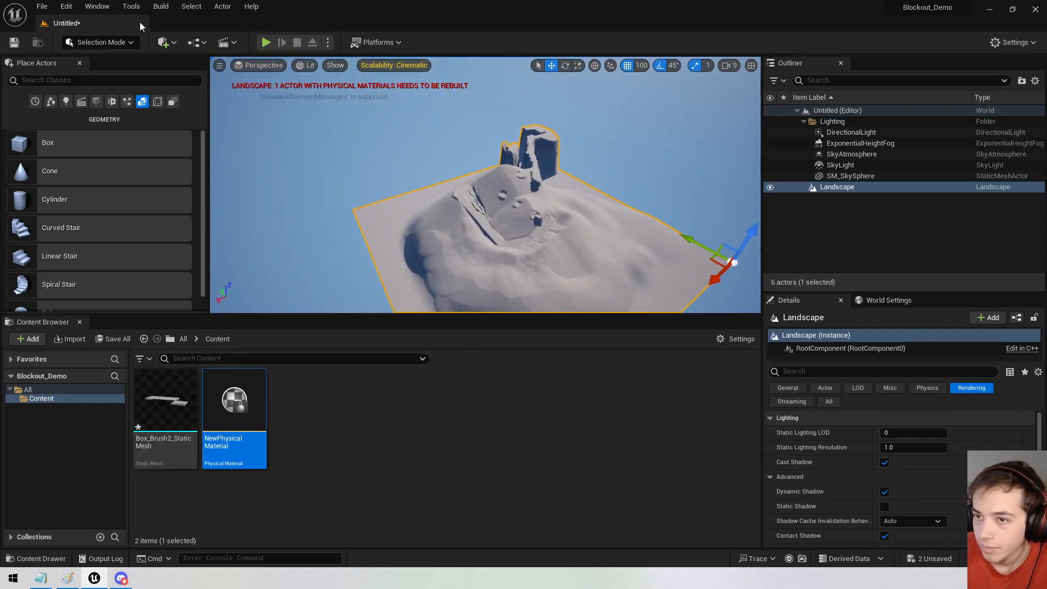
- Switch to Landscape mode, select one component of the terrain with the Select tool, and clear the component selection
click(82, 42)
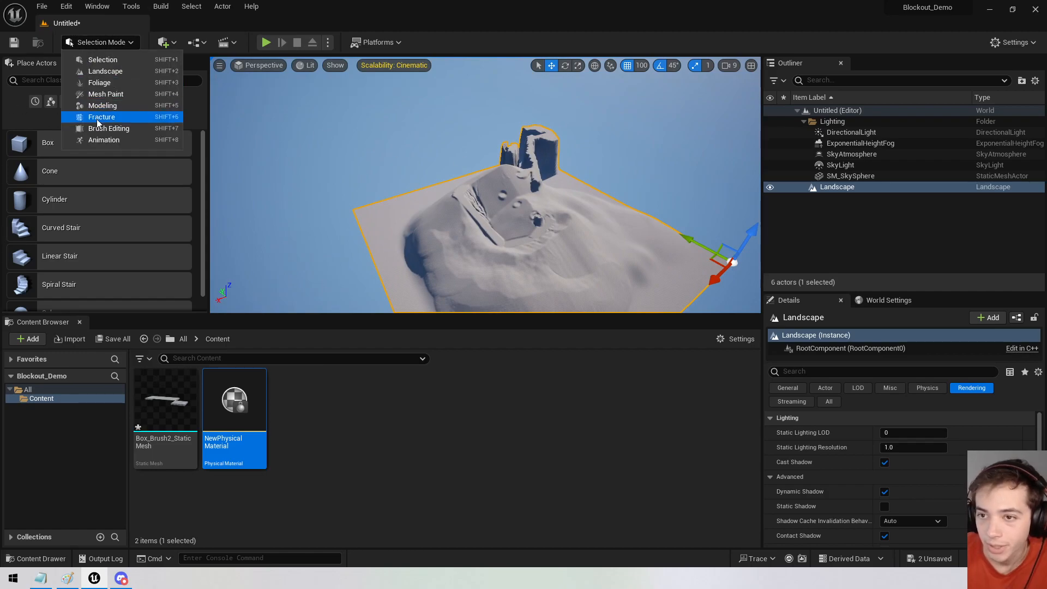
key(Escape)
key(shift+2)
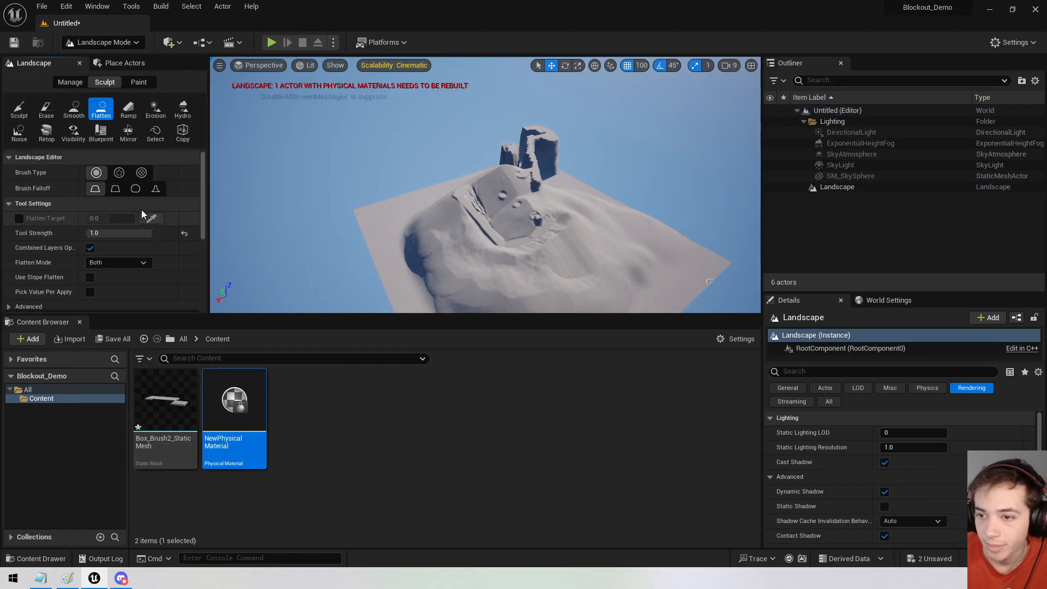
click(137, 64)
click(44, 63)
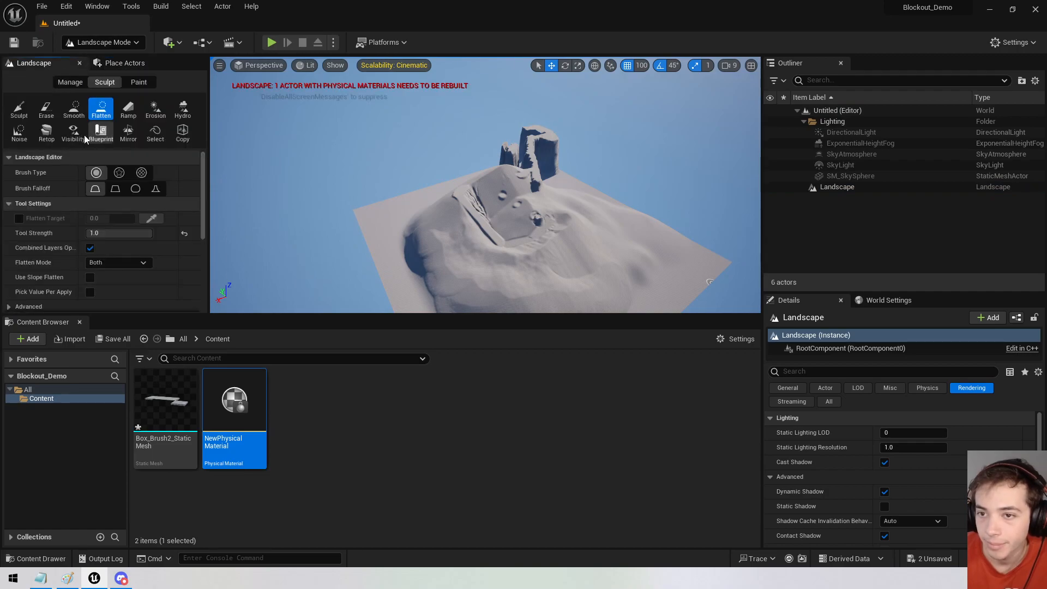
click(633, 274)
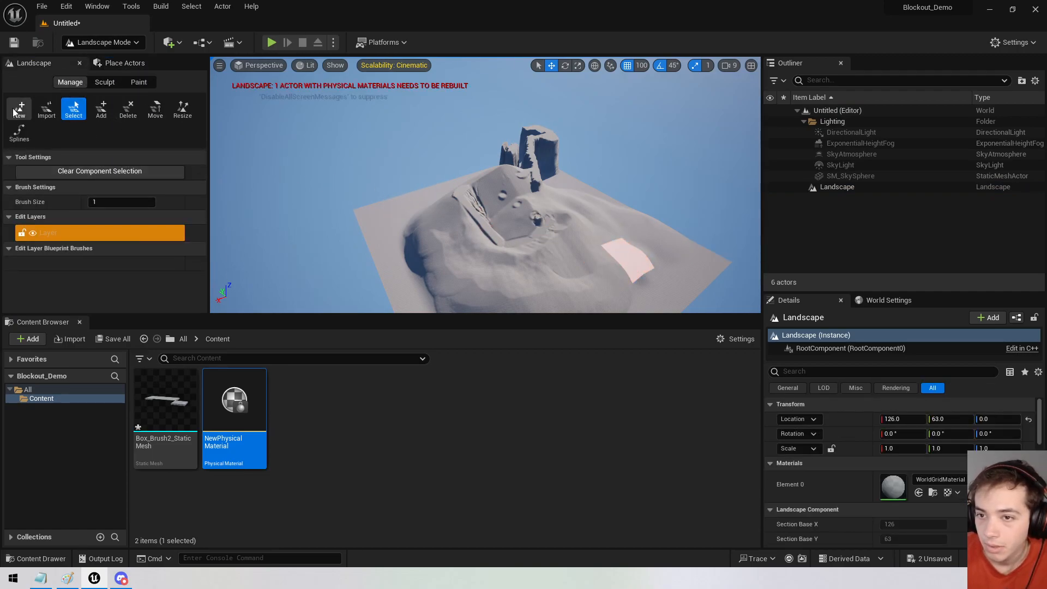
click(100, 171)
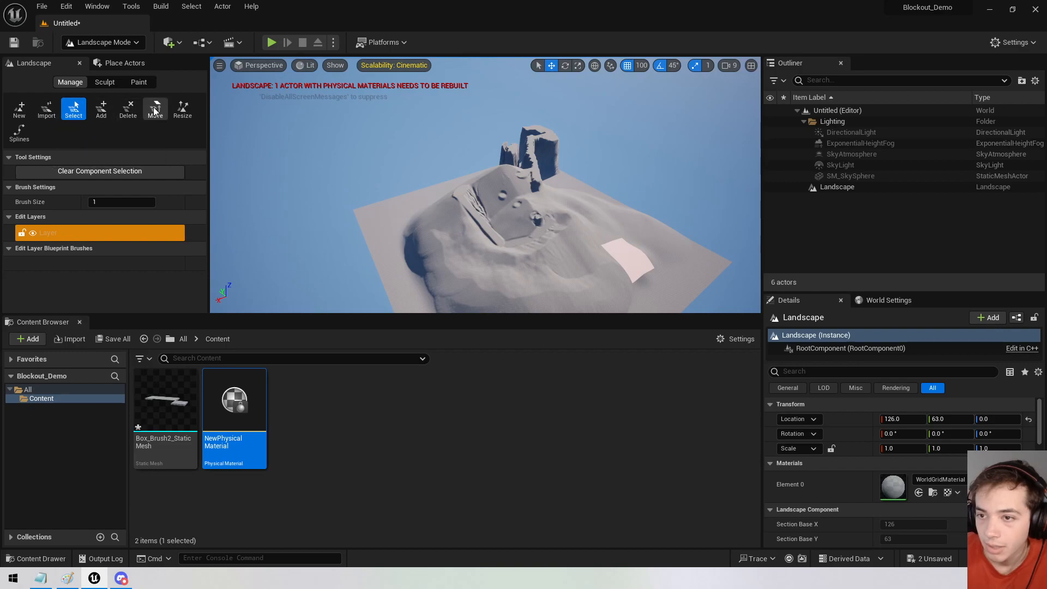
- Apply the landscape Resize tool in Expand mode with 63x63 quads, 1x1 section and 8x8 components
click(183, 108)
scroll(154, 245, down, 2)
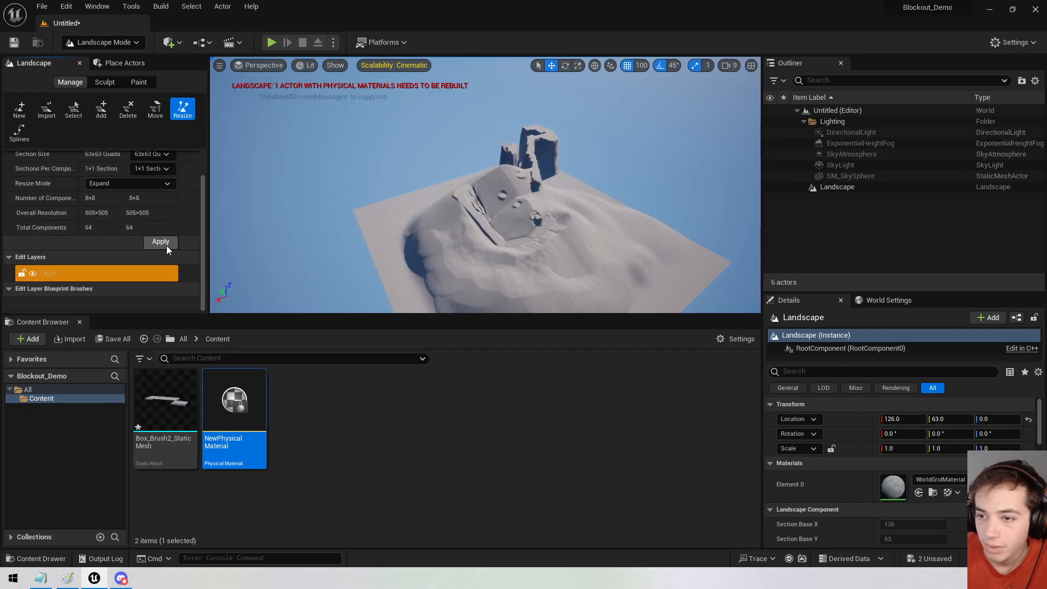
click(165, 244)
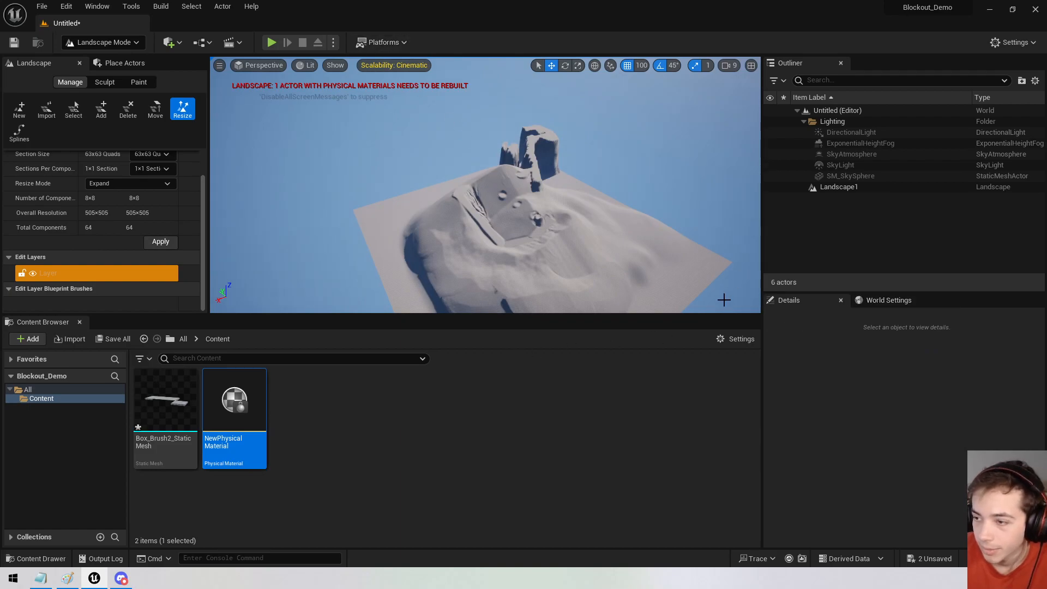
- Look through Landscape1's property categories, from Rendering, General and Physics to LOD, Actor and Streaming, for a physical material setting
click(843, 187)
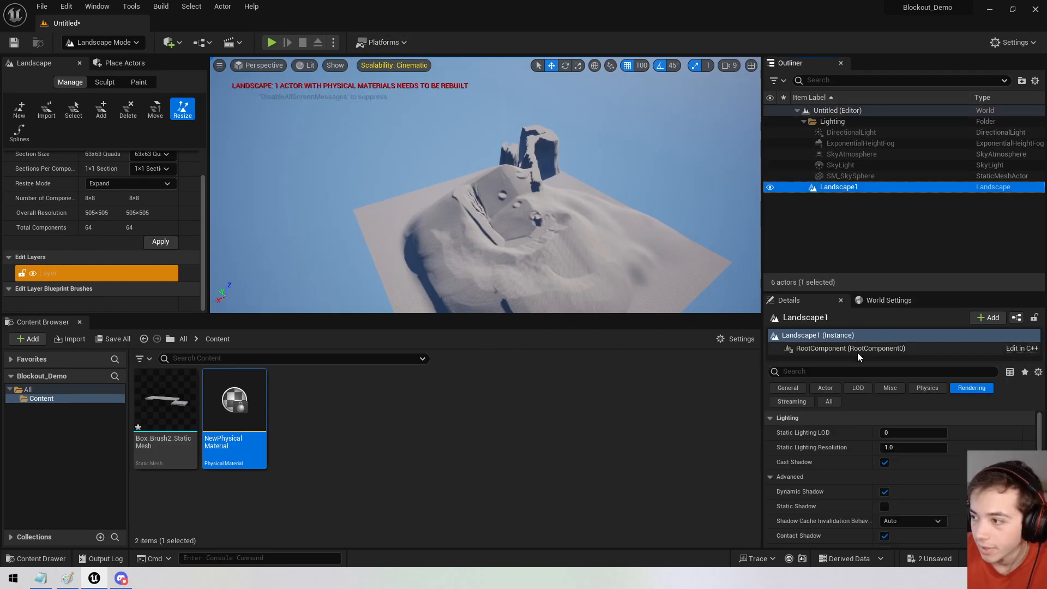
scroll(907, 438, down, 6)
scroll(904, 449, up, 6)
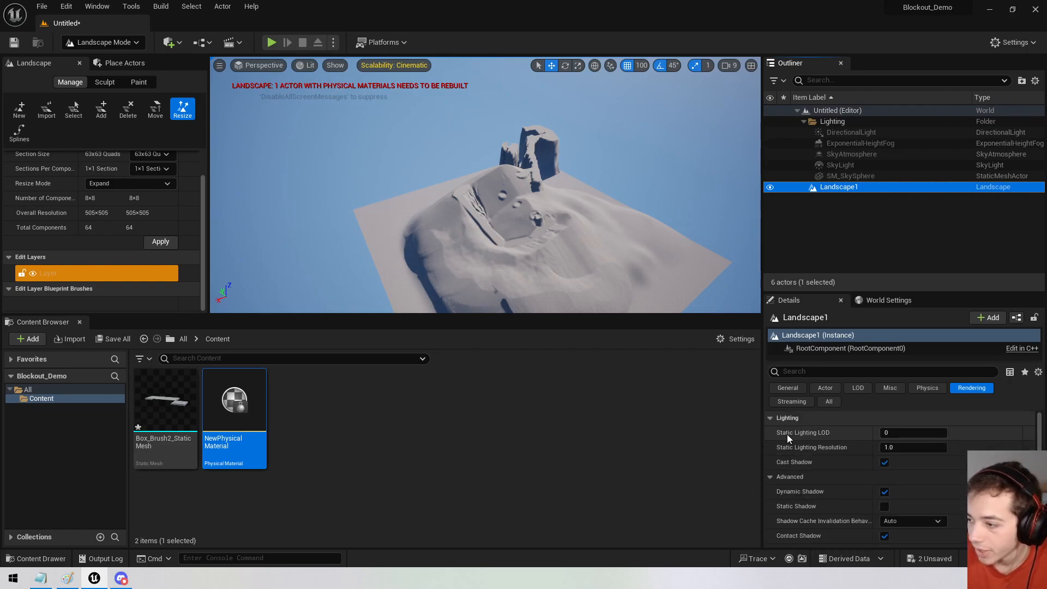
click(788, 388)
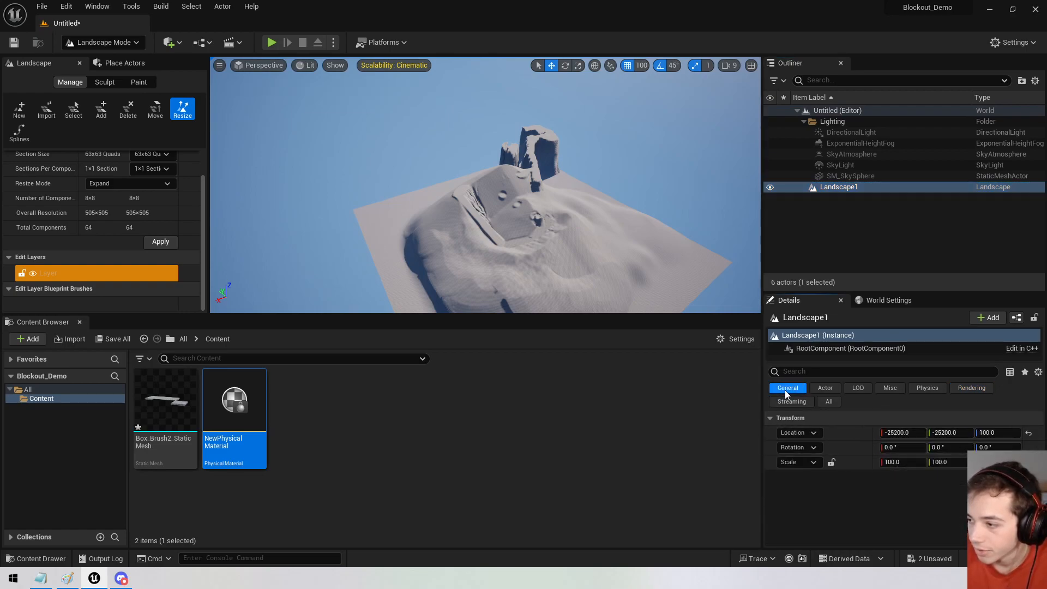
click(773, 415)
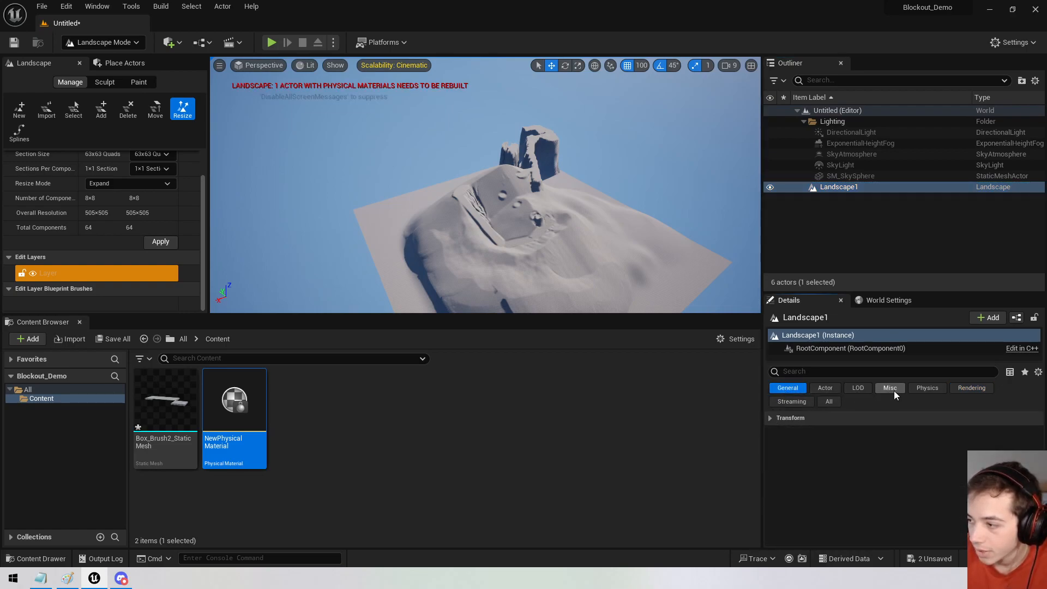
click(933, 387)
click(789, 417)
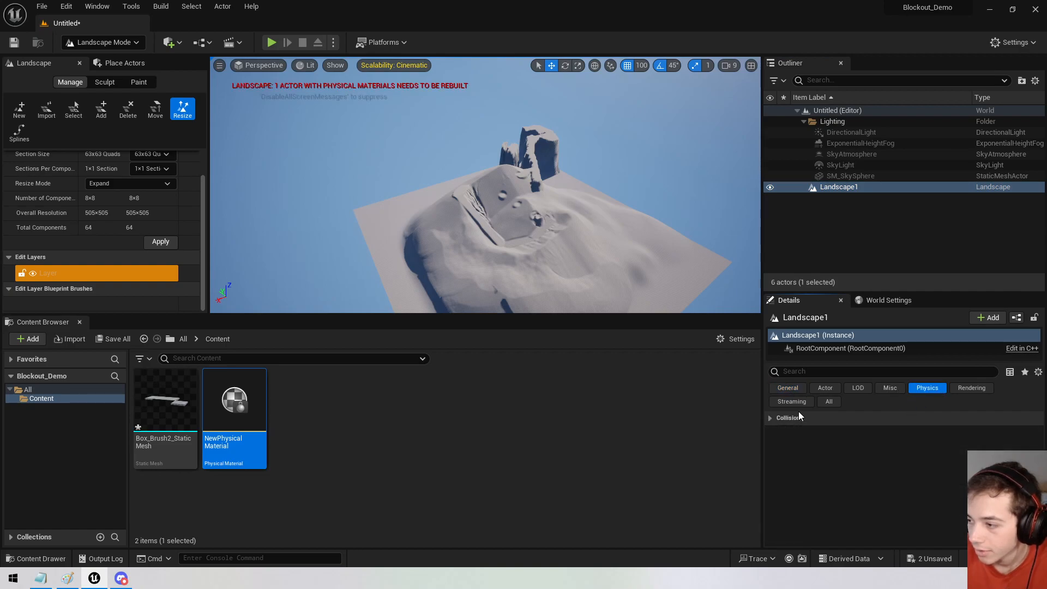
click(968, 389)
scroll(888, 462, down, 5)
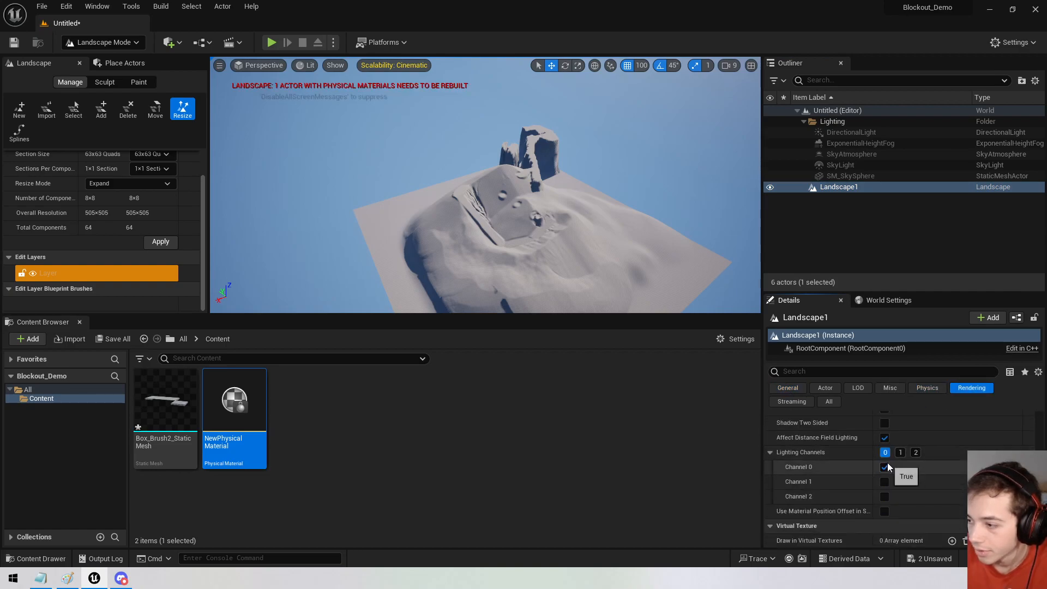
click(890, 387)
click(859, 388)
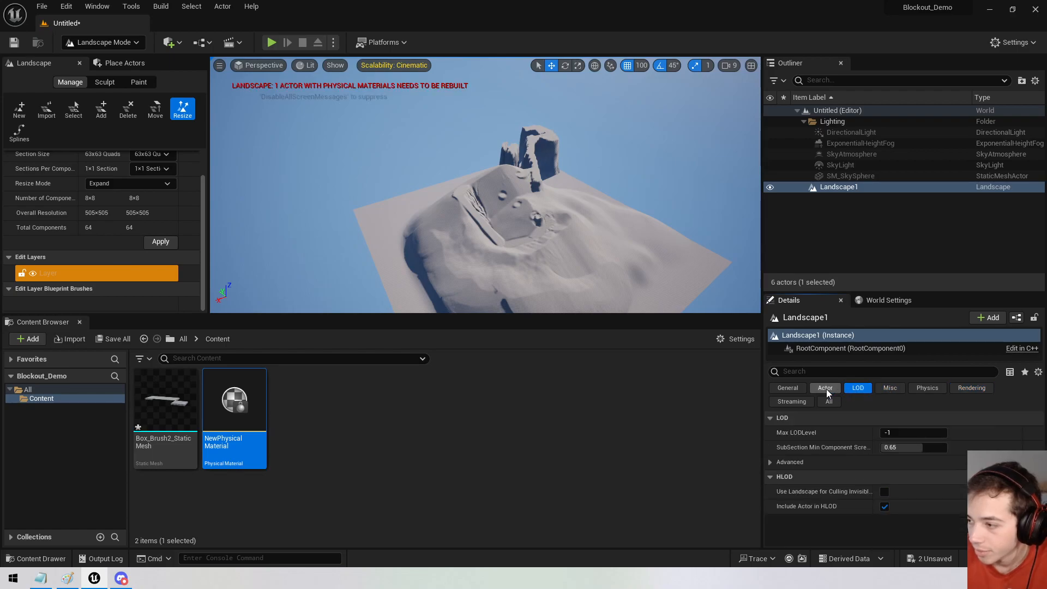
click(826, 387)
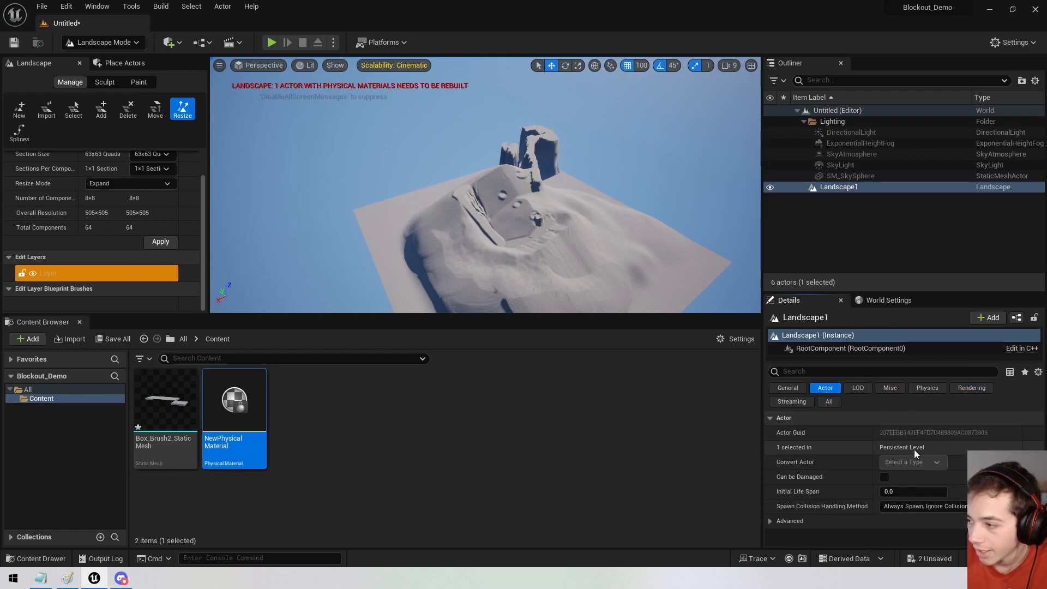
click(790, 386)
click(788, 404)
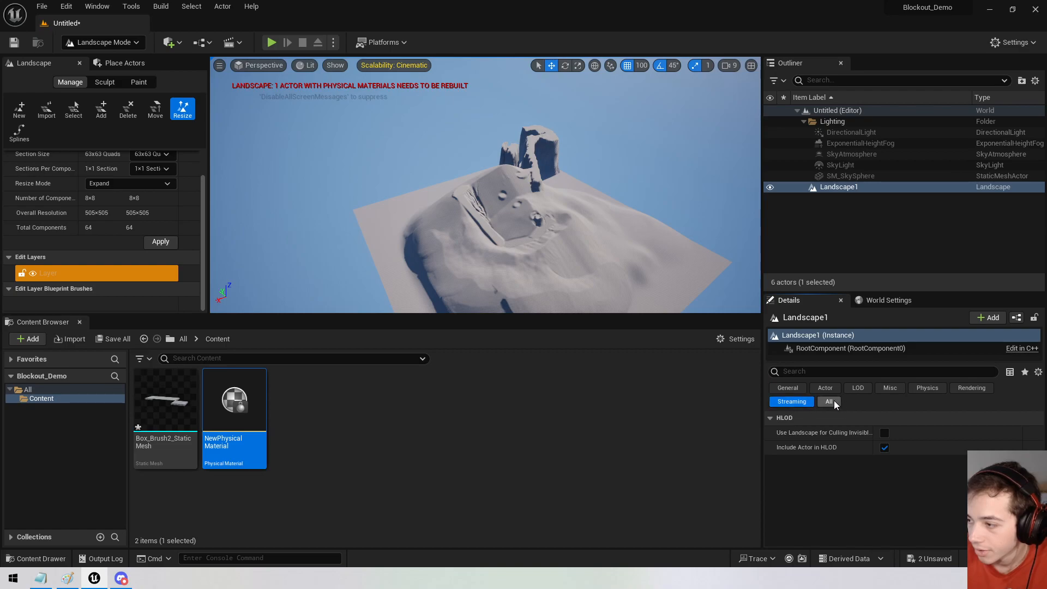
- Show all of Landscape1's properties, collapse Transform and Information, and reset Default Phys Material to None
click(829, 401)
click(780, 416)
click(779, 416)
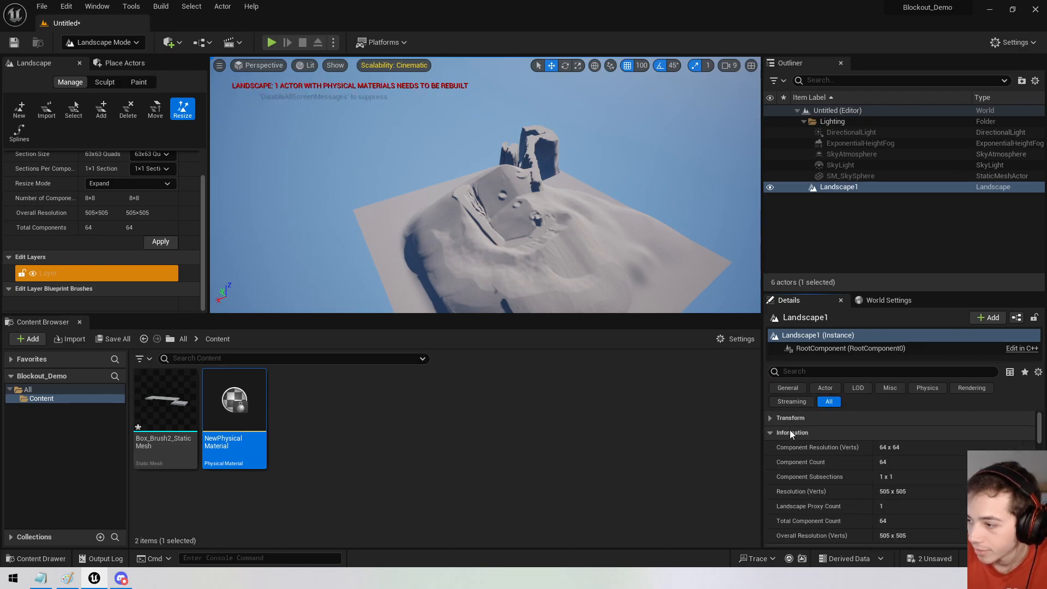
click(789, 434)
click(950, 492)
click(953, 493)
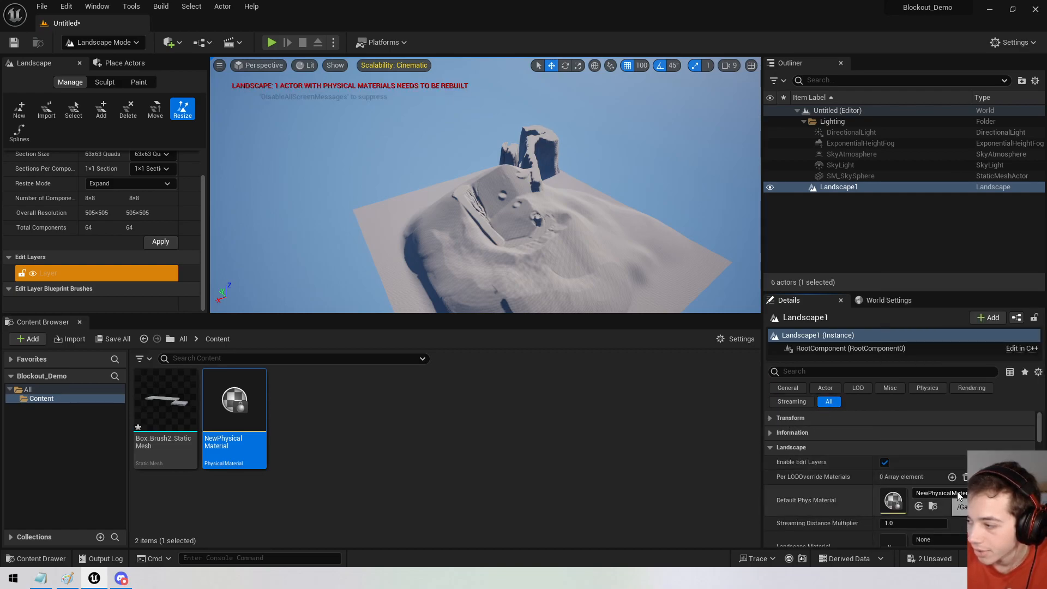
click(1027, 500)
- Save the level in the Content folder under the name NewMap
right_drag(650, 213, 565, 152)
key(ctrl+s)
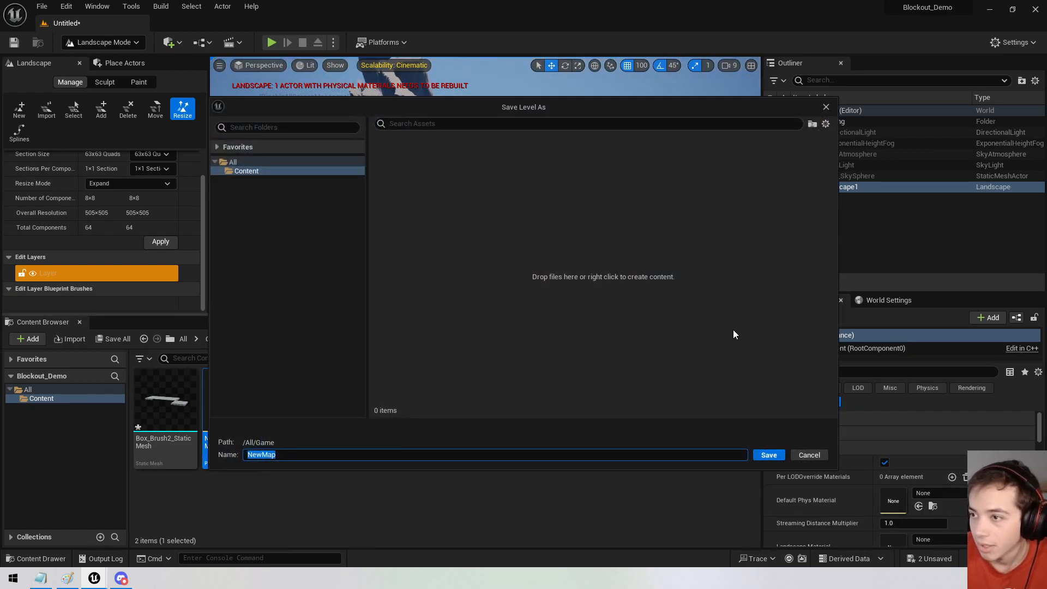
click(769, 455)
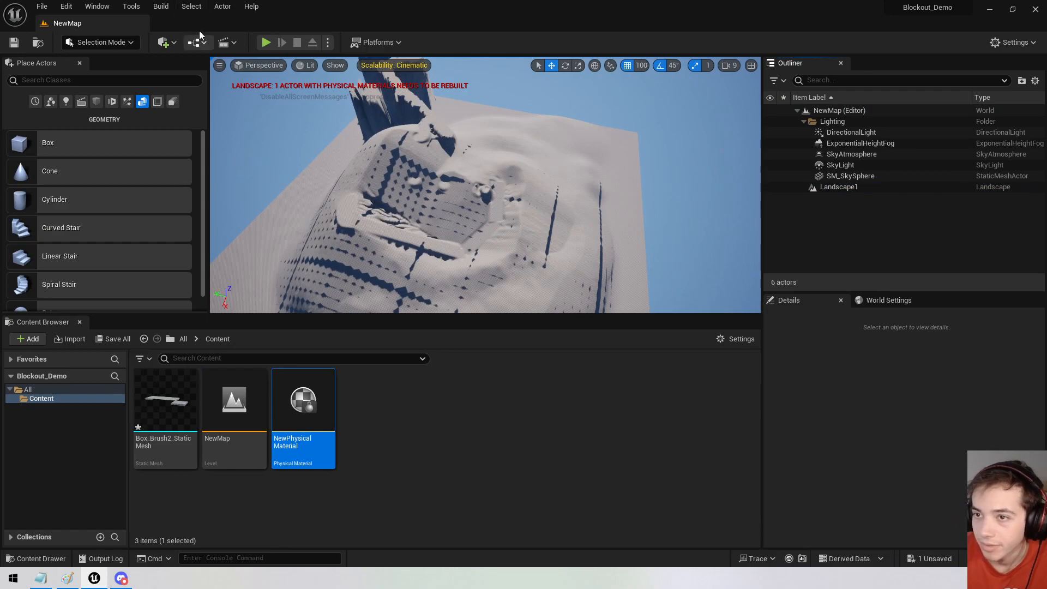
- Run Build All Levels on the saved map and select the resized landscape
click(161, 6)
click(161, 6)
click(160, 6)
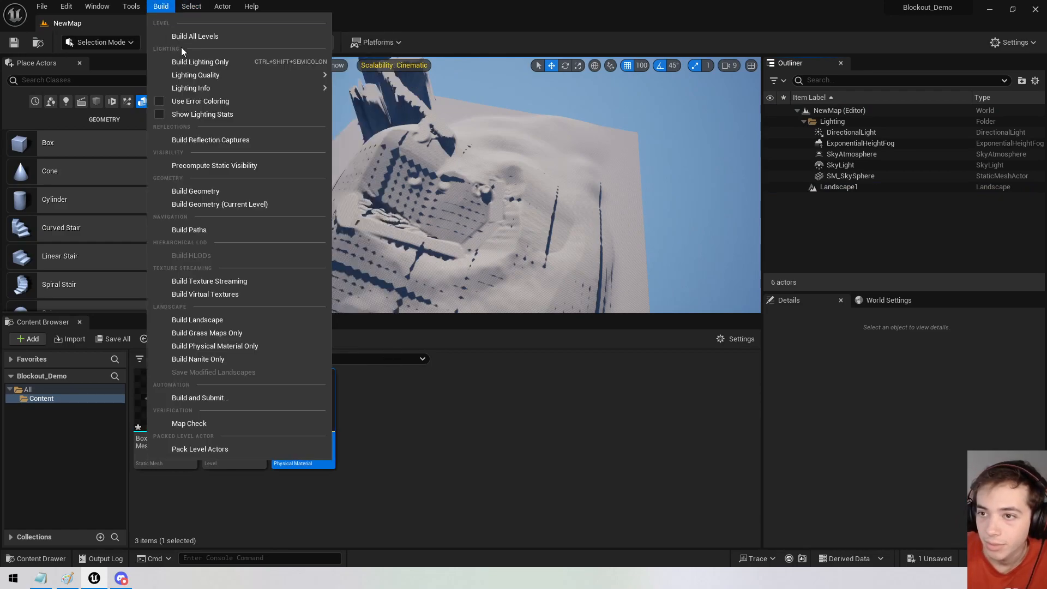
click(185, 37)
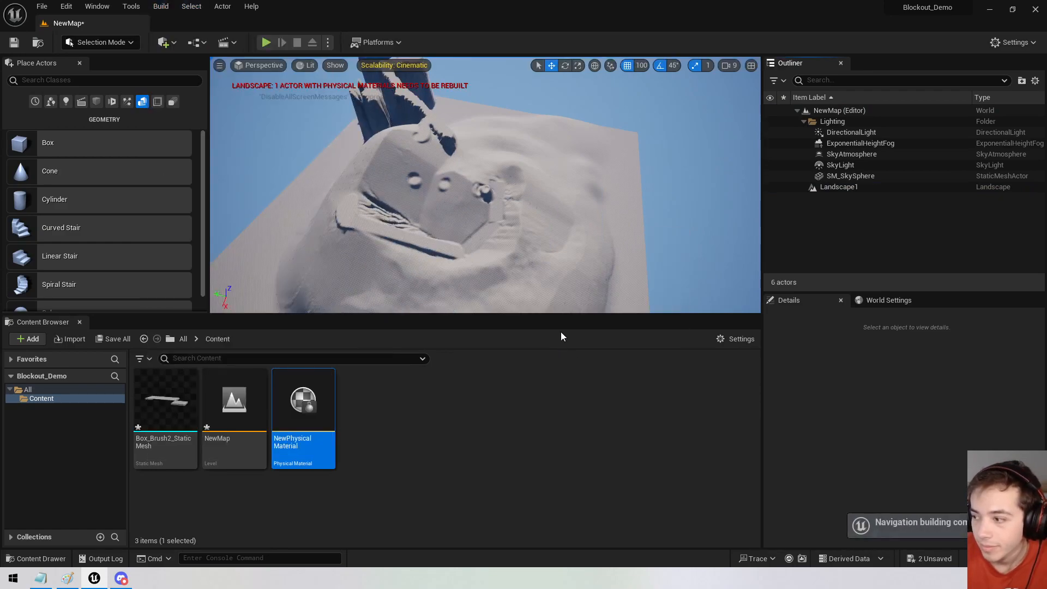
alt+drag(554, 218, 305, 218)
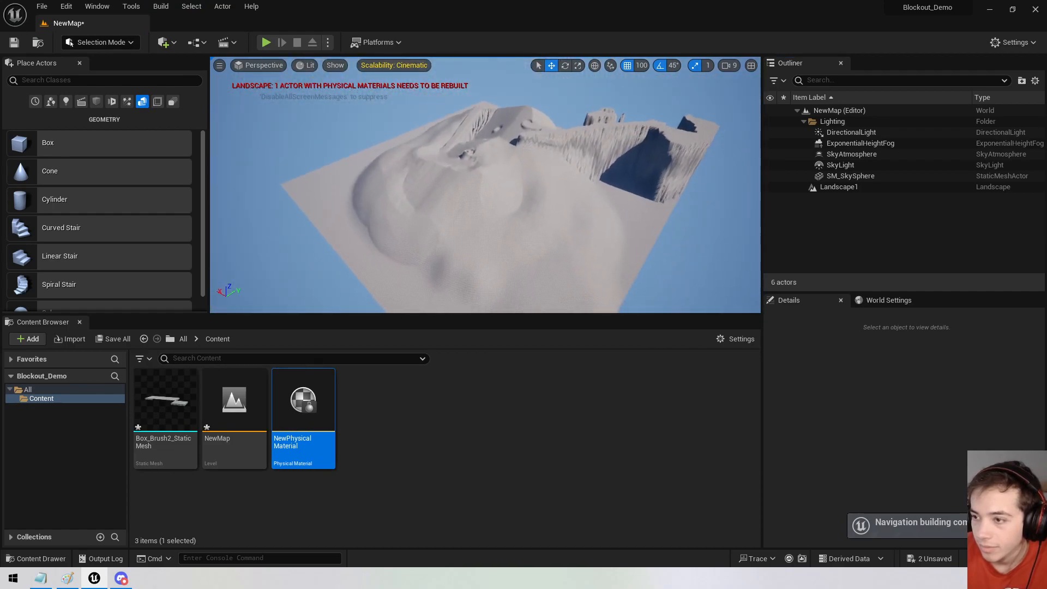
scroll(489, 175, up, 3)
click(489, 175)
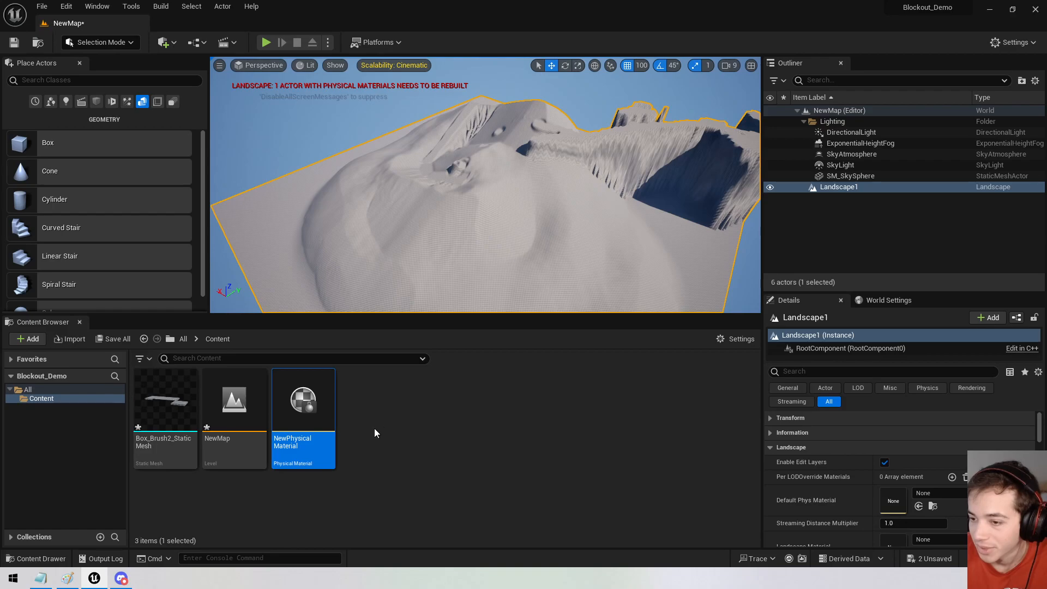
- Save the map and try assigning NewPhysicalMaterial as Landscape1's Default Phys Material
key(ctrl+s)
scroll(234, 306, down, 3)
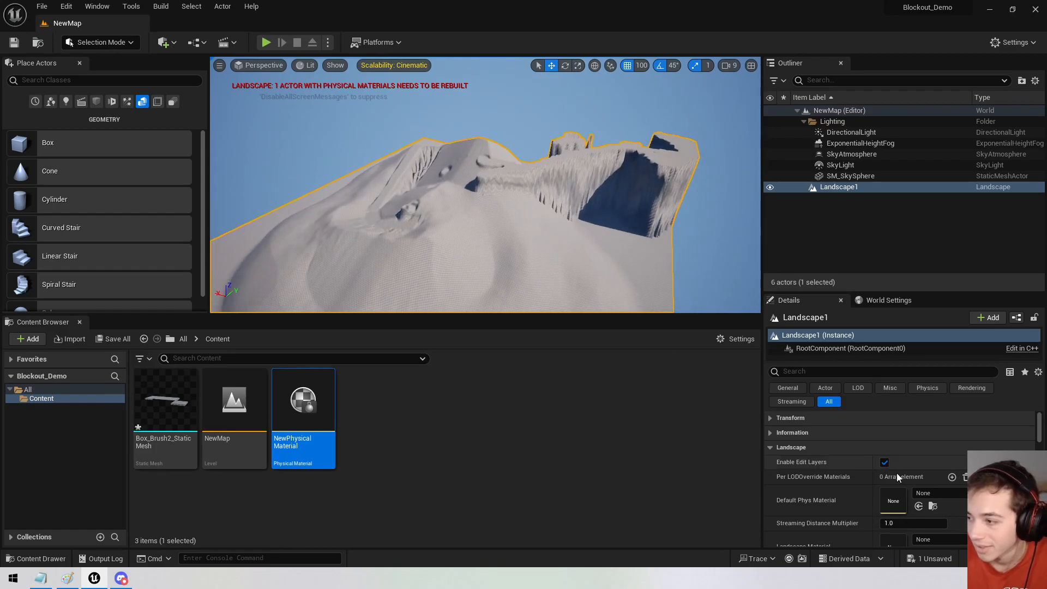
scroll(889, 469, down, 1)
click(927, 476)
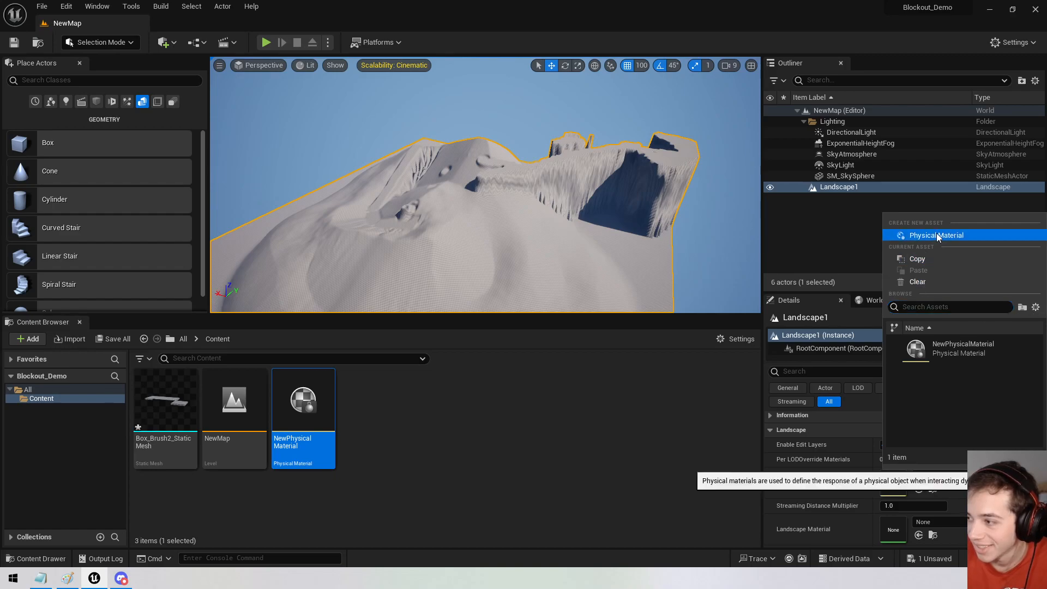
click(937, 235)
click(808, 455)
click(951, 476)
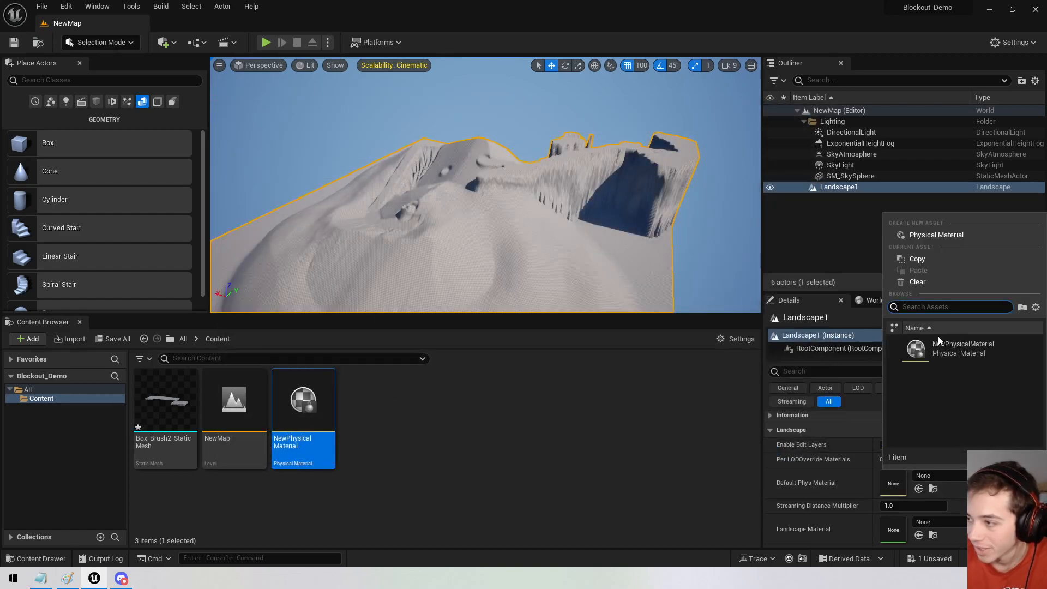
click(941, 348)
click(951, 474)
click(1028, 482)
- Build only the physical material for the landscape
mouse_move(378, 187)
right_down()
mouse_move(378, 262)
mouse_move(378, 208)
right_up()
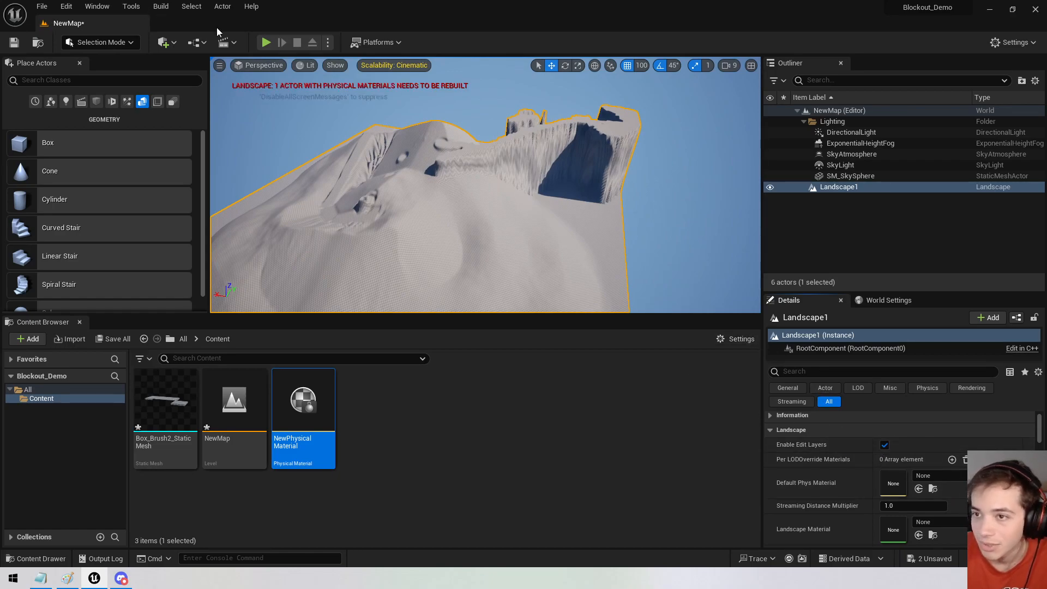
click(161, 6)
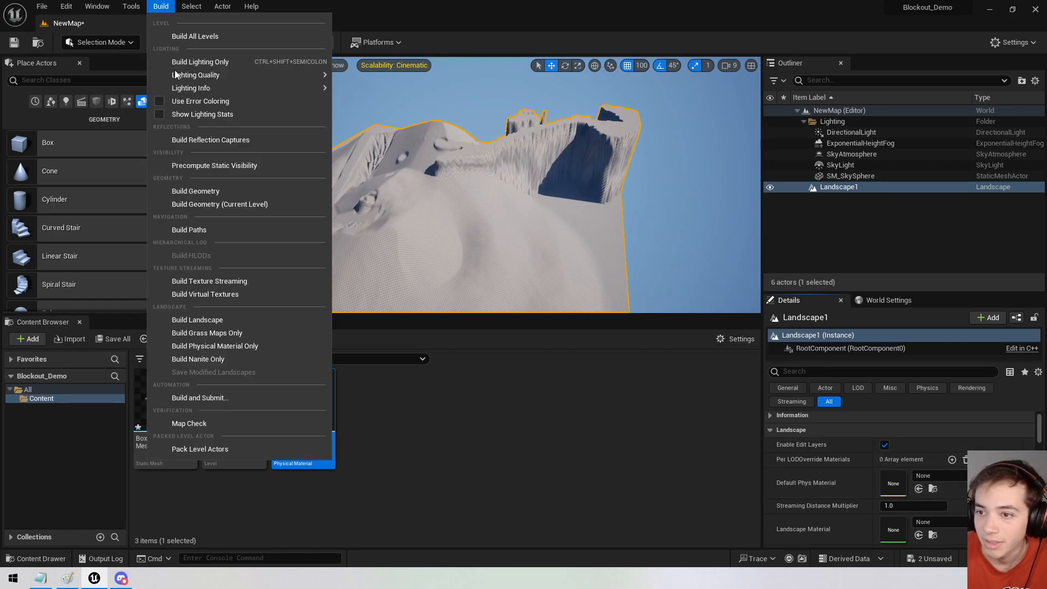
click(210, 346)
right_drag(297, 134, 297, 134)
- Assign NewPhysicalMaterial to Landscape1's Default Phys Material and widen the details area to look over its properties
drag(303, 404, 893, 482)
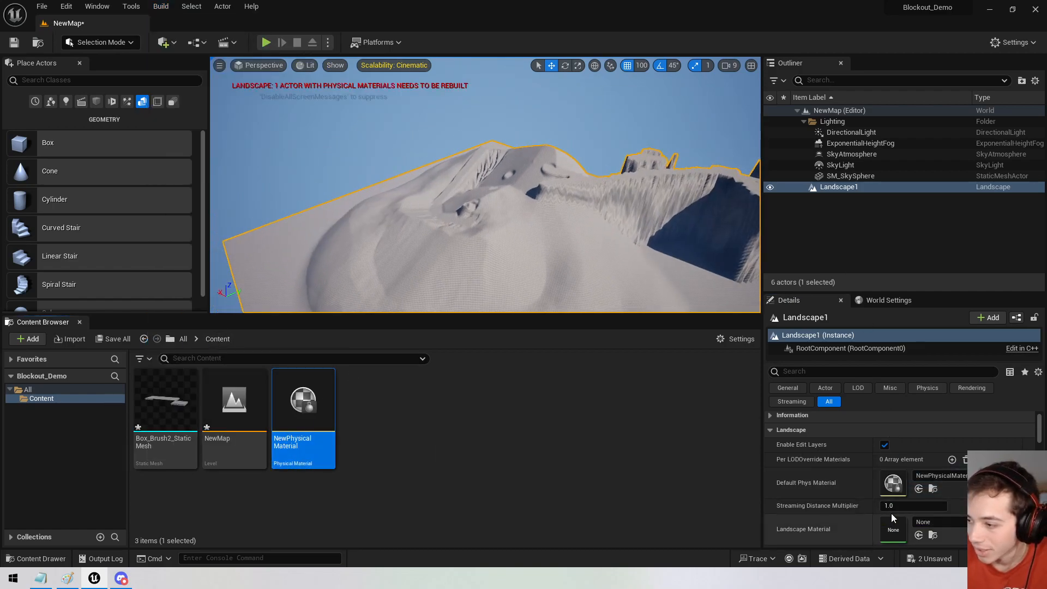
drag(763, 415, 634, 375)
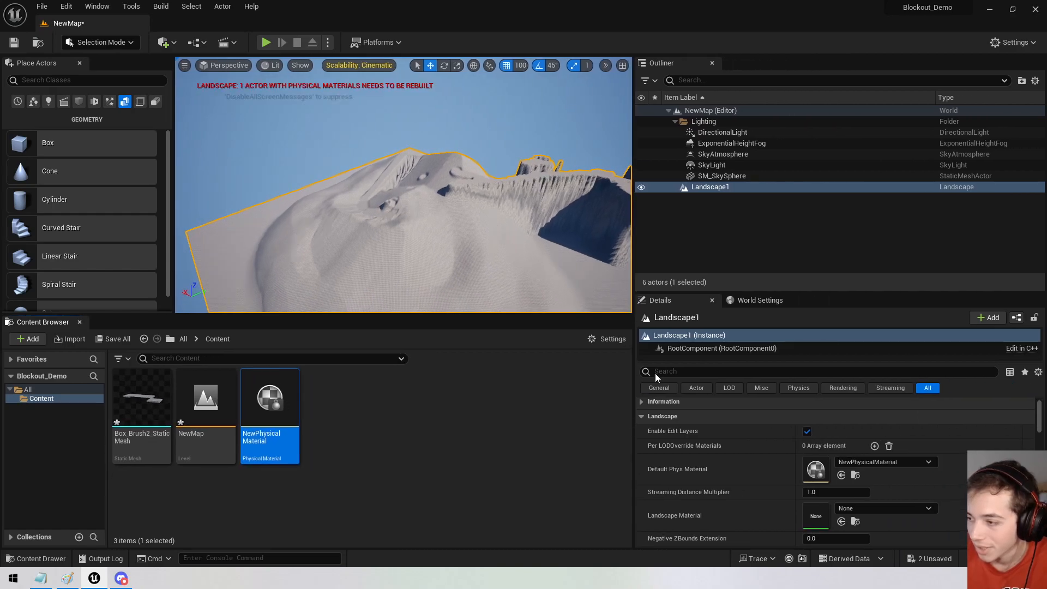
scroll(755, 436, down, 5)
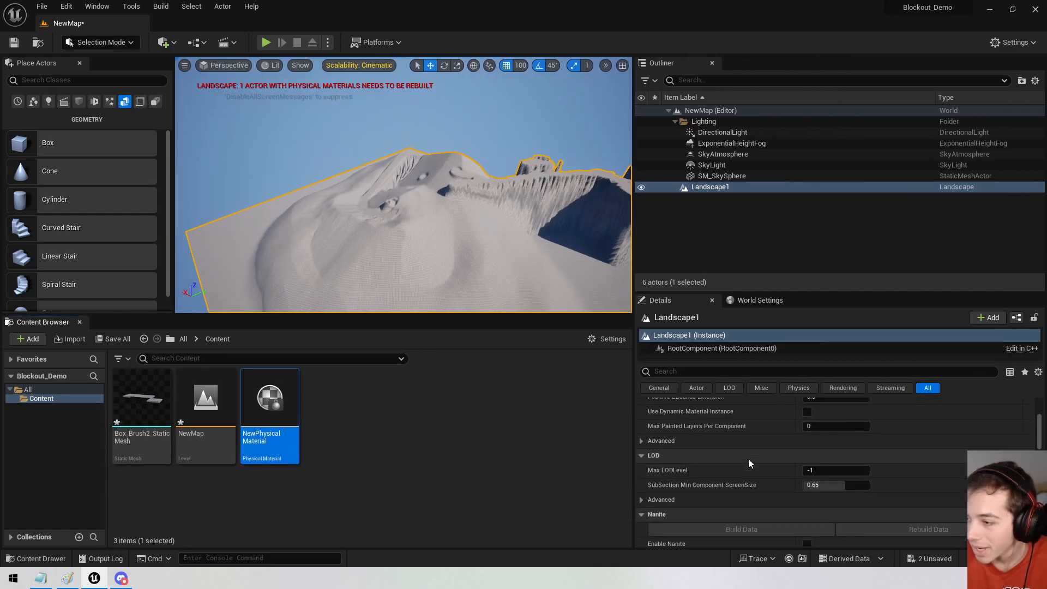
scroll(709, 459, up, 1)
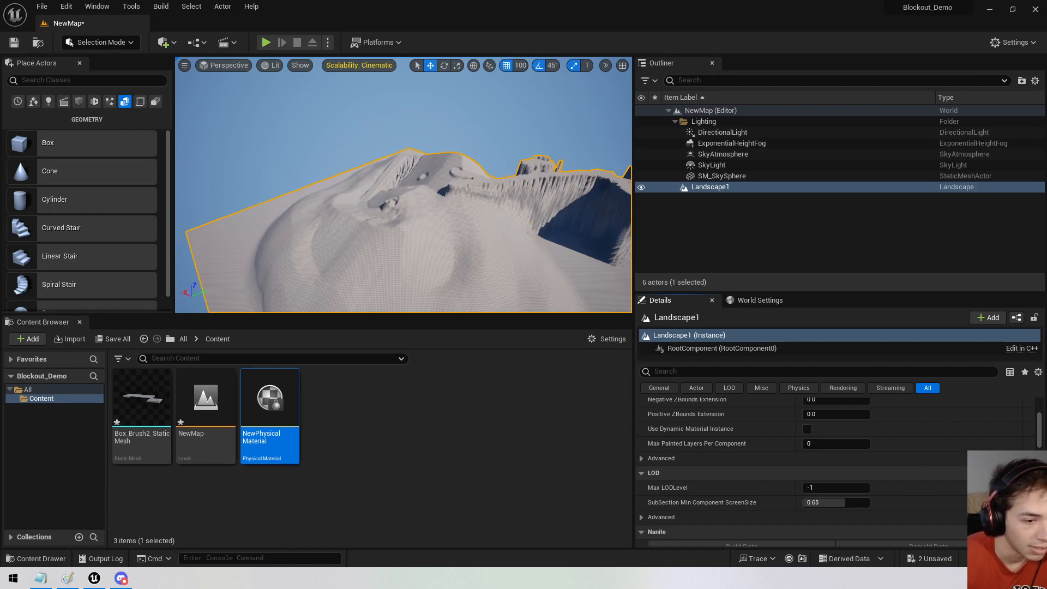
- Build all levels of the map and check the landscape in the viewport
click(161, 6)
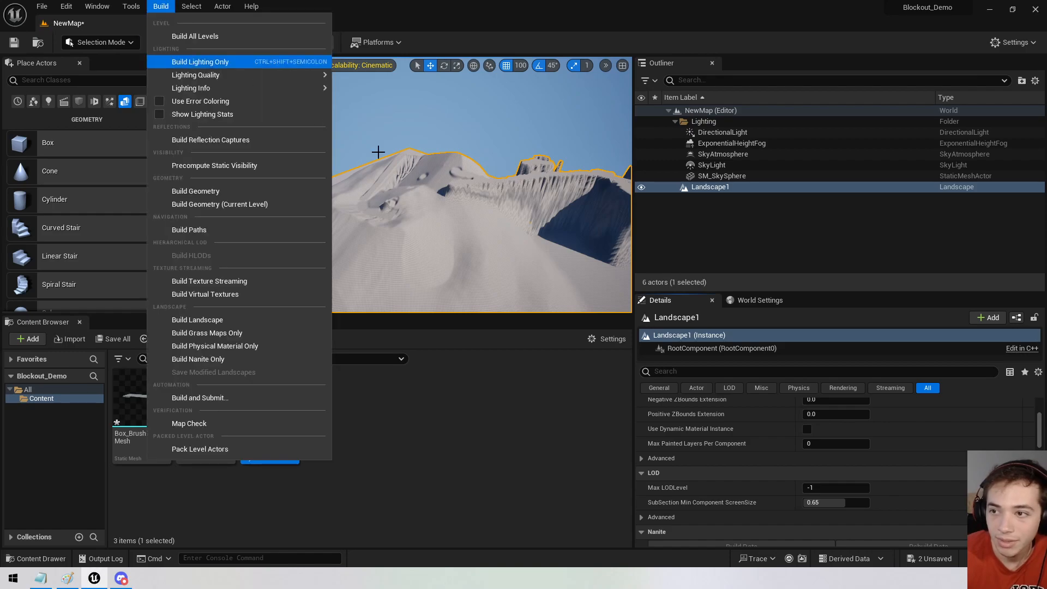
click(209, 33)
right_drag(423, 278, 507, 275)
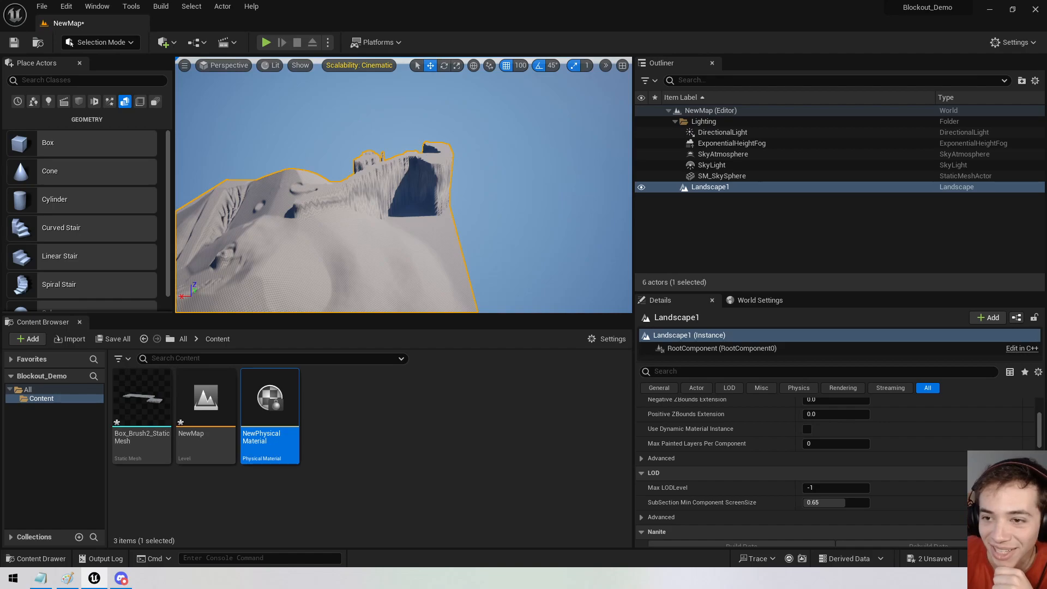
right_drag(444, 167, 397, 120)
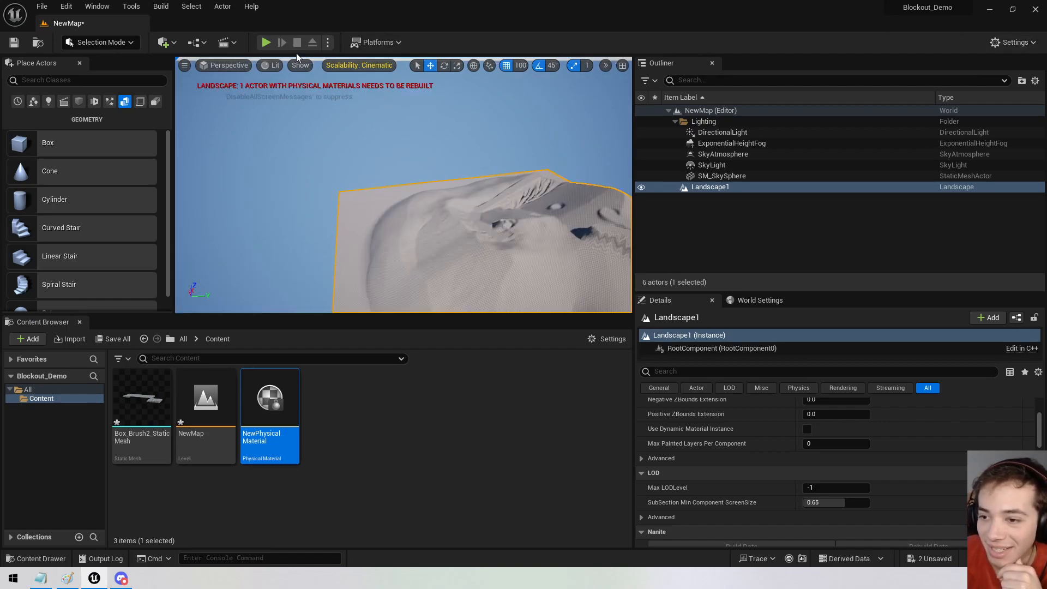
- Save NewMap and close the editor
click(487, 516)
key(ctrl+s)
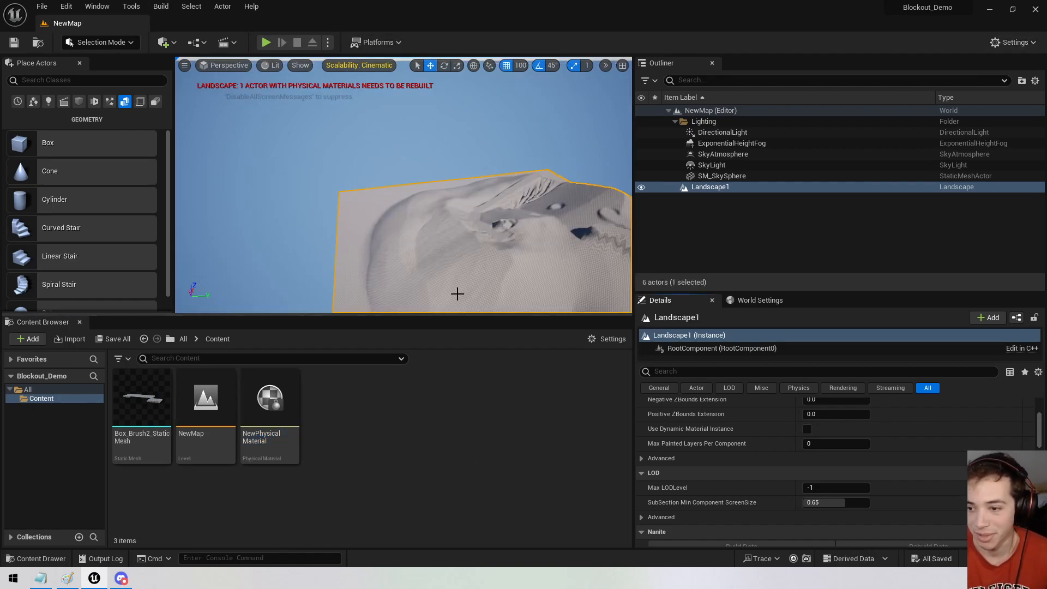
click(1035, 9)
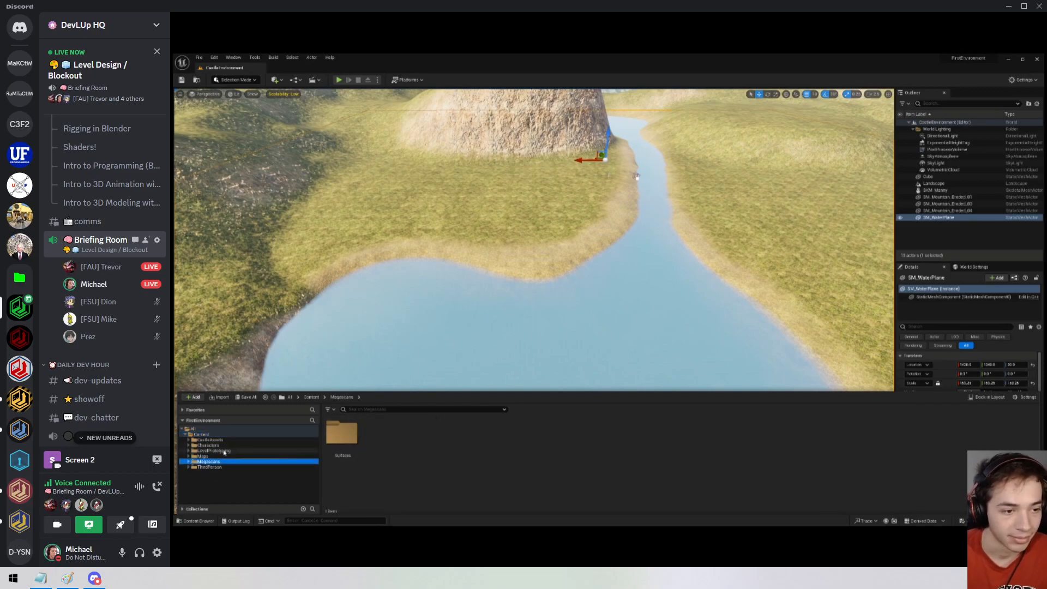
- Open the NewMap level in the restarted Blockout_Demo project and view its landscape
mouse_move(495, 294)
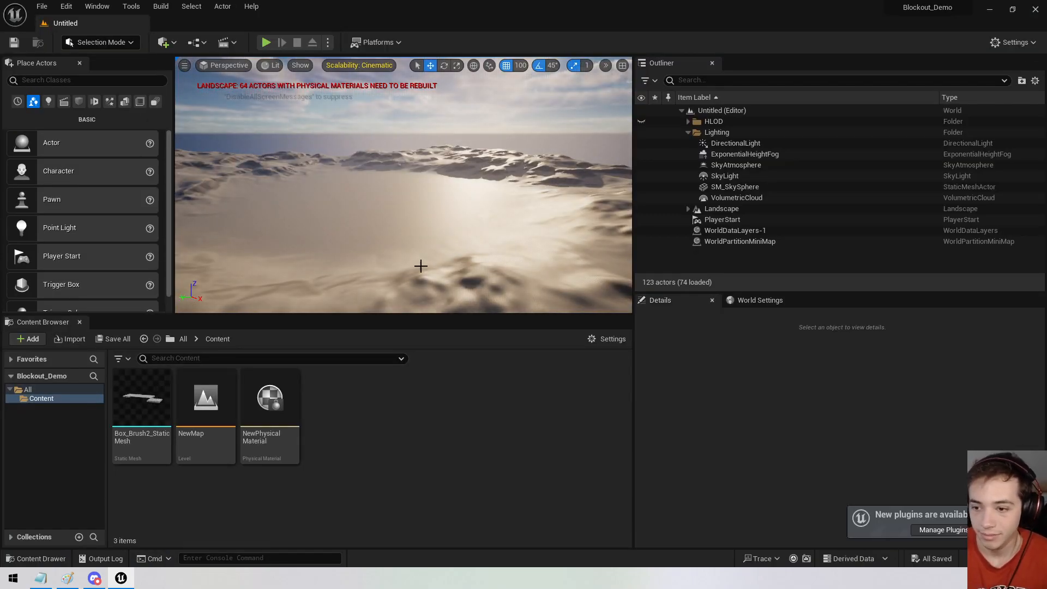
right_drag(374, 210, 333, 218)
double_click(210, 424)
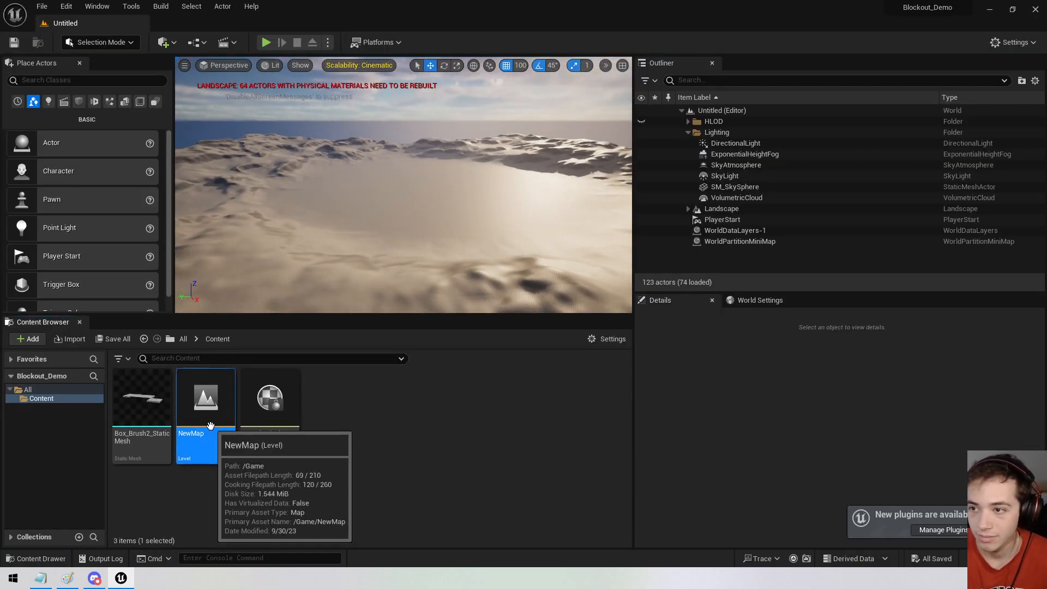
mouse_move(455, 270)
right_down()
mouse_move(474, 289)
mouse_move(556, 295)
mouse_move(431, 284)
mouse_move(463, 275)
right_up()
key(w)
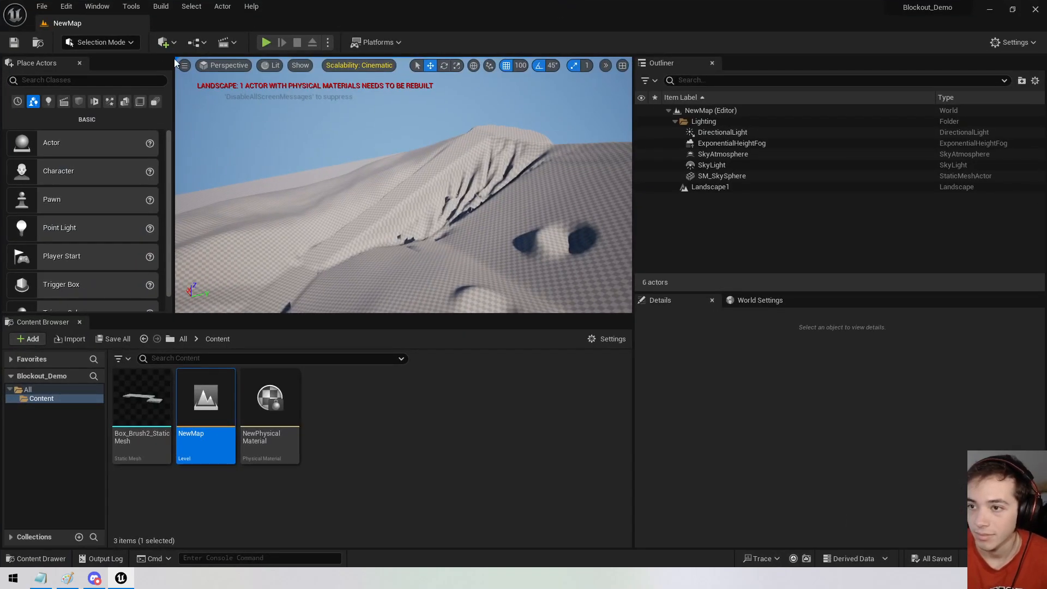
- Enlarge the viewport by shrinking the content browser, outliner and actor placement areas around it
drag(625, 316, 625, 392)
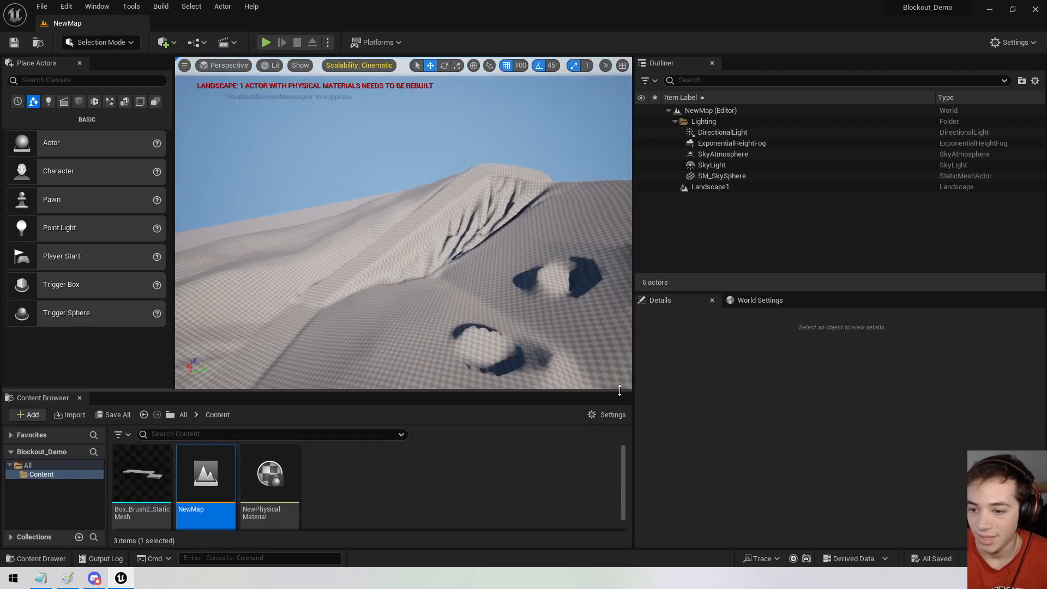
drag(633, 329, 807, 333)
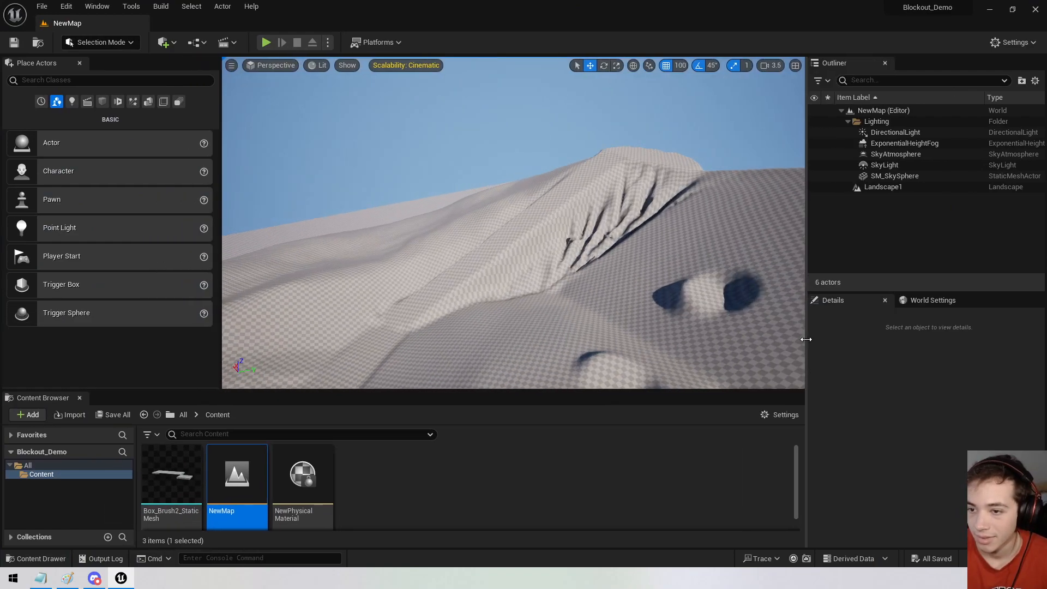
drag(209, 164, 186, 164)
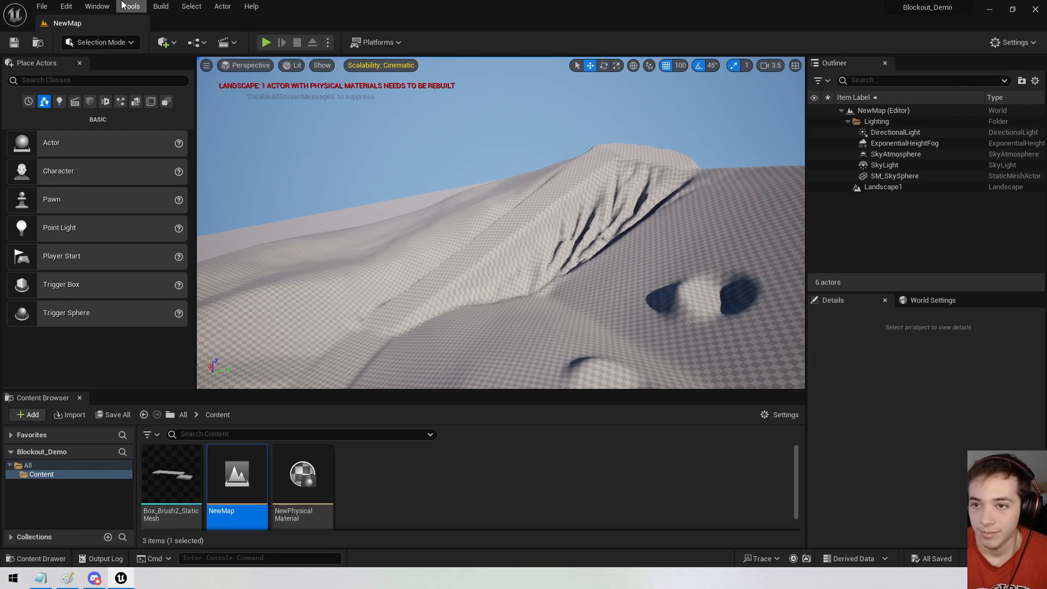
- Open the Editor Preferences and move their window off the main screen
click(65, 7)
click(112, 151)
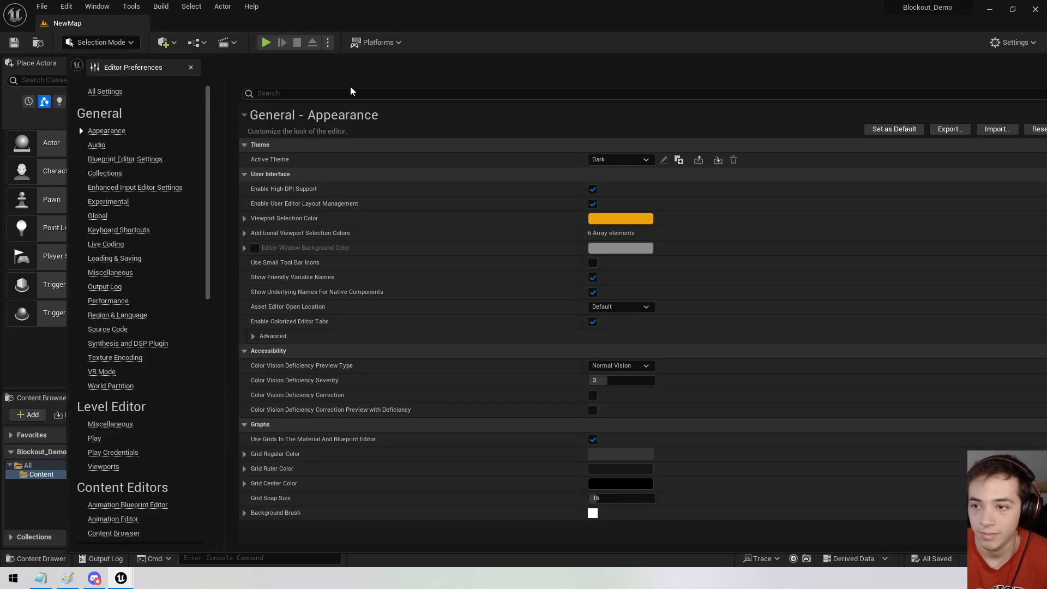
drag(345, 78, 0, 104)
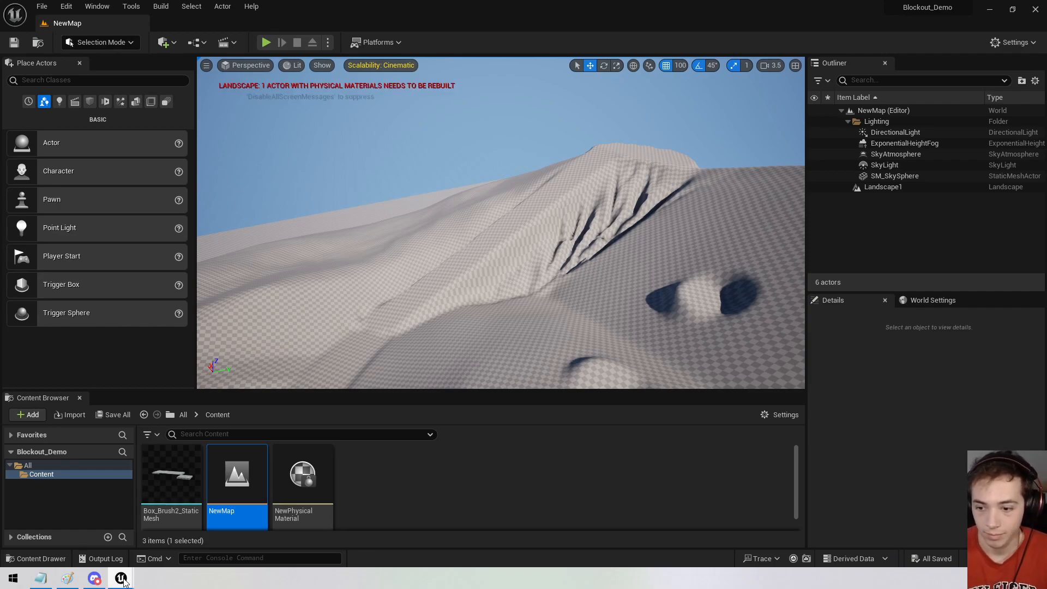
- Switch to Discord to view the shared screen of the other participant's landscape
click(94, 578)
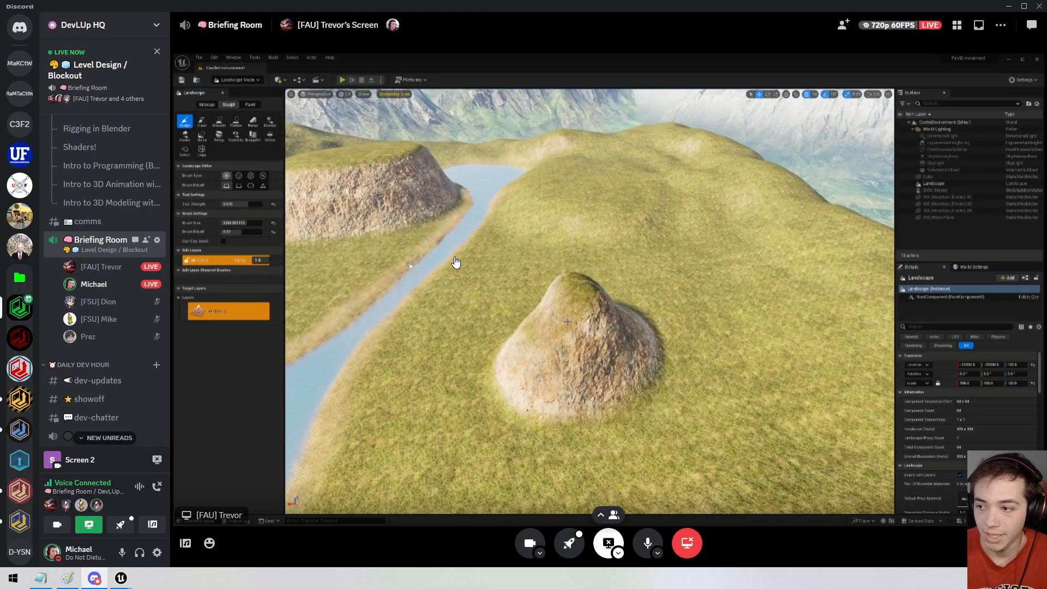